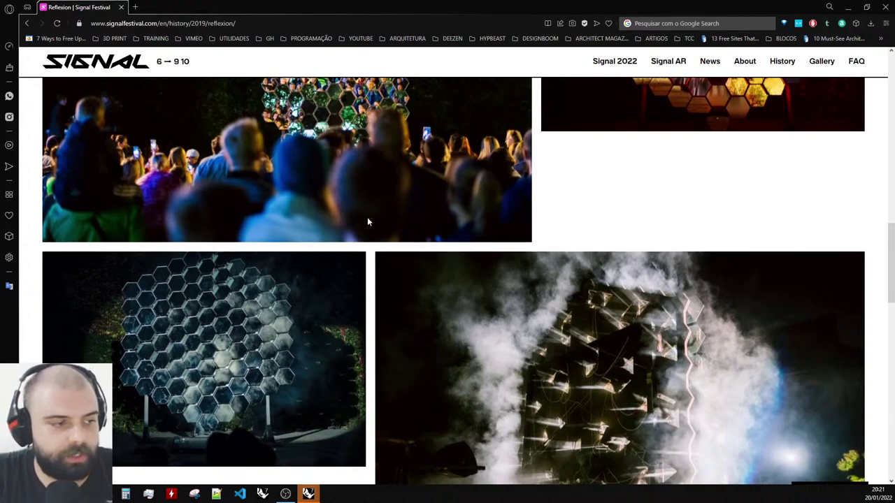
Examine the photos of the hexagonal mirror installation on the Reflexion page as modelling reference.
scroll(367, 218, down, 1)
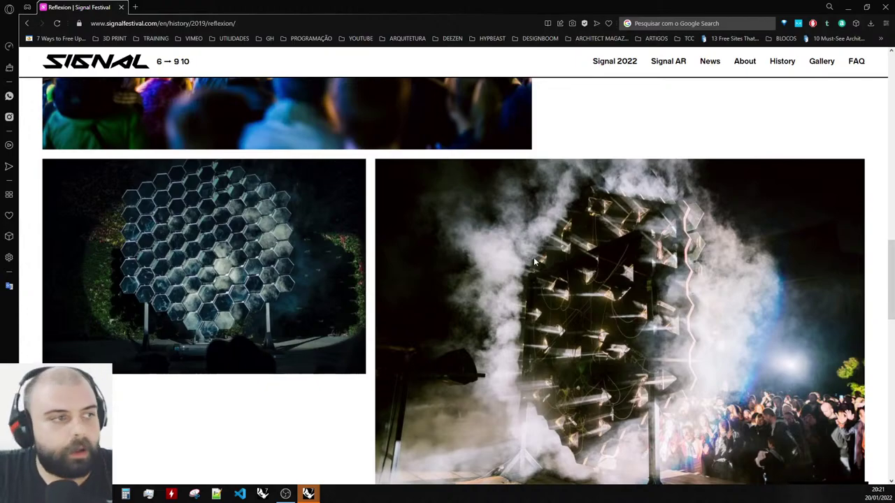
scroll(534, 262, up, 10)
scroll(564, 235, down, 3)
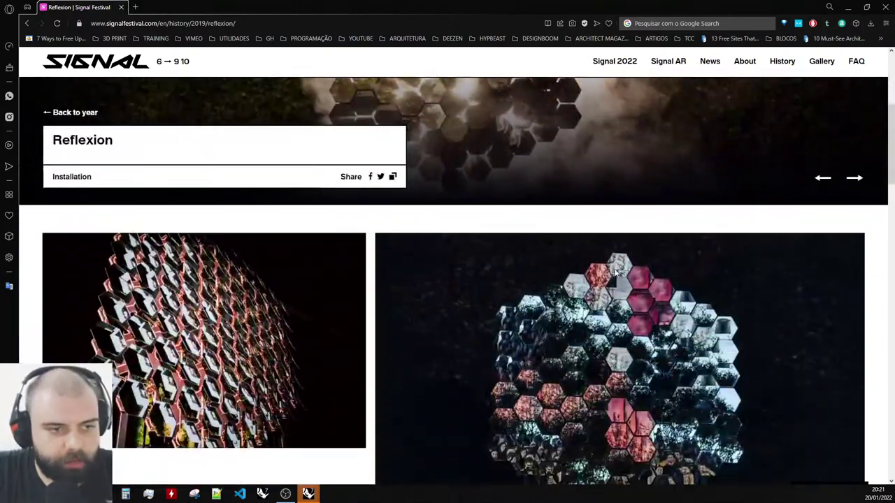
scroll(615, 270, down, 2)
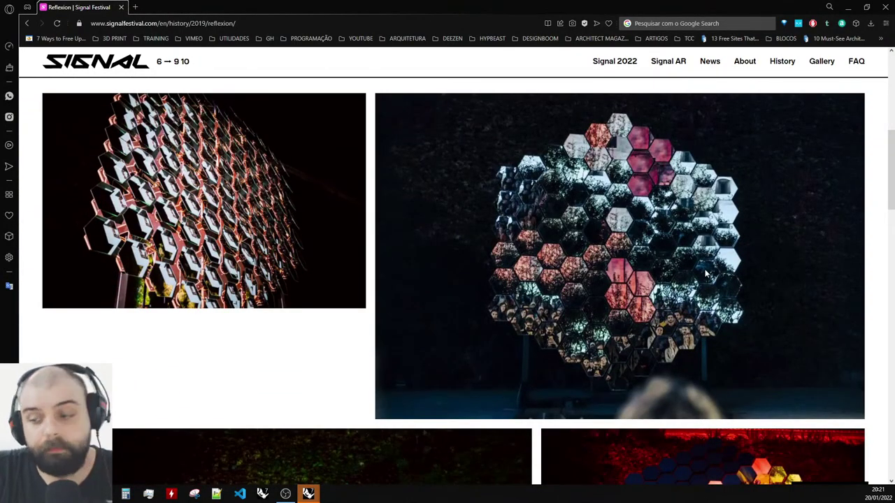
Switch to Rhino with Grasshopper and create a new Grasshopper document.
click(847, 7)
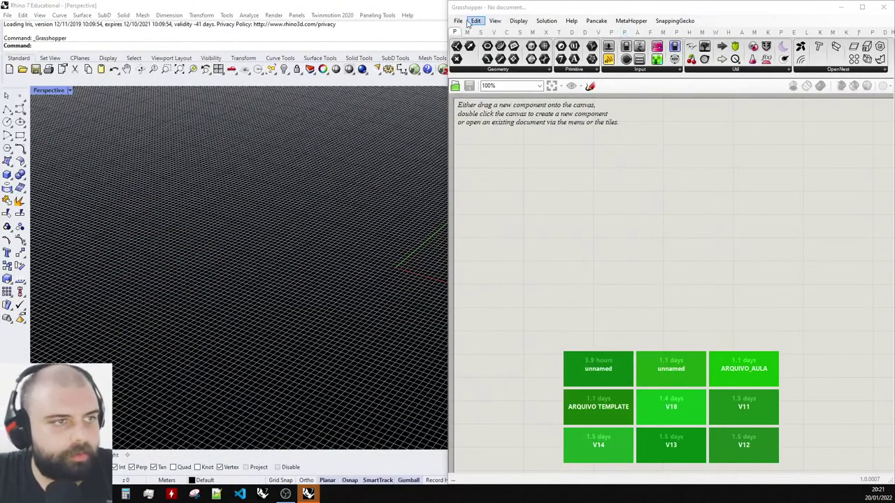
click(462, 21)
click(459, 20)
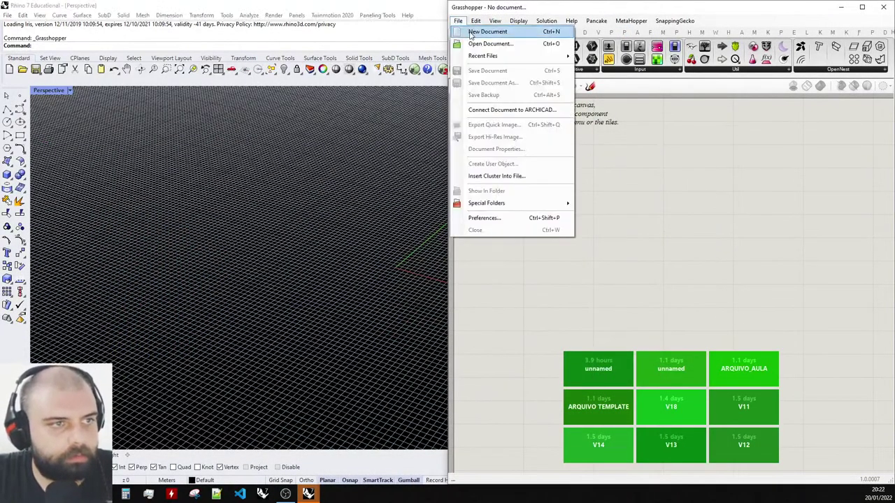
click(468, 32)
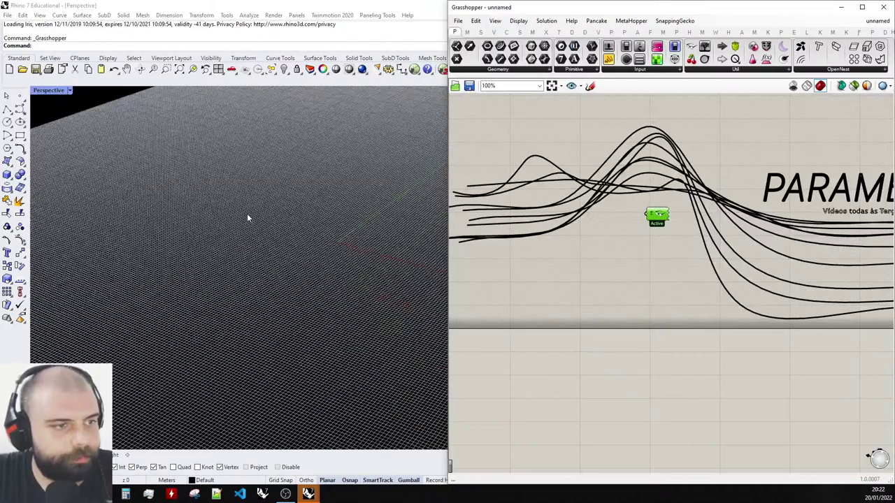
Set the display mode of Rhino's Perspective viewport to Shaded.
scroll(247, 218, down, 3)
click(49, 91)
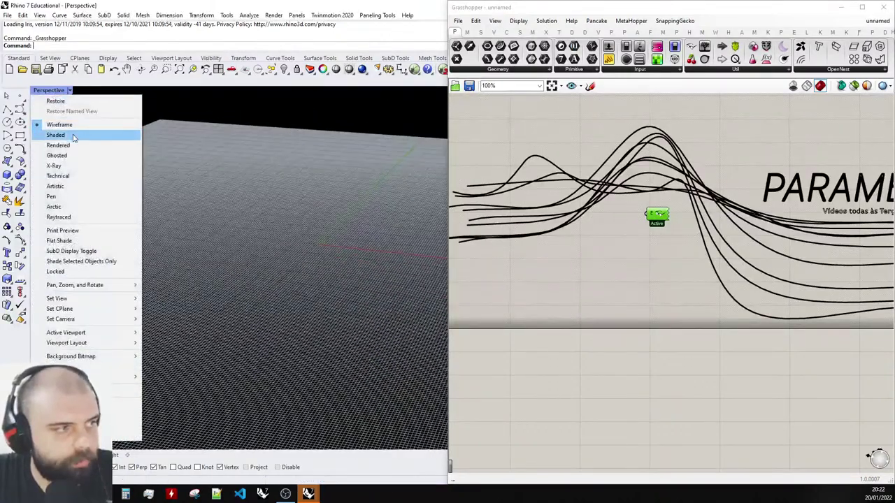
click(74, 136)
scroll(324, 232, up, 3)
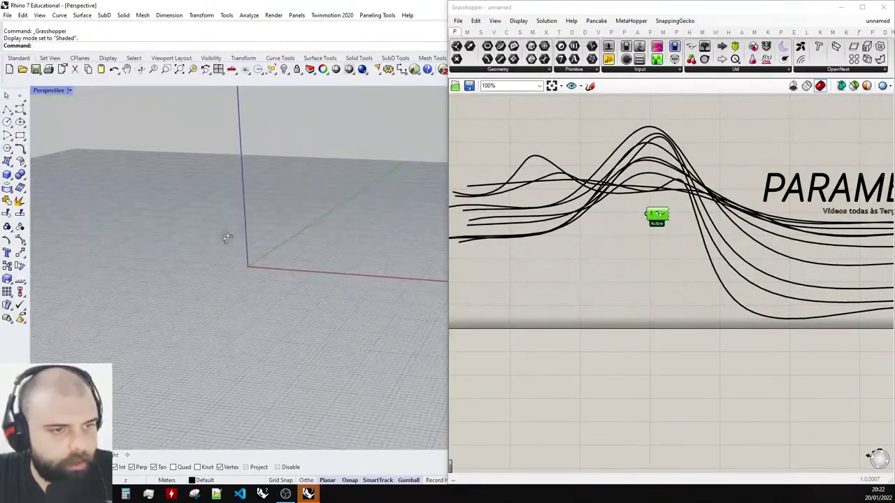
scroll(736, 128, down, 2)
scroll(669, 230, up, 2)
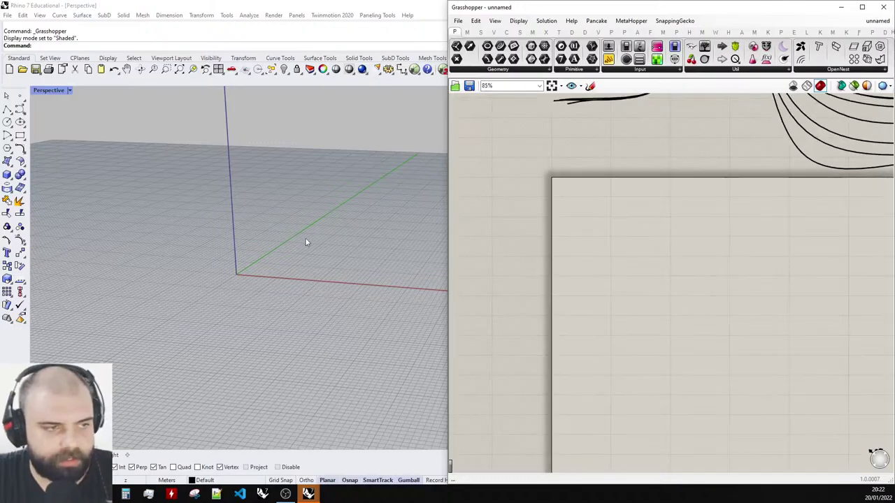
scroll(314, 251, up, 3)
scroll(300, 246, down, 3)
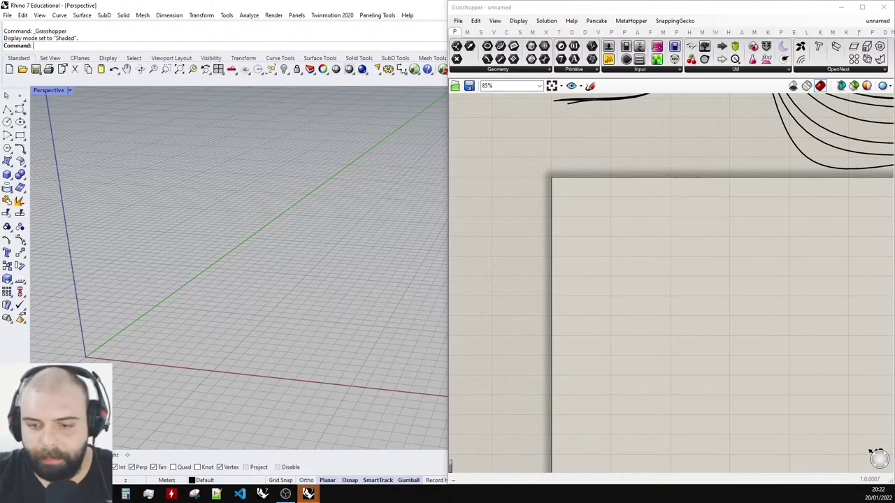
Check the hexagon panel photo on the Reflexion page again and return to Rhino.
key(alt+Tab)
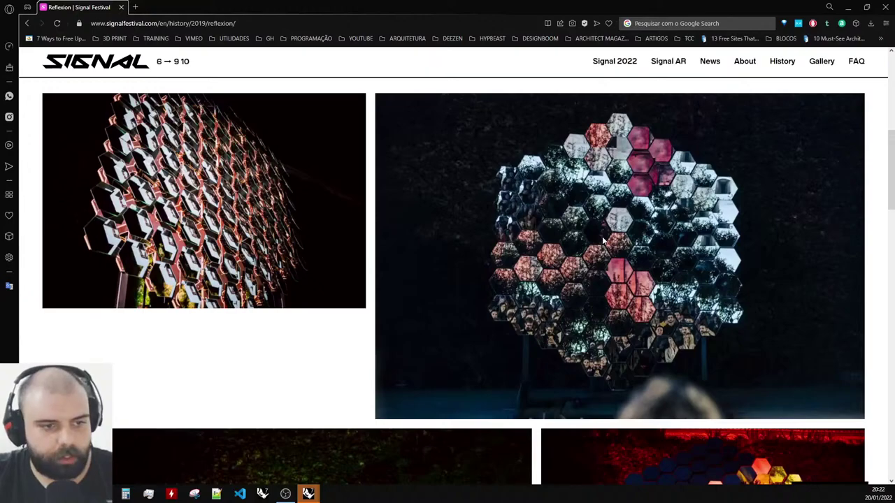
click(848, 7)
scroll(371, 320, up, 4)
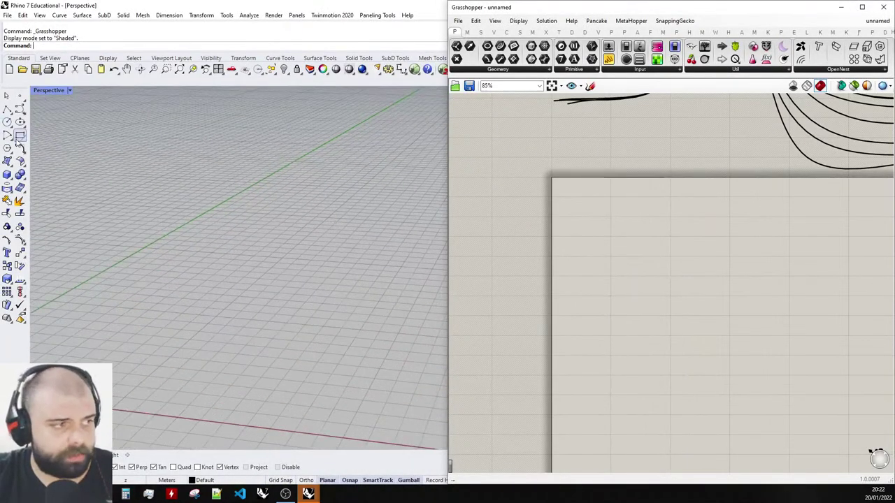
scroll(127, 254, down, 5)
right_drag(127, 254, 259, 222)
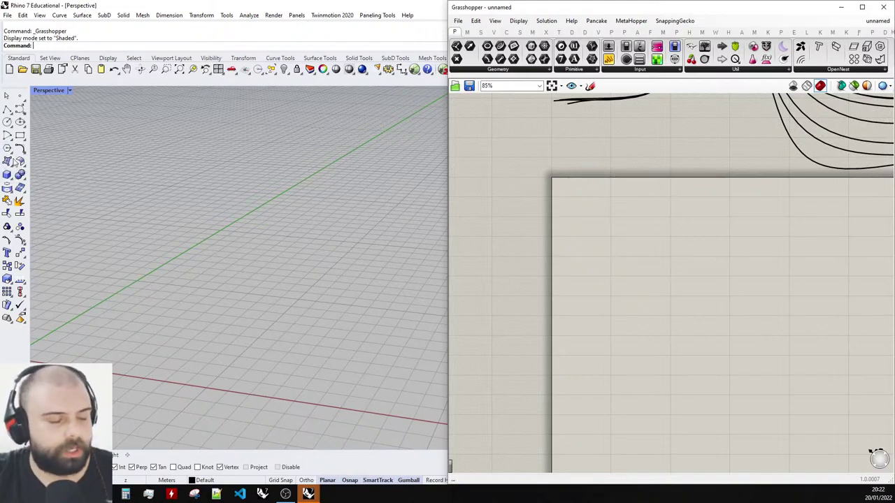
click(8, 160)
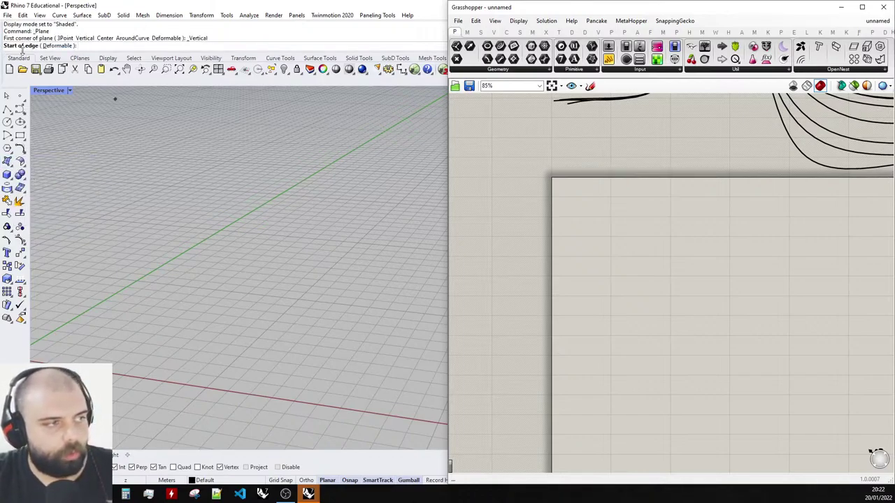
click(164, 282)
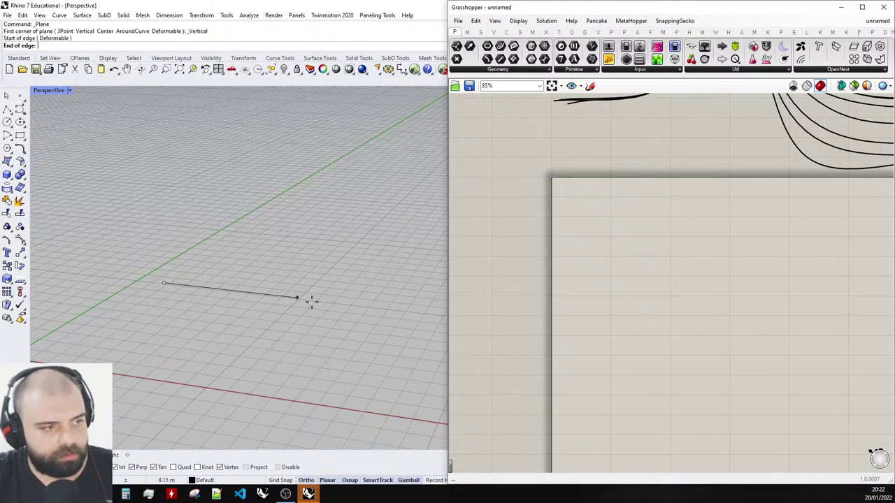
text(4)
key(Return)
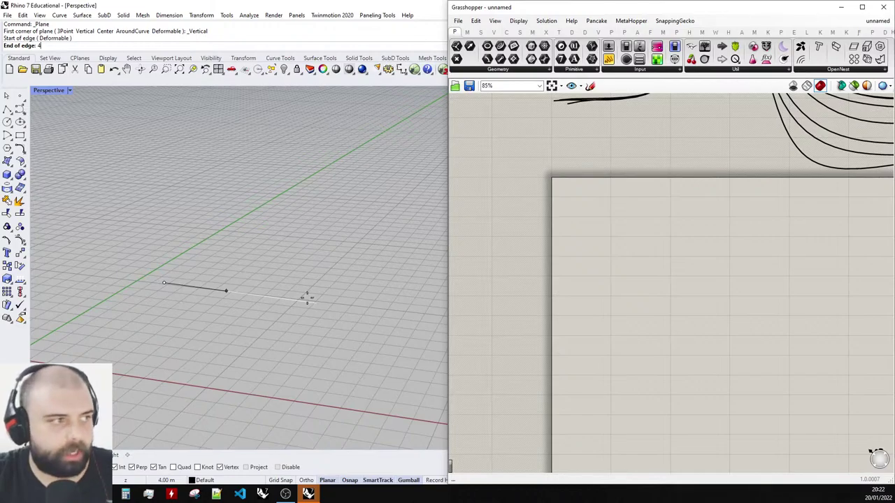
text(4)
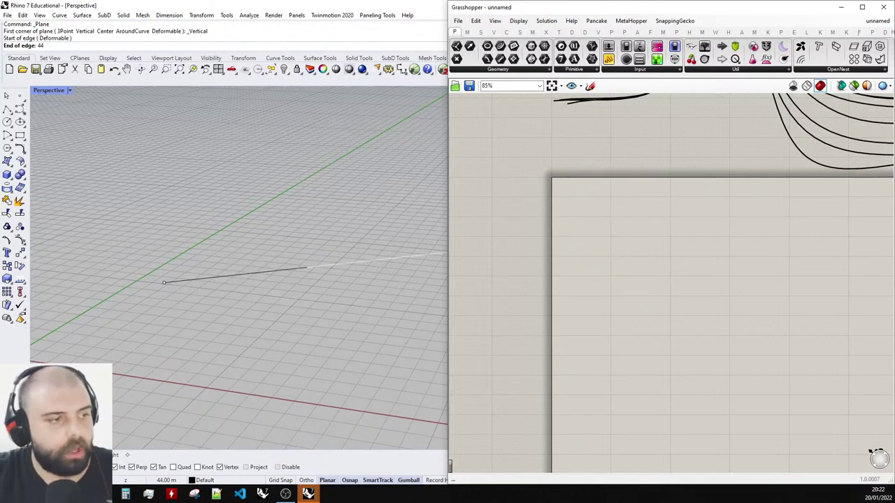
scroll(168, 288, down, 4)
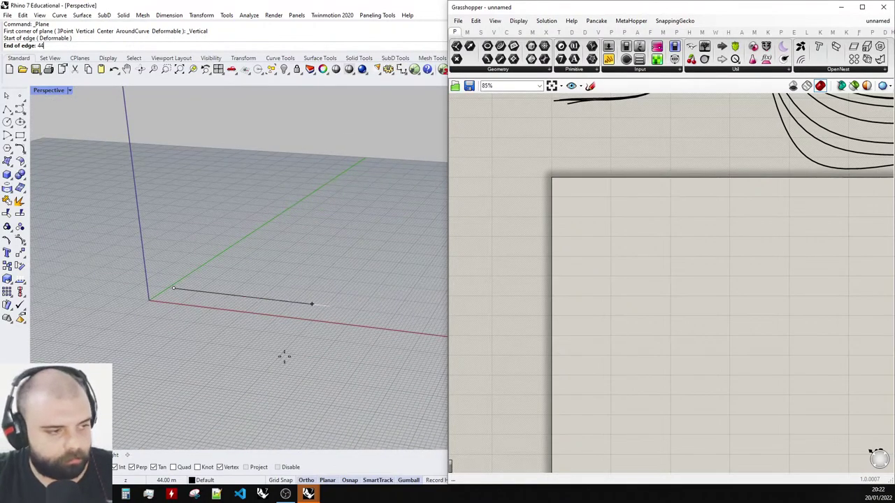
click(352, 314)
scroll(285, 352, down, 6)
scroll(318, 297, up, 8)
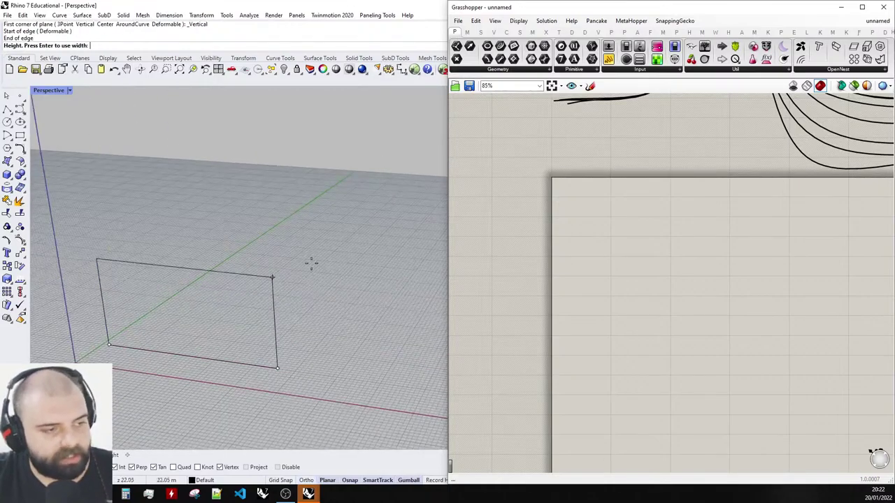
text(4)
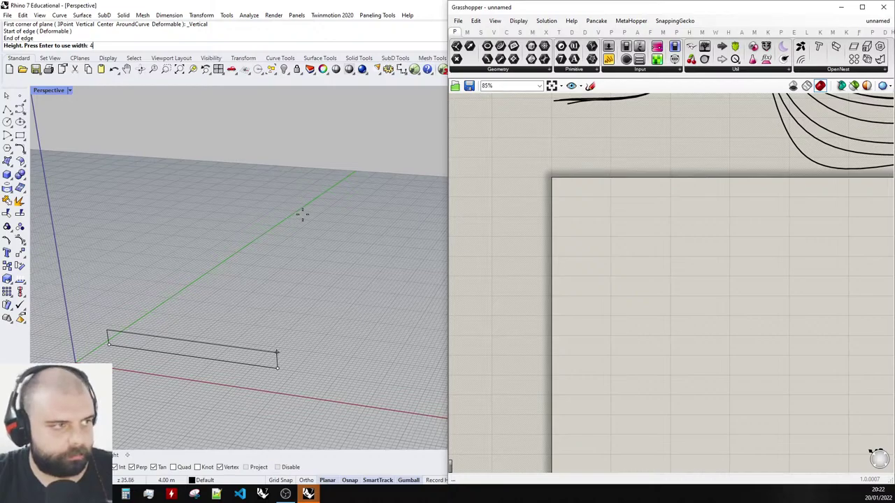
key(Return)
right_drag(317, 256, 221, 320)
key(ctrl+z)
Draw a vertical plane surface in the Perspective view near the origin, with a 4 m edge and 4 m height.
right_drag(289, 225, 269, 269)
right_click(254, 220)
scroll(254, 219, up, 3)
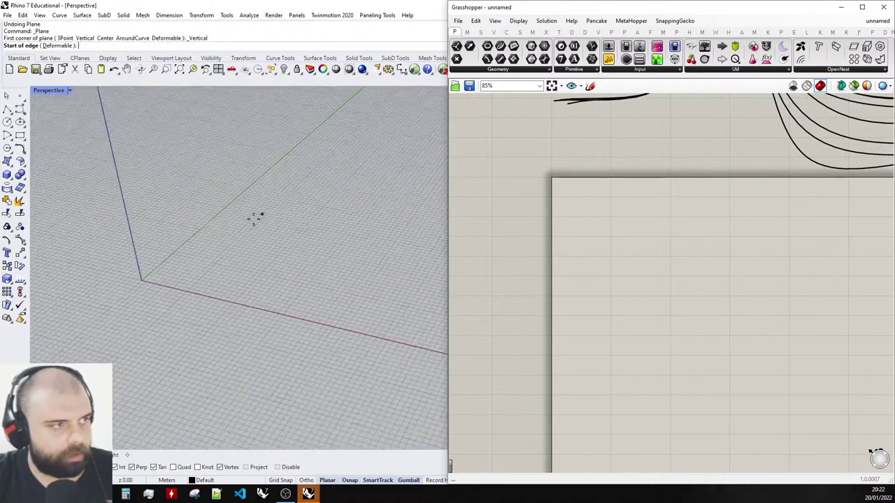
click(167, 269)
text(4)
key(Return)
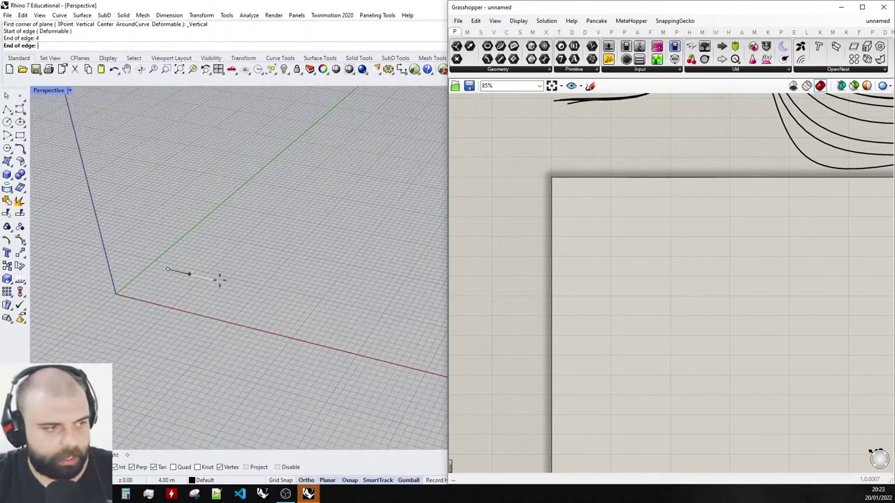
click(218, 279)
scroll(200, 236, up, 3)
text(4)
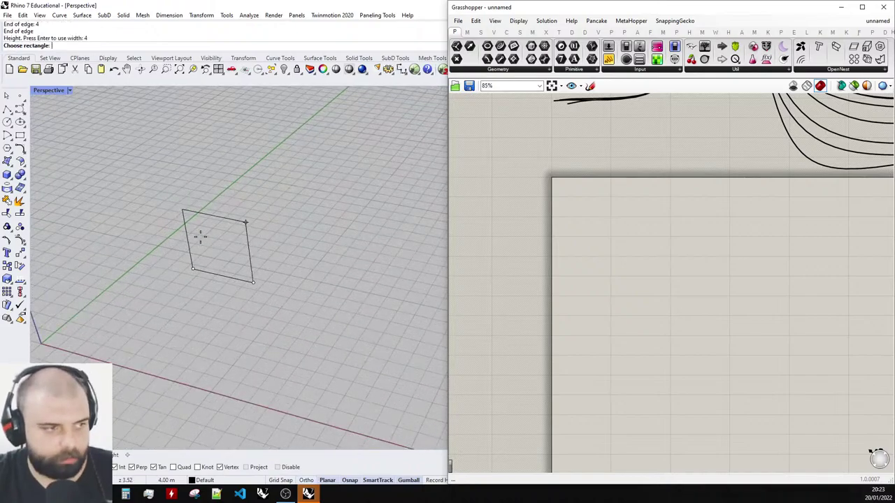
key(Return)
scroll(192, 35, up, 4)
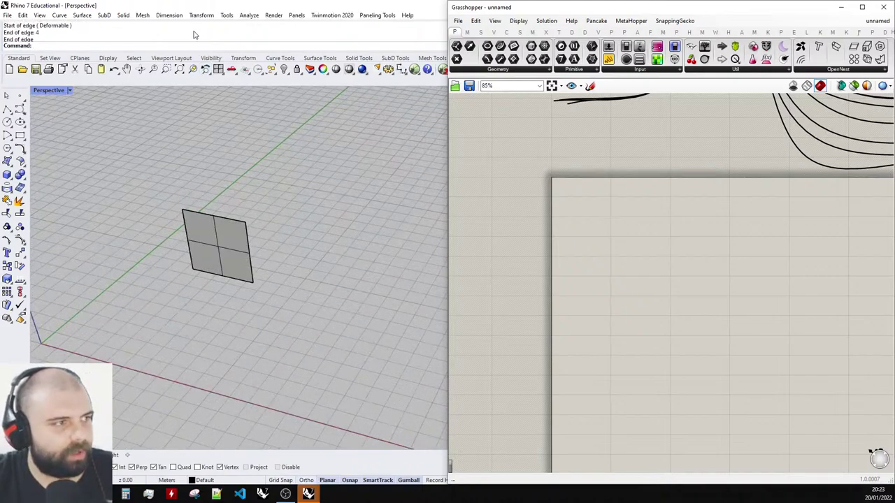
scroll(203, 34, down, 4)
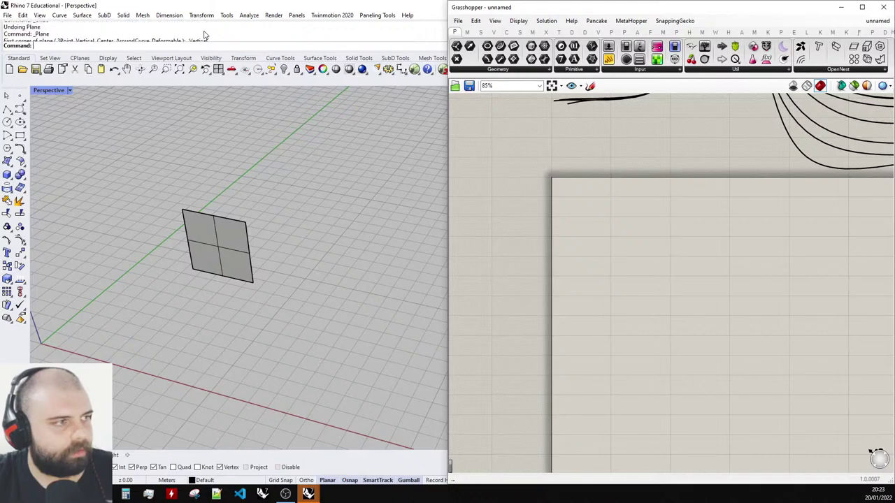
right_drag(306, 175, 315, 256)
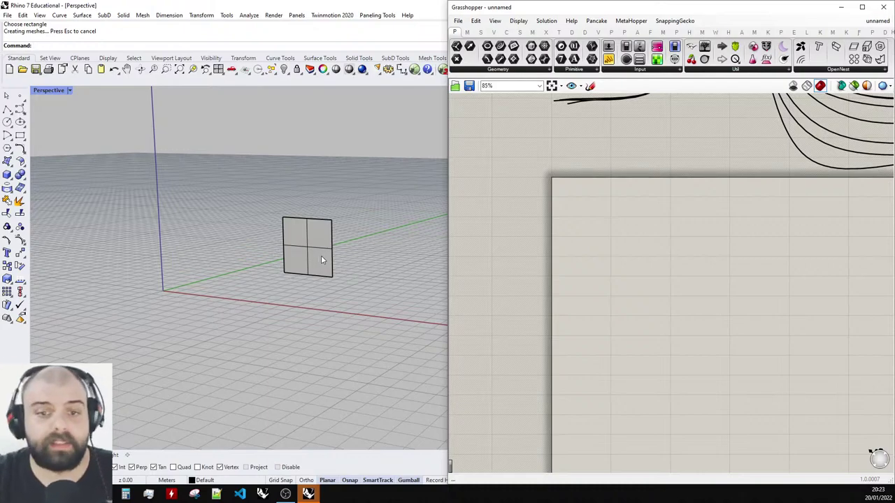
scroll(336, 235, up, 5)
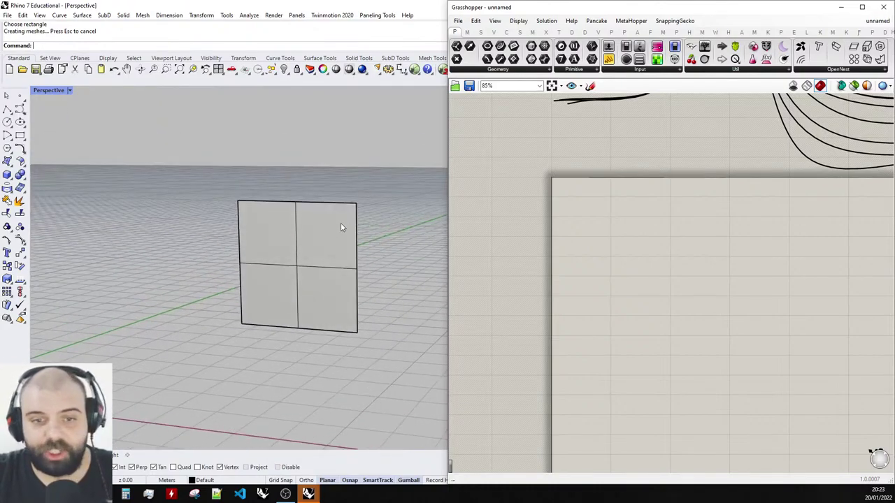
scroll(727, 198, down, 2)
scroll(727, 198, up, 2)
Add a Surface parameter to the Grasshopper canvas.
double_click(659, 213)
text(surf)
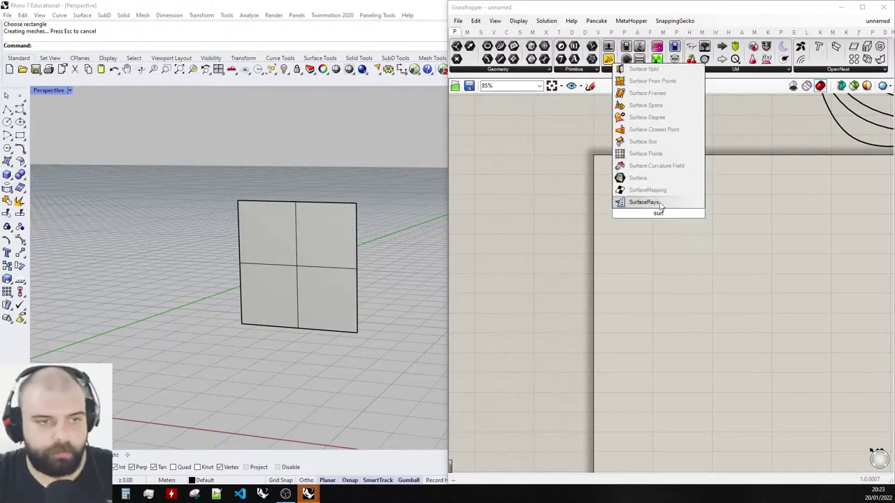
click(637, 177)
scroll(500, 190, up, 4)
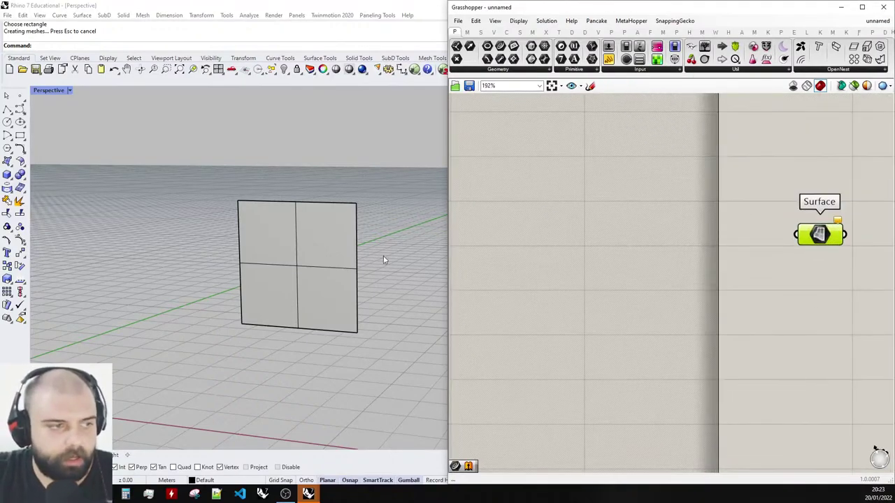
scroll(682, 256, down, 4)
scroll(734, 239, up, 3)
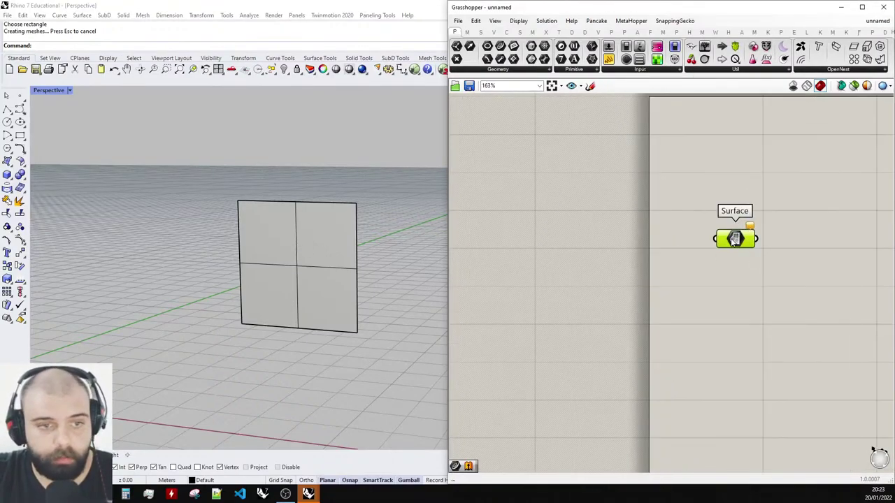
Reference the vertical Rhino plane in the Surface parameter and hide the original plane in Rhino.
right_click(734, 240)
click(761, 369)
click(314, 248)
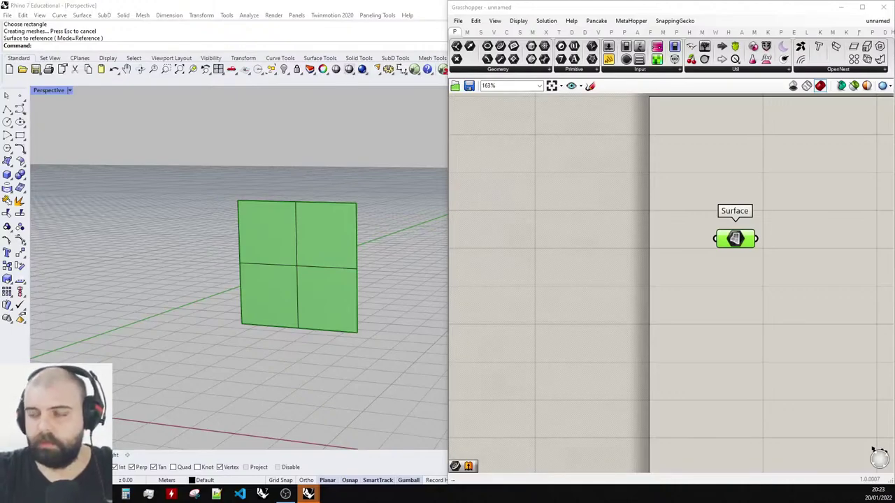
click(680, 249)
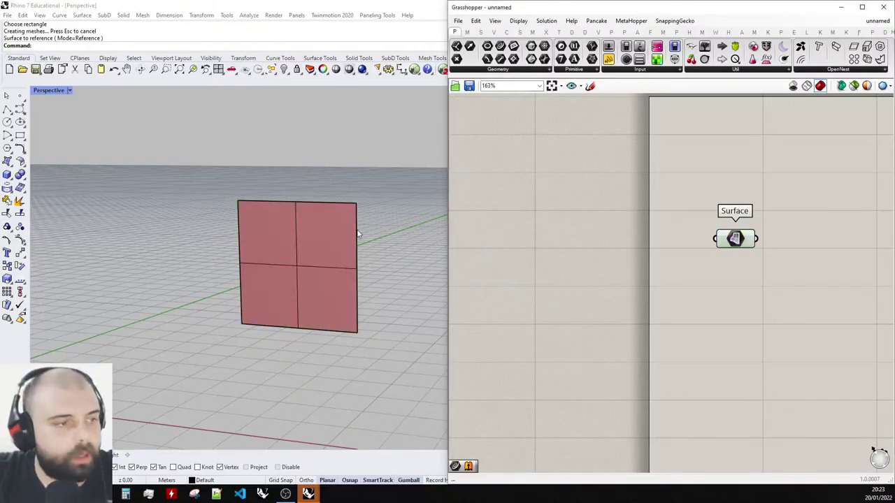
drag(397, 327, 239, 179)
click(284, 69)
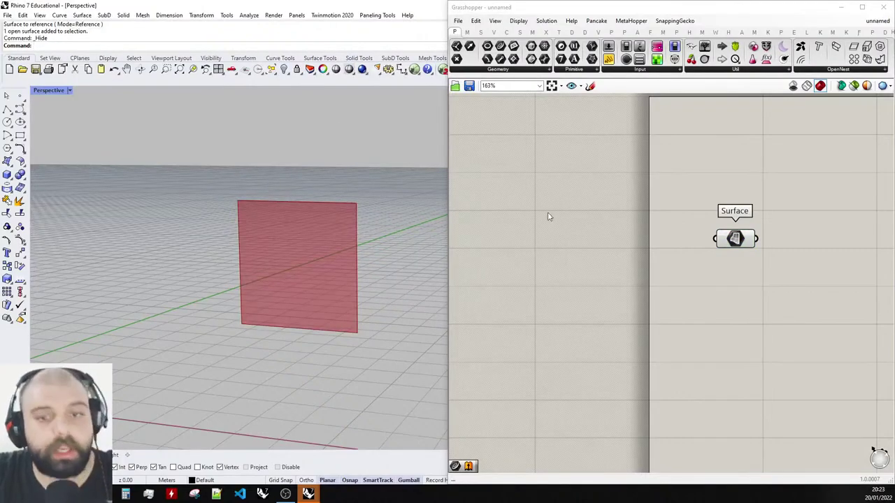
scroll(527, 237, down, 2)
scroll(715, 307, up, 2)
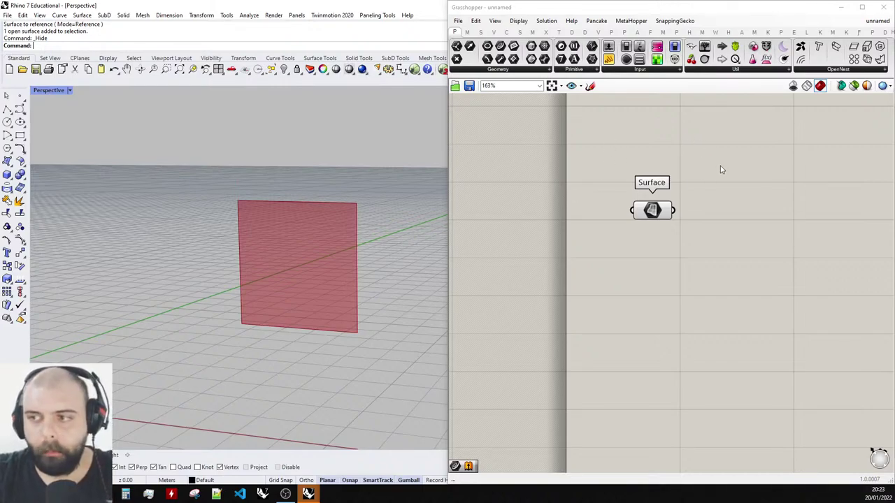
scroll(462, 245, down, 2)
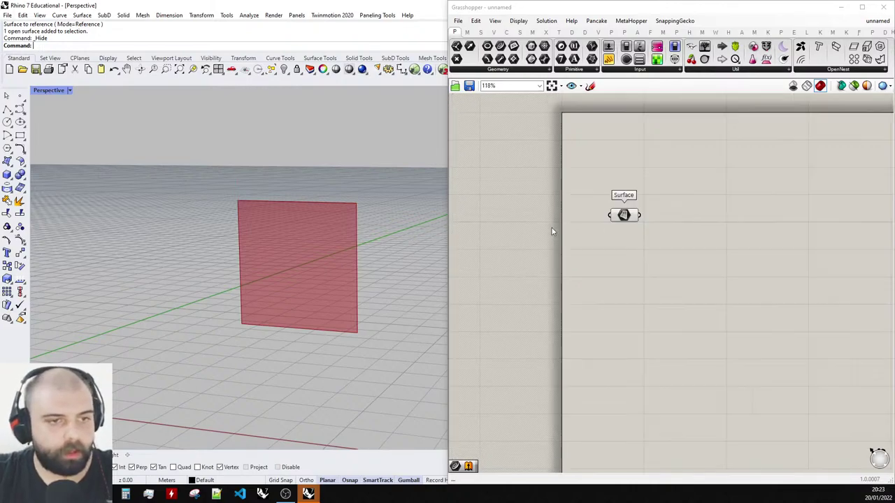
scroll(583, 229, up, 2)
click(605, 214)
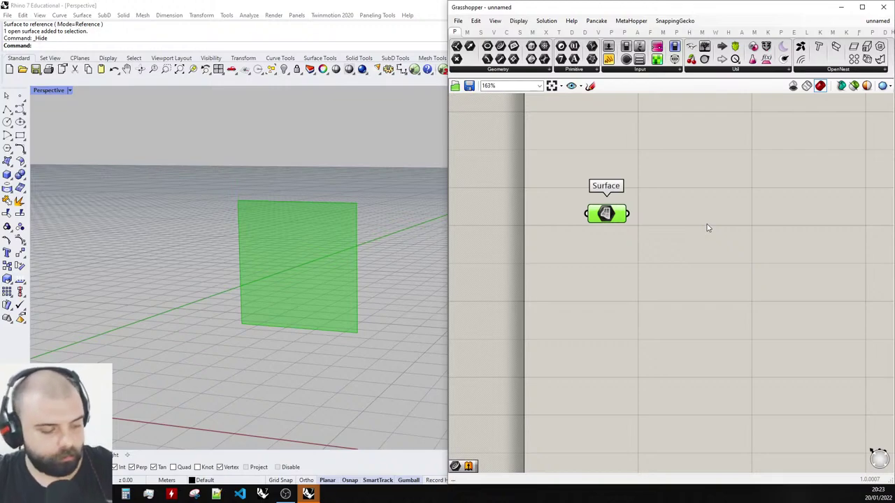
click(675, 234)
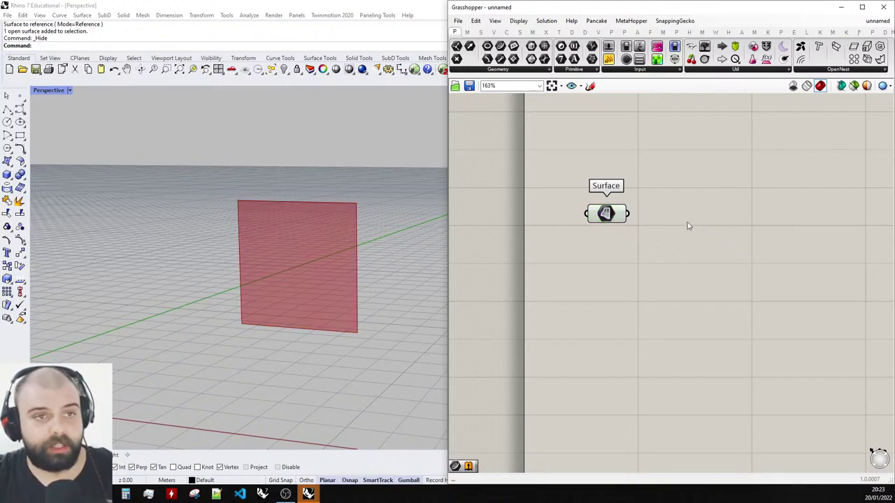
Show the LunchBox component set in Grasshopper, check the plug-in's food4Rhino page in the browser, and return to Grasshopper.
click(807, 32)
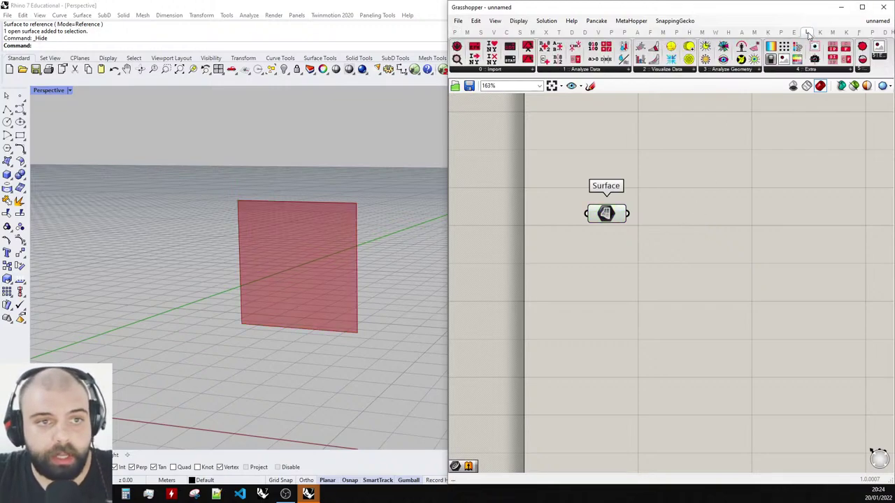
click(862, 7)
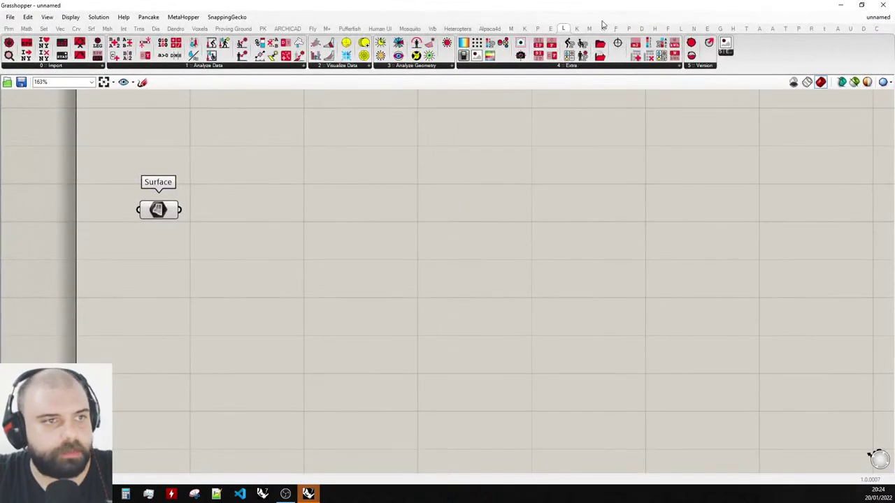
click(681, 29)
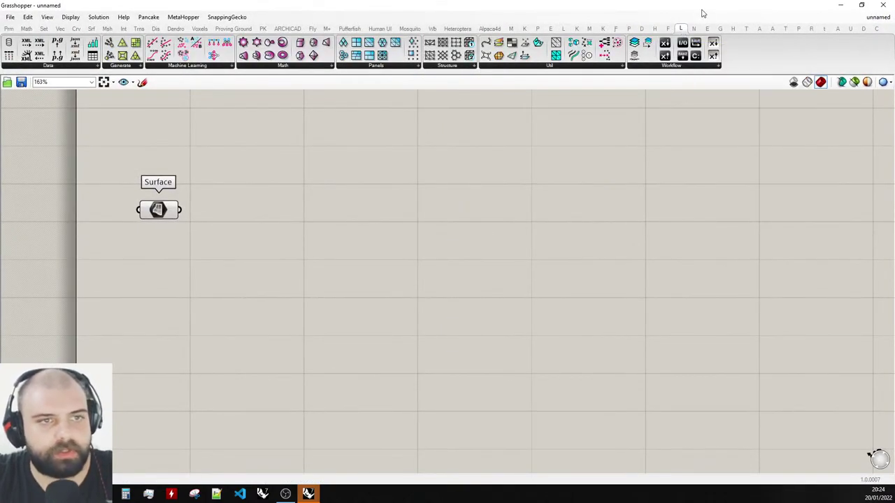
drag(704, 11, 894, 43)
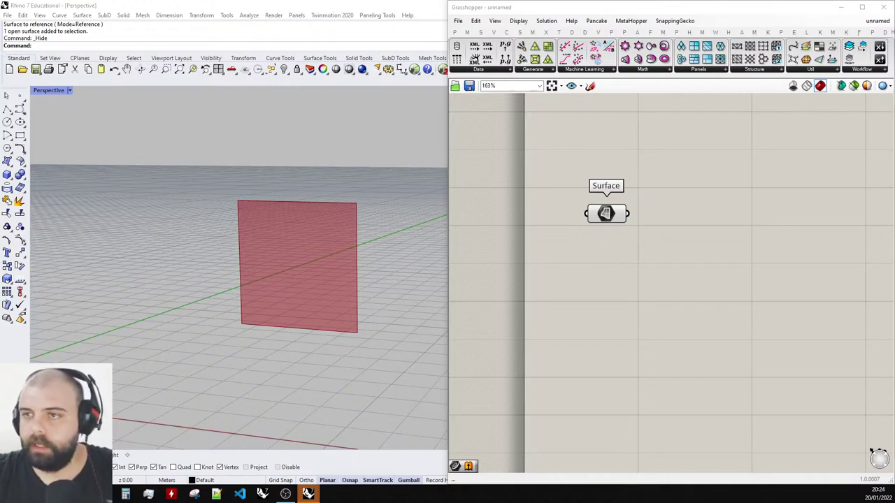
drag(894, 136, 601, 161)
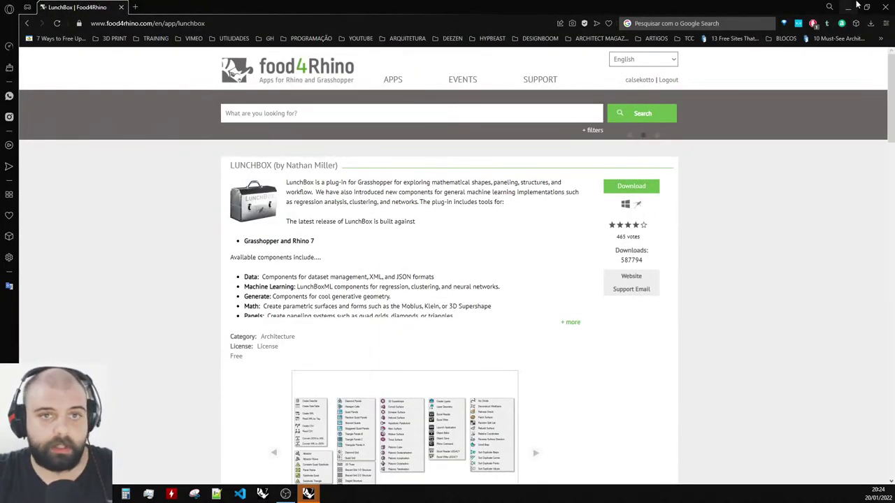
click(886, 7)
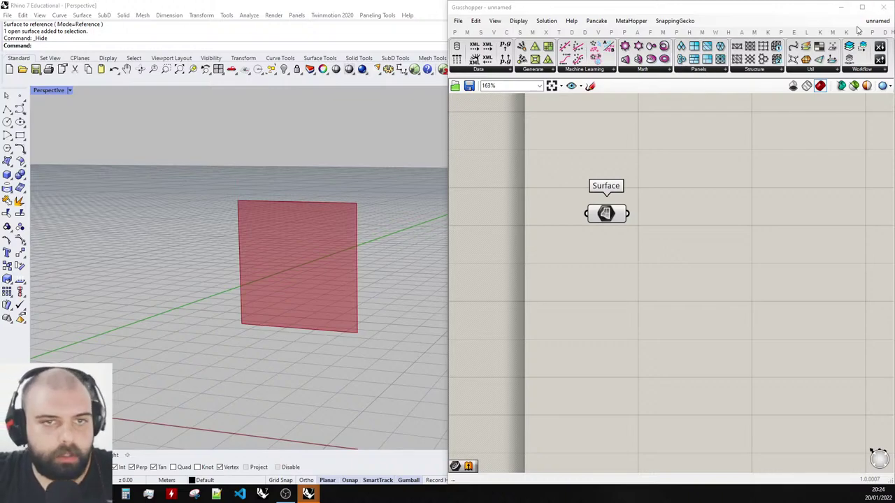
Add LunchBox's Hexagon Cells component to the canvas beside the Surface parameter.
click(685, 71)
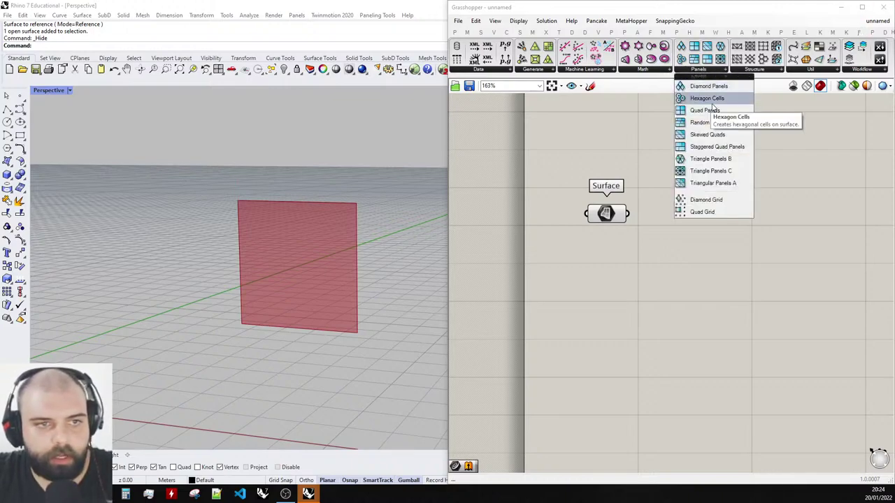
click(710, 102)
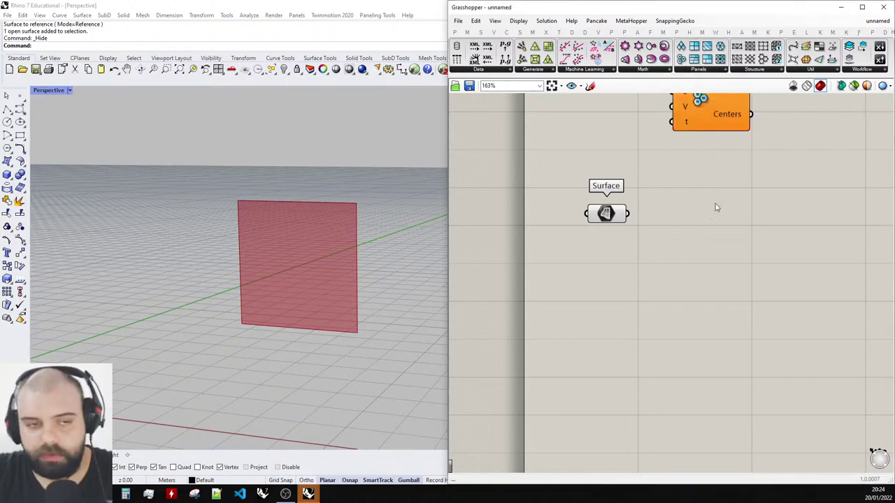
click(724, 223)
right_drag(637, 198, 586, 199)
drag(685, 207, 685, 235)
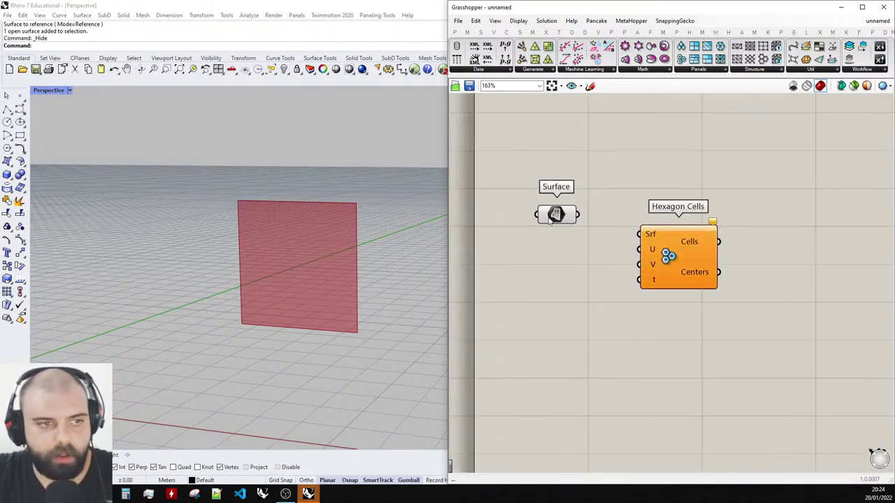
Connect the Surface parameter to the Srf input of Hexagon Cells and inspect the hexagon pattern on the plane.
drag(557, 213, 638, 235)
right_drag(339, 219, 274, 228)
scroll(320, 245, up, 6)
scroll(320, 246, down, 5)
scroll(335, 238, up, 3)
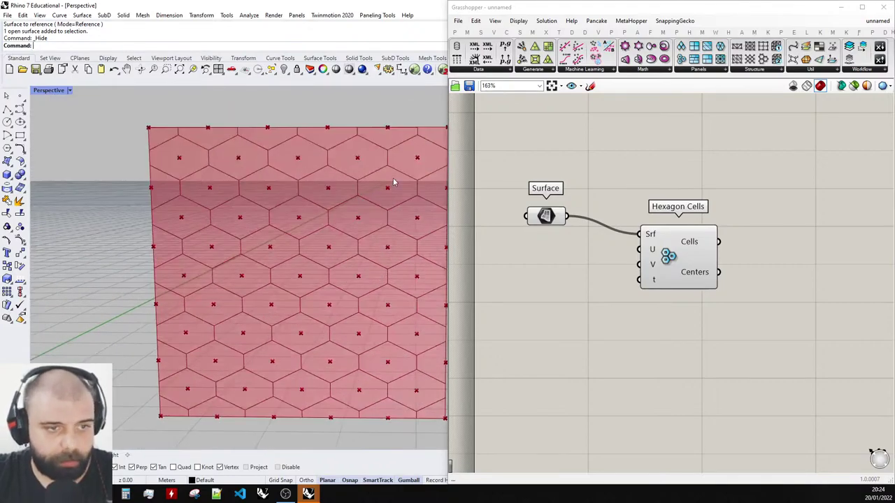
scroll(720, 219, up, 2)
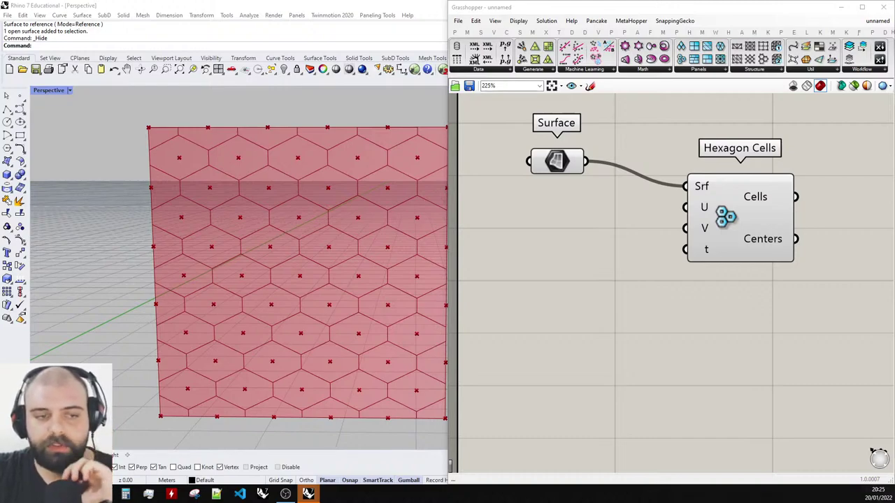
Drive both the U and V inputs of Hexagon Cells with one number slider ranging from 1 to 50, set to 32.
double_click(520, 230)
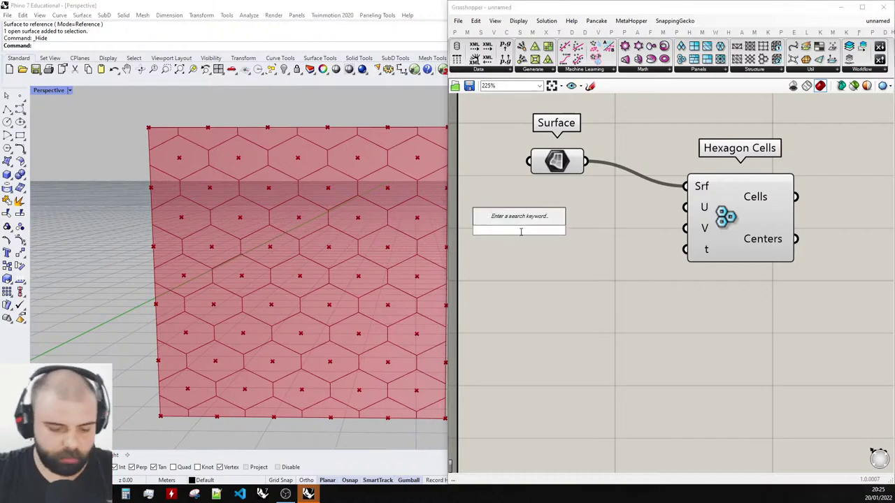
text(1<)
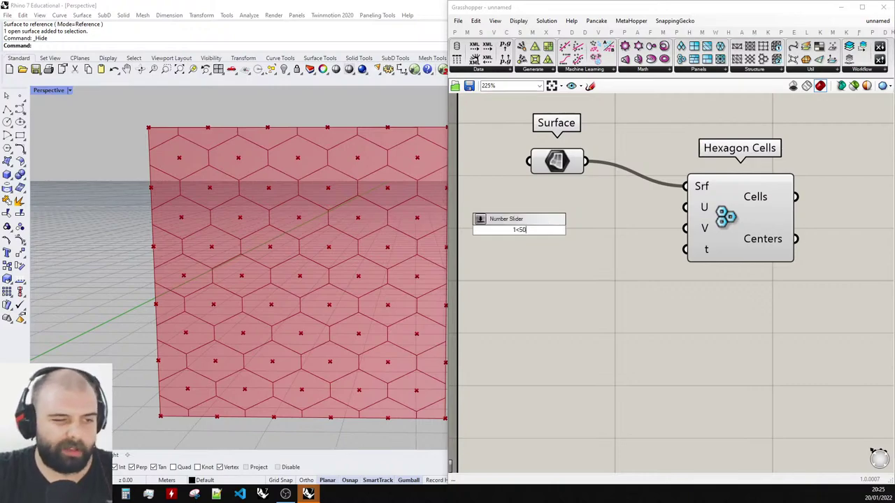
text(50)
key(Return)
scroll(633, 234, down, 1)
scroll(633, 234, up, 1)
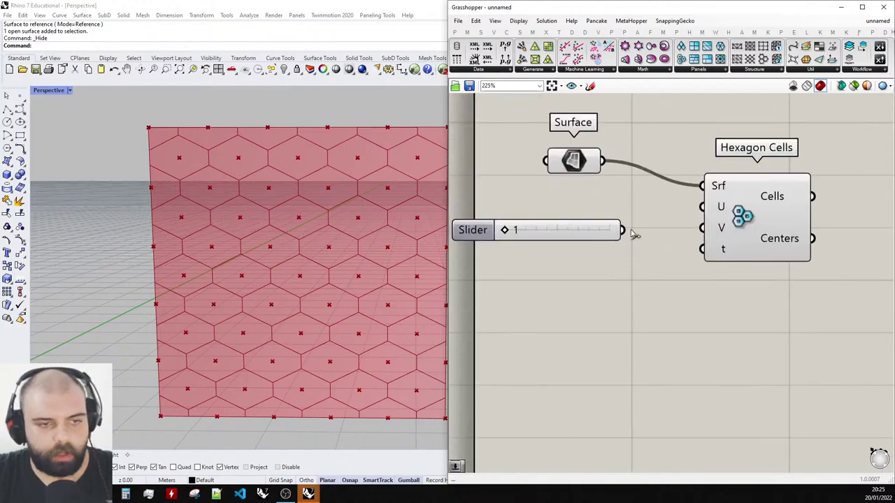
drag(622, 230, 701, 228)
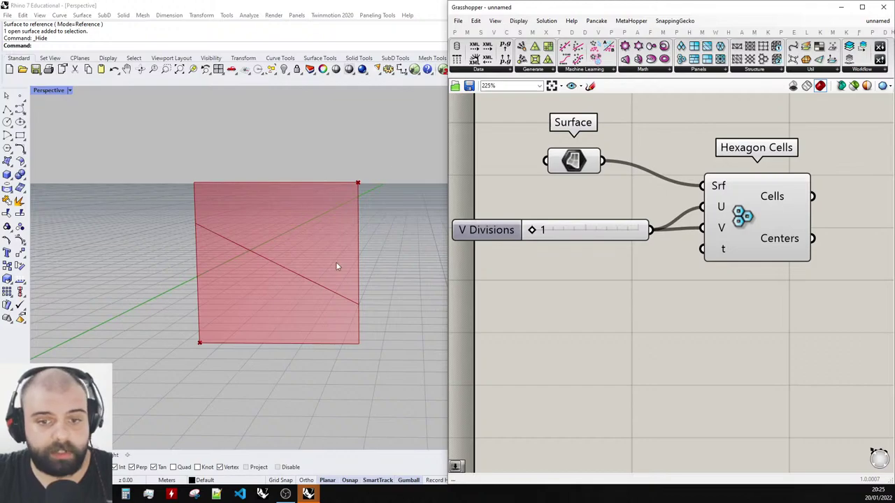
drag(534, 230, 601, 240)
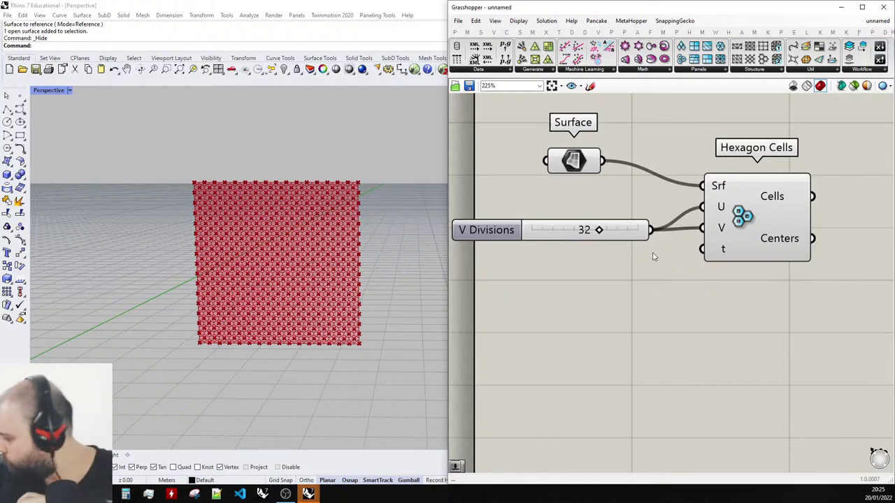
Examine the size and proportions of the hexagon cells on the plane, both up close and as a whole.
scroll(272, 231, up, 6)
scroll(315, 200, down, 2)
right_drag(315, 207, 316, 174)
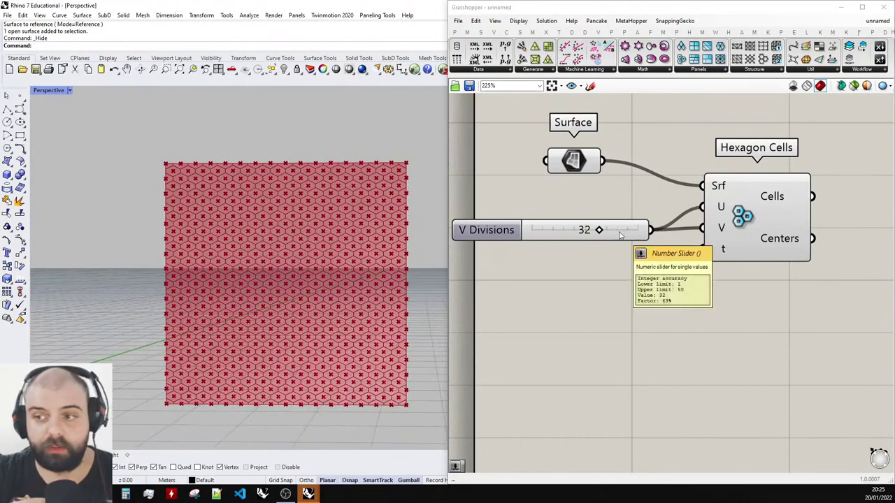
scroll(243, 306, up, 2)
scroll(242, 306, up, 4)
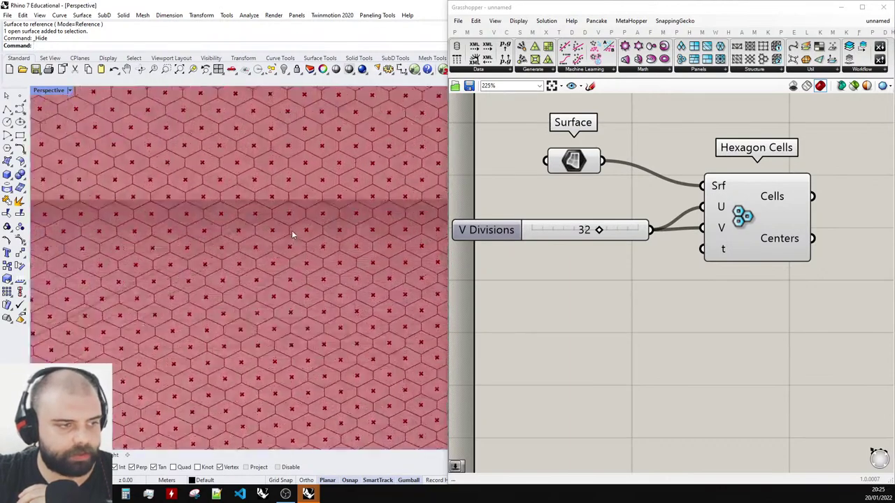
scroll(314, 199, down, 6)
right_drag(296, 222, 342, 215)
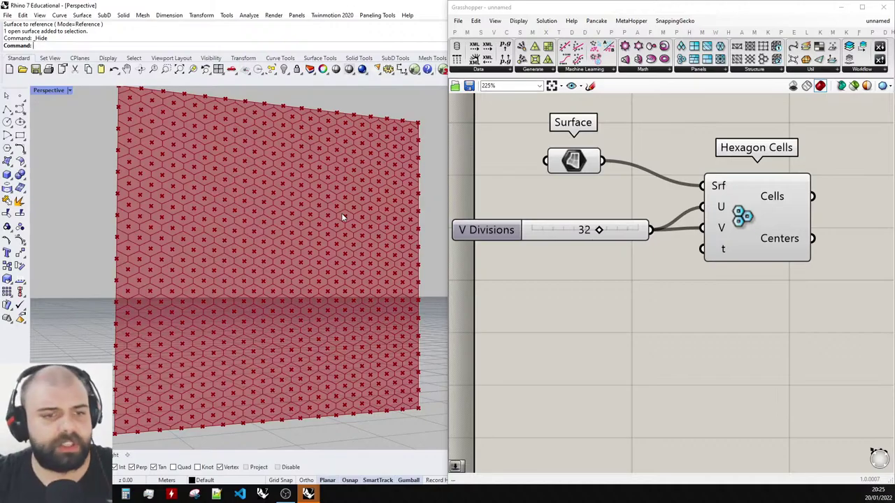
scroll(198, 194, up, 8)
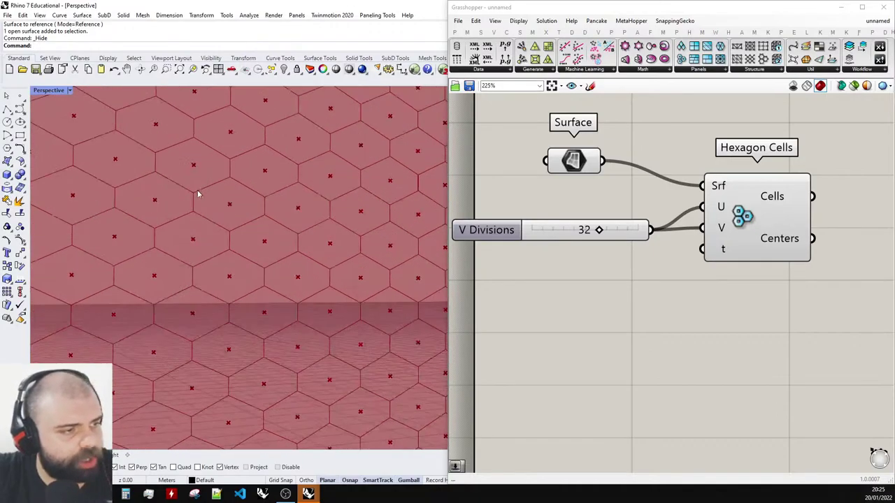
scroll(252, 226, down, 10)
right_drag(220, 187, 206, 217)
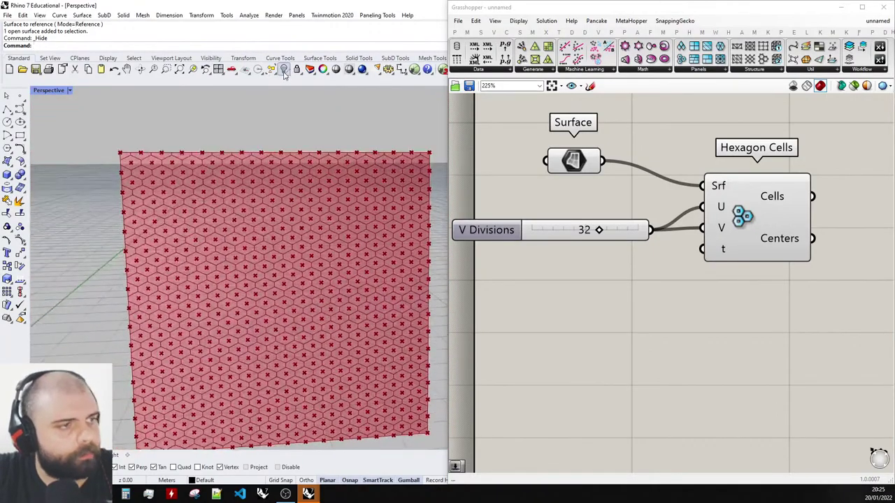
Unhide the original plane in Rhino to check its lower edge's length with a polyline, and hide it again.
click(286, 72)
click(298, 86)
scroll(287, 147, down, 2)
right_drag(287, 146, 262, 168)
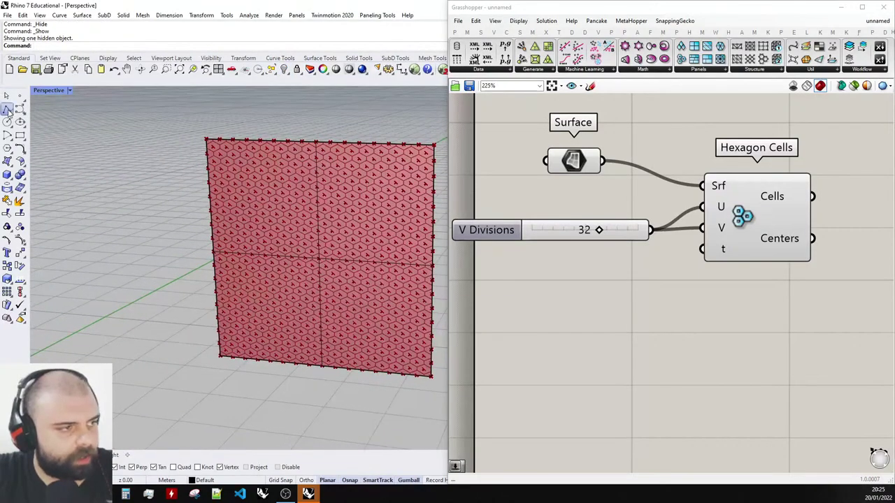
click(7, 109)
scroll(167, 228, down, 4)
click(201, 322)
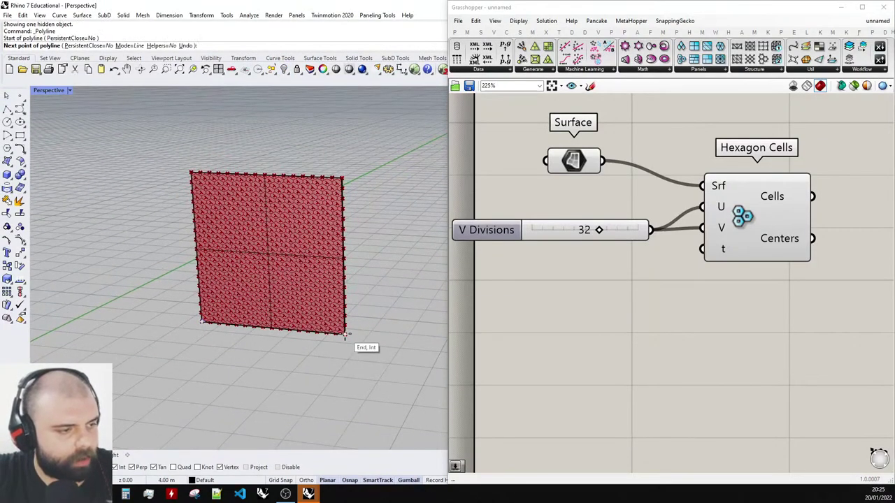
key(Escape)
scroll(223, 209, up, 3)
click(267, 175)
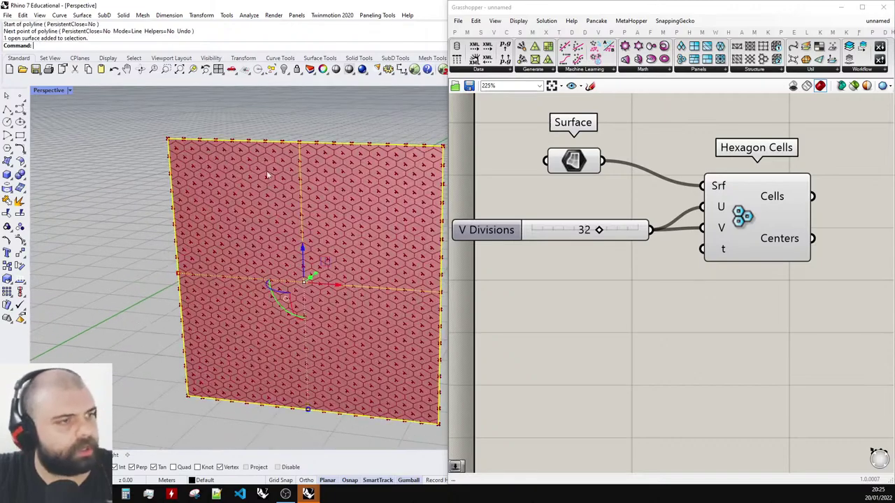
click(283, 70)
scroll(294, 173, down, 3)
Duplicate the divisions slider and connect the copy to the V input of Hexagon Cells in place of the shared slider.
scroll(552, 239, up, 2)
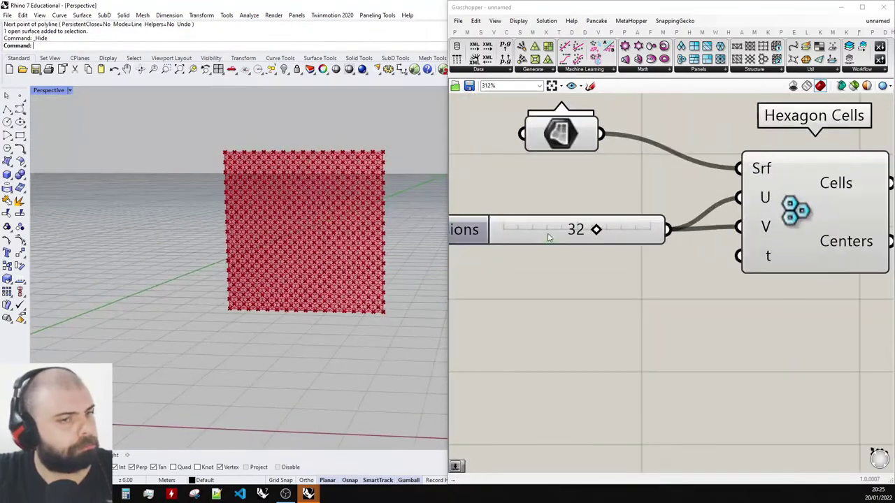
click(559, 243)
alt+drag(559, 244, 562, 278)
click(605, 200)
drag(672, 265, 738, 229)
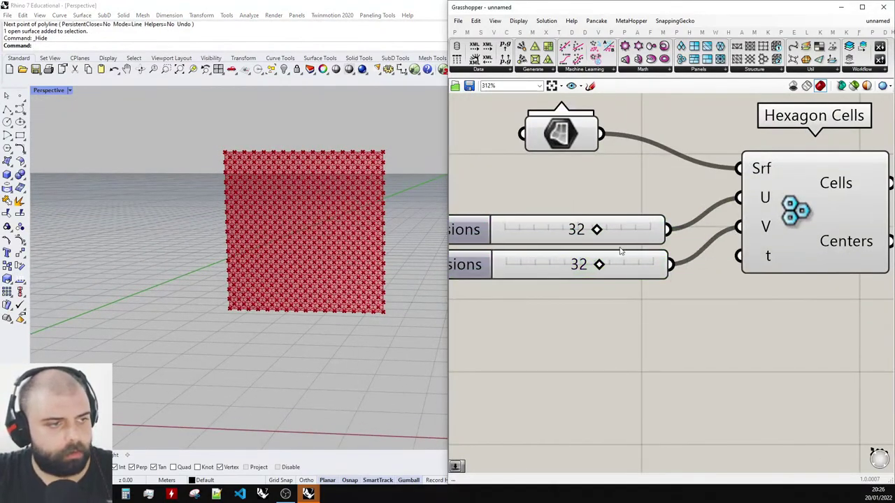
Try 26 for the V Divisions slider and inspect the hexagon proportions on the plane.
scroll(572, 264, up, 3)
drag(624, 266, 593, 260)
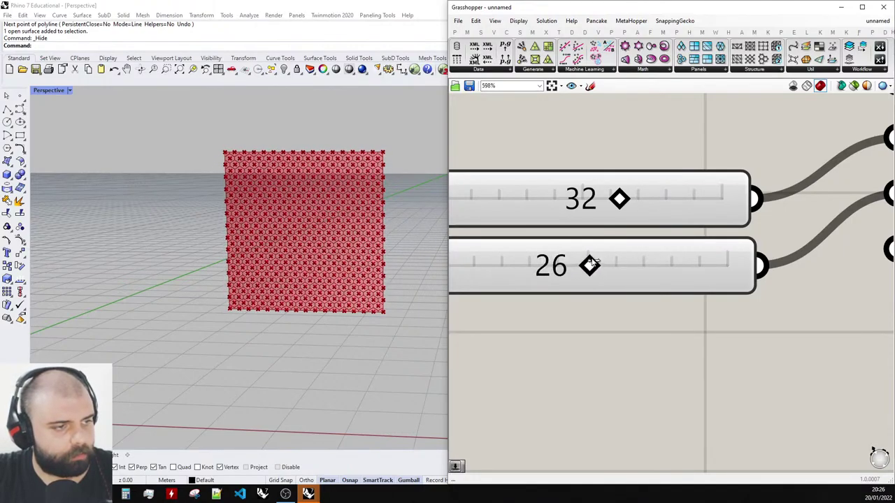
scroll(331, 208, up, 7)
scroll(331, 208, down, 4)
right_drag(285, 214, 341, 211)
scroll(341, 210, up, 1)
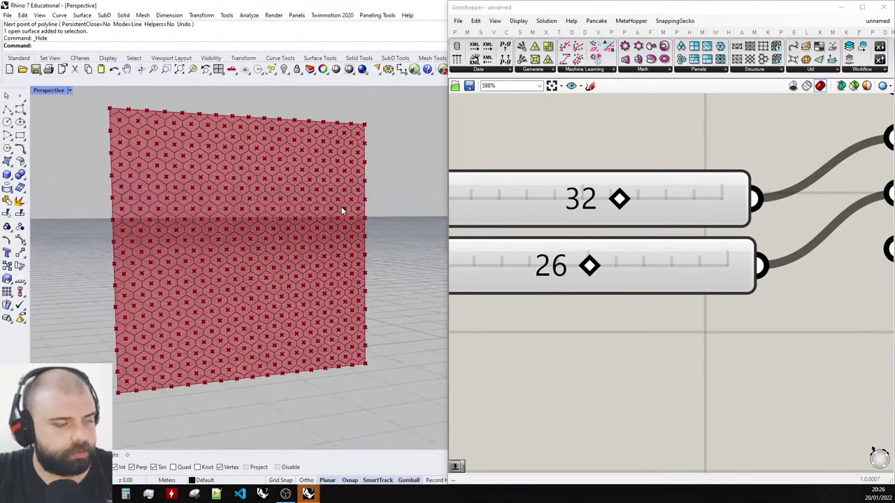
scroll(133, 193, up, 5)
scroll(190, 207, down, 4)
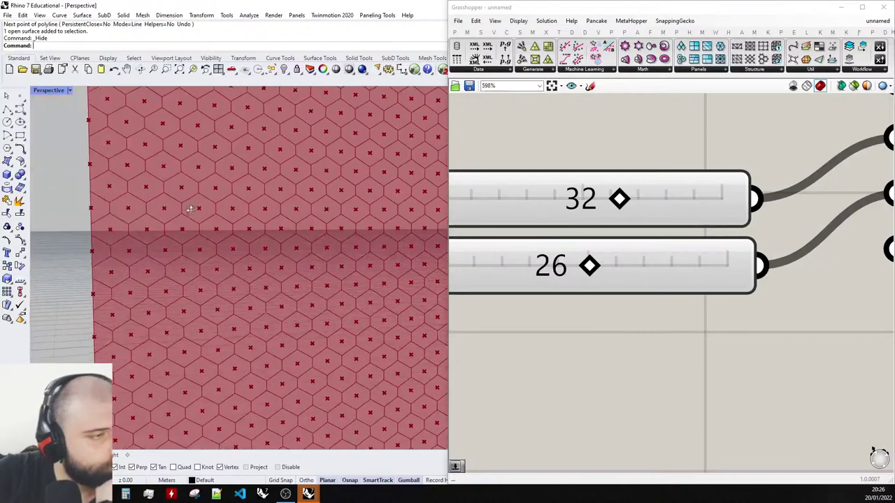
Set the V Divisions slider to 22.
drag(590, 266, 566, 265)
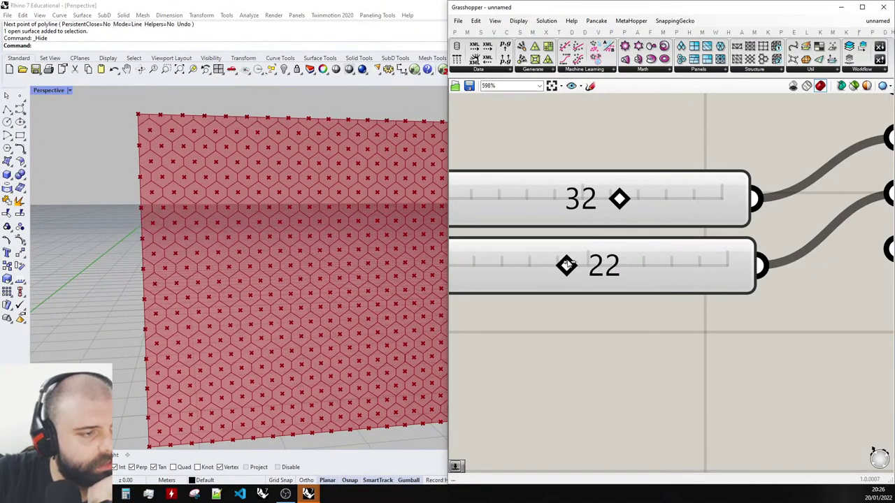
scroll(292, 227, down, 3)
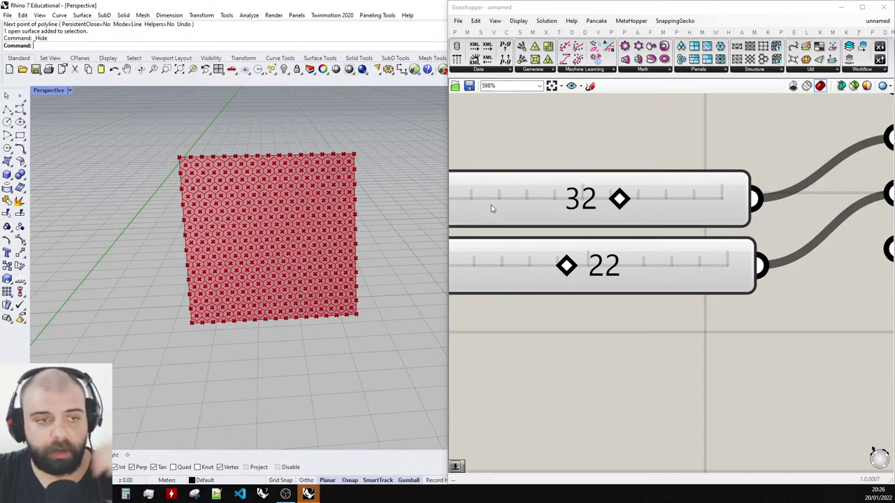
scroll(594, 227, down, 3)
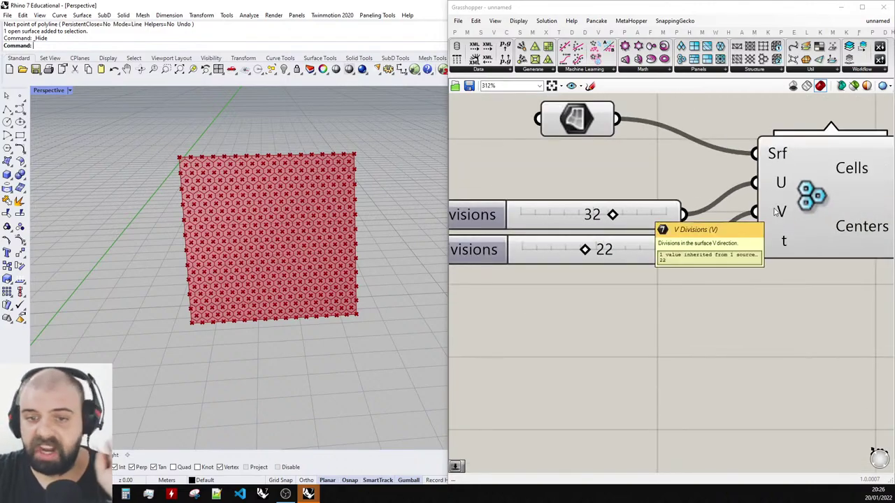
scroll(775, 210, down, 2)
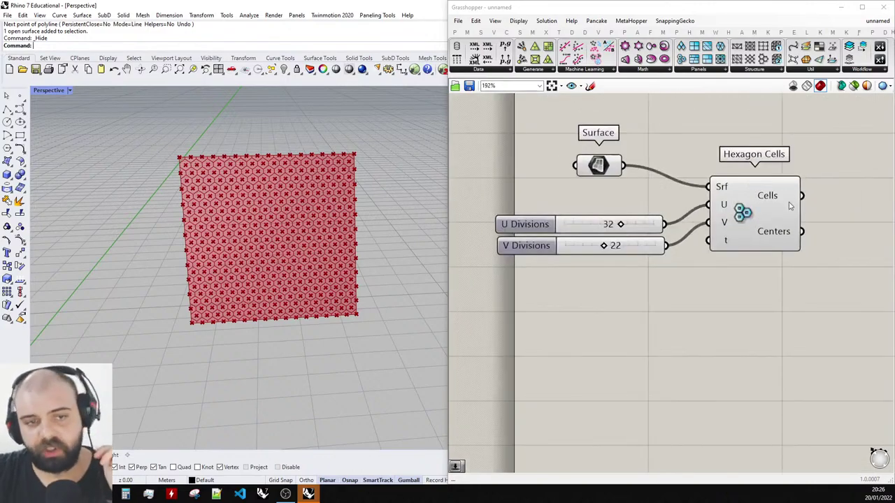
Rearrange the Hexagon Cells component and its U and V Divisions sliders around the Surface parameter.
click(776, 193)
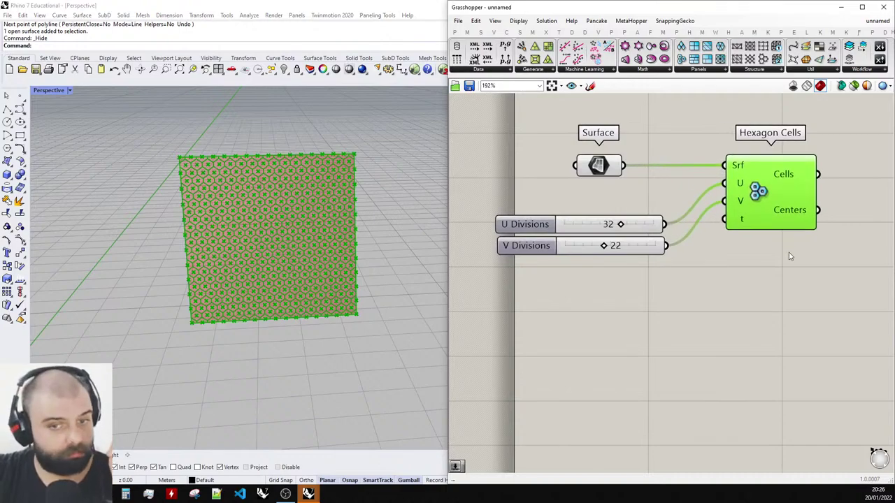
click(365, 211)
click(604, 318)
scroll(170, 240, up, 4)
right_drag(339, 258, 326, 251)
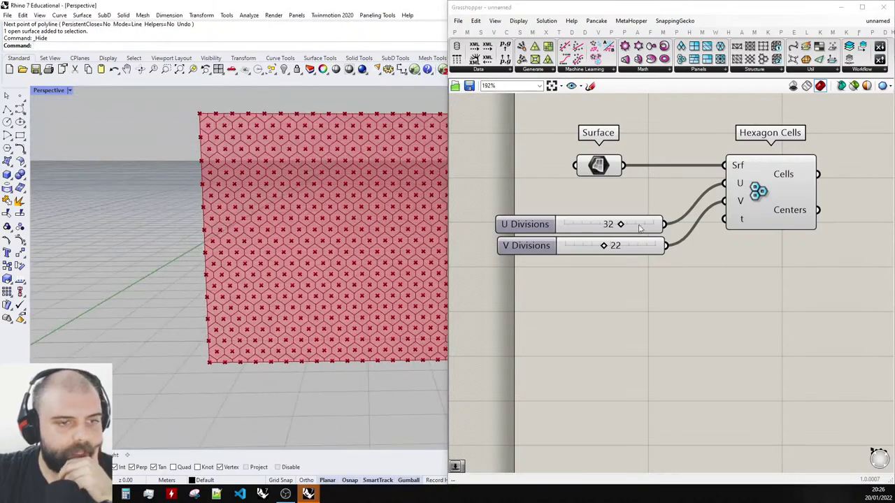
drag(669, 284, 638, 213)
click(608, 272)
Set the V Divisions slider to 23 and review the hexagon proportions on the plane.
scroll(345, 191, up, 10)
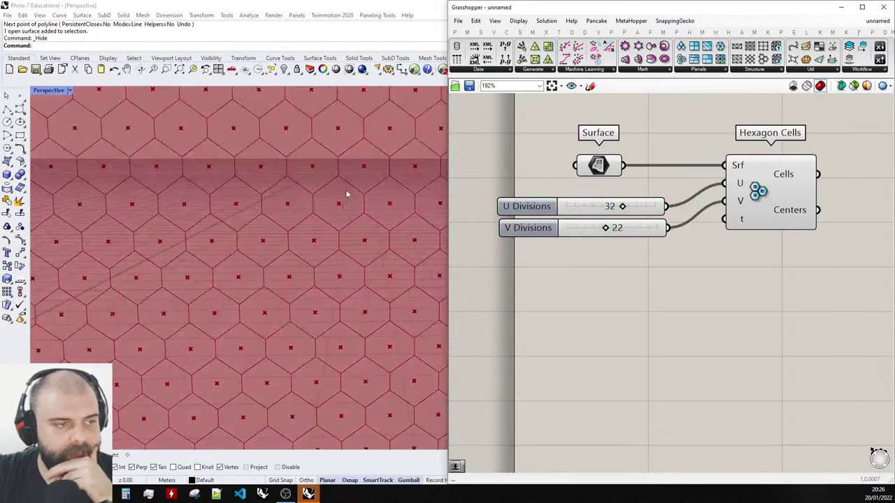
scroll(256, 201, down, 3)
scroll(611, 225, up, 4)
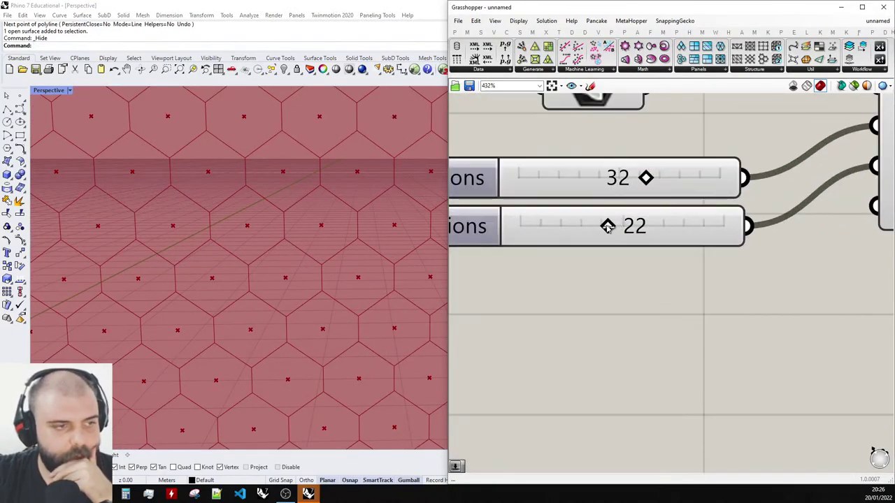
drag(608, 226, 611, 226)
scroll(297, 225, down, 5)
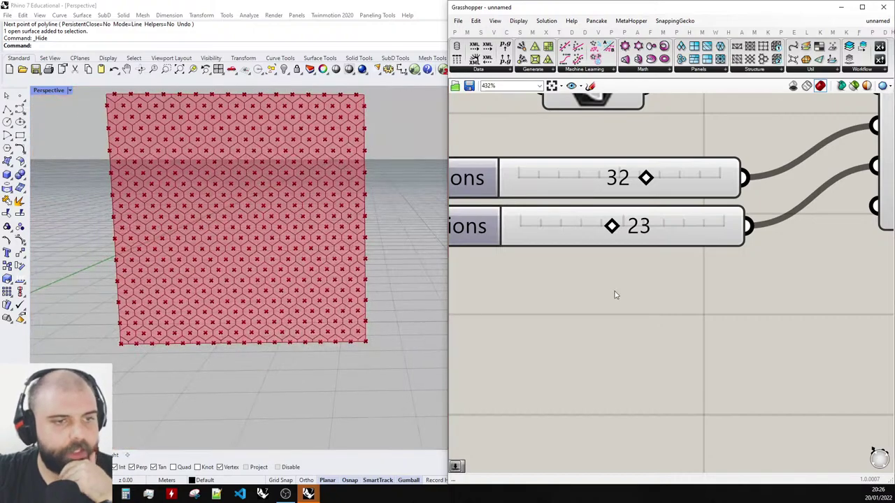
scroll(613, 292, down, 3)
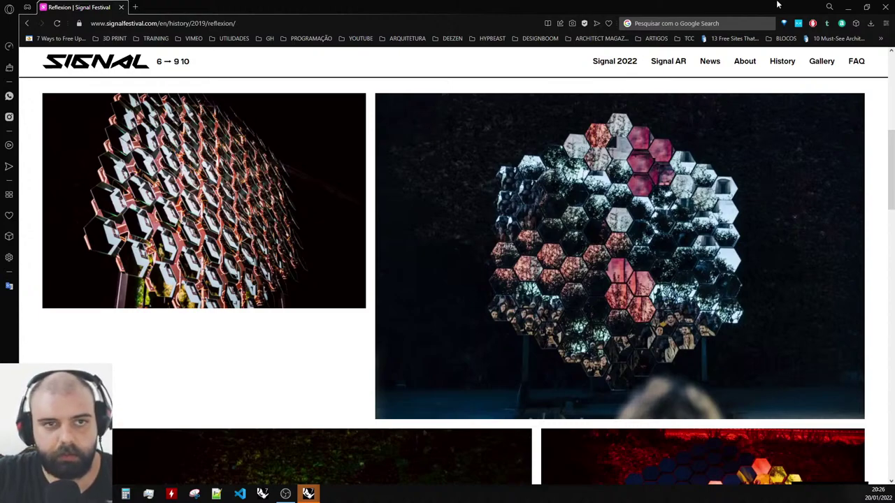
Return from the Reflexion reference page to Rhino and Grasshopper, and examine the hexagon grid and its component setup.
click(848, 6)
scroll(420, 164, down, 5)
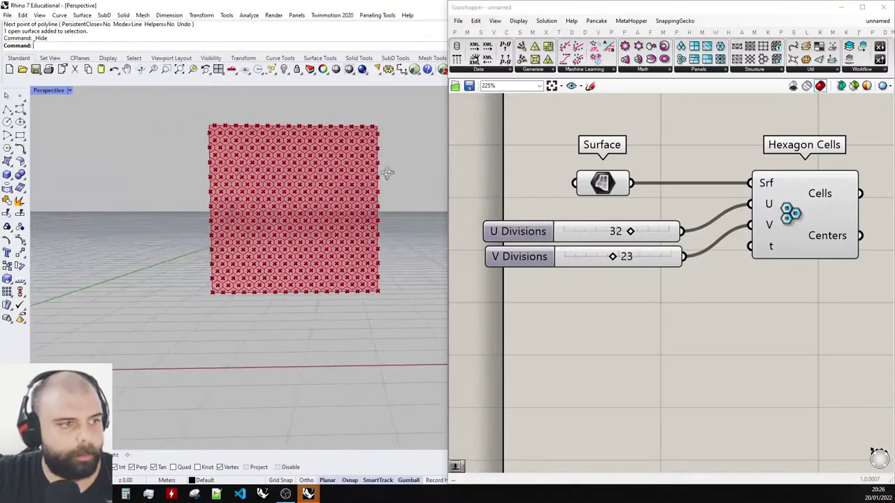
scroll(308, 172, up, 5)
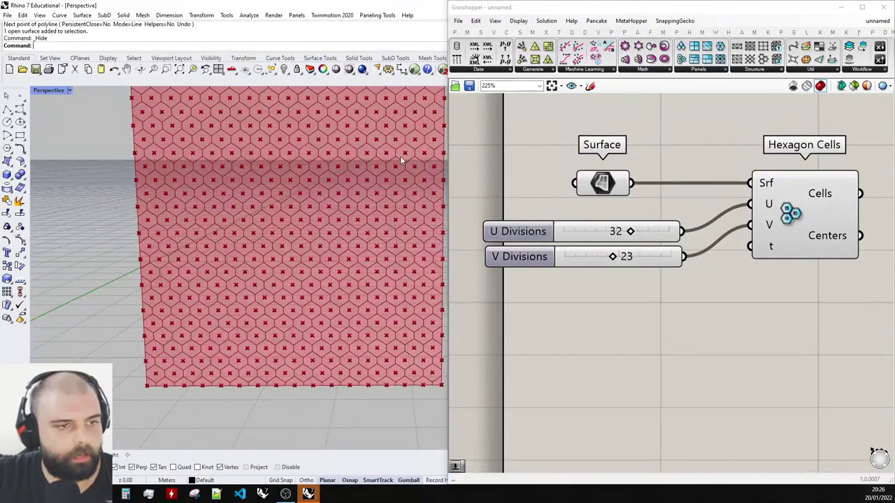
scroll(642, 211, down, 4)
scroll(559, 200, up, 4)
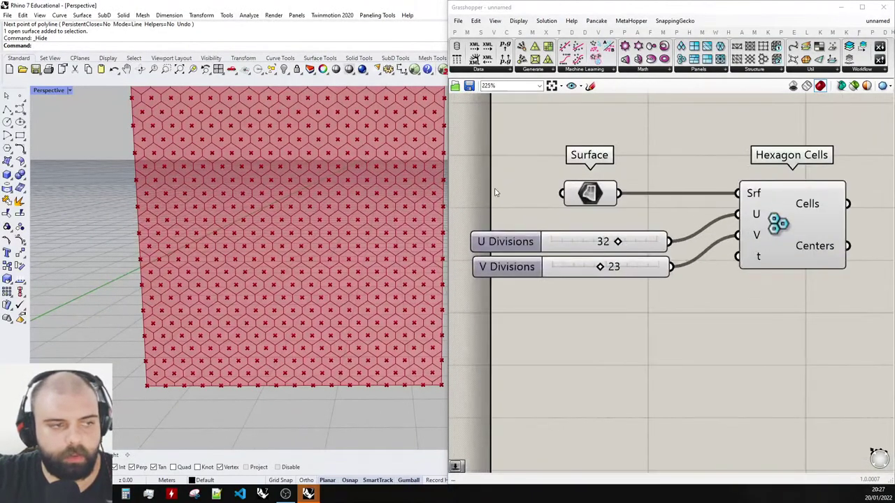
scroll(497, 192, down, 4)
scroll(681, 279, up, 3)
scroll(667, 226, down, 2)
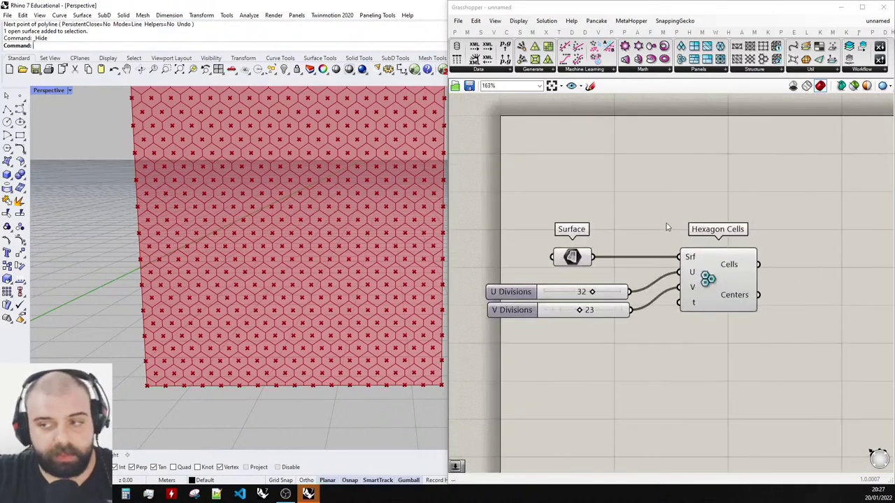
scroll(720, 206, up, 2)
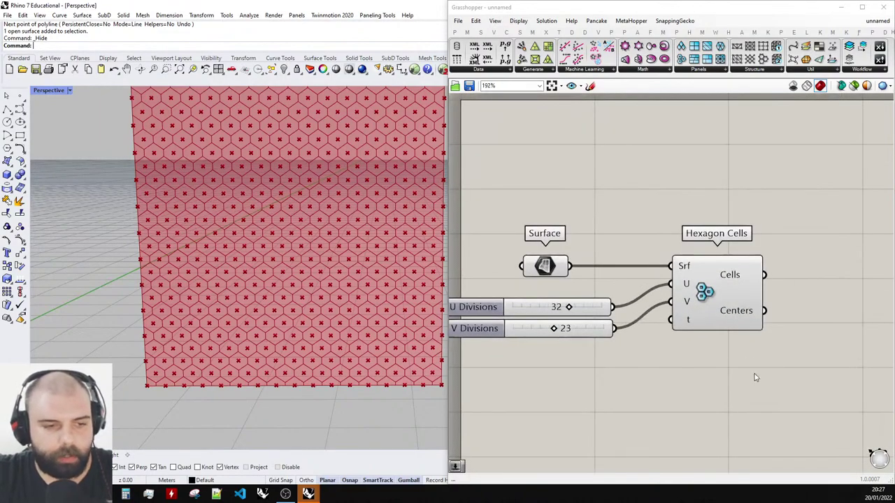
drag(756, 379, 698, 385)
scroll(489, 225, up, 1)
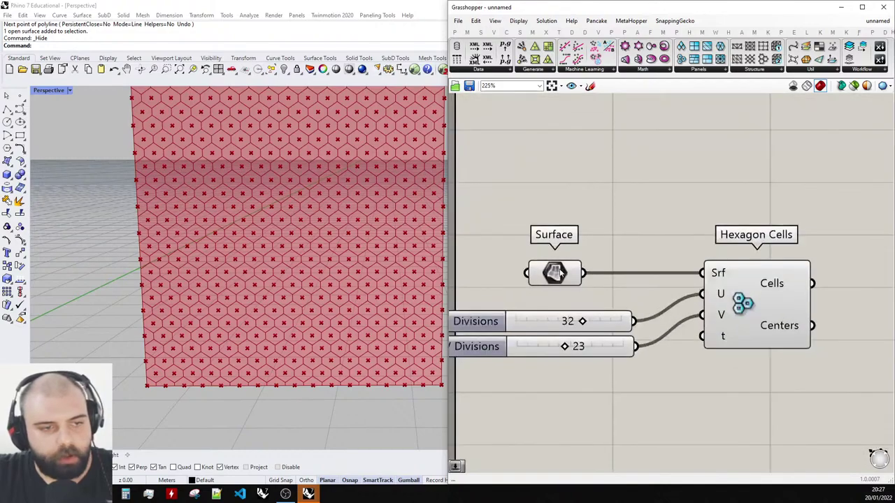
Duplicate the Hexagon Cells component with its two sliders, keeping the Surface connected, and arrange the copy above the original.
drag(549, 274, 538, 238)
scroll(520, 241, down, 3)
drag(776, 392, 549, 267)
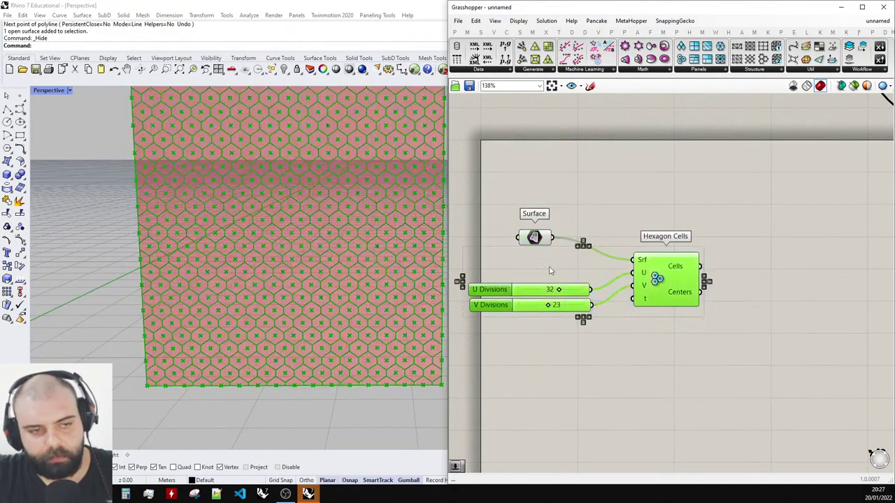
drag(674, 287, 711, 211)
click(701, 160)
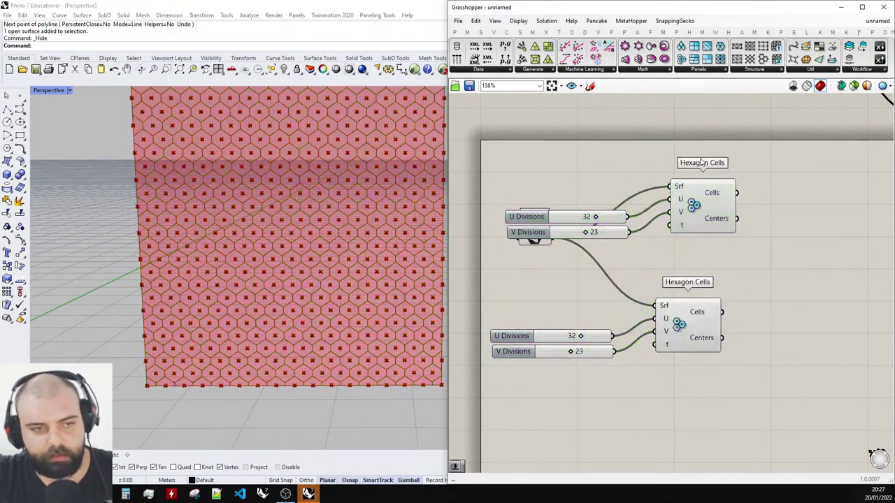
drag(649, 248, 600, 216)
drag(606, 223, 489, 162)
click(615, 150)
Set both the U and V Divisions sliders of the copied Hexagon Cells to 2.
scroll(613, 155, up, 3)
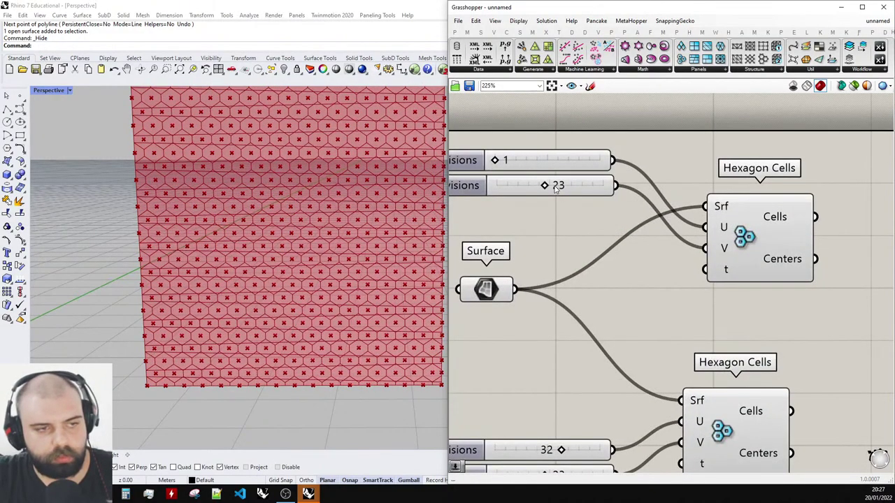
drag(546, 186, 497, 161)
scroll(283, 234, down, 6)
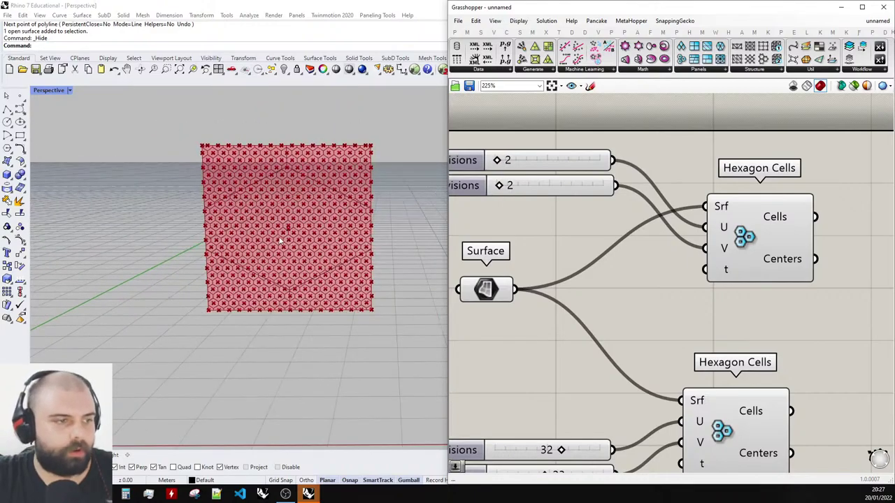
Highlight the copied Hexagon Cells and examine its large hexagon against the dense grid on the plane.
mouse_move(281, 242)
right_down()
mouse_move(296, 212)
mouse_move(249, 210)
mouse_move(297, 182)
mouse_move(286, 235)
right_up()
scroll(248, 210, up, 4)
click(752, 255)
scroll(347, 186, down, 3)
right_drag(347, 186, 301, 154)
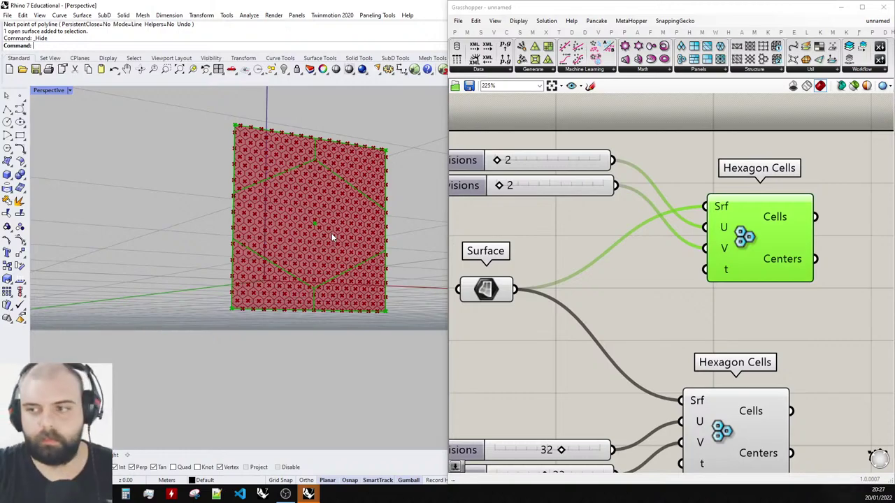
scroll(332, 233, up, 4)
right_drag(332, 233, 332, 212)
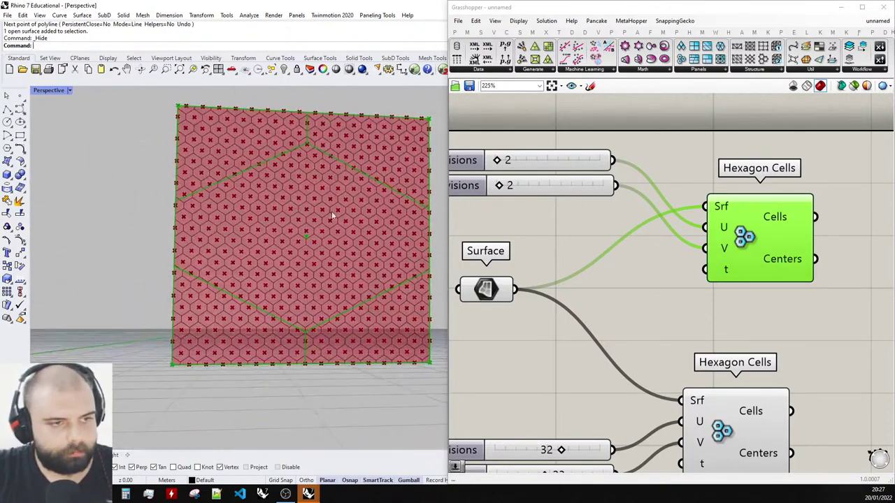
scroll(741, 238, down, 2)
scroll(699, 230, up, 1)
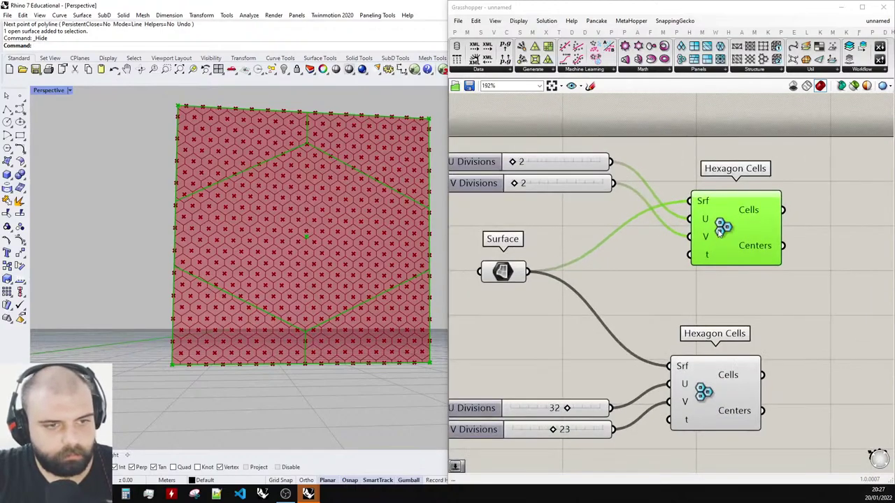
Add a slider ranging from 0 to 1.00 and connect it to the t input of the copied Hexagon Cells.
drag(720, 230, 774, 223)
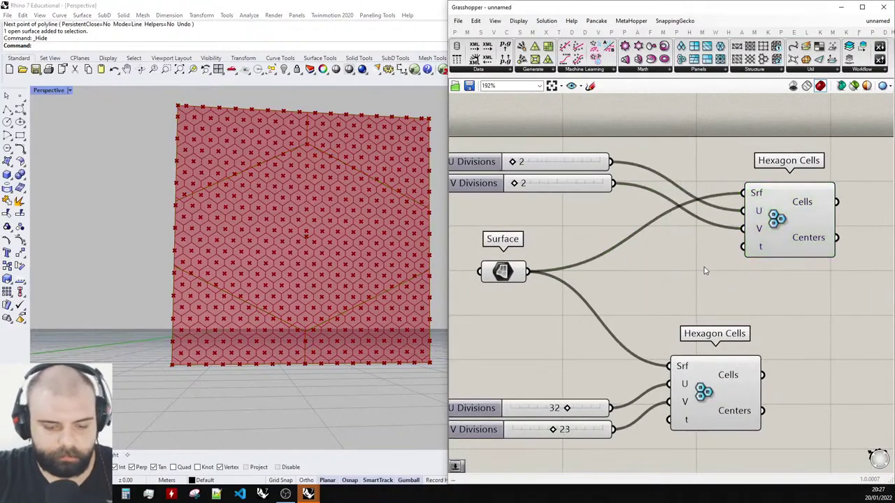
double_click(704, 266)
text(0<1.00)
key(Return)
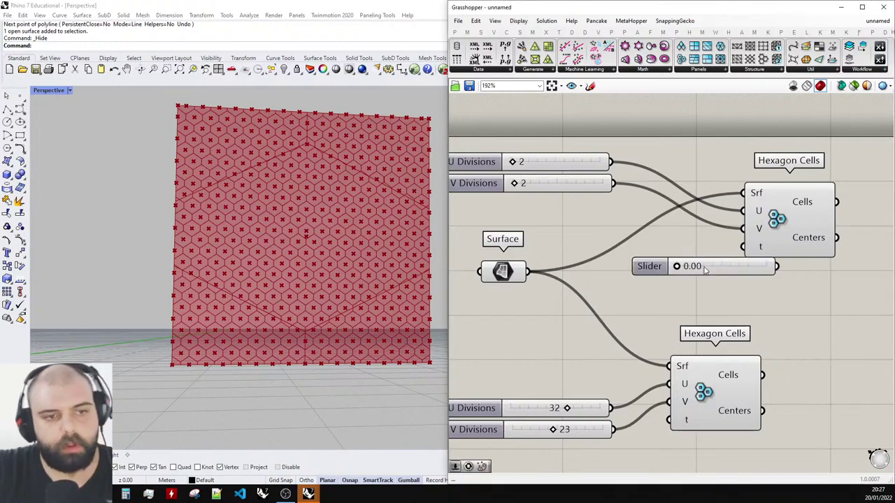
drag(704, 267, 646, 259)
click(715, 236)
drag(718, 259, 744, 246)
click(748, 249)
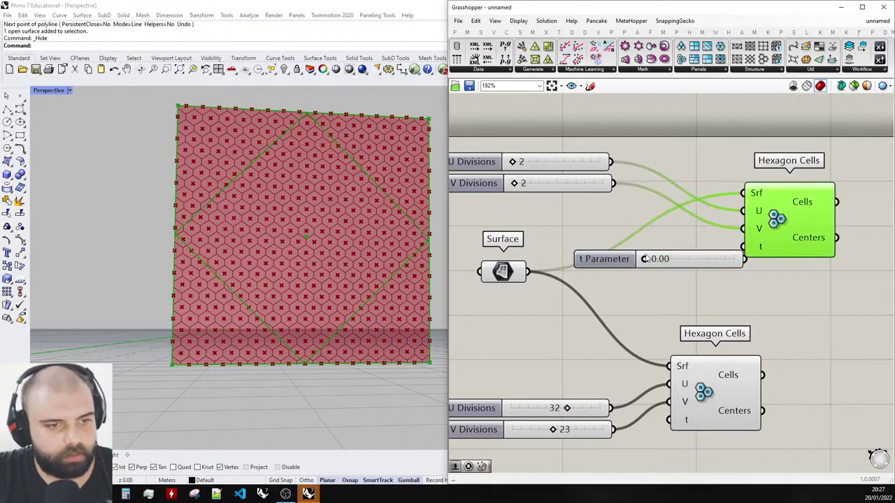
Turn off the preview of the original Hexagon Cells with 32 by 23 divisions.
scroll(666, 228, down, 4)
drag(767, 339, 585, 282)
middle_click(585, 282)
click(609, 250)
scroll(655, 222, up, 4)
click(722, 243)
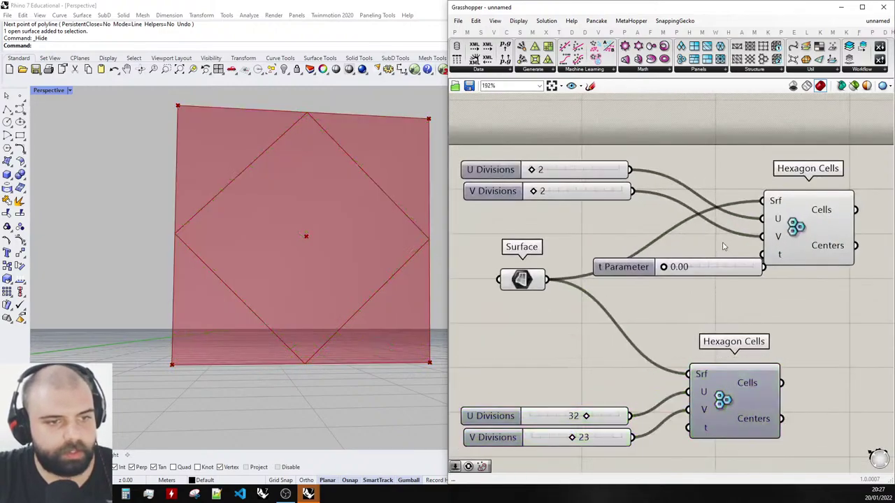
Try 0.22 for the t Parameter slider to reshape the large hexagon.
drag(664, 266, 686, 266)
drag(536, 191, 533, 172)
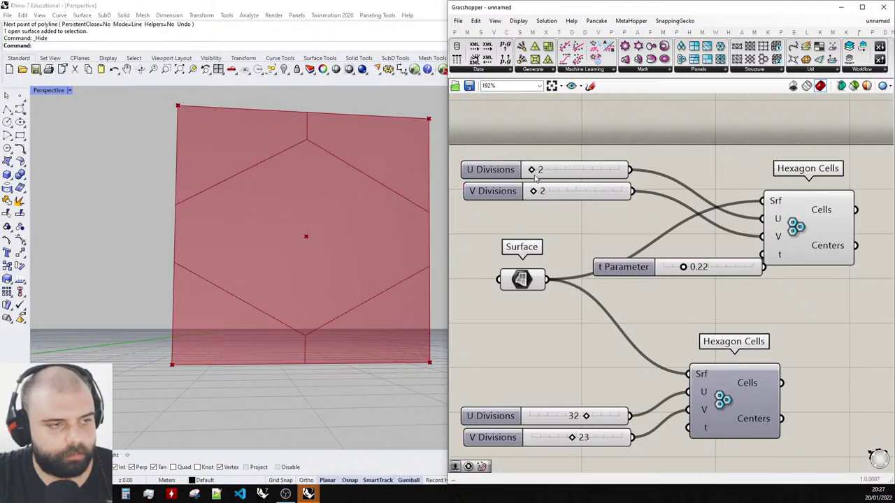
scroll(552, 234, down, 3)
scroll(691, 258, up, 3)
Delete the t Parameter slider from the copied Hexagon Cells.
drag(854, 288, 718, 233)
scroll(774, 258, down, 3)
click(690, 254)
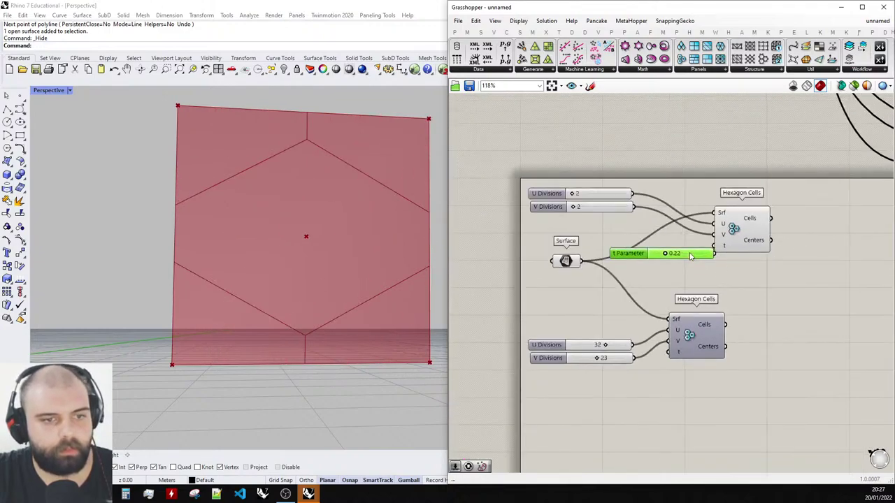
key(Delete)
drag(790, 279, 657, 204)
click(672, 177)
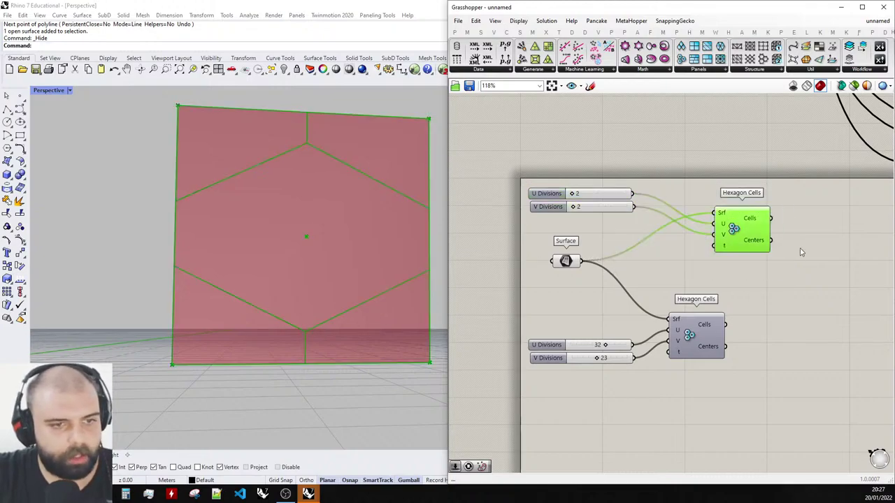
Turn the preview of the original Hexagon Cells with 32 by 23 divisions back on.
scroll(802, 264, up, 1)
drag(792, 387, 685, 319)
middle_click(684, 317)
click(706, 303)
right_drag(355, 168, 347, 185)
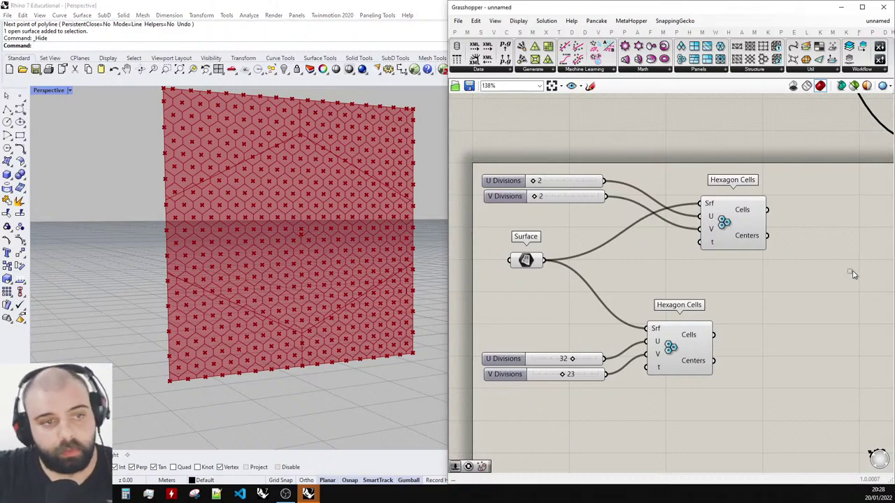
Move the original Hexagon Cells and its sliders into line beneath the copied set.
drag(860, 280, 569, 151)
scroll(743, 212, down, 2)
scroll(768, 233, down, 1)
drag(809, 415, 595, 267)
drag(704, 296, 743, 308)
drag(819, 249, 579, 179)
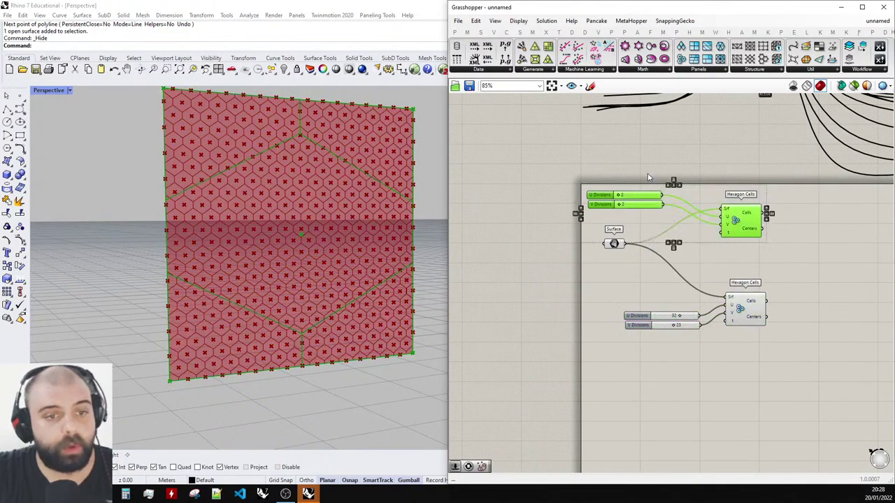
scroll(732, 186, up, 3)
click(834, 297)
drag(858, 319, 580, 178)
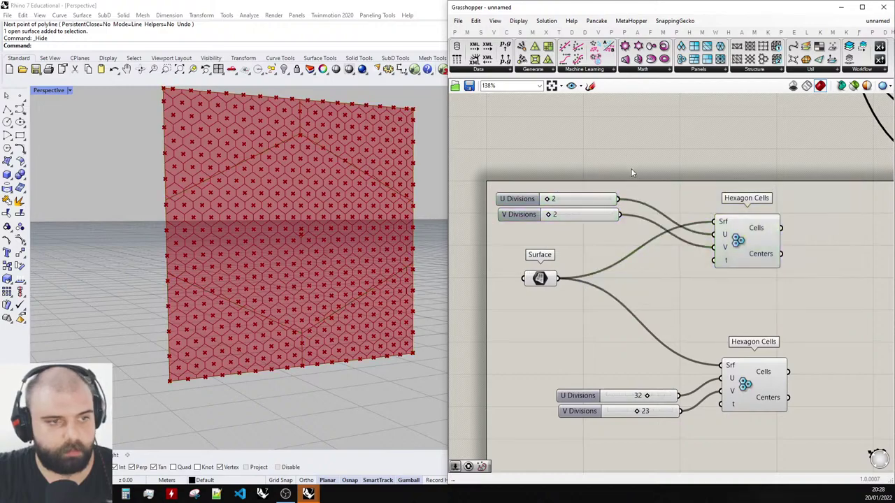
scroll(629, 171, down, 3)
drag(744, 230, 597, 176)
scroll(637, 219, down, 1)
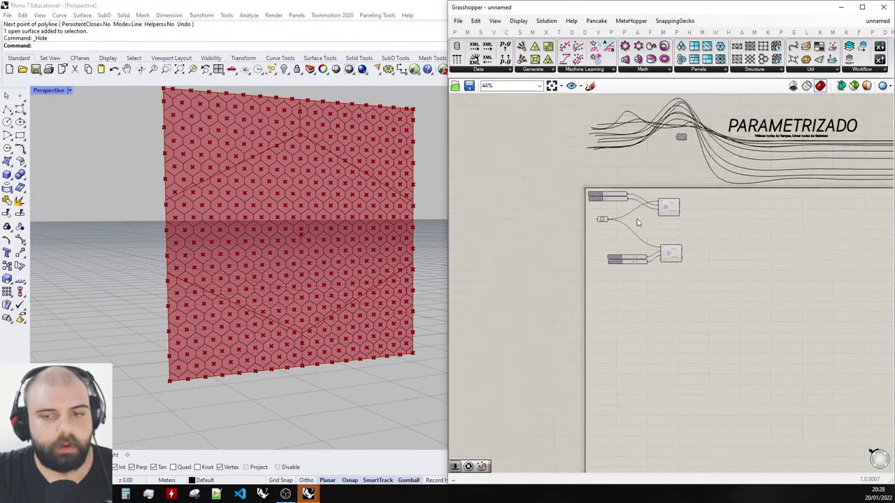
Search for "hexa", add the Hexagonal grid component below the existing groups, and view its default grid in Rhino.
scroll(637, 218, up, 2)
double_click(709, 404)
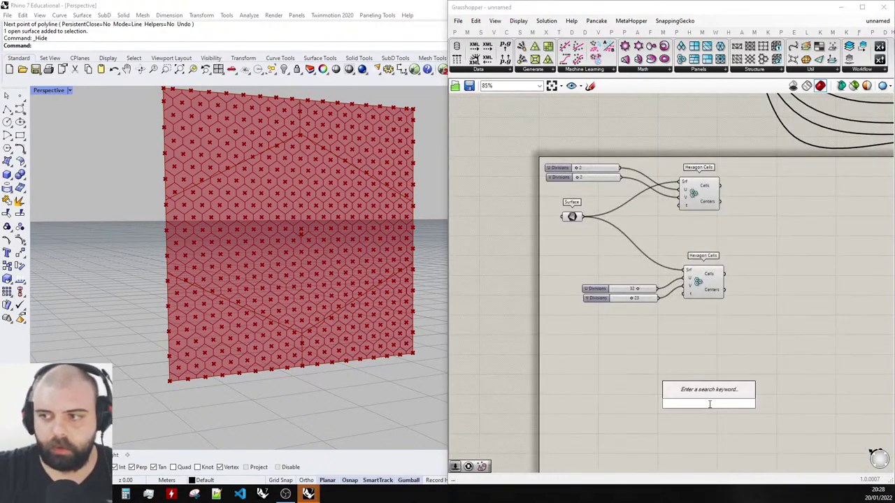
text(hexa)
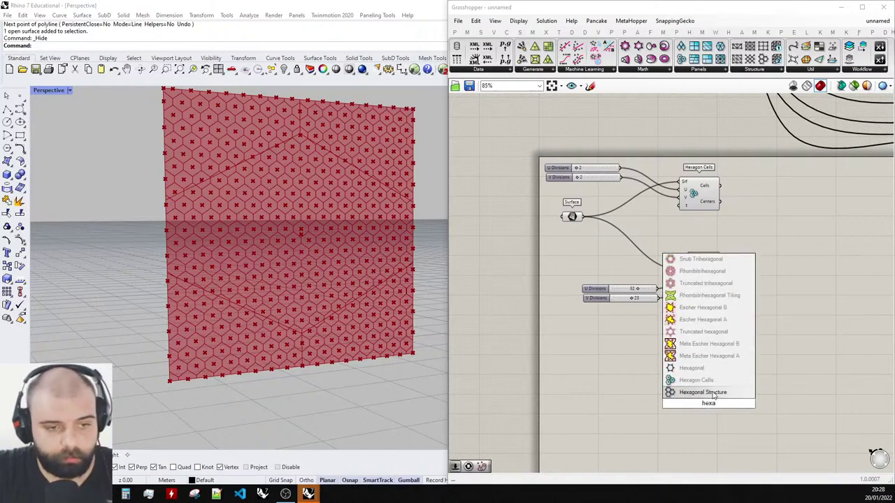
click(713, 393)
scroll(601, 301, down, 4)
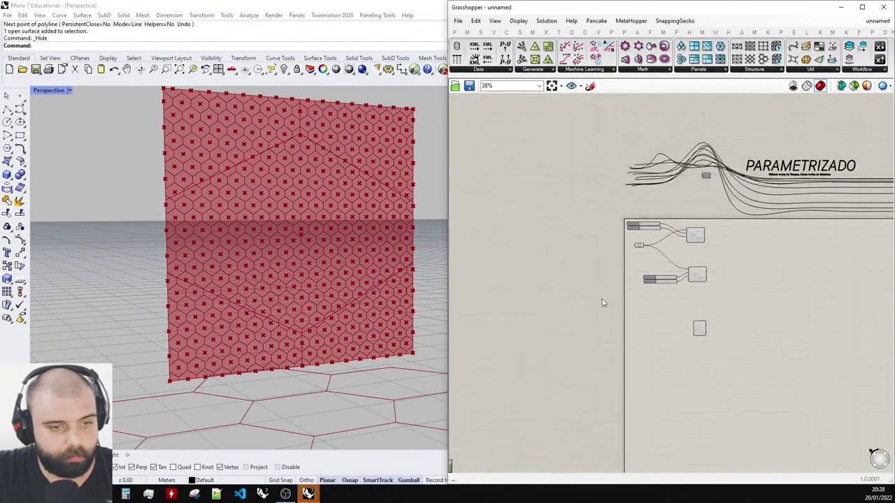
scroll(324, 212, down, 4)
scroll(268, 271, up, 3)
scroll(267, 294, up, 1)
scroll(699, 314, up, 6)
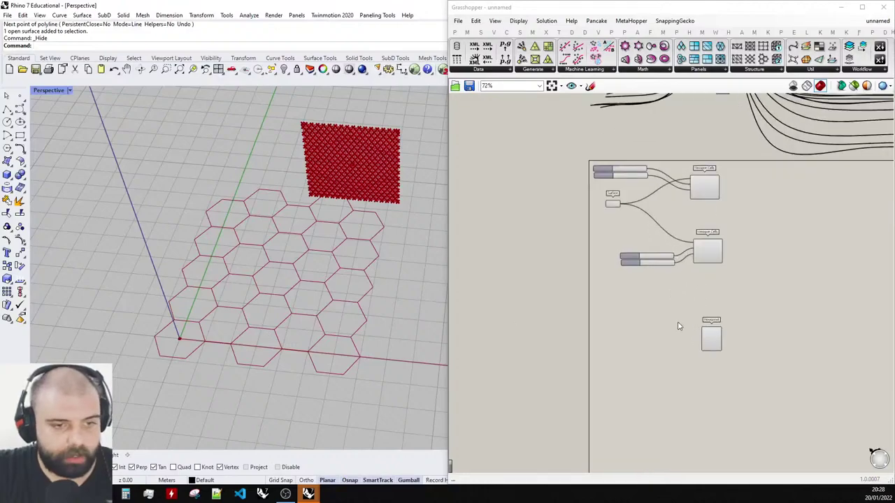
Add a panel containing the value 1 beside the Hexagonal component's inputs.
double_click(696, 342)
text(1)
key(Return)
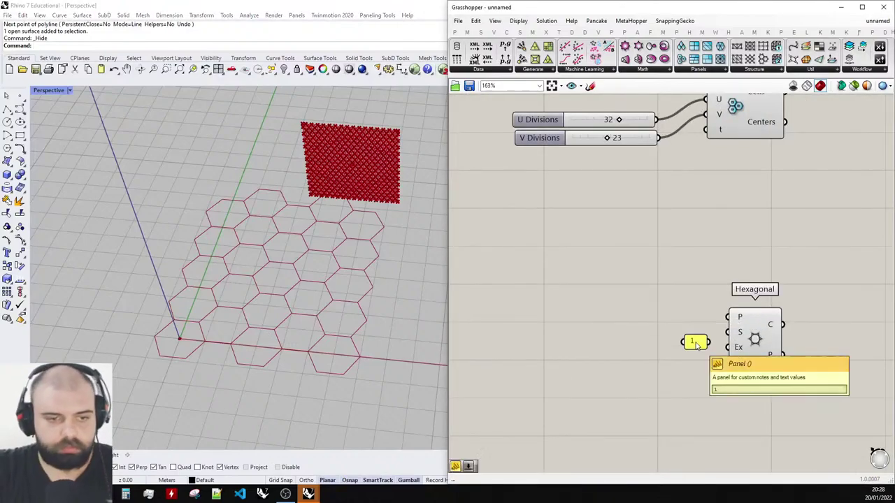
Connect the value 1 panel to the Hexagonal grid's Ex and Ey inputs and move both closer beneath the Hexagon Cells groups.
scroll(689, 349, up, 3)
drag(676, 350, 746, 375)
scroll(236, 294, up, 5)
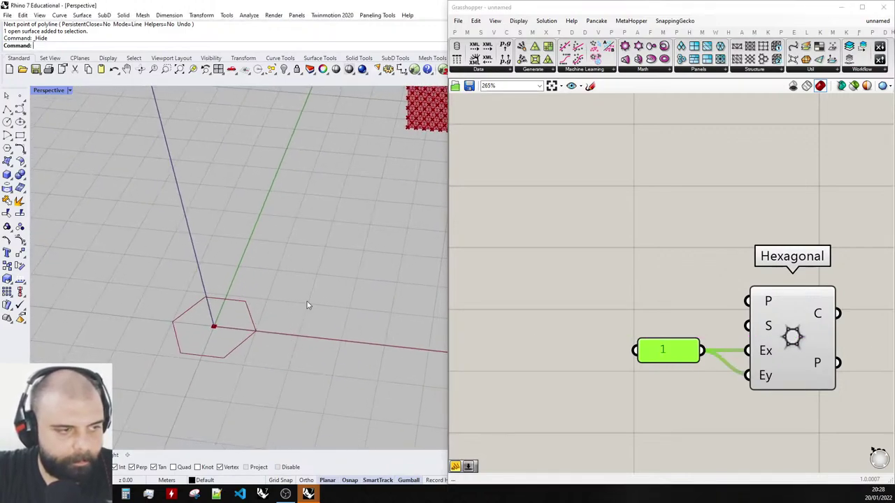
scroll(630, 249, down, 5)
drag(795, 376, 598, 275)
scroll(595, 272, down, 5)
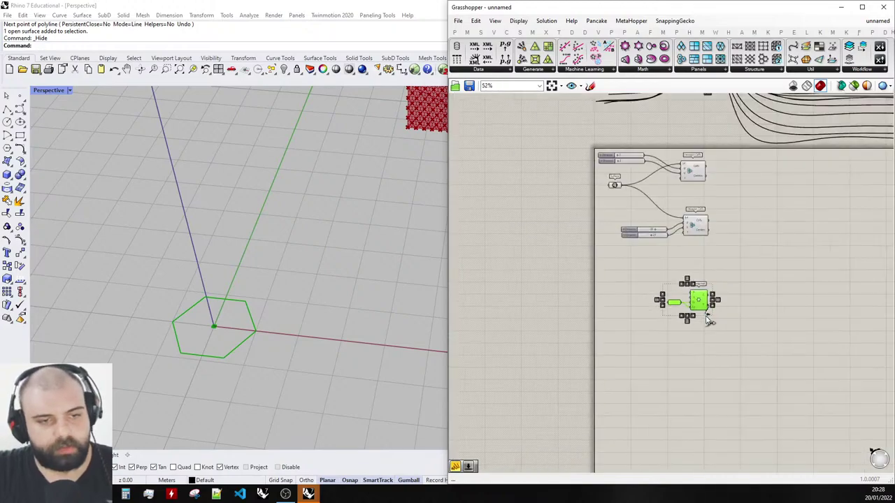
scroll(641, 272, up, 6)
scroll(639, 303, down, 3)
click(659, 281)
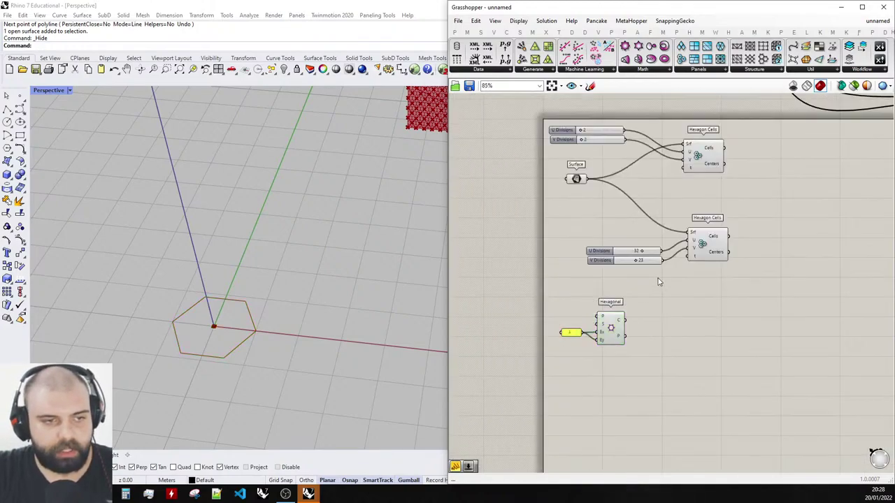
Turn off the preview of both Hexagon Cells components and bring the vertical plane into view.
scroll(222, 254, down, 6)
right_drag(222, 254, 251, 193)
scroll(359, 154, up, 6)
drag(750, 285, 589, 125)
middle_click(603, 124)
click(631, 107)
shift+right_drag(332, 152, 321, 216)
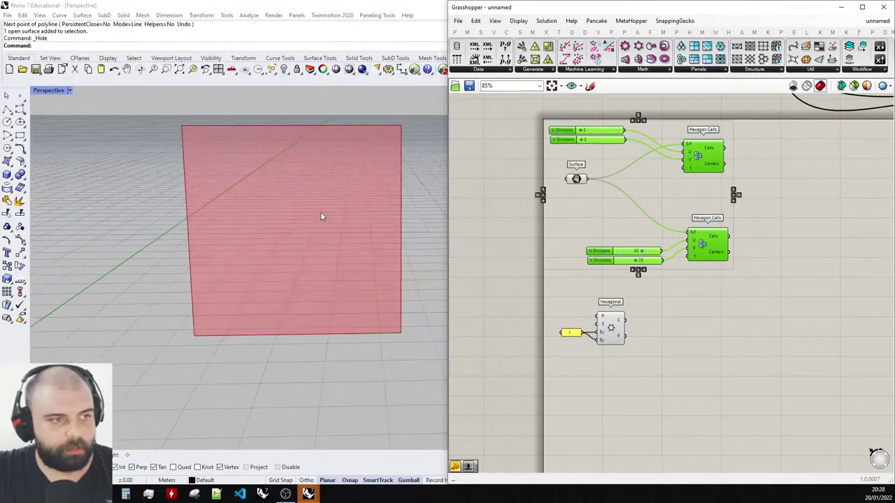
Search for "map to s", add the curve Map to Surface component, and place it beyond the Hexagonal component's outputs.
double_click(695, 340)
text(map to s)
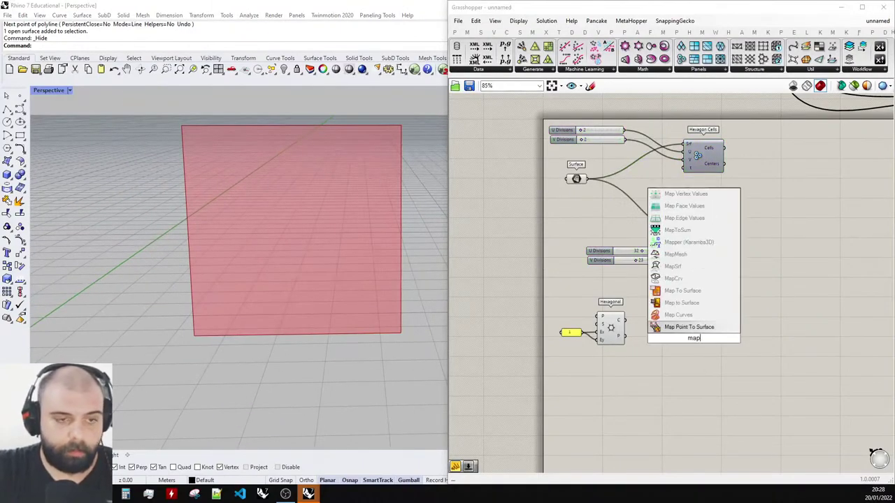
click(689, 305)
scroll(636, 302, up, 3)
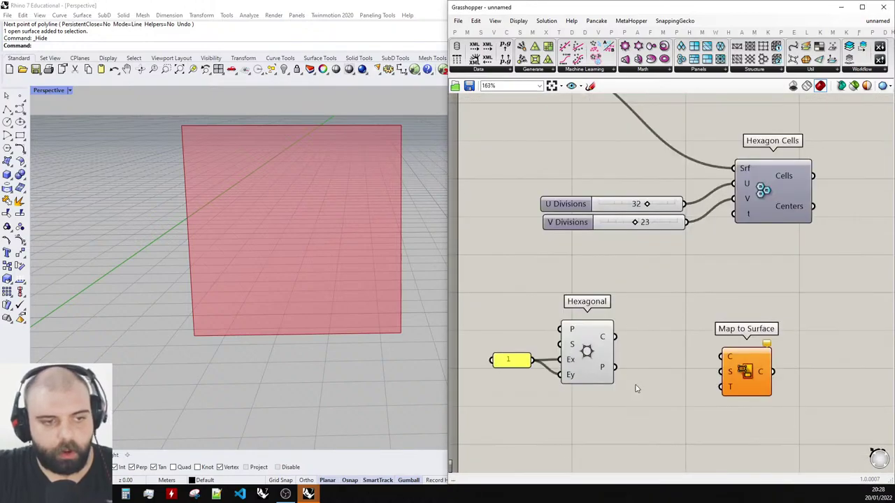
drag(647, 421, 539, 327)
drag(748, 363, 727, 303)
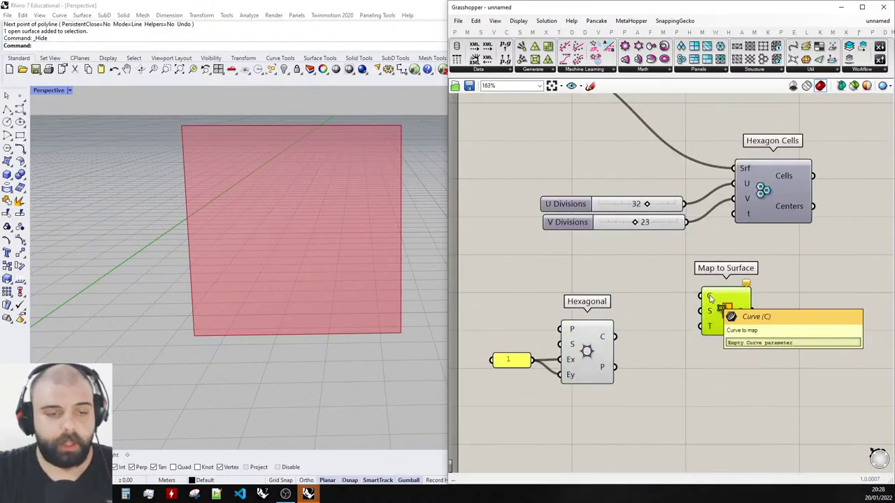
scroll(673, 289, down, 2)
scroll(677, 316, up, 2)
click(683, 312)
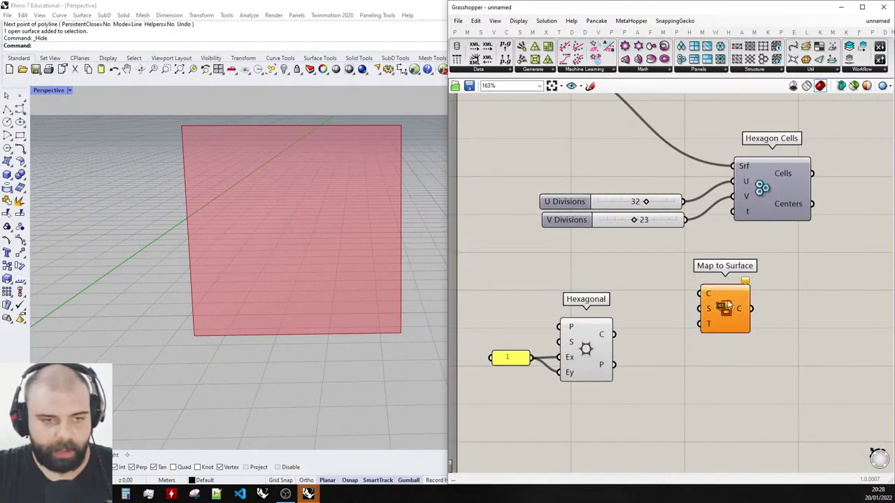
drag(727, 304, 740, 306)
scroll(346, 190, down, 5)
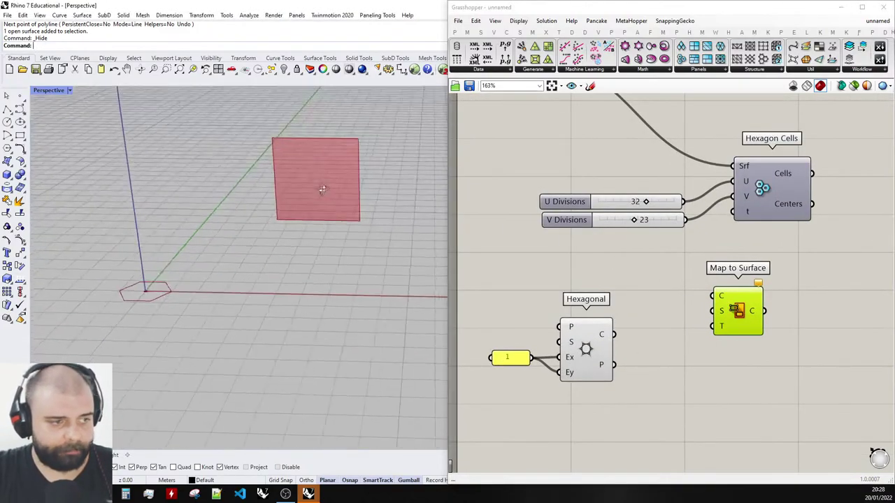
Connect the Hexagonal grid's cells output (C) to the curve input (C) of Map to Surface.
click(585, 346)
scroll(580, 325, down, 1)
mouse_move(607, 333)
mouse_down()
mouse_move(692, 301)
mouse_move(779, 311)
mouse_up()
right_drag(251, 323, 314, 305)
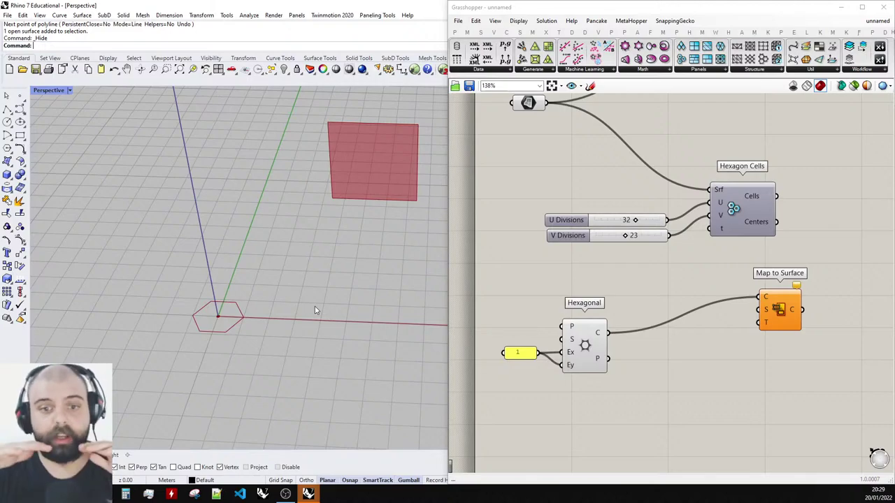
scroll(635, 293, up, 3)
double_click(643, 288)
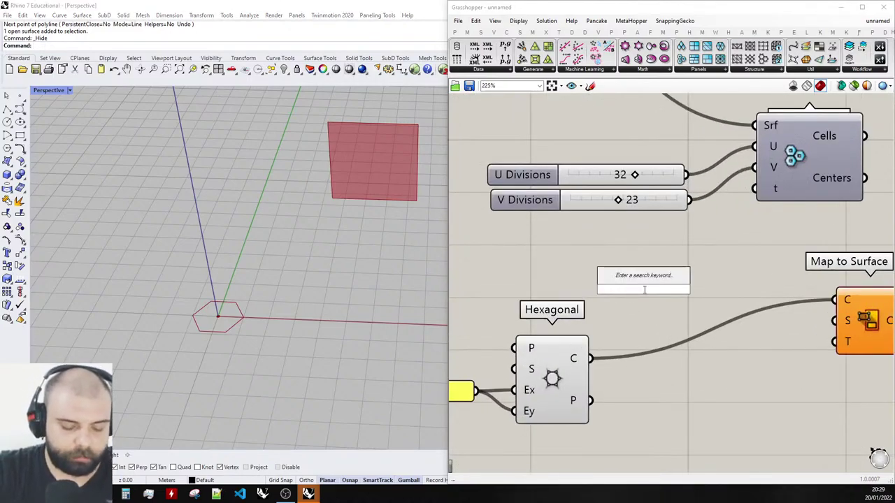
text(bounding bo)
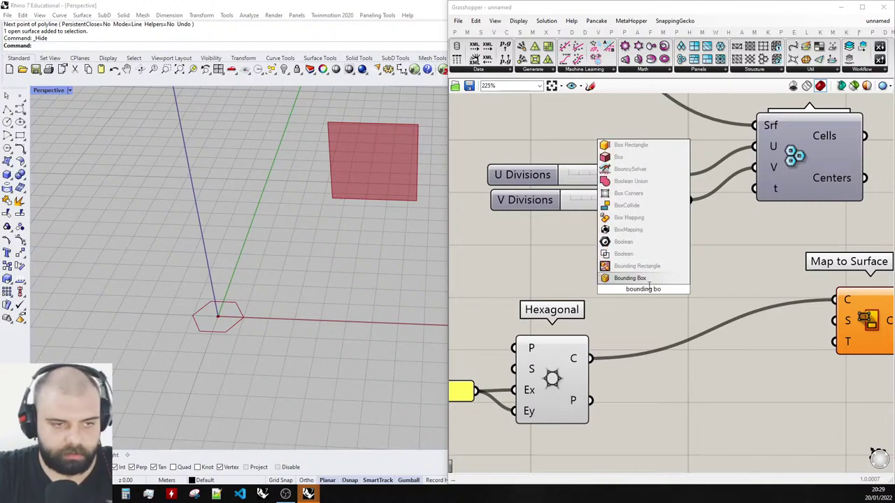
click(647, 279)
scroll(623, 275, down, 1)
drag(633, 280, 665, 360)
click(620, 322)
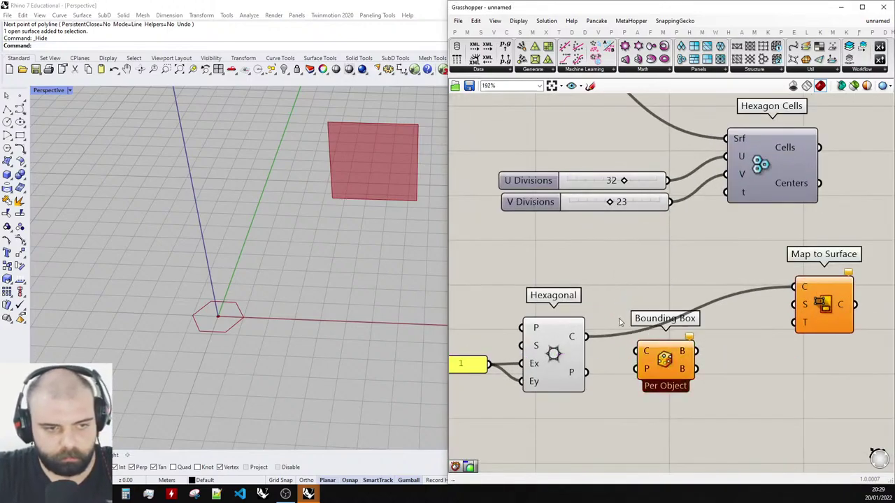
click(661, 360)
key(Delete)
Search for "bounding rec", add the Bounding Rectangle component, and place it between Hexagonal and Map to Surface.
double_click(661, 361)
text(bouding)
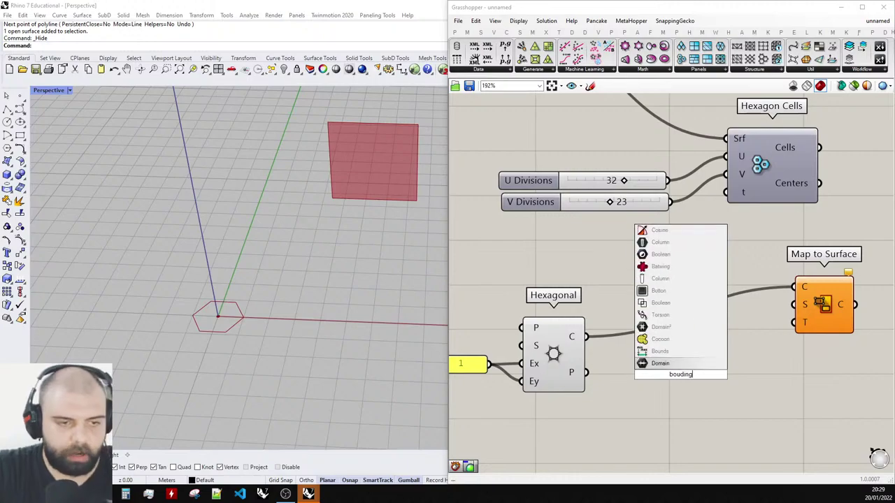
key(BackSpace)
key(BackSpace)
key(BackSpace)
key(BackSpace)
key(BackSpace)
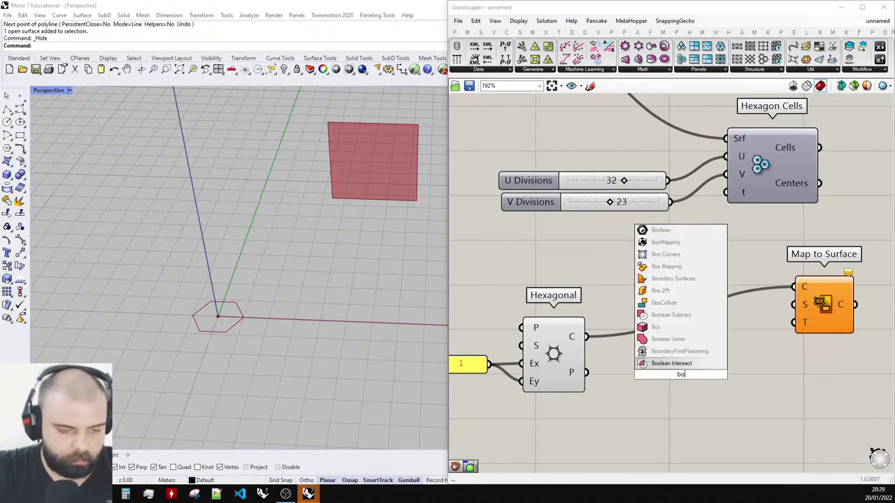
text(unding rec)
click(682, 363)
scroll(592, 312, down, 1)
click(624, 341)
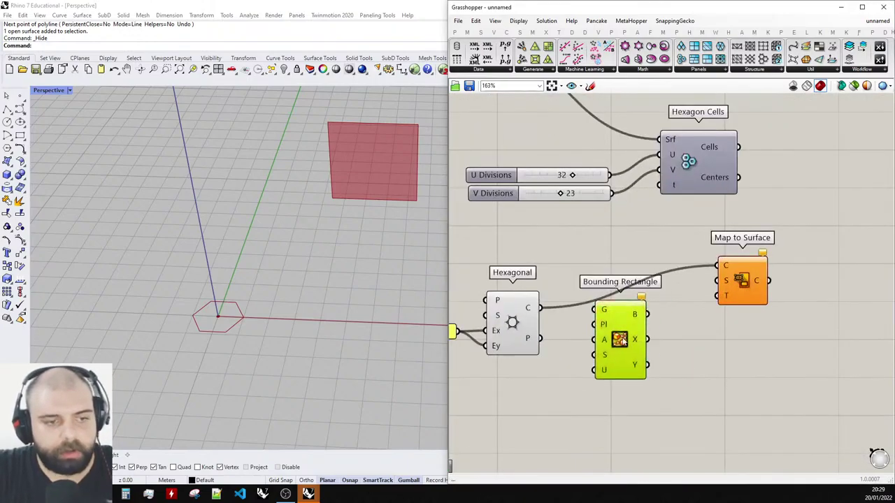
drag(623, 342, 636, 363)
Wire the Hexagonal cells output into Bounding Rectangle's G input and shift Map to Surface farther away to make room.
scroll(731, 294, down, 1)
right_drag(739, 305, 796, 287)
drag(515, 341, 671, 299)
click(627, 237)
click(657, 318)
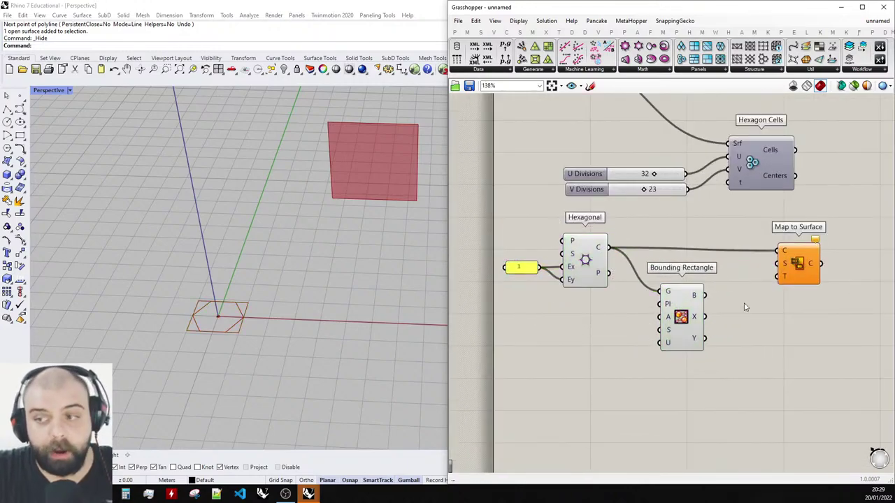
right_drag(751, 267, 692, 274)
scroll(728, 270, up, 2)
drag(735, 271, 818, 277)
double_click(759, 309)
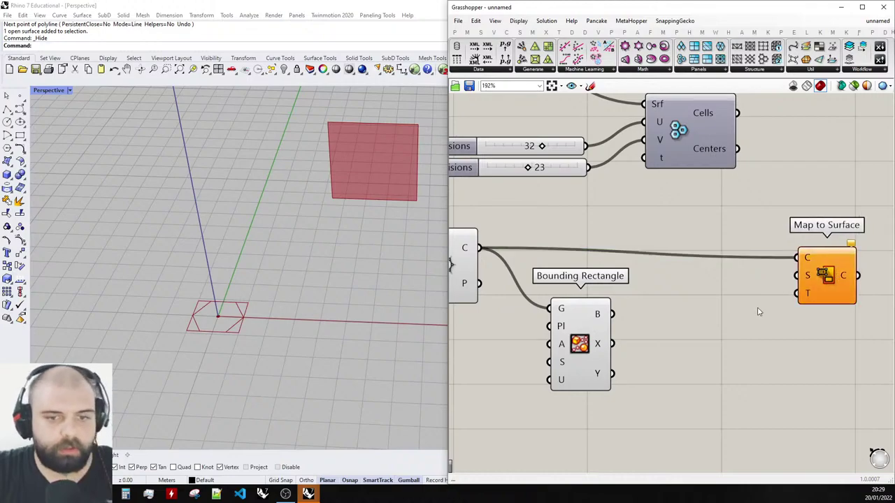
text(surface)
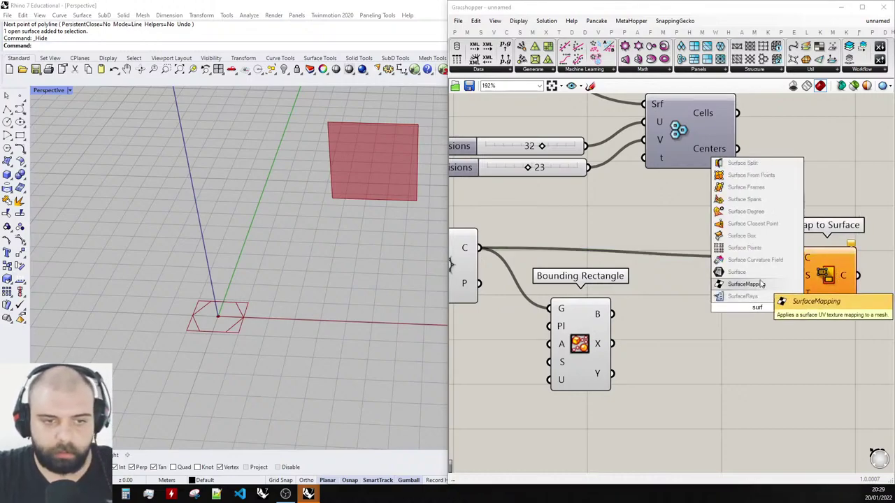
key(Return)
drag(759, 295, 677, 313)
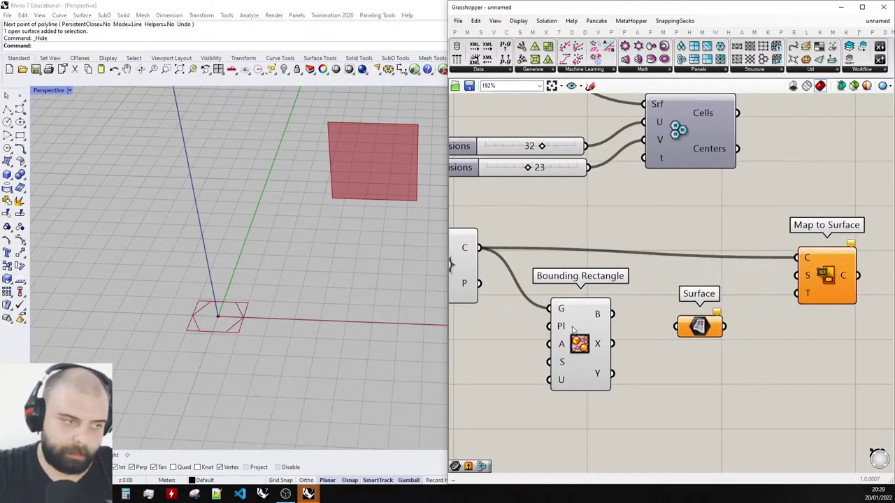
click(702, 326)
key(Delete)
Search for "boundar", add Boundary Surfaces after Bounding Rectangle, and connect the rectangle's B output to its E input.
drag(602, 332, 578, 323)
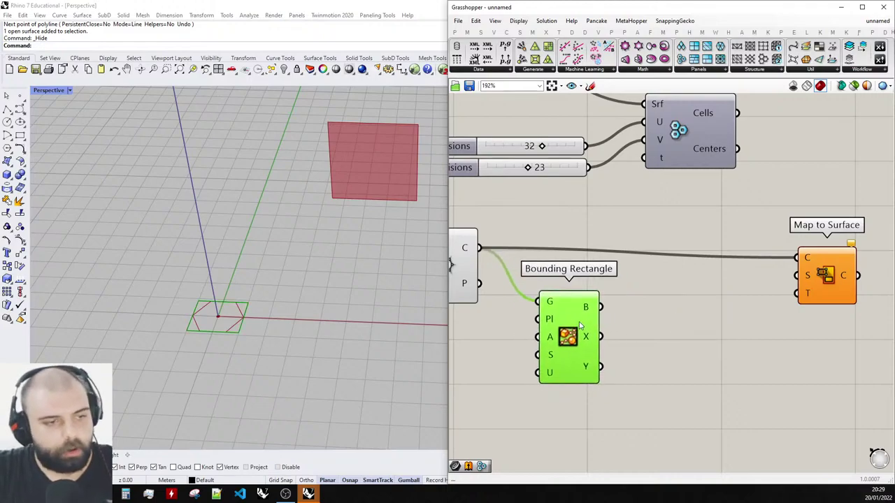
scroll(213, 323, up, 8)
double_click(645, 349)
text(boundar)
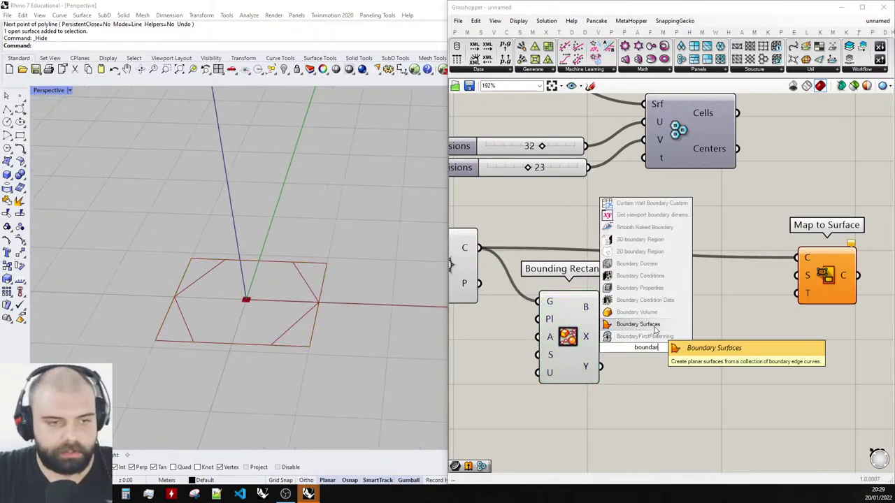
click(637, 324)
drag(600, 307, 644, 310)
click(667, 323)
scroll(664, 318, down, 3)
scroll(642, 312, up, 5)
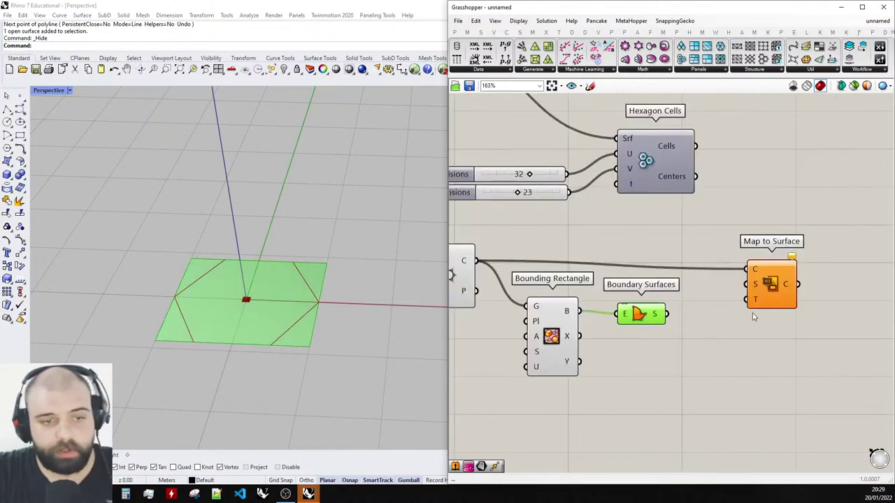
Connect the Boundary Surfaces output to the source input (S) of Map to Surface.
drag(756, 277, 748, 240)
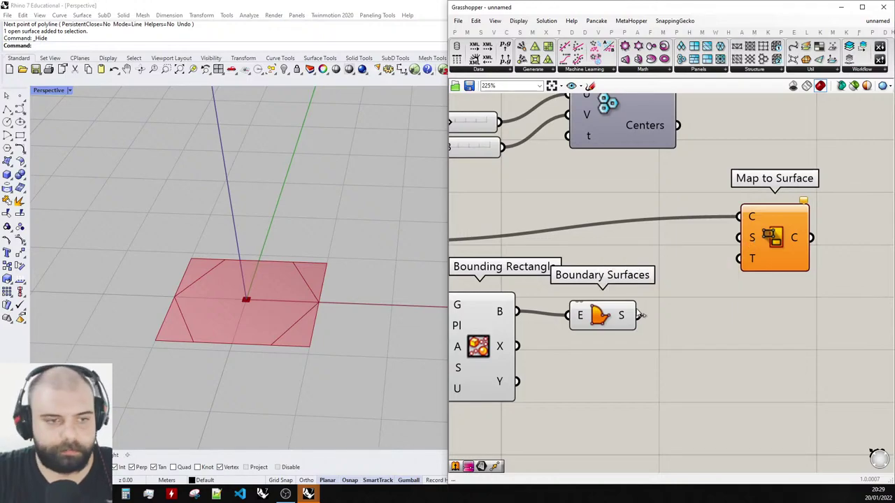
drag(637, 316, 739, 238)
scroll(703, 300, down, 4)
scroll(702, 299, down, 2)
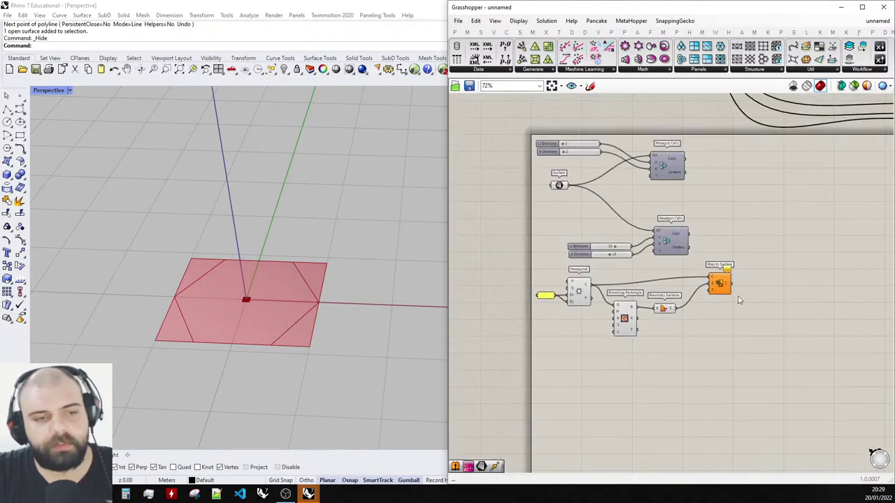
Move both Hexagon Cells groups aside and connect the Surface parameter to the target input (T) of Map to Surface.
drag(706, 253, 593, 145)
drag(674, 167, 789, 158)
click(701, 172)
scroll(586, 194, up, 4)
drag(543, 180, 775, 366)
click(643, 224)
Examine the mapped hexagon on the vertical plane in Rhino and highlight the Map to Surface result.
scroll(619, 248, down, 4)
scroll(659, 269, up, 4)
scroll(234, 331, down, 8)
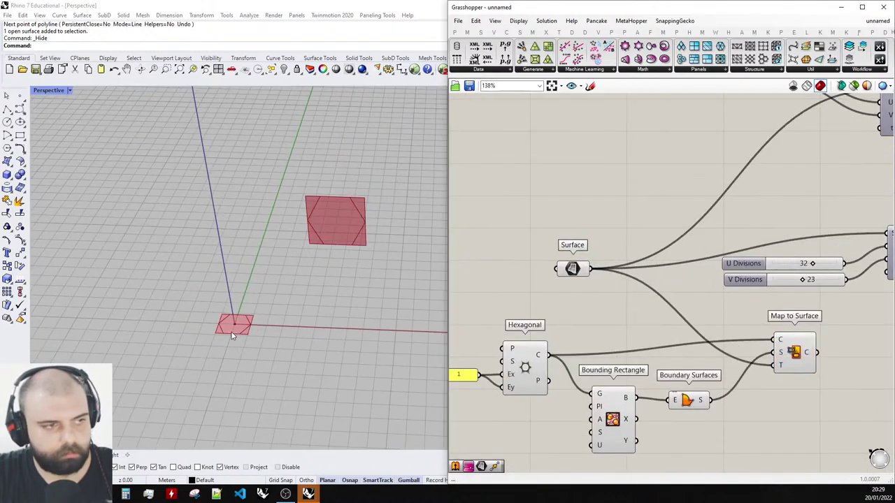
scroll(345, 228, up, 8)
right_drag(346, 230, 380, 189)
scroll(379, 170, down, 3)
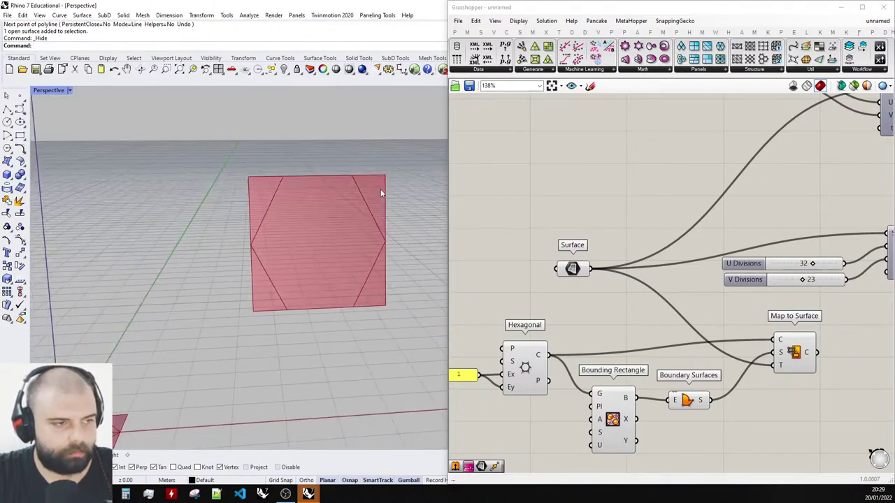
scroll(332, 233, up, 4)
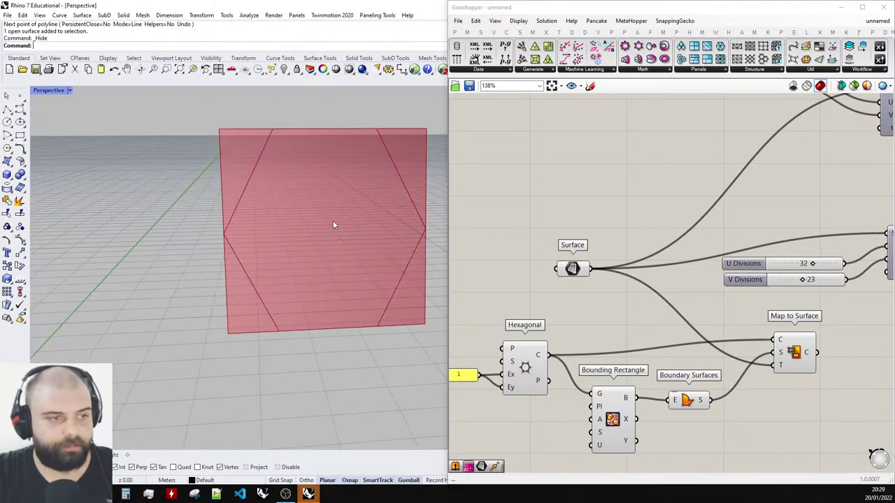
scroll(333, 221, down, 4)
mouse_move(333, 221)
right_down()
mouse_move(318, 218)
mouse_move(330, 228)
right_up()
click(776, 372)
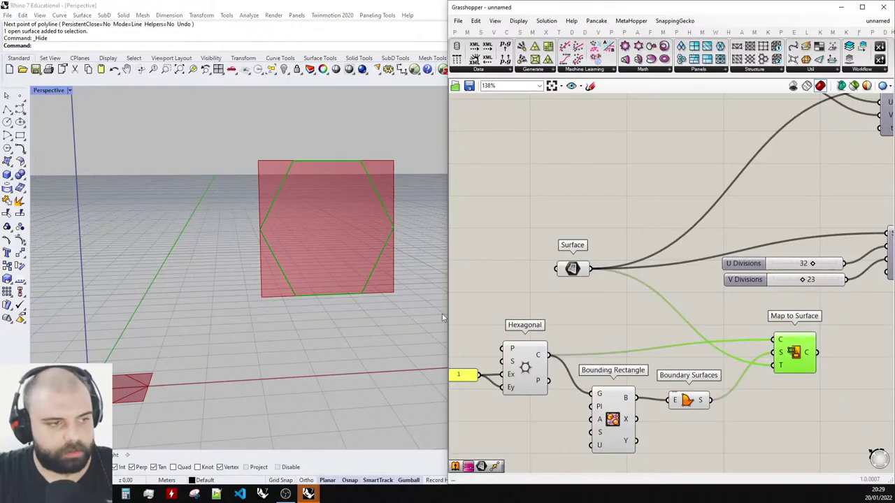
scroll(325, 265, up, 3)
scroll(360, 106, up, 1)
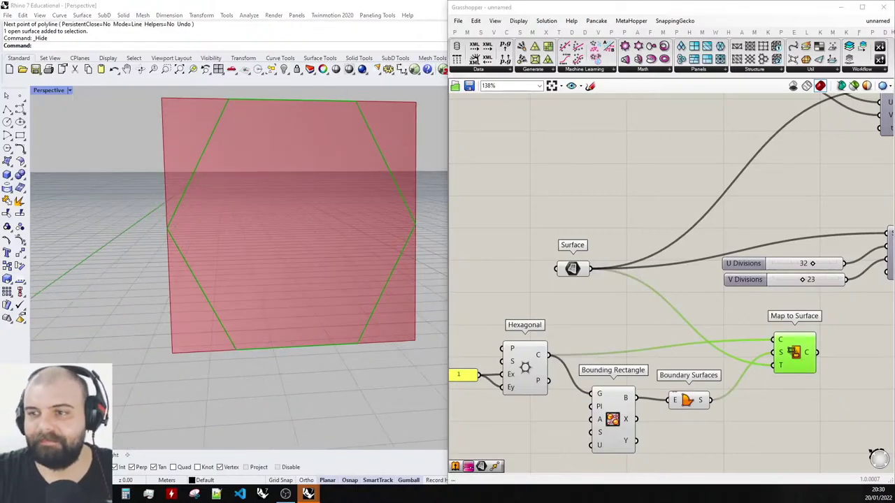
click(650, 299)
Delete the upper Hexagon Cells component with 2 by 2 divisions together with its sliders.
scroll(645, 249, down, 4)
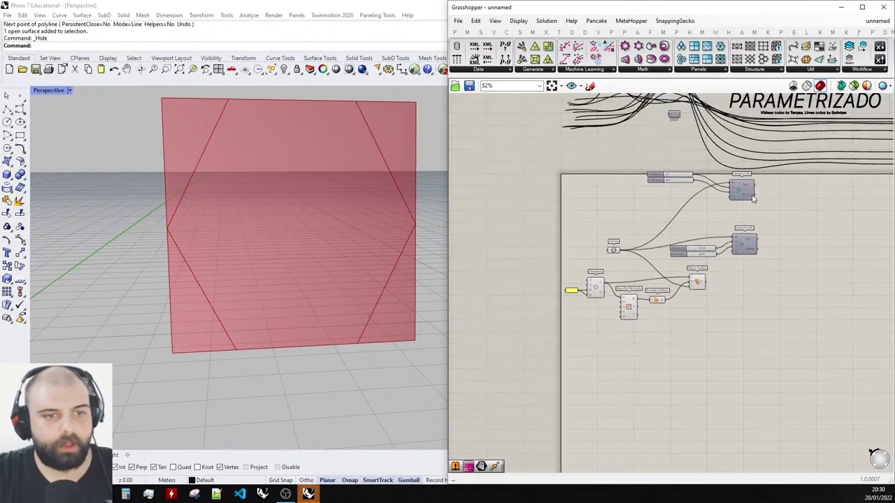
scroll(765, 285, up, 2)
drag(764, 285, 684, 240)
drag(778, 207, 637, 167)
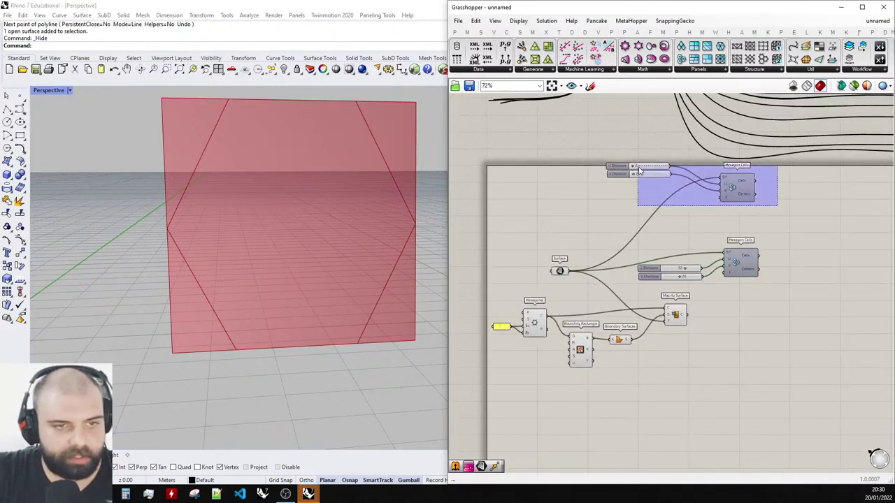
key(Delete)
Turn on the preview of the remaining Hexagon Cells component with 32 by 23 divisions.
drag(788, 299, 686, 239)
middle_click(690, 239)
click(708, 222)
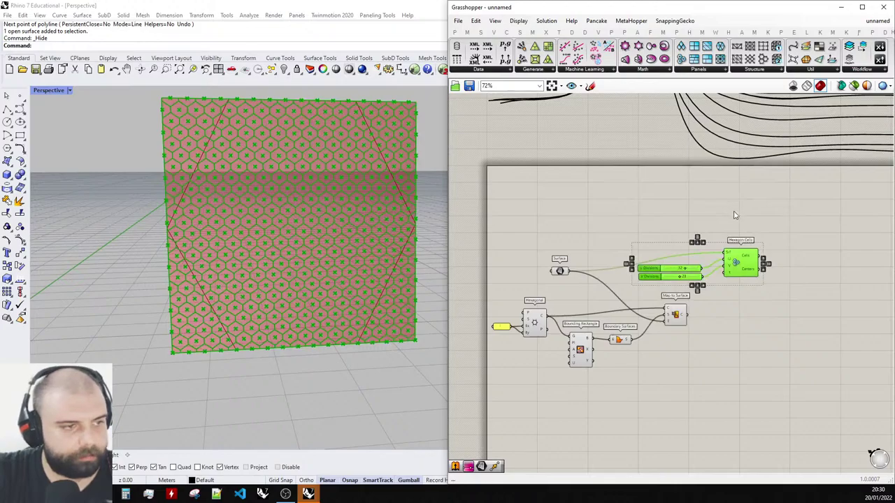
click(734, 216)
Move Hexagon Cells and its sliders closer above Map to Surface, and shift the Surface parameter up to tidy the wires.
drag(780, 288, 640, 242)
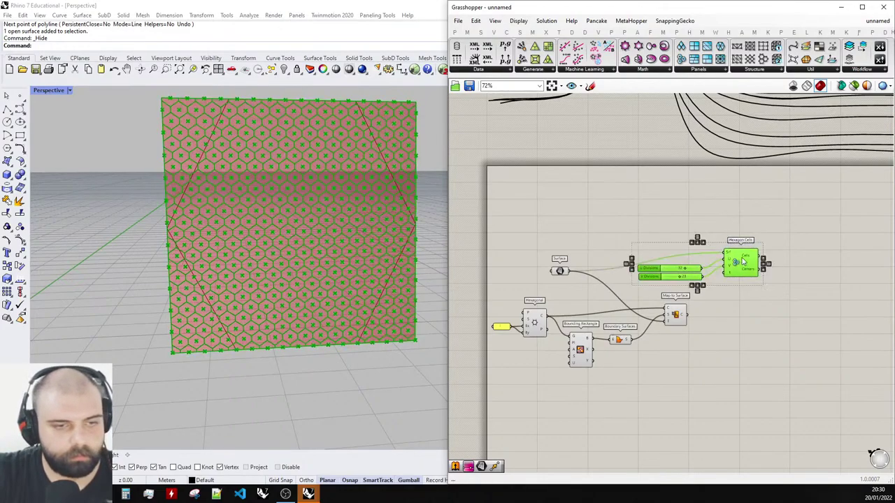
drag(743, 263, 685, 268)
click(608, 255)
scroll(587, 279, up, 5)
drag(545, 266, 496, 231)
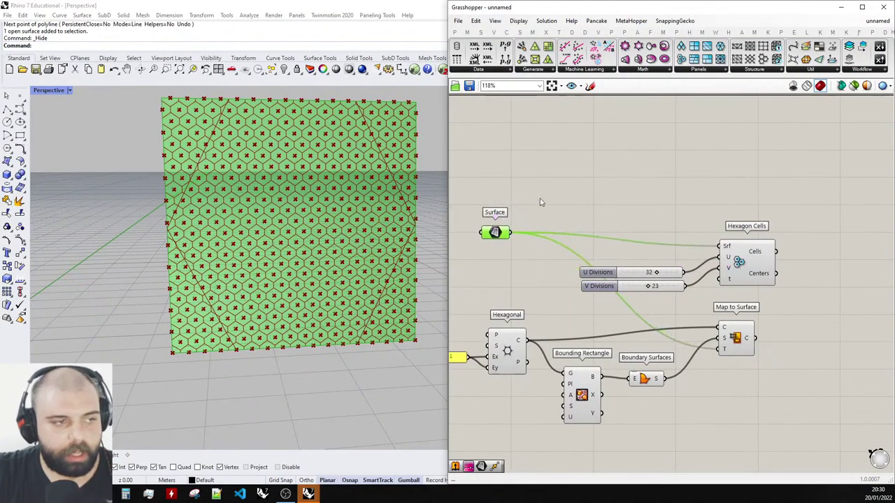
Shift Hexagon Cells and its U and V division sliders nearer to the Surface parameter.
click(541, 202)
scroll(670, 230, down, 5)
scroll(695, 260, up, 3)
drag(773, 279, 621, 227)
drag(743, 232, 688, 228)
click(480, 185)
scroll(381, 105, up, 3)
scroll(342, 144, down, 4)
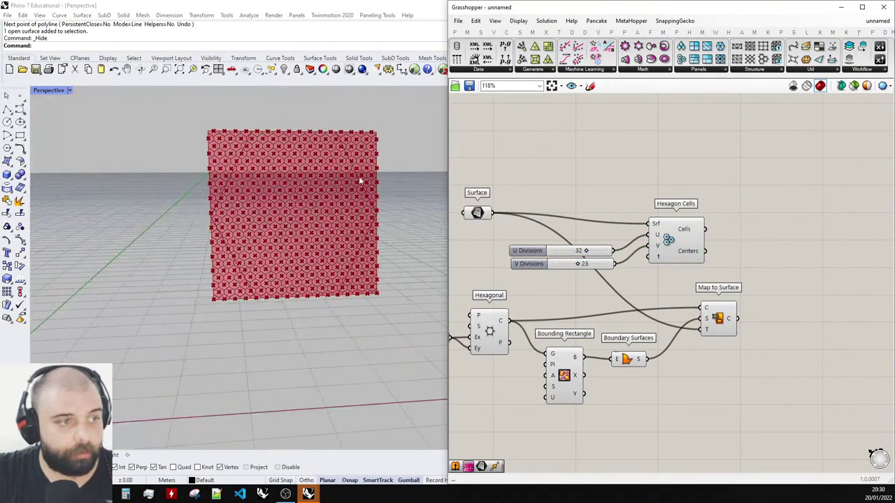
Nudge Map to Surface toward its inputs and view its highlighted hexagon against the cell pattern on the plane.
scroll(362, 180, up, 3)
drag(718, 319, 710, 320)
scroll(357, 142, down, 3)
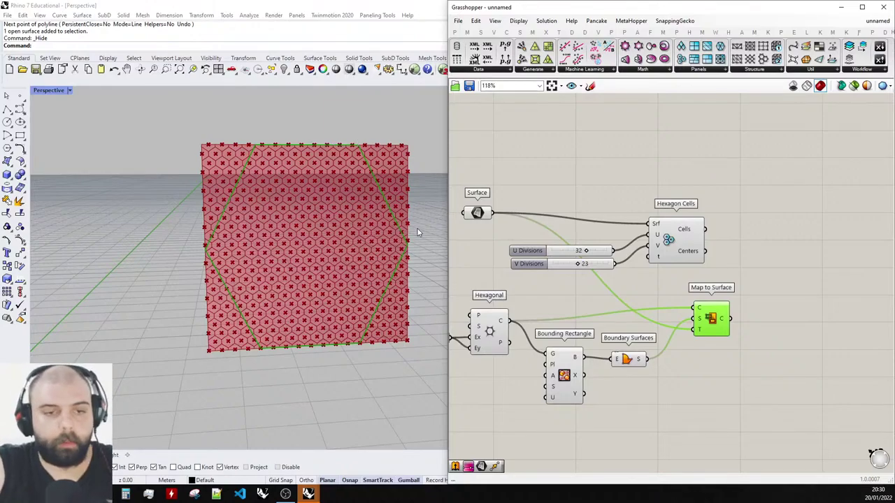
click(729, 191)
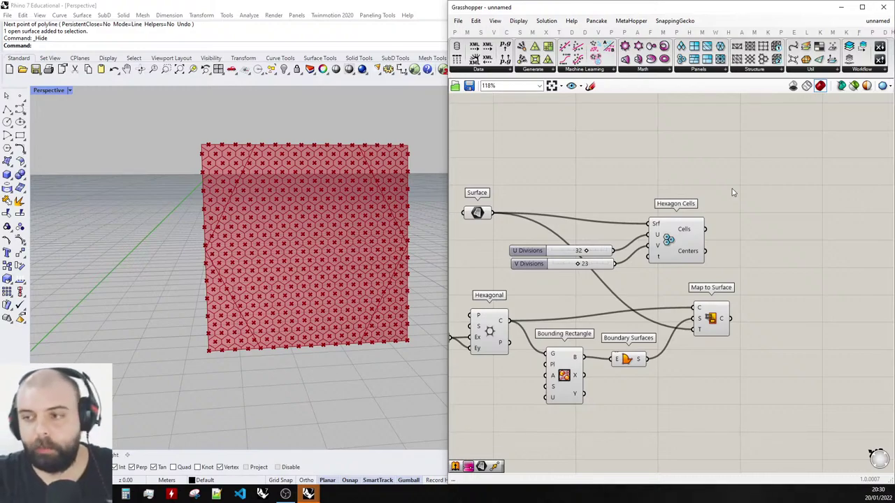
Add a Data parameter beside Hexagon Cells and connect the Cells output to it.
scroll(732, 241, up, 3)
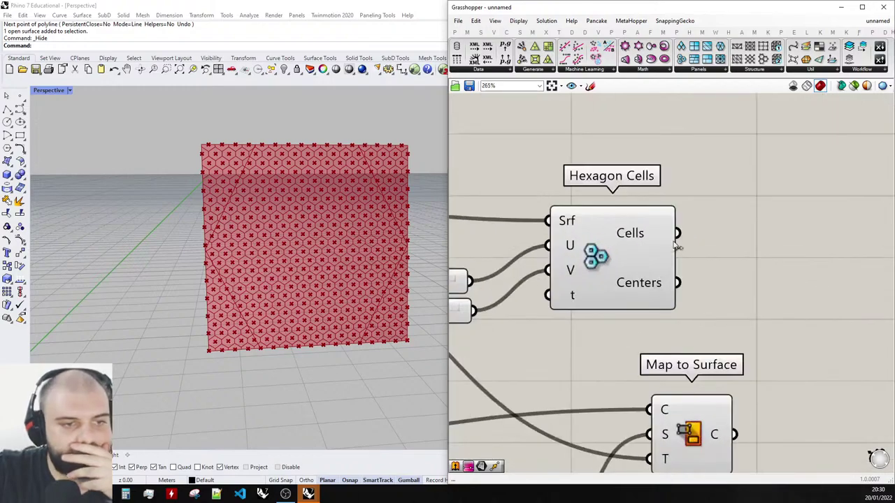
scroll(625, 230, down, 3)
scroll(691, 217, up, 2)
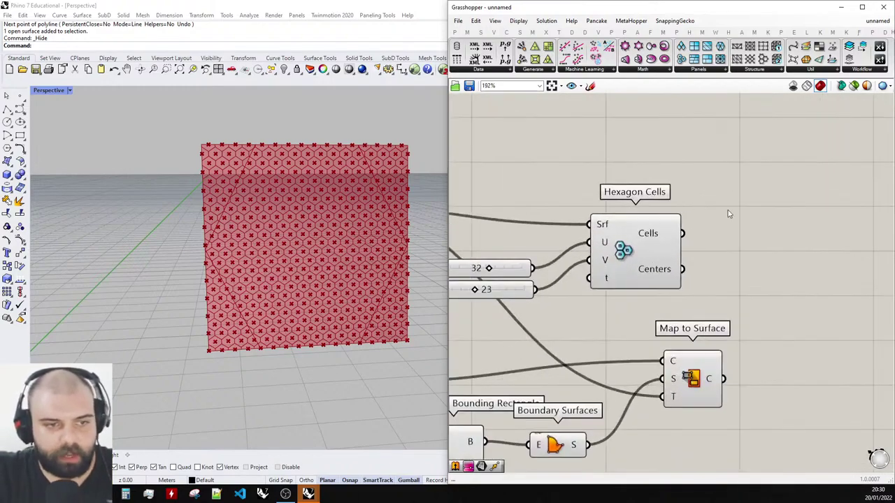
double_click(728, 207)
text(data)
key(Return)
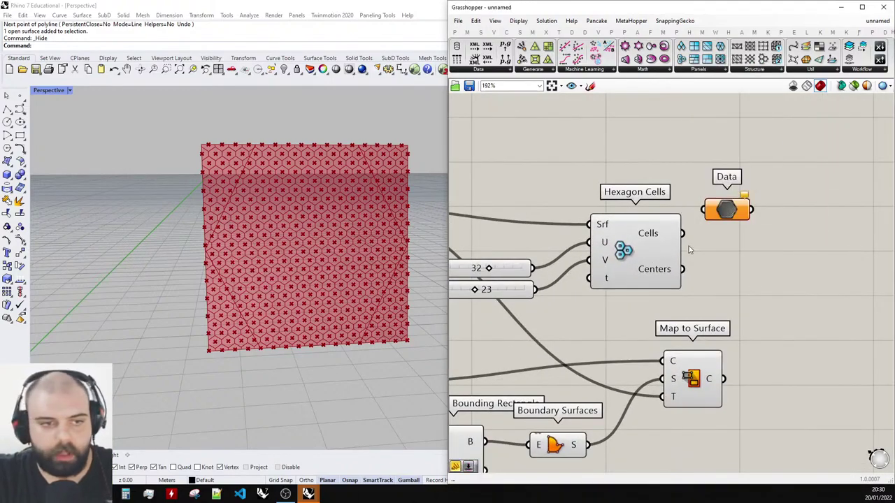
drag(681, 233, 737, 212)
scroll(343, 200, up, 5)
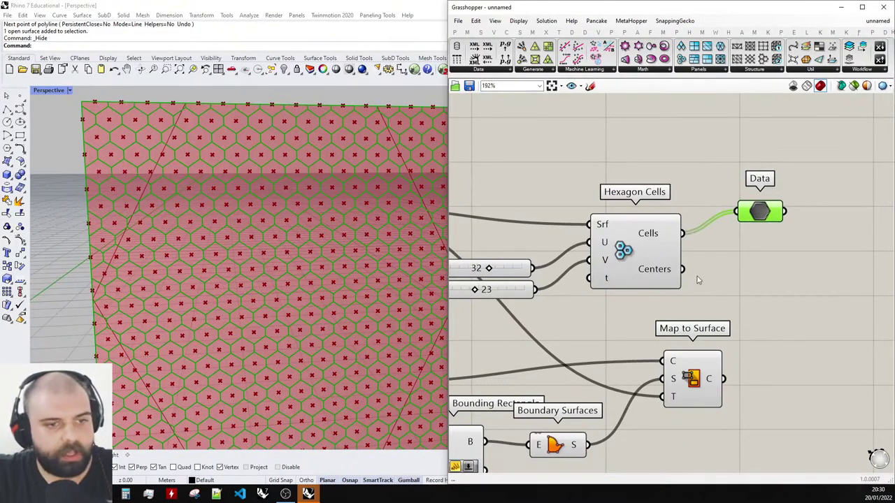
Feed the Data parameter from the Centers output instead and turn off the preview of Hexagon Cells.
drag(682, 269, 779, 260)
scroll(745, 227, down, 2)
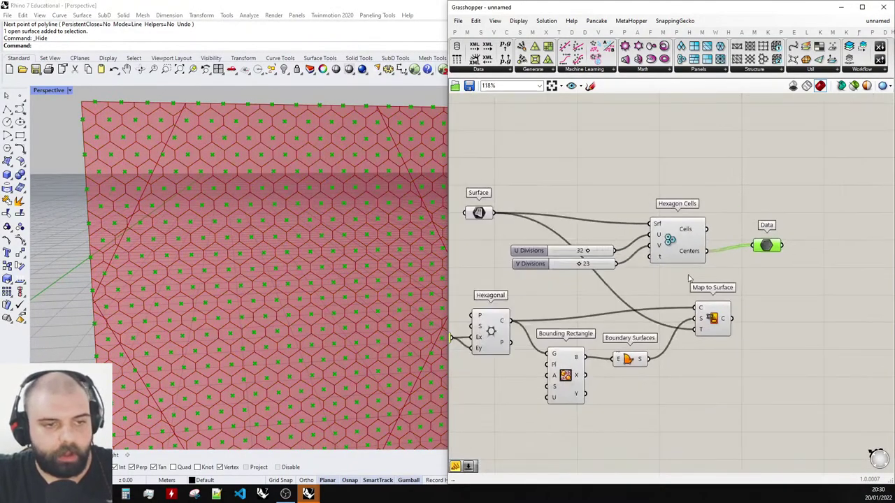
drag(693, 284, 566, 209)
middle_click(565, 205)
click(595, 178)
click(596, 178)
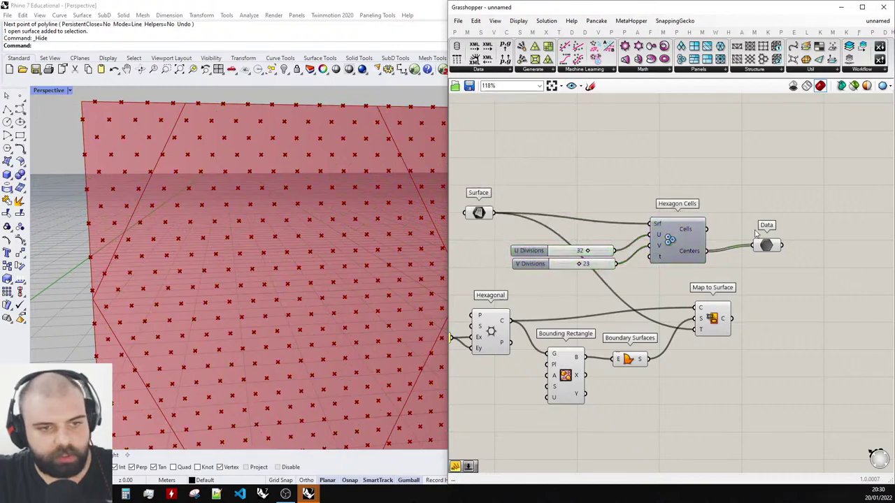
Highlight the center points held in Data and examine them against the mapped hexagon in the Rhino viewport.
click(766, 245)
scroll(340, 149, down, 3)
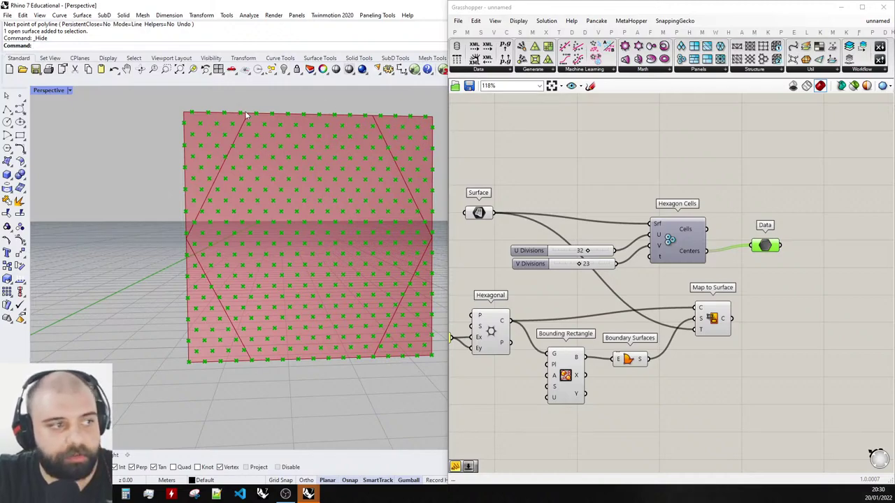
scroll(314, 201, up, 2)
scroll(364, 178, down, 2)
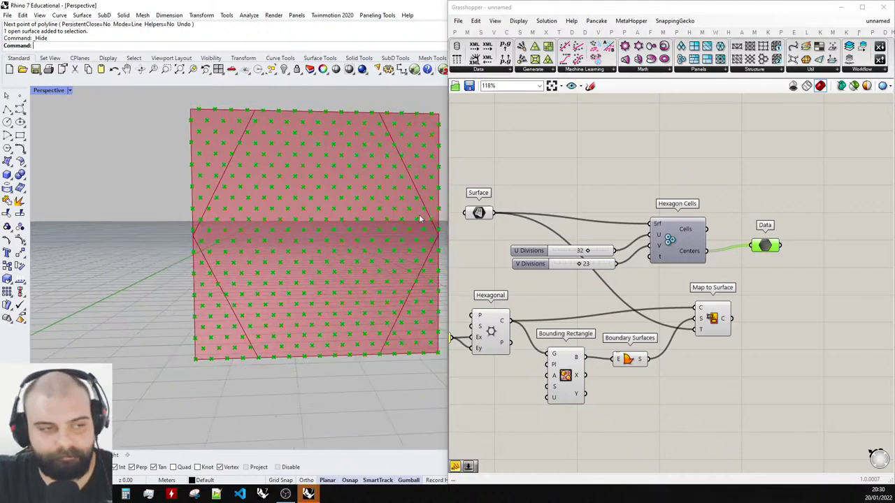
click(490, 217)
scroll(248, 245, down, 6)
right_drag(257, 215, 262, 228)
scroll(261, 226, up, 3)
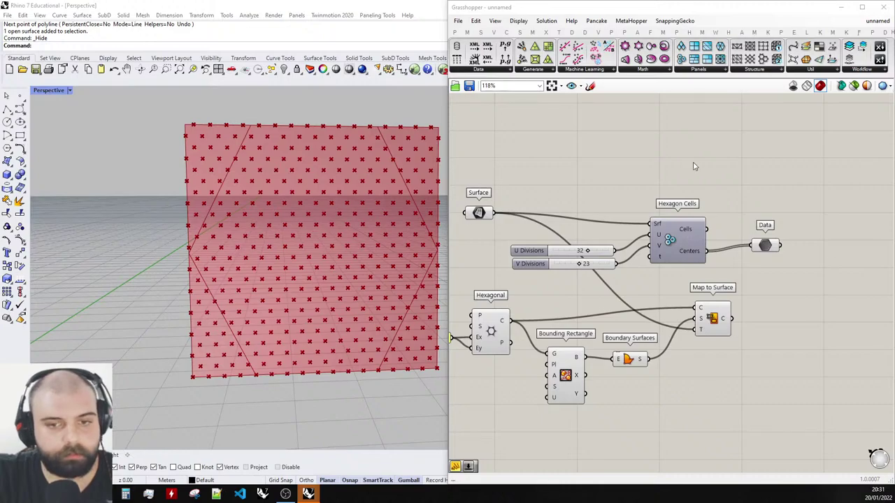
Move Data closer to the Centers output and inspect the points inside and outside the hexagon outline.
click(727, 189)
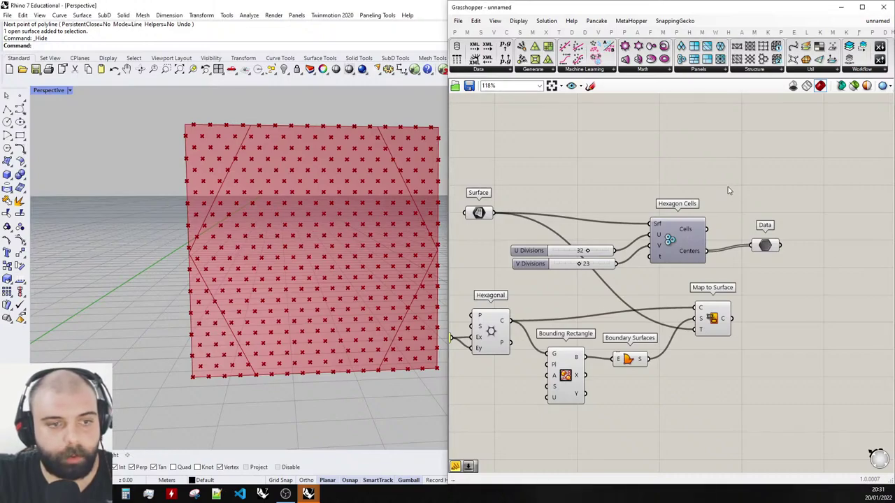
scroll(665, 273, down, 1)
scroll(776, 297, up, 2)
click(655, 219)
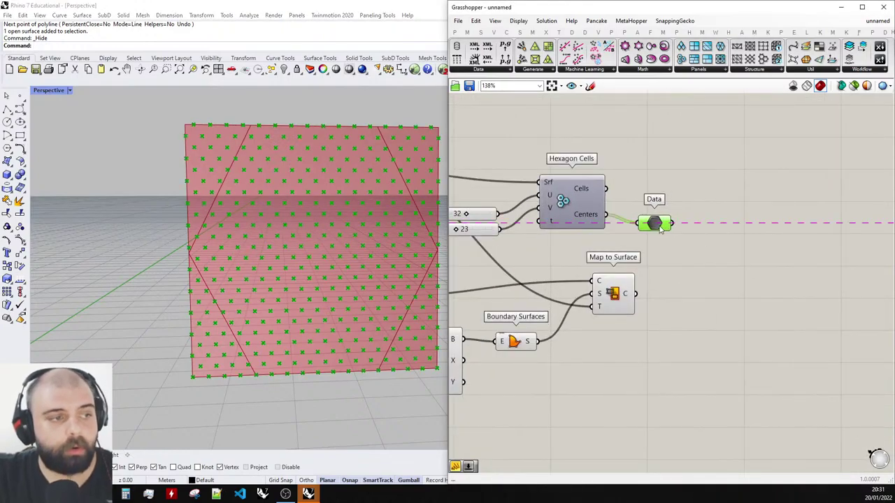
click(699, 221)
scroll(360, 223, down, 4)
right_drag(355, 230, 345, 216)
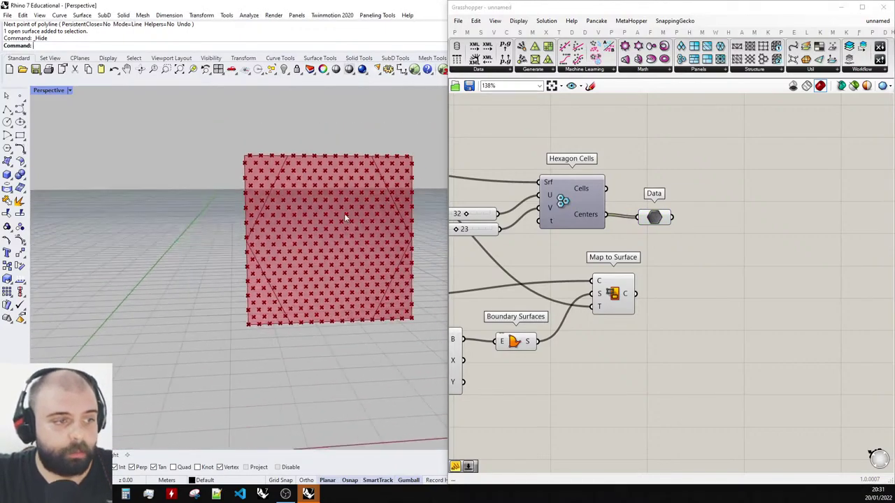
scroll(345, 209, up, 4)
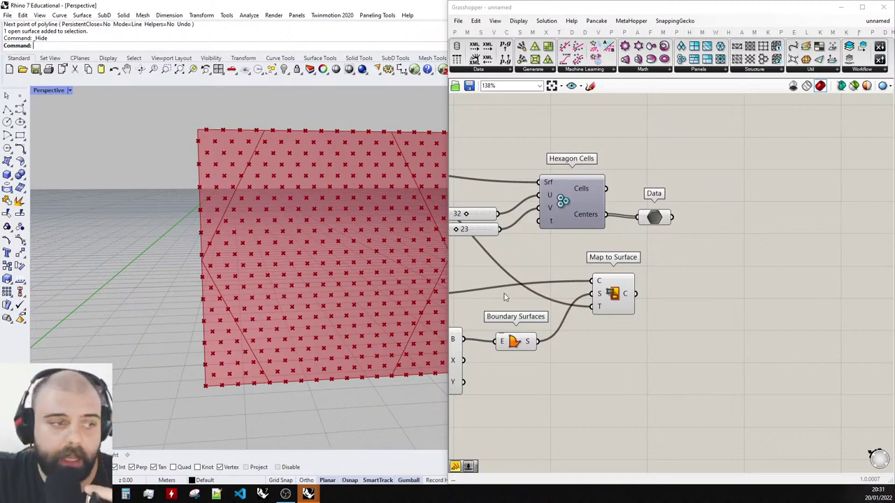
scroll(329, 256, down, 3)
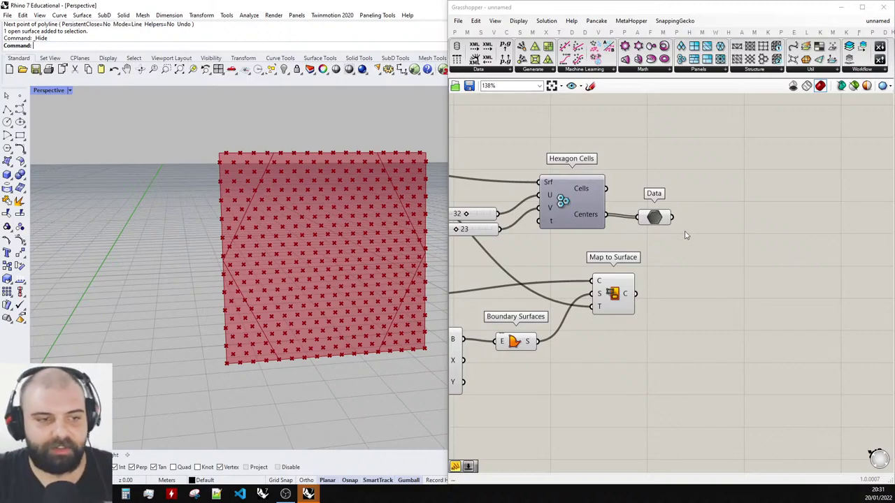
Line up Data with the Centers output and shift it together with Hexagon Cells and the sliders to compact the layout.
scroll(825, 244, down, 2)
drag(747, 236, 738, 233)
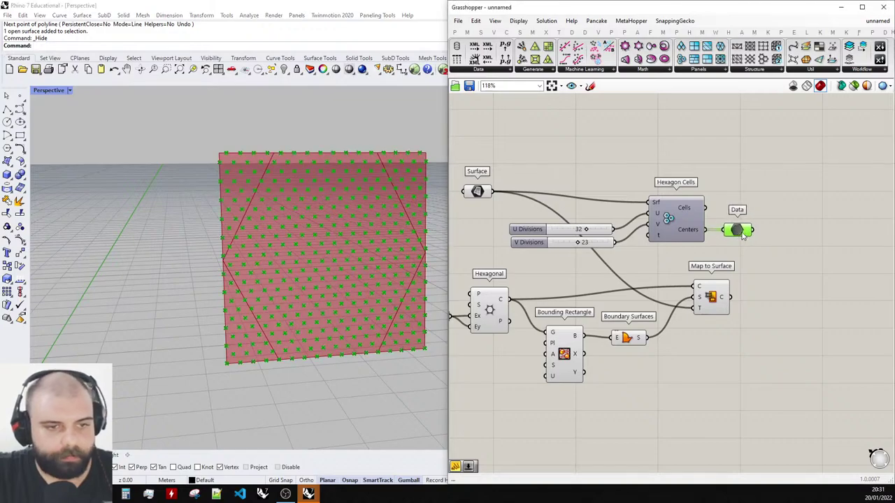
right_drag(800, 232, 759, 236)
drag(746, 244, 475, 197)
drag(652, 225, 611, 232)
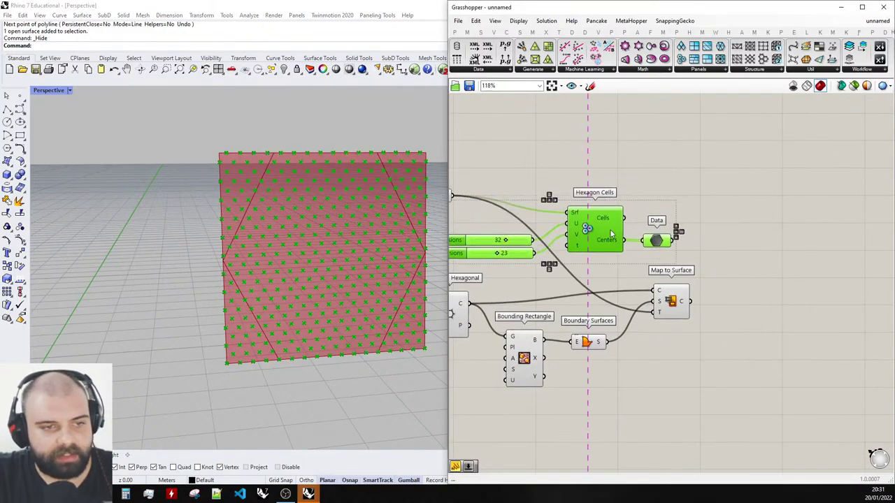
click(658, 228)
click(662, 239)
Highlight the Map to Surface hexagon in the viewport and inspect the component's Curve output.
scroll(703, 300, down, 1)
drag(676, 301, 678, 299)
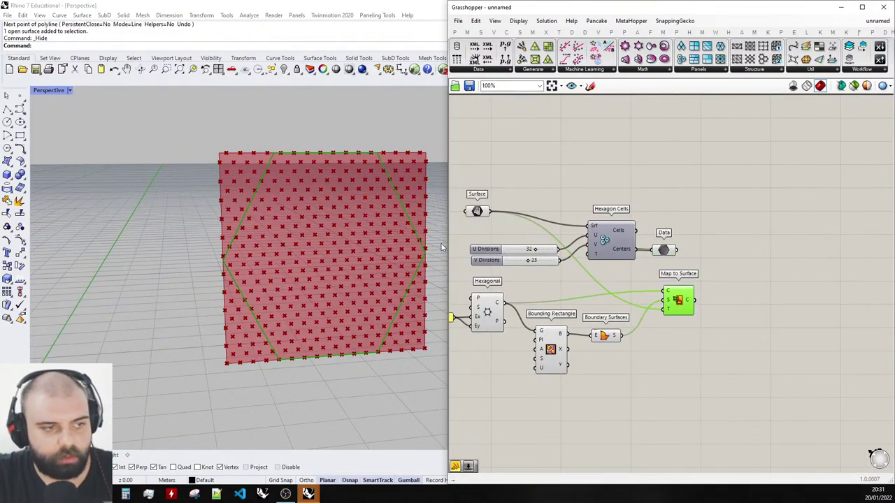
scroll(673, 290, up, 3)
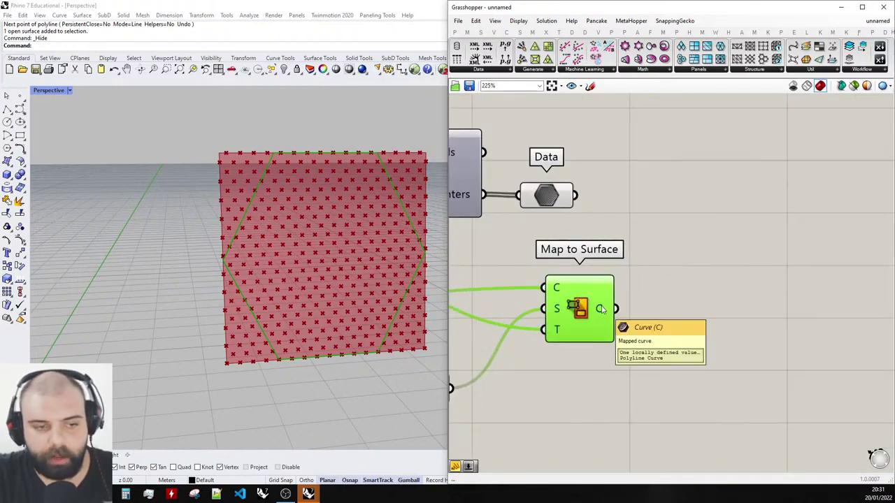
Add a Point In Curve component beyond Data and Map to Surface.
scroll(668, 280, down, 1)
click(672, 269)
double_click(673, 270)
text(poin)
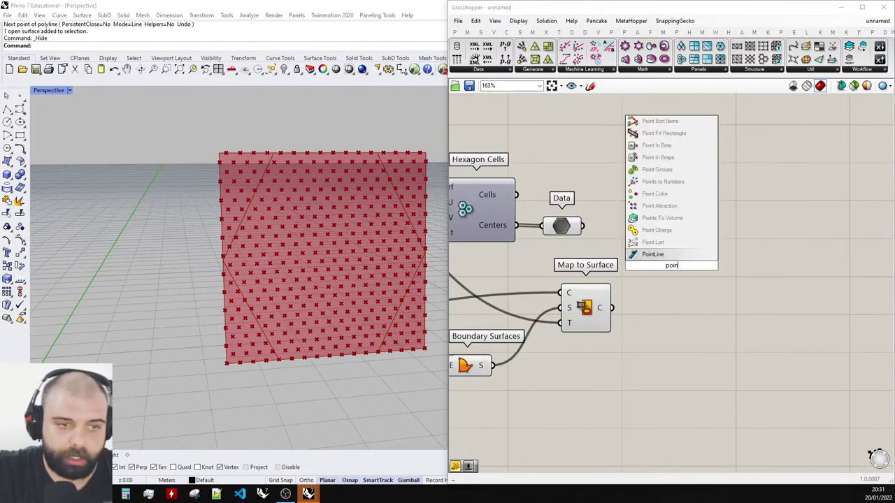
text(t in curve)
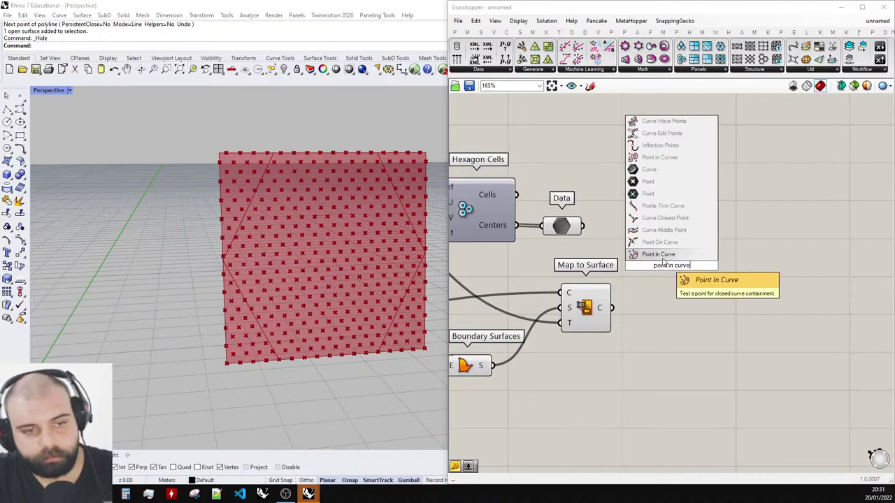
click(663, 260)
scroll(664, 266, up, 2)
drag(639, 280, 697, 257)
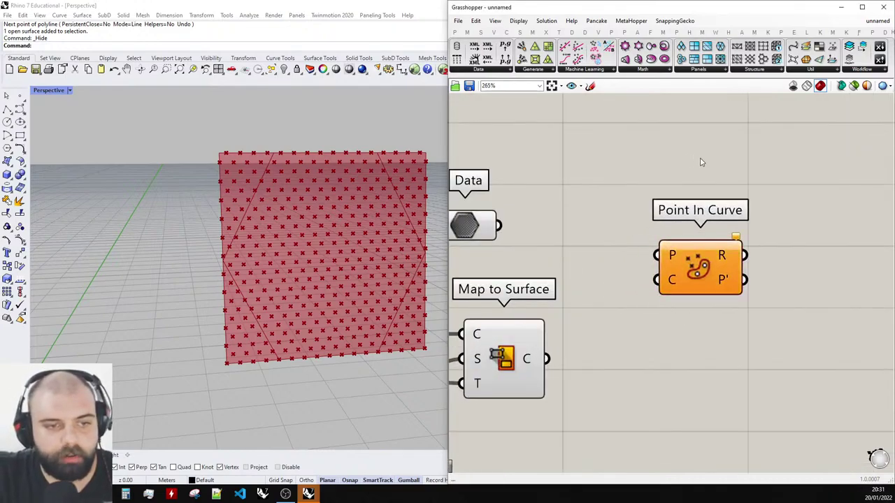
scroll(683, 213, up, 2)
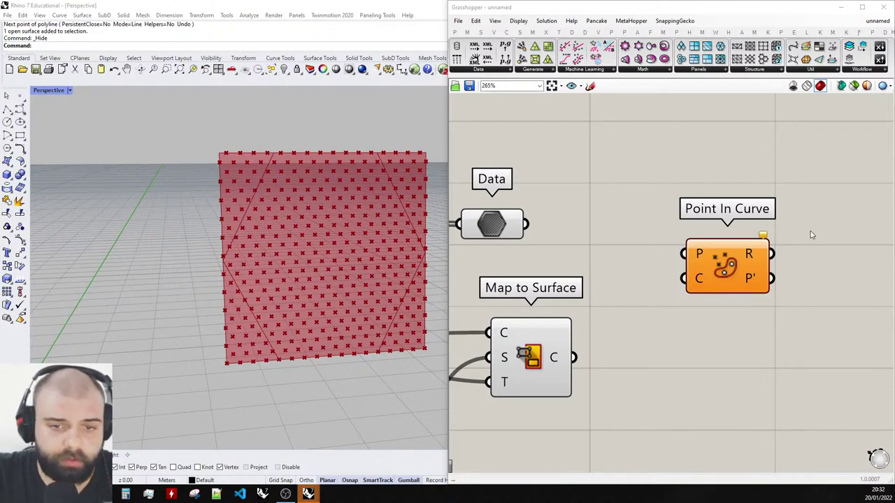
Connect Data to the P input and the Map to Surface curve to the C input of Point In Curve, placing it closer.
scroll(811, 235, down, 4)
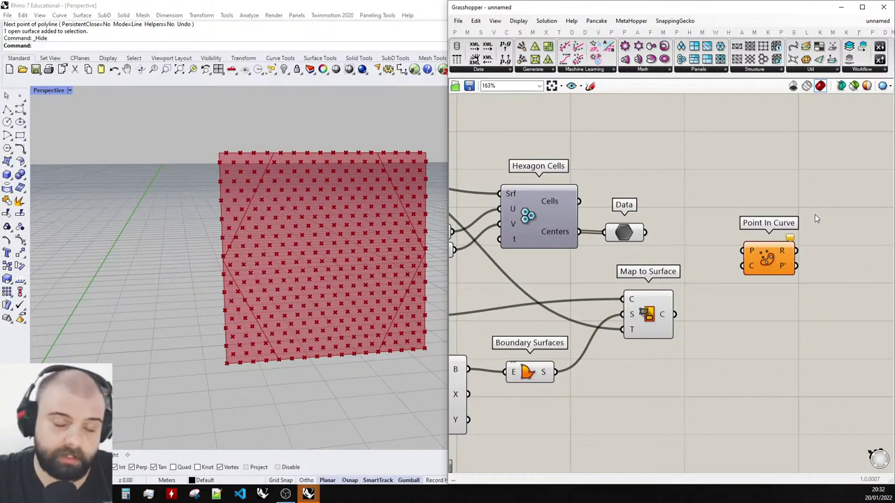
scroll(748, 215, up, 4)
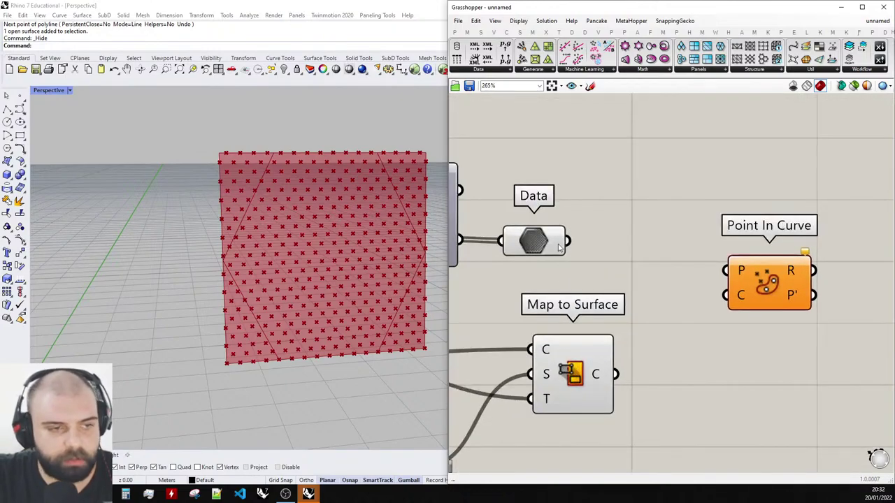
click(562, 236)
drag(584, 231, 726, 270)
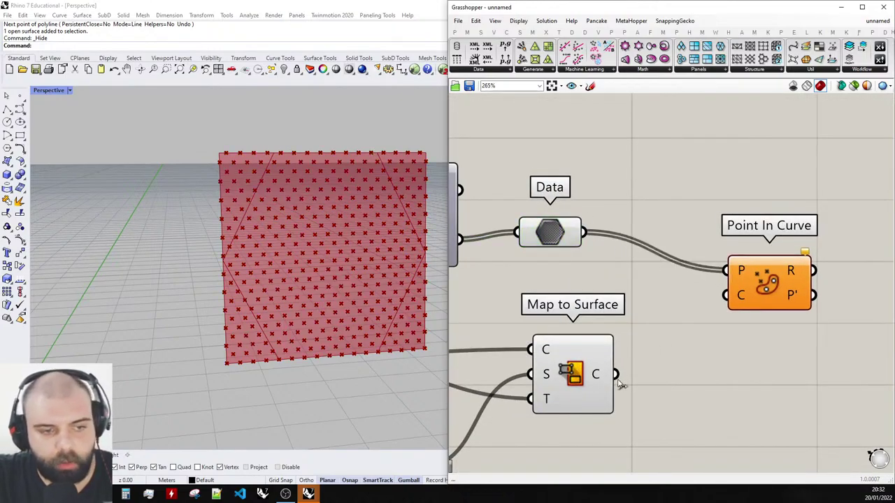
drag(615, 374, 677, 281)
scroll(676, 280, down, 4)
scroll(669, 275, up, 4)
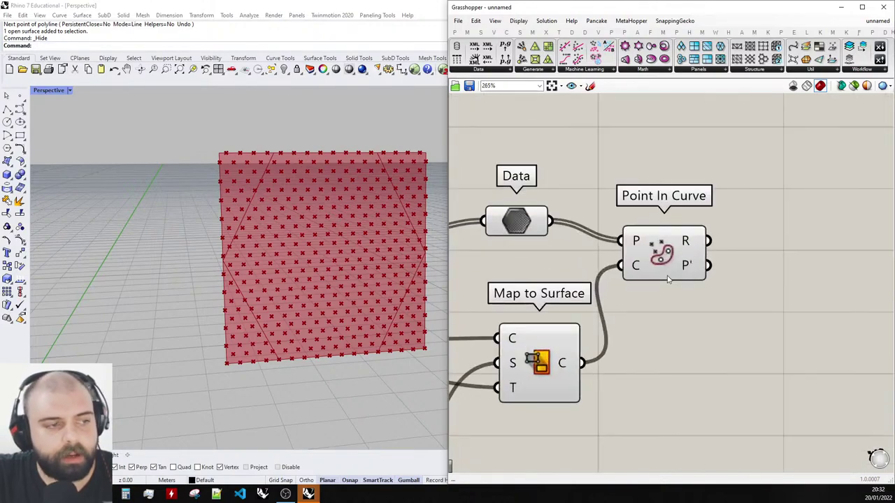
Place a panel beside Point In Curve, connect the R output to it, and check what the relationship values mean.
click(456, 32)
drag(720, 150, 724, 152)
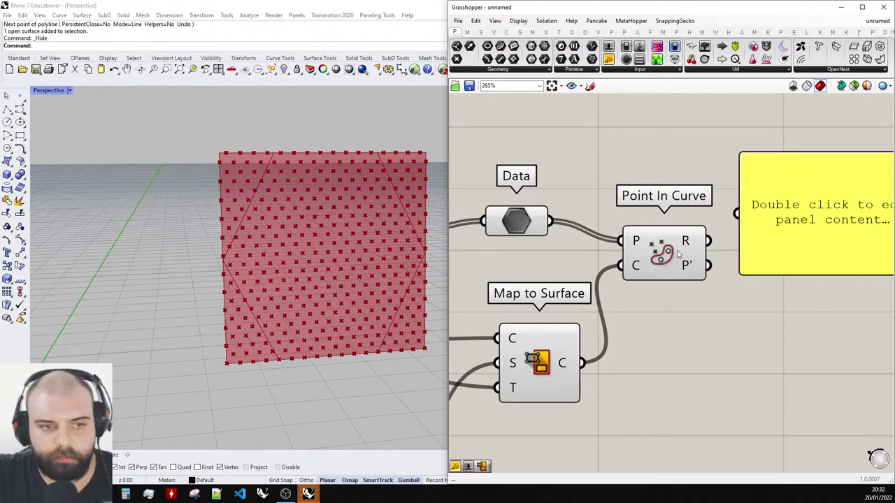
scroll(664, 259, down, 2)
drag(685, 247, 724, 221)
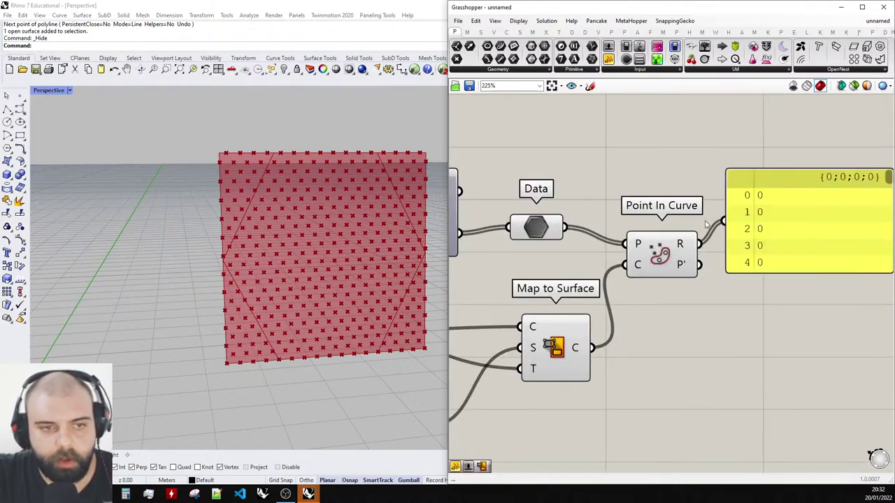
scroll(692, 223, down, 3)
scroll(657, 202, up, 6)
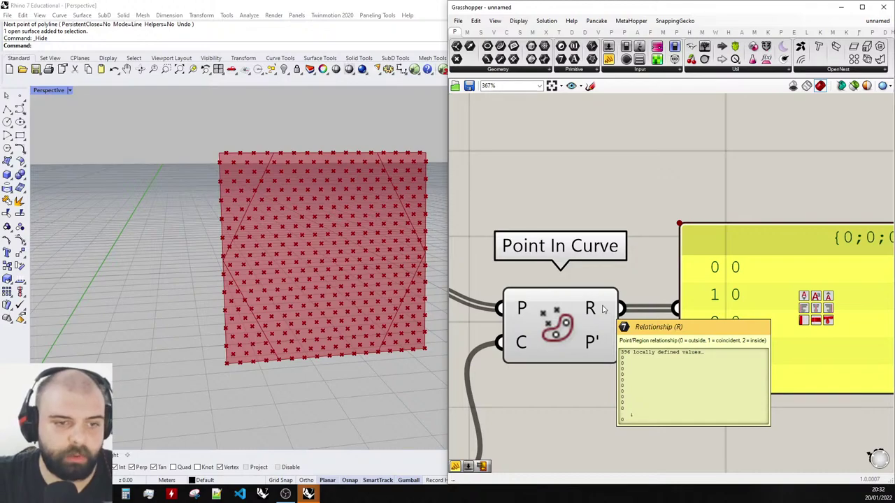
scroll(580, 216, down, 3)
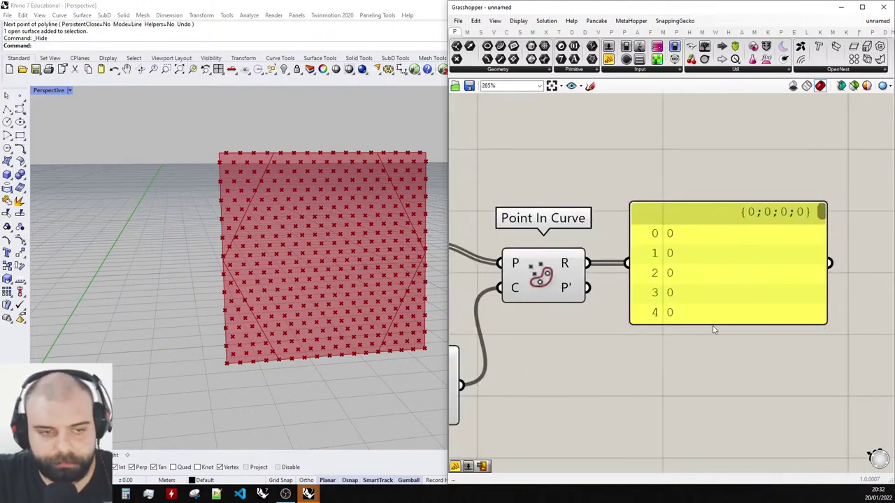
Lengthen the panel and browse down its list of point relationship values.
drag(713, 323, 713, 443)
scroll(692, 240, down, 4)
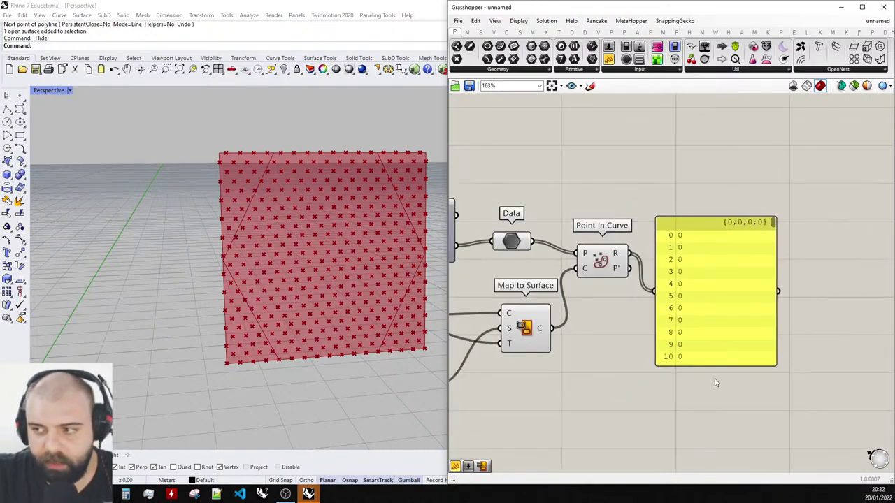
scroll(715, 382, up, 5)
scroll(825, 124, down, 10)
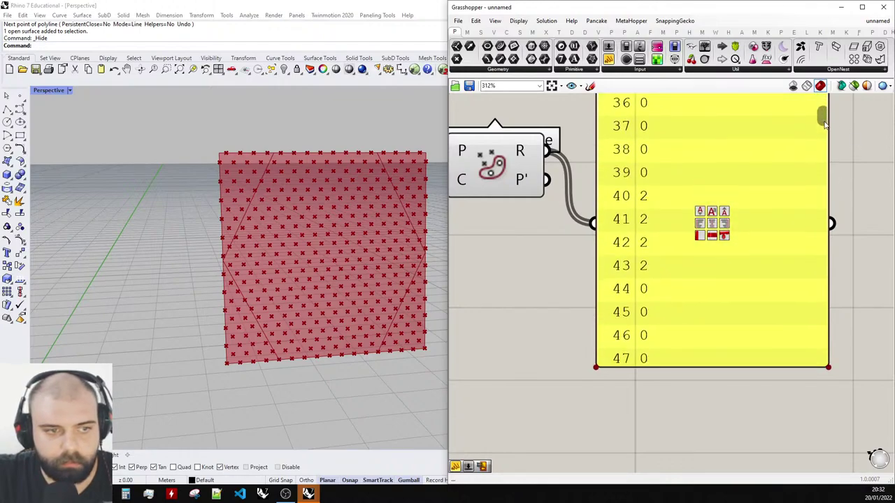
Browse further down the panel's relationship values and compare them with the center points at the large hexagon's lower corner.
scroll(824, 123, up, 1)
scroll(692, 302, down, 1)
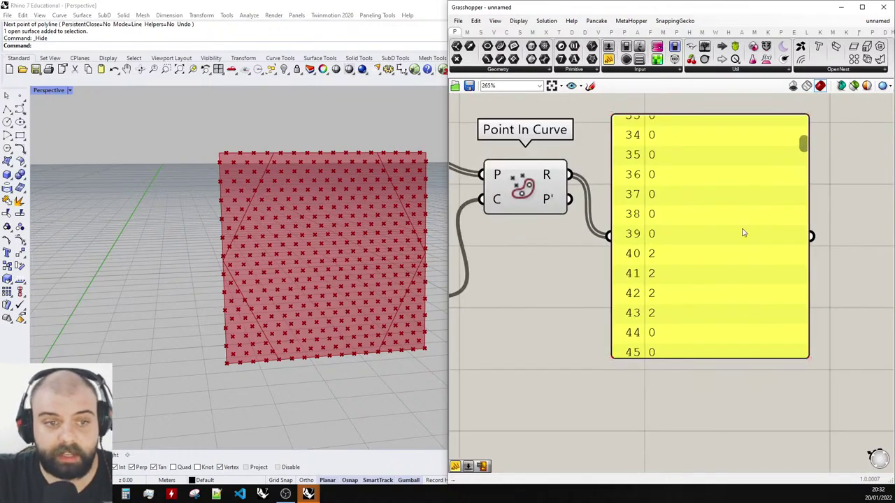
drag(803, 142, 801, 178)
scroll(666, 254, down, 1)
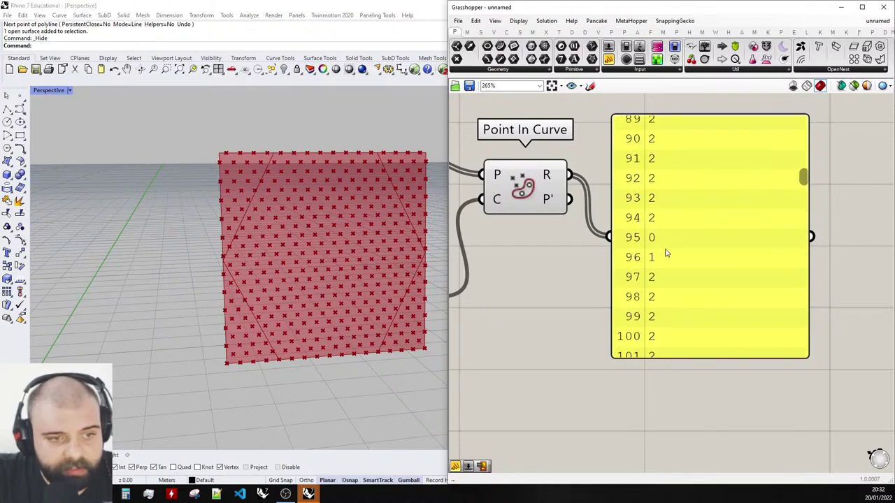
scroll(260, 363, up, 4)
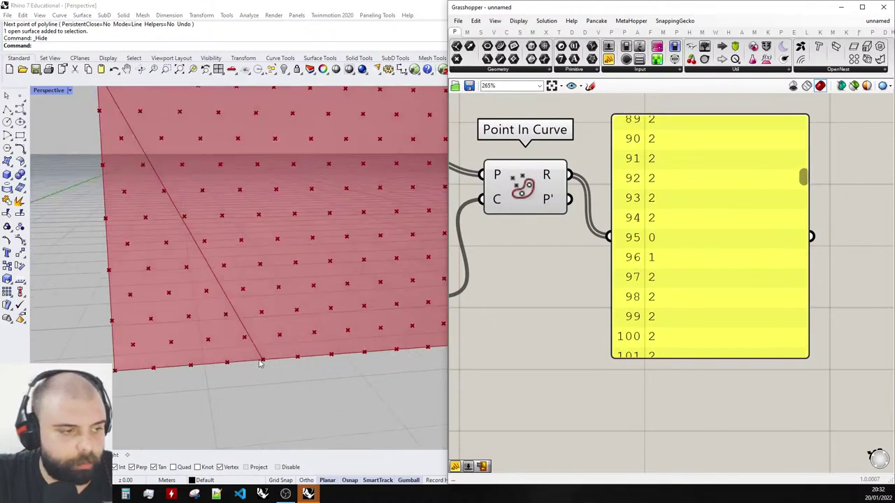
scroll(664, 297, down, 5)
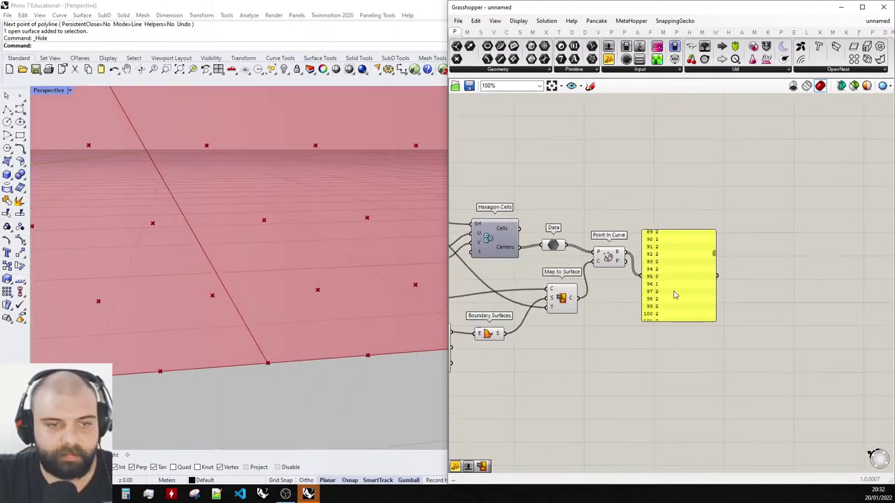
Move the results panel away from Point In Curve and turn on the preview of Hexagon Cells.
drag(675, 295, 704, 257)
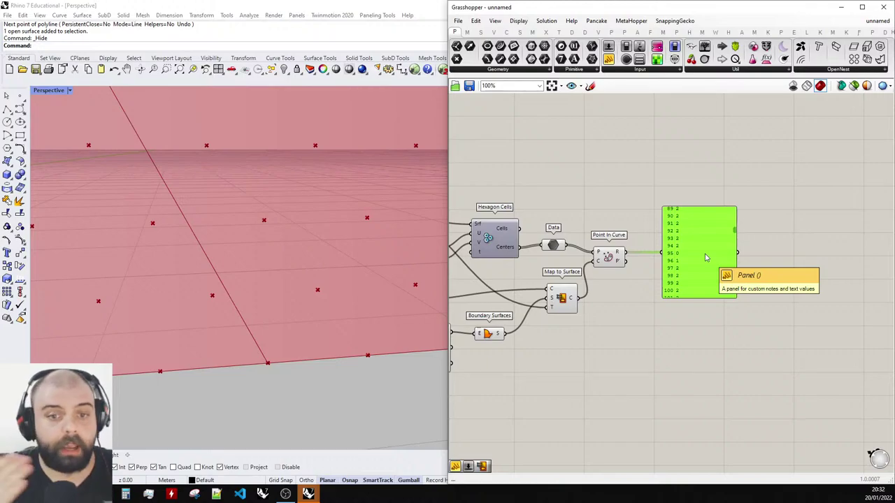
click(510, 241)
middle_click(508, 241)
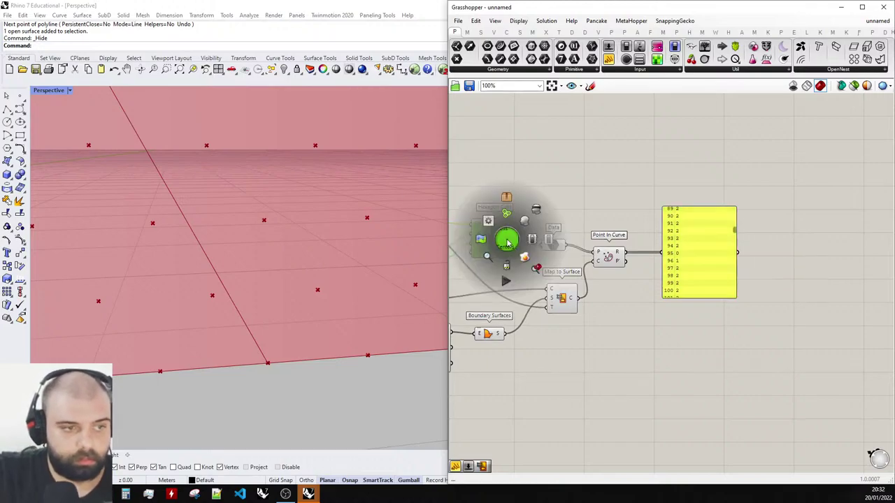
click(526, 220)
click(576, 189)
scroll(583, 255, down, 3)
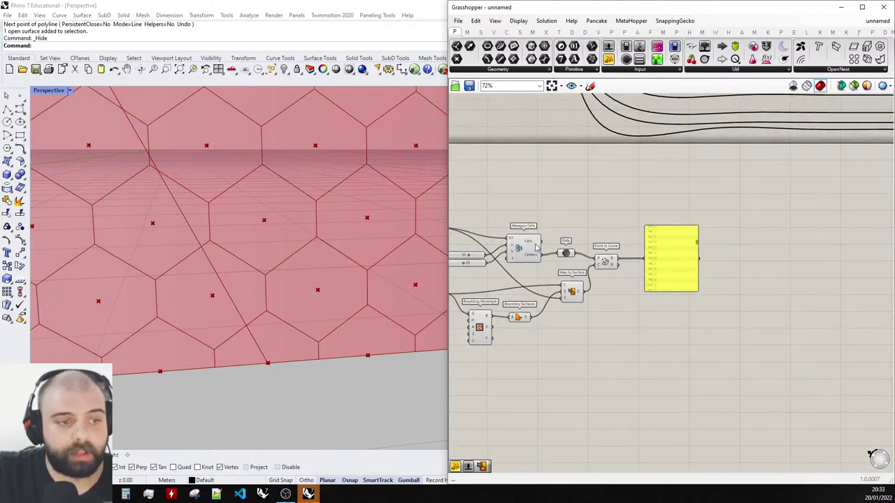
mouse_move(534, 245)
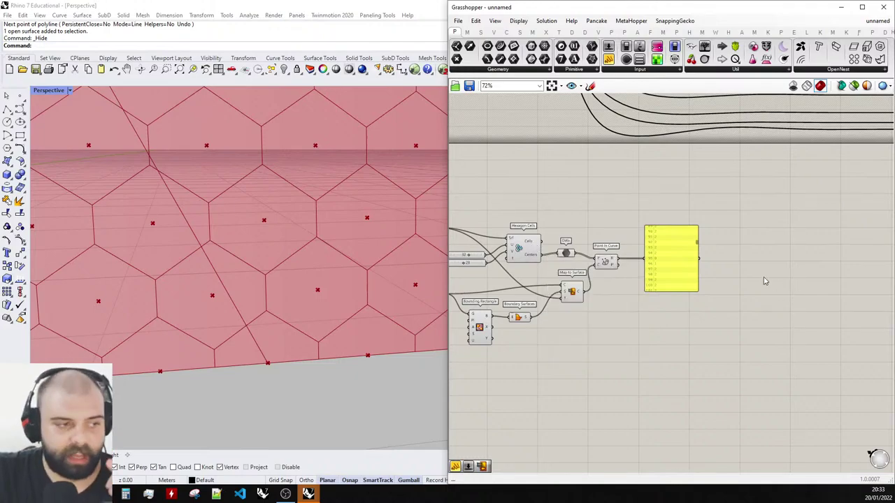
scroll(196, 371, down, 3)
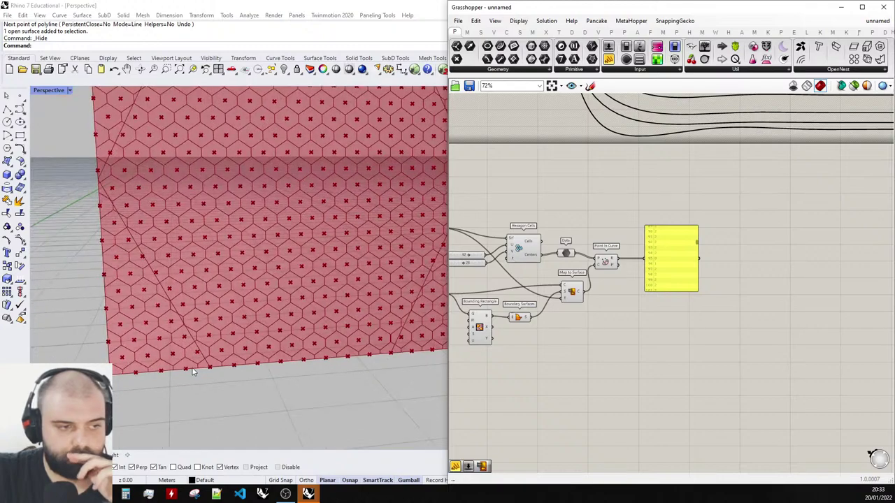
Reposition the results panel farther from Point In Curve, leaving free space between them.
scroll(676, 248, up, 4)
drag(664, 278, 767, 278)
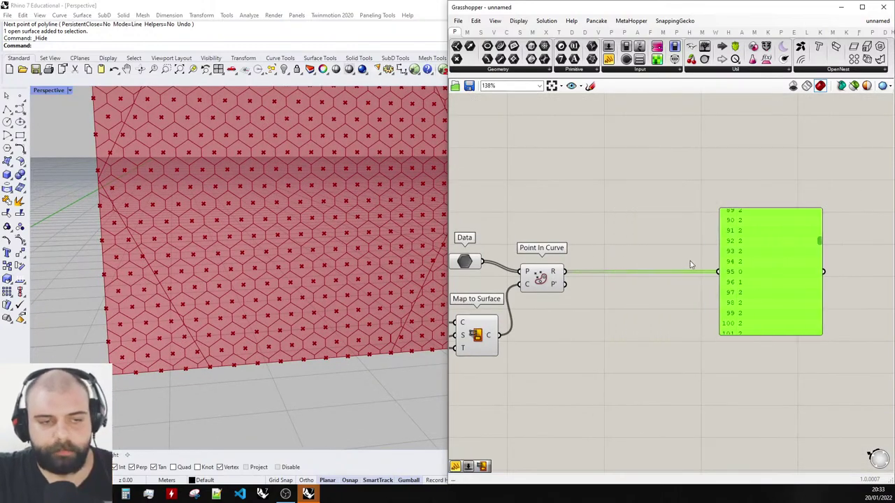
click(689, 260)
right_drag(644, 257, 694, 257)
drag(807, 274, 707, 275)
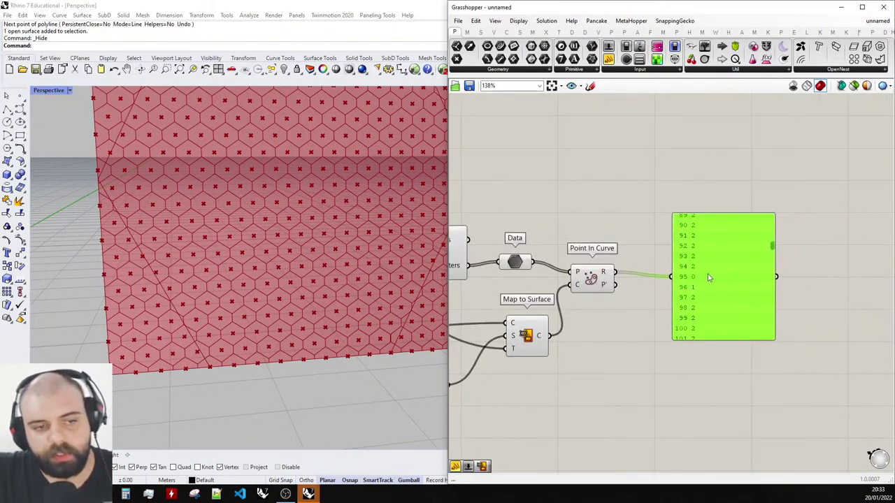
scroll(706, 251, up, 4)
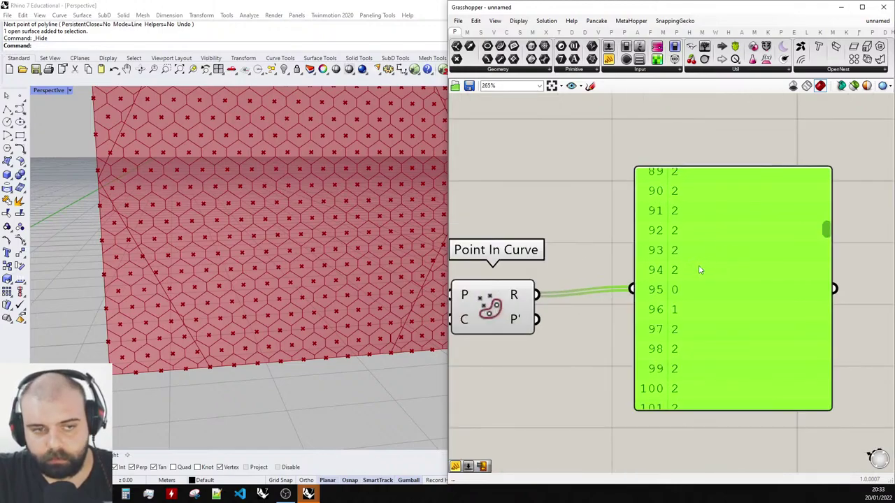
scroll(700, 270, down, 2)
drag(705, 275, 741, 280)
scroll(790, 297, down, 2)
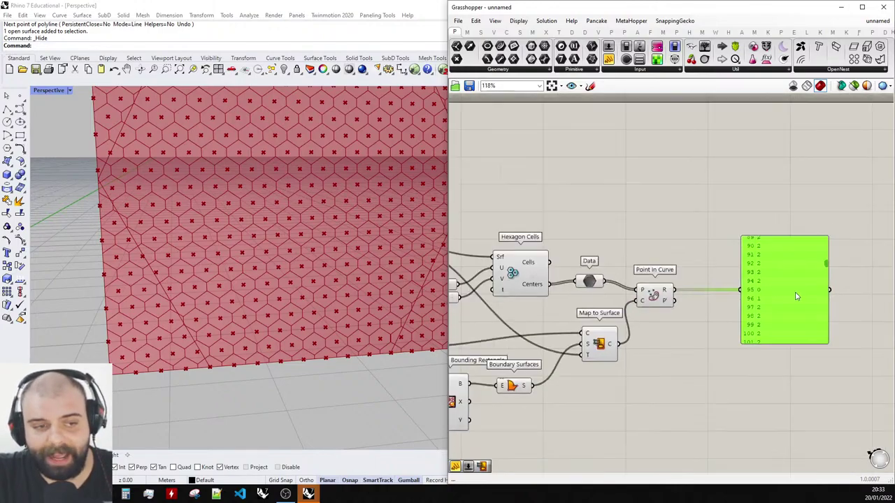
scroll(796, 296, up, 3)
scroll(806, 259, down, 4)
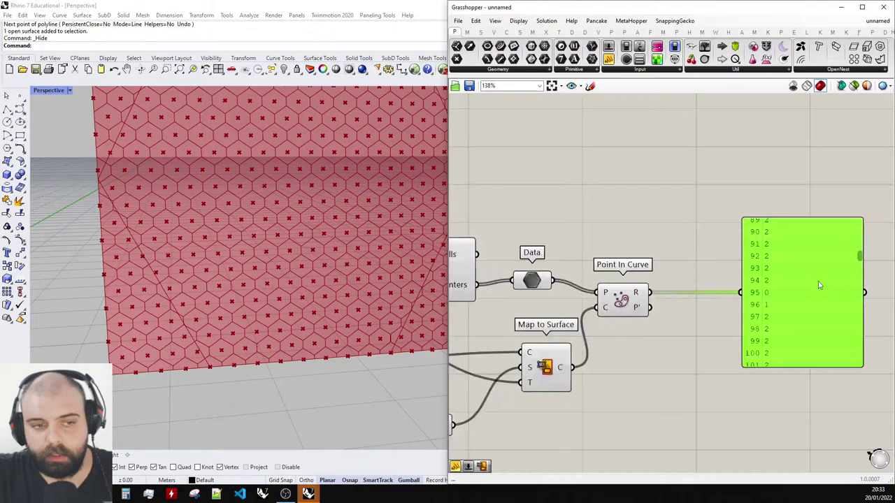
Add a Dispatch component beyond Point In Curve and shift the results panel below it.
double_click(725, 238)
text(dispat)
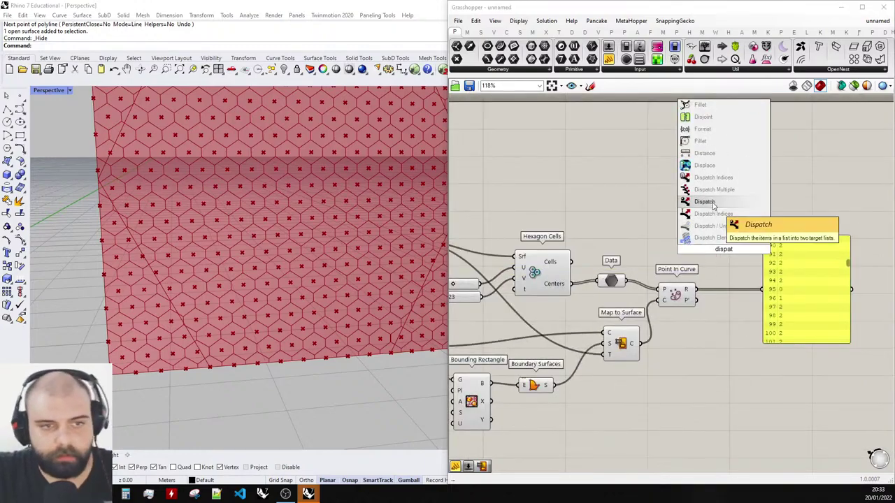
click(731, 203)
drag(797, 293, 803, 345)
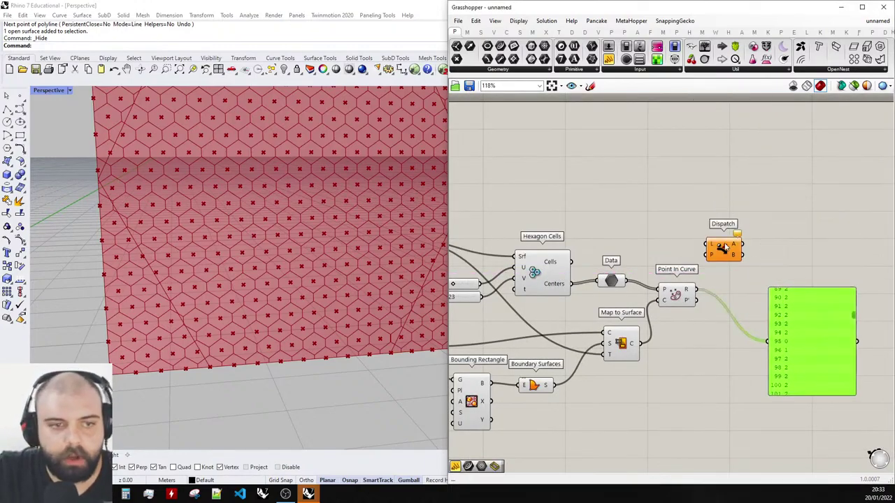
drag(727, 247, 773, 243)
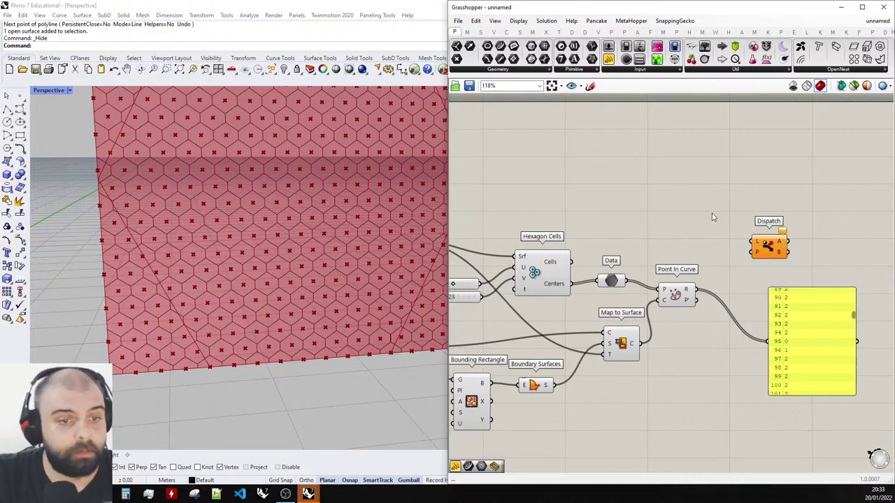
Examine Dispatch's default pattern input P and its A and B outputs.
scroll(739, 235, up, 4)
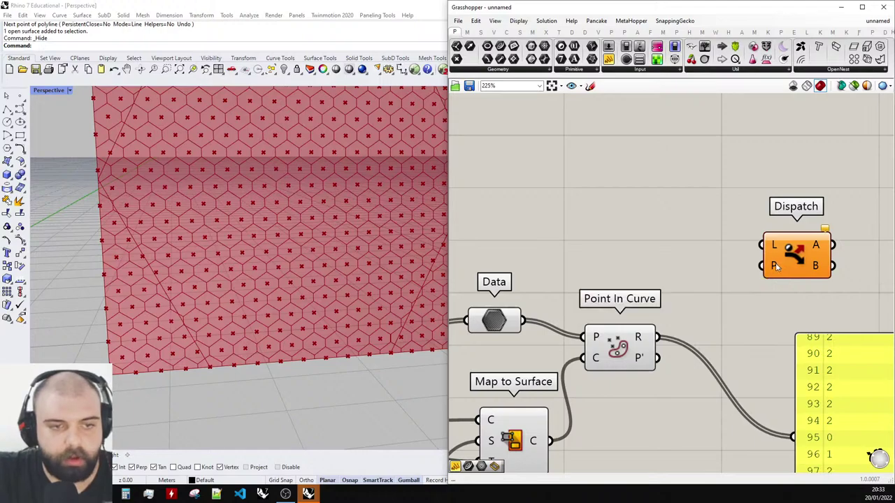
mouse_move(775, 264)
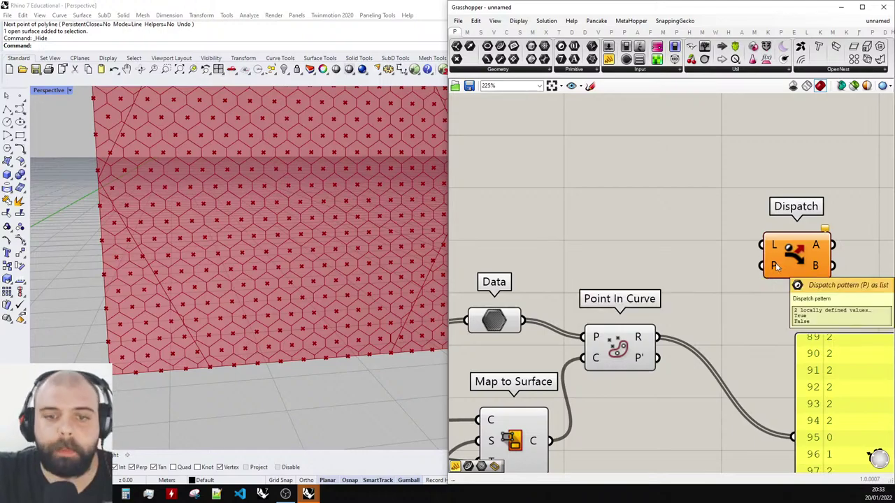
scroll(629, 210, down, 2)
scroll(790, 254, up, 3)
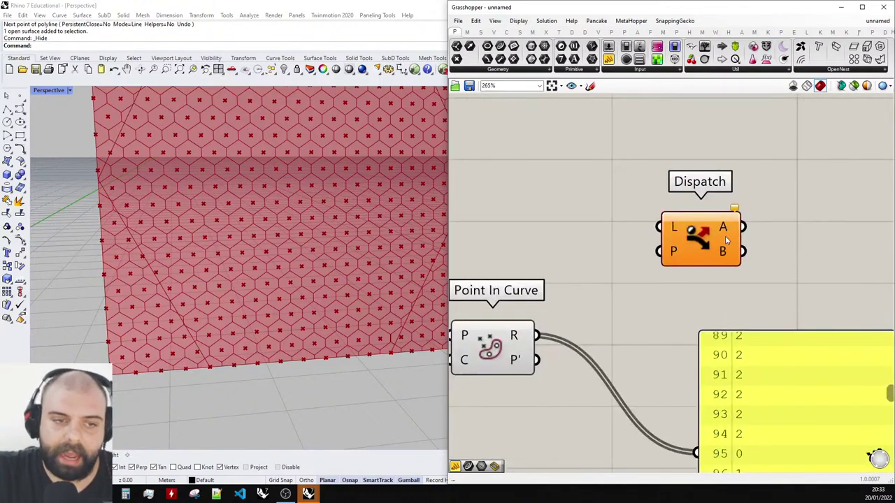
scroll(778, 239, down, 2)
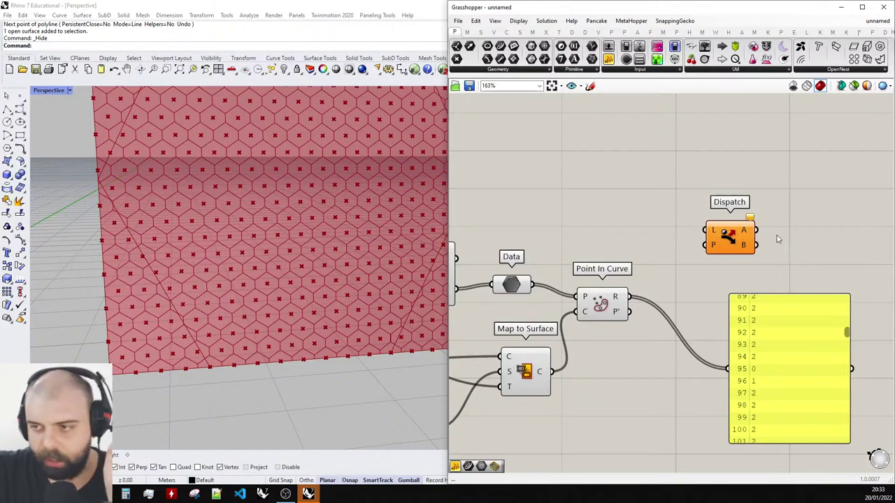
scroll(777, 239, down, 2)
scroll(801, 259, up, 3)
Place a new panel before Dispatch and fill it with the values 1, 2, 3 and 4 on separate lines.
drag(711, 235, 805, 182)
scroll(811, 250, down, 2)
click(609, 59)
click(692, 209)
double_click(684, 194)
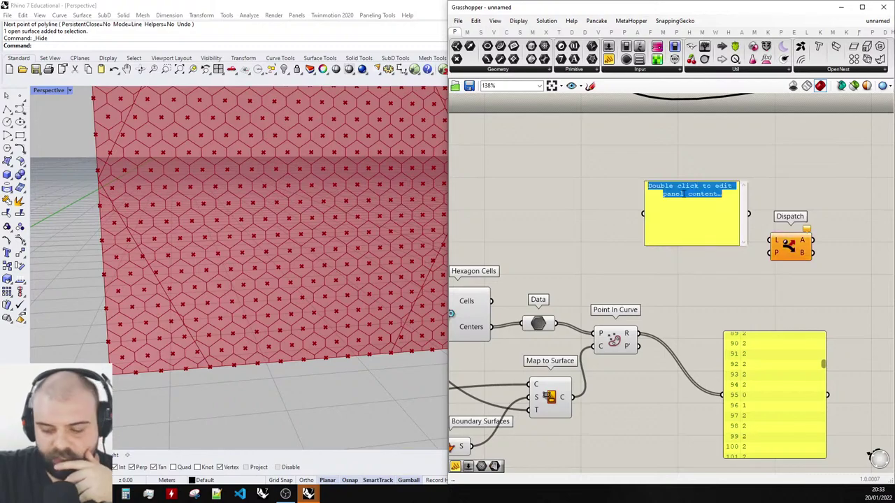
text(1)
key(Return)
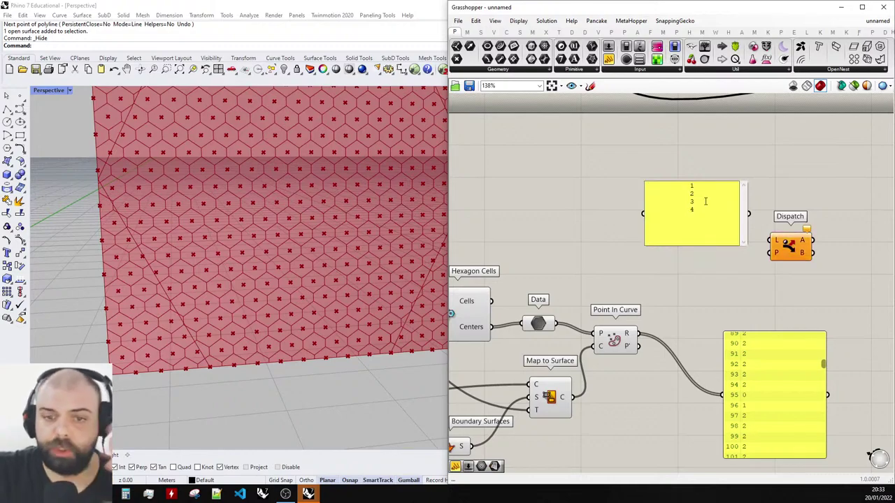
click(832, 181)
click(831, 182)
Turn off Multiline Data for the new panel and clear its contents.
scroll(778, 195, up, 2)
right_click(668, 225)
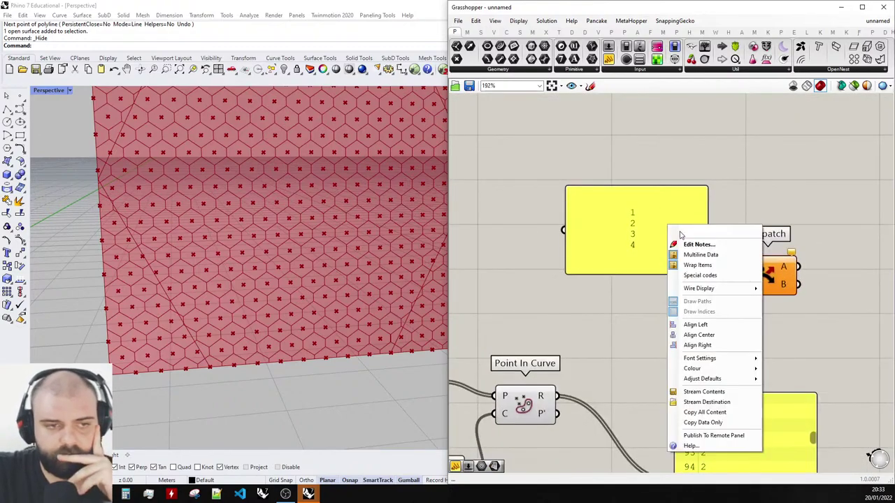
click(706, 255)
double_click(673, 224)
key(BackSpace)
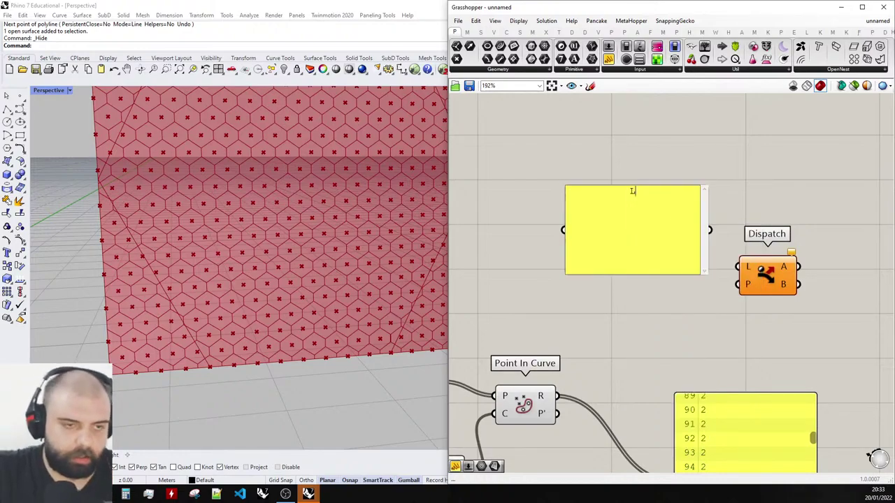
text(Leonardo)
key(BackSpace)
key(BackSpace)
key(BackSpace)
key(BackSpace)
key(BackSpace)
key(BackSpace)
key(BackSpace)
key(BackSpace)
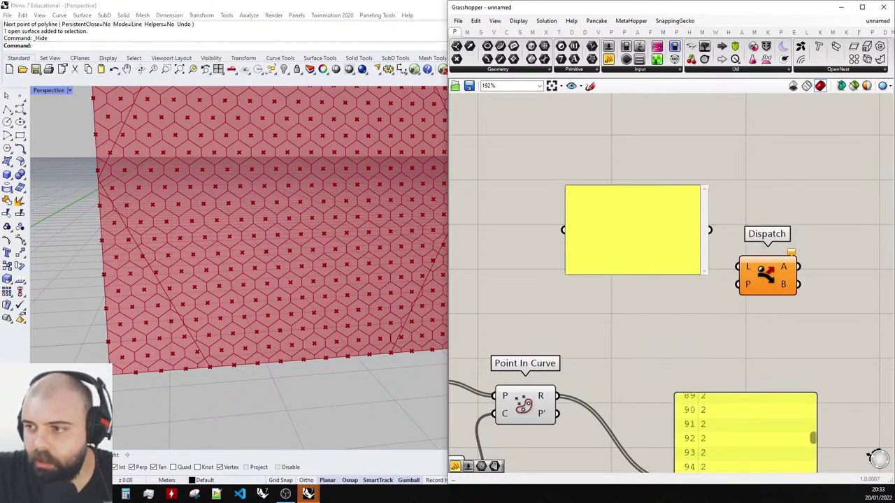
Enter two sample first names and the word Parametric on the panel's first three lines.
text(Leonardo)
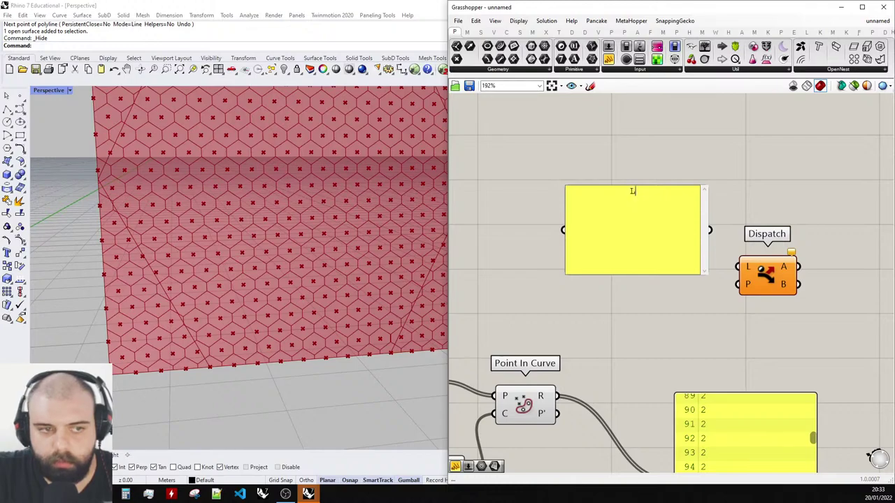
key(Return)
text(Fabio)
key(Return)
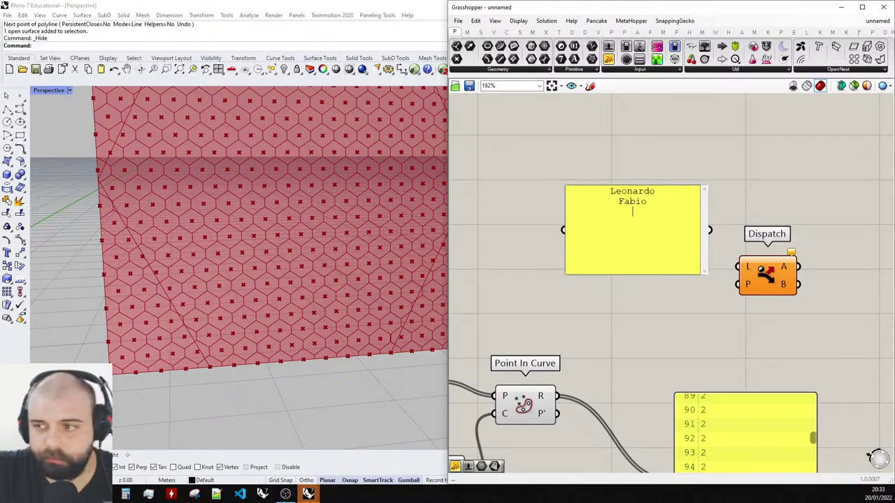
text(Parametric)
key(Return)
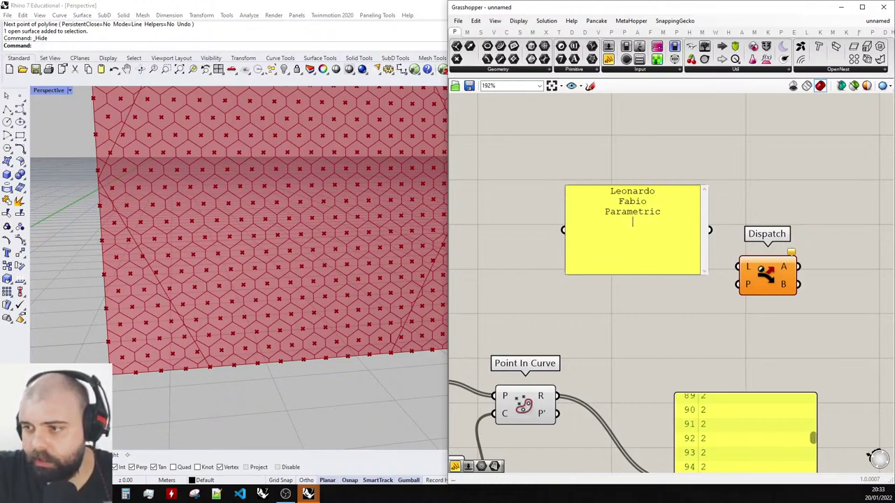
Add two more sample first names on the panel's fourth and fifth lines.
text(gUI)
key(BackSpace)
key(BackSpace)
key(BackSpace)
text(GU)
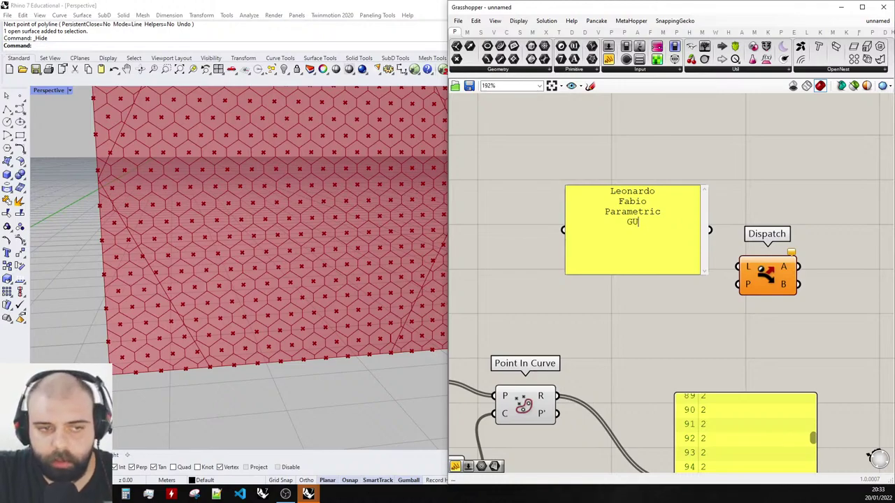
key(BackSpace)
text(uilher)
key(Return)
text(Marcelo)
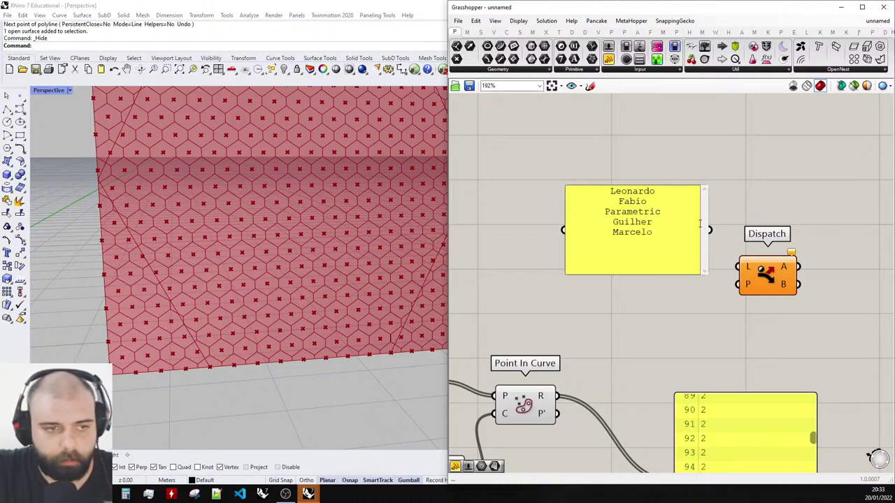
Complete the spelling of the fourth name and move the finished list panel farther from Dispatch.
click(664, 218)
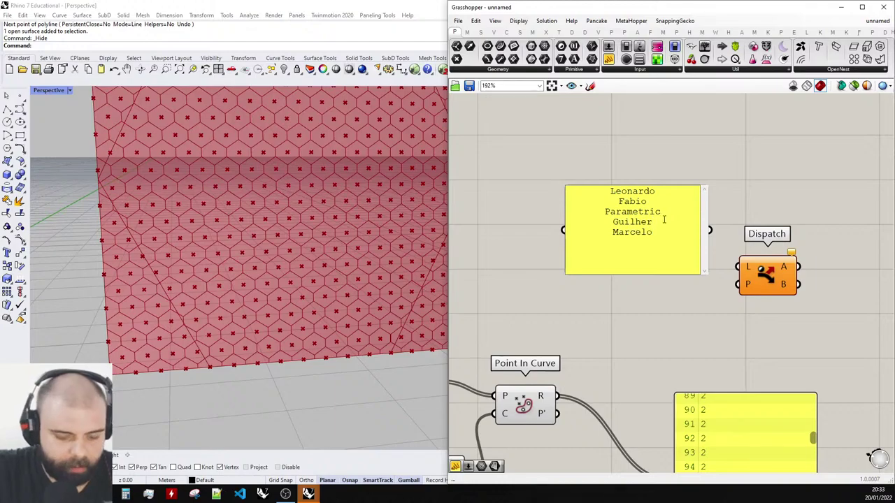
text(me)
click(714, 154)
drag(676, 268, 654, 239)
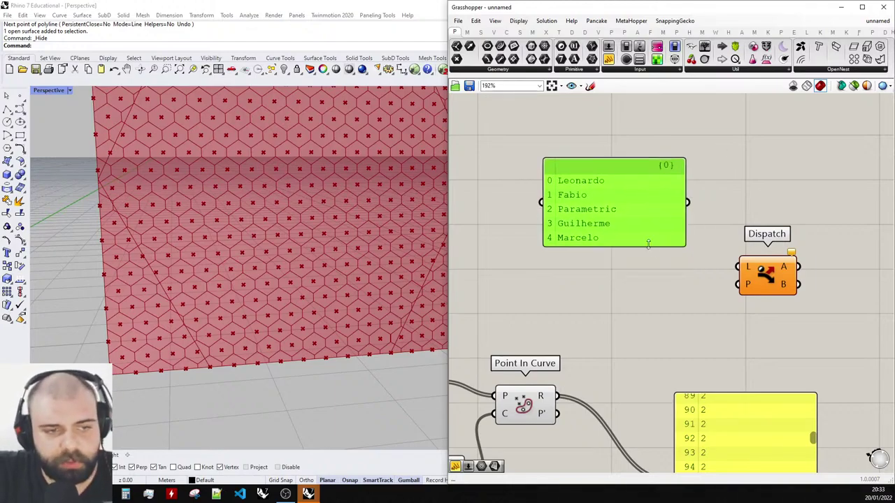
click(696, 252)
scroll(693, 247, up, 1)
click(773, 259)
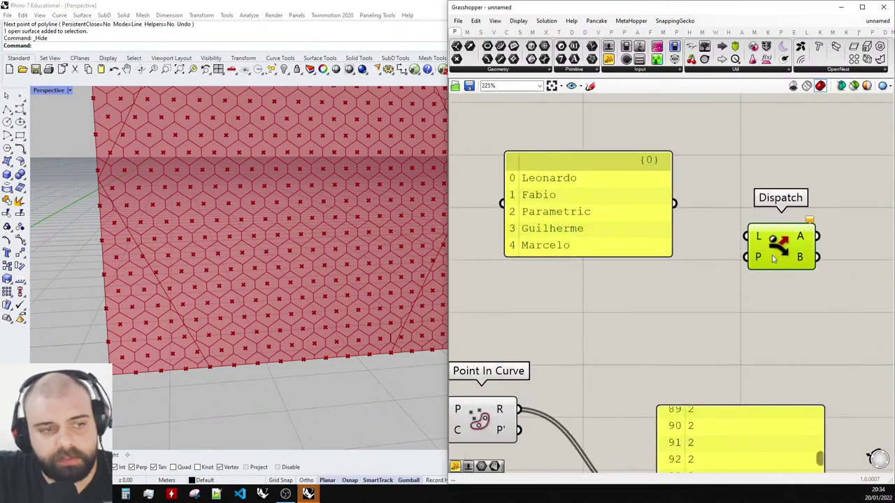
click(769, 212)
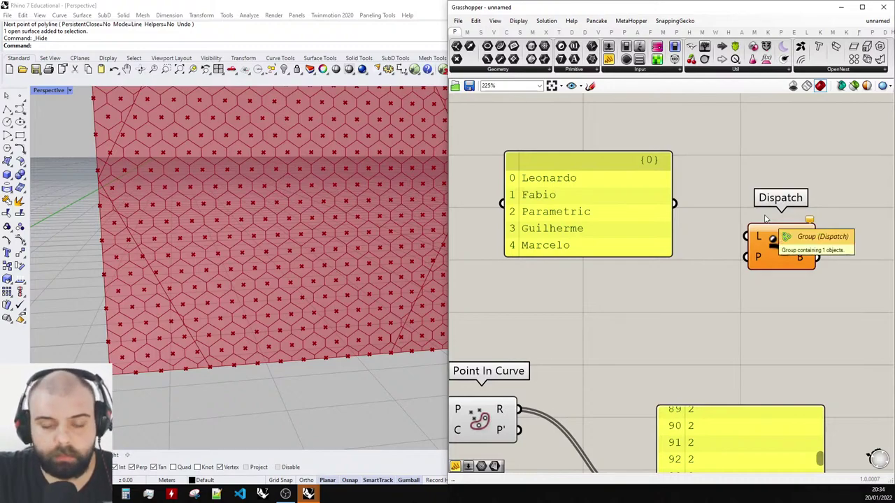
Examine the index numbers and entries of the sample list panel.
scroll(731, 208, down, 2)
scroll(653, 199, up, 2)
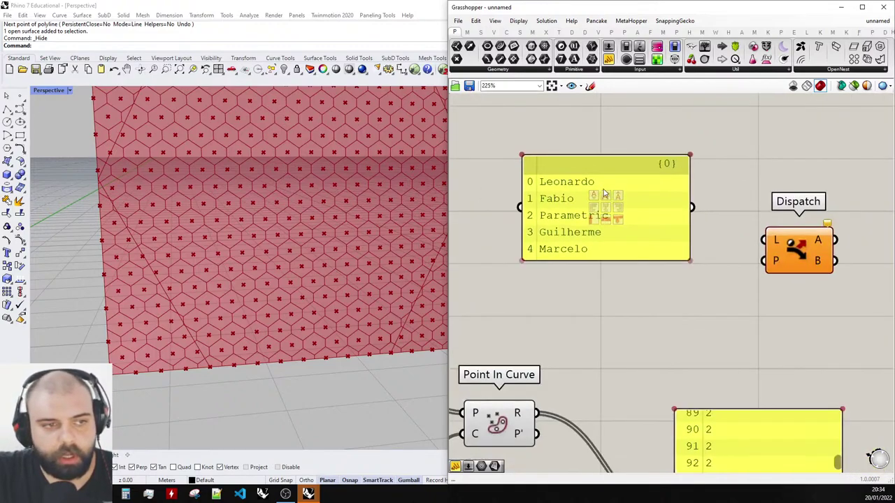
scroll(605, 194, down, 1)
scroll(510, 200, up, 6)
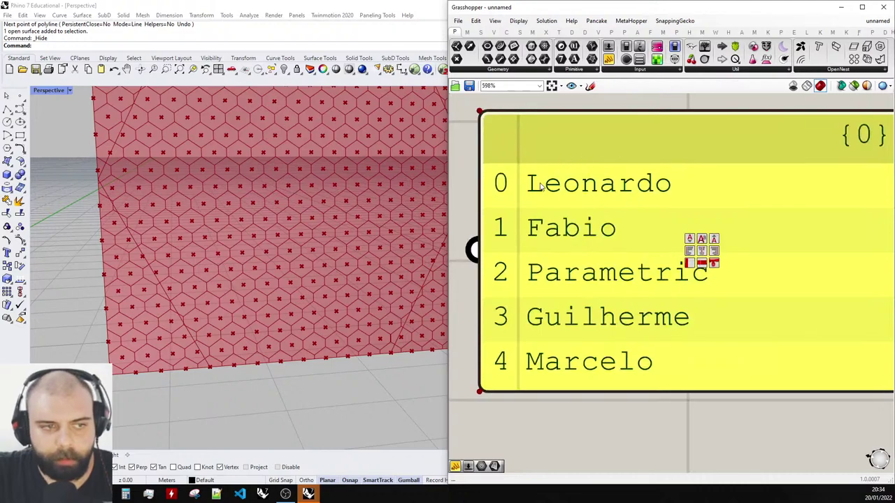
scroll(540, 185, down, 2)
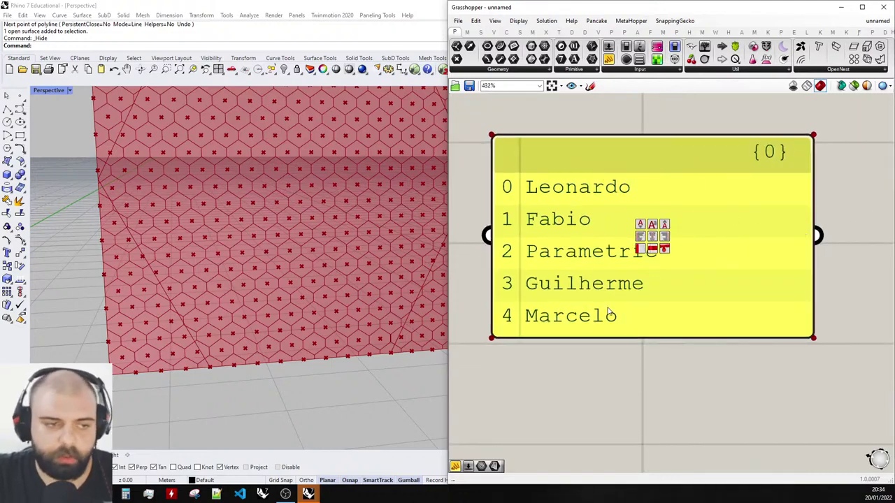
scroll(663, 256, up, 1)
scroll(626, 260, down, 1)
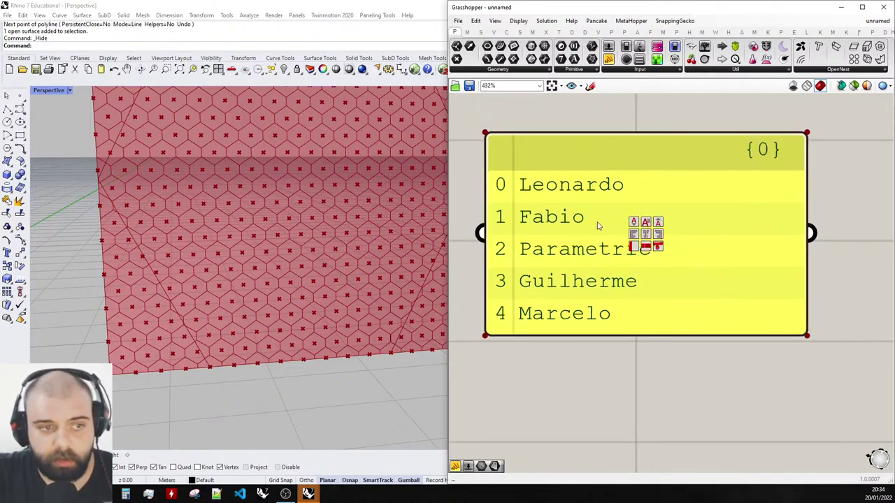
scroll(605, 308, down, 3)
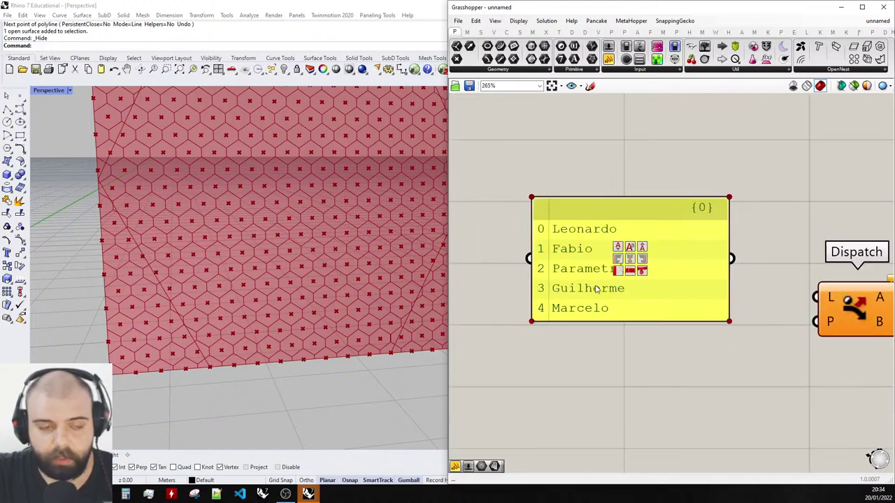
Connect the sample list panel to Dispatch's L input.
scroll(675, 283, up, 1)
click(675, 283)
scroll(761, 198, down, 2)
click(762, 234)
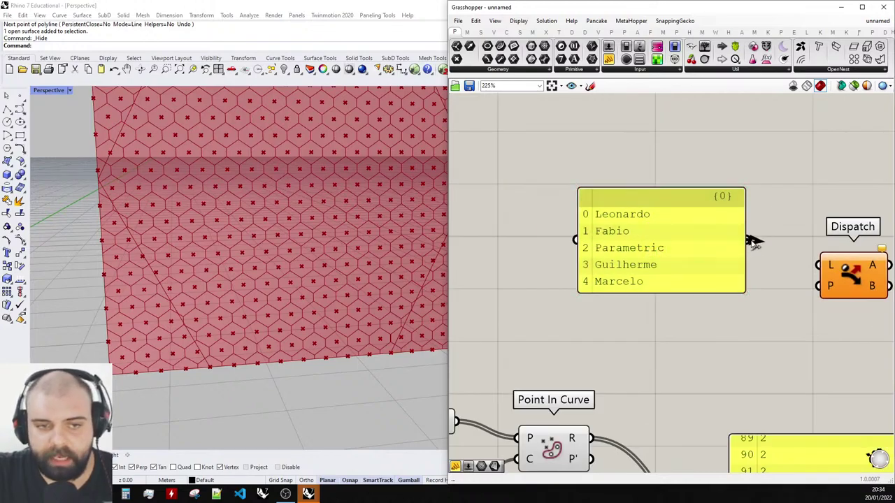
drag(747, 240, 816, 265)
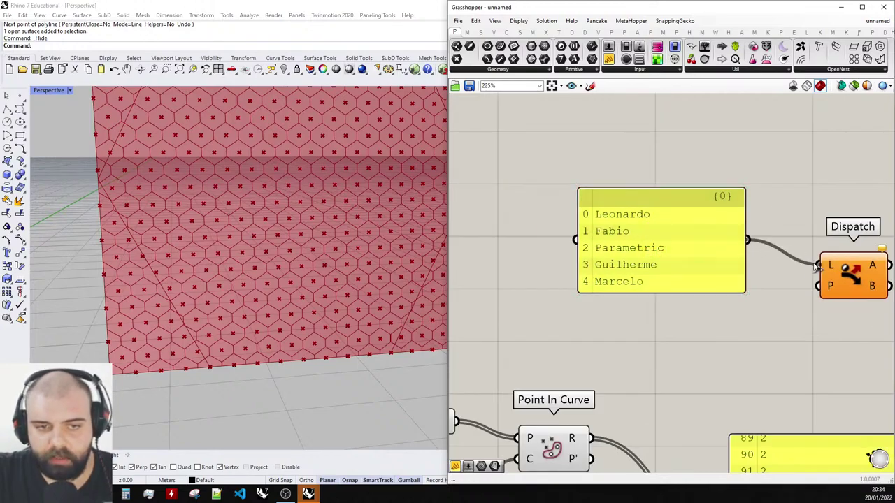
Add a second panel below the sample list and enter 0 and 1 on separate lines.
double_click(734, 348)
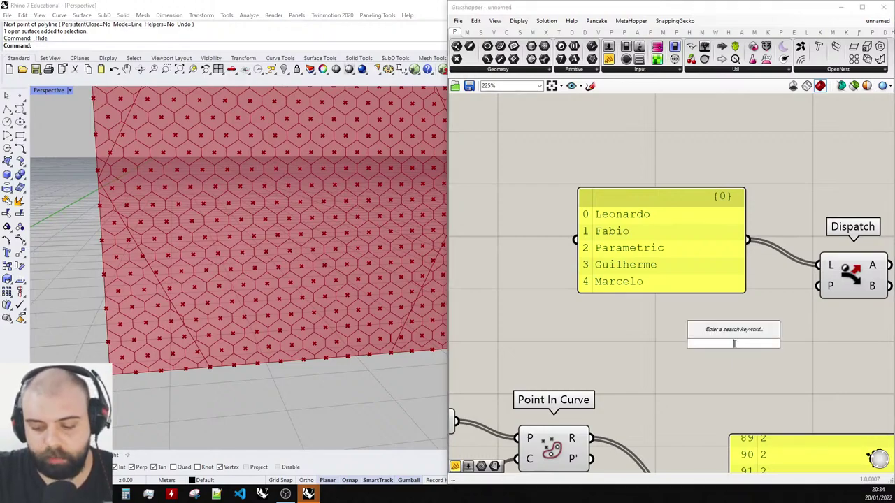
text(panel)
key(Return)
double_click(734, 343)
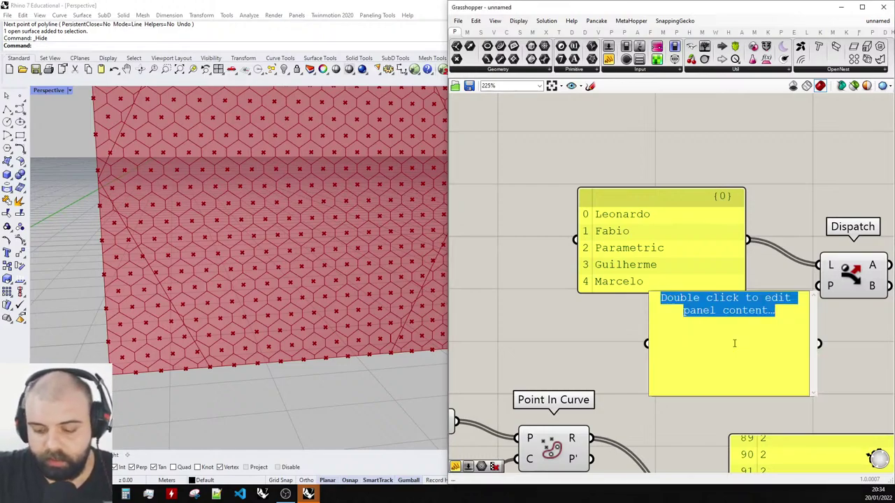
text(0)
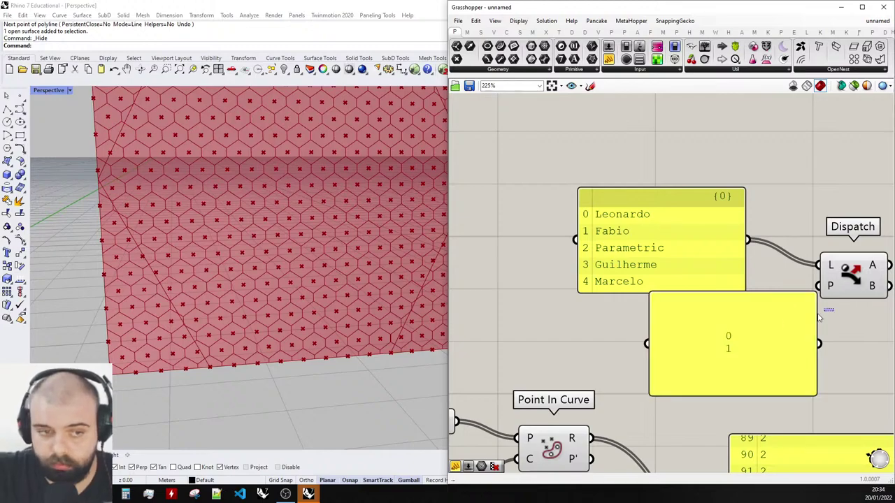
Turn off Multiline Data for the 0/1 panel, shrink it, and connect it to Dispatch's P input.
right_click(779, 320)
click(811, 288)
drag(804, 394, 704, 349)
drag(688, 320, 776, 316)
right_drag(868, 305, 783, 313)
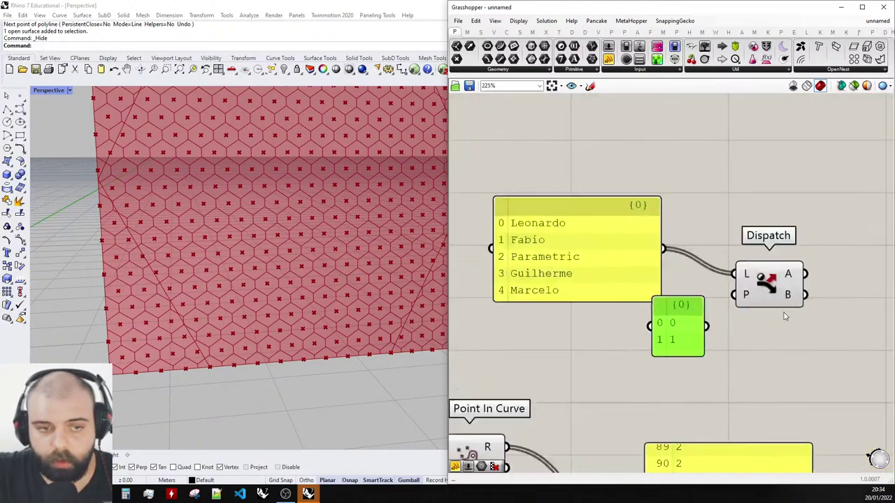
drag(706, 327, 735, 297)
scroll(714, 307, down, 1)
scroll(795, 262, up, 2)
double_click(826, 225)
text(data)
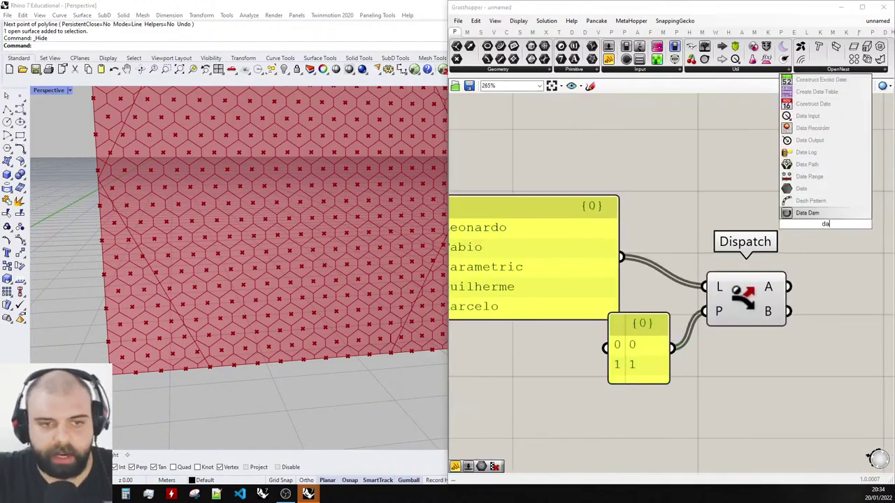
key(Return)
drag(825, 226, 862, 200)
key(Delete)
Add an empty panel and place it on the output side of Dispatch.
double_click(832, 223)
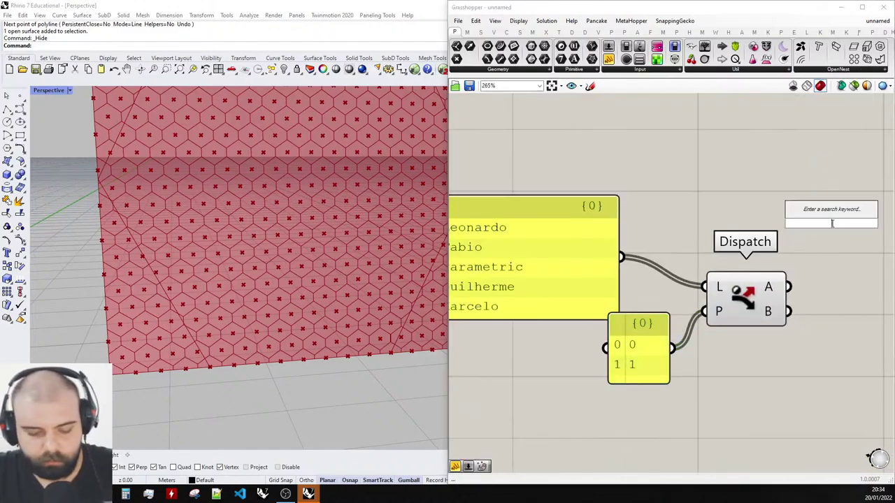
text(//)
key(Return)
scroll(633, 252, down, 4)
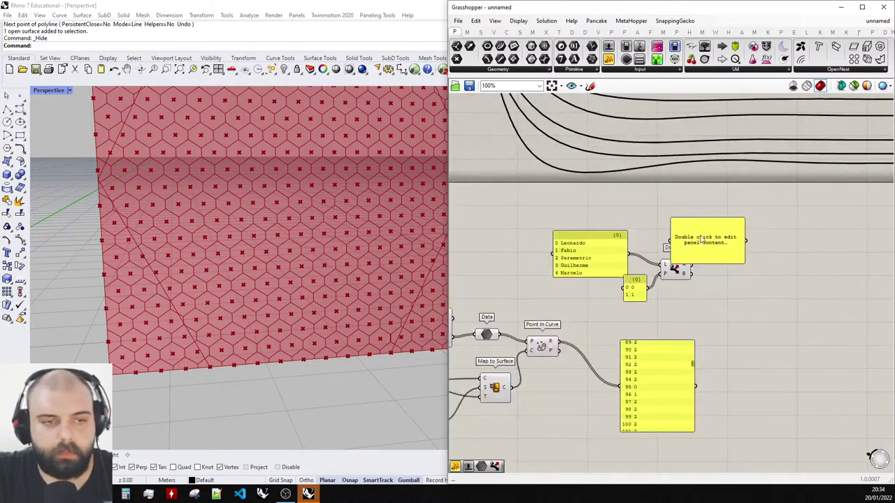
drag(699, 237, 726, 231)
scroll(686, 225, up, 2)
Move the 0/1 panel clear of the sample list and connect Dispatch's B output to the empty panel.
drag(684, 284, 681, 285)
click(643, 326)
scroll(609, 328, up, 2)
drag(610, 322, 588, 338)
scroll(830, 313, down, 1)
drag(781, 267, 815, 235)
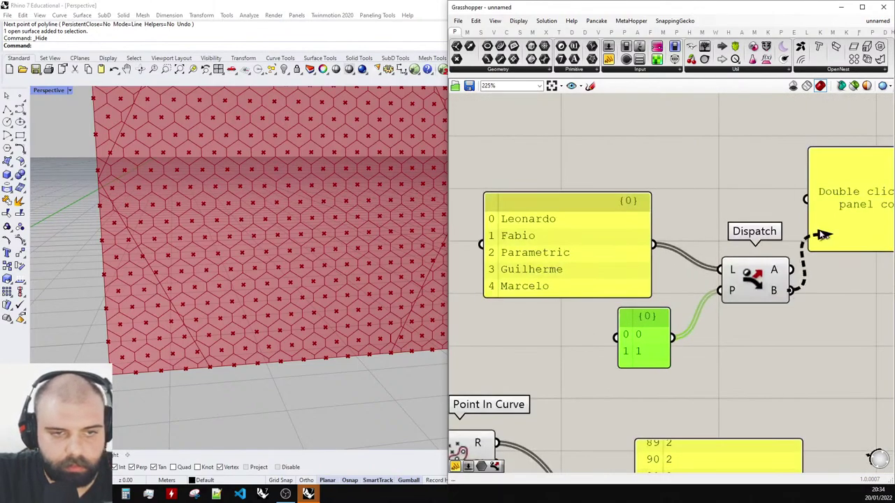
scroll(680, 235, down, 2)
scroll(680, 235, up, 1)
Duplicate the output panel and connect Dispatch's A output to the upper of the two panels.
drag(769, 210, 794, 207)
key(ctrl+c)
key(ctrl+v)
click(766, 156)
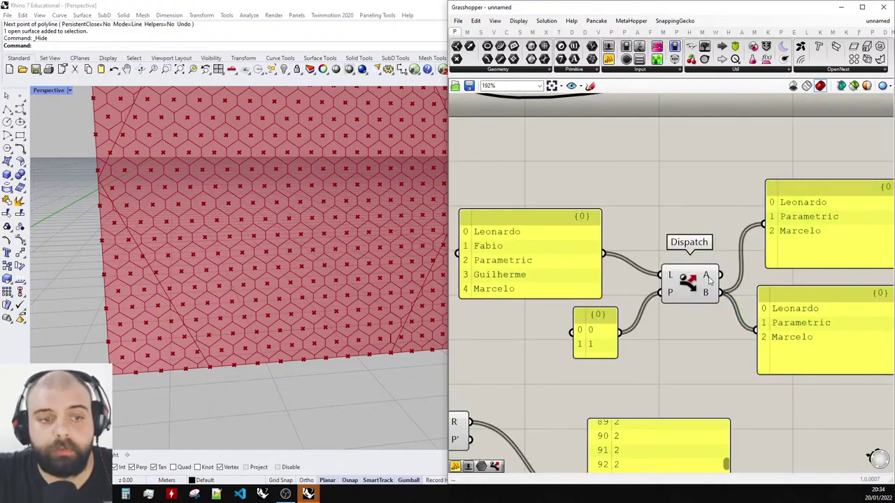
drag(720, 274, 777, 234)
click(735, 192)
scroll(609, 239, up, 3)
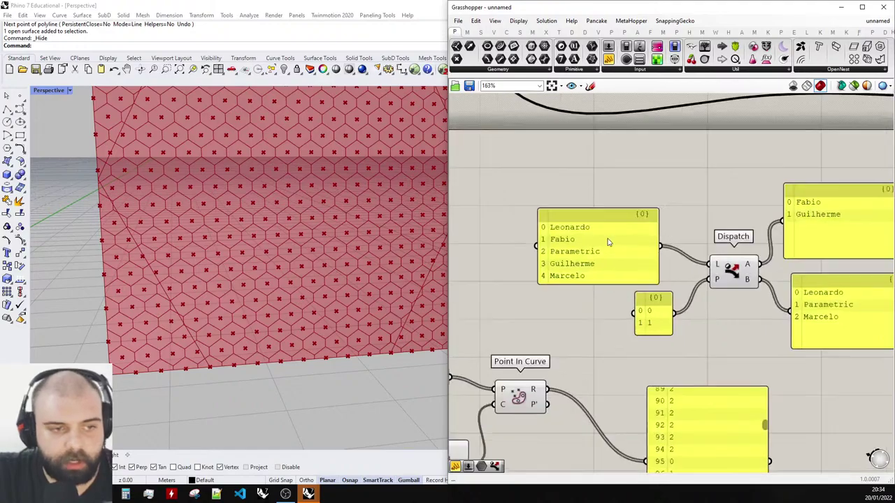
Compare the sample list and 0/1 pattern with the entries sorted into Dispatch's A and B output panels.
scroll(531, 234, down, 2)
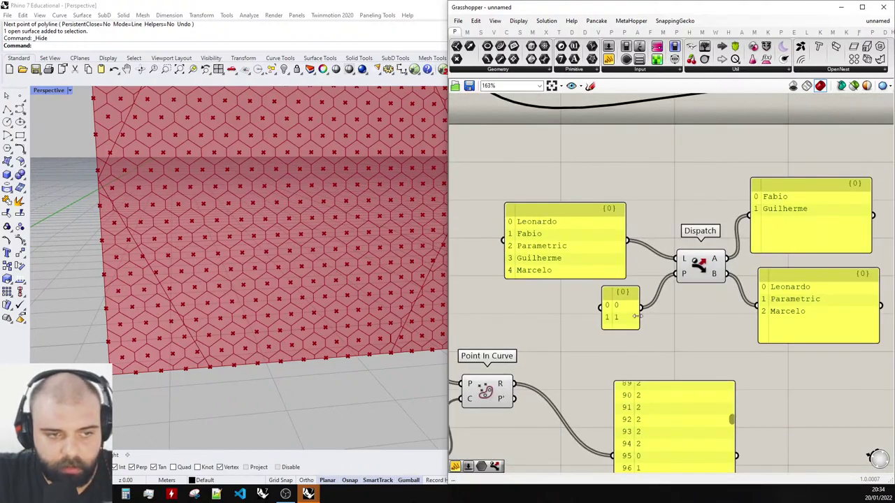
scroll(642, 312, up, 3)
scroll(592, 283, down, 3)
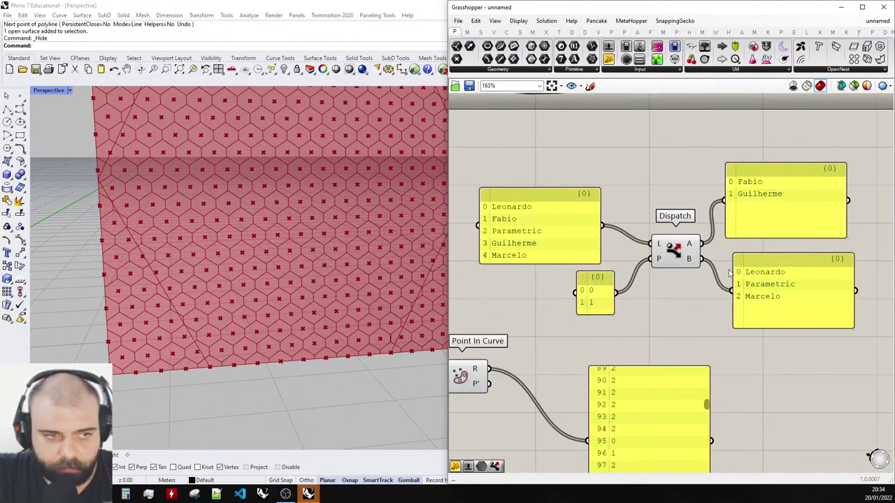
scroll(490, 216, up, 3)
scroll(492, 213, down, 3)
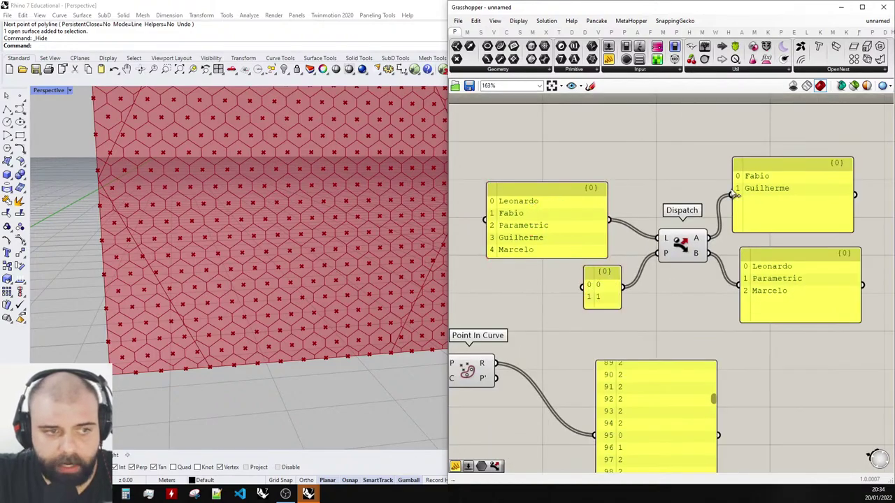
scroll(501, 237, up, 3)
scroll(531, 241, down, 3)
scroll(615, 248, up, 3)
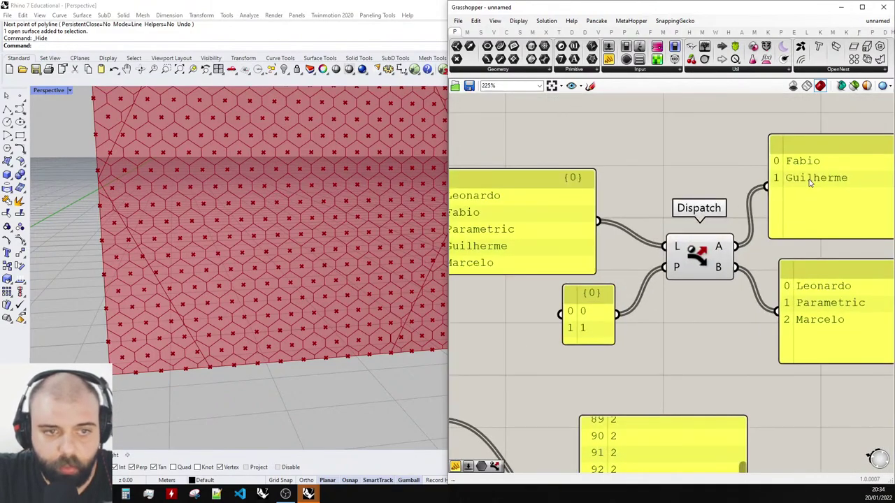
scroll(657, 254, down, 3)
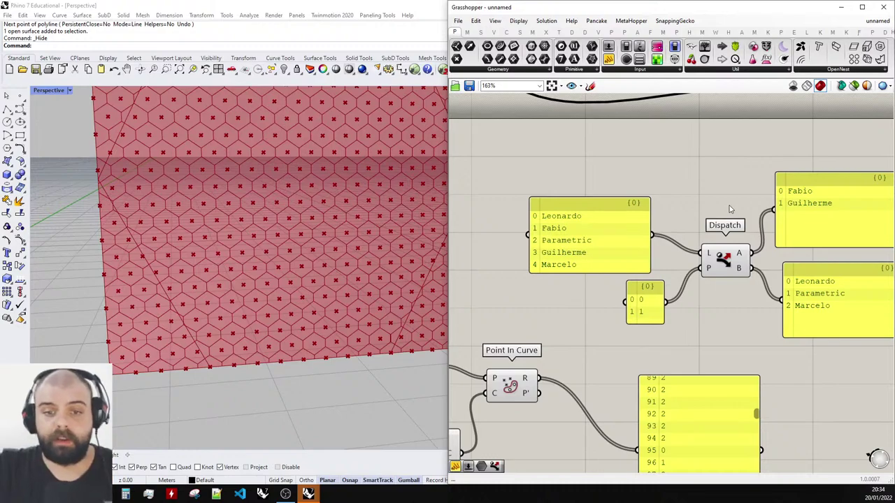
Delete the two output panels, the sample list panel and the 0/1 pattern panel around Dispatch.
scroll(729, 209, down, 3)
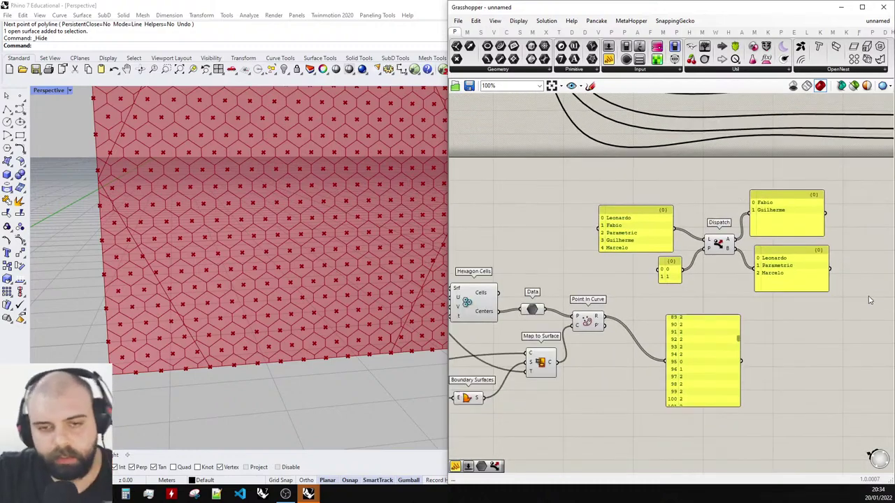
drag(874, 301, 794, 211)
scroll(743, 225, up, 3)
key(Delete)
drag(664, 330, 576, 232)
key(Delete)
Reposition the Point In Curve results panel below Dispatch.
scroll(738, 242, down, 1)
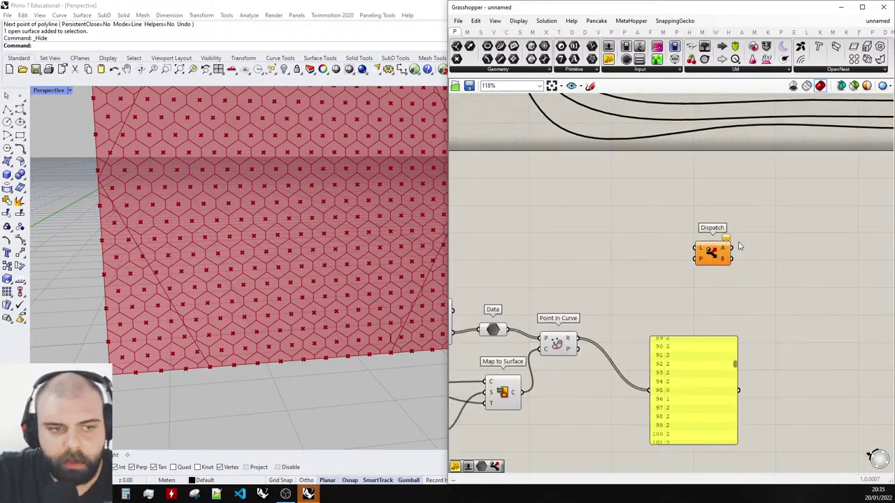
right_drag(738, 242, 763, 208)
scroll(704, 311, up, 1)
drag(708, 323, 727, 295)
scroll(744, 284, down, 2)
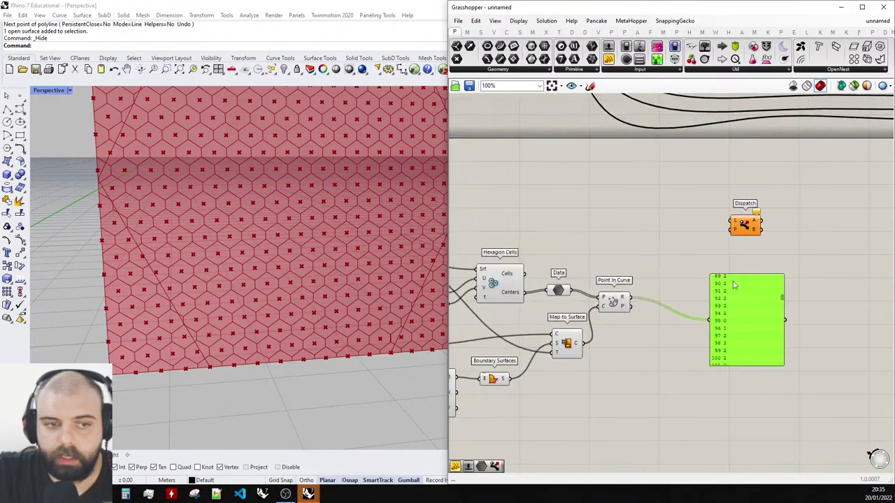
Raise Hexagon Cells above the Data parameter and connect its Cells output to Dispatch's L input.
click(680, 252)
scroll(679, 250, down, 1)
scroll(558, 263, up, 4)
scroll(677, 276, down, 3)
drag(568, 324, 489, 268)
drag(567, 285, 787, 210)
click(601, 259)
scroll(596, 259, up, 1)
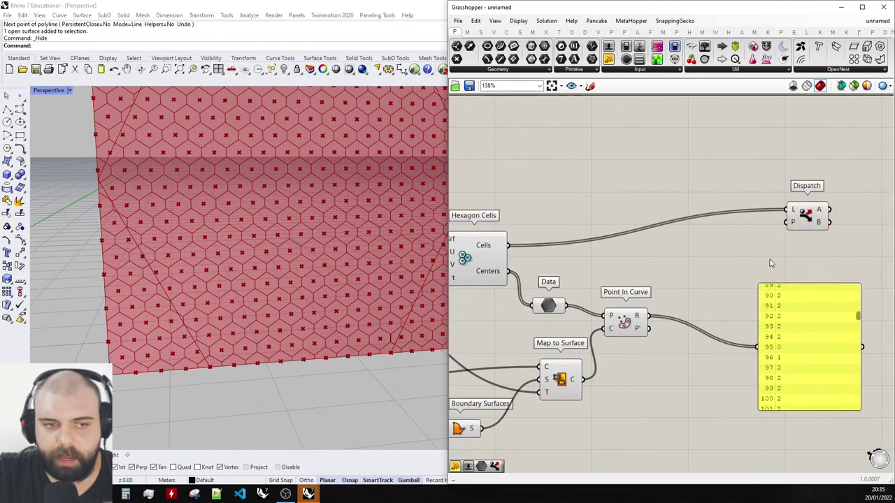
Shift the results panel slightly and connect Point In Curve's R output to Dispatch's P input.
right_drag(807, 345, 781, 331)
drag(781, 332, 761, 301)
scroll(730, 288, up, 3)
drag(565, 309, 788, 157)
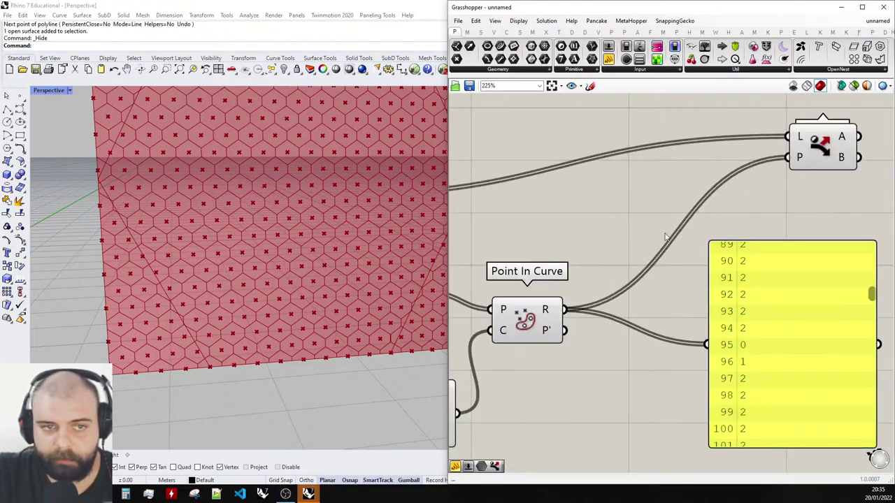
scroll(665, 238, down, 1)
Add a Data parameter and connect Dispatch's A output to it.
double_click(761, 189)
text(data)
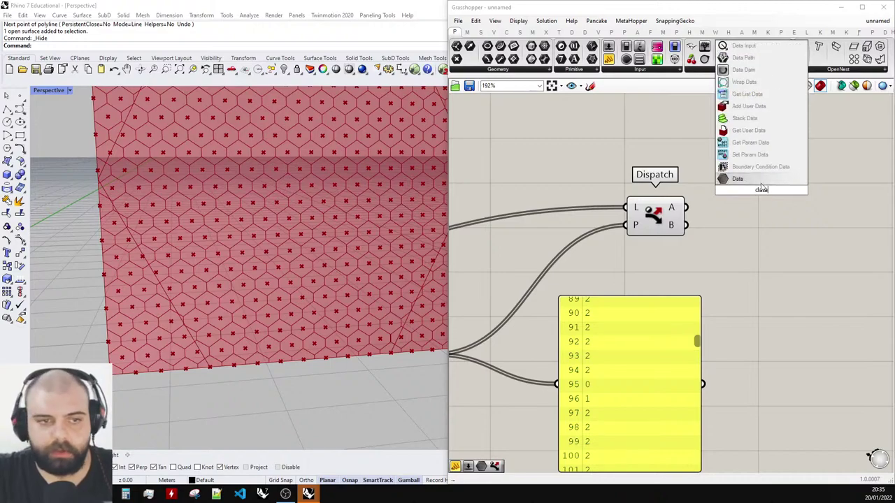
key(Return)
drag(685, 208, 739, 190)
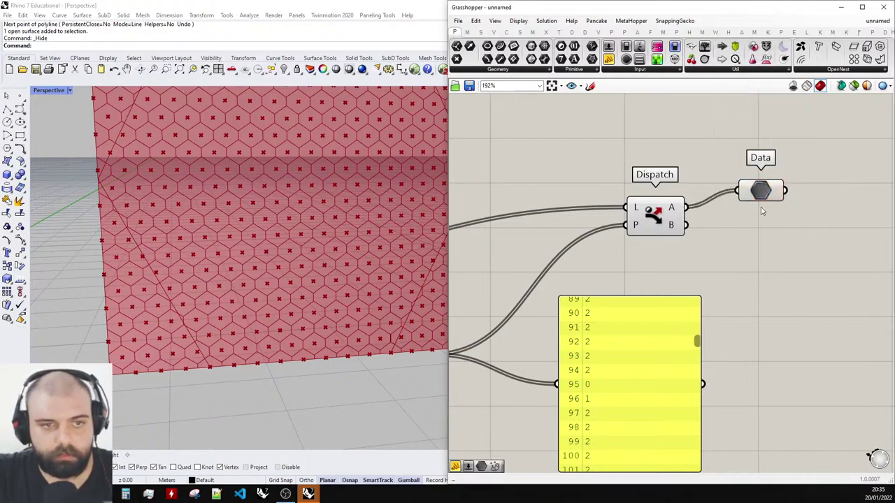
Add a second Data parameter below the first and connect Dispatch's B output to it.
double_click(762, 247)
text(data)
key(Return)
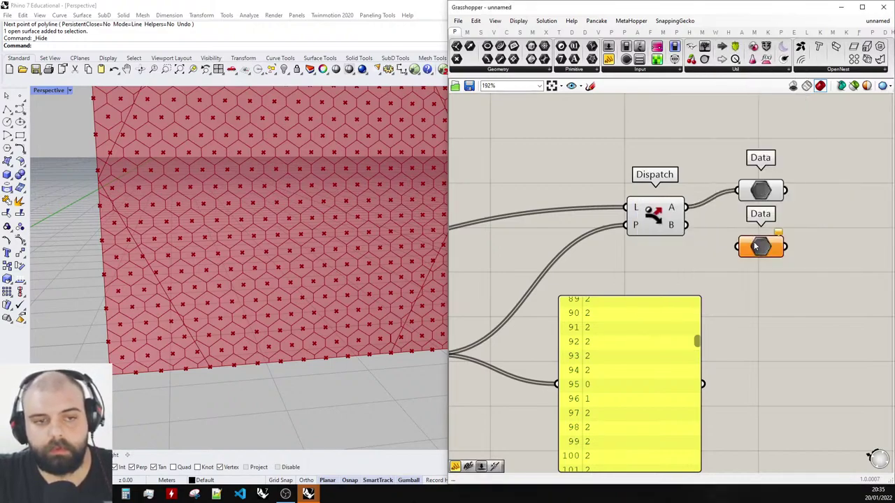
drag(757, 243, 757, 255)
drag(686, 225, 737, 259)
click(760, 298)
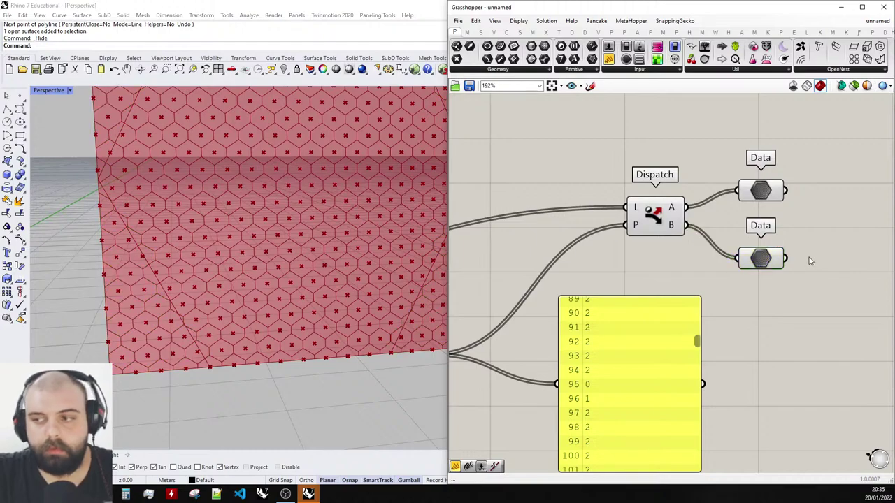
Highlight the A and B Data parameters in turn to inspect which hexagon cells each contains.
click(762, 189)
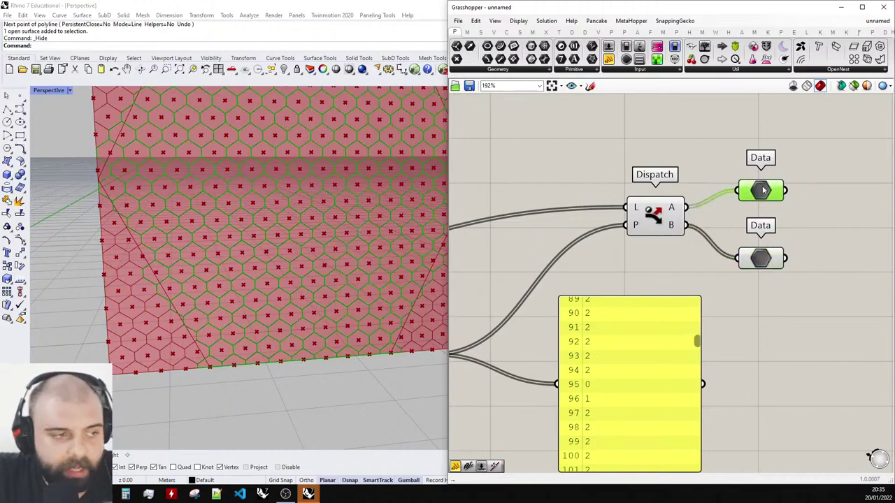
scroll(303, 349, down, 3)
right_drag(303, 350, 296, 332)
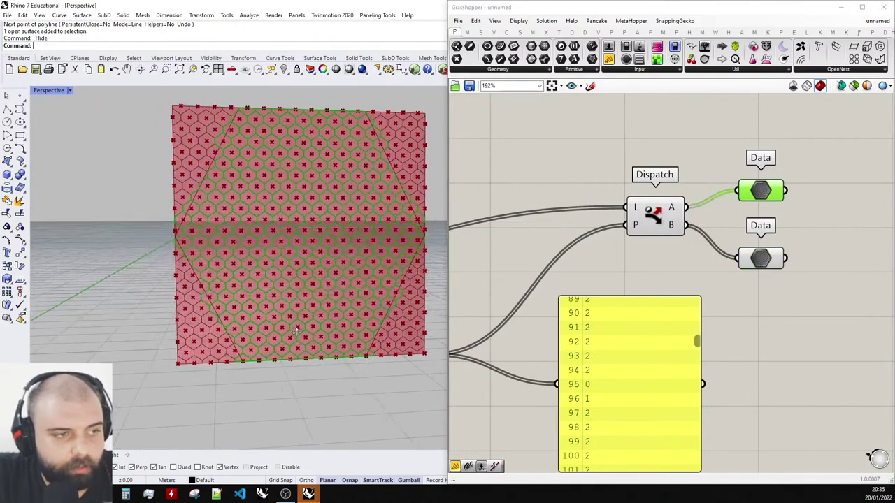
click(762, 259)
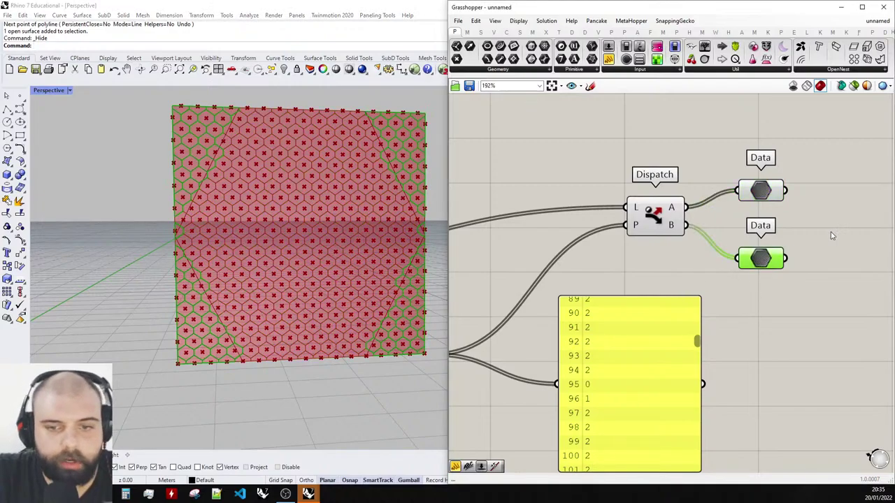
Hide the preview of every component except the two Data parameters fed by Dispatch.
scroll(832, 235, down, 5)
drag(783, 374, 525, 223)
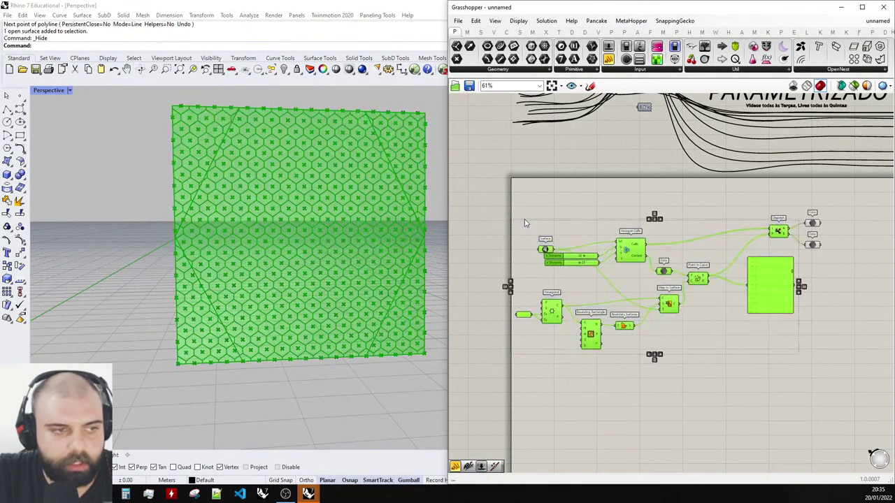
middle_click(525, 223)
click(554, 191)
click(607, 212)
scroll(827, 226, up, 5)
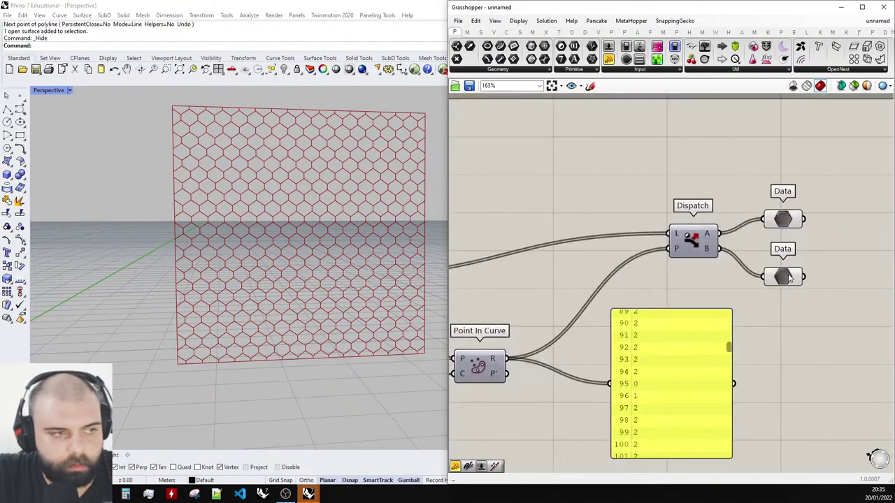
Highlight the A and B Data parameters in turn and hide the preview of the B one.
click(787, 220)
click(788, 278)
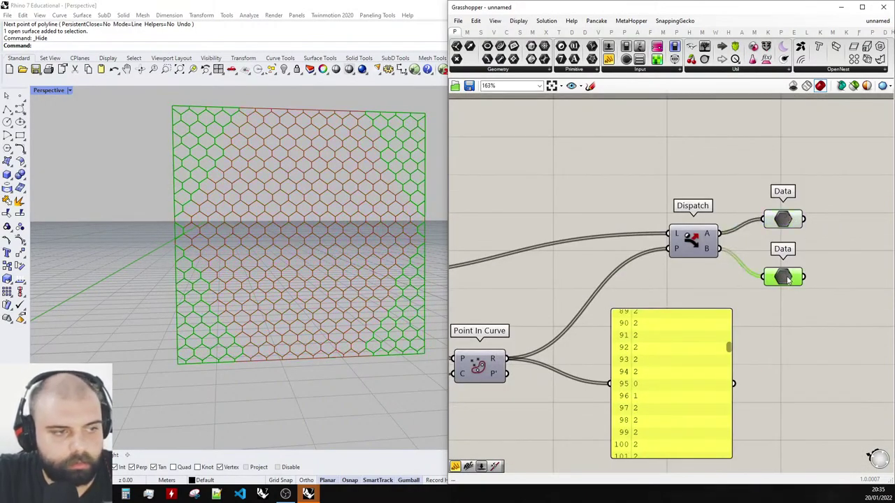
middle_click(793, 280)
click(828, 247)
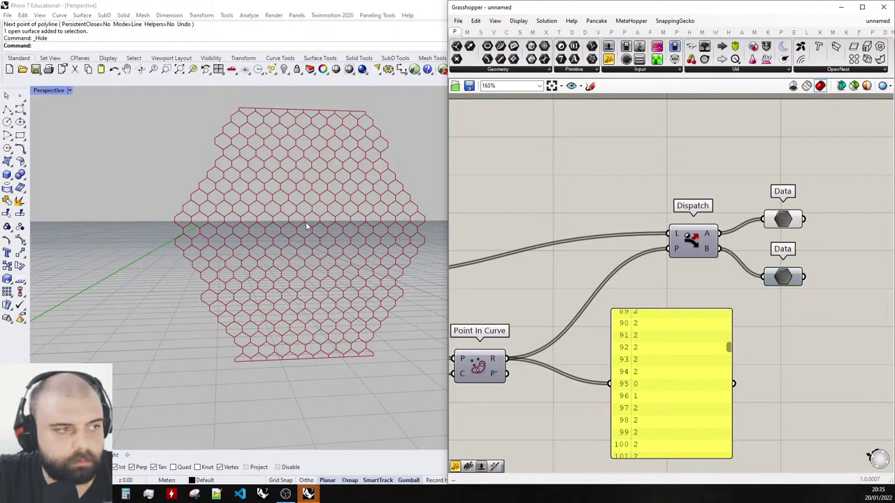
Show the B Data parameter's preview and hide the A Data parameter's, isolating the cells outside the large hexagon.
click(780, 219)
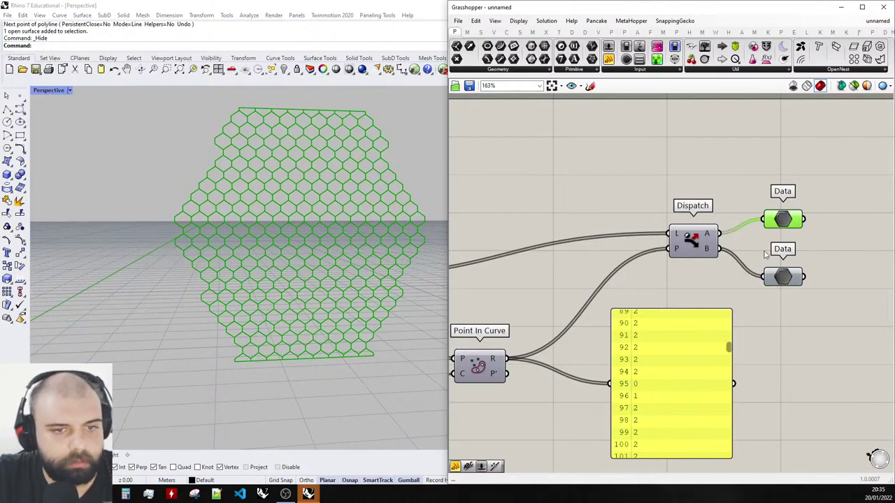
middle_click(789, 277)
click(801, 260)
click(779, 222)
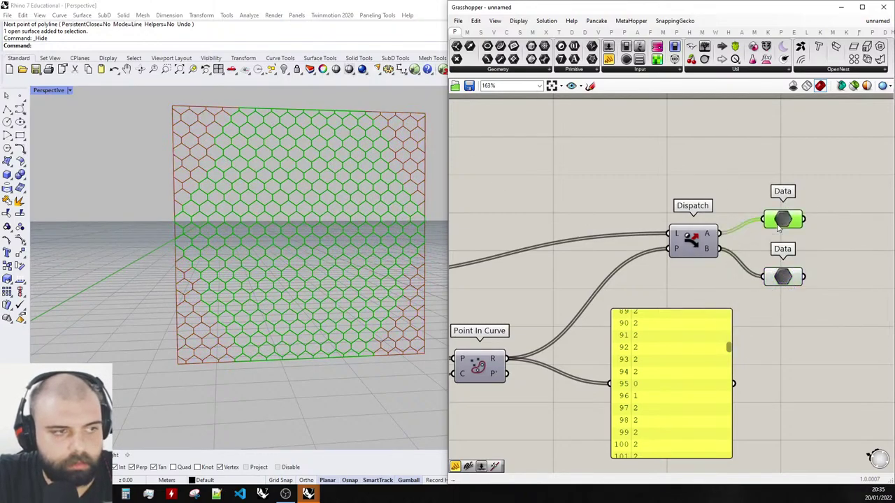
middle_click(779, 225)
click(802, 203)
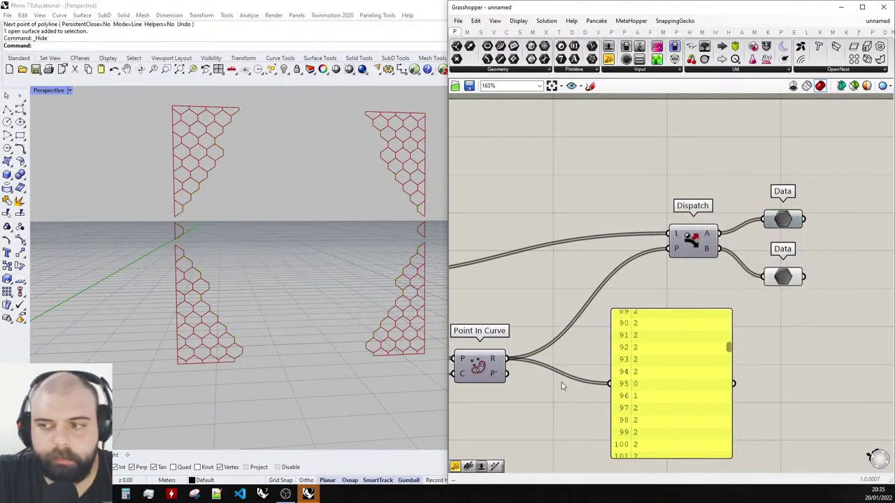
Enable the preview of the A Data parameter and hide the B one, leaving only the inner hexagon cells displayed.
middle_click(785, 222)
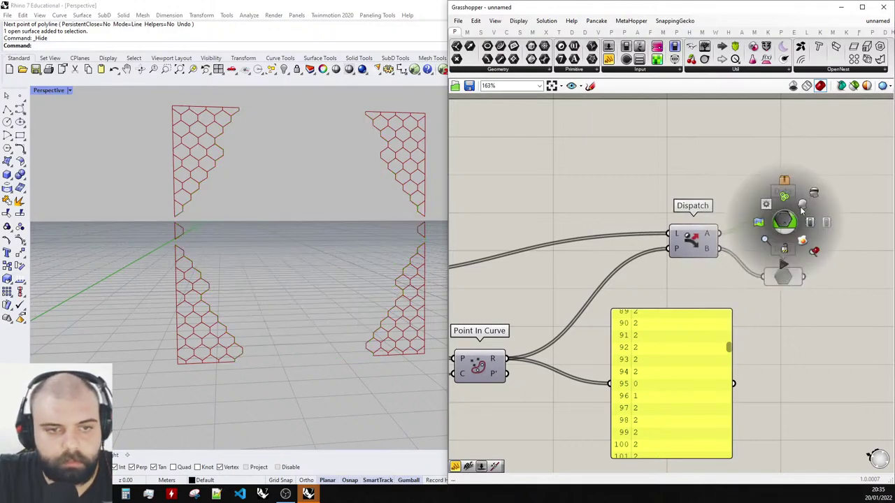
click(800, 203)
click(761, 305)
middle_click(781, 278)
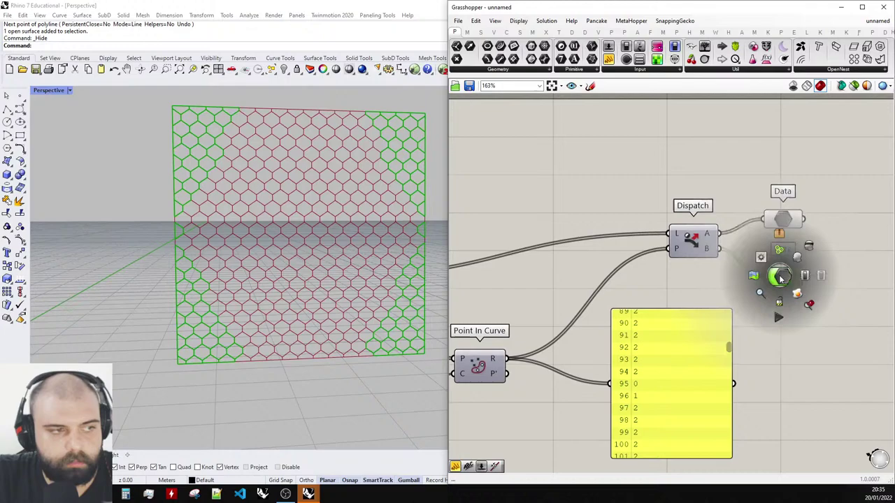
click(797, 245)
click(807, 305)
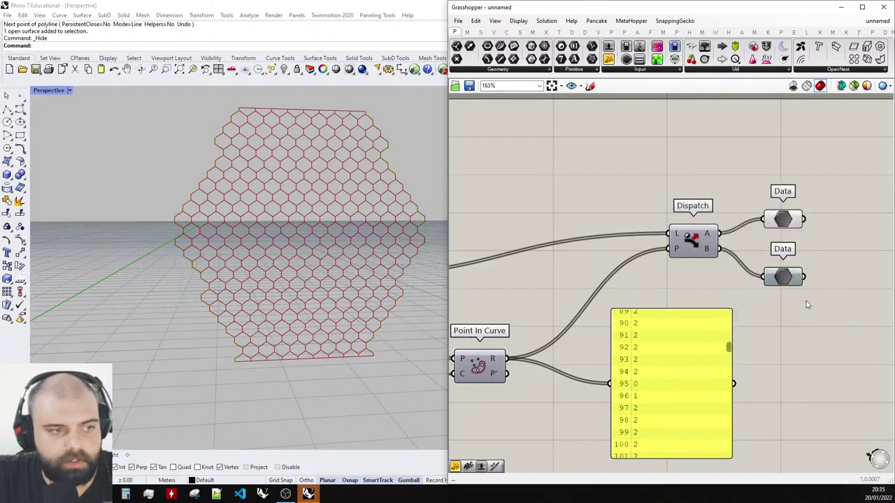
Examine the filtered hexagon pattern, especially the cells along its upper edge, together with the Dispatch part of the definition.
right_drag(422, 273, 278, 245)
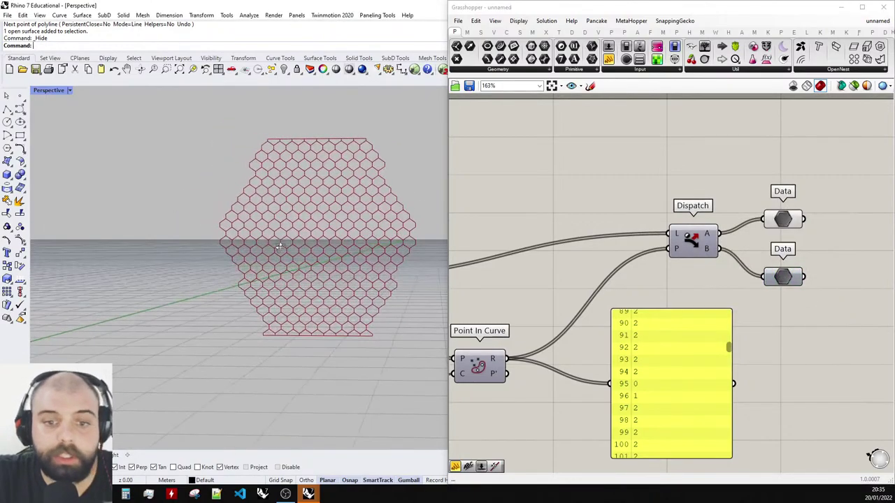
scroll(763, 188, down, 3)
click(814, 189)
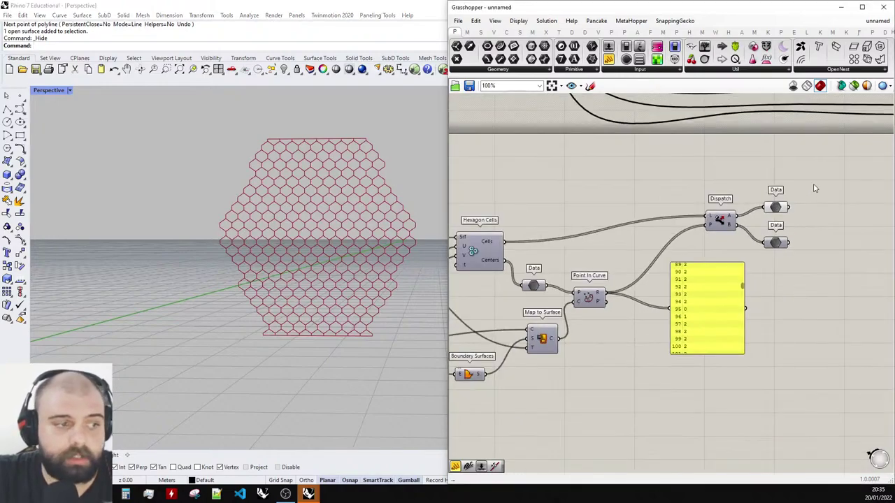
scroll(692, 248, up, 3)
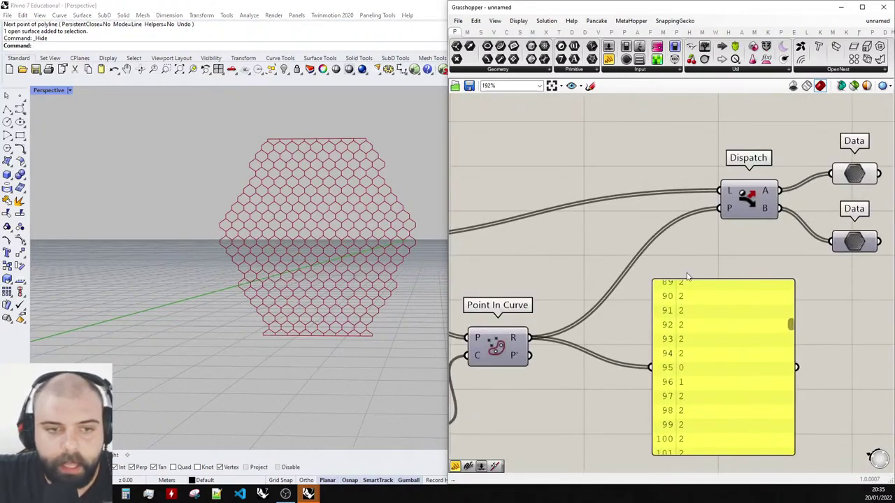
click(678, 326)
scroll(758, 244, down, 3)
click(761, 249)
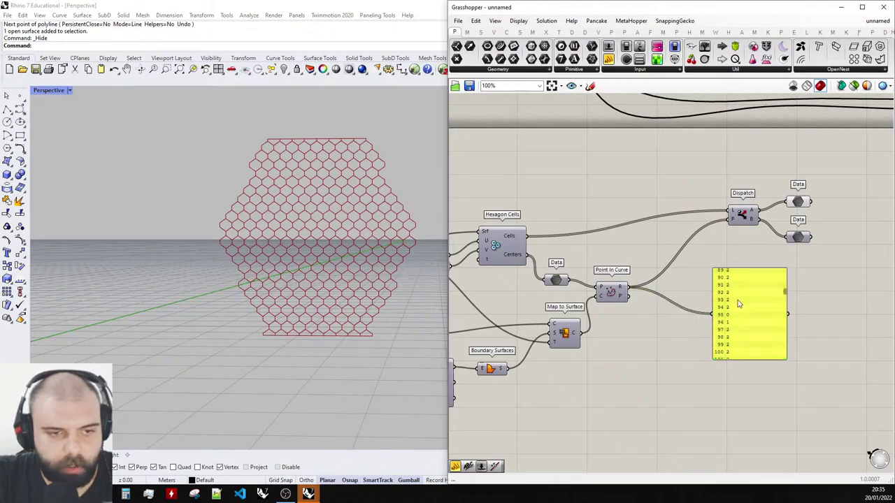
scroll(738, 304, up, 2)
scroll(272, 147, up, 5)
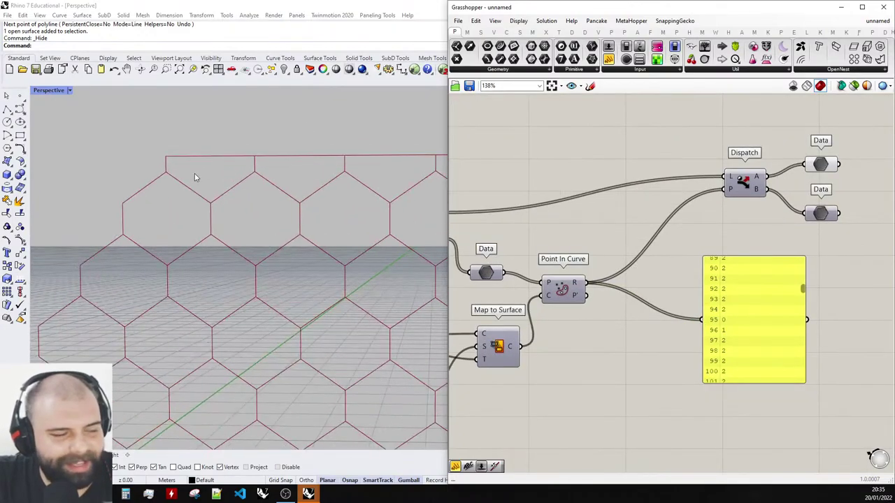
scroll(194, 176, down, 4)
scroll(181, 178, up, 3)
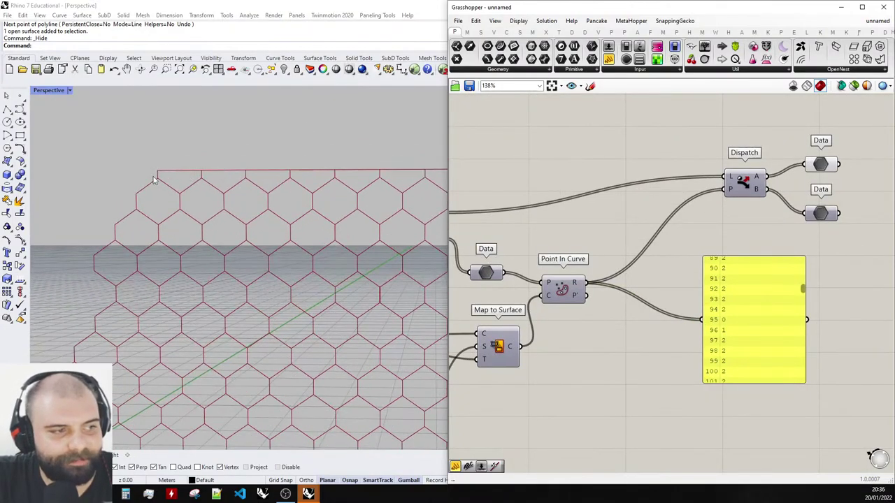
scroll(143, 177, down, 1)
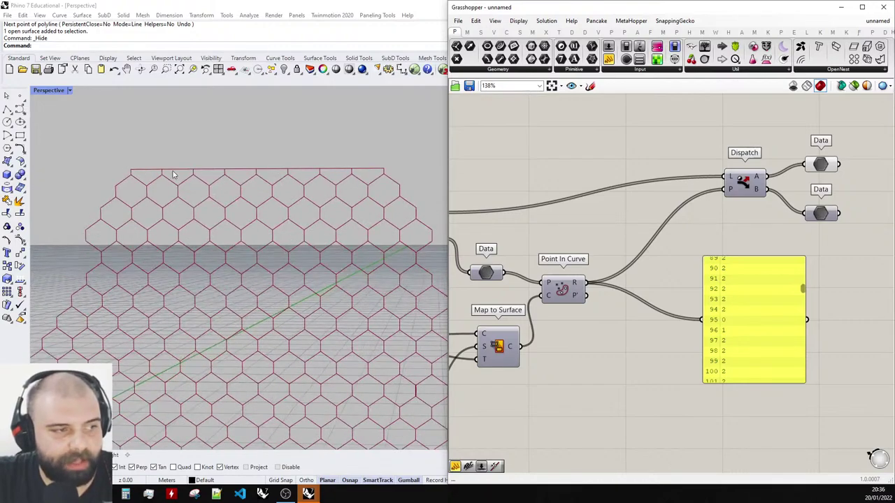
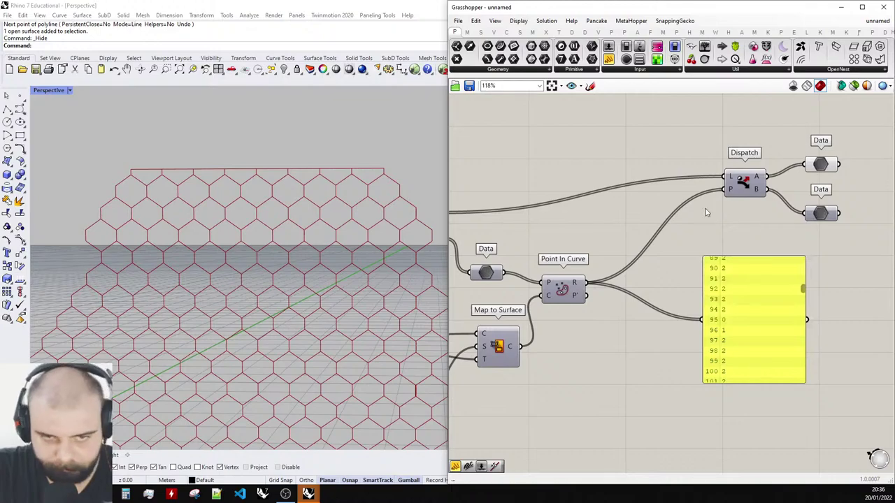
Move Dispatch and its two Data parameters together closer to Point In Curve.
scroll(706, 206, down, 2)
drag(858, 273, 713, 199)
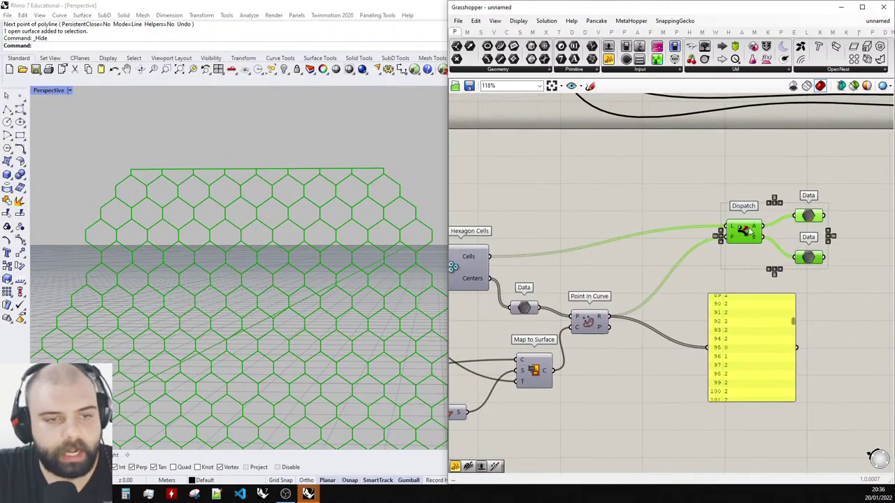
drag(751, 232, 684, 239)
click(672, 282)
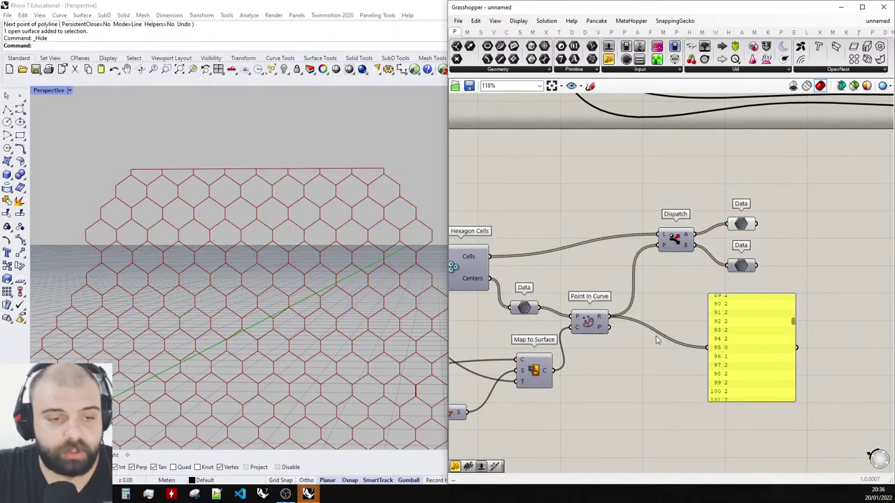
Check the pattern values reaching Dispatch's P input and move the results panel closer to Point In Curve.
scroll(771, 327, up, 5)
scroll(774, 301, down, 4)
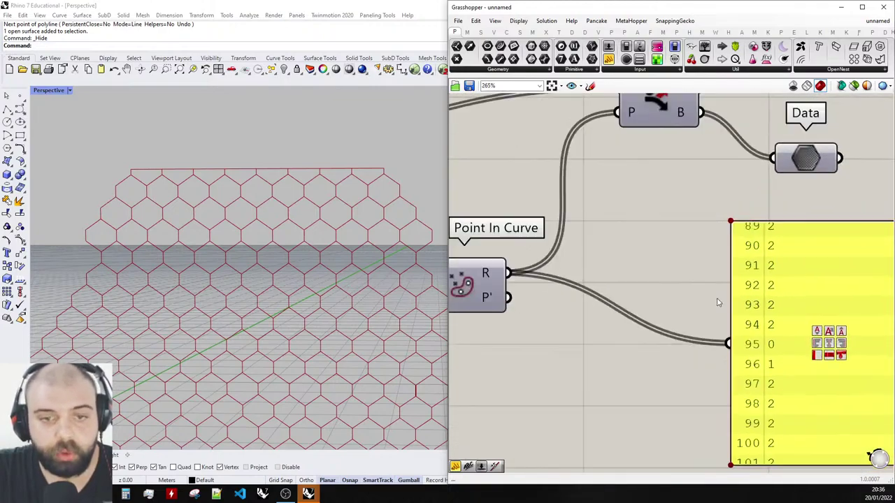
click(775, 288)
scroll(673, 200, up, 4)
mouse_move(673, 201)
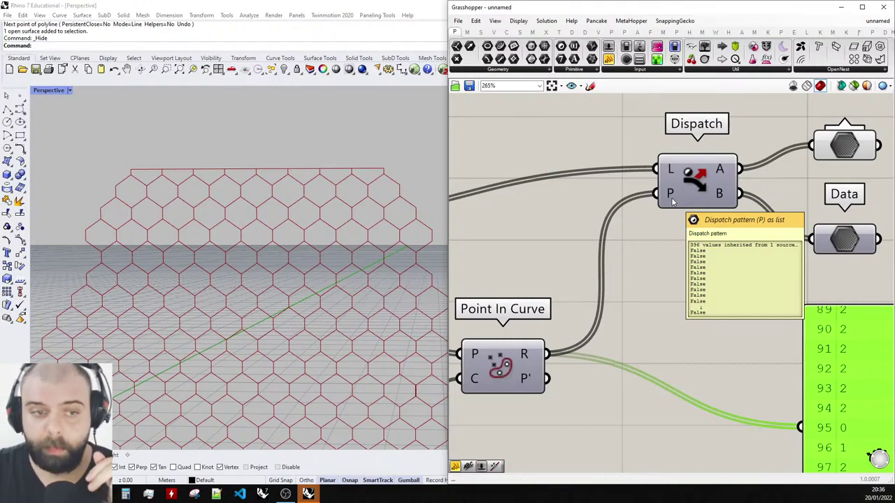
scroll(605, 203, down, 5)
drag(723, 296, 643, 284)
Examine the Point In Curve results in the panel, from the first entries through the 58 to 69 range.
scroll(622, 262, up, 3)
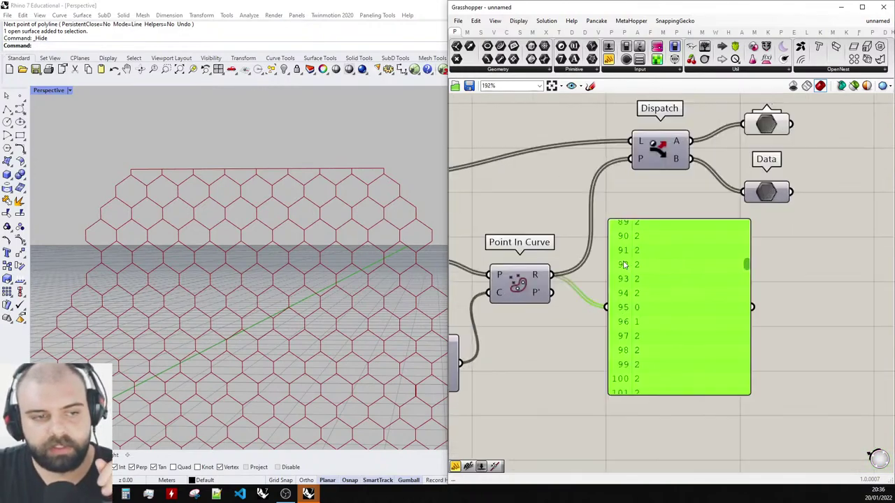
scroll(599, 263, up, 3)
scroll(801, 274, down, 2)
drag(836, 268, 832, 215)
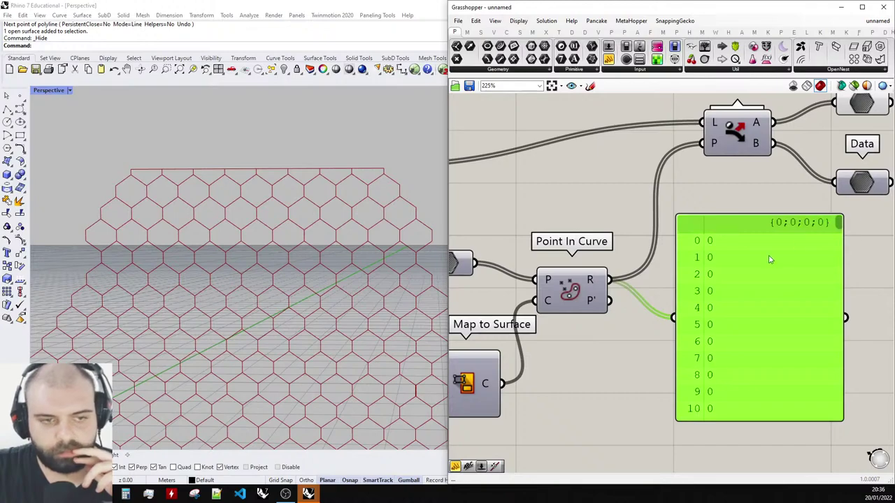
scroll(734, 252, up, 3)
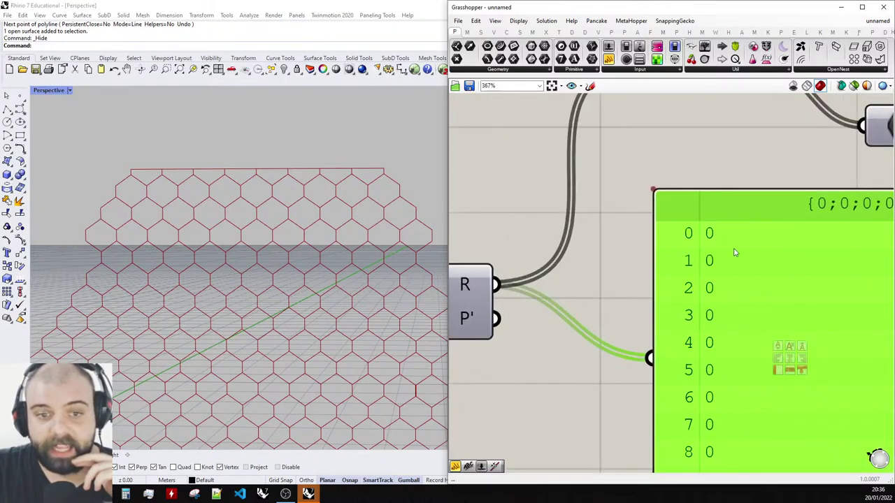
scroll(715, 236, up, 3)
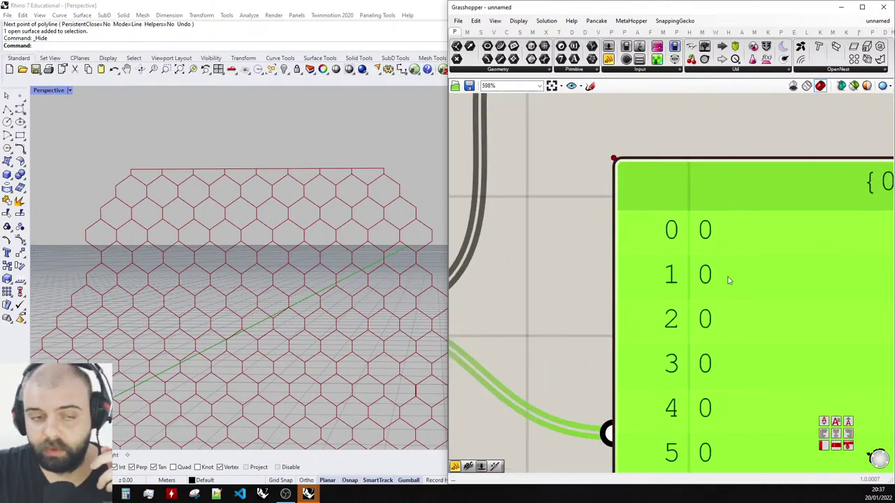
scroll(728, 280, down, 5)
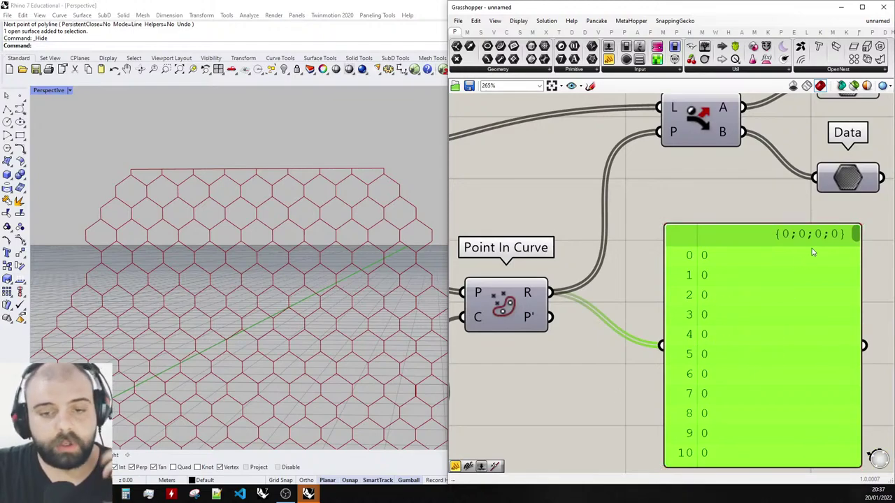
scroll(848, 208, down, 4)
scroll(857, 248, up, 4)
drag(845, 199, 848, 235)
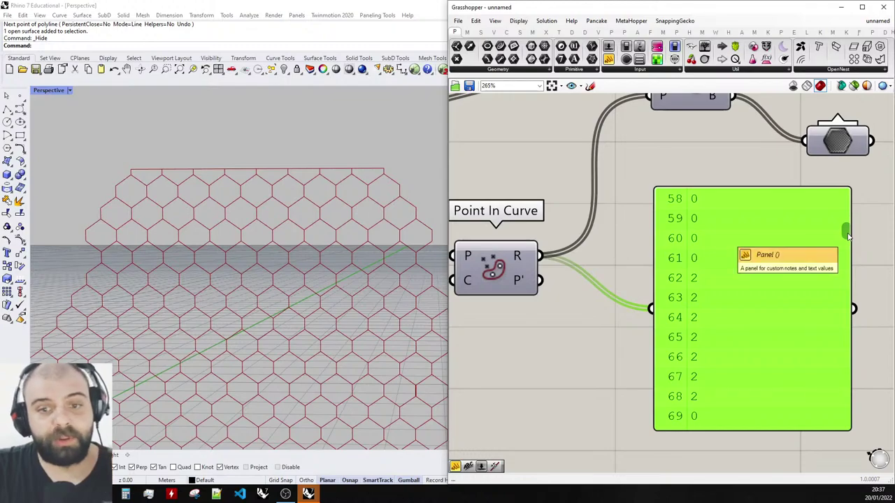
scroll(783, 272, down, 3)
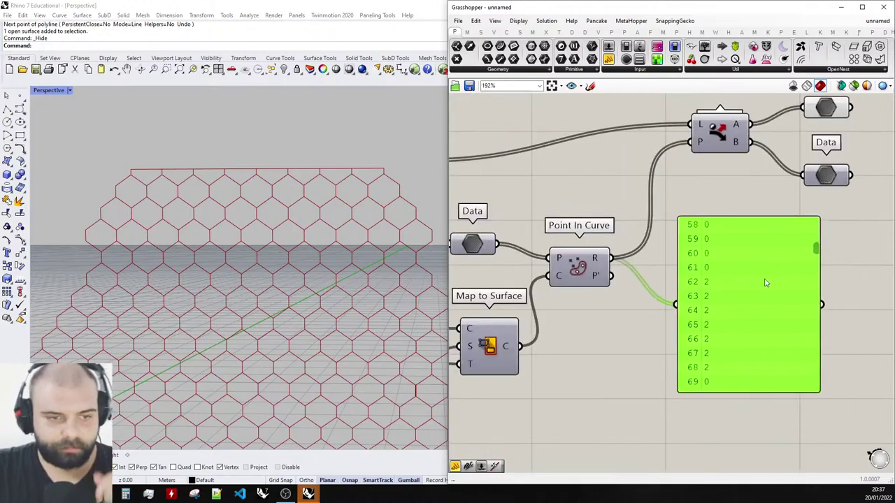
Add a Boolean parameter above the results panel and connect Point In Curve's R output to it.
double_click(702, 208)
text(boolea)
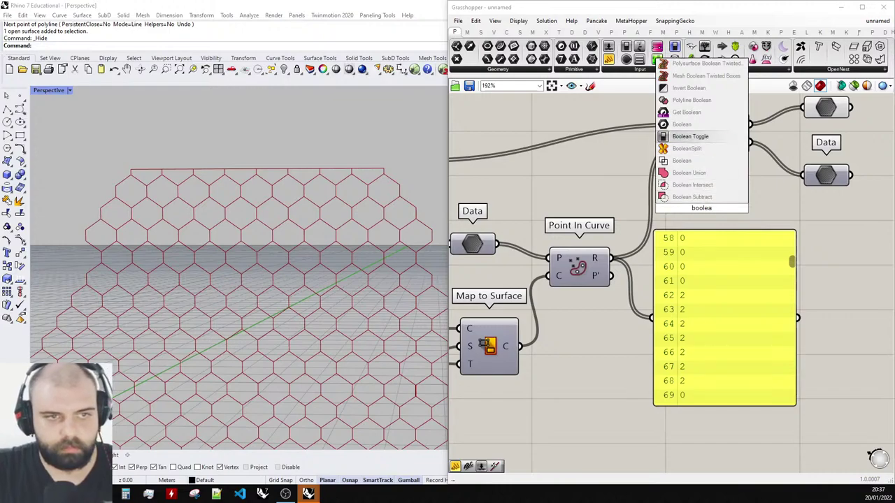
click(690, 136)
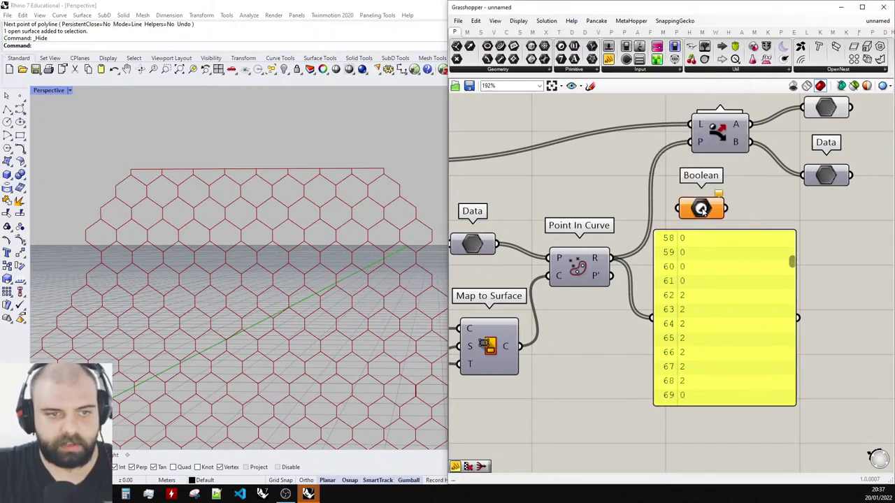
drag(612, 258, 677, 209)
Duplicate the results panel beside the original and connect the Boolean parameter's output to the copy to compare both lists.
click(699, 274)
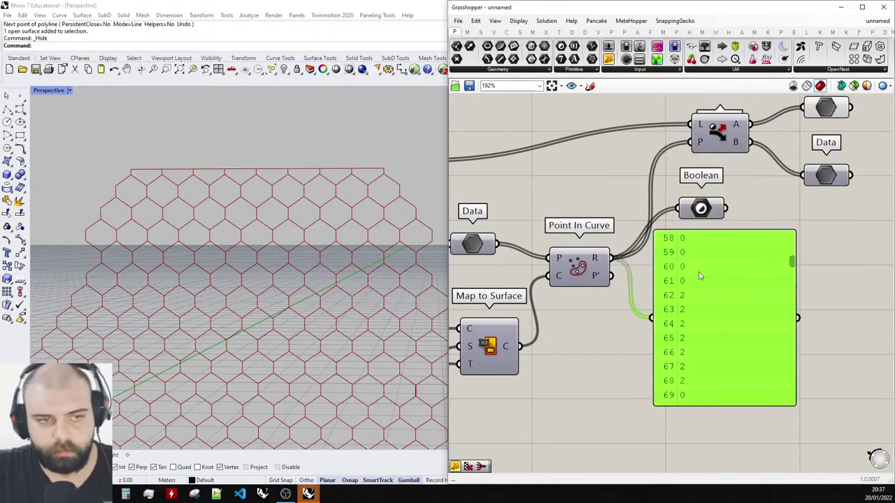
right_drag(892, 286, 745, 283)
alt+drag(586, 299, 745, 295)
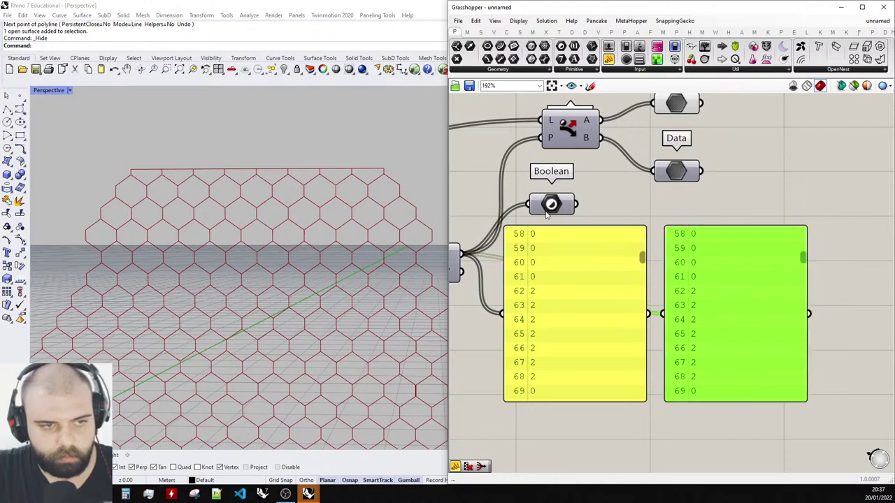
drag(575, 205, 665, 312)
scroll(584, 325, up, 2)
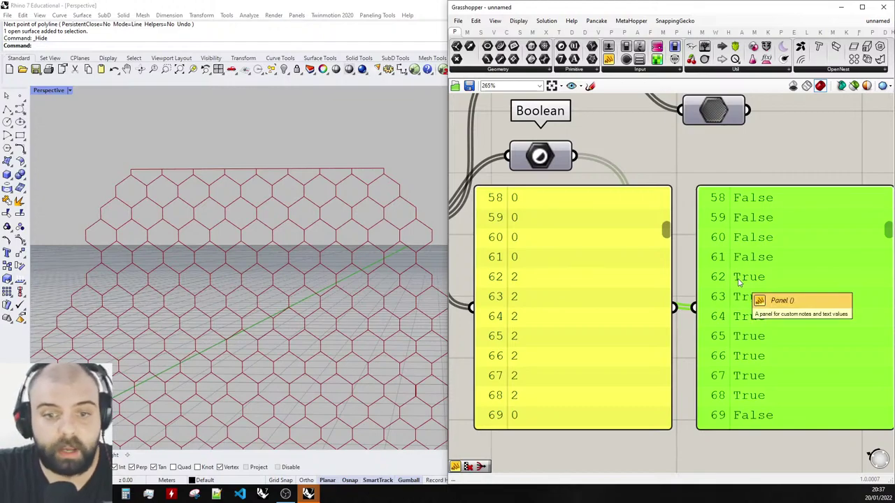
scroll(783, 307, down, 3)
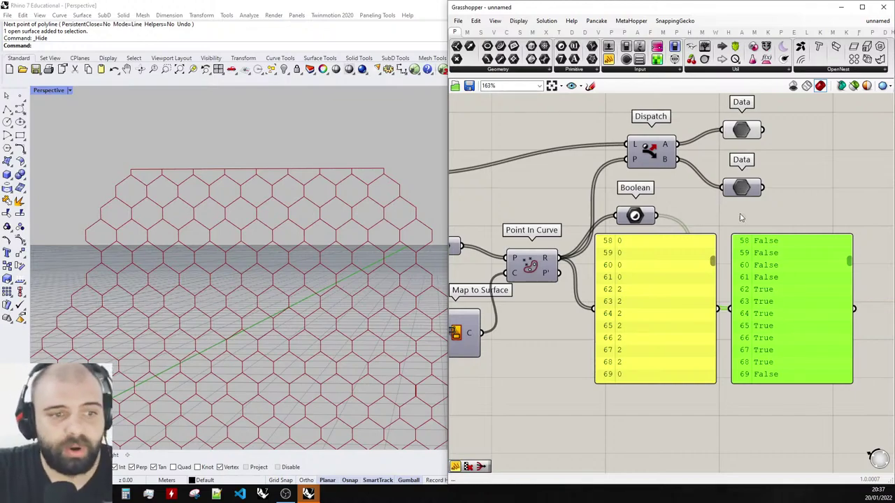
Review Point In Curve's R and P' outputs and the results panel, including its entries around 132 to 143.
scroll(789, 223, down, 2)
scroll(742, 217, up, 2)
scroll(790, 237, down, 2)
scroll(668, 261, up, 4)
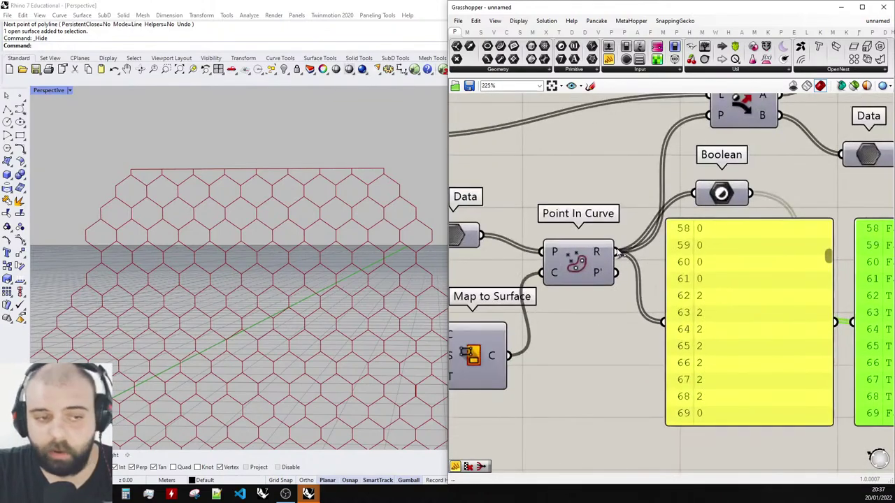
scroll(534, 232, down, 4)
scroll(647, 259, up, 5)
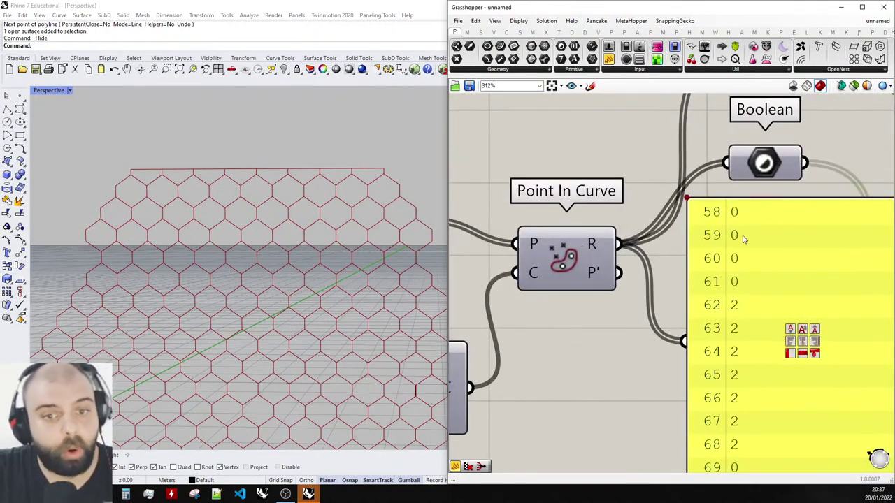
scroll(598, 252, down, 2)
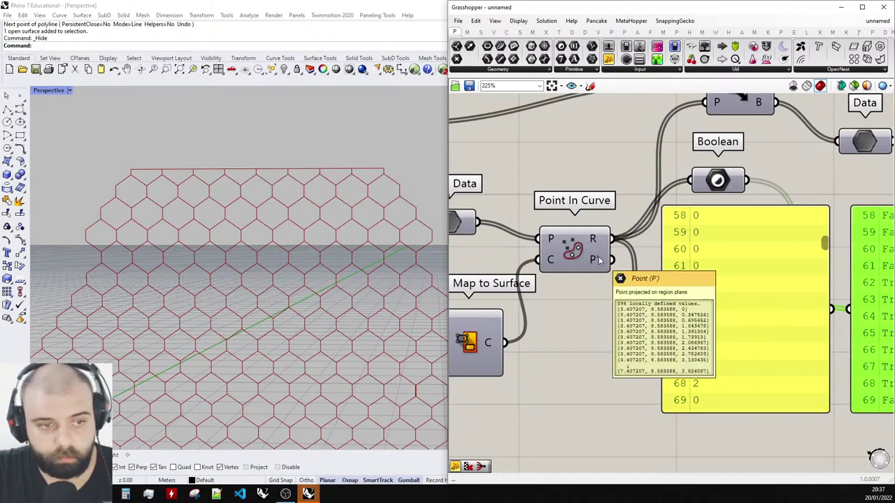
click(579, 260)
click(583, 285)
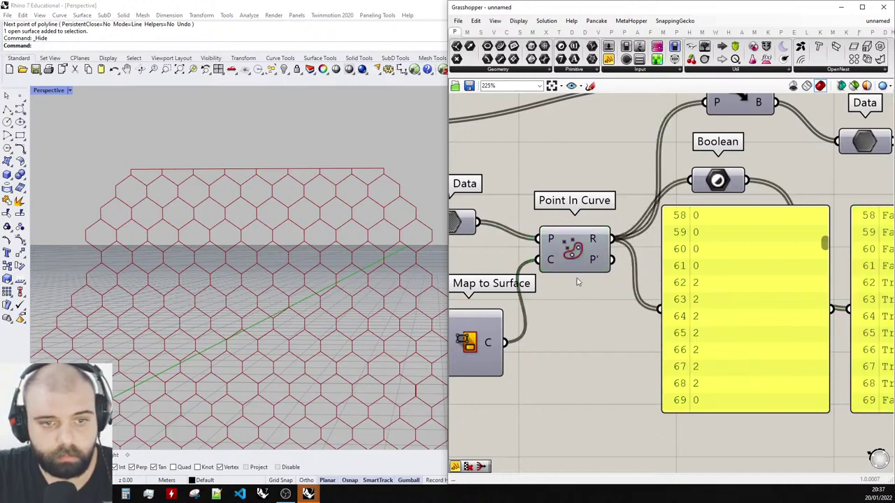
scroll(580, 282, down, 1)
scroll(639, 244, up, 1)
mouse_move(570, 255)
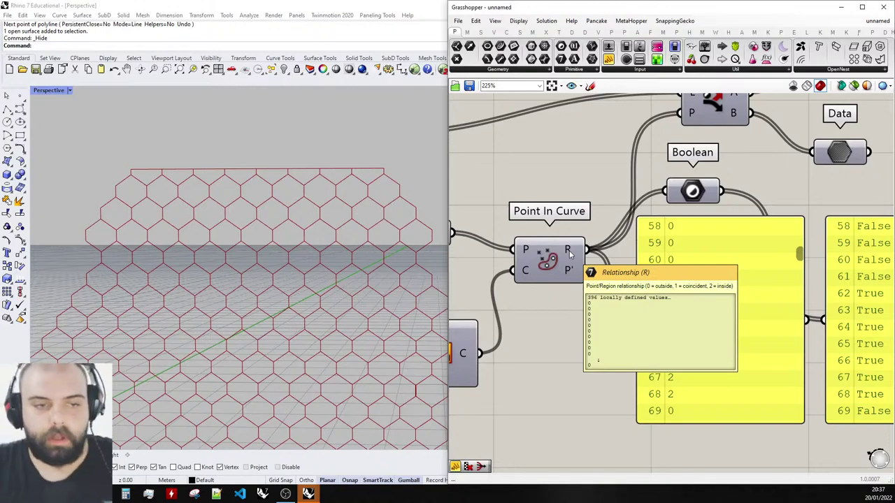
scroll(734, 241, down, 1)
scroll(776, 260, up, 2)
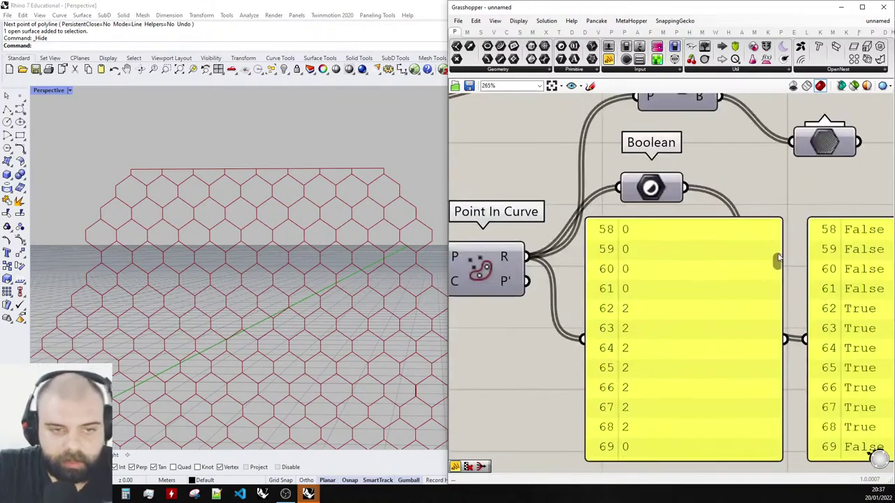
drag(777, 262, 799, 308)
scroll(799, 308, down, 4)
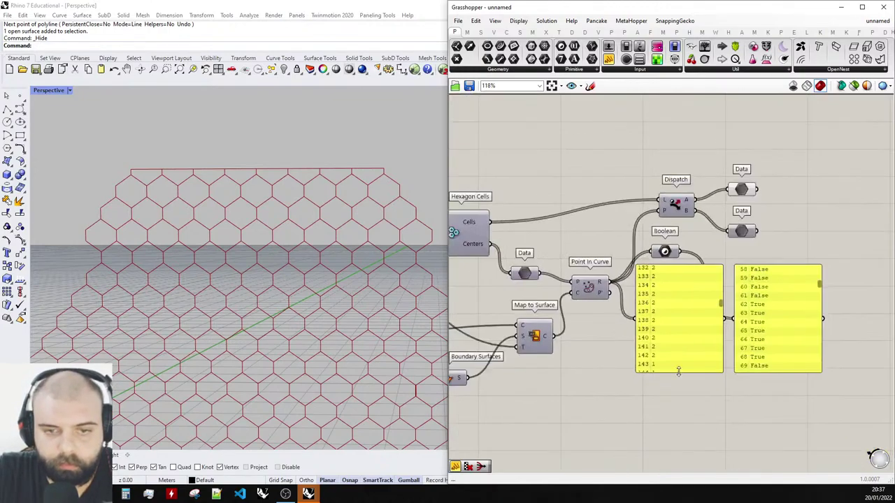
Delete both comparison panels and the Boolean parameter attached to Point In Curve.
drag(747, 353, 687, 333)
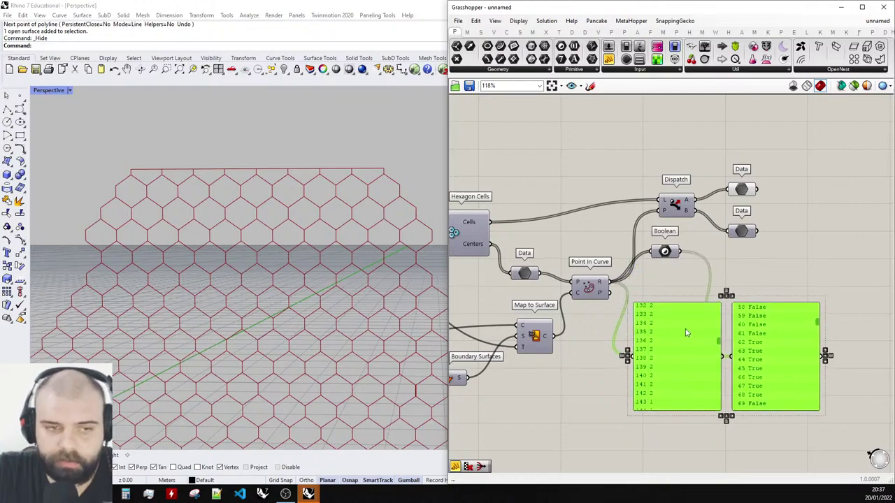
click(684, 281)
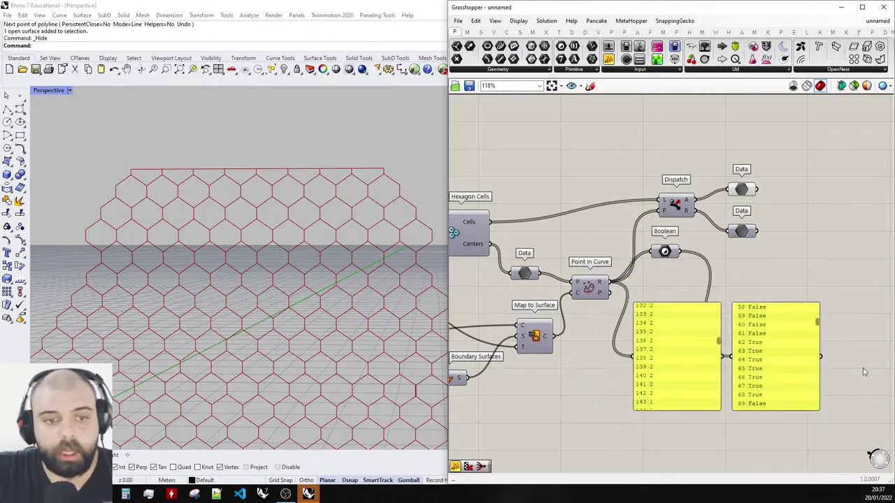
drag(863, 368, 667, 280)
key(Delete)
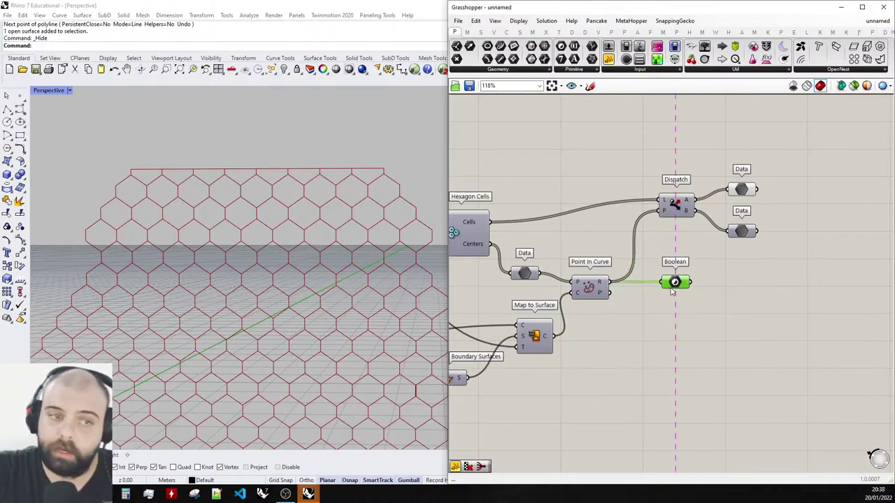
key(Delete)
Add a Sift Pattern component directly below Dispatch.
double_click(680, 253)
text(sift)
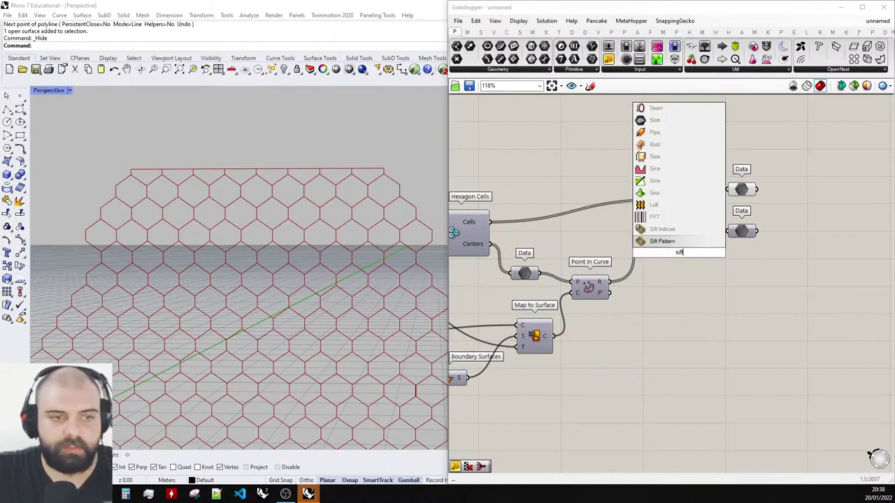
click(676, 241)
scroll(689, 209, down, 1)
scroll(608, 208, up, 4)
scroll(695, 243, down, 2)
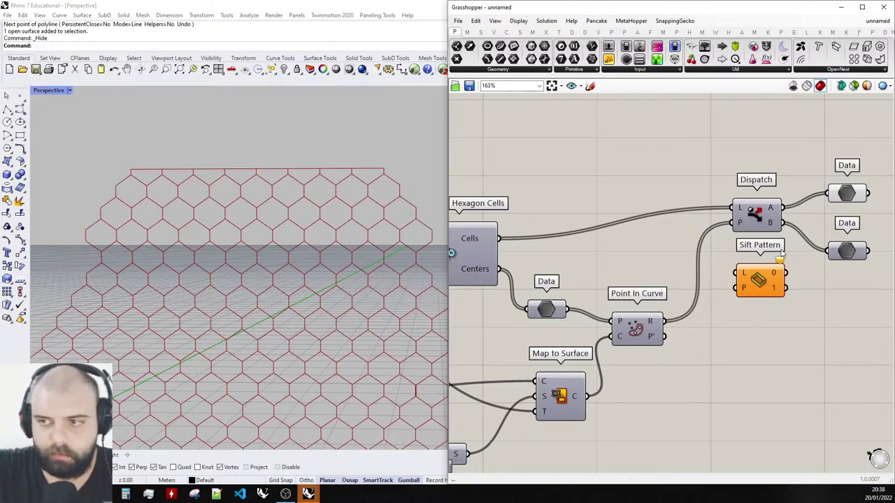
mouse_move(746, 289)
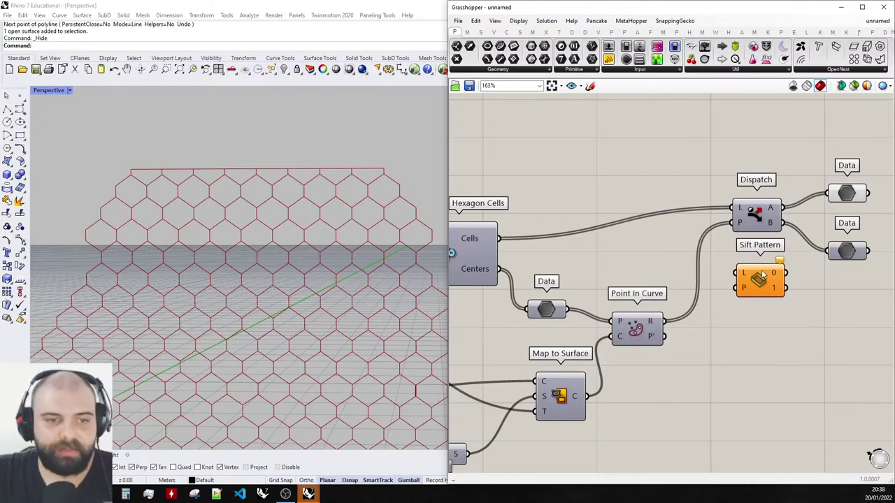
scroll(715, 284, down, 2)
scroll(667, 258, up, 2)
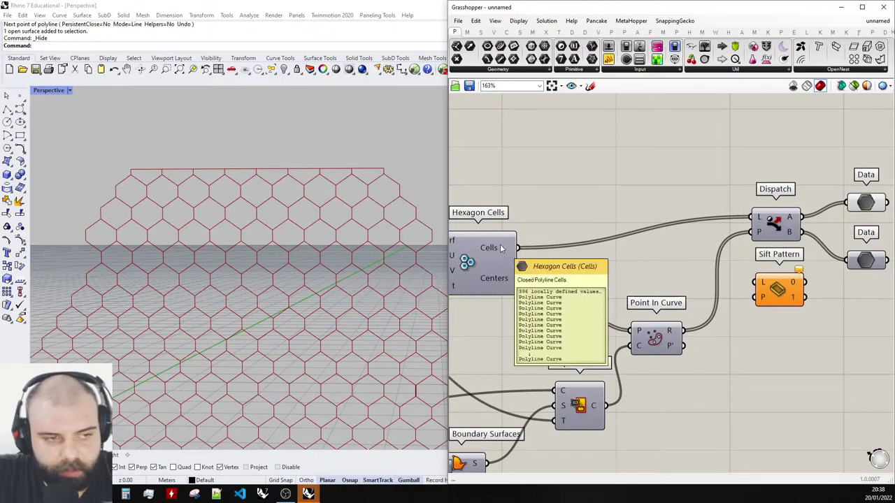
Connect Hexagon Cells' Cells output to Sift Pattern's L input and Point In Curve's R output to its P input.
drag(517, 248, 755, 283)
scroll(777, 336, up, 2)
drag(624, 328, 741, 273)
scroll(699, 269, down, 3)
scroll(697, 262, up, 3)
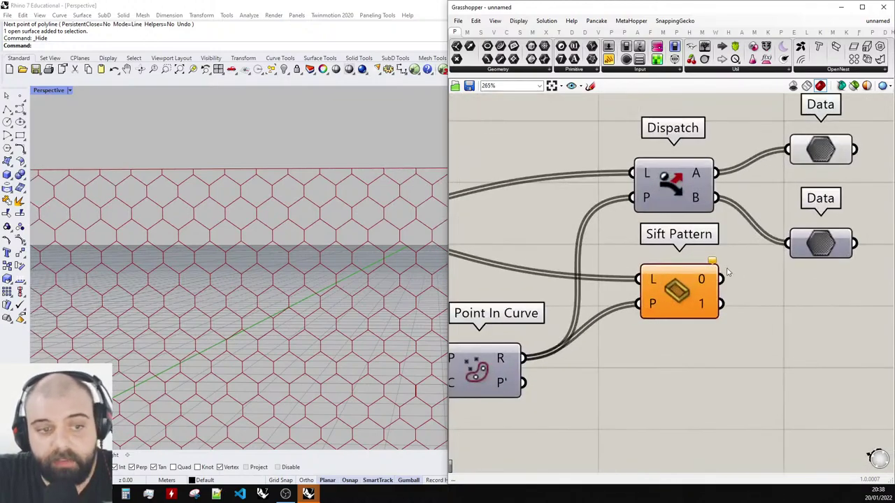
Shift Sift Pattern slightly and add a third output, 2, to it.
drag(681, 288, 666, 283)
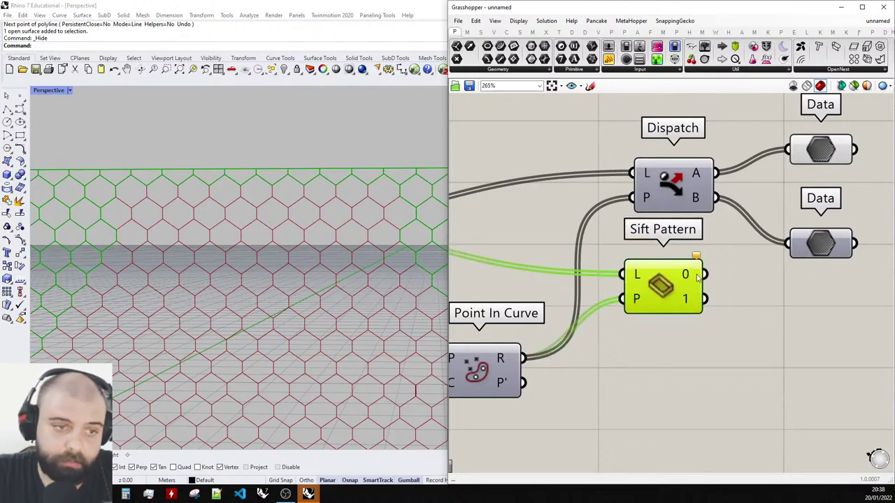
click(743, 263)
scroll(743, 264, up, 3)
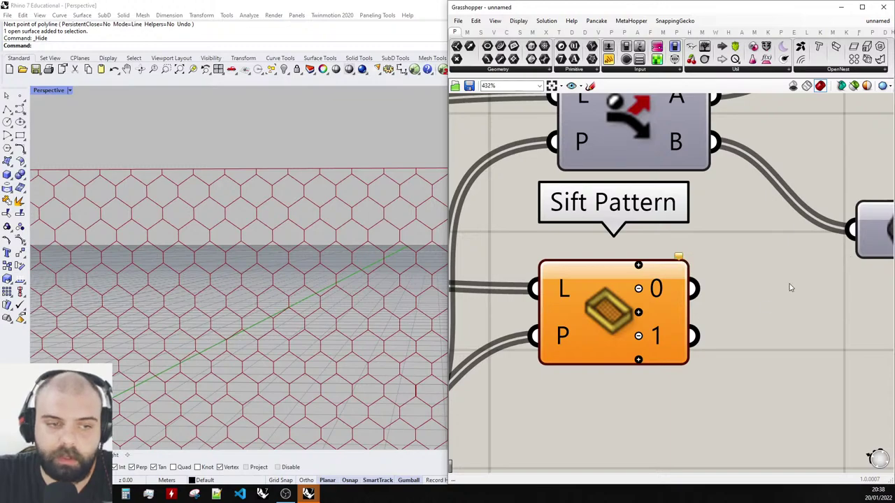
scroll(789, 285, down, 3)
scroll(697, 310, up, 4)
scroll(656, 313, down, 4)
scroll(692, 315, up, 4)
click(691, 315)
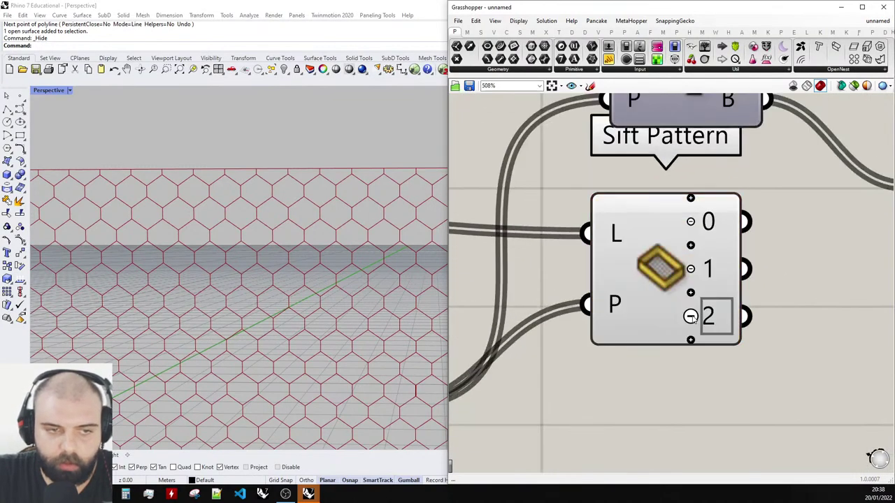
Add a Data parameter beside Sift Pattern, connected to output 2 and aligned with that output.
scroll(633, 318, down, 5)
right_click(732, 312)
click(727, 305)
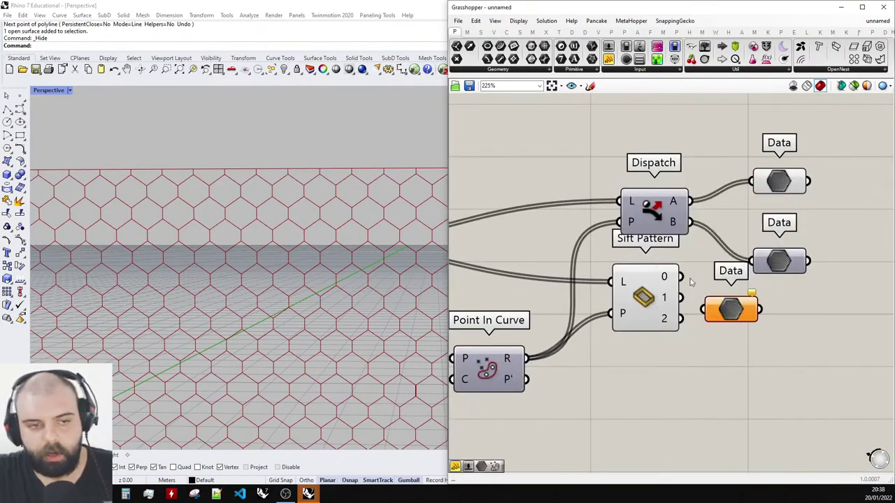
drag(680, 277, 709, 300)
drag(651, 302, 747, 314)
click(736, 303)
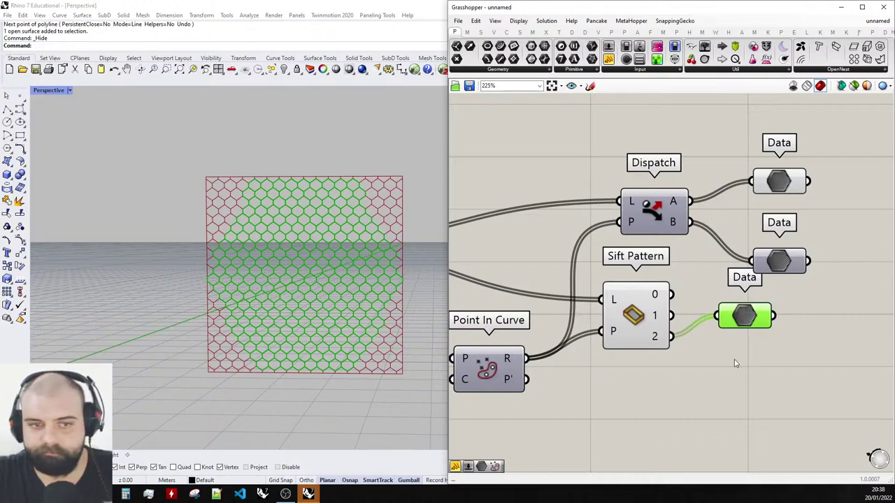
drag(745, 317, 749, 337)
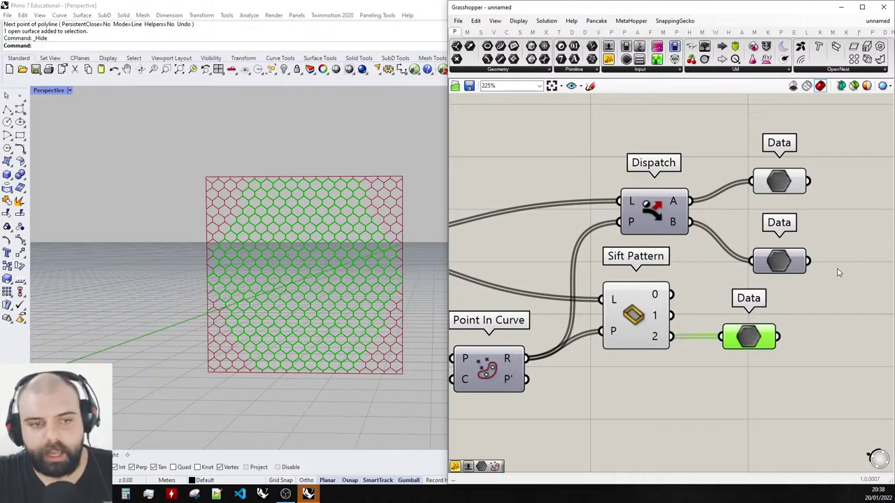
Delete Dispatch together with the two Data parameters attached to its A and B outputs.
drag(838, 272, 615, 183)
drag(675, 217, 627, 178)
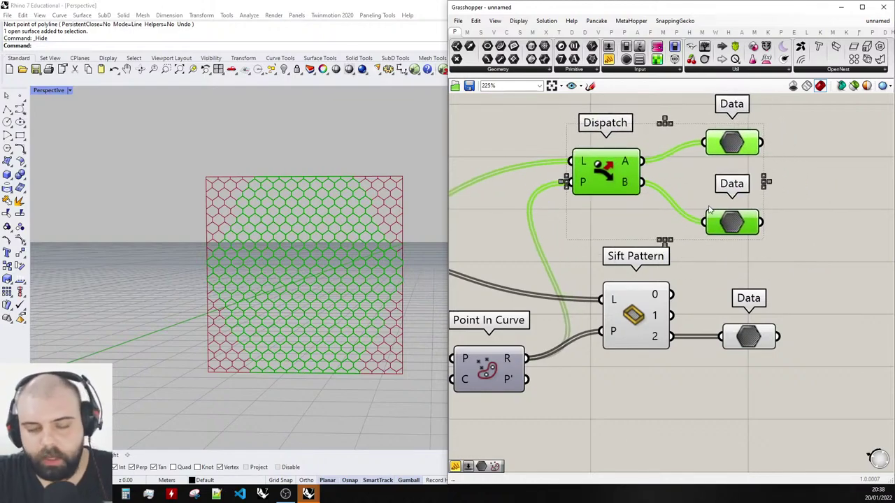
scroll(711, 211, down, 3)
key(Delete)
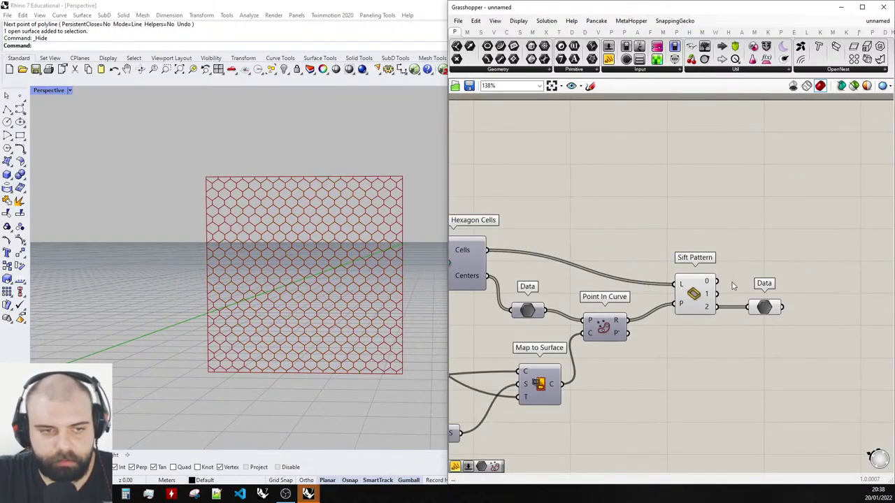
Disable Sift Pattern's preview and move it with its Data parameter up, above Point In Curve.
drag(722, 349, 633, 252)
middle_click(659, 224)
click(691, 193)
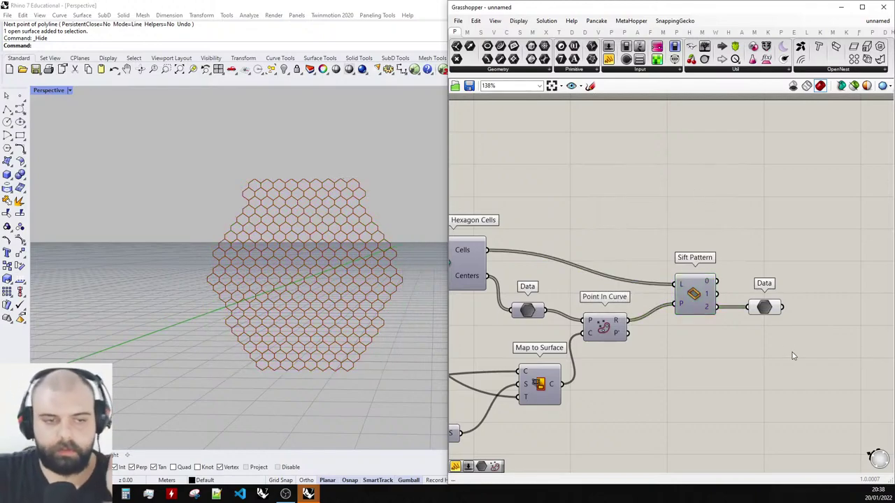
drag(794, 355, 702, 245)
click(734, 171)
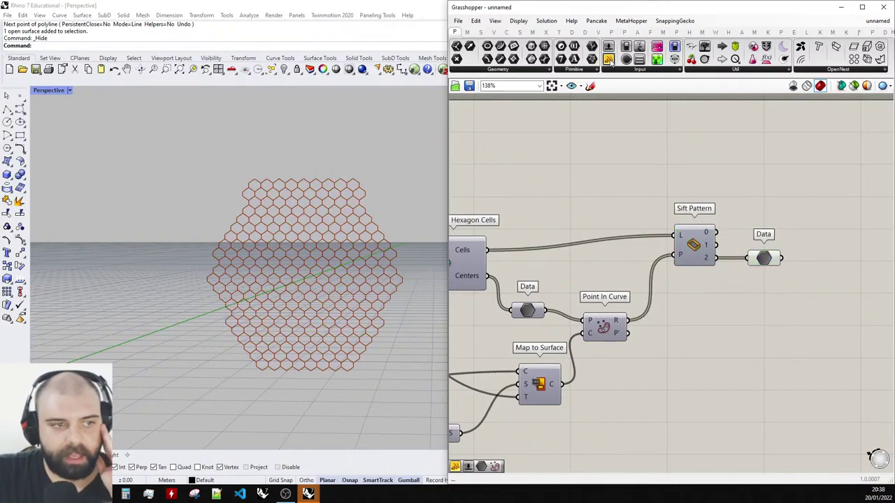
Add a panel for the Cells output, compare it with a Point In Curve R panel, and delete the R panel.
drag(577, 43, 675, 154)
drag(487, 250, 708, 308)
drag(637, 323, 766, 307)
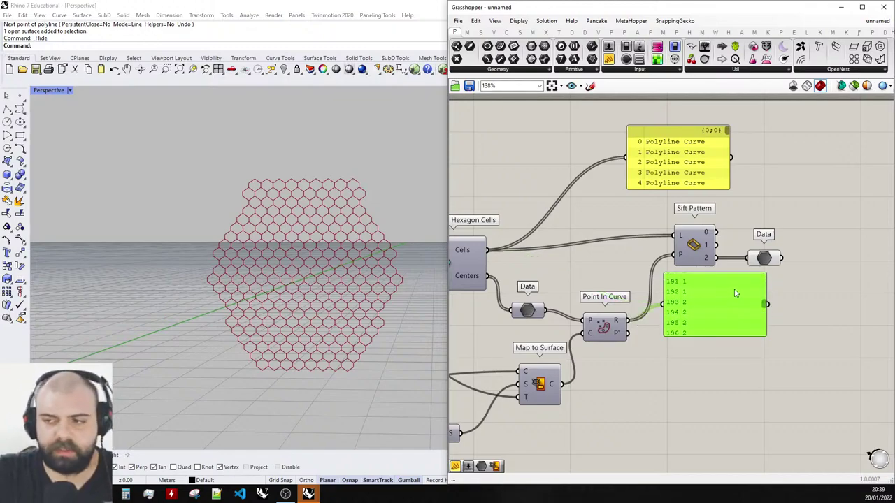
key(Delete)
Set the U Divisions slider to 31 and the V Divisions slider to 18.
scroll(809, 248, down, 3)
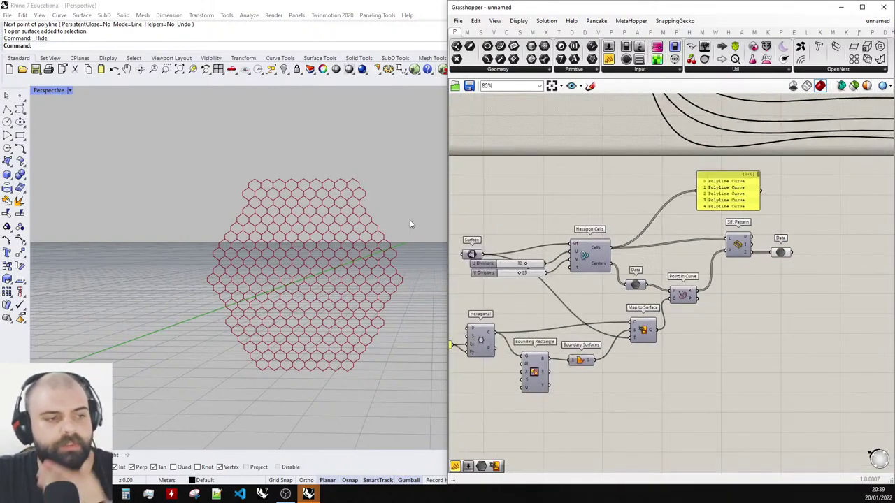
scroll(388, 193, up, 2)
scroll(363, 210, up, 3)
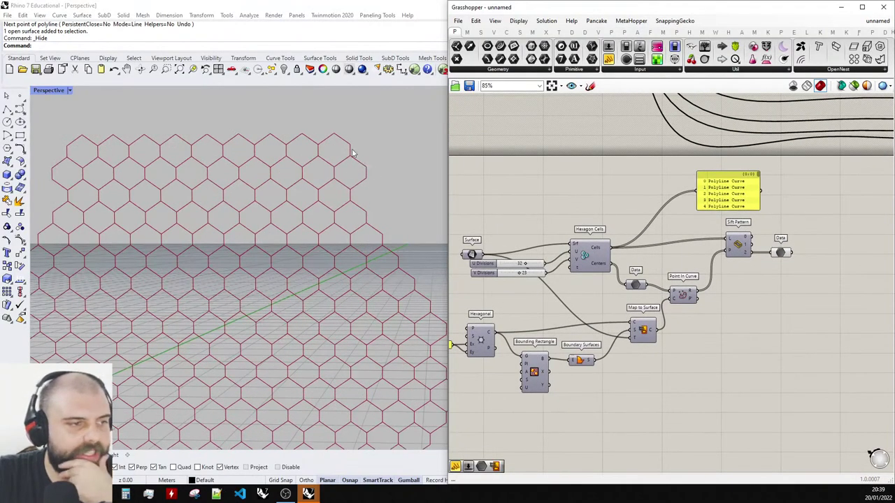
scroll(358, 157, down, 3)
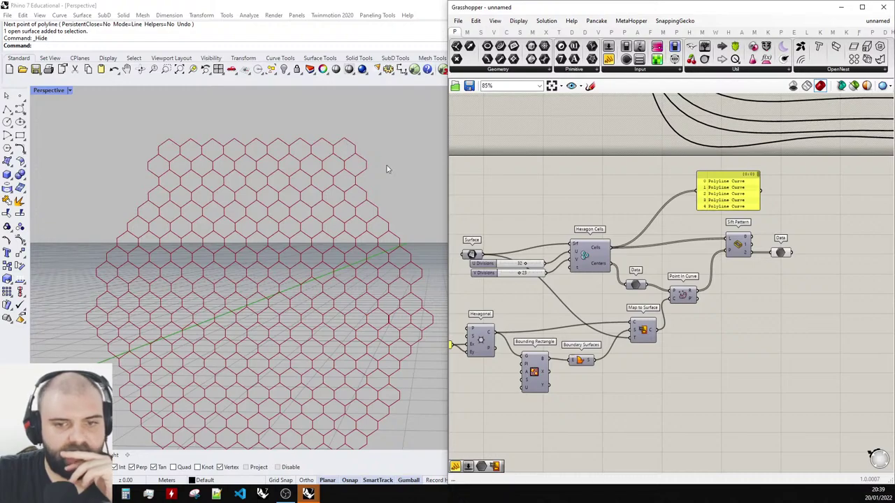
scroll(515, 264, up, 6)
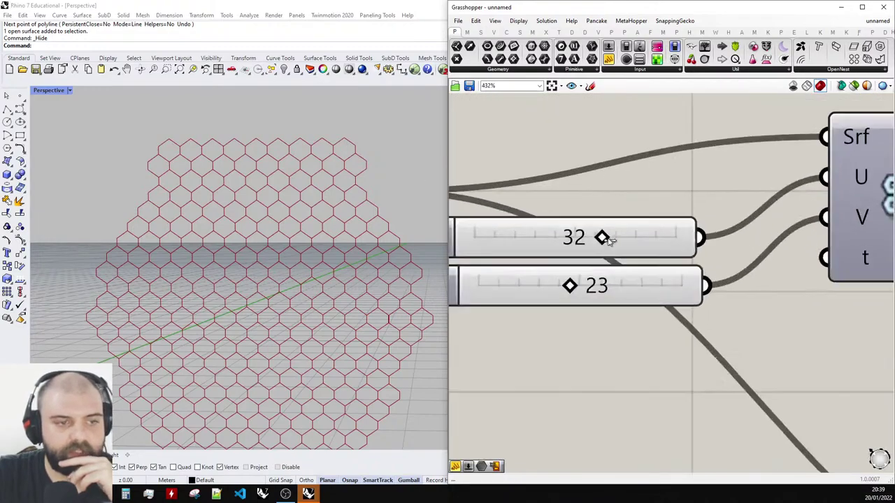
mouse_move(601, 239)
mouse_down()
mouse_move(573, 236)
mouse_move(595, 237)
mouse_up()
drag(569, 285, 550, 284)
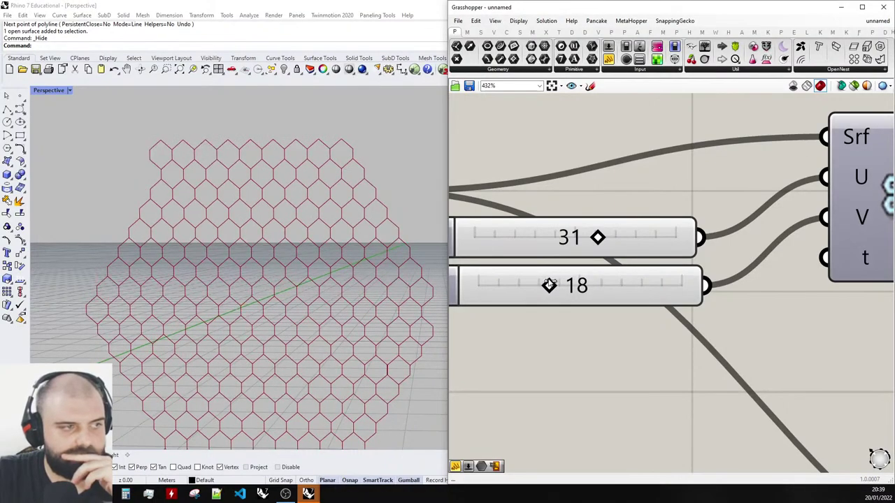
Enable the previews of the Map to Surface and Hexagonal components to compare the boundary hexagon with its source.
scroll(313, 157, down, 7)
mouse_move(318, 180)
right_down()
mouse_move(326, 190)
mouse_move(300, 175)
right_up()
scroll(628, 241, down, 6)
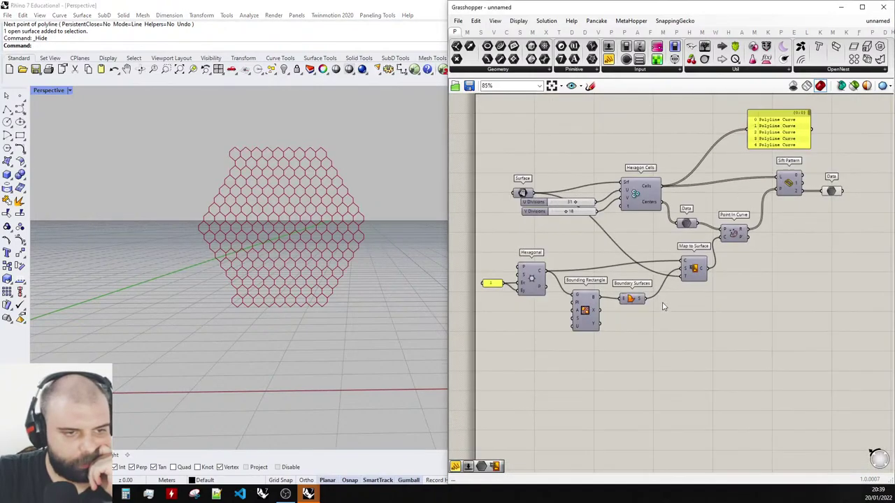
click(693, 269)
middle_click(693, 269)
click(710, 249)
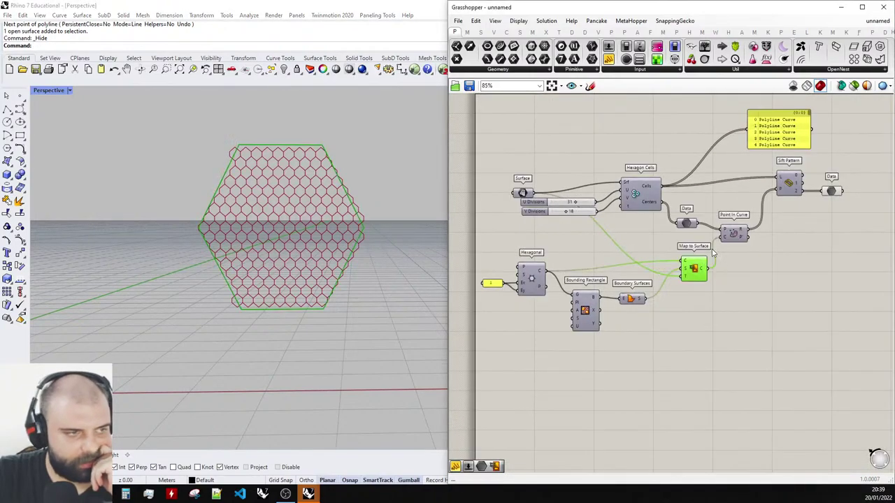
click(538, 285)
middle_click(537, 283)
click(555, 263)
scroll(270, 182, down, 9)
right_drag(275, 181, 339, 223)
Enable Bounding Rectangle's preview and shift the component slightly away from Boundary Surfaces.
scroll(596, 304, up, 4)
click(596, 307)
middle_click(593, 297)
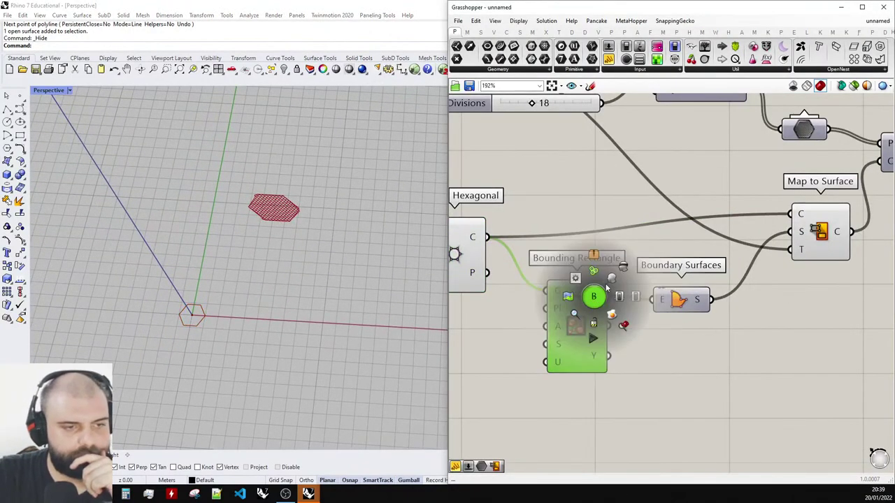
click(612, 277)
click(645, 334)
drag(597, 334, 589, 338)
double_click(635, 328)
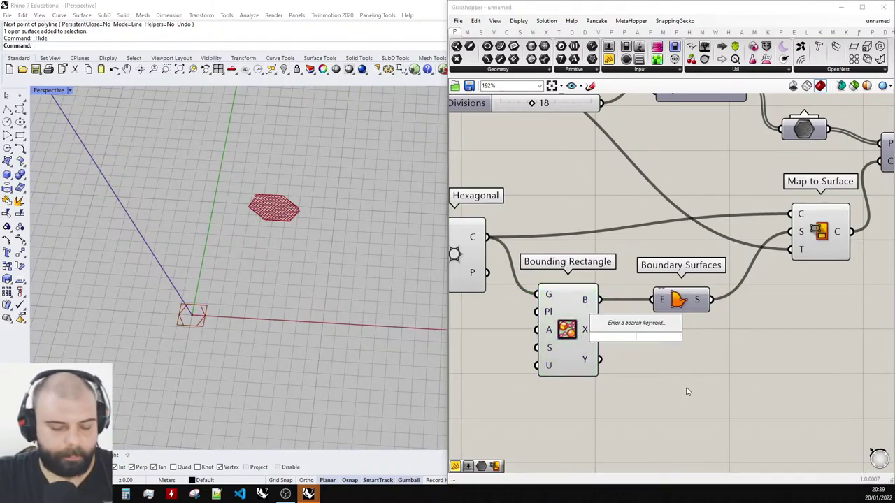
text(dimens)
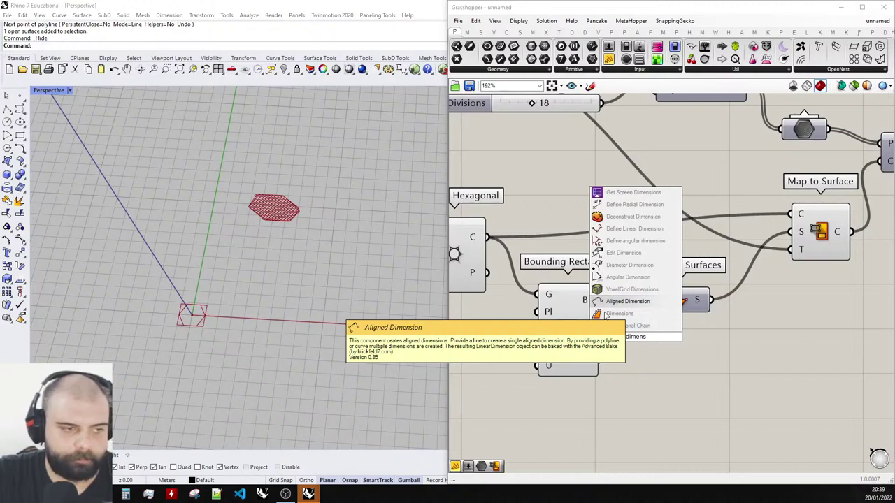
key(Return)
click(660, 352)
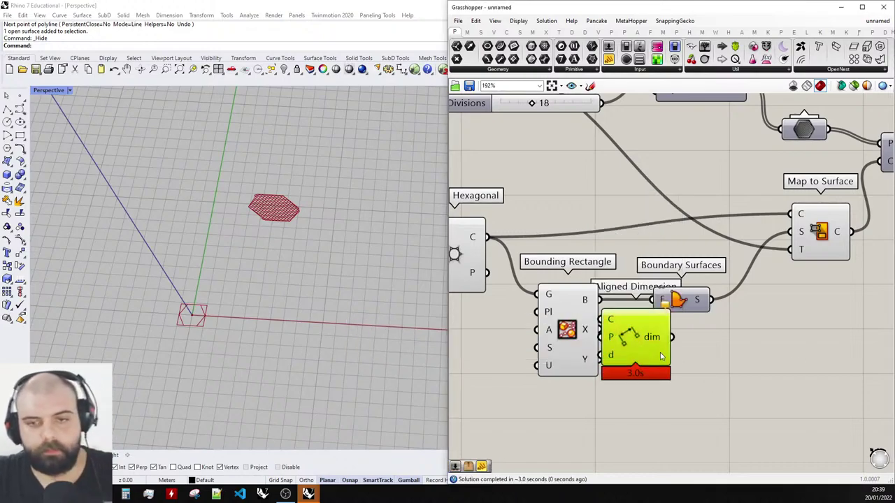
key(Delete)
Add a Dimensions component, feed the Bounding Rectangle's B output into its S input, and check its V dimension.
double_click(668, 362)
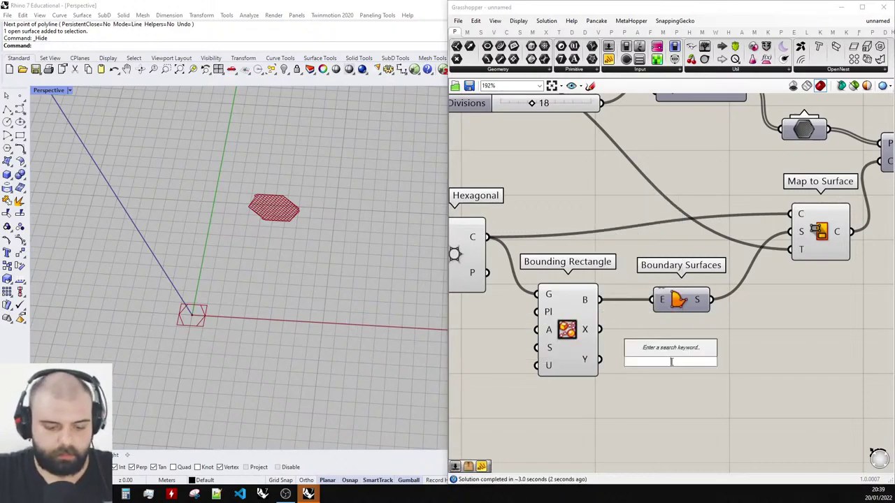
text(dimens)
click(654, 337)
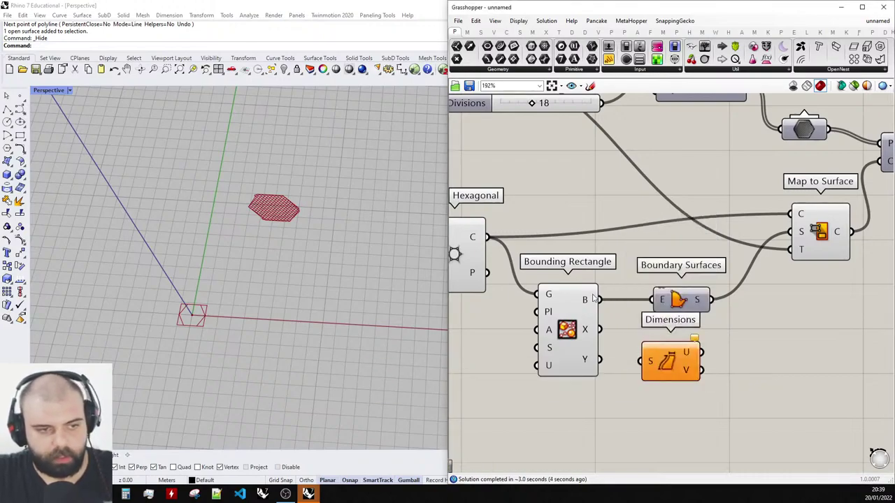
drag(599, 299, 640, 362)
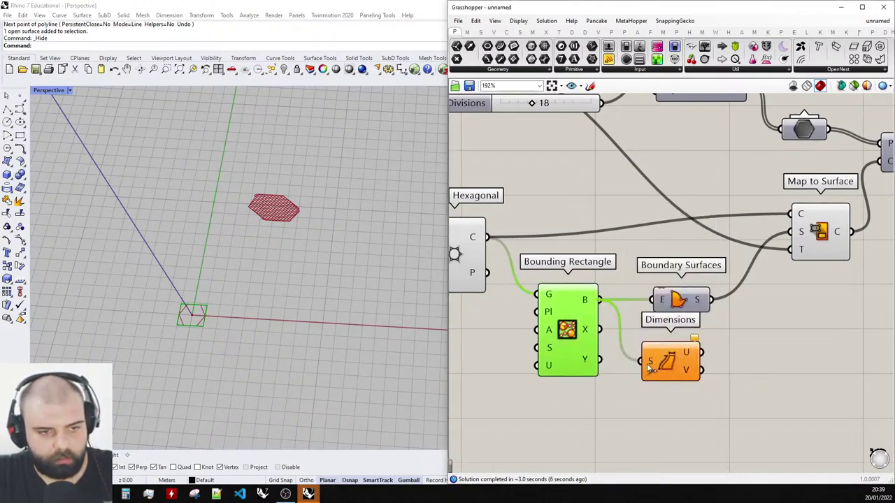
scroll(713, 361, up, 3)
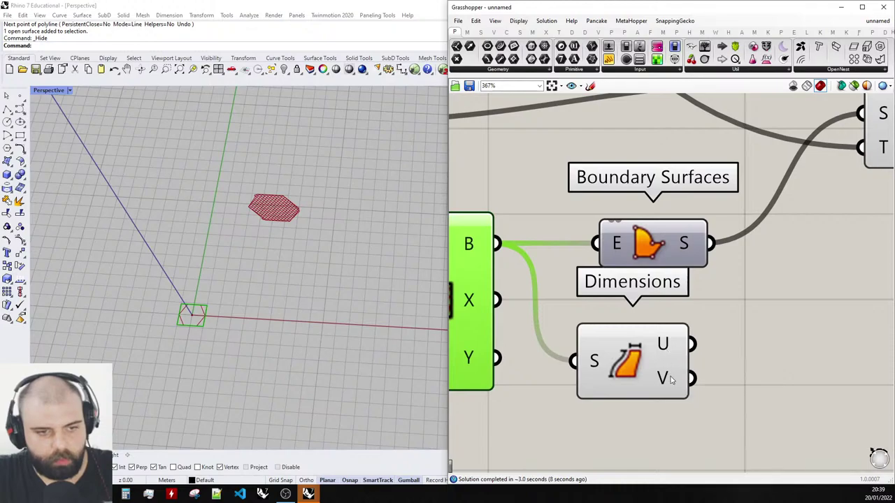
mouse_move(668, 377)
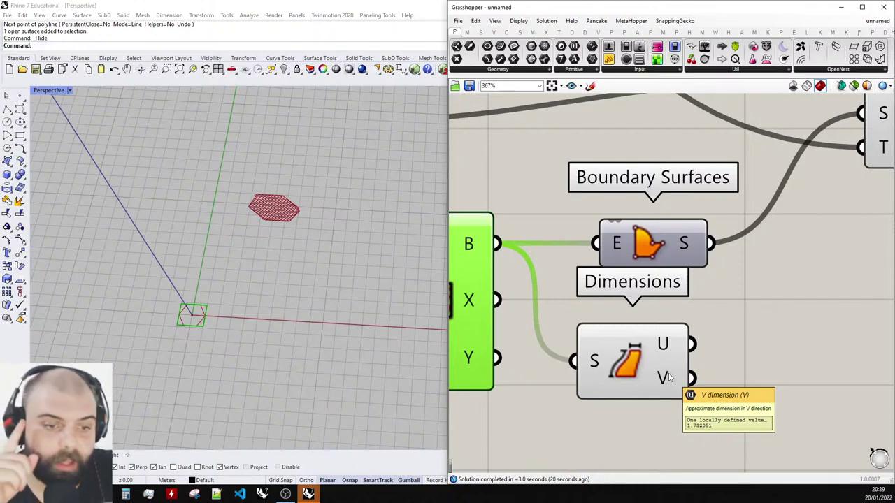
Shift the V Divisions slider slightly down, away from the U Divisions slider.
scroll(673, 380, down, 6)
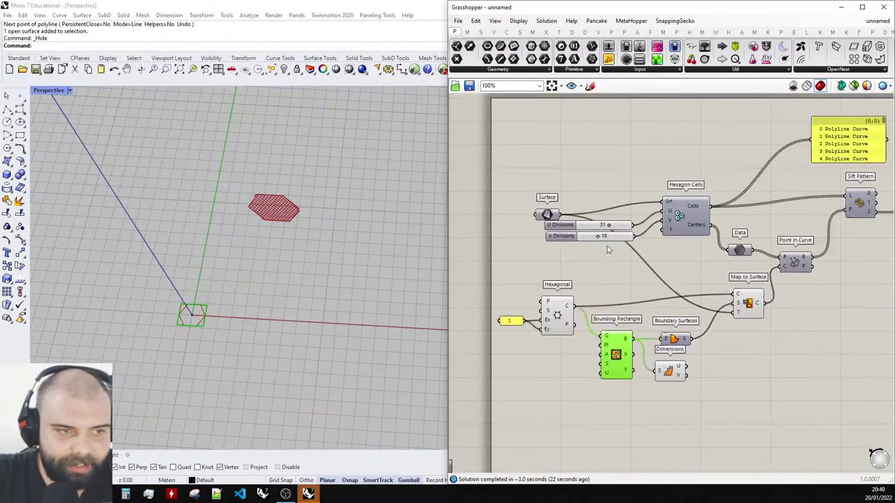
scroll(589, 227, up, 3)
drag(647, 244, 637, 259)
click(643, 225)
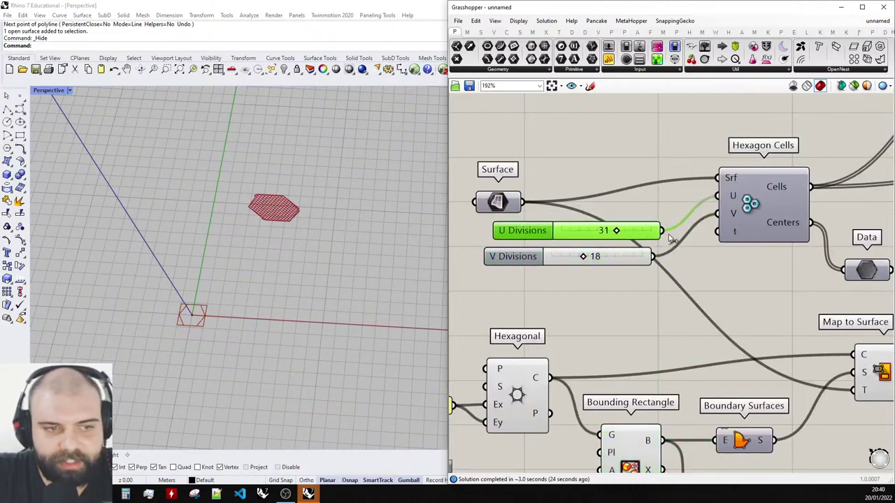
Move the Boundary Surfaces component up, clear of the Dimensions component.
scroll(692, 291, down, 2)
scroll(693, 291, up, 2)
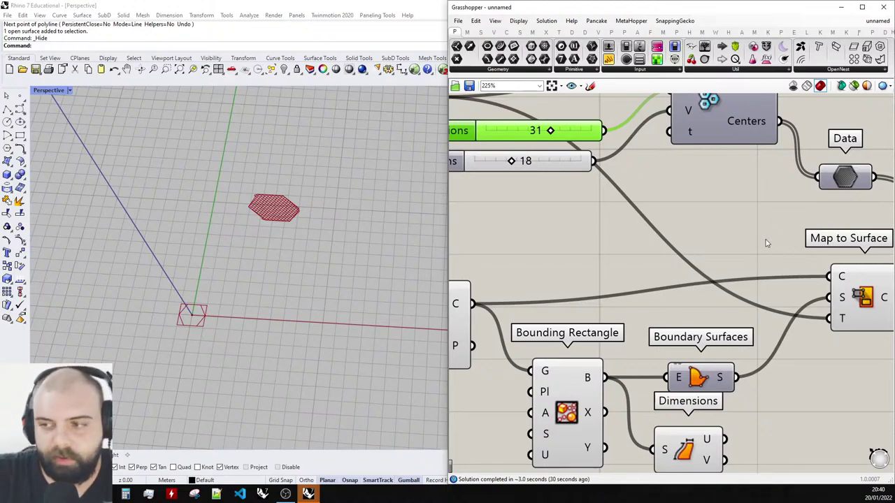
scroll(720, 218, down, 2)
scroll(733, 332, up, 2)
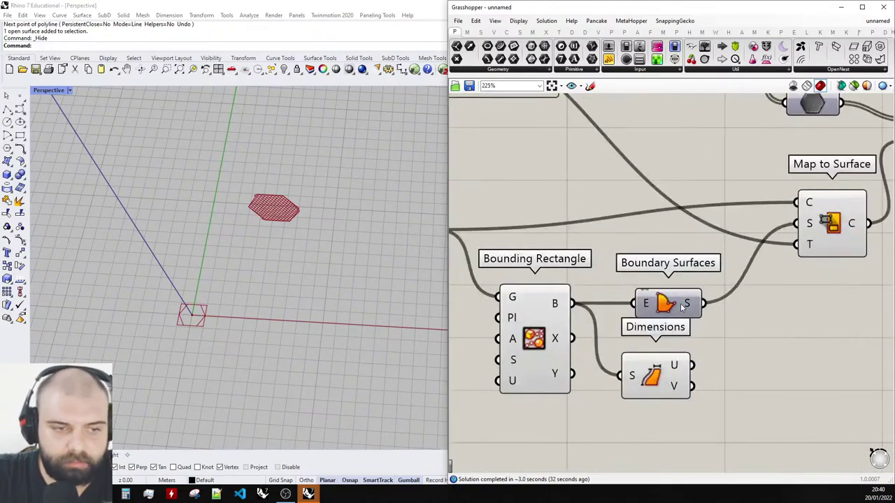
drag(684, 311, 662, 255)
Compare the mapped hexagonal grid with its source hexagon in the viewport, highlighting the Hexagonal component.
scroll(256, 201, up, 5)
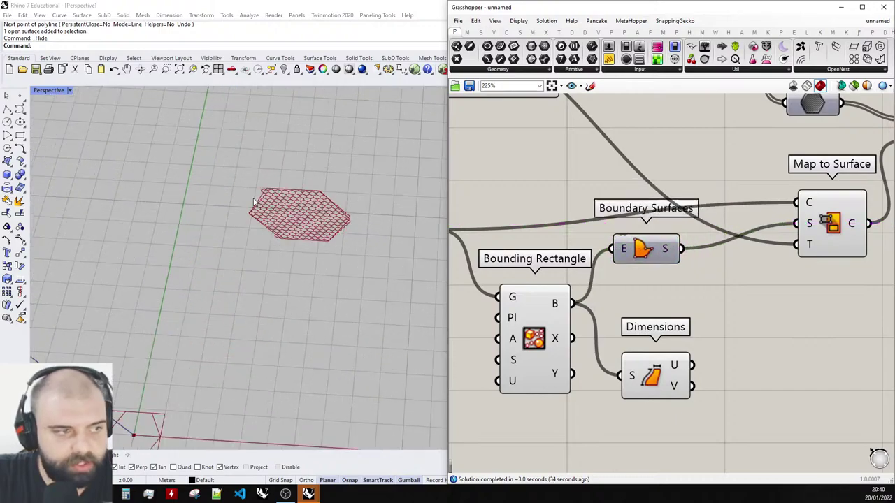
right_drag(256, 201, 341, 123)
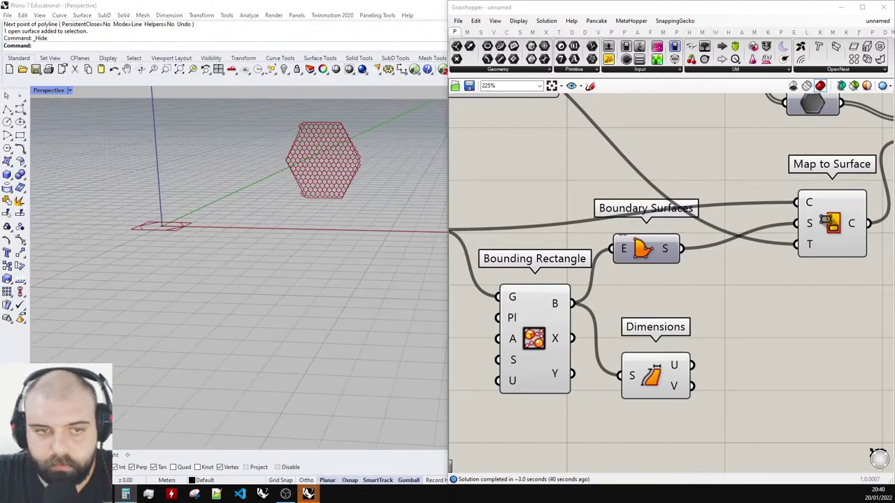
right_drag(612, 344, 574, 307)
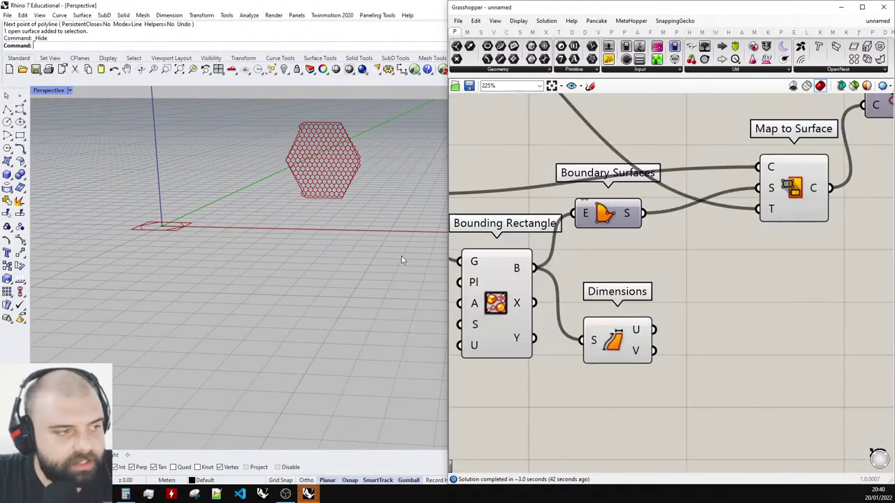
scroll(283, 206, down, 4)
click(502, 302)
scroll(663, 227, down, 5)
click(528, 210)
right_drag(304, 189, 300, 245)
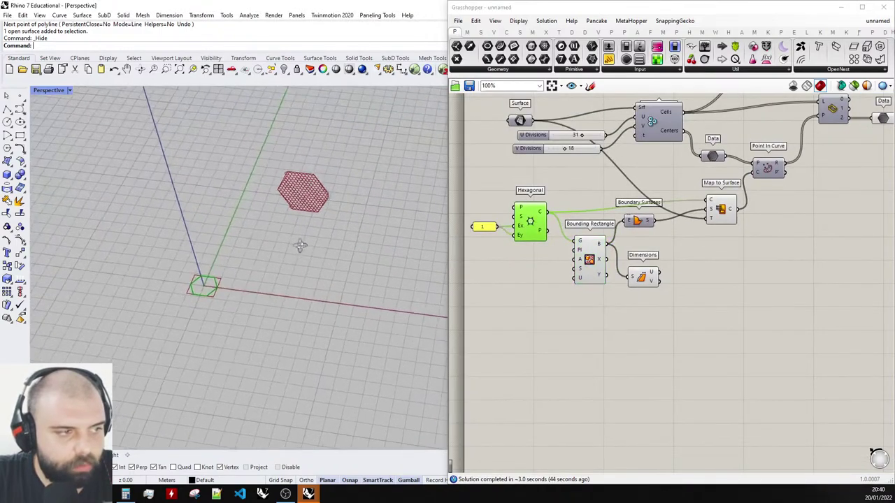
scroll(179, 288, up, 12)
scroll(578, 249, up, 3)
Check the Bounding Rectangle outline around the source hexagon and the Dimensions component's U dimension.
click(567, 256)
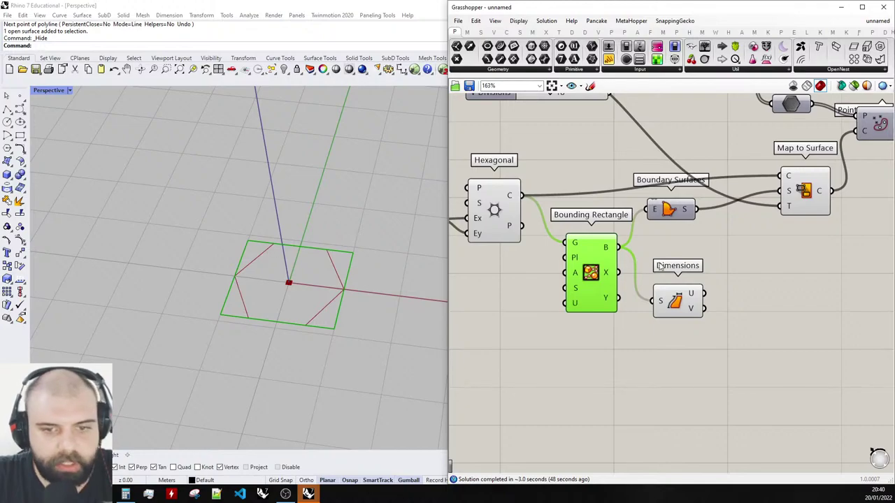
scroll(736, 318, up, 2)
click(671, 297)
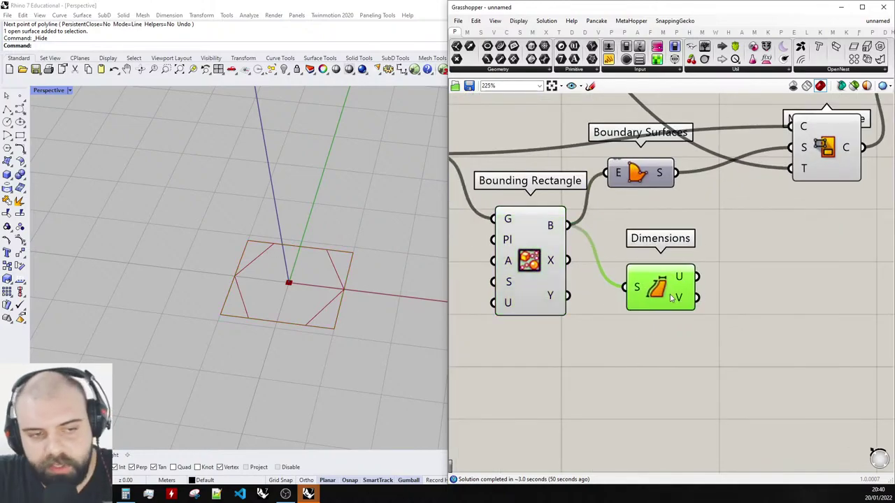
click(727, 248)
scroll(835, 263, up, 2)
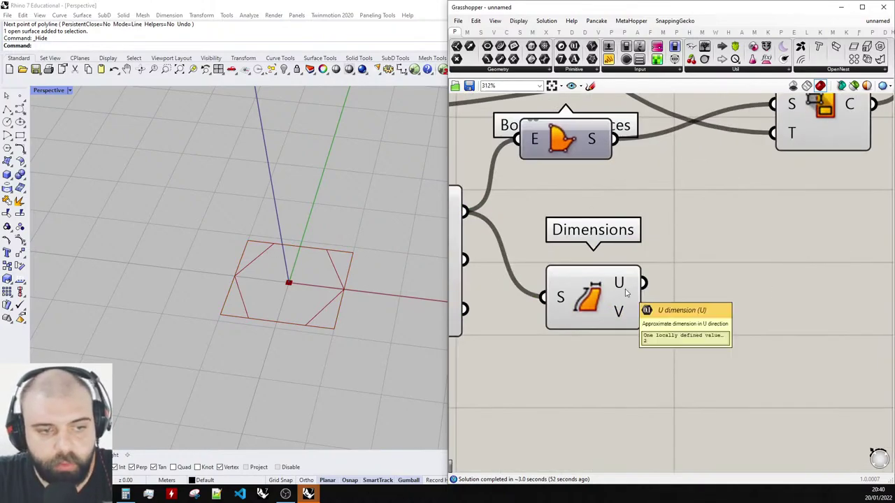
Add a panel, connect it to the Dimensions component's V output, and place it directly beside that output.
drag(608, 59, 781, 212)
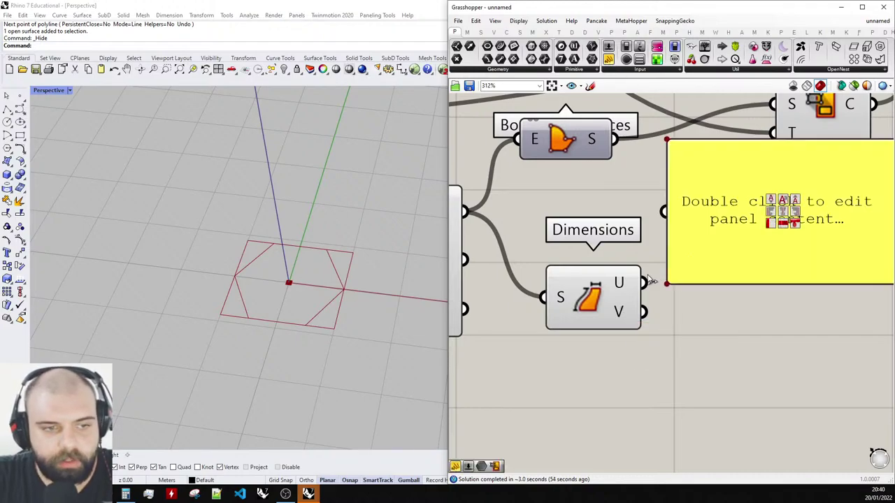
scroll(636, 234, down, 3)
drag(645, 282, 697, 254)
scroll(713, 265, up, 3)
shift+drag(580, 292, 626, 234)
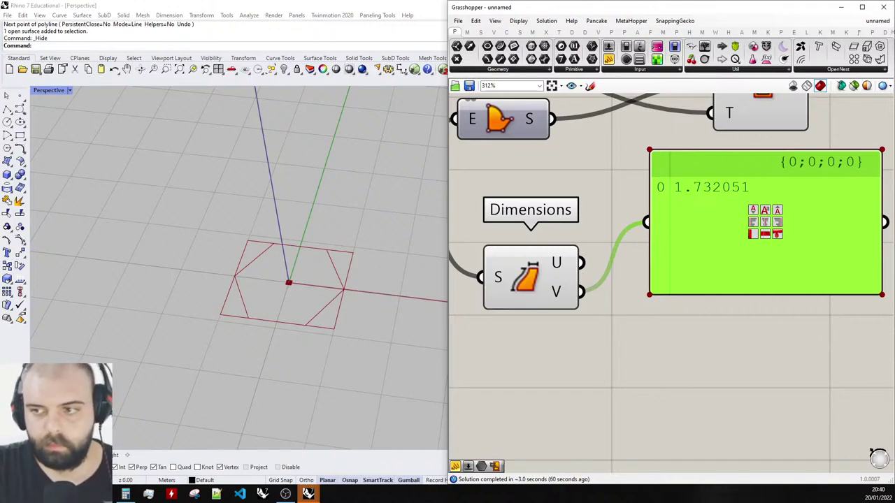
key(alt+Tab)
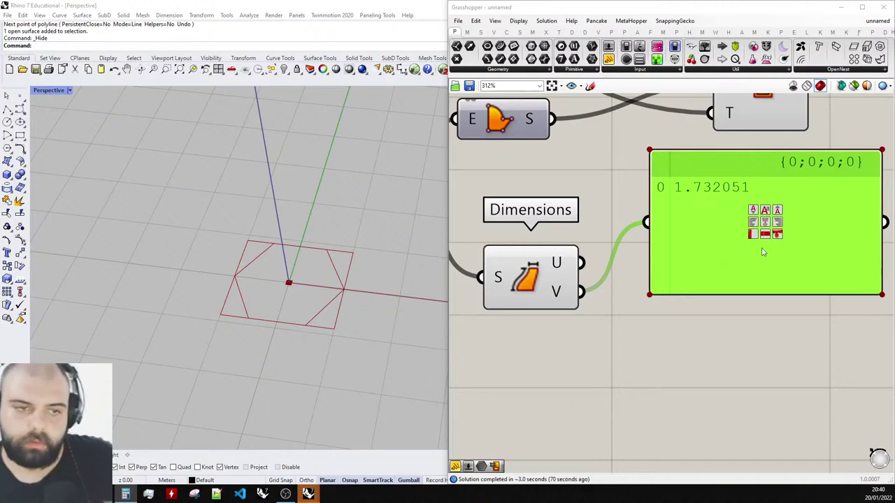
drag(734, 256, 703, 325)
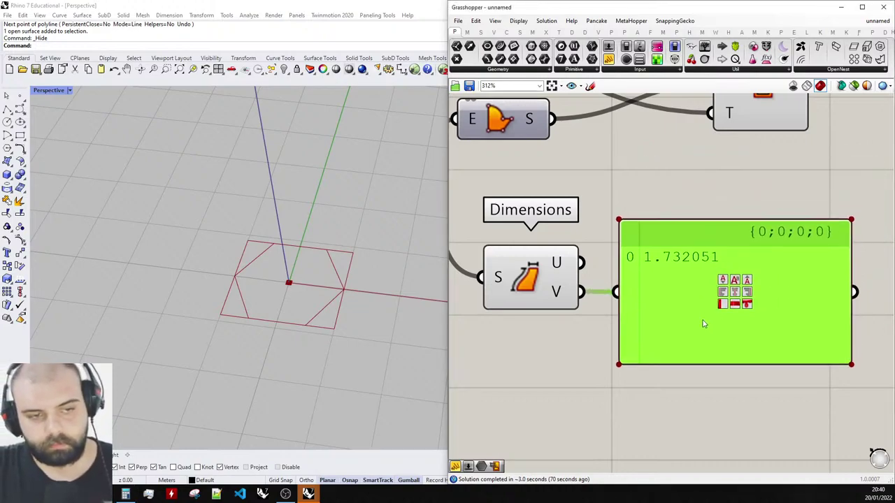
click(711, 385)
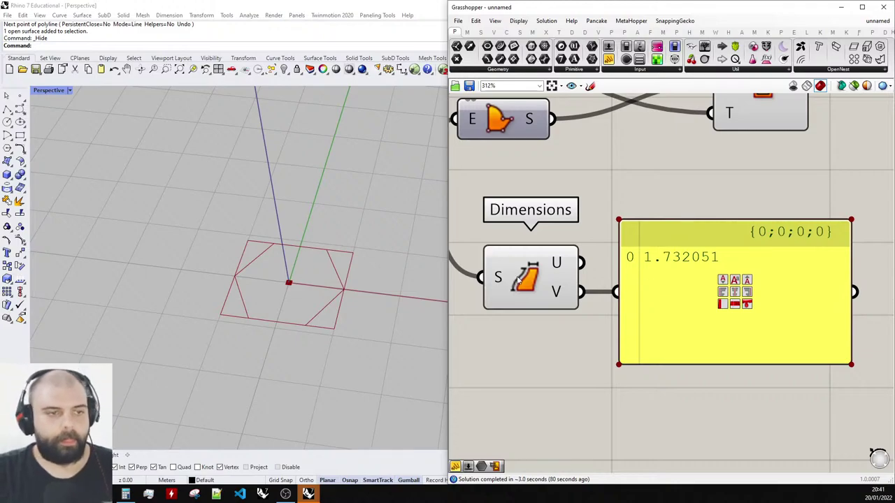
scroll(207, 305, down, 5)
right_drag(207, 306, 197, 299)
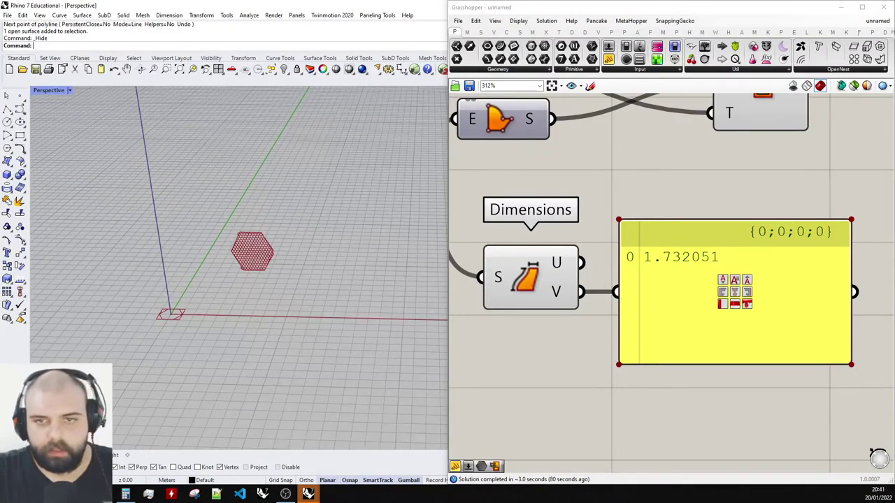
key(alt+Tab)
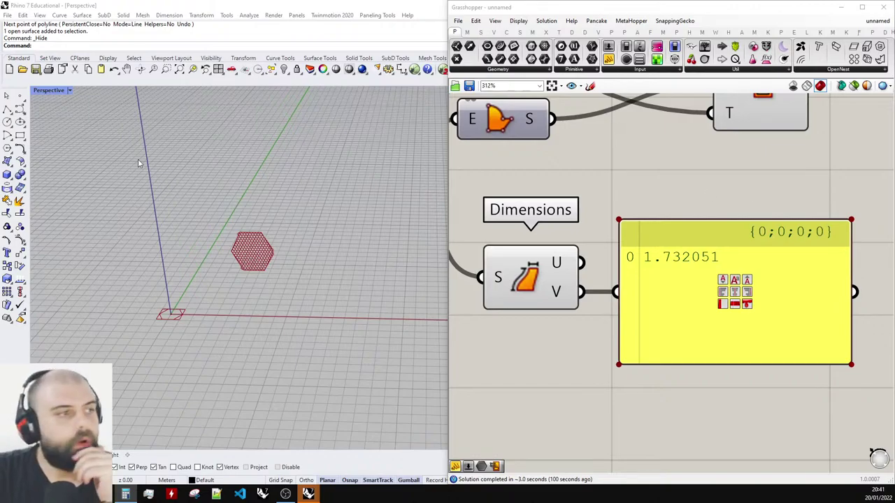
click(7, 109)
click(7, 161)
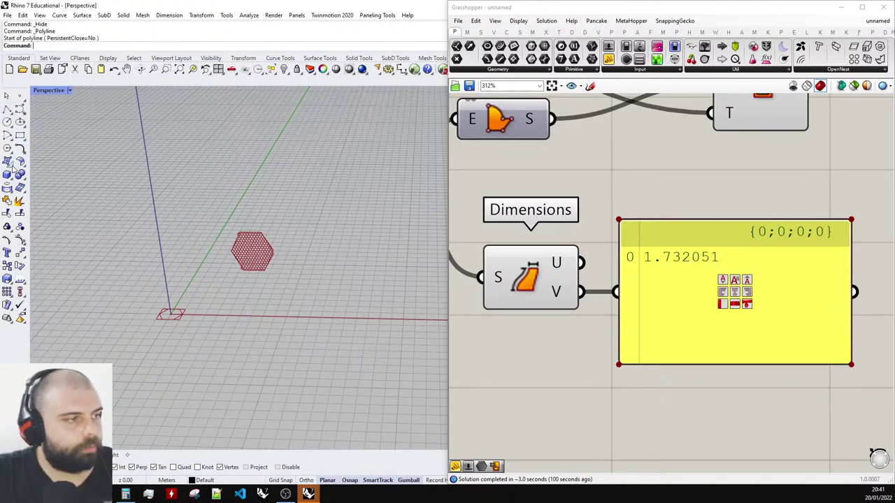
click(251, 307)
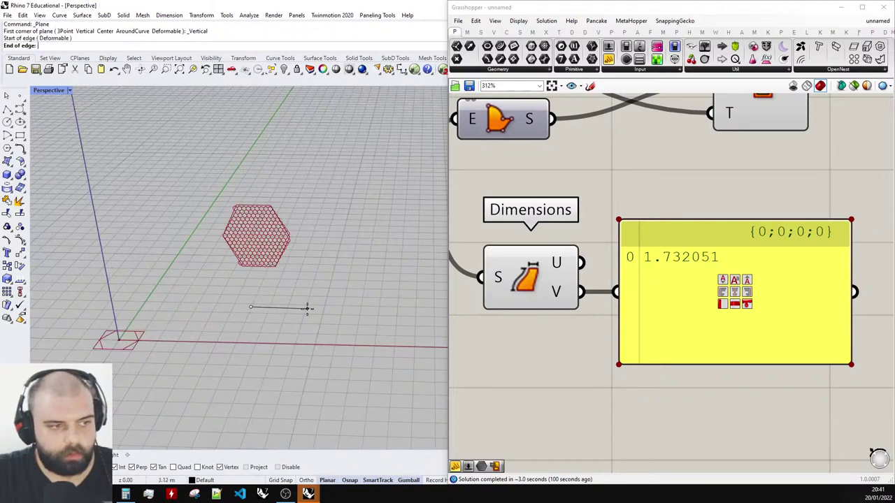
click(311, 306)
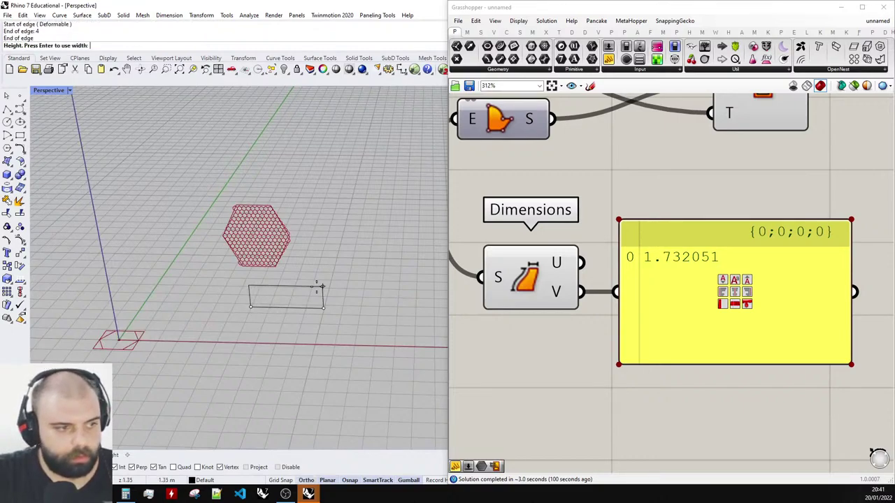
text(2.92)
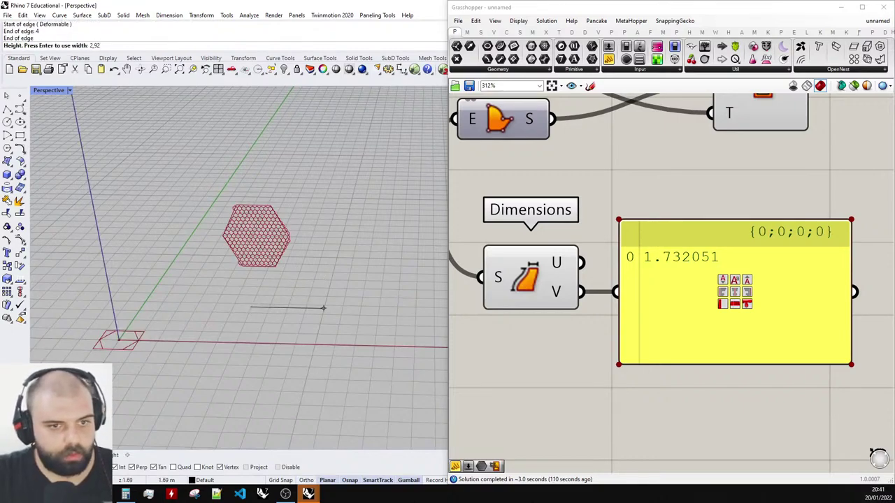
text(.)
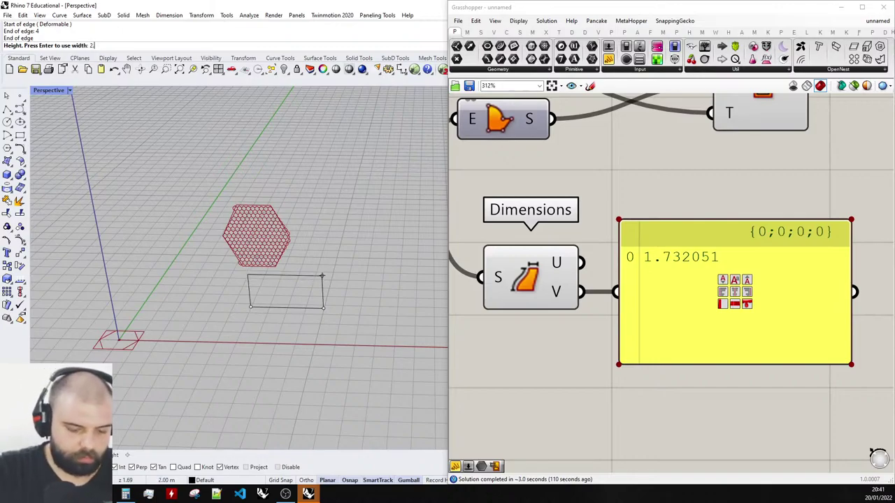
text(93)
key(Return)
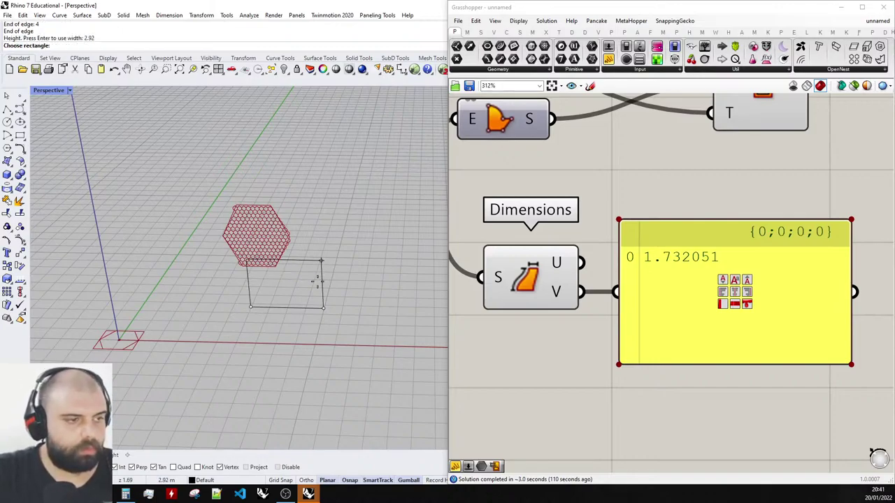
right_drag(314, 282, 227, 267)
key(Escape)
Try to create a vertical plane with a 4 m base edge and a height of 2.92 m beside the mapped hexagonal grid.
scroll(316, 260, down, 5)
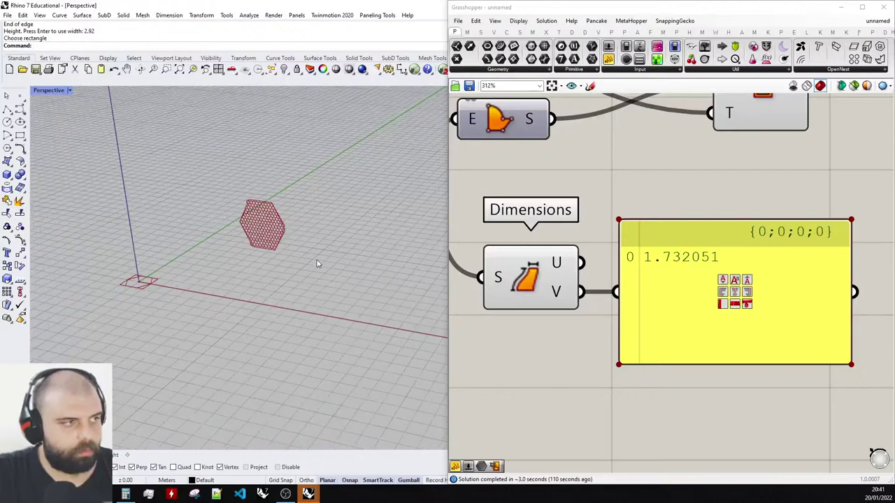
scroll(239, 263, up, 5)
scroll(240, 264, up, 2)
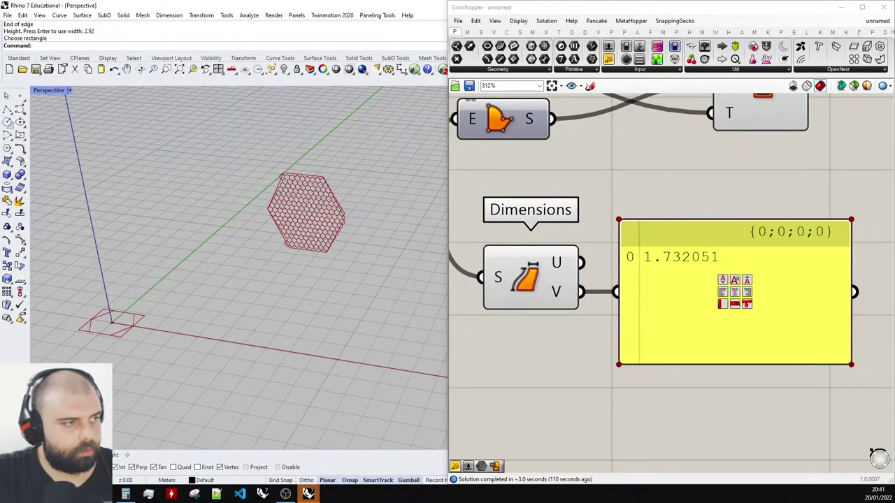
click(12, 165)
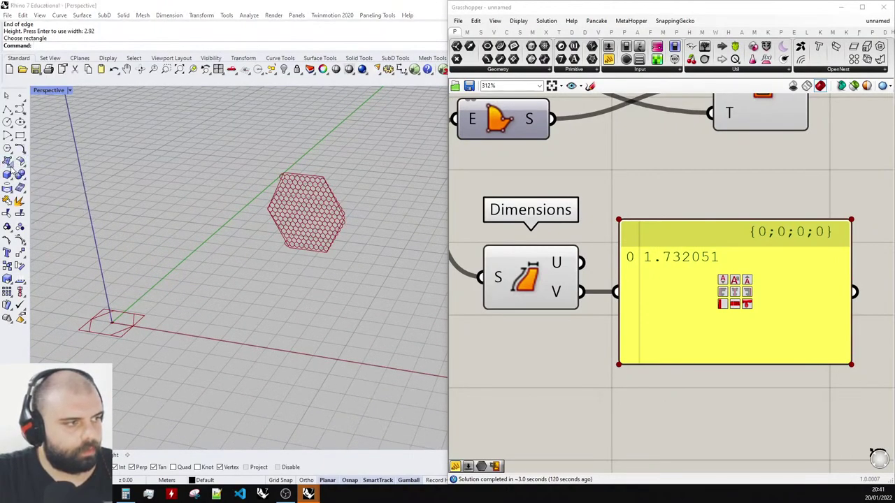
click(10, 165)
click(47, 179)
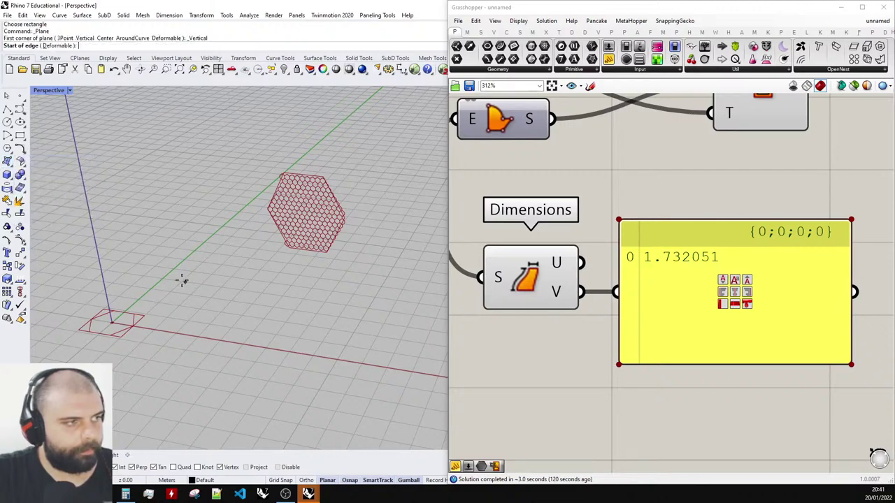
click(196, 284)
text(4)
key(Return)
click(295, 293)
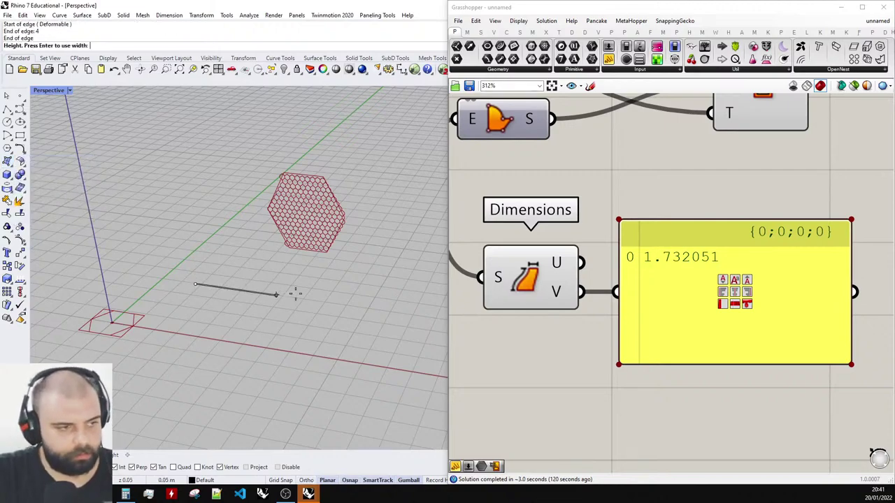
text(2.92)
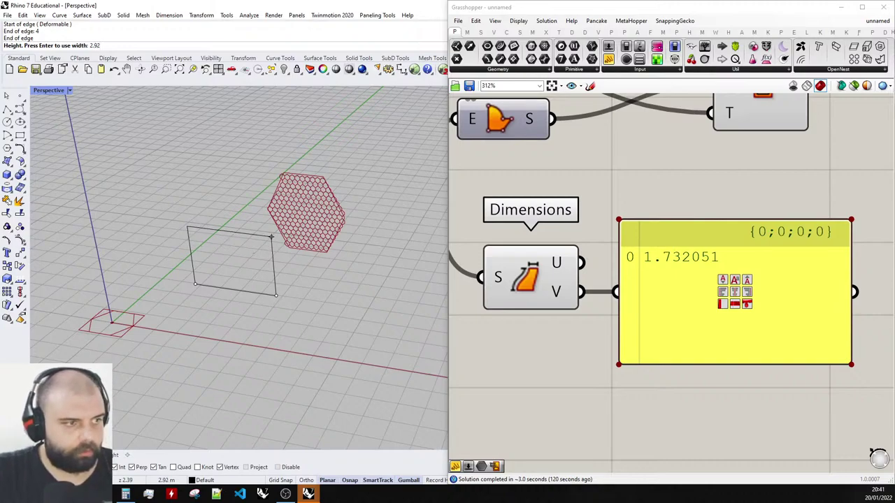
key(Return)
key(Escape)
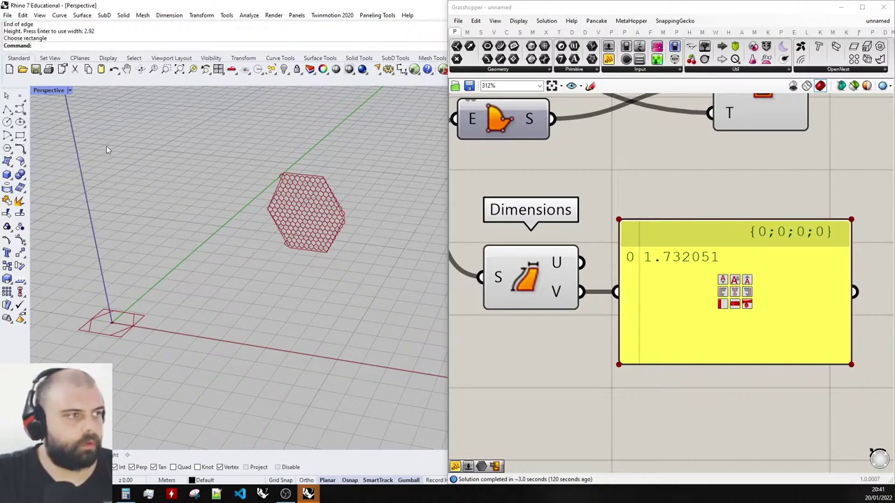
Create a vertical plane 2.92 m high with a freely picked base edge in front of the hexagonal grid, and undo it.
click(45, 91)
click(57, 136)
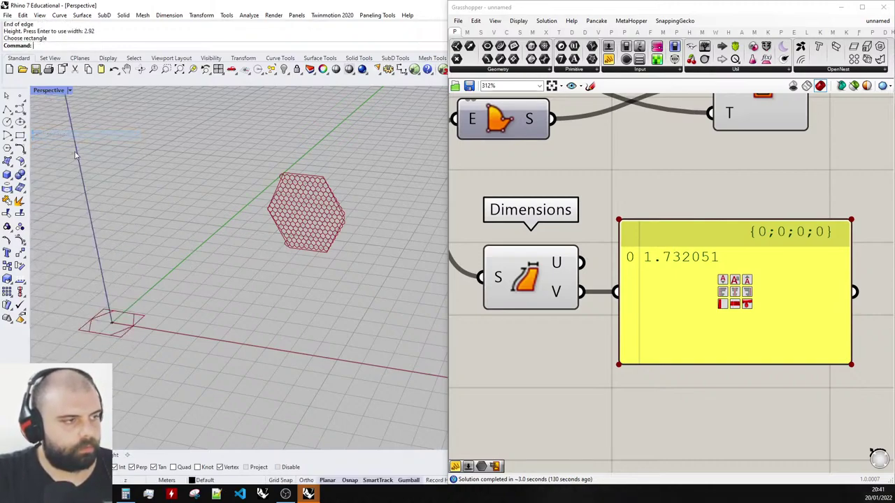
click(7, 159)
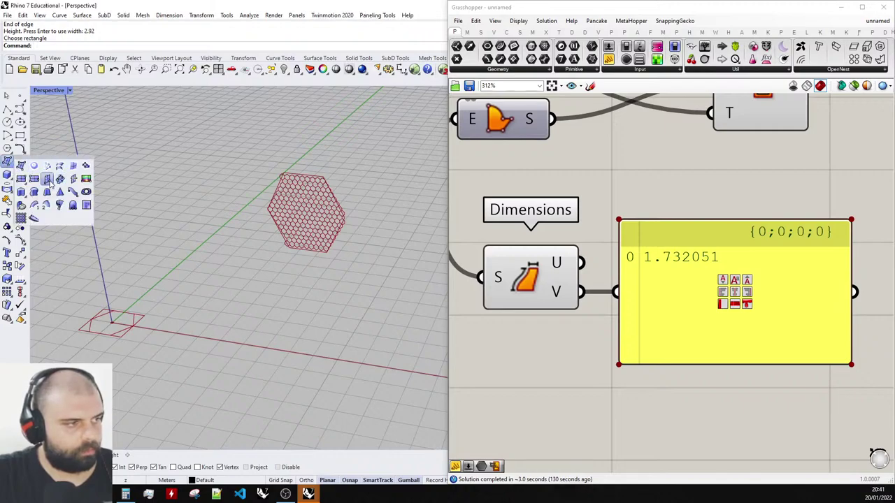
click(46, 179)
click(194, 276)
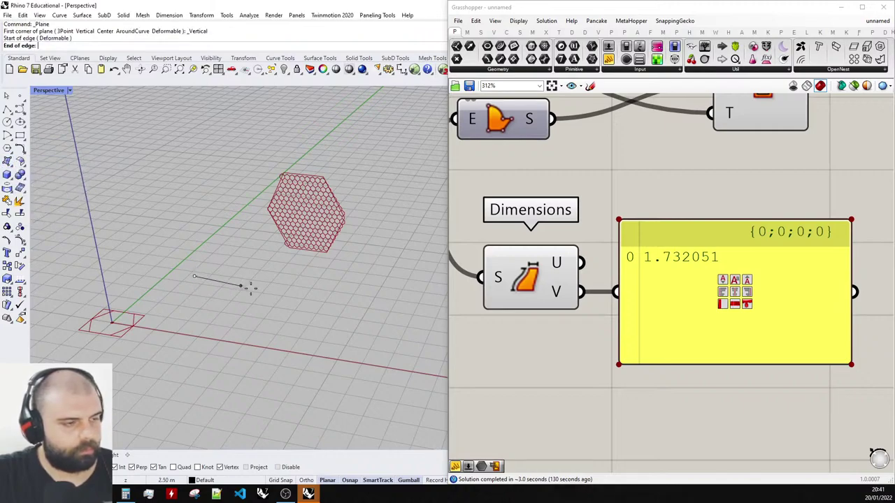
click(300, 290)
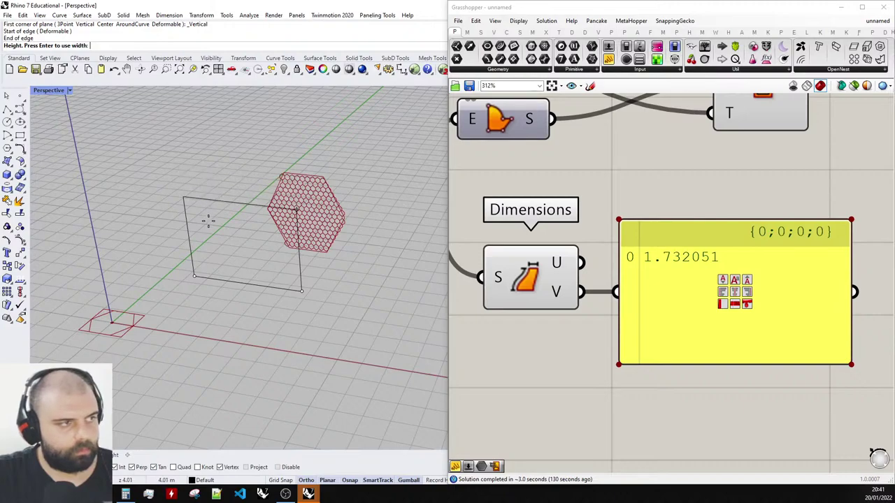
text(2.9)
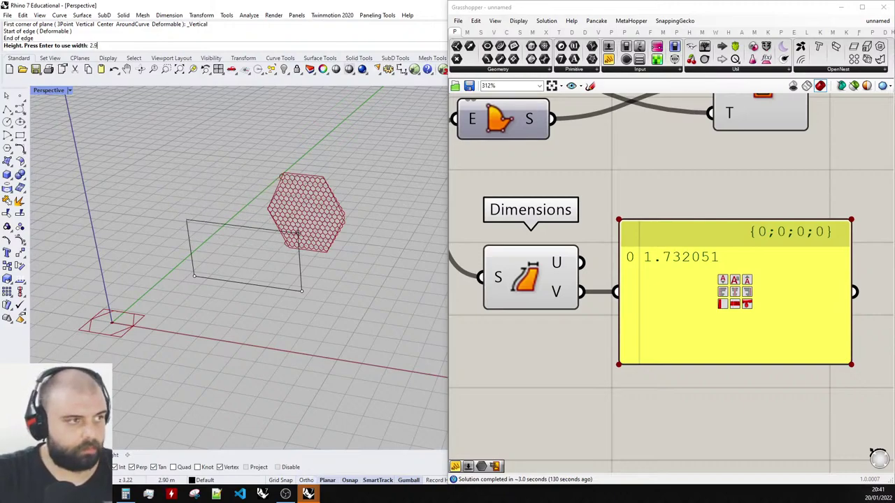
text(2)
key(Return)
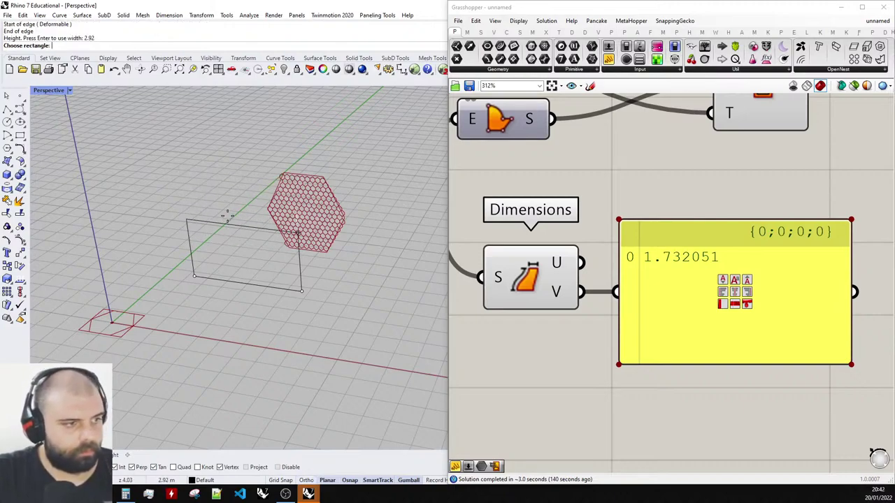
click(299, 227)
right_drag(299, 227, 326, 244)
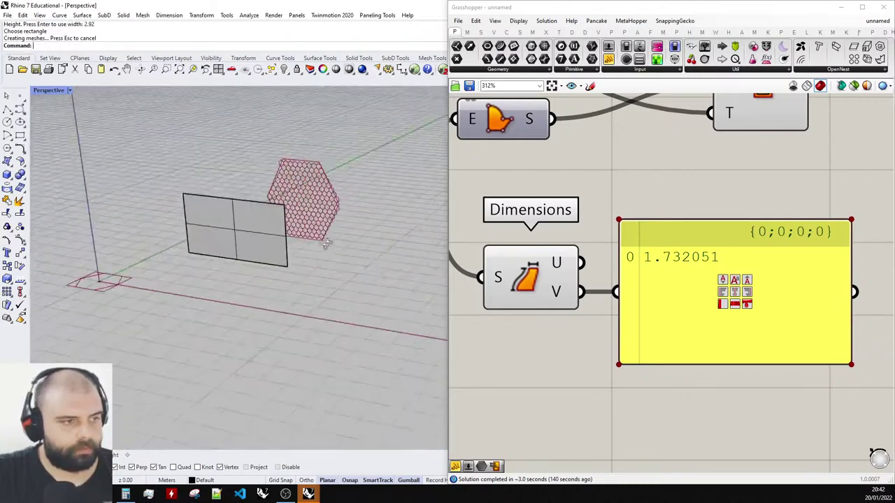
key(ctrl+z)
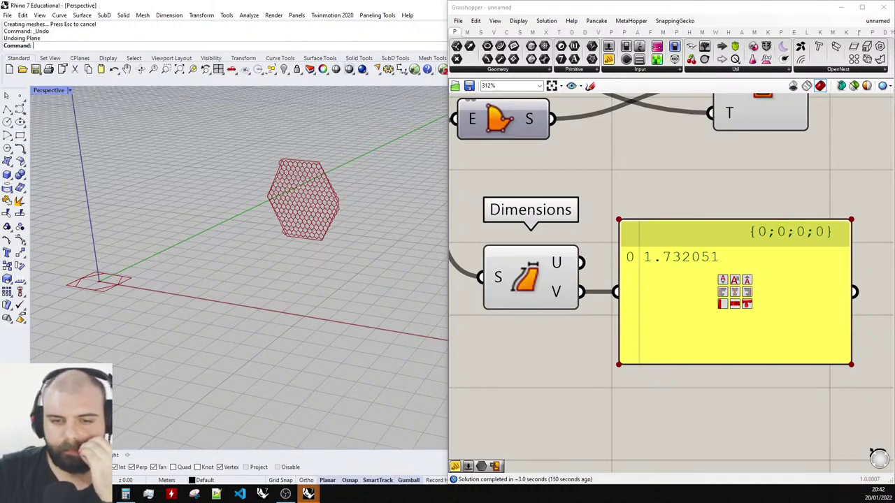
Review the definition from the Hexagonal and Map to Surface components through Point In Curve to the Sift Pattern outputs.
scroll(677, 292, down, 6)
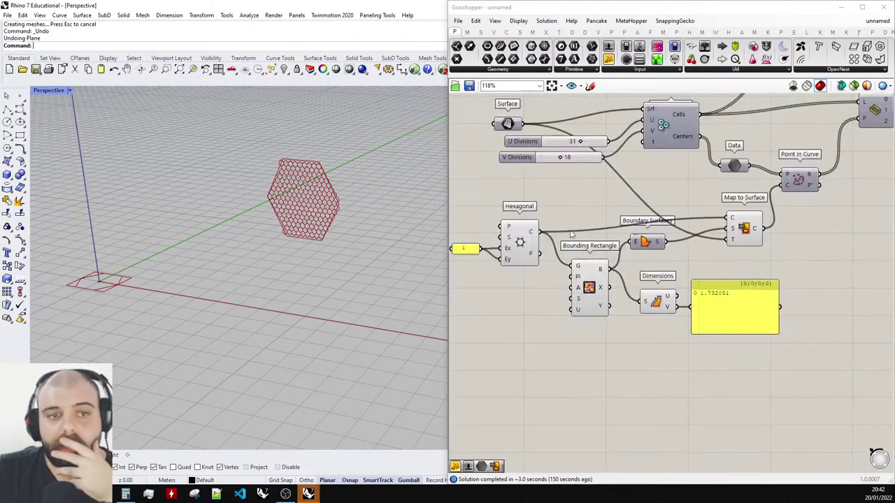
scroll(794, 228, up, 5)
click(776, 225)
scroll(811, 250, down, 4)
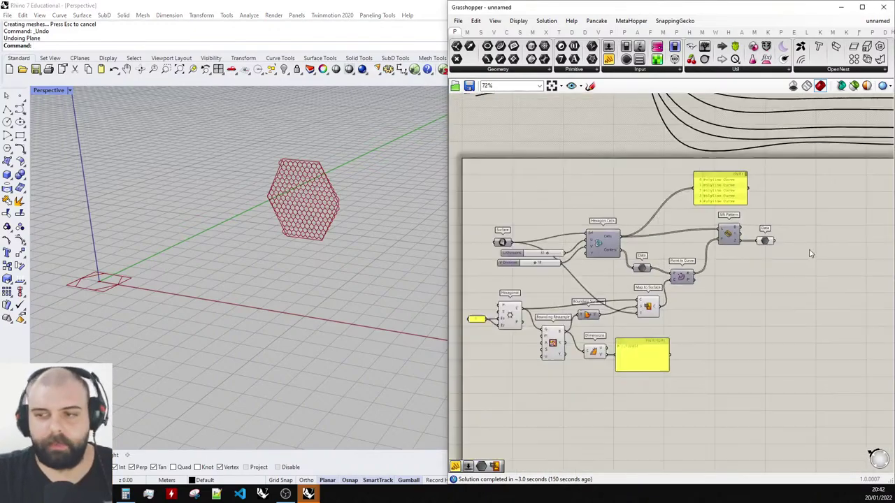
scroll(813, 261, up, 4)
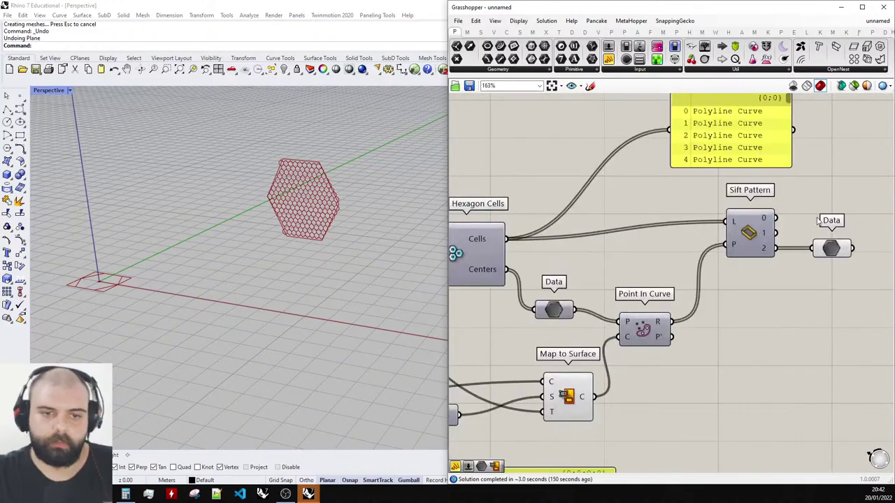
scroll(815, 225, down, 4)
scroll(745, 269, up, 4)
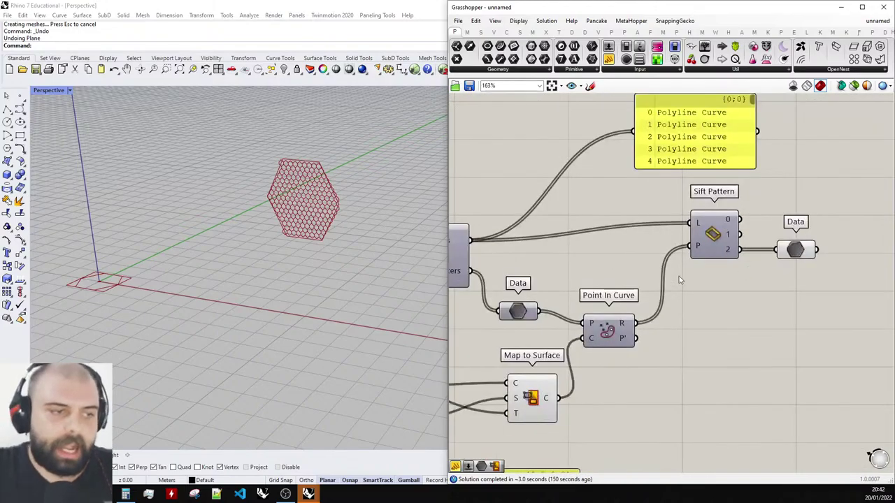
scroll(678, 279, down, 4)
scroll(727, 209, up, 5)
double_click(732, 199)
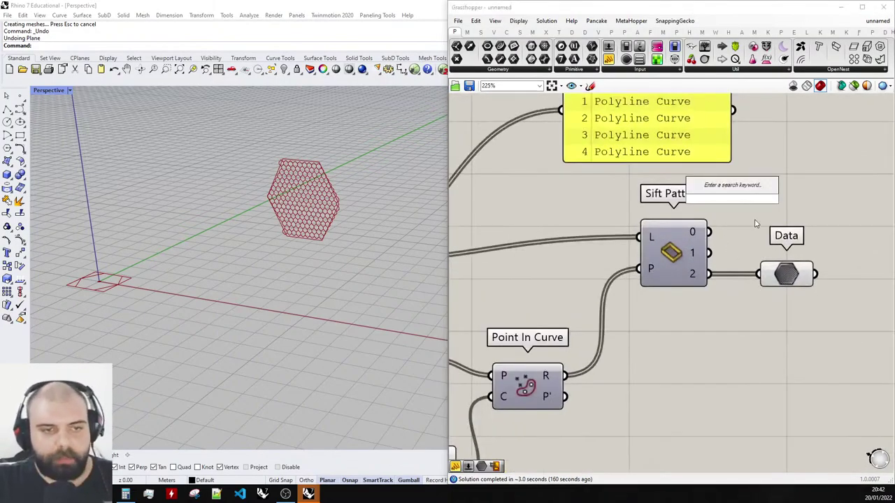
scroll(755, 224, down, 2)
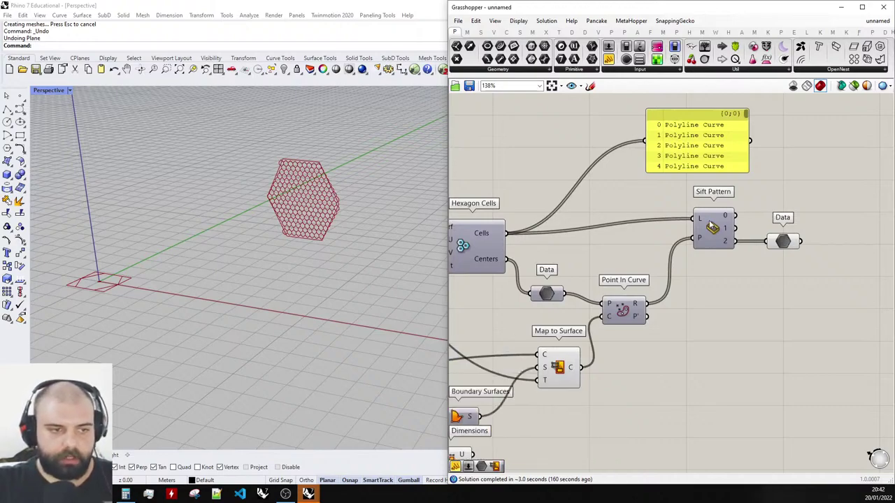
Undo the recent edits back to the state with the Dispatch component and its two Data parameters.
key(ctrl+z)
key(ctrl+z)
key(ctrl+z)
key(ctrl+z)
key(ctrl+z)
key(ctrl+z)
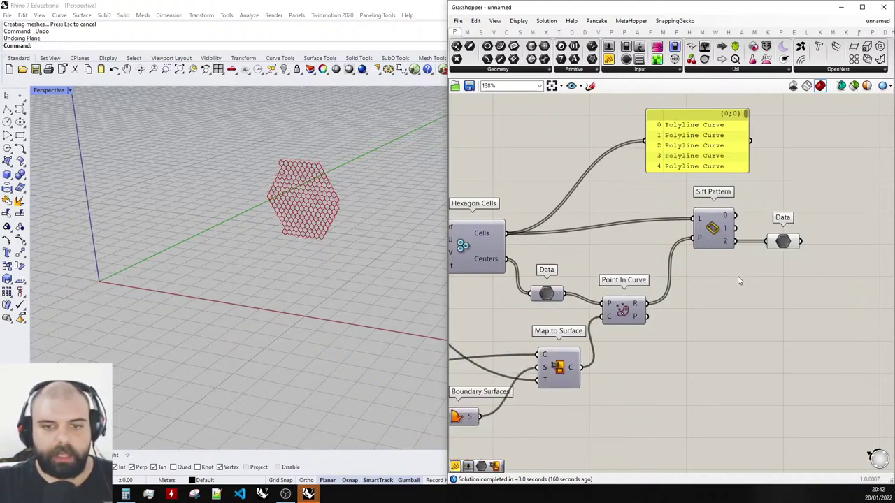
key(ctrl+z)
key(ctrl+z)
key(ctrl+z)
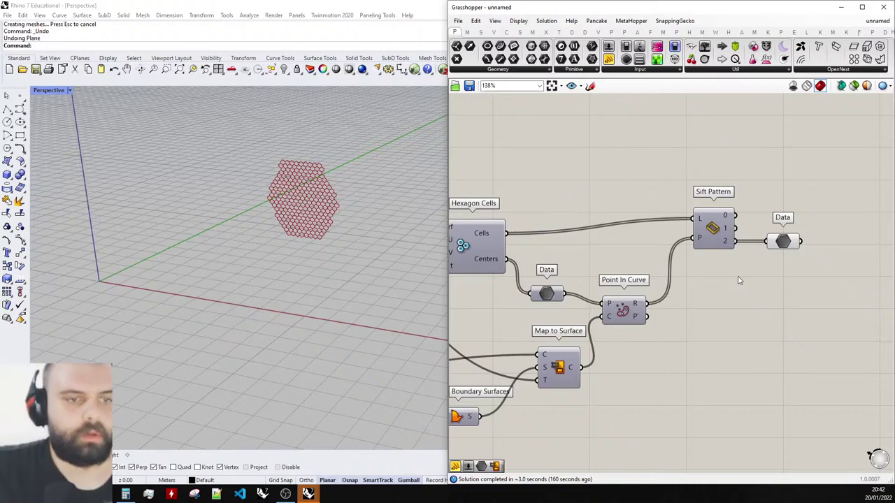
click(844, 185)
right_drag(844, 185, 766, 212)
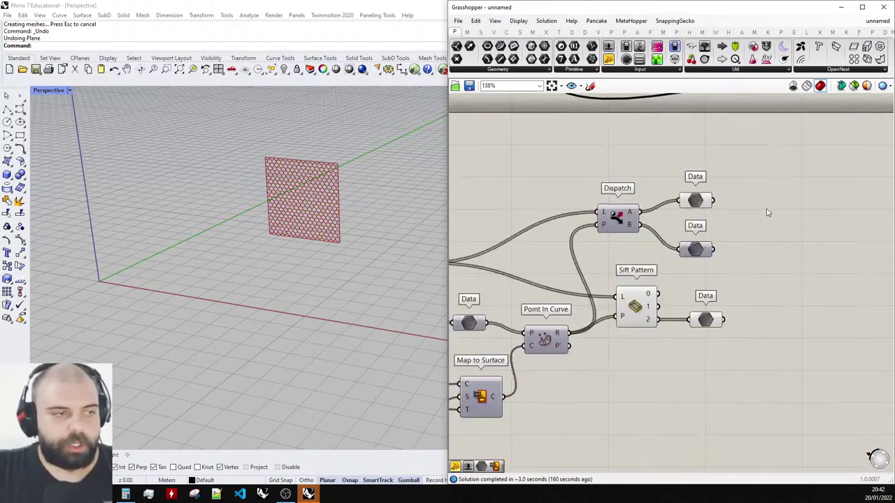
Turn off the preview of the Sift Pattern component and its Data parameter.
scroll(767, 210, up, 1)
click(683, 201)
scroll(713, 312, down, 2)
drag(749, 379, 621, 300)
middle_click(635, 301)
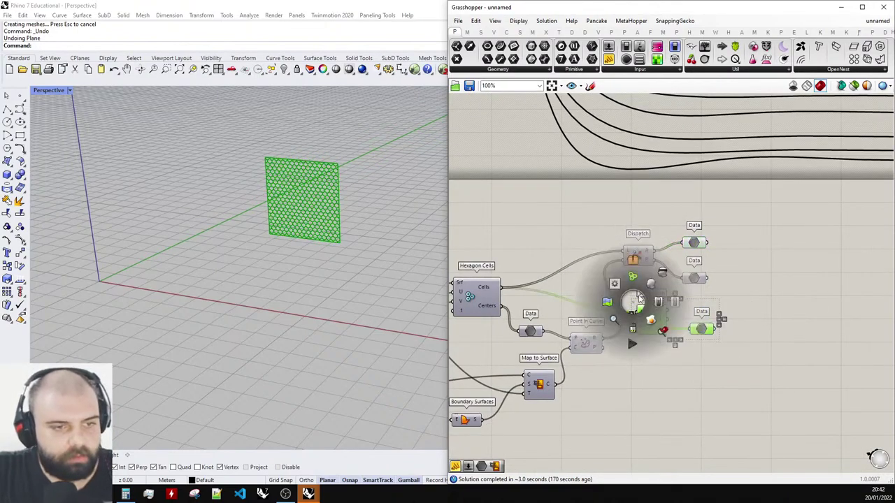
click(658, 273)
click(661, 227)
Add an Explode component and feed its curve input from the Data parameter on Dispatch's A output.
scroll(275, 186, up, 8)
scroll(233, 214, down, 6)
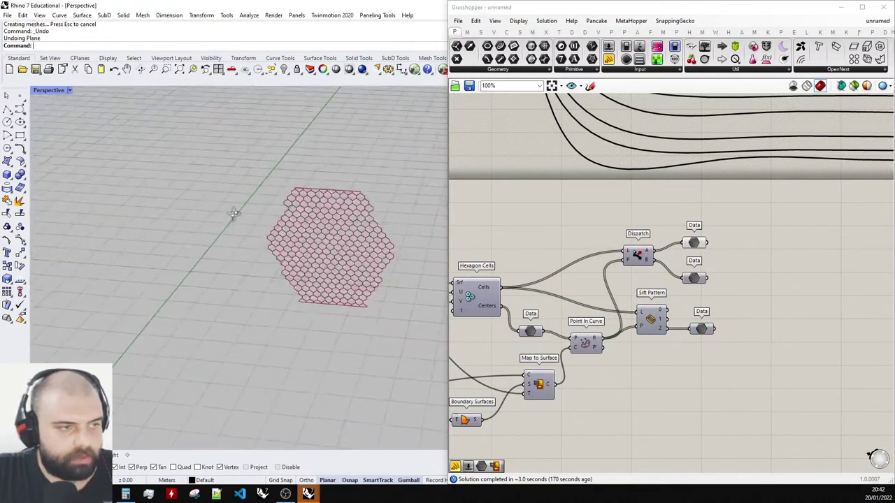
right_drag(233, 214, 319, 160)
scroll(312, 162, up, 8)
scroll(288, 202, up, 2)
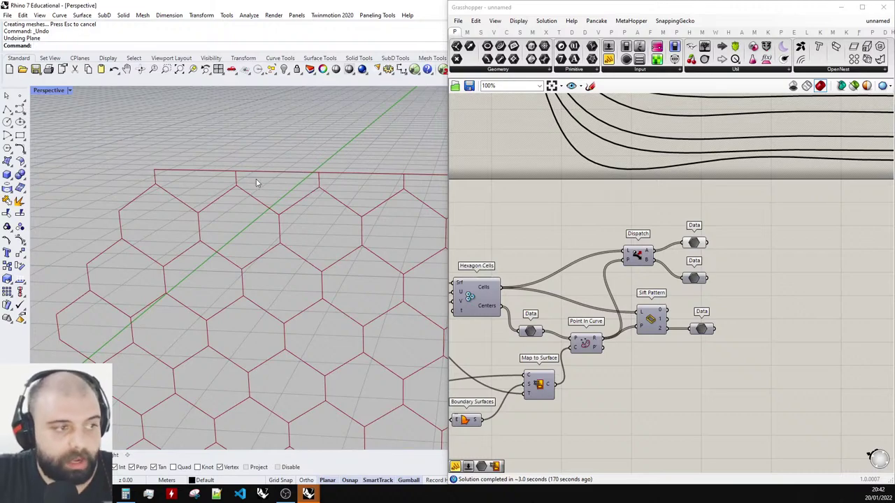
scroll(723, 245, up, 3)
double_click(709, 246)
text(explode)
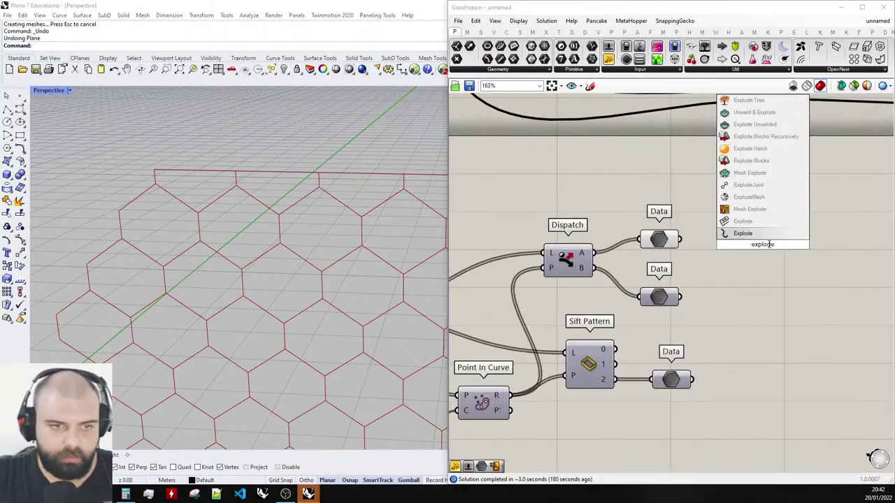
key(Return)
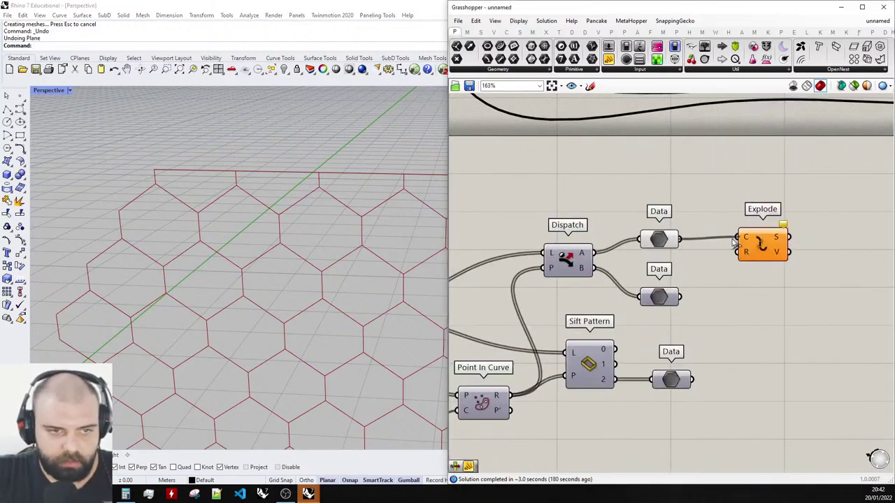
drag(734, 241, 739, 238)
scroll(743, 220, up, 1)
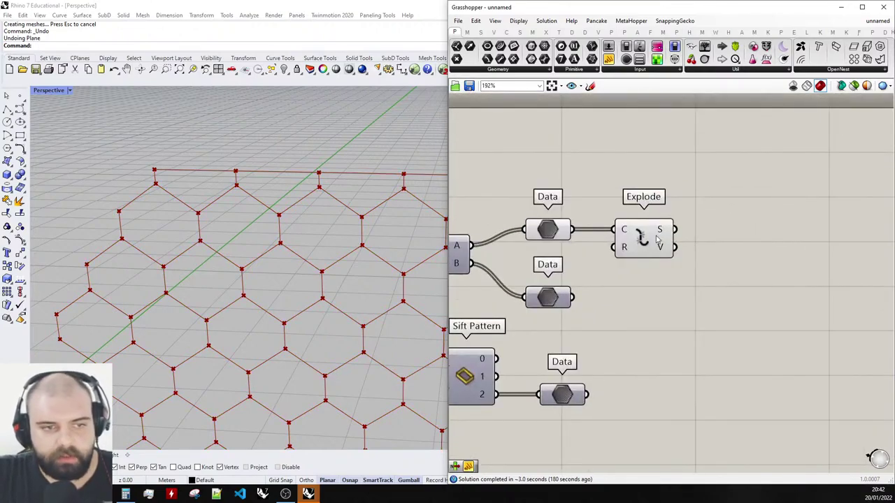
Attach a panel to Explode's segments output, enlarge it and browse the segment lists per branch.
mouse_move(658, 239)
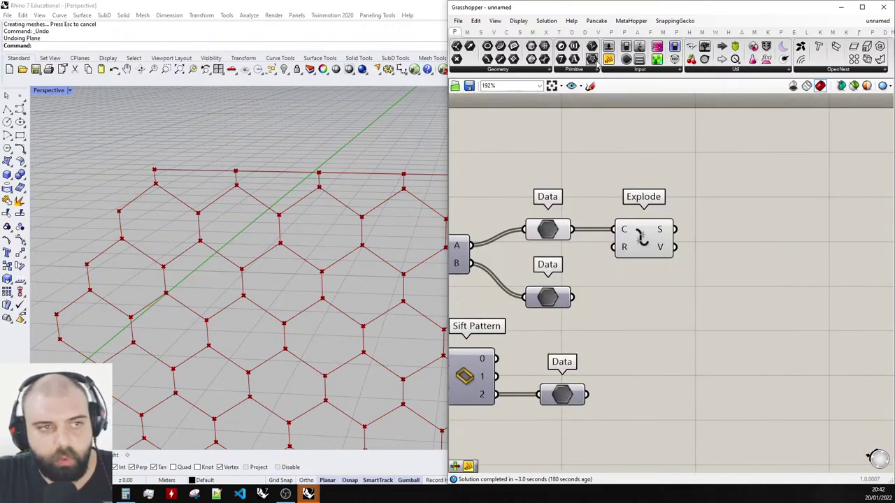
drag(764, 198, 764, 194)
drag(675, 229, 689, 190)
scroll(761, 180, down, 1)
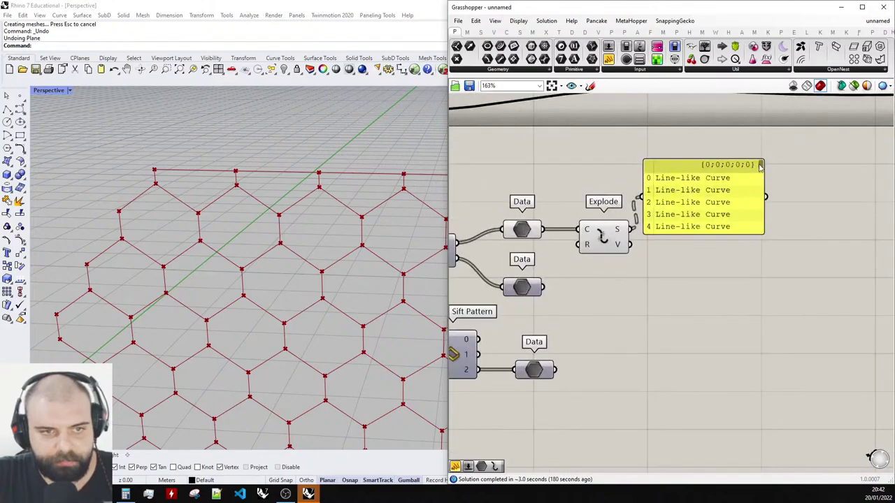
drag(760, 176, 760, 202)
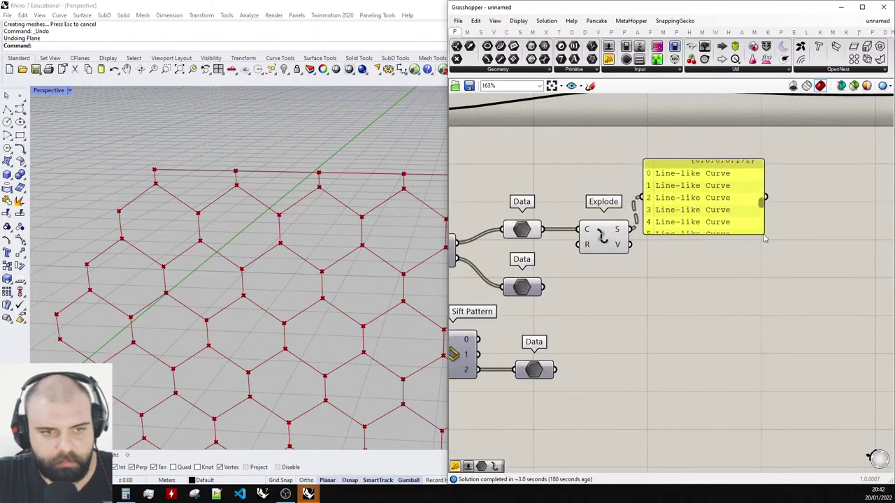
drag(762, 233, 857, 404)
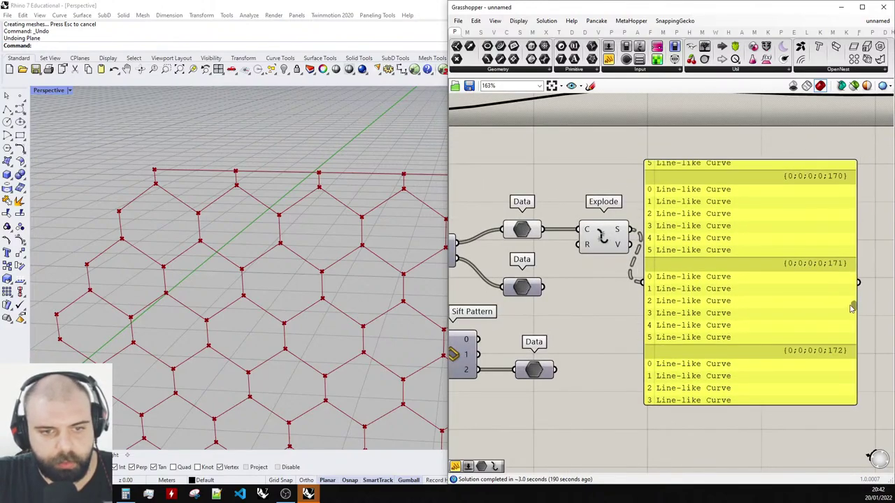
drag(851, 308, 853, 220)
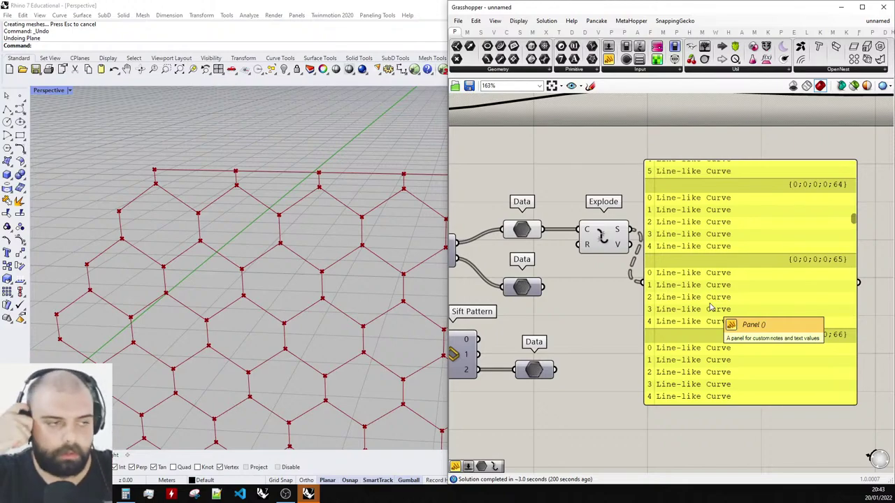
Delete the Explode component, its panel and the Data parameter on Dispatch's A output.
scroll(691, 263, down, 4)
drag(767, 355, 615, 238)
scroll(675, 238, down, 3)
scroll(664, 274, up, 2)
click(651, 317)
scroll(737, 271, down, 5)
scroll(703, 270, up, 5)
drag(769, 323, 674, 223)
key(Delete)
key(Delete)
Turn on the preview of the Surface parameter and show the hidden object in Rhino.
scroll(719, 206, down, 3)
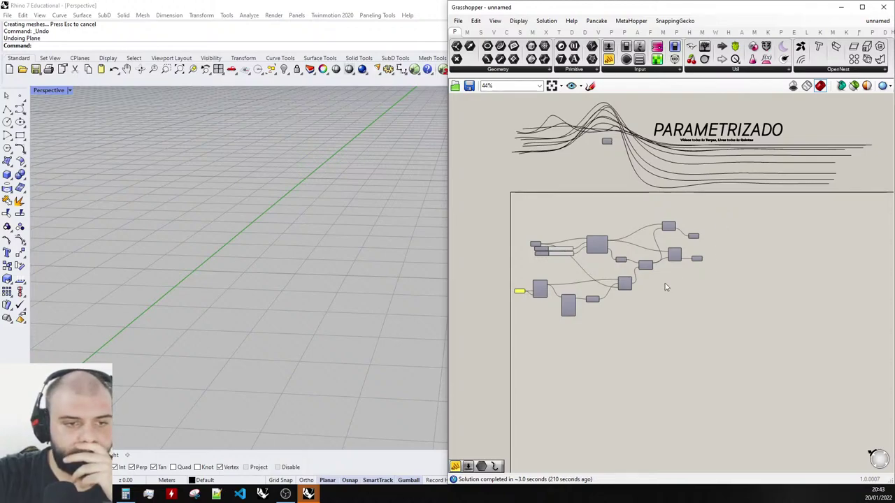
scroll(622, 290, up, 2)
click(503, 224)
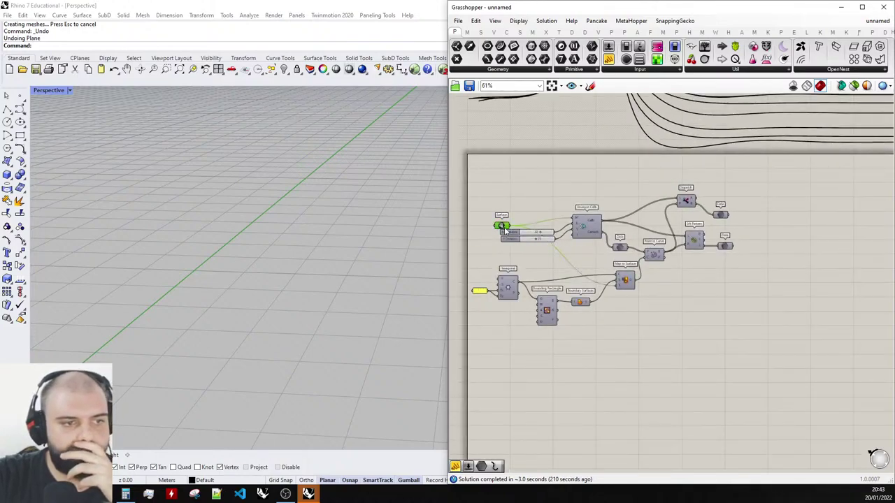
middle_click(503, 225)
click(523, 208)
scroll(326, 153, down, 5)
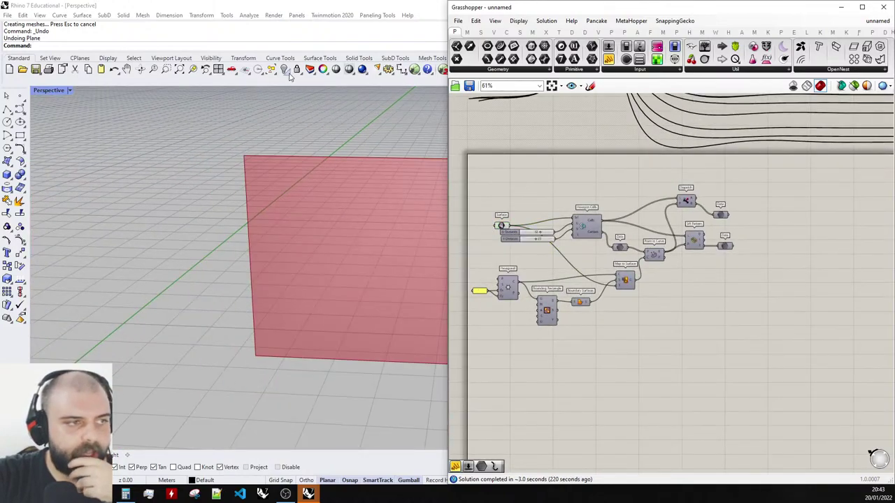
click(289, 72)
click(304, 88)
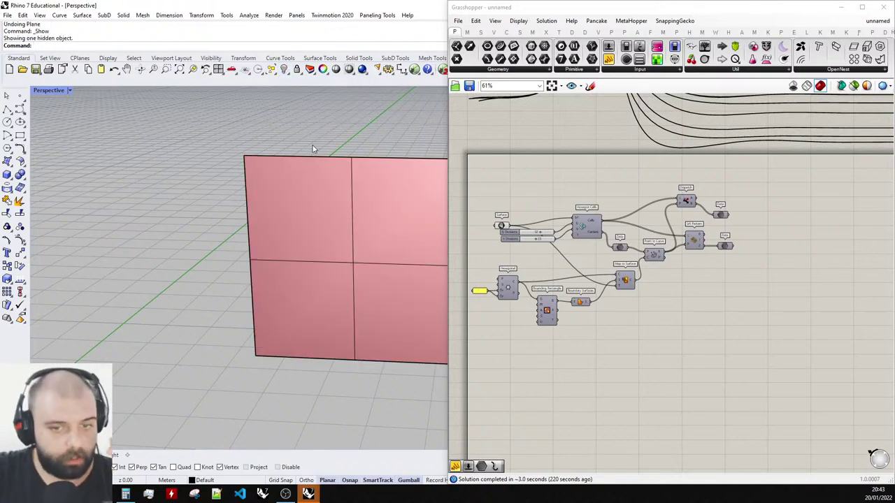
Delete the reference surface in Rhino and the Surface parameter from the Grasshopper definition.
scroll(260, 202, down, 5)
right_drag(259, 202, 323, 265)
drag(393, 346, 269, 168)
scroll(494, 226, up, 4)
key(Delete)
click(509, 228)
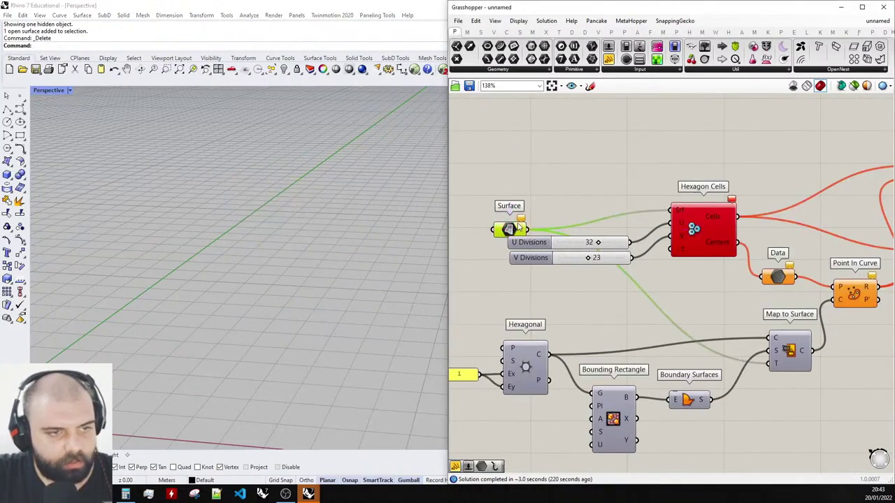
scroll(493, 216, down, 3)
key(Delete)
Move Hexagon Cells, its U and V sliders and the downstream components below and to the right of the Hexagonal group.
drag(843, 255, 522, 193)
scroll(522, 193, down, 2)
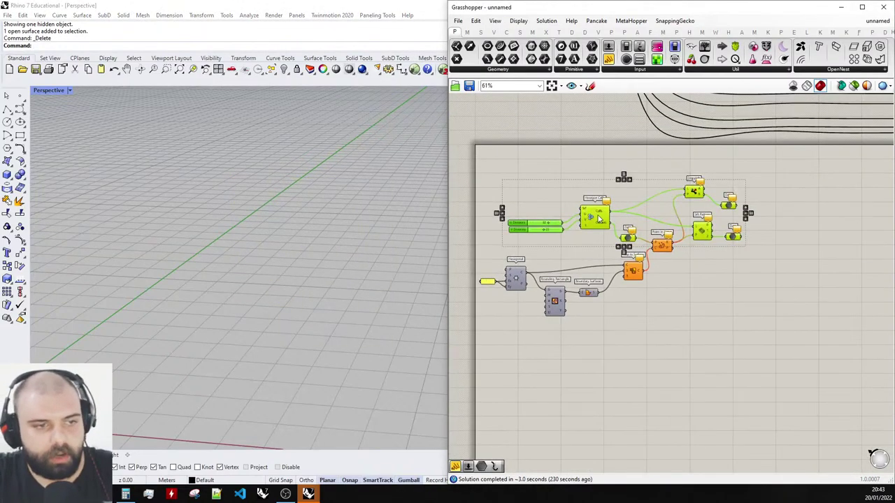
scroll(597, 207, up, 1)
drag(599, 217, 701, 348)
click(734, 272)
Delete the Map to Surface component.
scroll(736, 271, down, 2)
scroll(705, 317, up, 3)
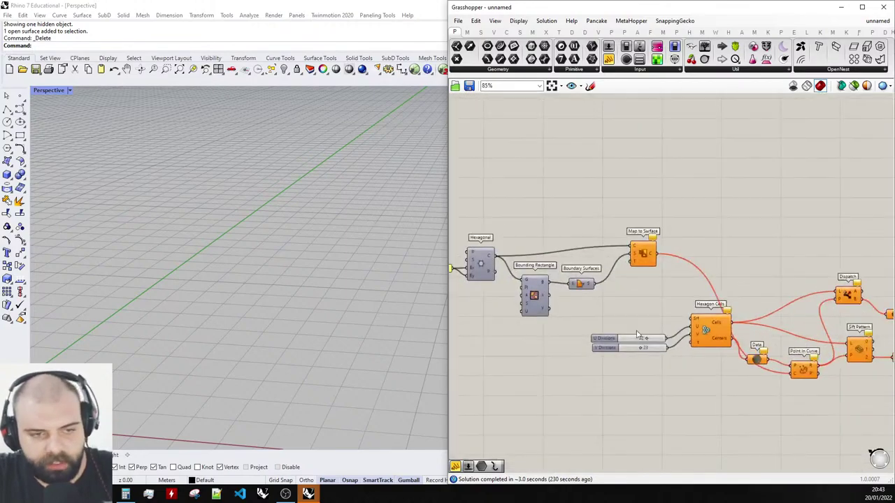
scroll(636, 333, down, 3)
scroll(533, 321, up, 3)
scroll(663, 270, up, 1)
drag(727, 293, 696, 238)
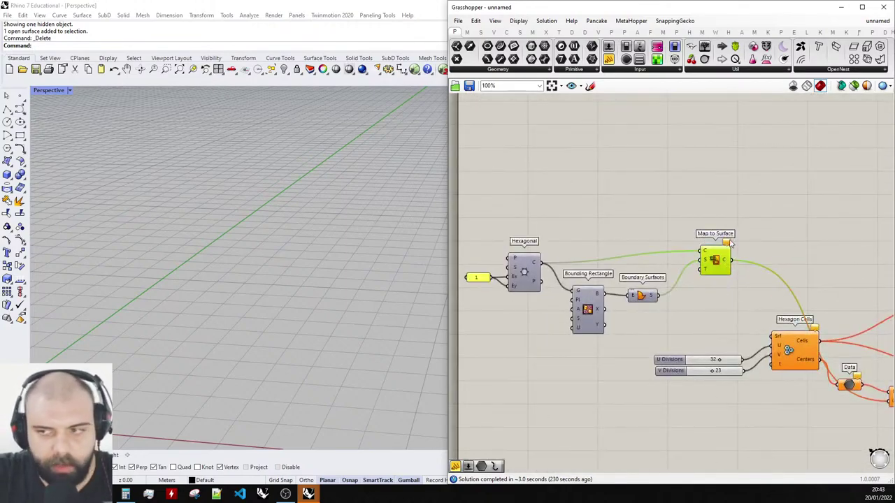
key(Delete)
Turn on the preview of the Hexagonal grid component and bring its hexagon into view in Rhino.
scroll(531, 269, up, 2)
click(569, 269)
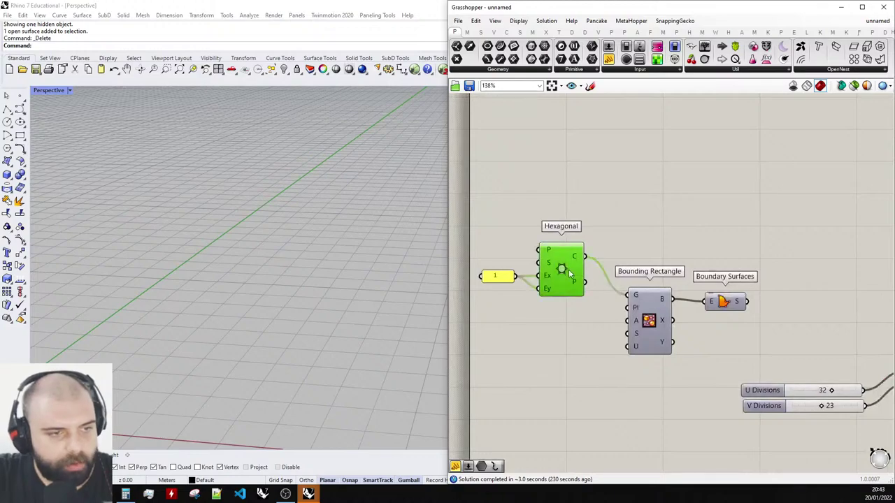
middle_click(568, 269)
click(586, 251)
scroll(659, 200, down, 4)
scroll(353, 252, down, 5)
right_drag(329, 246, 350, 256)
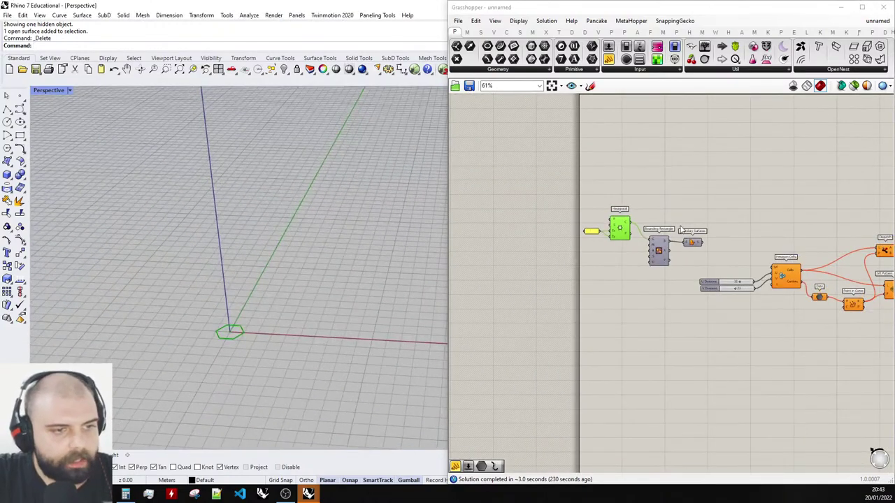
Move Bounding Rectangle and Boundary Surfaces away from Hexagonal, and rearrange Hexagonal and its extent panel to free space.
scroll(606, 213, up, 6)
scroll(621, 302, down, 4)
drag(762, 339, 760, 253)
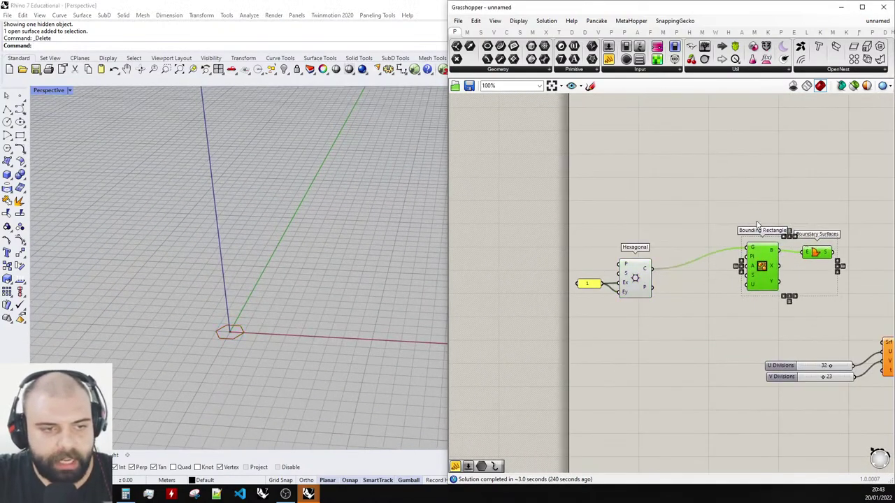
scroll(657, 305, up, 3)
drag(666, 321, 524, 258)
drag(634, 263, 679, 264)
click(612, 258)
drag(594, 270, 595, 285)
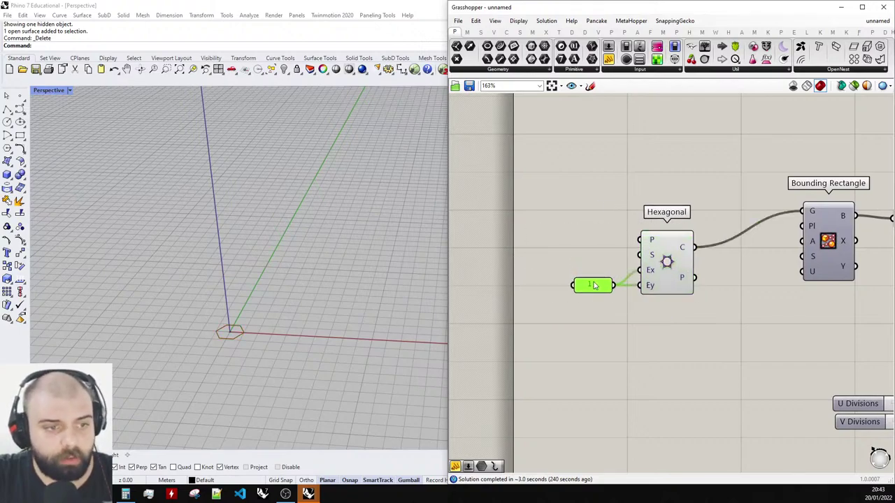
Add a number slider ranging from 0 to 10.0 beside the Hexagonal component.
double_click(586, 244)
scroll(685, 265, up, 3)
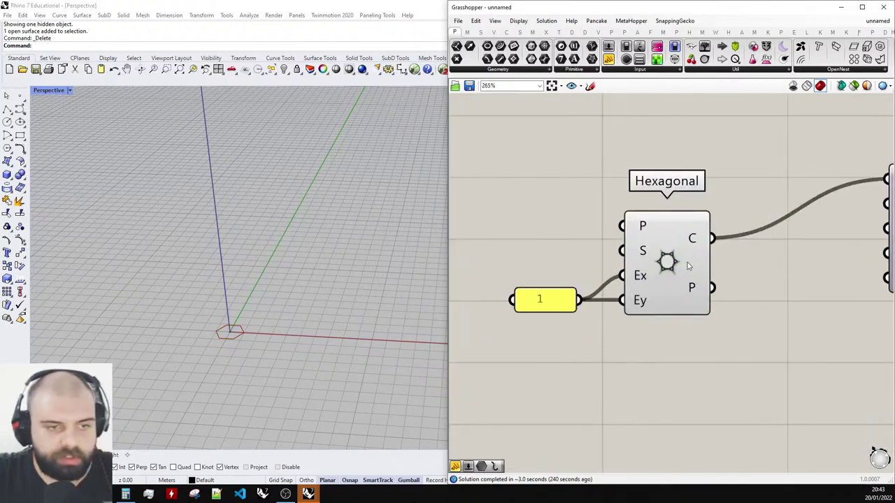
mouse_move(643, 250)
scroll(643, 251, down, 5)
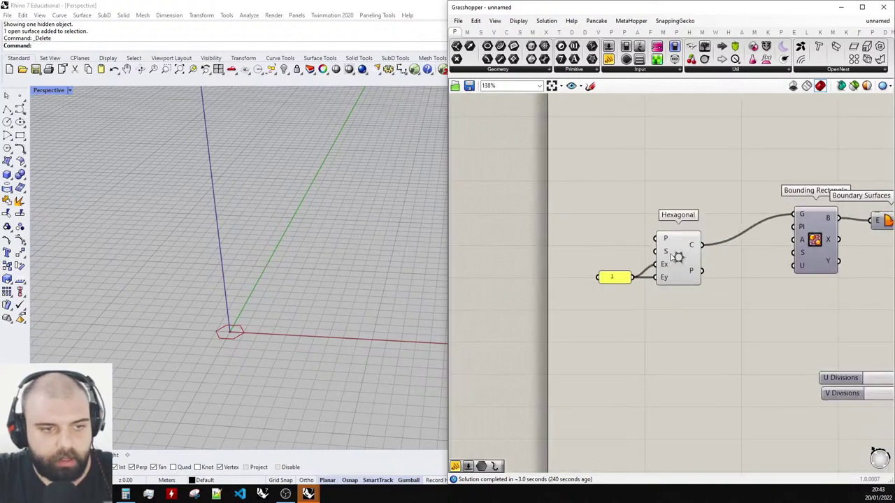
scroll(616, 250, up, 4)
double_click(615, 248)
text(0<)
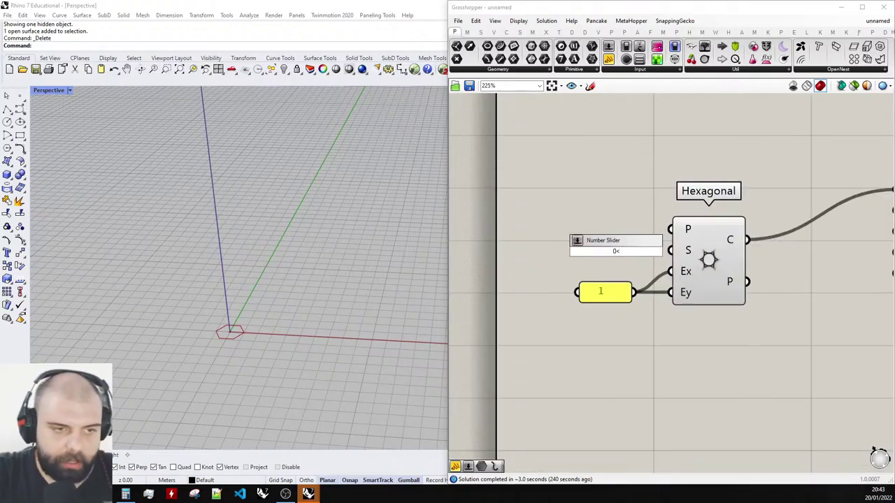
text(10.0)
key(Return)
Place the slider beside Hexagonal, connect it to the size input and set it to 5.0.
drag(617, 254, 552, 270)
click(600, 226)
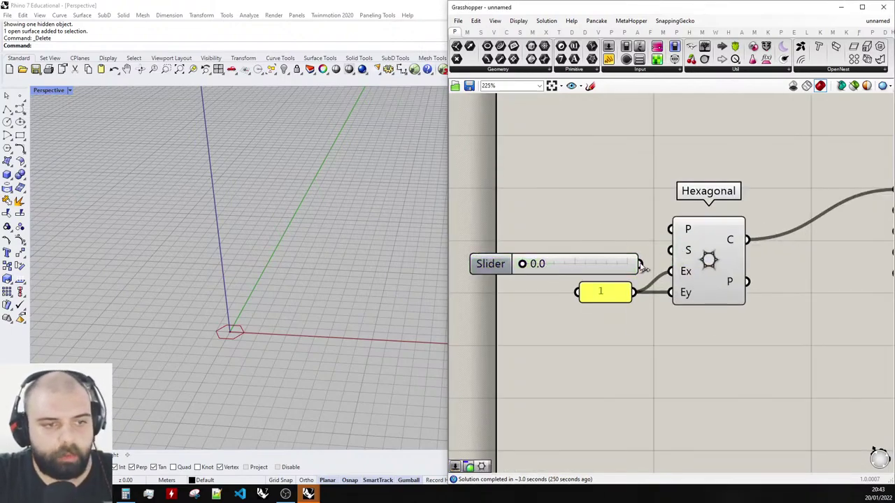
drag(641, 264, 667, 251)
drag(515, 267, 570, 264)
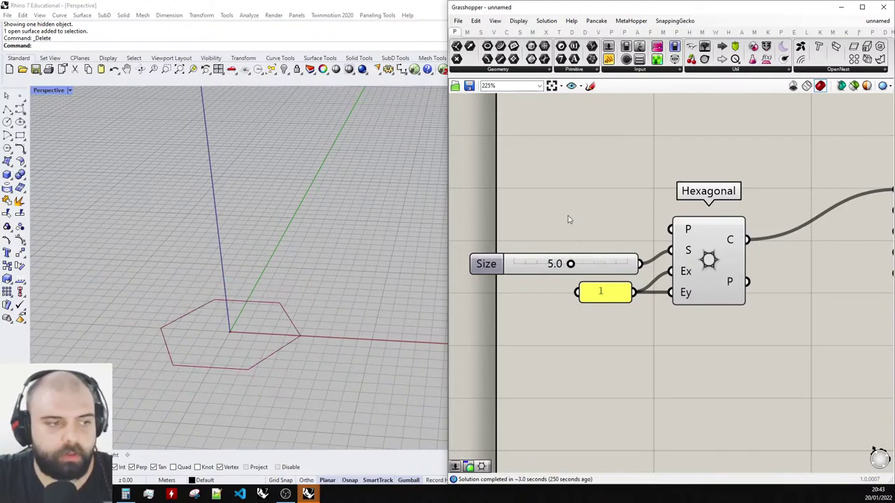
Add an XZ Plane component above the Size slider for the Hexagonal grid's base plane.
mouse_move(687, 235)
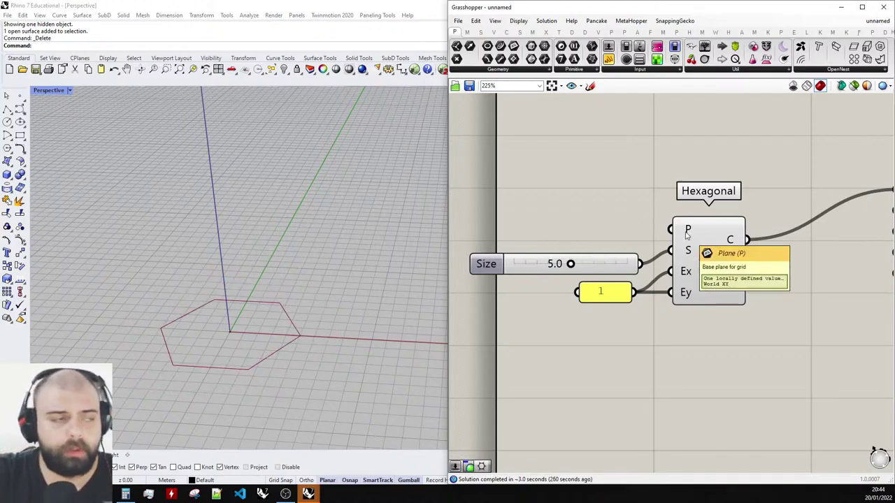
scroll(294, 301, down, 5)
right_drag(295, 300, 272, 277)
scroll(271, 275, down, 5)
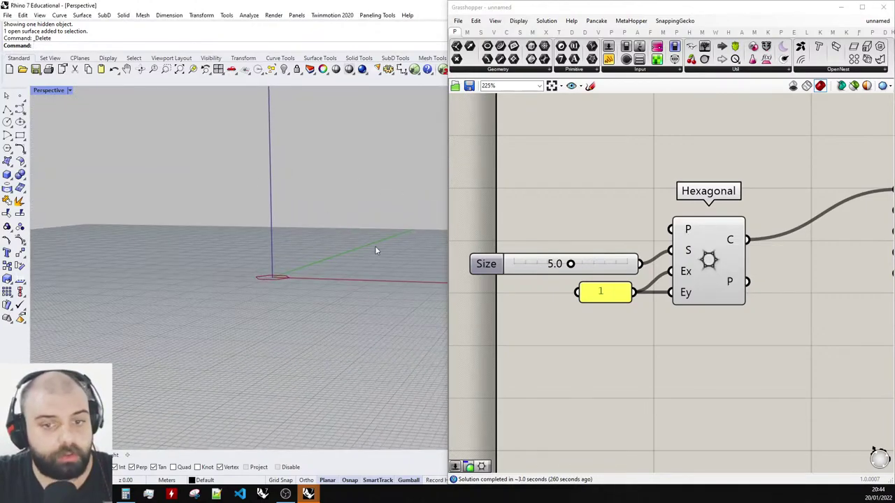
right_drag(374, 250, 392, 231)
double_click(588, 176)
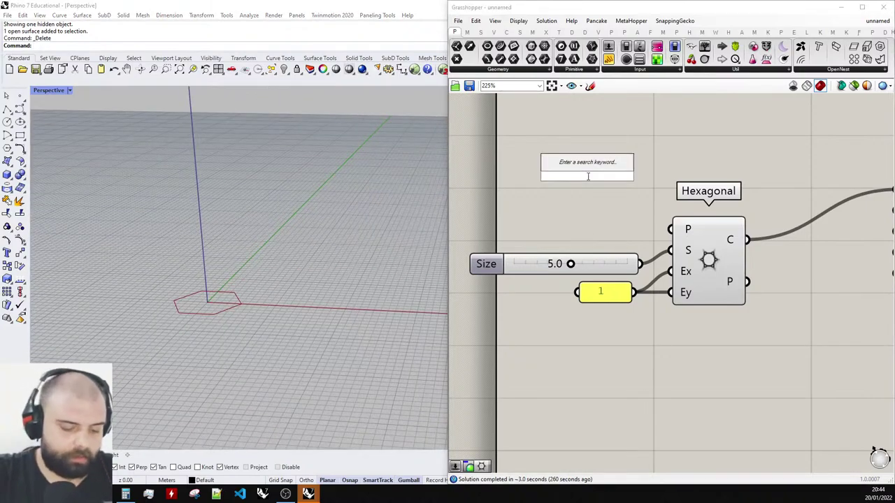
text(xz)
click(584, 165)
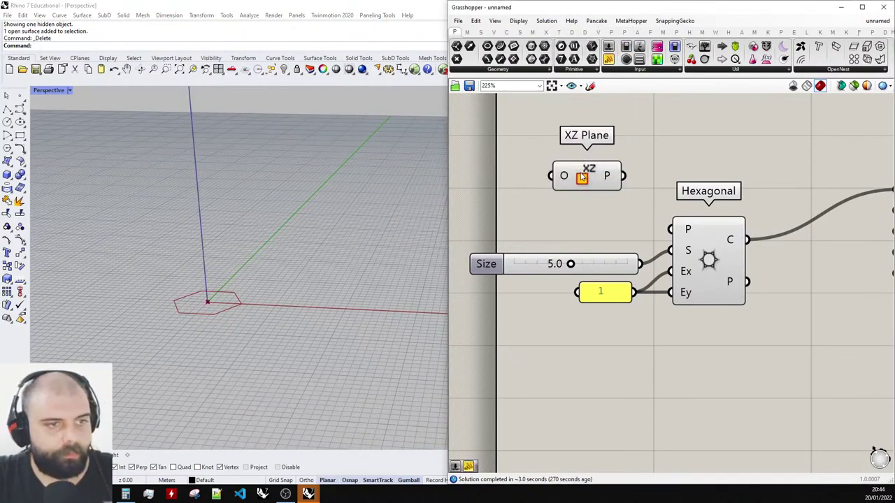
Connect the XZ Plane to Hexagonal's plane input, and place a point object on the ground plane in the Rhino viewport.
drag(584, 178, 671, 228)
right_drag(319, 257, 246, 229)
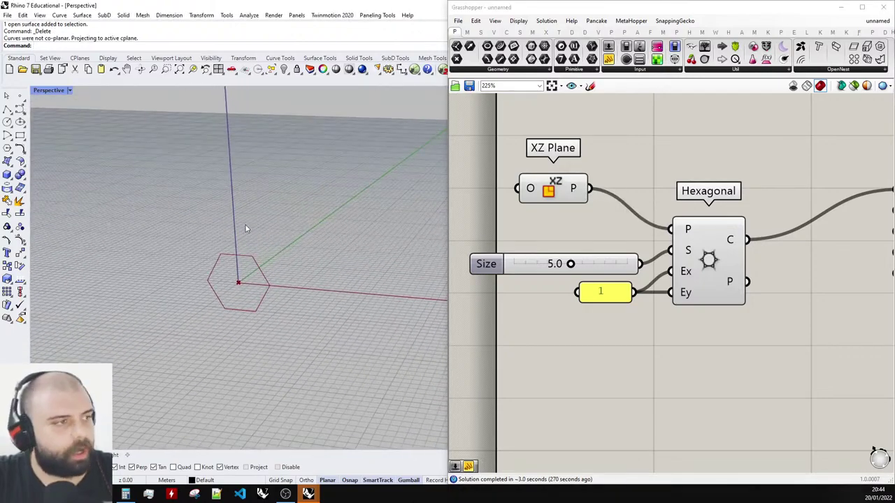
click(20, 97)
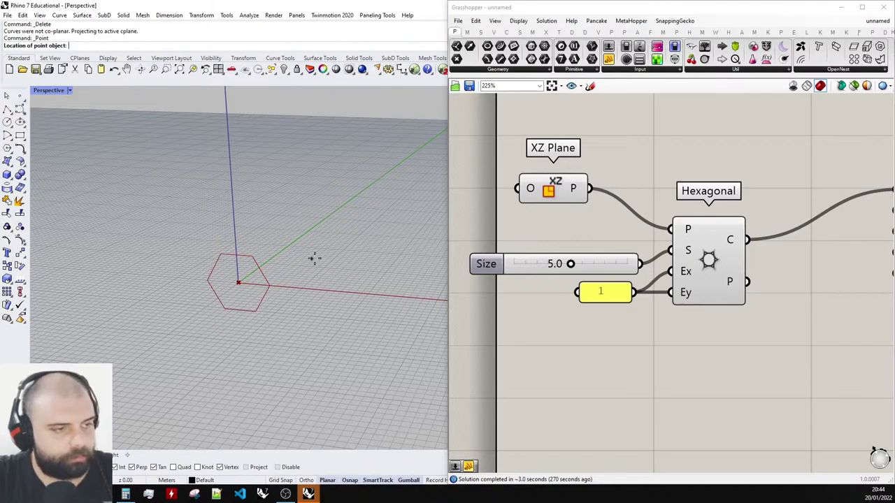
click(321, 257)
drag(305, 248, 352, 274)
Add a Point parameter referencing the new Rhino point and connect it to the XZ Plane's origin input.
scroll(748, 297, down, 3)
scroll(556, 258, up, 3)
double_click(558, 252)
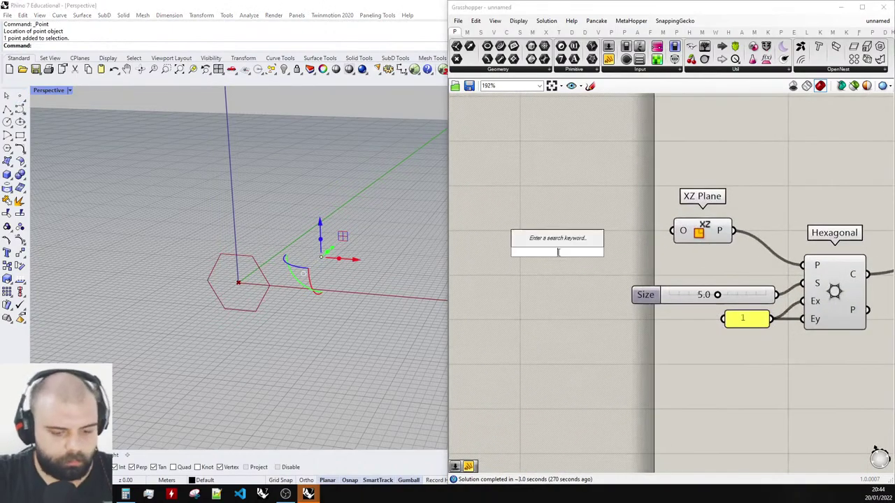
text(point)
click(551, 242)
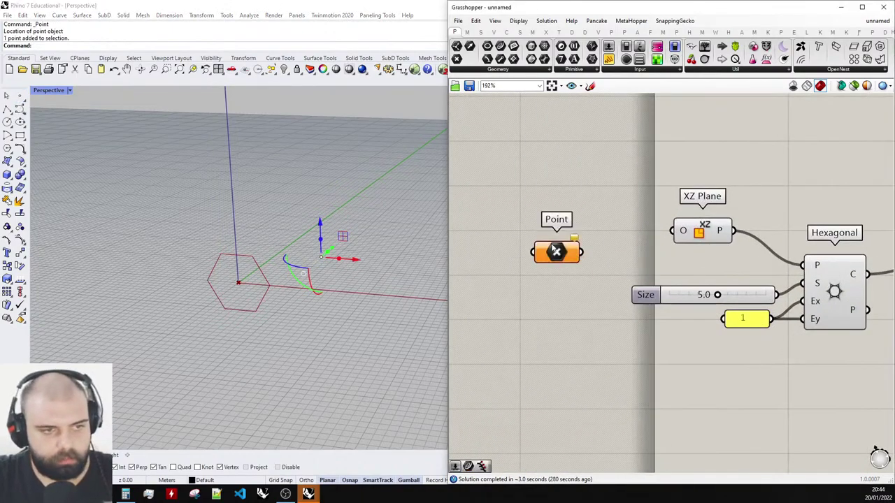
right_click(556, 249)
click(589, 378)
drag(581, 252, 674, 231)
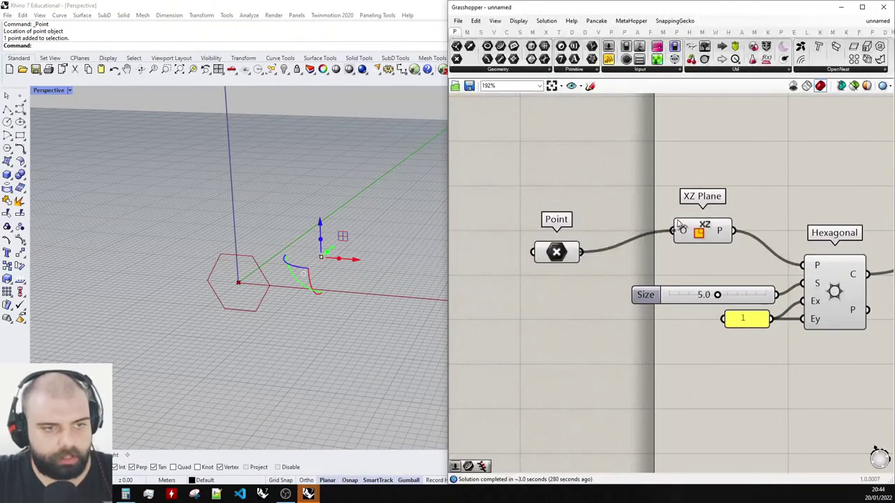
Move the referenced point in the Rhino viewport and raise it so the hexagon stands above the ground plane.
click(347, 218)
scroll(348, 237, up, 5)
right_drag(308, 284, 326, 261)
drag(244, 276, 311, 335)
right_drag(312, 335, 284, 281)
drag(267, 275, 267, 218)
right_drag(306, 255, 339, 270)
drag(269, 218, 270, 203)
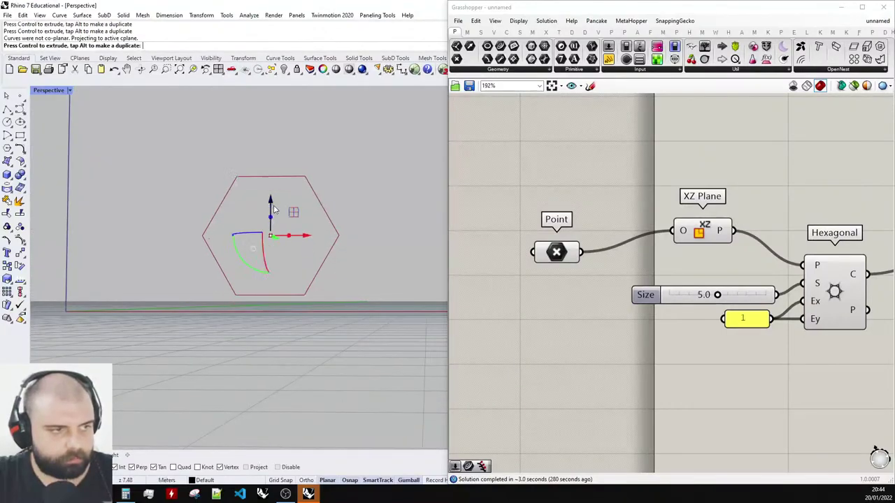
click(341, 233)
mouse_move(341, 233)
right_down()
mouse_move(350, 246)
mouse_move(340, 253)
mouse_move(337, 245)
right_up()
scroll(345, 249, down, 4)
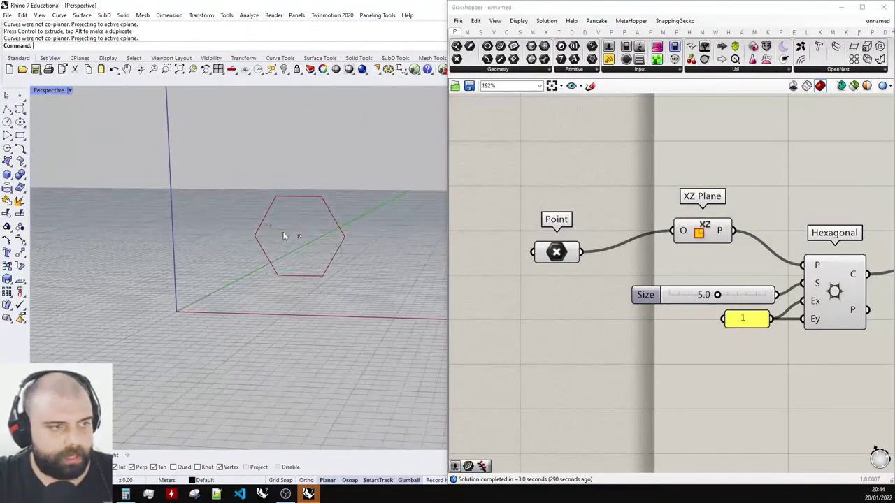
click(297, 236)
click(338, 236)
Turn on the preview of the Bounding Rectangle and Boundary Surfaces components.
scroll(279, 234, up, 7)
scroll(579, 221, down, 5)
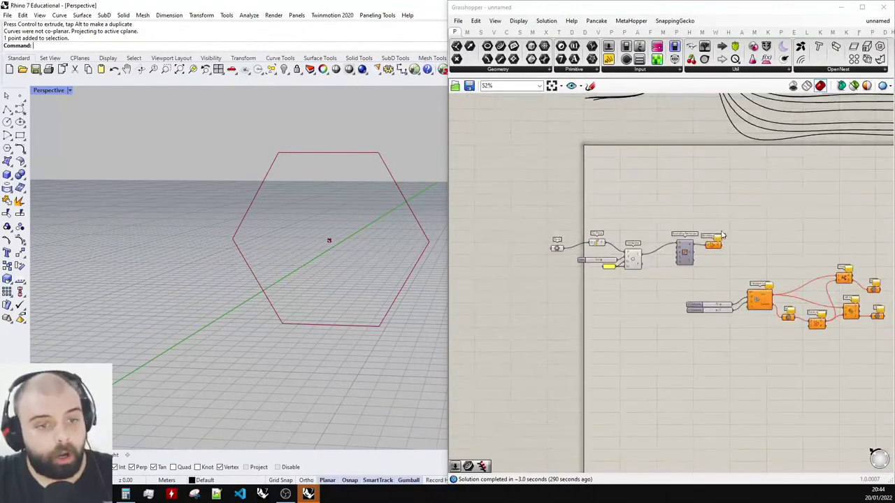
scroll(690, 271, up, 3)
drag(741, 317, 604, 302)
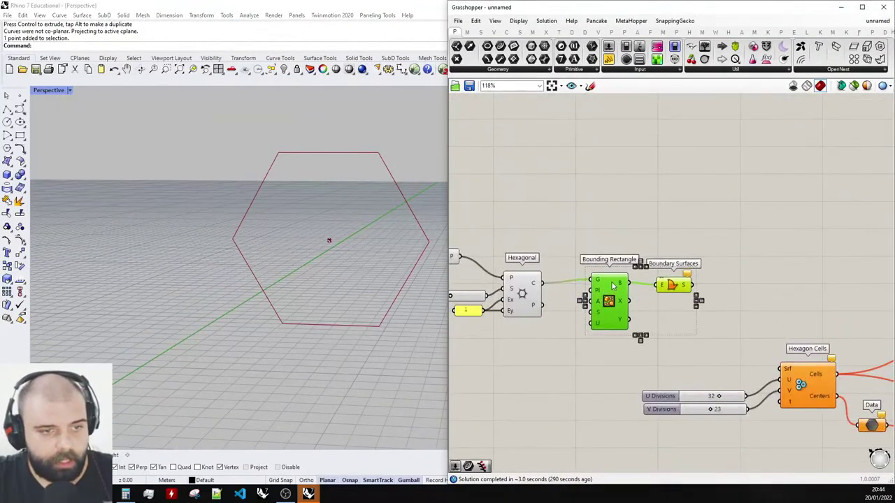
middle_click(605, 303)
click(624, 286)
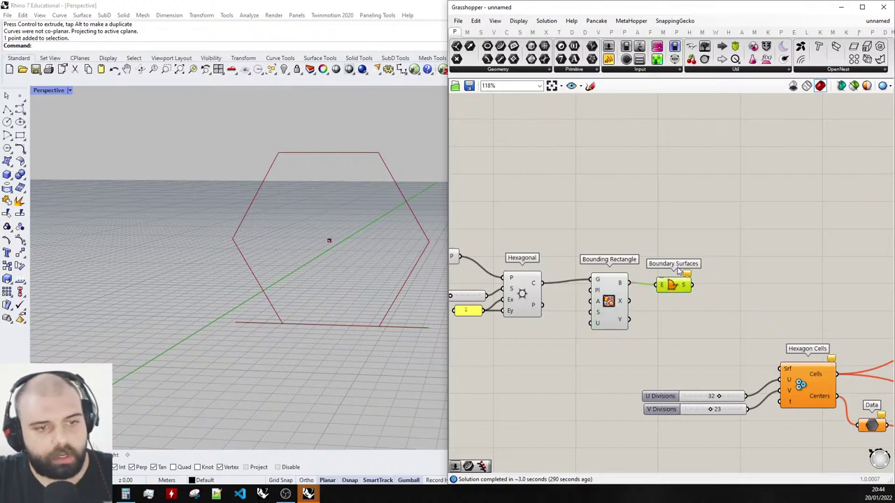
Connect the XZ Plane output to Bounding Rectangle's plane input.
scroll(767, 302, up, 2)
drag(766, 300, 678, 235)
scroll(795, 241, down, 3)
scroll(688, 261, up, 5)
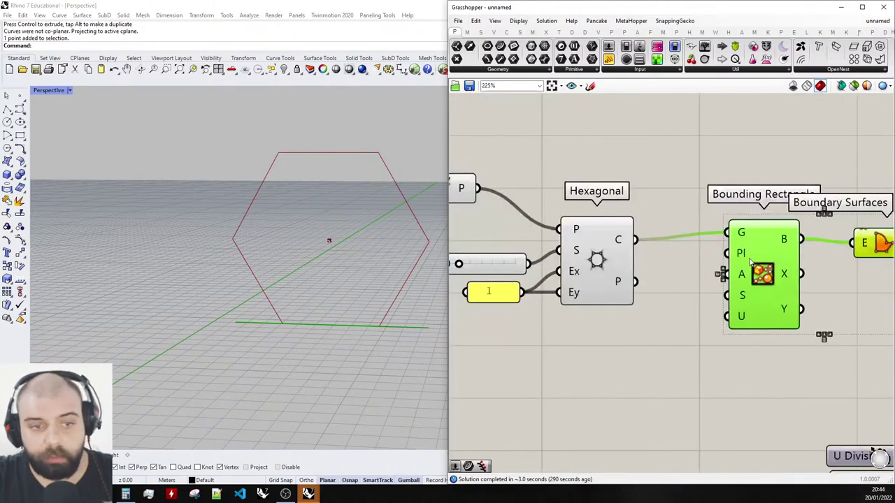
scroll(768, 253, down, 4)
click(720, 231)
drag(609, 218, 744, 252)
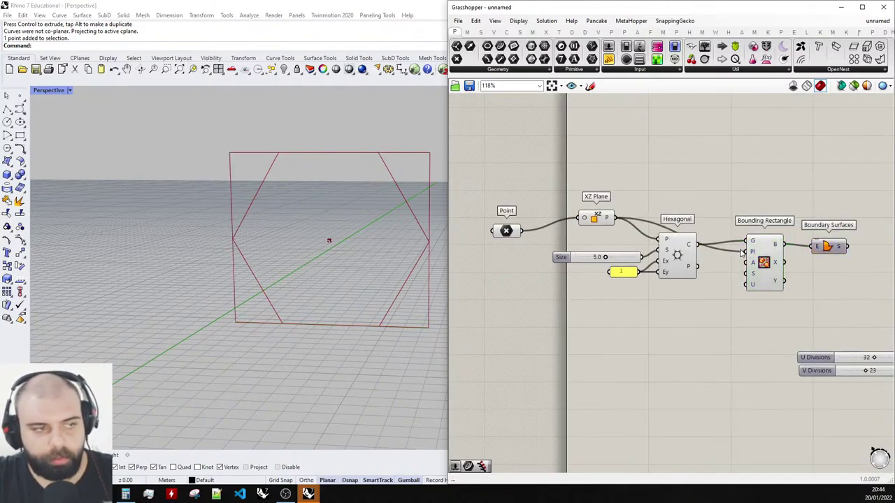
Reposition the XZ Plane and Point components above Hexagonal to tidy the start of the definition.
drag(589, 242, 480, 210)
drag(608, 214, 629, 192)
click(573, 223)
drag(534, 210, 576, 196)
Turn on the Boundary Surfaces preview to display the rectangular surface around the hexagon.
scroll(595, 152, down, 3)
scroll(768, 195, up, 5)
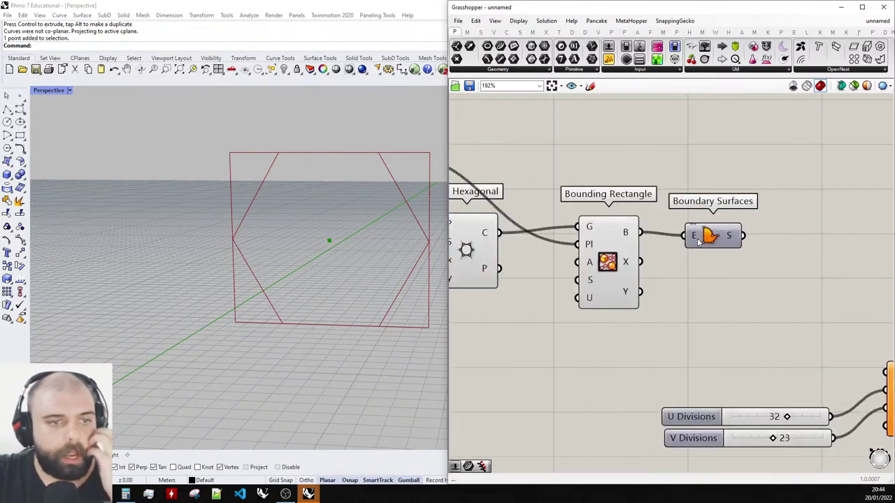
click(706, 236)
middle_click(706, 236)
click(720, 221)
Connect the Boundary Surfaces output to the Srf input of Hexagon Cells.
scroll(571, 232, down, 4)
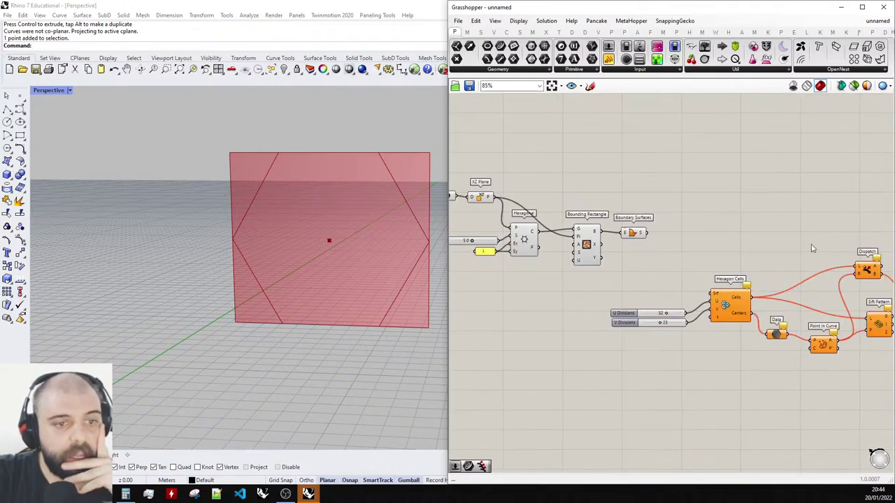
scroll(811, 245, up, 3)
click(525, 227)
drag(538, 228, 659, 344)
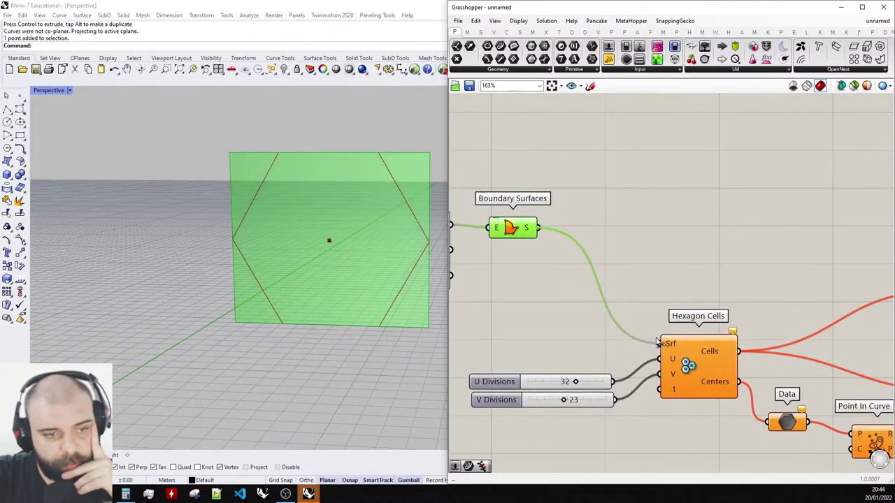
click(680, 288)
Move Hexagon Cells, its division sliders and all downstream components up in line with Boundary Surfaces.
scroll(615, 279, down, 5)
scroll(755, 309, up, 3)
scroll(755, 309, up, 1)
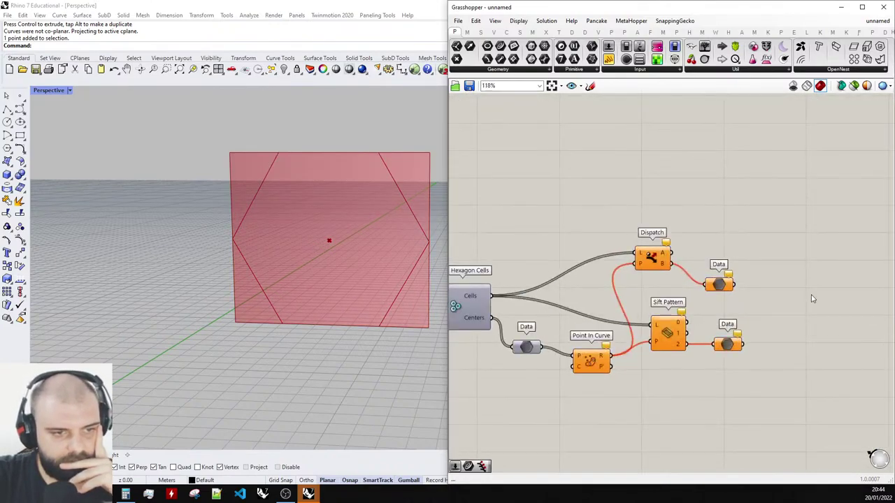
scroll(839, 299, down, 3)
scroll(525, 322, up, 3)
scroll(589, 332, down, 3)
drag(833, 355, 555, 279)
drag(626, 300, 648, 256)
click(621, 285)
scroll(619, 283, up, 2)
scroll(619, 288, down, 2)
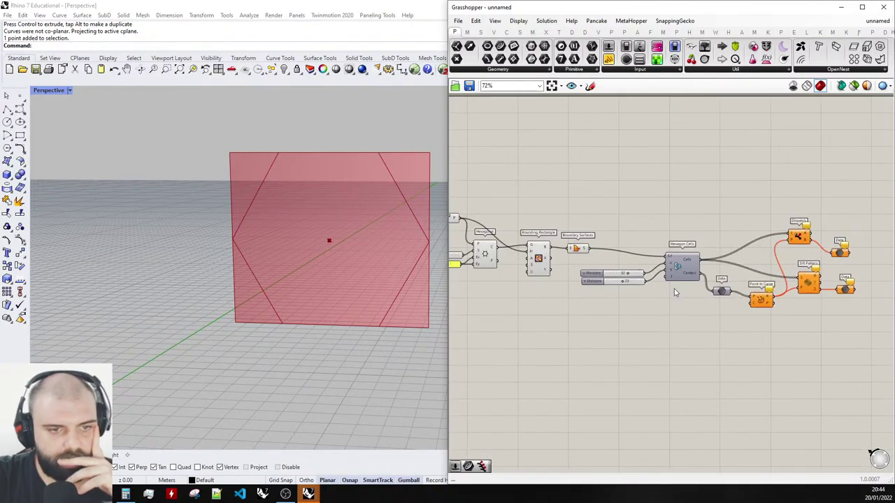
Connect Hexagonal's cell output to the curve input of Point In Curve.
scroll(615, 288, up, 2)
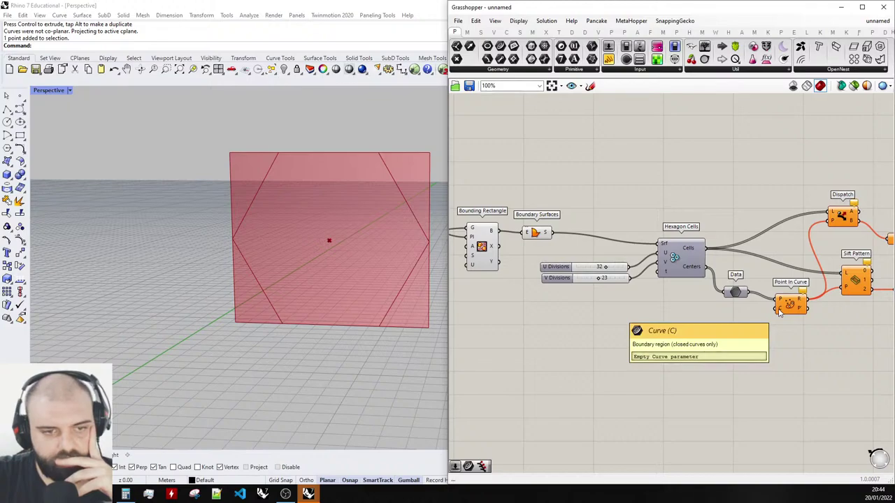
scroll(780, 313, down, 2)
click(510, 256)
drag(516, 249, 771, 308)
click(664, 300)
scroll(658, 297, down, 3)
Duplicate the Data parameter beside Dispatch, place the copy above it and feed it from Dispatch's A output.
scroll(776, 273, up, 6)
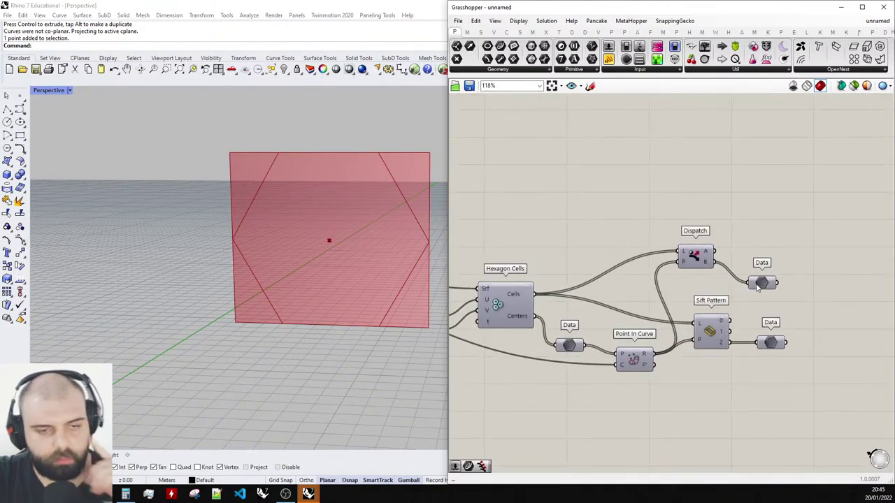
click(758, 285)
key(ctrl+c)
key(ctrl+v)
drag(768, 287, 714, 251)
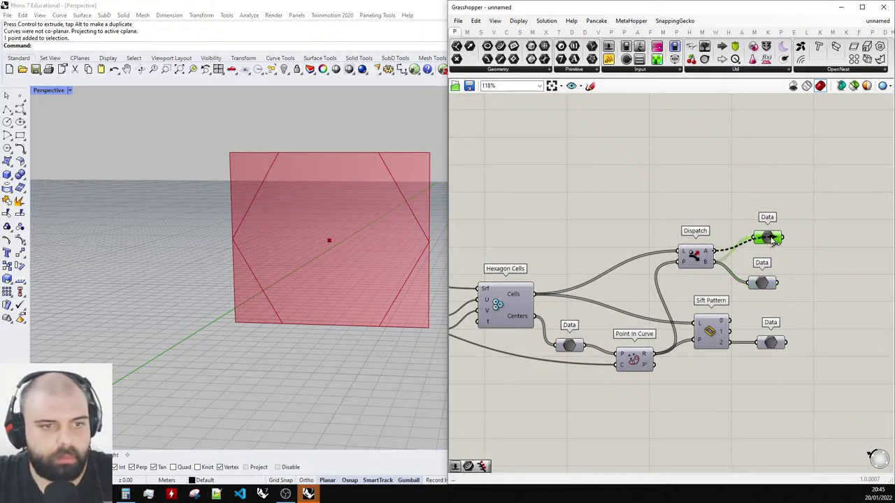
click(784, 187)
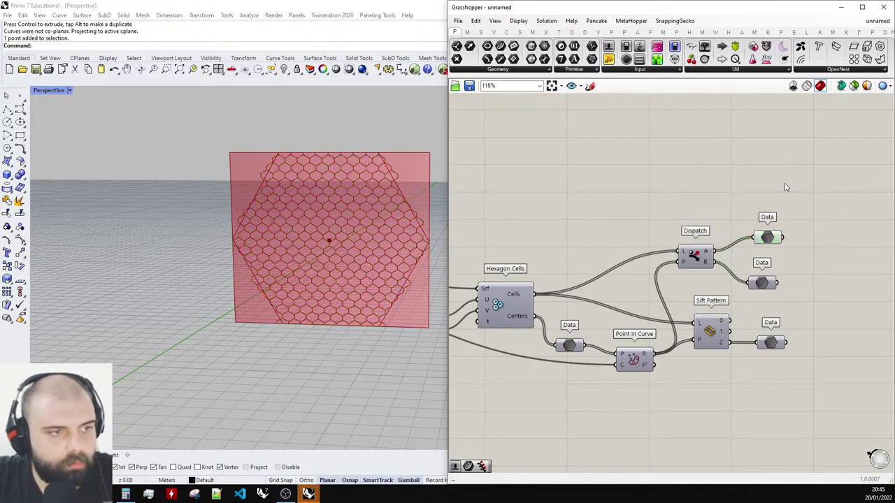
Set the U Divisions slider to 42 and the V Divisions slider to 21.
scroll(725, 189, down, 2)
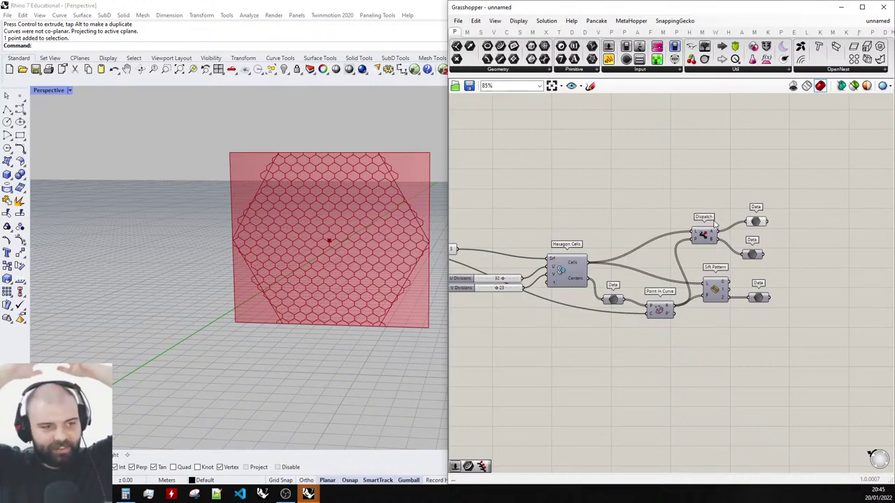
mouse_move(337, 185)
right_down()
mouse_move(370, 175)
mouse_move(331, 191)
mouse_move(345, 179)
right_up()
scroll(368, 175, up, 8)
scroll(320, 182, down, 8)
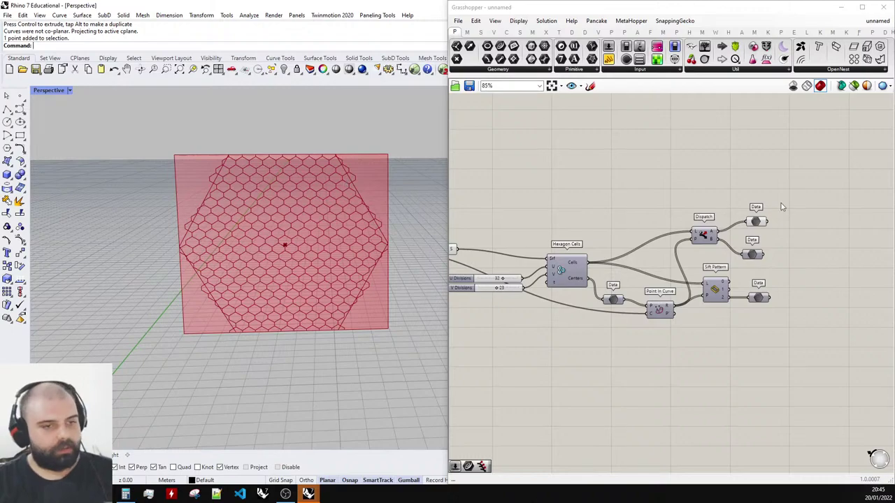
scroll(779, 206, down, 3)
scroll(561, 202, up, 3)
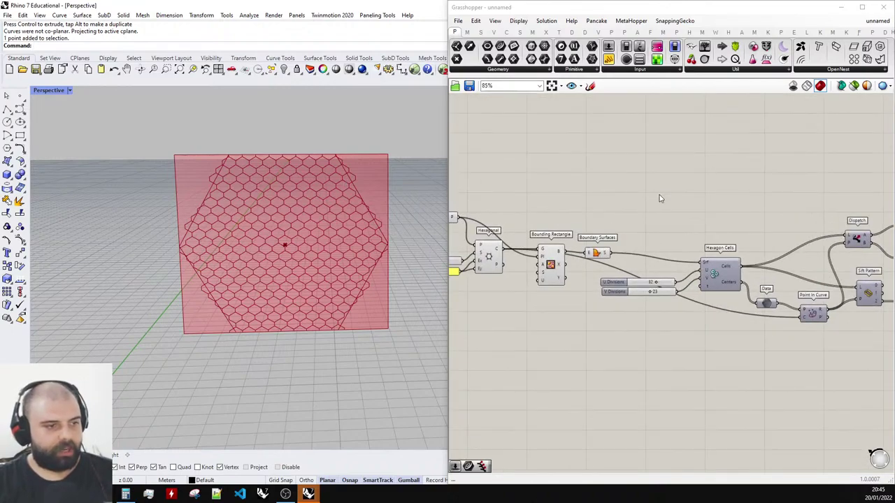
scroll(703, 245, up, 5)
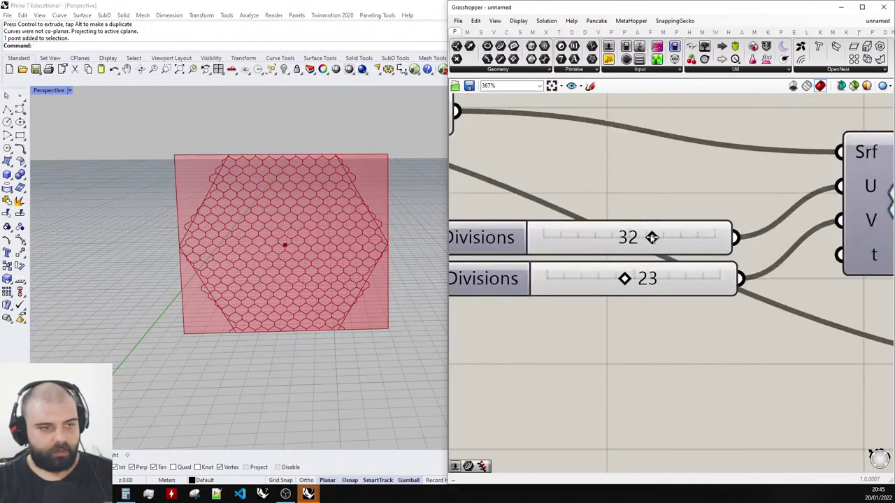
drag(650, 235, 686, 237)
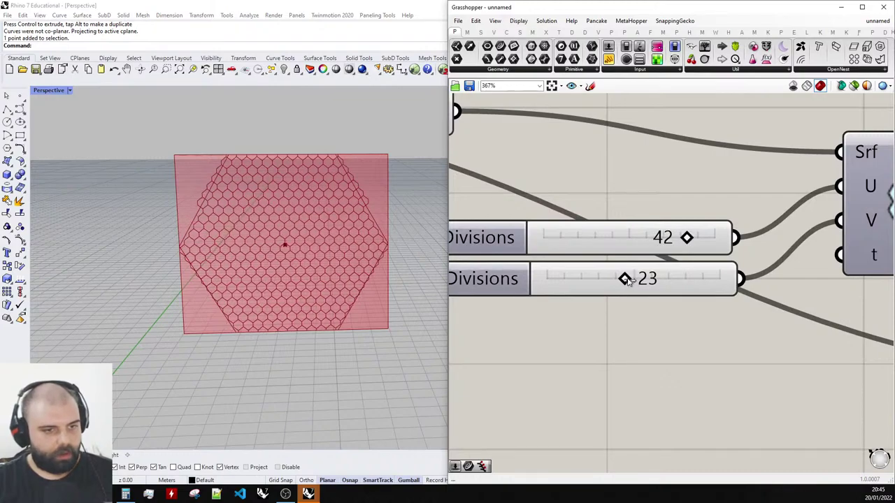
mouse_move(624, 279)
mouse_down()
mouse_move(681, 279)
mouse_move(609, 260)
mouse_move(618, 261)
mouse_up()
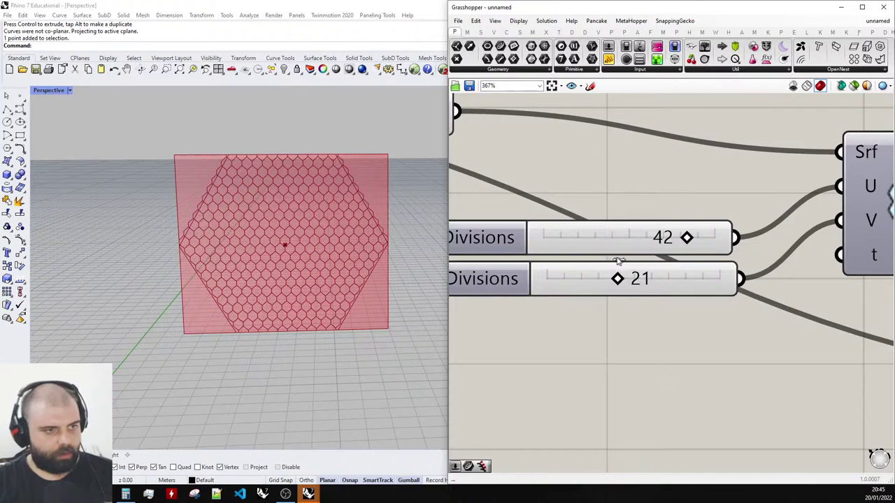
Turn off the preview of every component from Point through Point In Curve, leaving only the final cells displayed.
scroll(619, 261, down, 8)
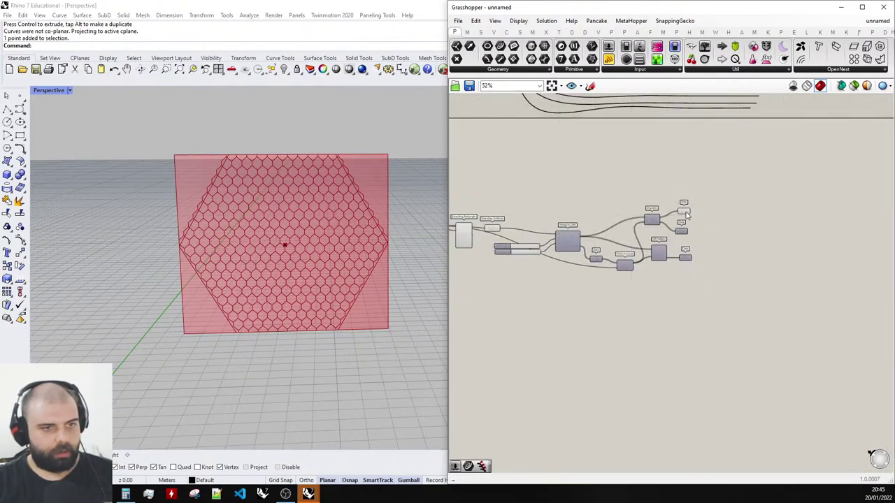
click(685, 212)
scroll(667, 251, down, 2)
drag(648, 290, 454, 201)
middle_click(475, 223)
click(486, 176)
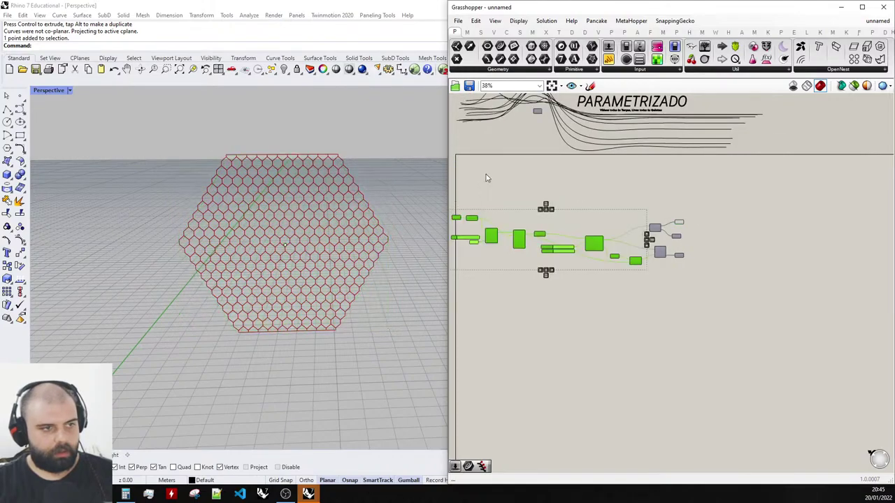
Move Dispatch upward to separate it from Sift Pattern, then highlight its A-output cells in the viewport.
mouse_move(382, 258)
right_down()
mouse_move(382, 236)
mouse_move(380, 247)
right_up()
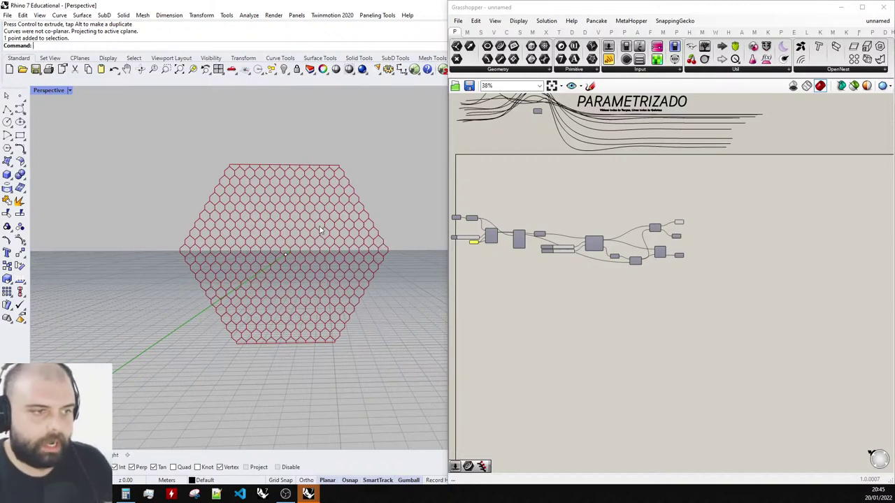
scroll(625, 193, up, 4)
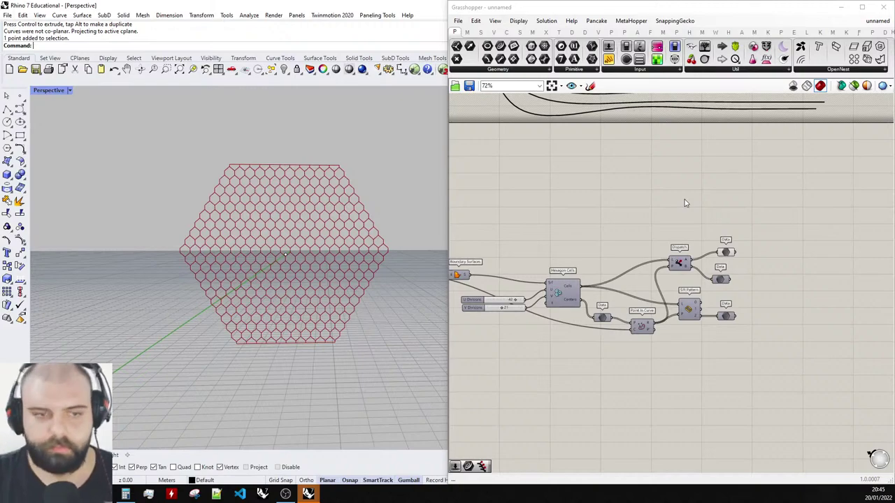
scroll(762, 306, up, 5)
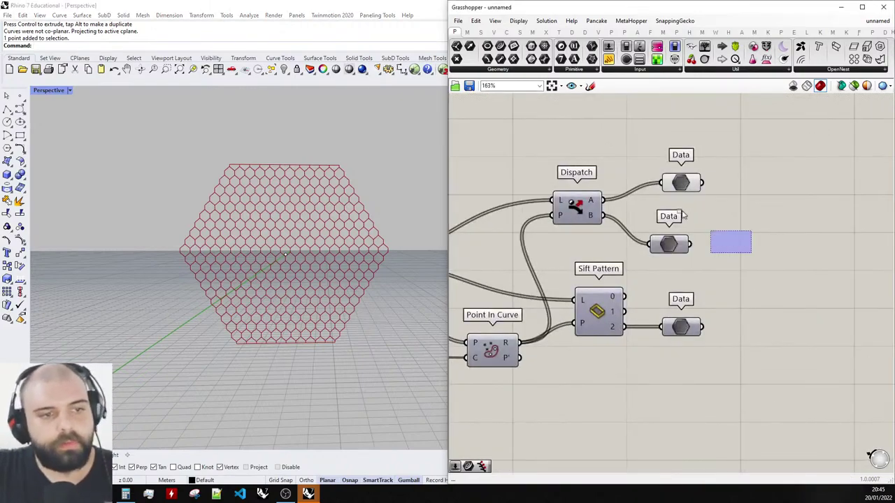
drag(682, 213, 577, 150)
drag(572, 206, 586, 172)
click(718, 210)
click(692, 147)
scroll(676, 189, down, 3)
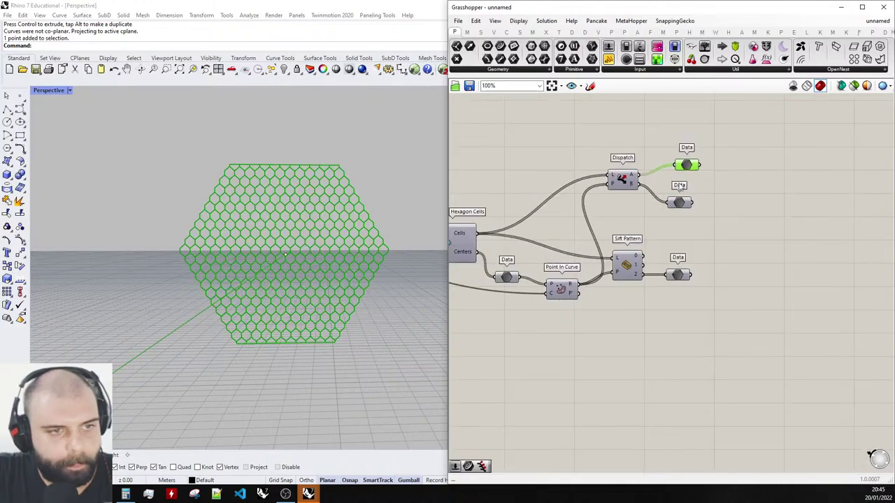
click(711, 173)
Toggle the preview of the Data parameter after Sift Pattern.
scroll(711, 171, up, 2)
click(670, 318)
middle_click(669, 312)
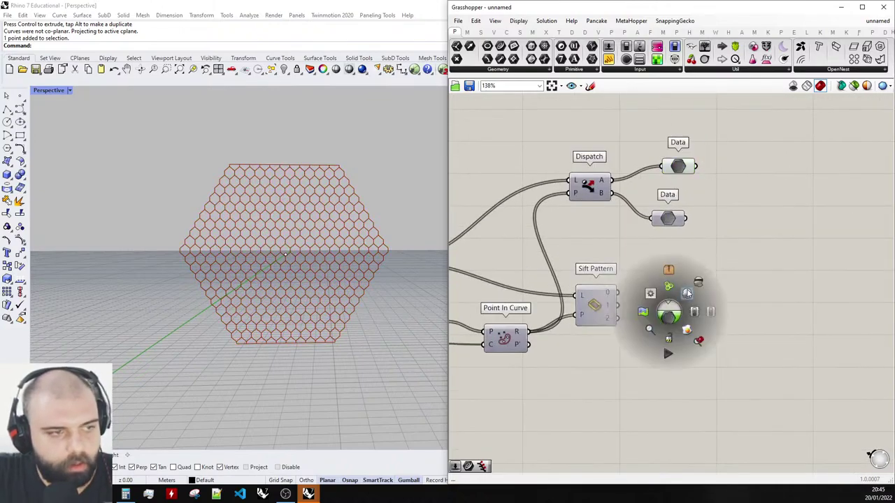
click(688, 292)
Move Dispatch and its two Data outputs together farther away from the Sift Pattern branch.
scroll(725, 243, down, 2)
drag(748, 237, 617, 178)
drag(626, 199, 593, 185)
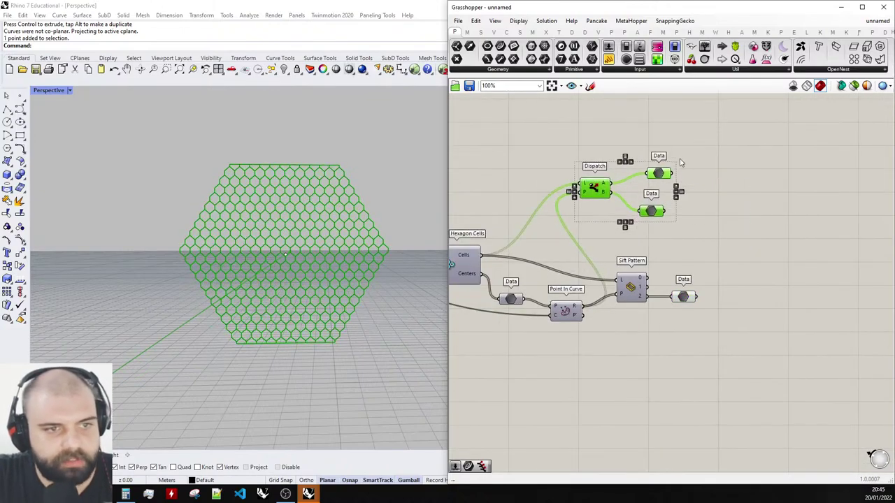
Add an Explode curve component beside Dispatch's A-output Data and connect that Data to its C input.
click(681, 162)
scroll(706, 150, up, 4)
double_click(715, 160)
text(explode)
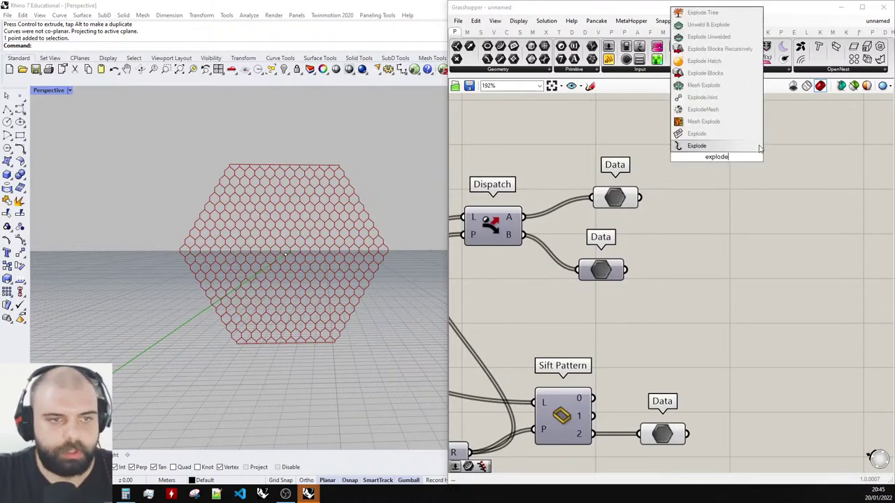
click(748, 146)
drag(733, 154, 721, 196)
drag(622, 202, 675, 191)
click(627, 175)
drag(702, 197, 671, 197)
click(627, 163)
click(610, 188)
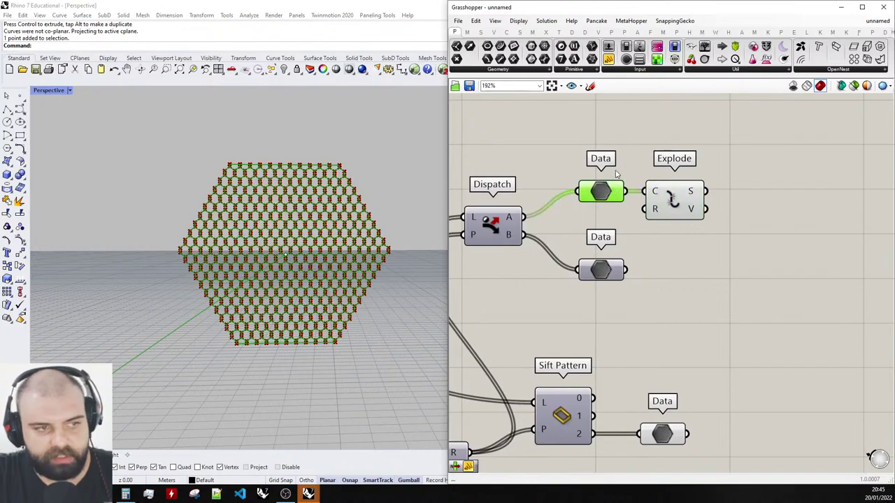
click(616, 174)
Inspect the data structure of Explode's S output.
scroll(588, 184, down, 3)
scroll(706, 135, up, 4)
mouse_move(597, 244)
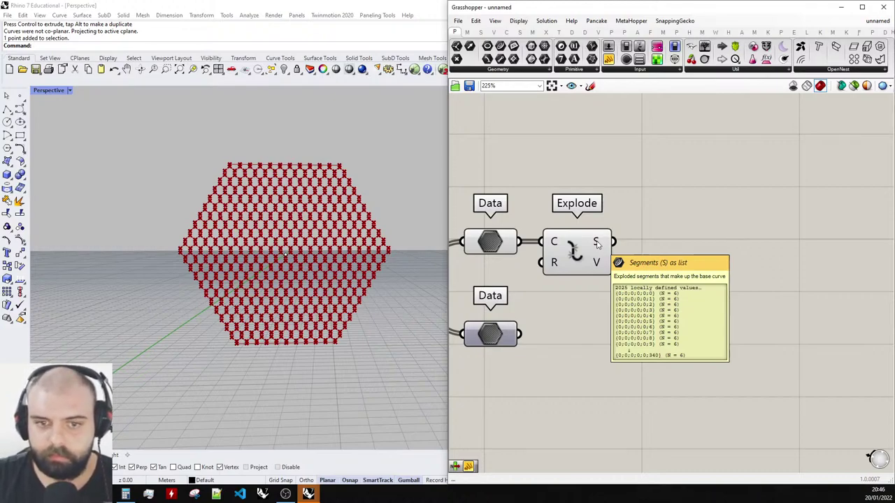
scroll(597, 243, down, 5)
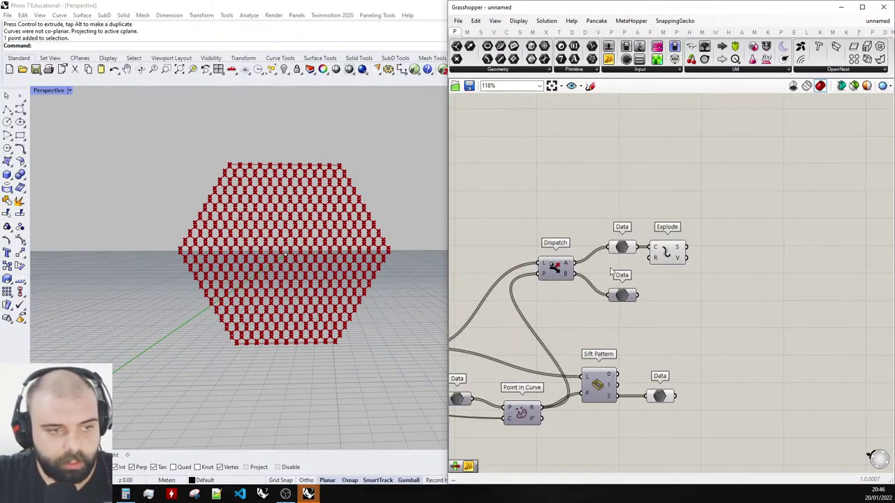
Move Dispatch, its two Data outputs and Explode farther up and disable them, then move Sift Pattern and its Data up below them.
drag(752, 317, 541, 231)
drag(557, 266, 553, 159)
middle_click(572, 176)
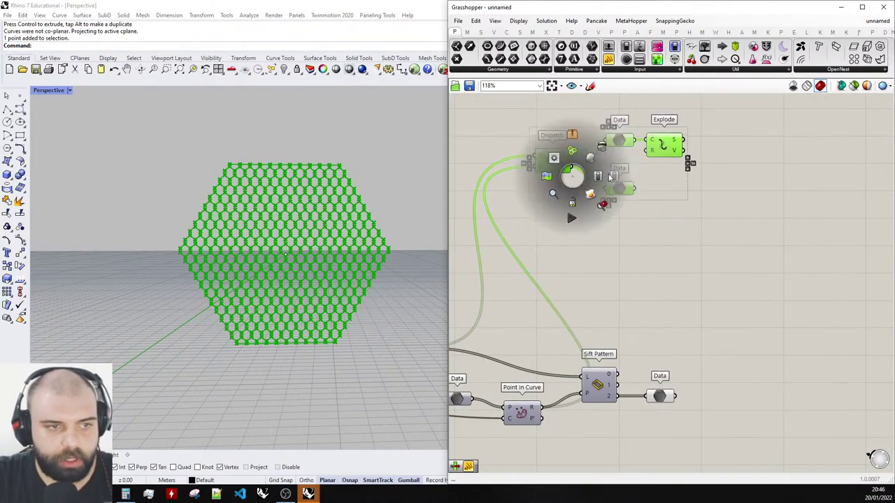
click(612, 176)
drag(676, 407, 620, 288)
click(682, 231)
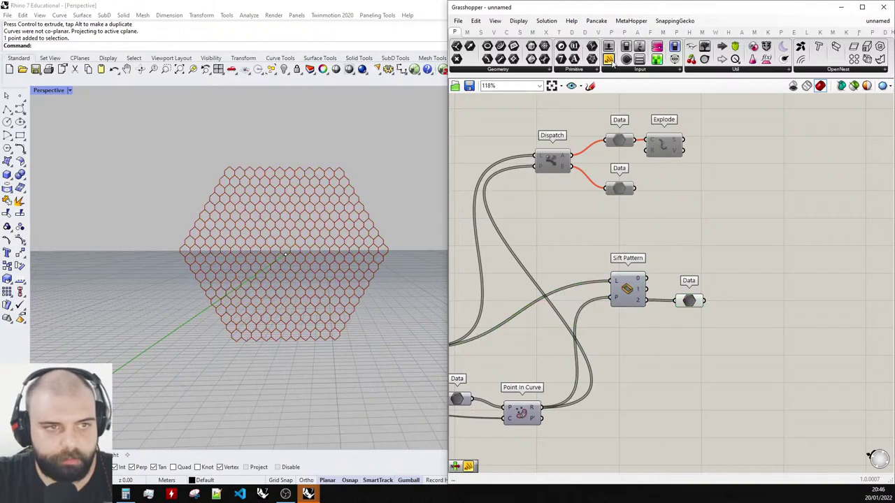
Place a panel, connect it to the Data after Sift Pattern and look further down its list.
drag(608, 59, 792, 273)
drag(704, 300, 733, 267)
scroll(825, 257, up, 5)
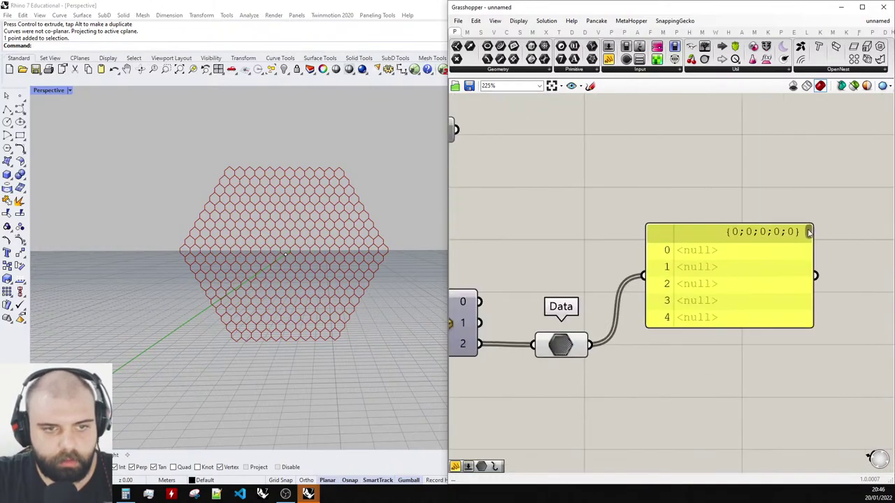
drag(808, 233, 809, 263)
scroll(751, 239, down, 5)
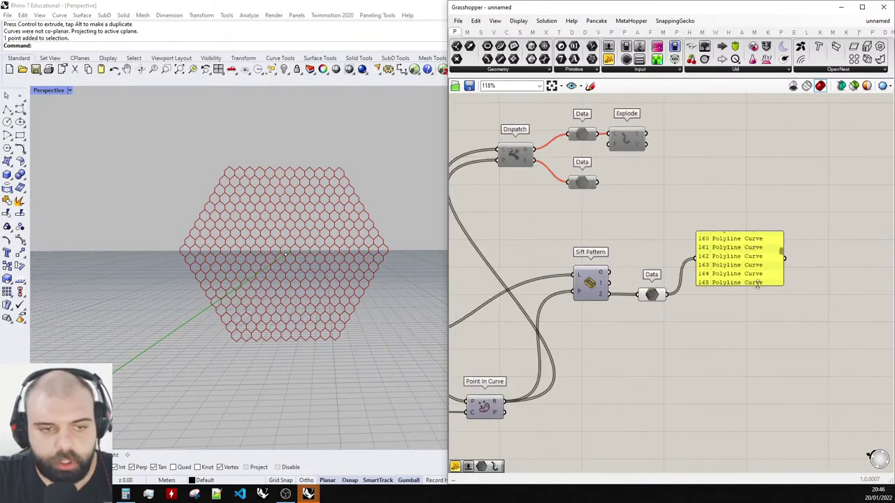
Enlarge the panel and examine the sifted cell list around items 146 to 165.
drag(757, 285, 757, 406)
drag(759, 311, 740, 295)
click(679, 256)
scroll(761, 259, up, 4)
drag(785, 273, 785, 270)
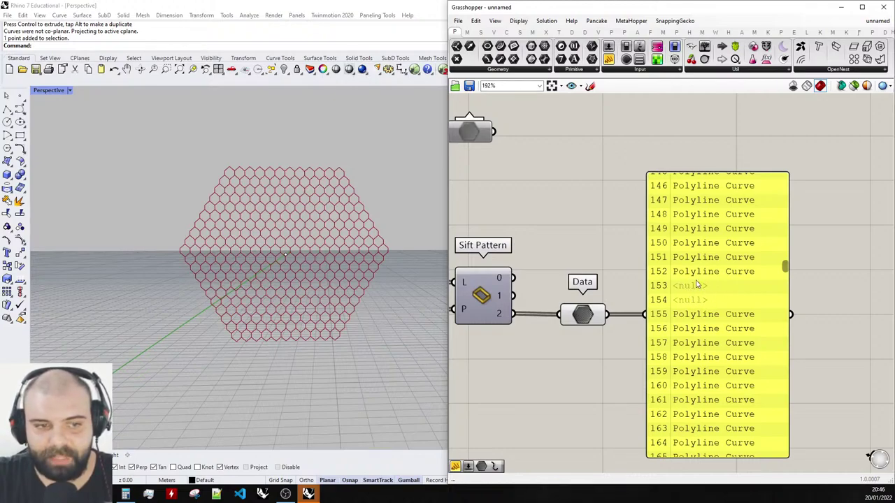
scroll(699, 283, down, 3)
scroll(743, 281, up, 5)
scroll(739, 283, down, 2)
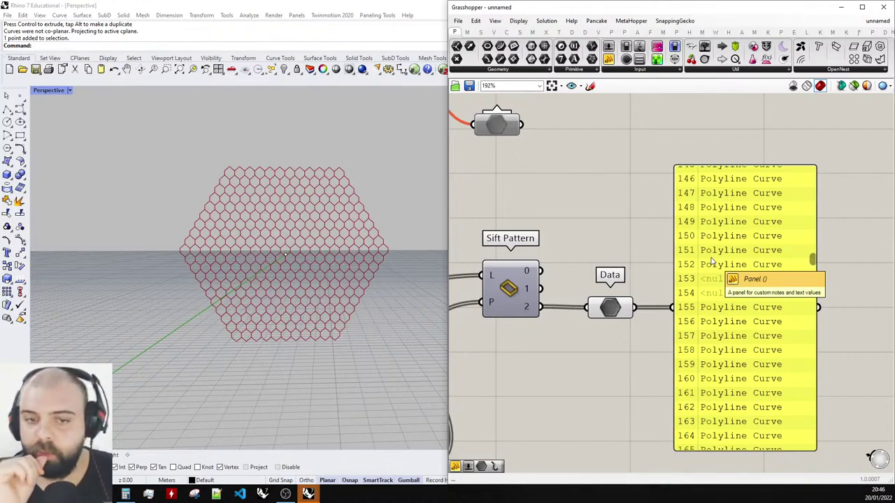
Delete the Explode component from the disabled Dispatch branch.
scroll(671, 260, down, 4)
drag(491, 214, 663, 133)
click(702, 172)
drag(697, 185, 603, 146)
key(Delete)
Enable Dispatch and its two Data outputs again.
drag(639, 212, 537, 179)
middle_click(556, 149)
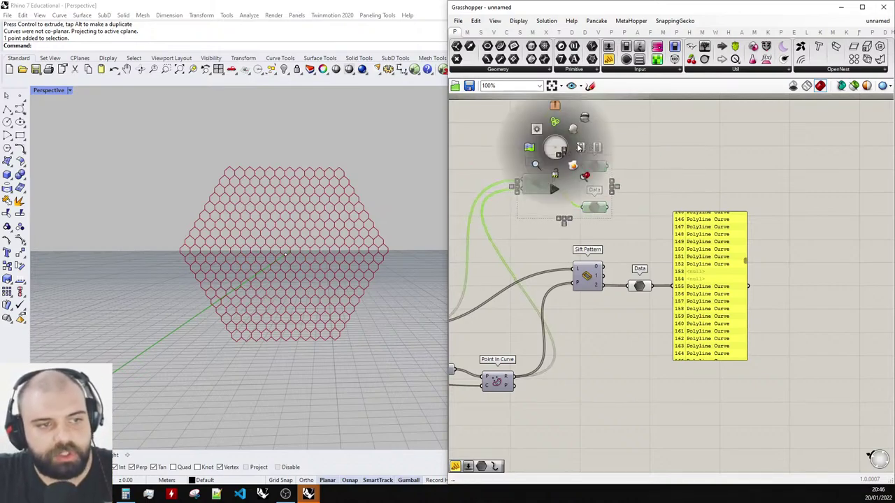
click(586, 140)
click(632, 148)
Add a new Explode curve component and feed its C input from Dispatch's A-output Data.
scroll(633, 148, up, 3)
double_click(647, 174)
text(explode)
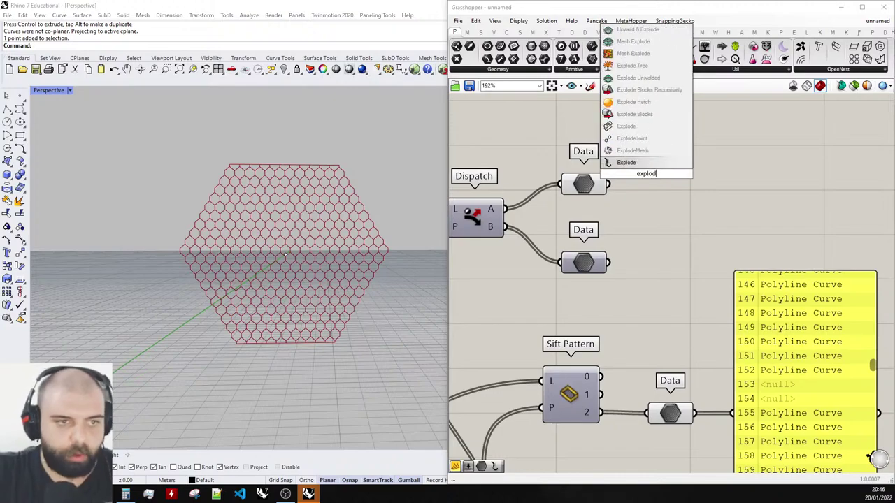
click(657, 165)
drag(654, 183, 661, 202)
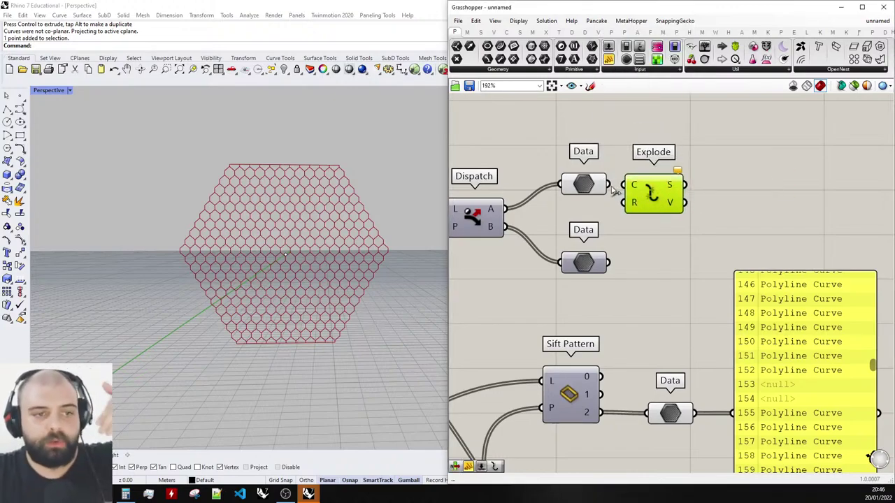
drag(609, 185, 628, 185)
click(703, 141)
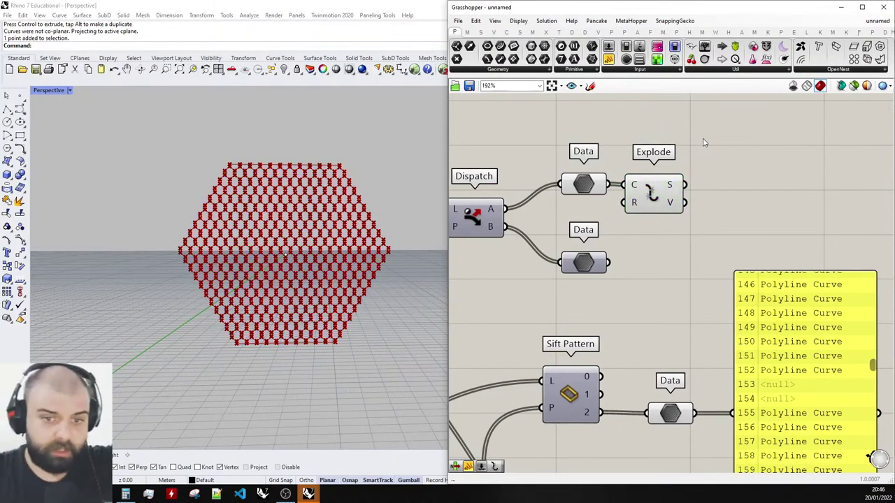
Move the panel slightly farther away from the Data after Sift Pattern.
scroll(727, 140, down, 1)
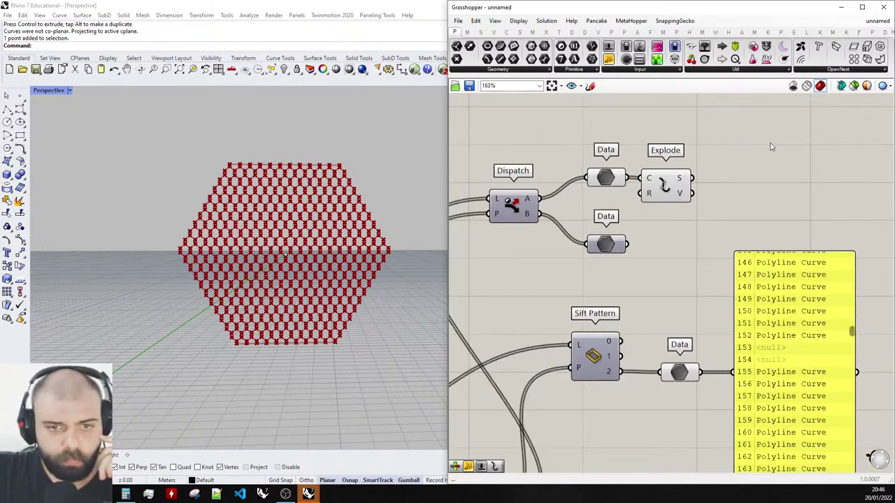
scroll(788, 172, down, 2)
scroll(783, 315, up, 4)
scroll(567, 313, down, 2)
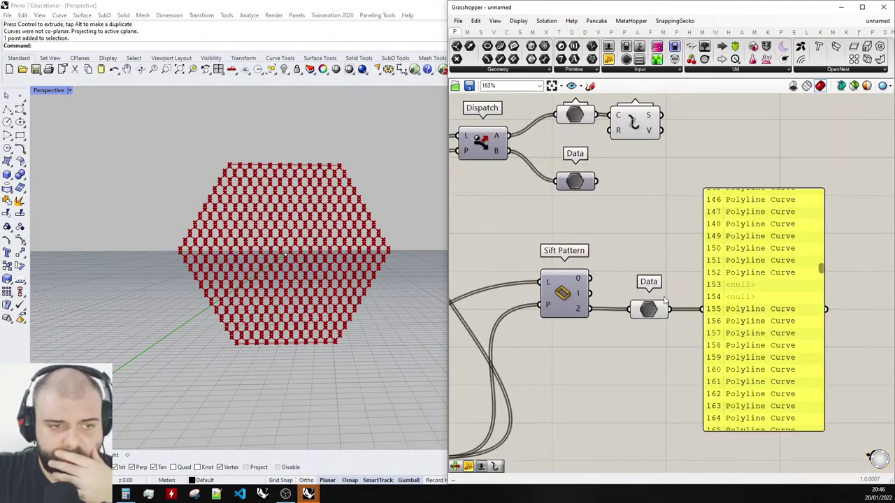
scroll(668, 309, up, 1)
click(644, 311)
scroll(720, 318, down, 1)
right_drag(720, 318, 679, 320)
drag(700, 300, 725, 300)
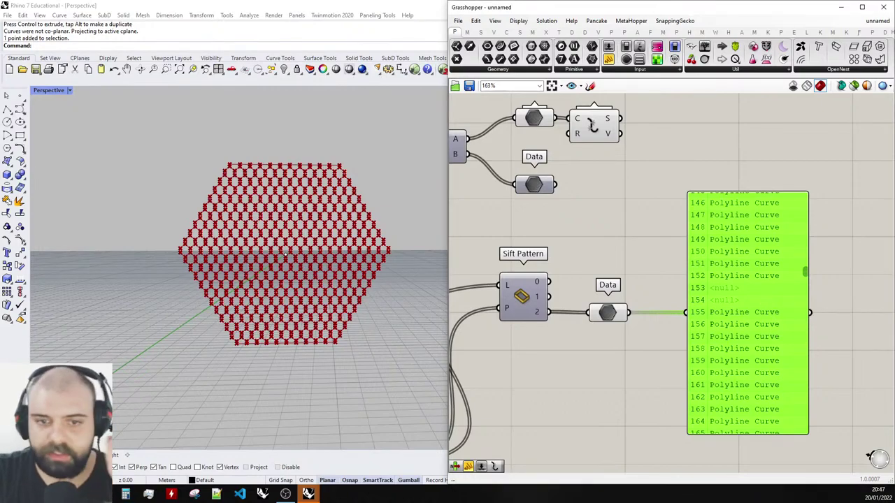
click(819, 319)
Highlight the Dispatch and Sift Pattern branches in turn and compare the cells they output with the panel's list.
scroll(819, 318, down, 4)
drag(747, 270, 639, 208)
drag(831, 381, 689, 293)
click(793, 399)
drag(820, 402, 683, 299)
click(715, 268)
drag(734, 276, 638, 213)
click(745, 372)
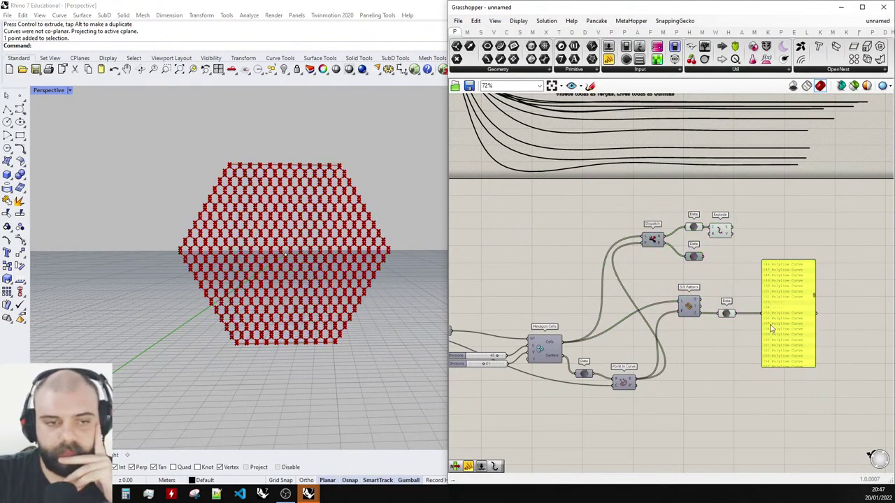
scroll(787, 311, up, 4)
drag(866, 379, 549, 250)
scroll(560, 250, down, 2)
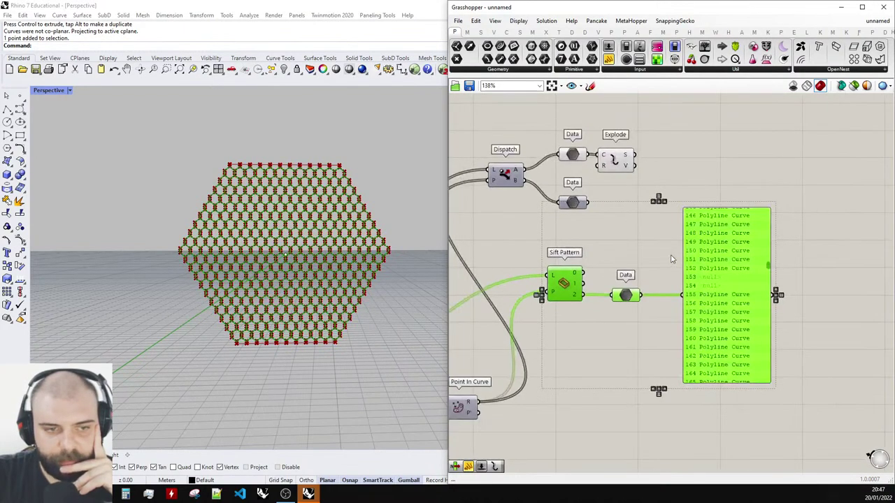
scroll(669, 255, up, 4)
click(627, 271)
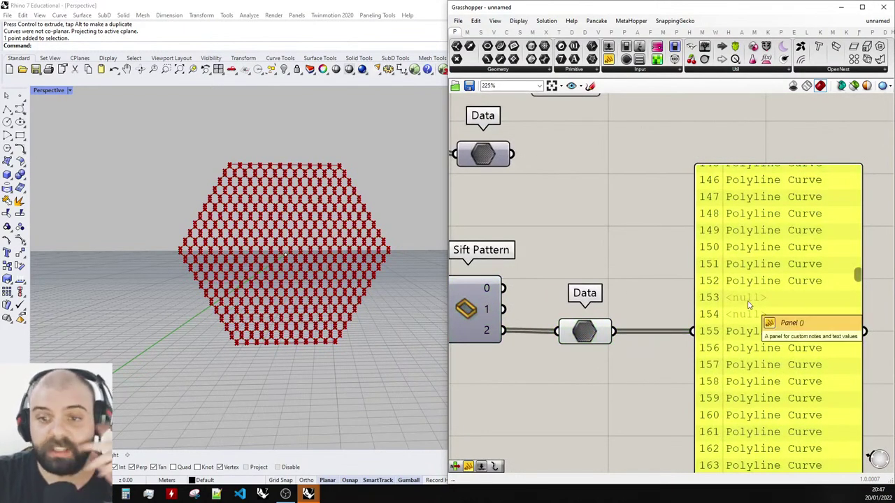
Highlight Dispatch's A-output Data and Explode, and examine the resulting cells up close in the viewport.
scroll(744, 264, down, 2)
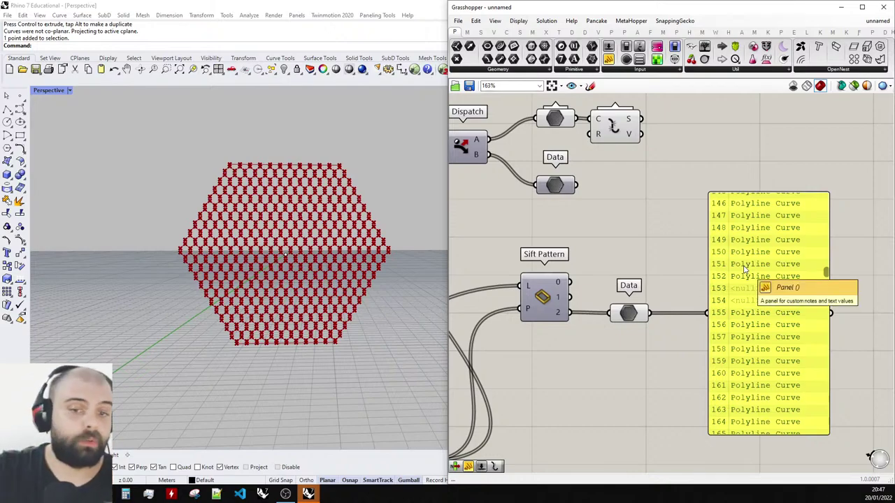
right_drag(545, 144, 645, 184)
scroll(645, 183, up, 2)
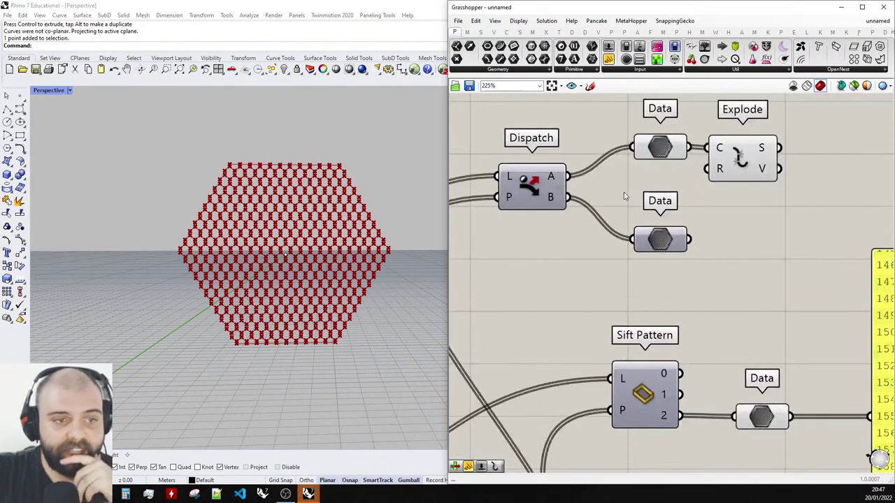
scroll(611, 192, down, 2)
click(647, 160)
scroll(279, 174, up, 3)
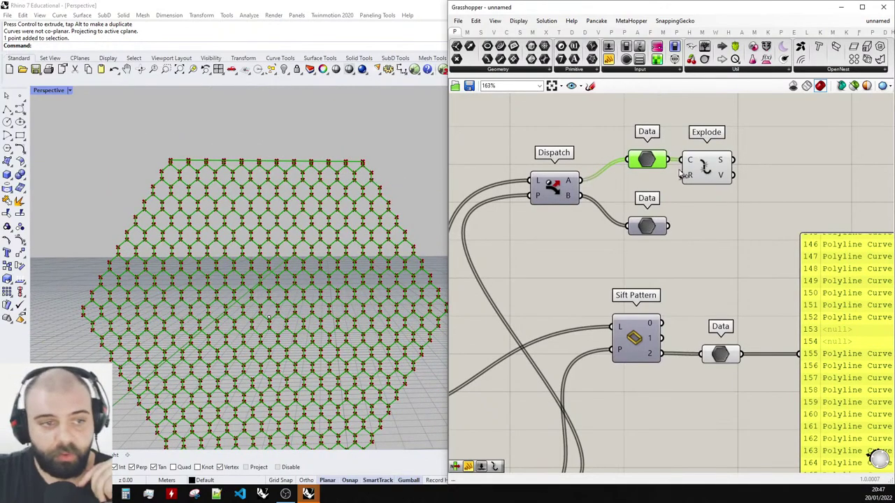
scroll(780, 102, down, 3)
scroll(594, 344, up, 3)
drag(605, 348, 615, 334)
click(653, 311)
scroll(739, 159, down, 3)
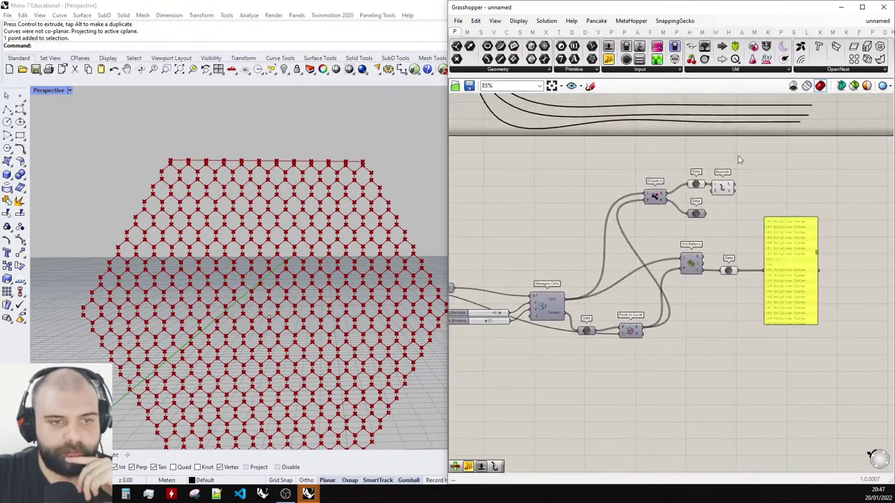
scroll(809, 260, up, 4)
drag(809, 257, 613, 184)
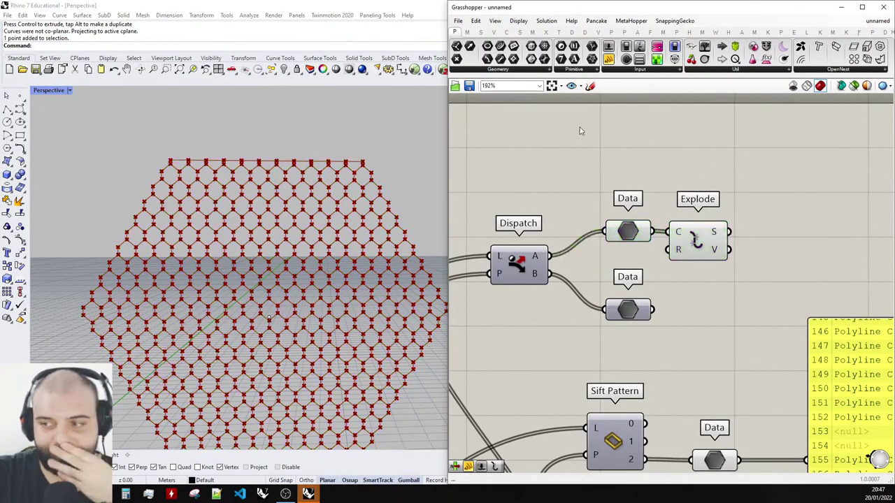
scroll(570, 140, down, 2)
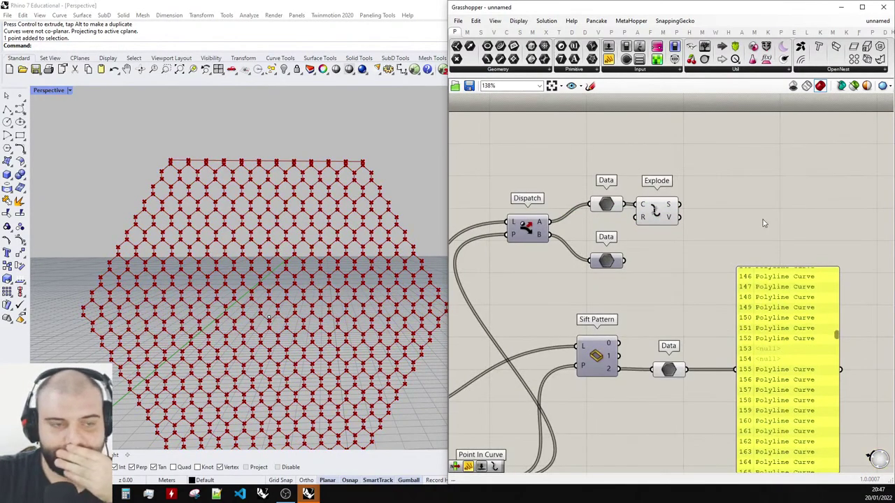
scroll(643, 186, down, 2)
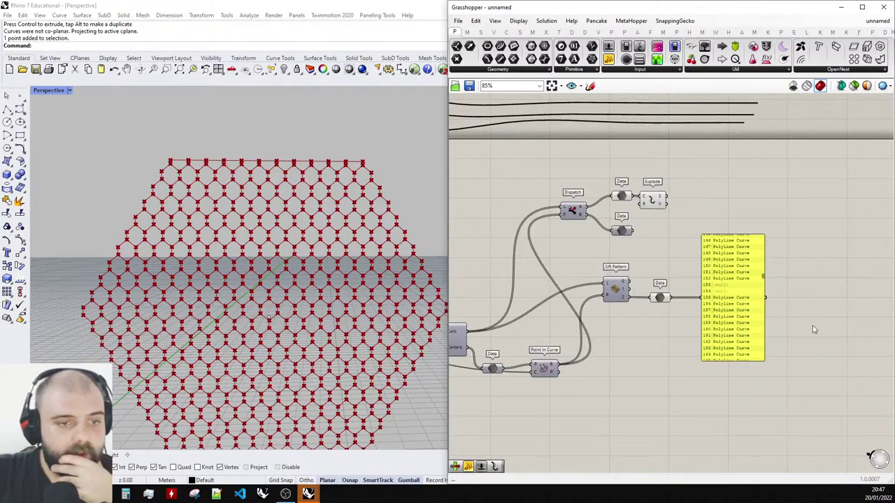
Delete Sift Pattern with its Data and panel, and move the Dispatch branch down into the freed space.
drag(815, 328, 614, 264)
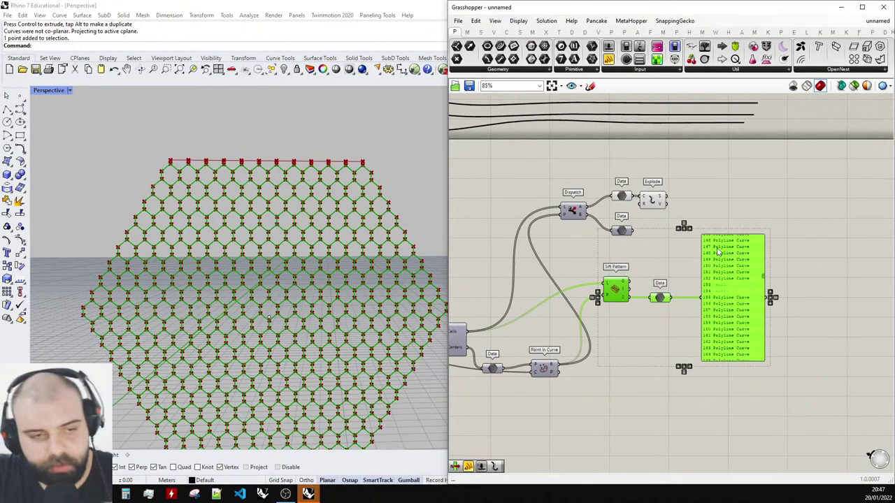
key(Delete)
drag(702, 241, 541, 188)
drag(575, 217, 592, 315)
click(598, 262)
Delete the Data on Dispatch's B output and align the remaining Data and Explode beside Dispatch.
scroll(688, 272, down, 3)
scroll(692, 287, up, 5)
drag(629, 355, 581, 316)
scroll(629, 284, down, 3)
scroll(627, 283, up, 4)
key(Delete)
drag(723, 306, 597, 290)
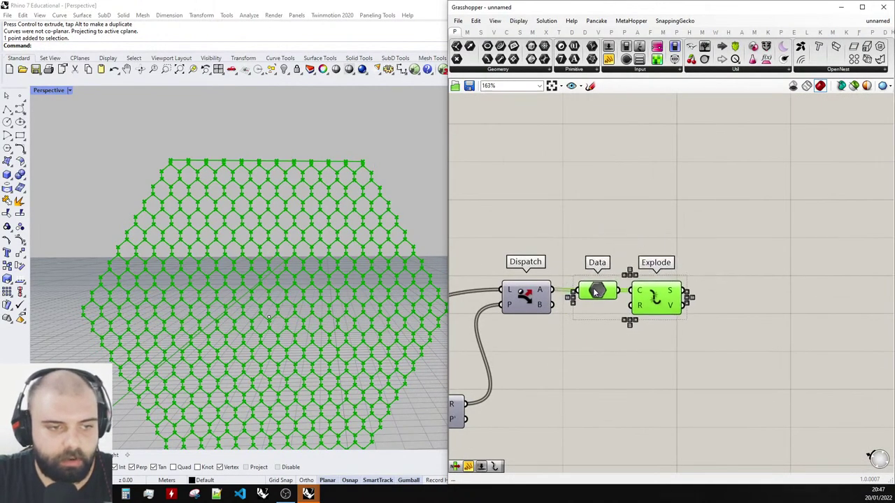
click(624, 239)
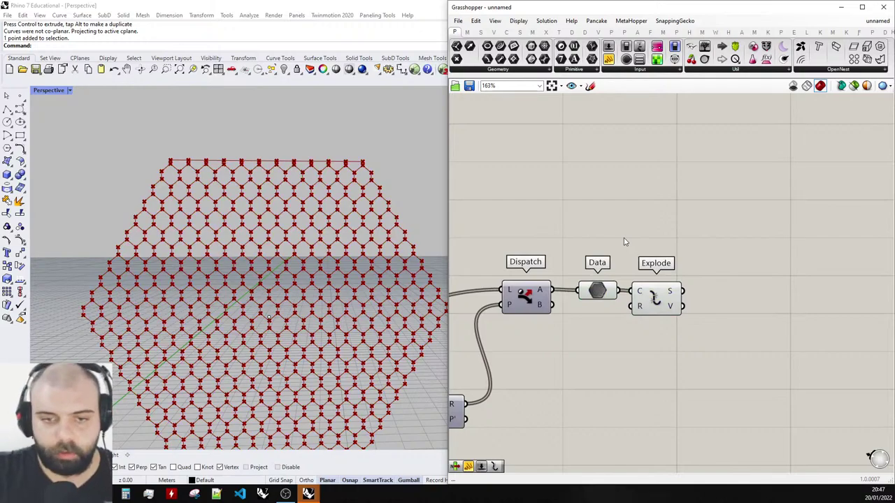
Highlight the cells held by Dispatch's A-output Data in the viewport.
click(608, 292)
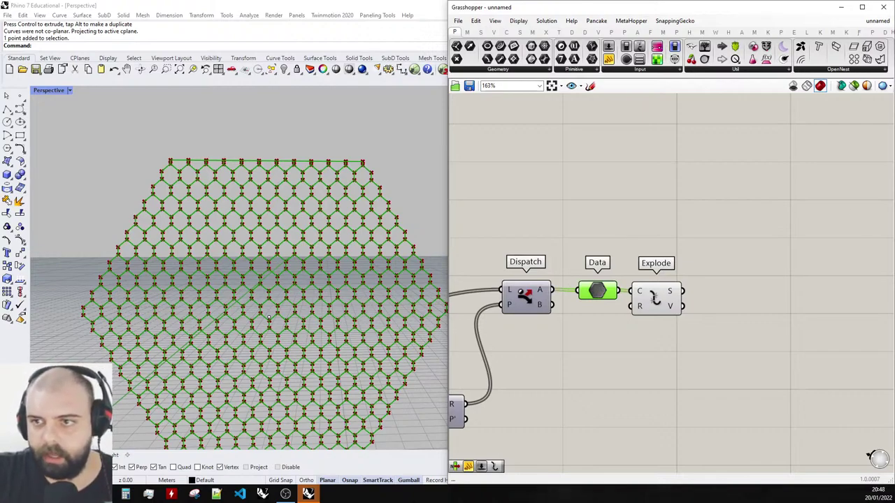
click(268, 318)
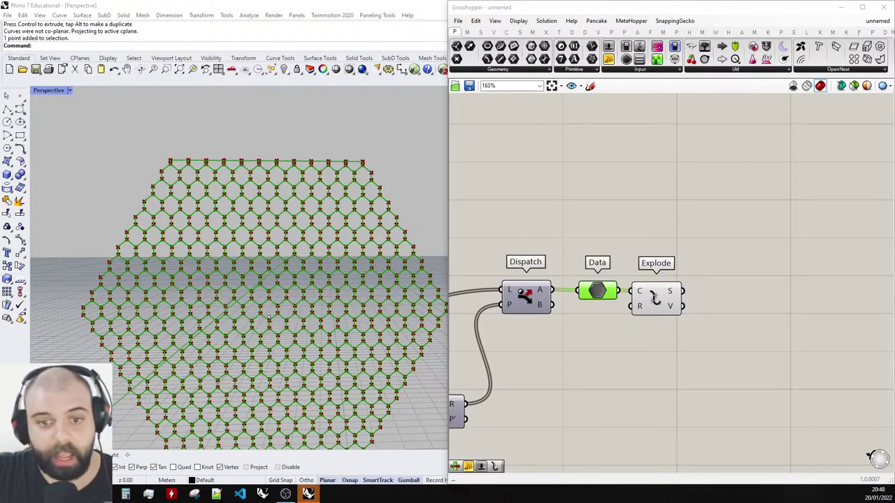
click(722, 293)
Connect a panel to Explode's S output and enlarge it to show the segment lists.
scroll(724, 258, down, 1)
scroll(785, 287, up, 5)
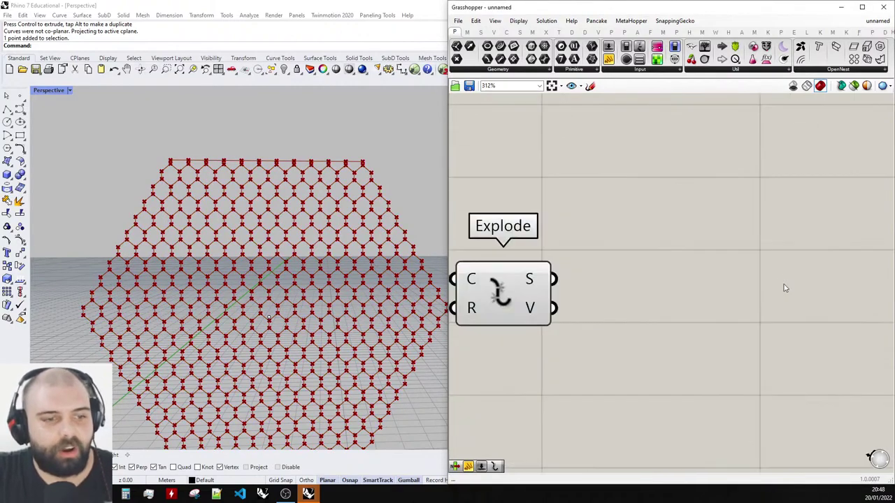
scroll(711, 228, down, 3)
drag(609, 60, 776, 220)
drag(646, 255, 709, 221)
scroll(792, 207, up, 3)
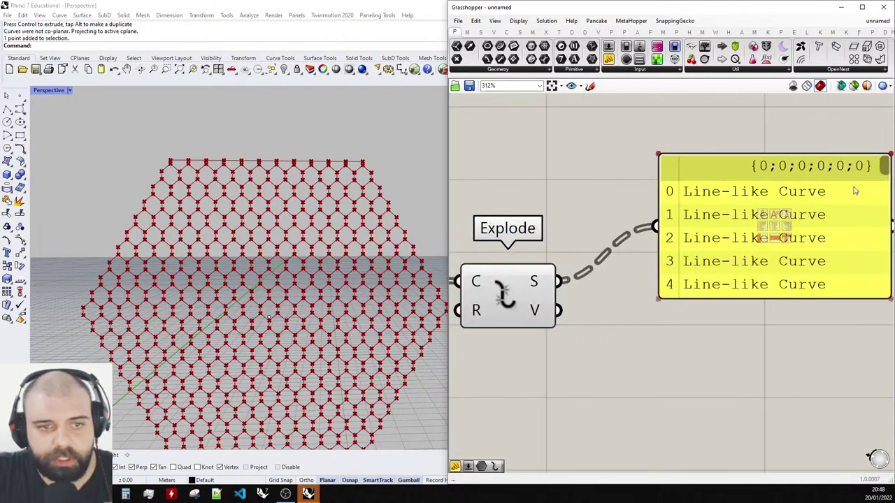
click(771, 224)
scroll(731, 214, down, 2)
drag(756, 274, 758, 327)
scroll(845, 178, up, 2)
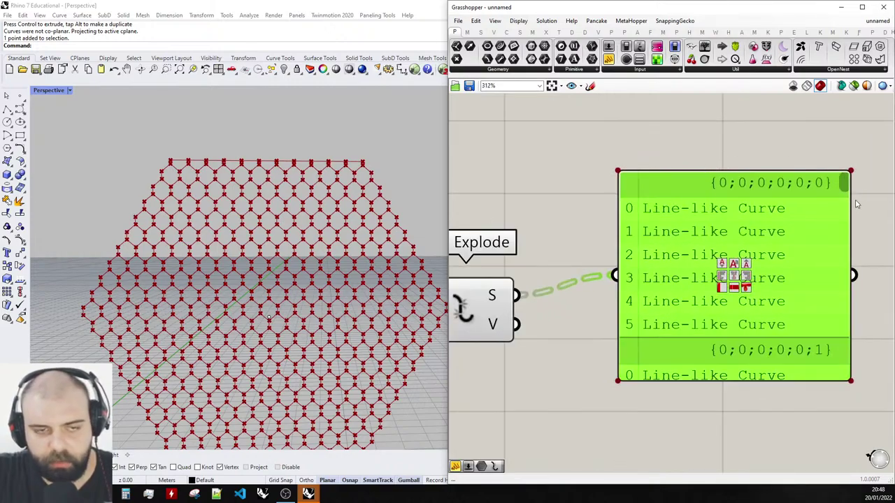
Enlarge the panel on Explode's S output vertically and inspect the segment lists of the first branches.
drag(772, 379, 771, 431)
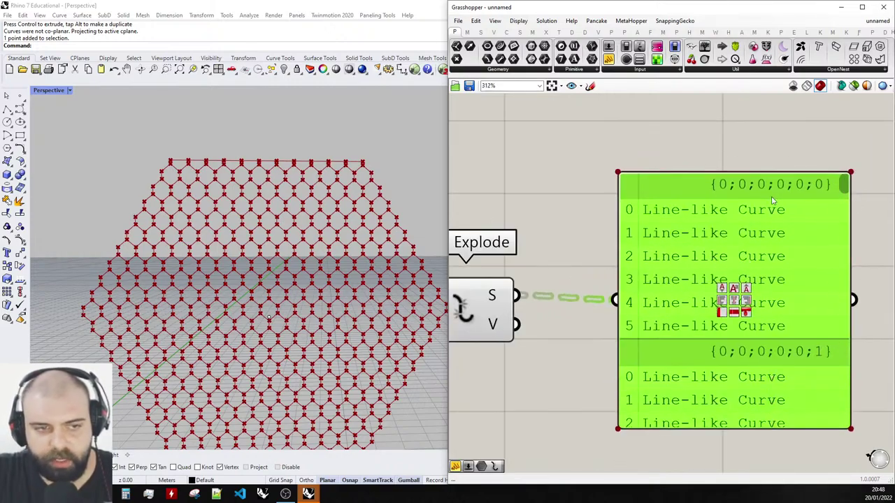
scroll(765, 217, down, 2)
click(636, 196)
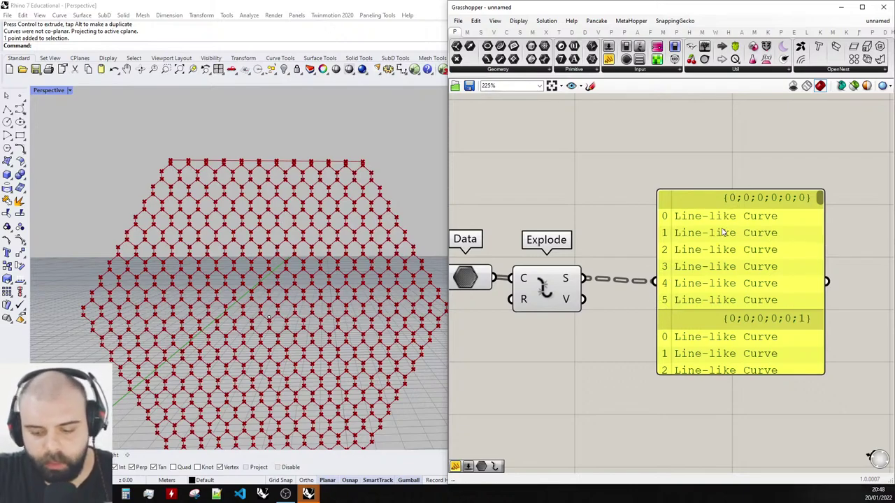
scroll(820, 213, up, 4)
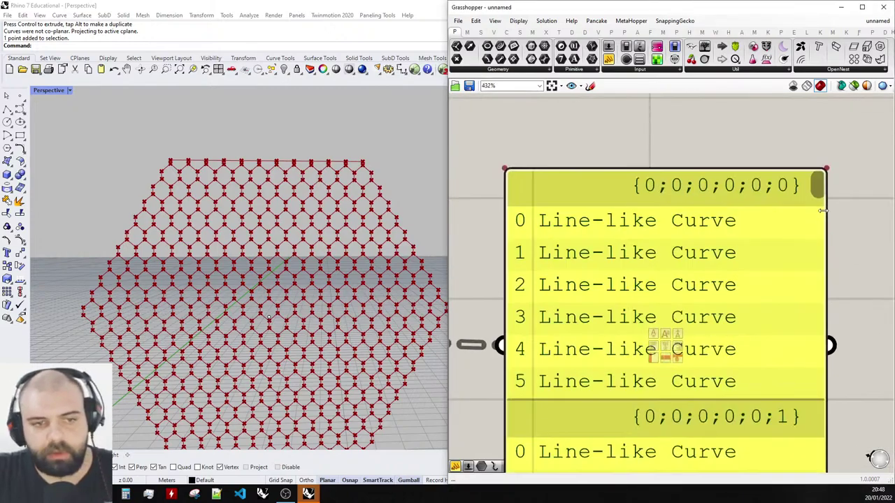
scroll(820, 212, down, 3)
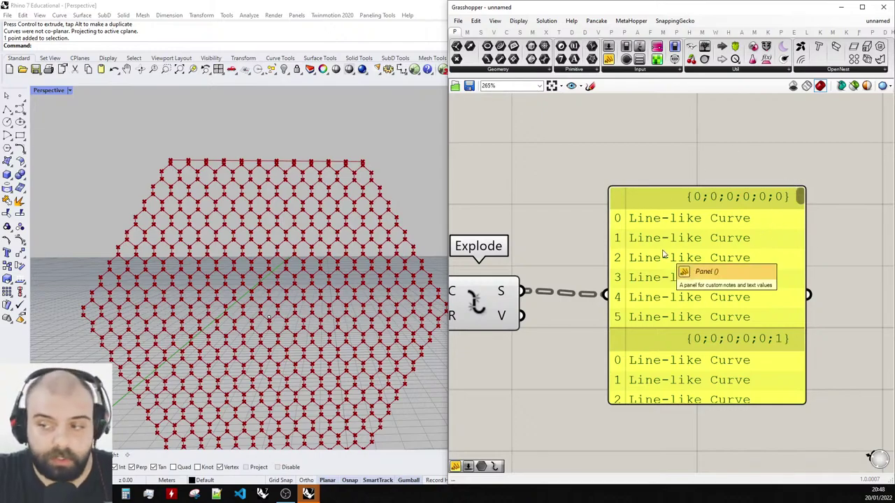
Shift the segment panel away from Explode and place a List Length component in the gap, slightly above Explode.
scroll(654, 267, down, 2)
drag(654, 268, 720, 256)
double_click(637, 330)
text(list ce)
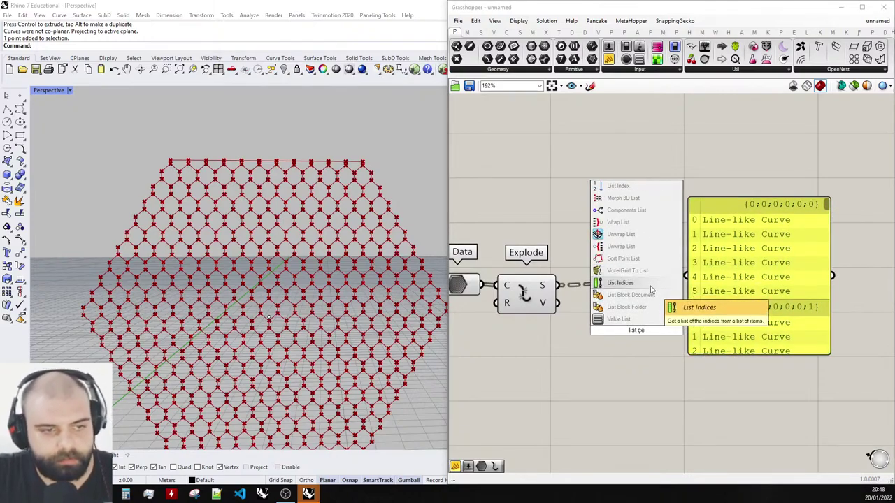
key(BackSpace)
key(BackSpace)
text(len)
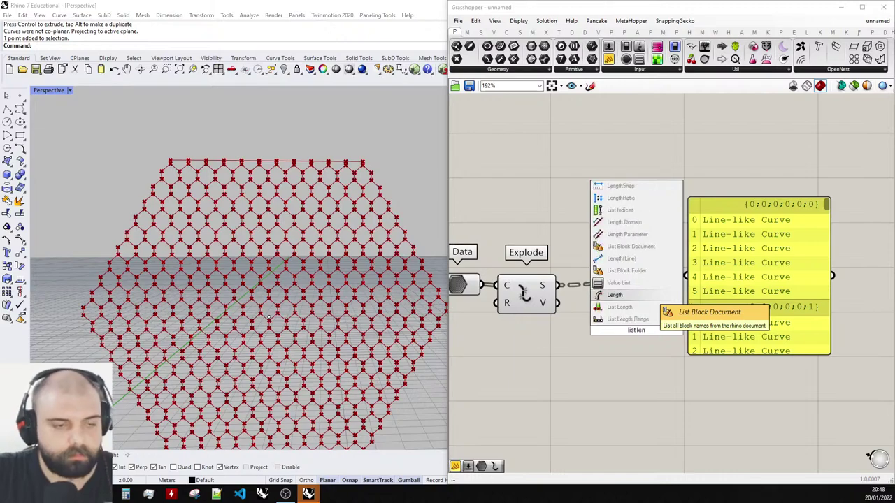
click(636, 307)
scroll(623, 232, up, 2)
drag(631, 323, 606, 210)
click(603, 183)
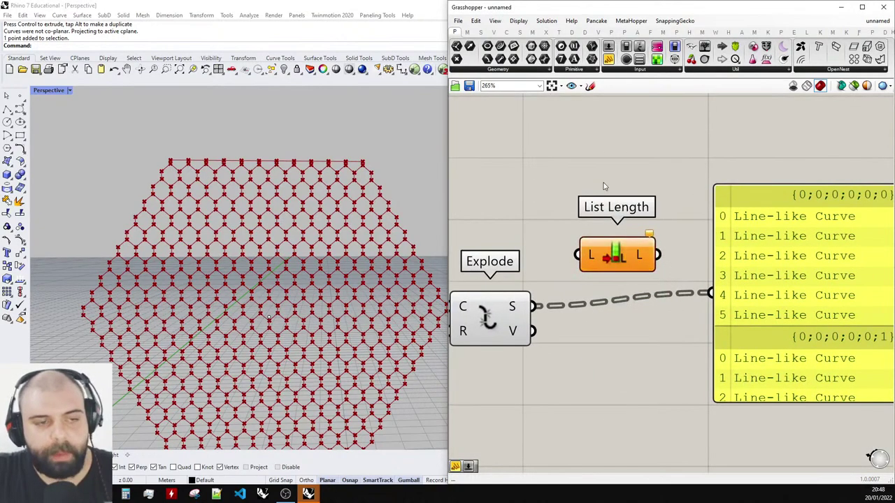
Connect Explode's S output to List Length and feed List Length's result into the panel.
drag(534, 306, 578, 257)
right_drag(756, 252, 711, 249)
scroll(710, 250, up, 1)
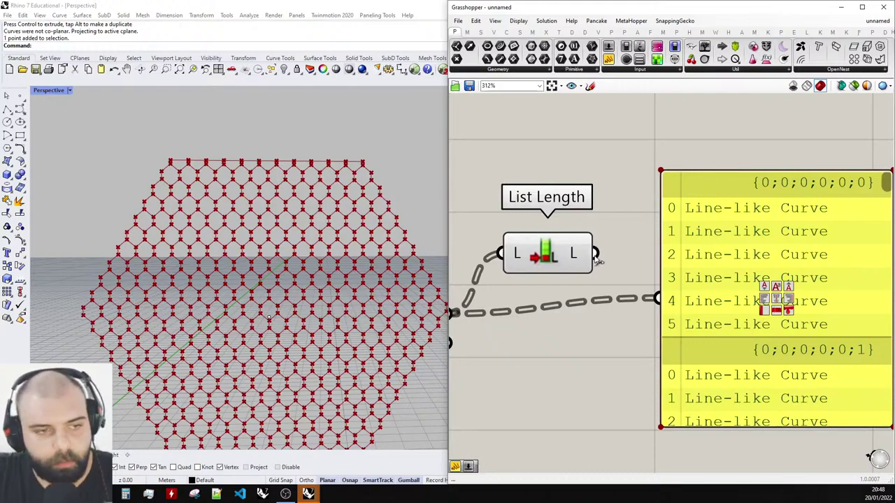
drag(594, 254, 657, 300)
Examine the list lengths in the panel around branches 86 to 90 and compare them with the cells in the viewport.
scroll(650, 266, down, 2)
scroll(763, 224, up, 4)
scroll(619, 227, down, 2)
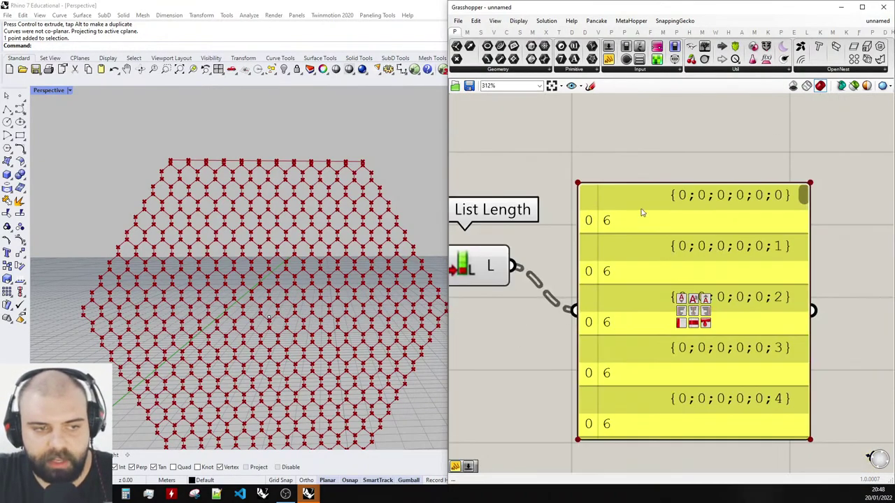
scroll(831, 194, down, 4)
scroll(806, 194, up, 1)
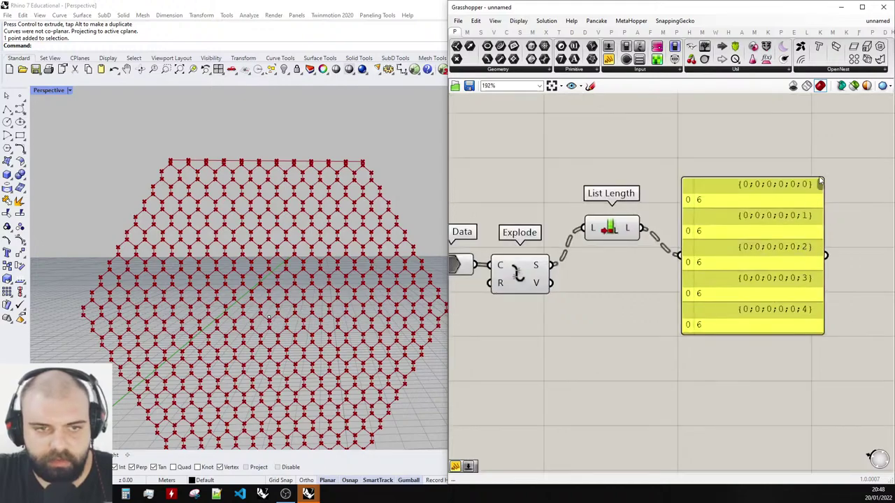
drag(819, 183, 821, 221)
scroll(821, 221, down, 1)
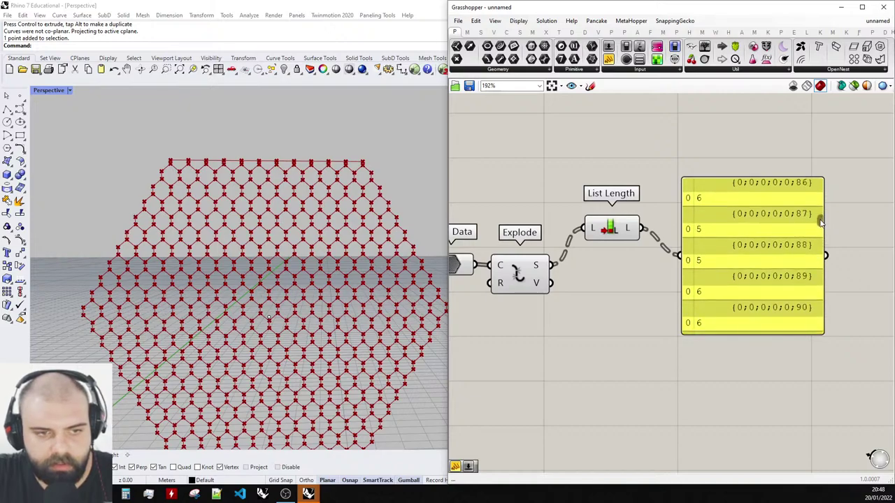
scroll(700, 260, up, 3)
scroll(706, 257, down, 2)
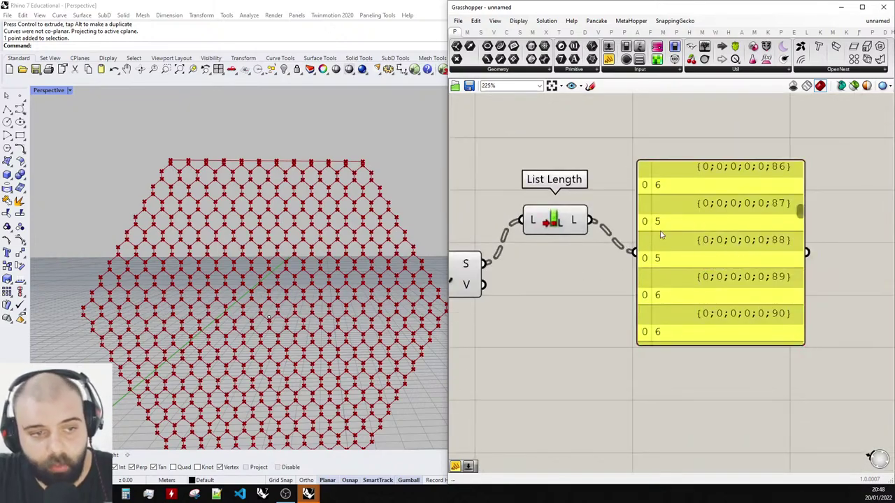
scroll(720, 253, up, 3)
scroll(724, 251, down, 4)
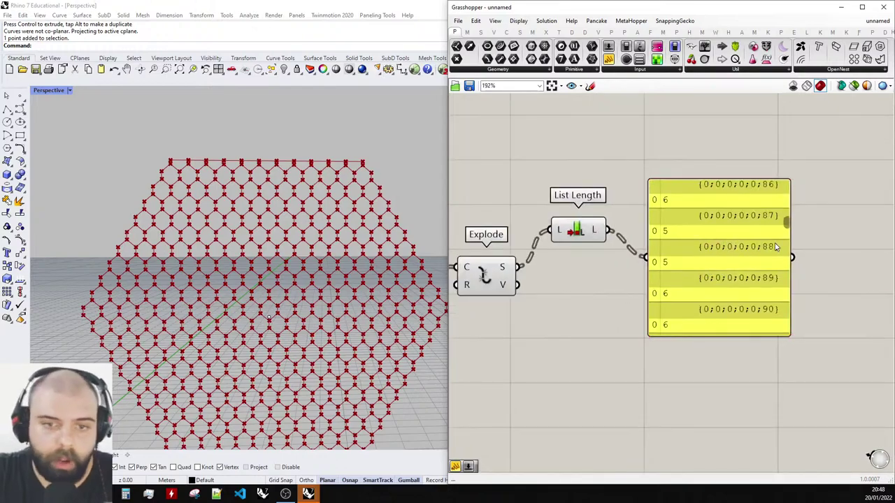
scroll(362, 155, up, 5)
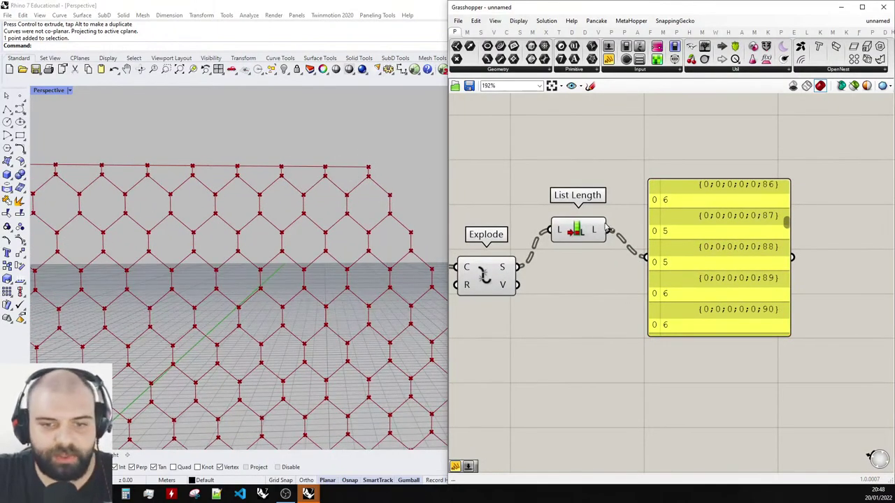
Move Explode and List Length below the Data component and shift the panel farther away to free space.
drag(686, 255, 734, 237)
scroll(755, 238, down, 3)
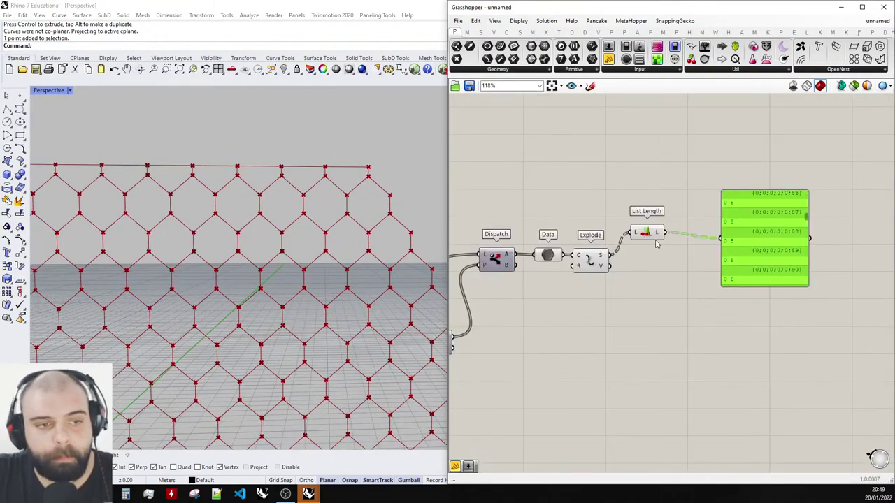
drag(692, 282, 579, 218)
drag(645, 237, 620, 338)
click(649, 283)
scroll(649, 293, up, 3)
click(628, 298)
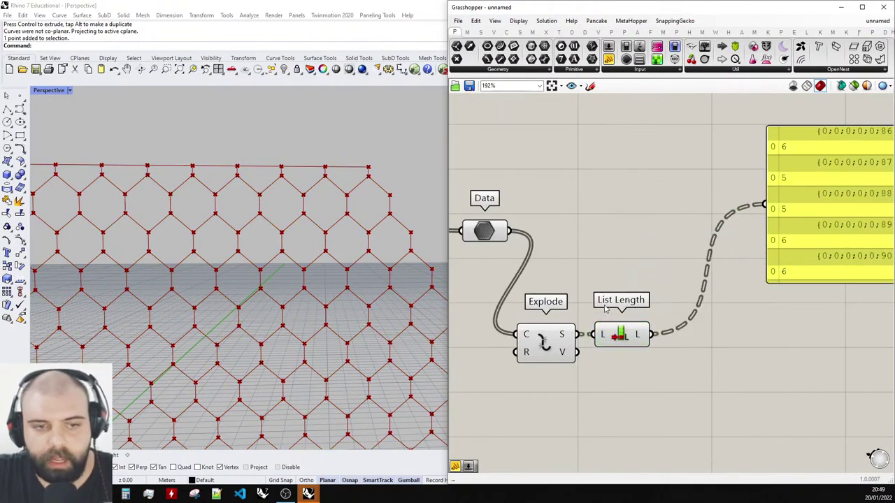
right_drag(839, 233, 727, 268)
drag(724, 265, 783, 267)
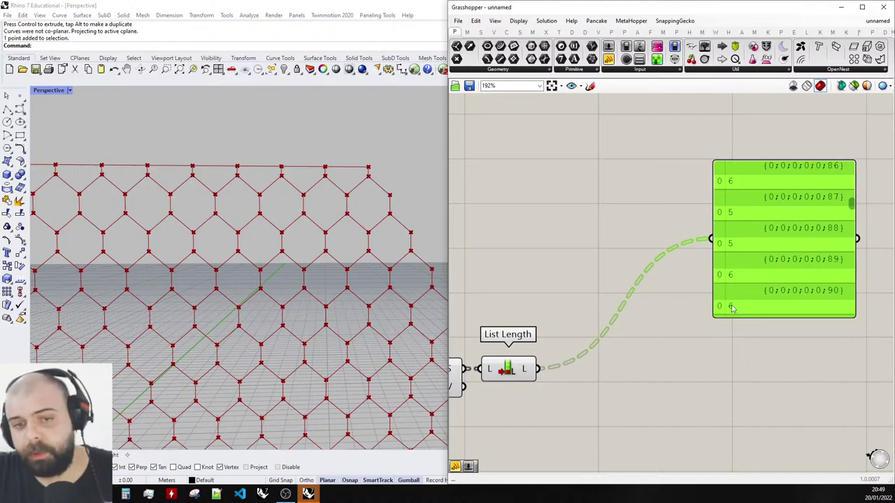
scroll(699, 343, down, 4)
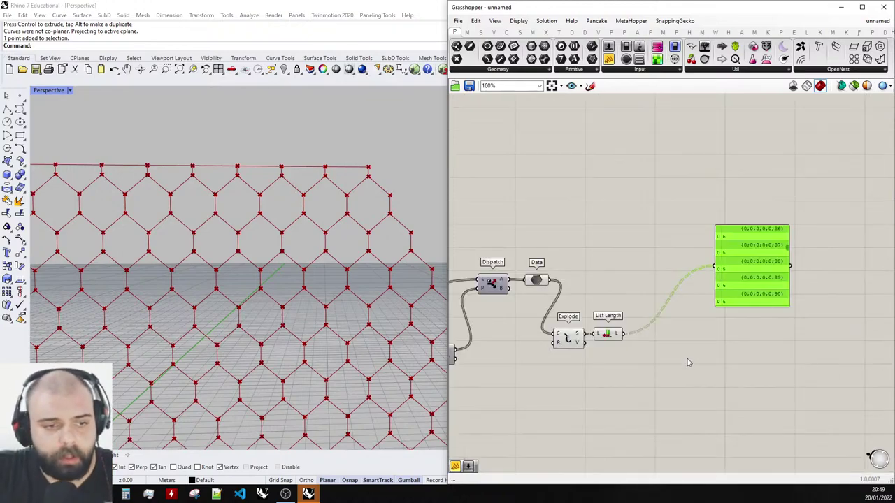
Add an Equality component beside List Length.
scroll(678, 353, up, 3)
double_click(673, 346)
text(equalit)
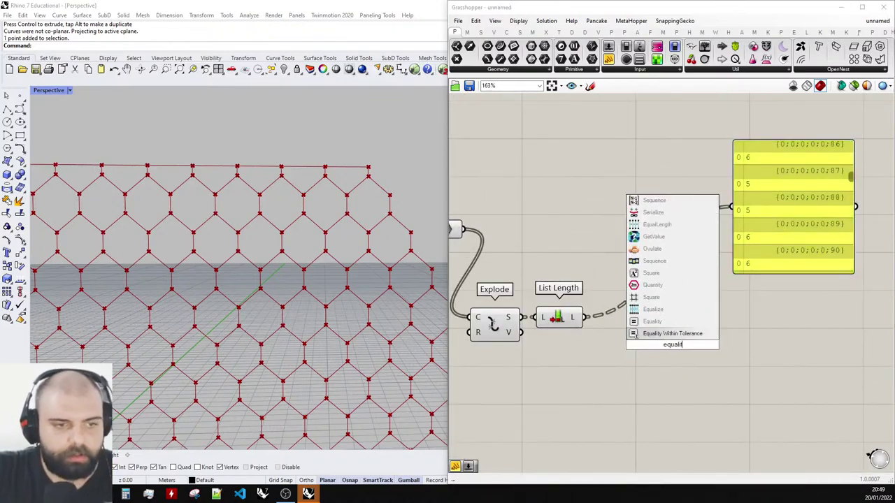
click(669, 321)
scroll(752, 283, down, 2)
scroll(713, 310, up, 3)
click(694, 329)
click(623, 331)
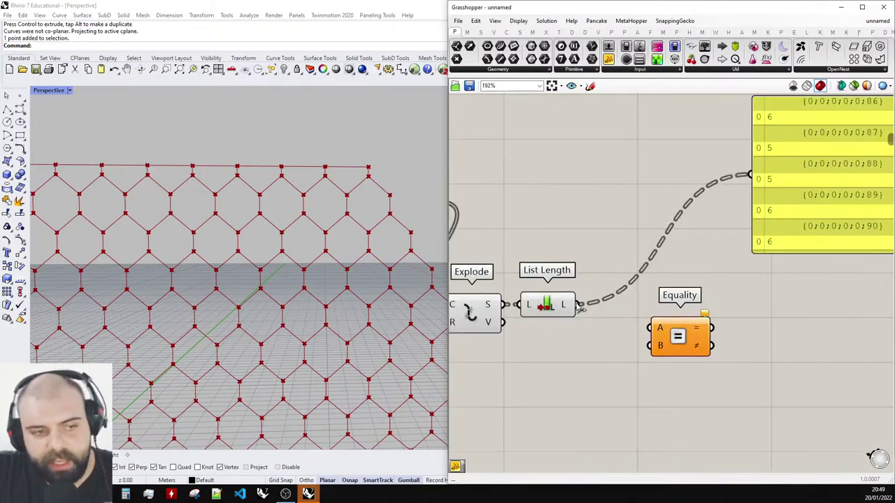
Connect List Length to Equality's A input and a new panel containing 6 to its B input.
drag(578, 305, 652, 327)
double_click(607, 355)
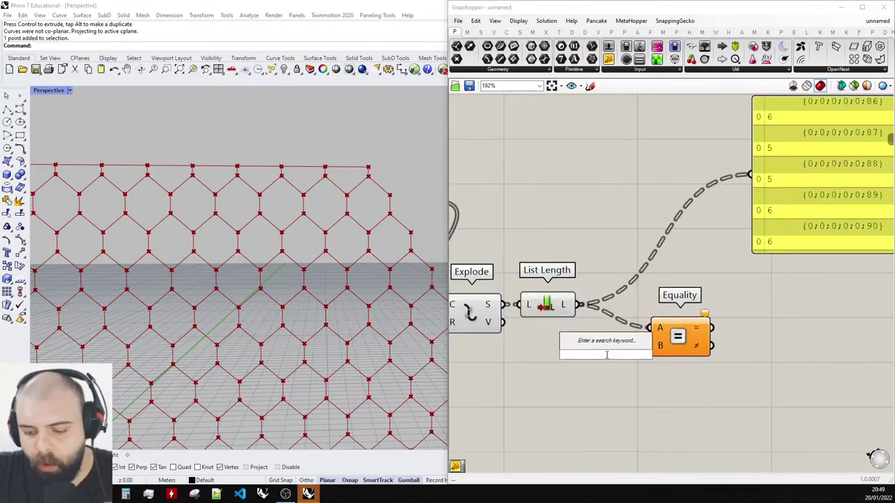
text(6)
key(Return)
drag(621, 355, 650, 346)
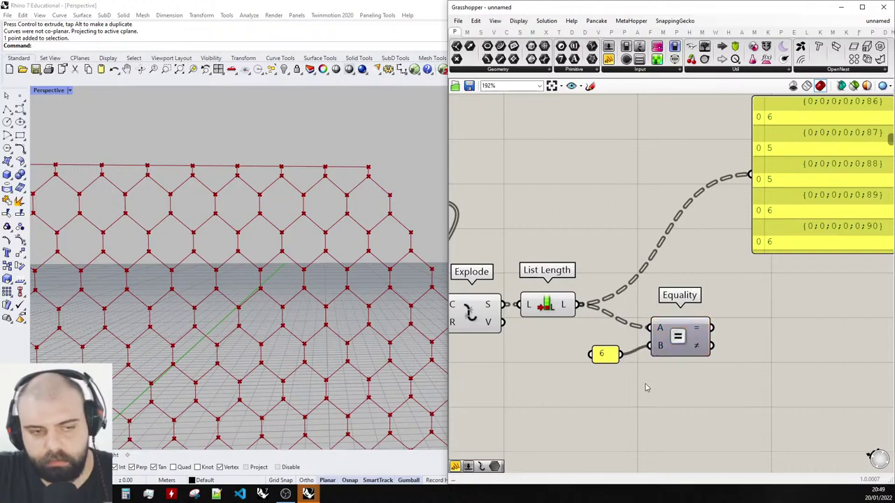
Connect Equality's equal (=) output to the large panel in place of the list lengths.
scroll(647, 388, down, 2)
scroll(587, 407, up, 3)
drag(581, 411, 628, 212)
scroll(647, 173, down, 2)
drag(526, 310, 687, 148)
drag(637, 328, 671, 201)
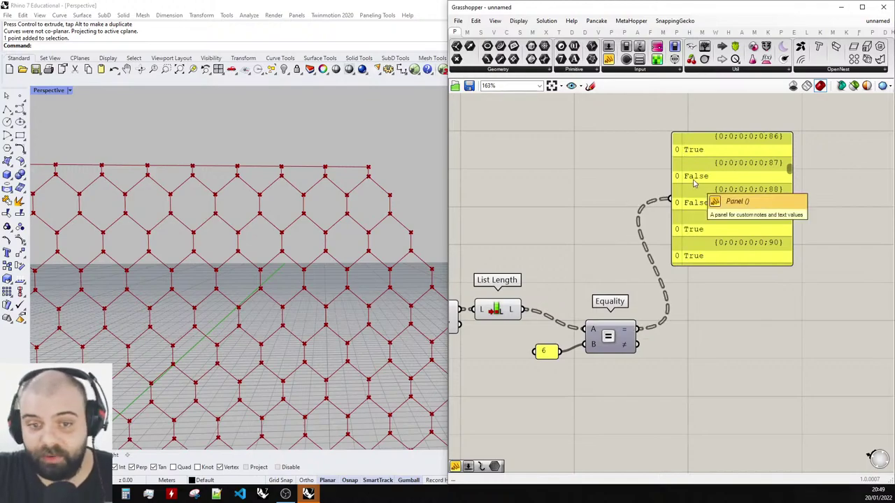
Inspect the existing Dispatch's pattern input, and move Explode, List Length, Equality and the 6 panel closer below Data.
scroll(804, 199, down, 4)
scroll(548, 196, up, 5)
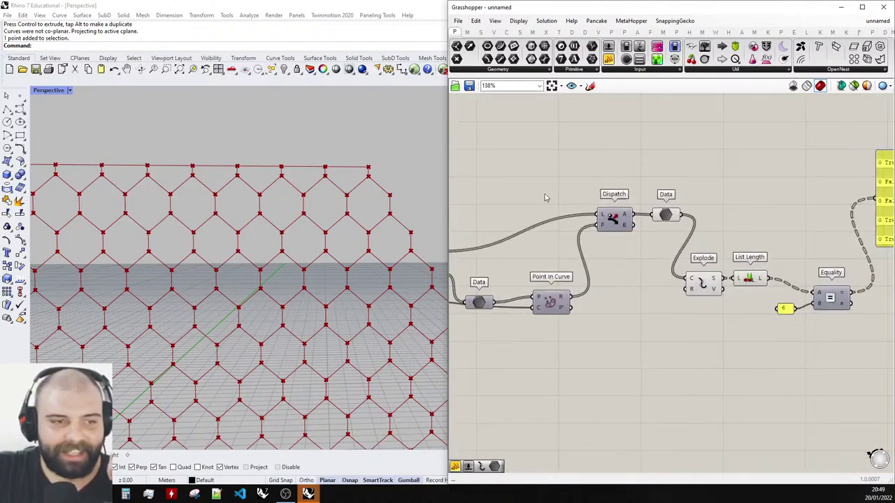
mouse_move(640, 255)
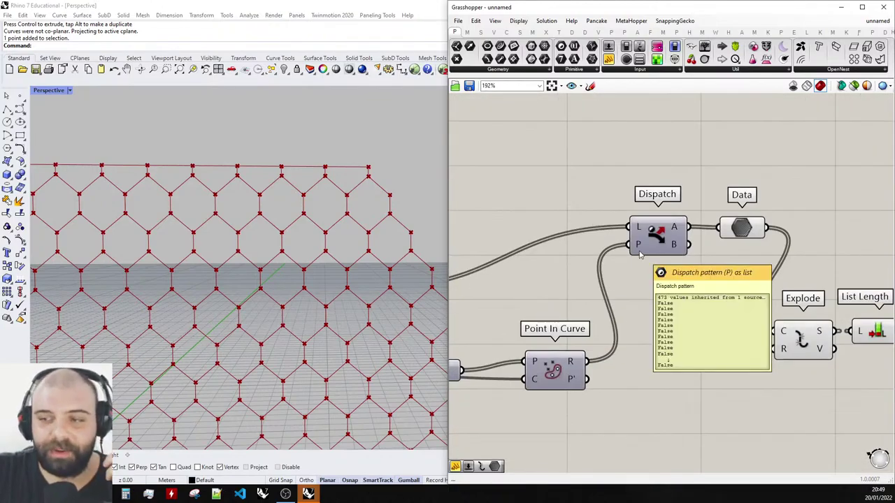
scroll(639, 256, down, 2)
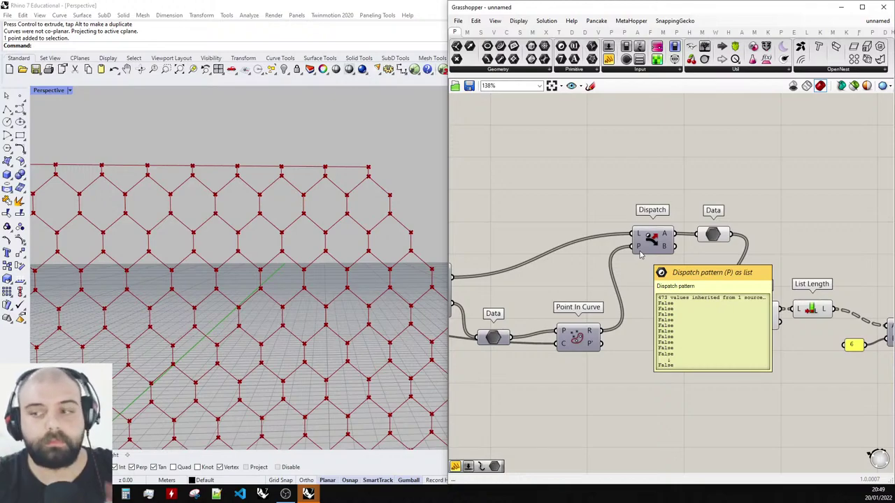
scroll(640, 256, down, 1)
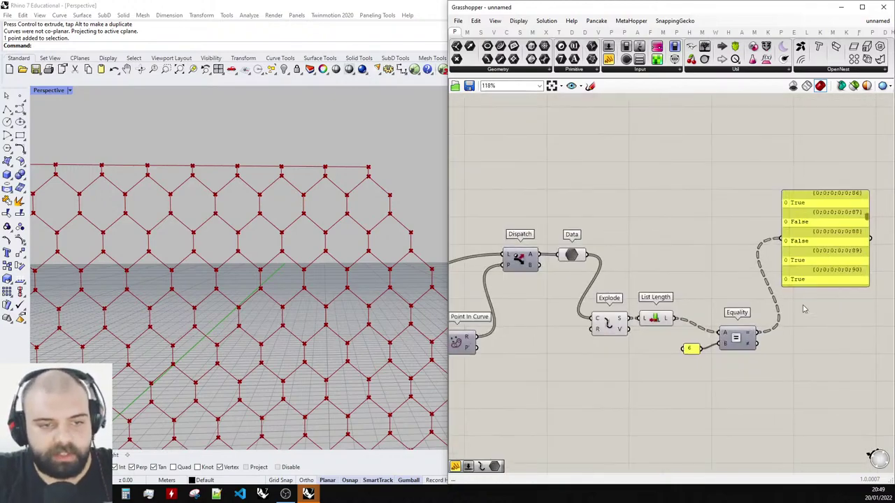
drag(731, 374, 620, 259)
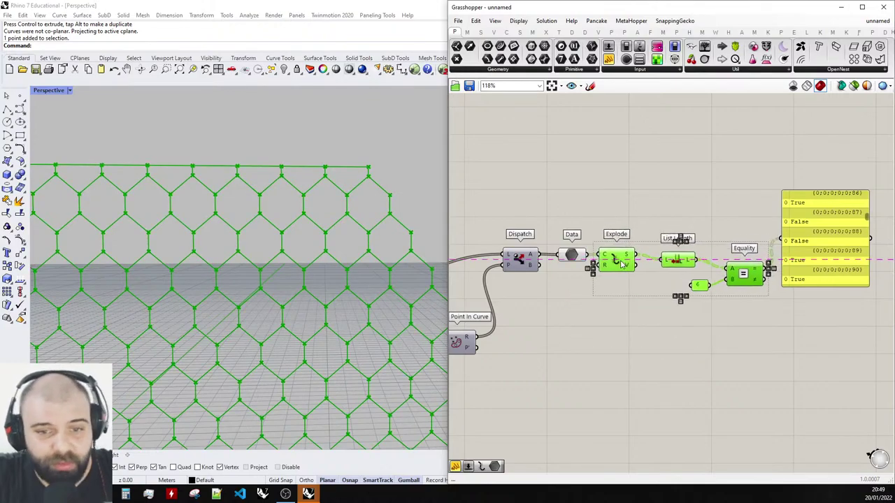
click(635, 244)
right_drag(717, 275, 705, 272)
drag(742, 312, 588, 309)
click(656, 230)
Move the large panel farther from Equality and align Equality with List Length.
scroll(646, 247, down, 1)
drag(802, 232, 839, 234)
click(751, 231)
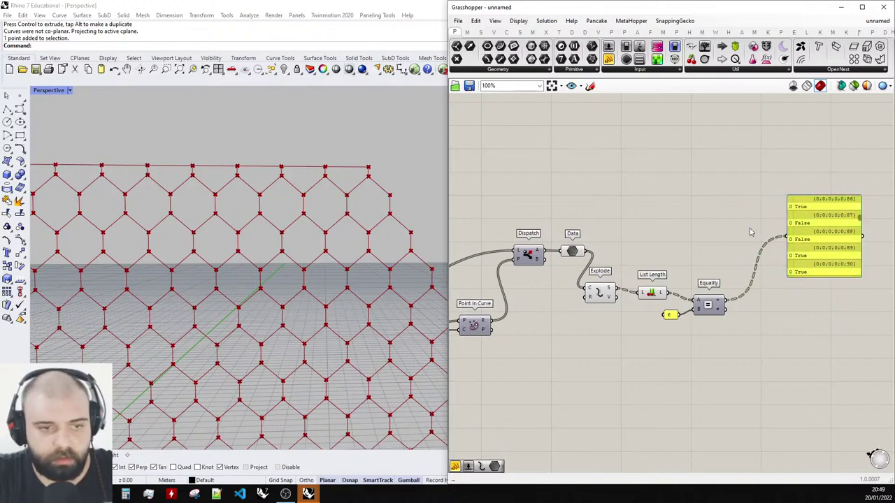
scroll(692, 274, up, 2)
drag(717, 310, 712, 302)
click(725, 263)
scroll(728, 267, down, 2)
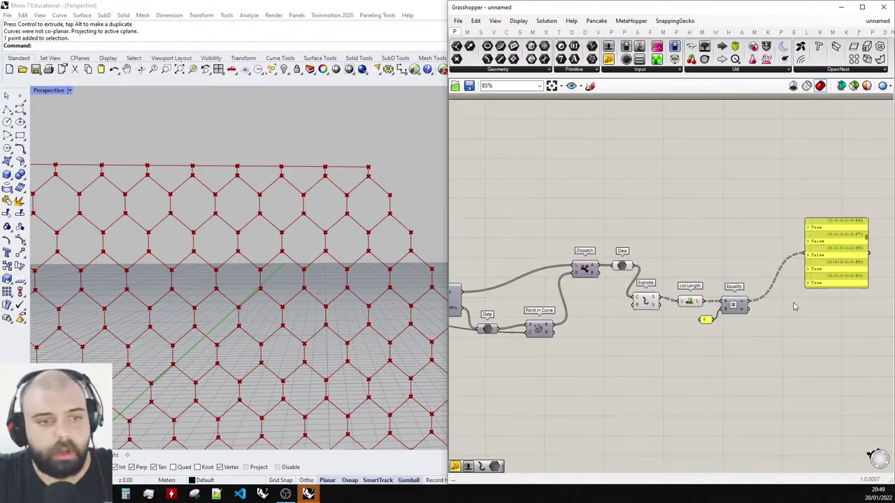
Add a second Dispatch component above and beyond Equality and connect the Data component to its L input.
scroll(736, 286, up, 2)
scroll(739, 265, up, 1)
double_click(742, 263)
text(dispa)
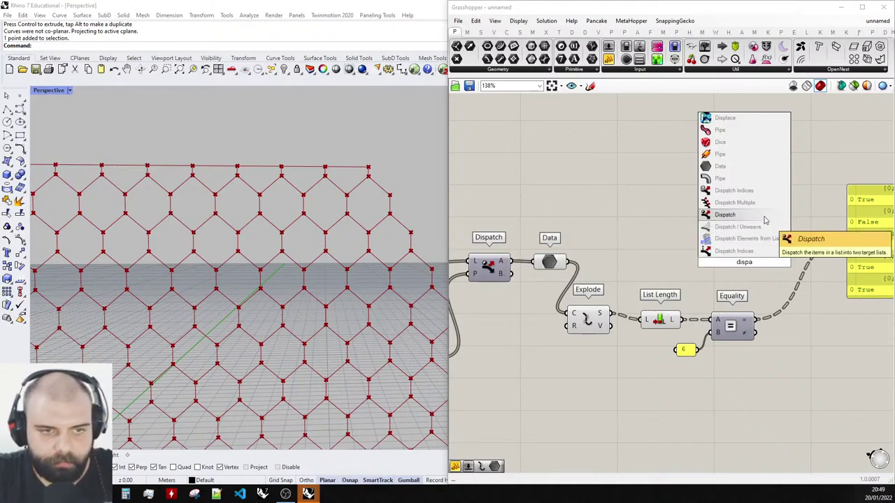
click(764, 216)
drag(741, 240, 797, 268)
drag(568, 262, 778, 263)
Move the true/false panel below the new Dispatch, clear of the component, and inspect its branch paths.
scroll(778, 263, down, 2)
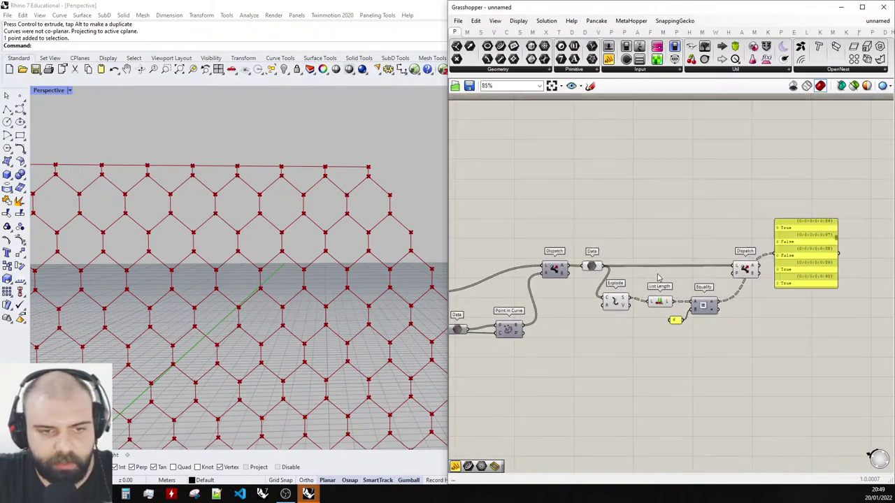
scroll(687, 253, up, 4)
click(687, 253)
scroll(683, 290, up, 1)
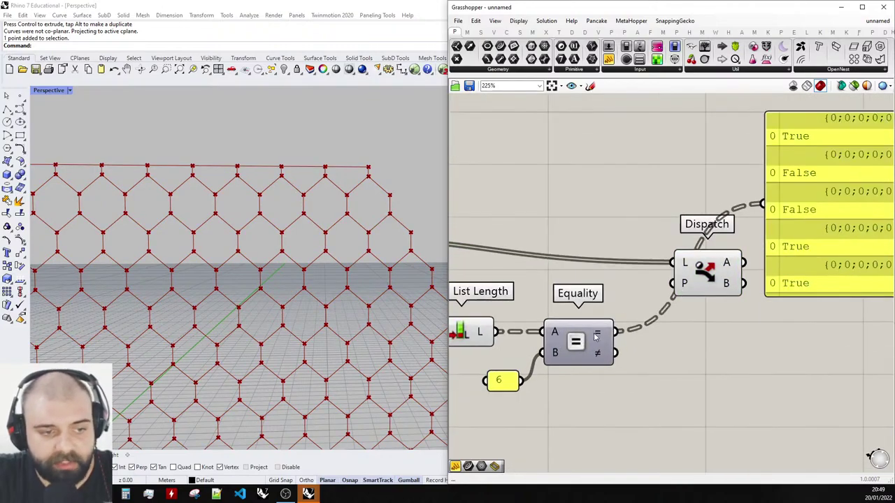
scroll(772, 257, down, 1)
drag(831, 269, 825, 407)
right_drag(869, 360, 789, 334)
scroll(789, 333, up, 1)
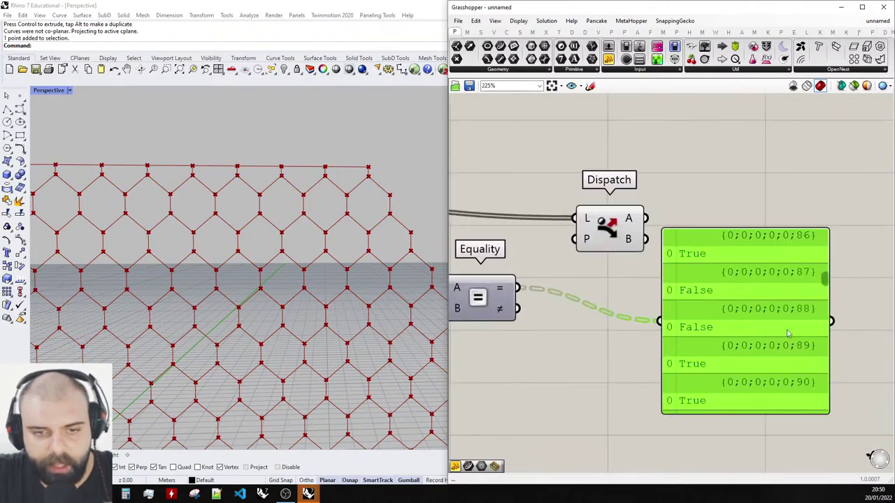
scroll(716, 274, down, 1)
scroll(720, 292, up, 1)
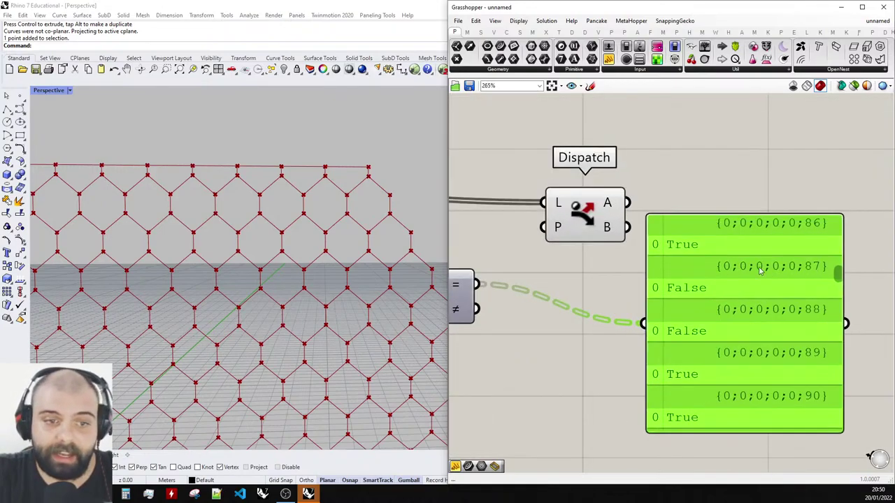
Feed the Data component's output into the large panel to compare the cell list's branches with the Equality pattern.
scroll(764, 266, down, 1)
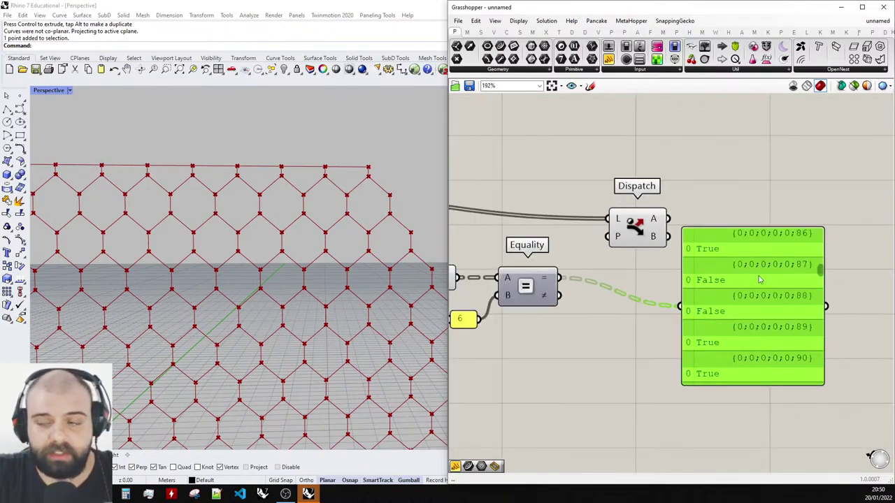
scroll(773, 279, up, 1)
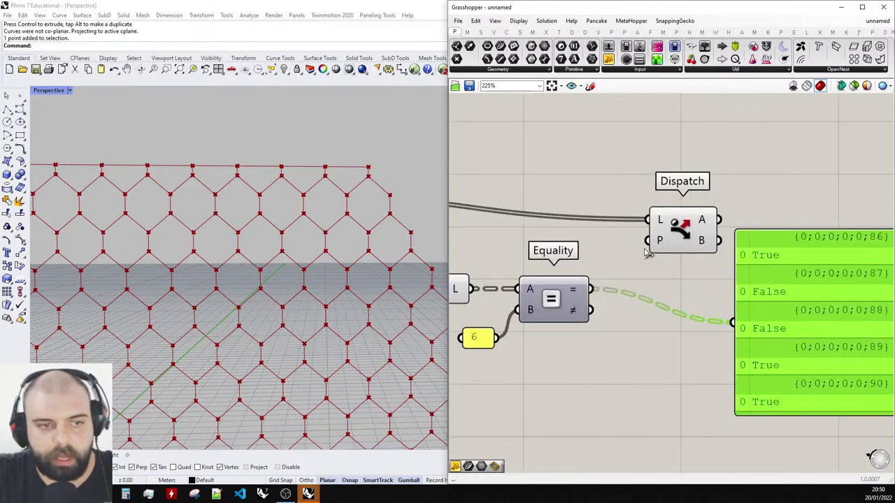
scroll(755, 281, down, 5)
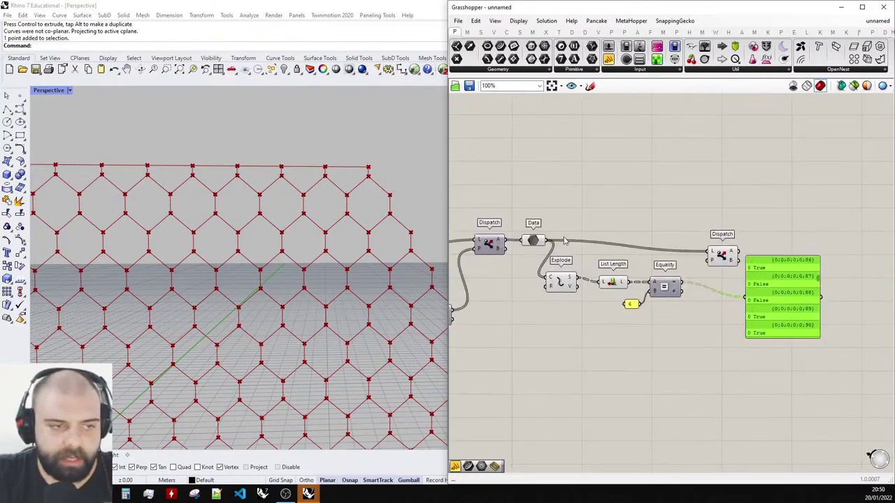
drag(546, 241, 746, 298)
scroll(772, 266, up, 3)
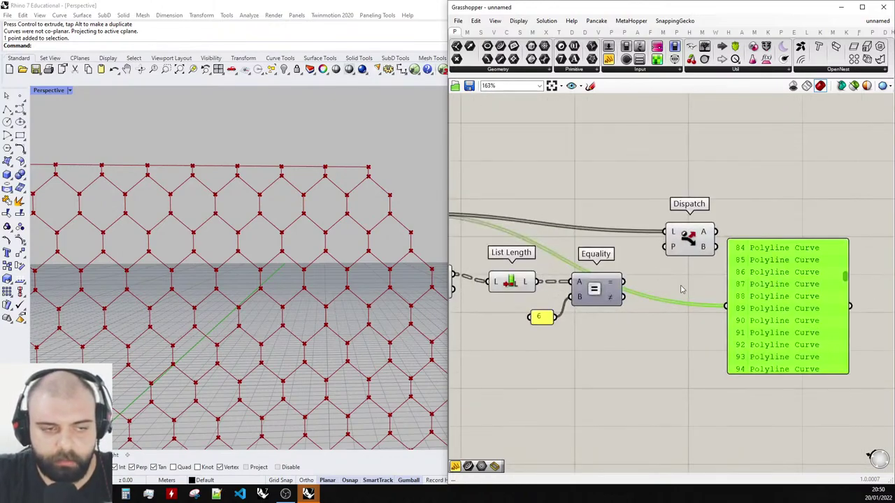
Flatten Equality's equal output and connect it to the second Dispatch's P input.
right_click(613, 286)
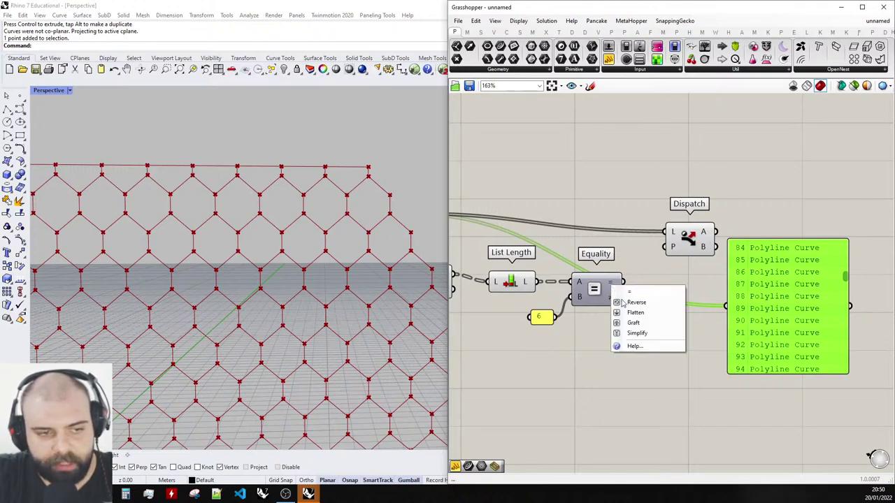
click(629, 312)
scroll(705, 243, down, 3)
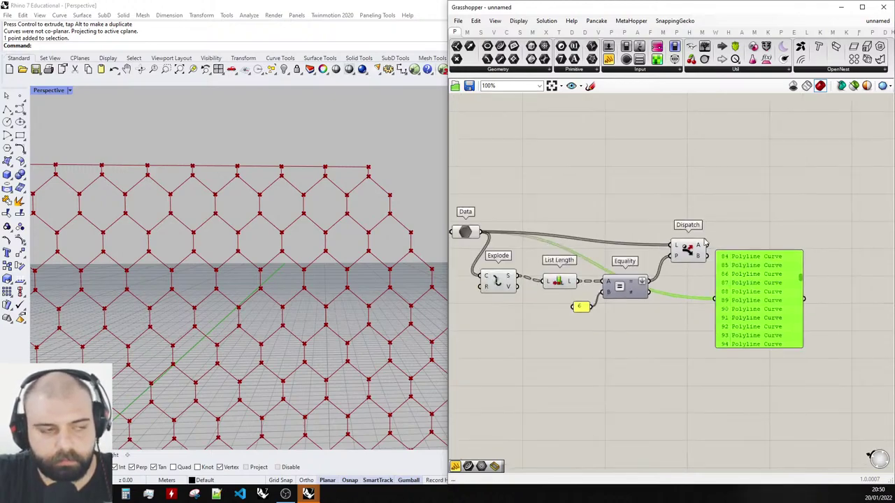
Add a Data component above and beyond the second Dispatch and connect the Dispatch's A output to it.
scroll(705, 243, up, 3)
double_click(722, 225)
text(data)
key(Return)
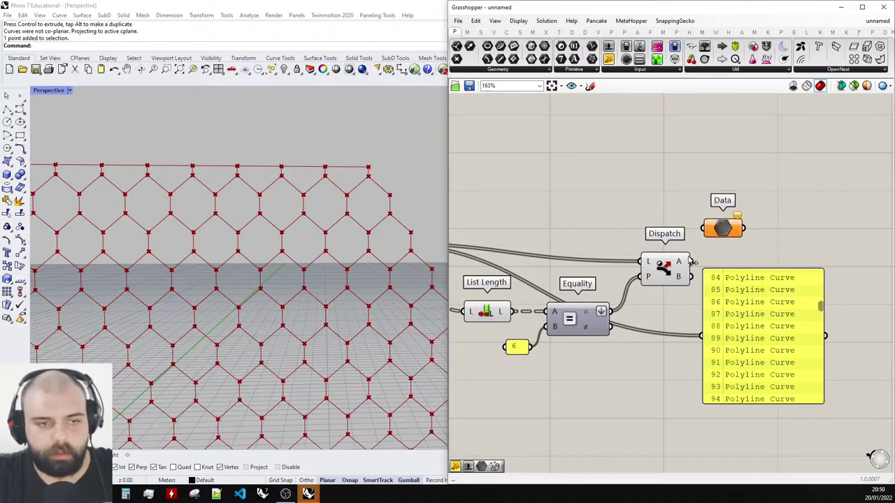
drag(691, 260, 720, 228)
Compare the cells from the second Dispatch's A and B outputs in the new Data component, keeping A connected.
scroll(639, 189, down, 4)
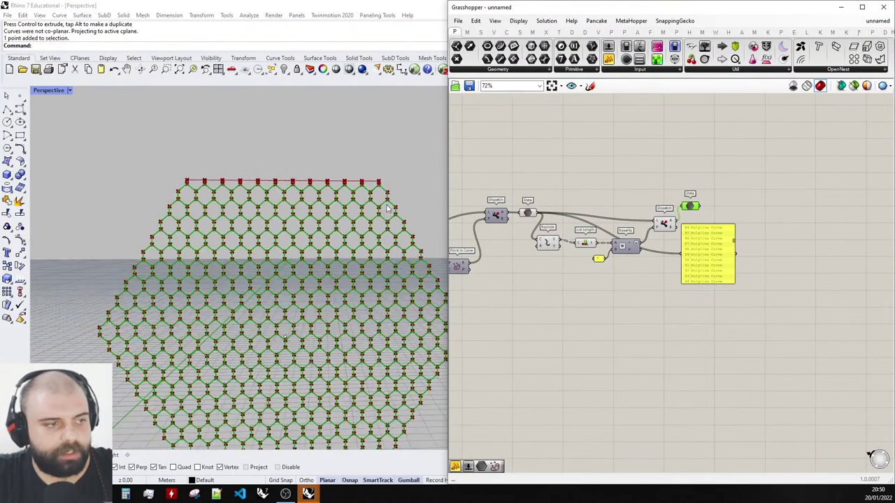
scroll(683, 221, up, 2)
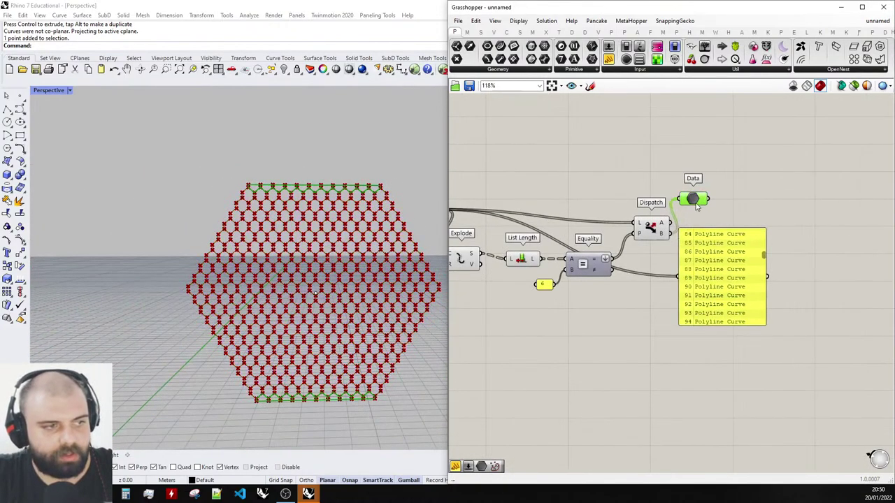
drag(692, 201, 702, 200)
Turn off the preview of the first Data, Explode, List Length, Equality and second Dispatch components.
scroll(762, 208, down, 4)
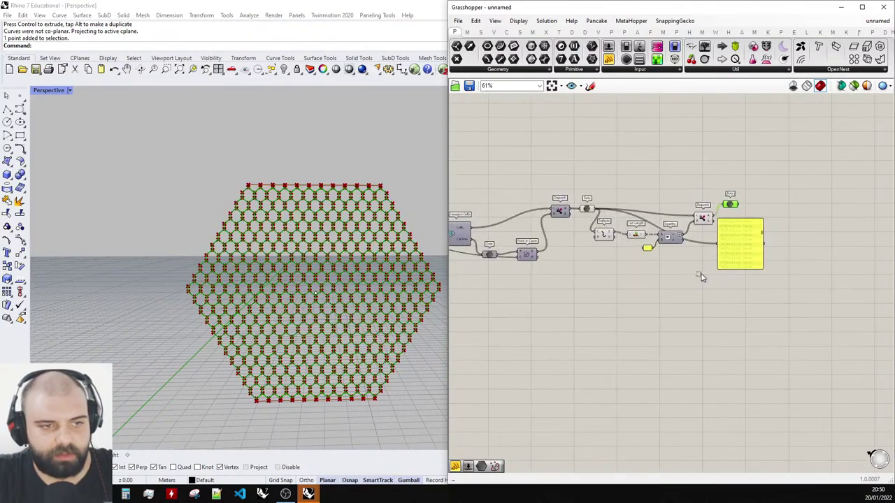
drag(699, 274, 578, 192)
middle_click(578, 190)
click(607, 159)
click(631, 142)
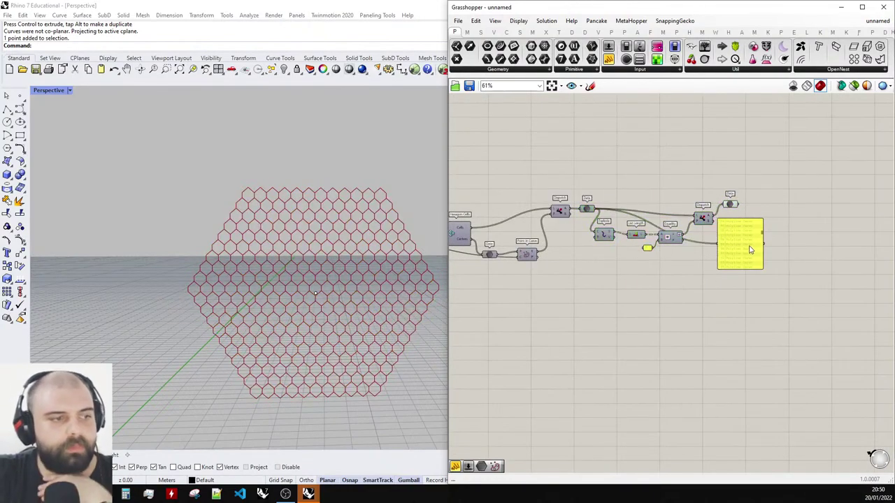
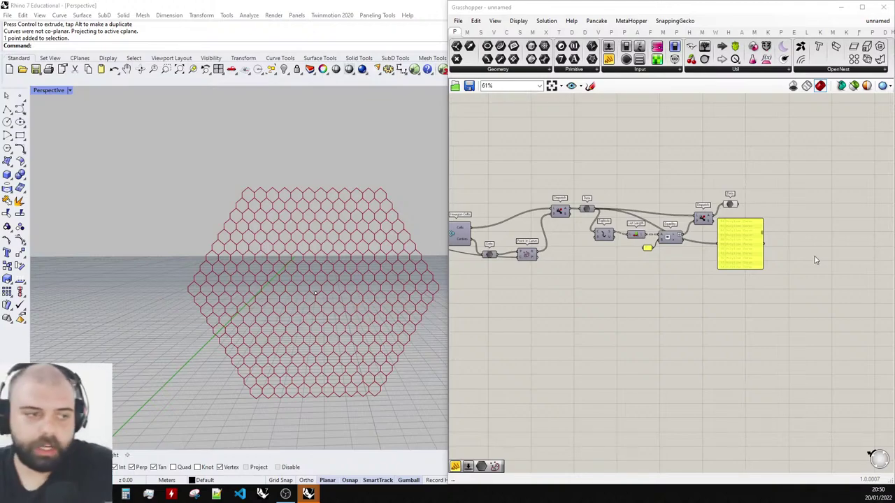
scroll(720, 200, down, 3)
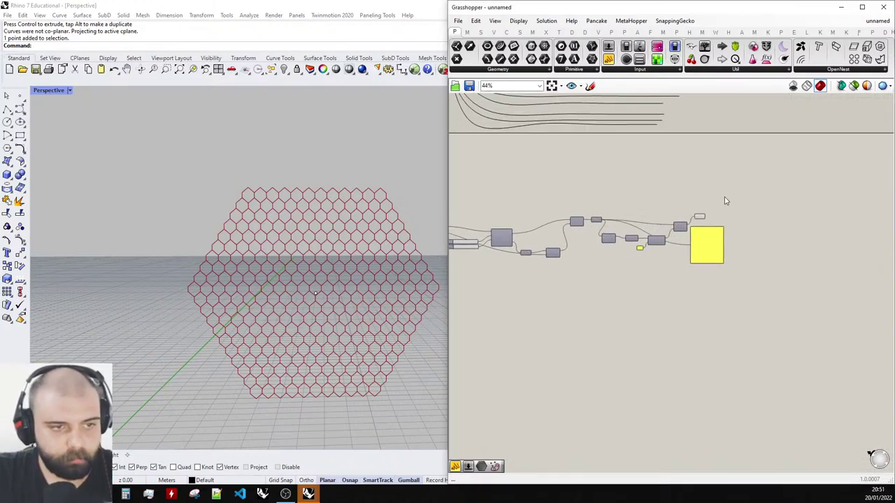
scroll(725, 201, up, 4)
click(638, 231)
click(660, 281)
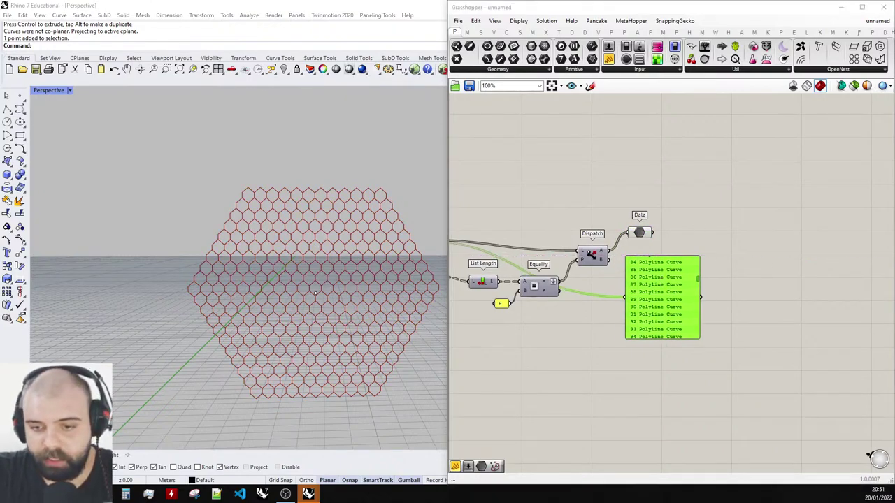
Switch to the browser, review the Reflexion page's photos of the hexagon mirror installation, and return to Grasshopper.
key(alt+Tab)
click(539, 193)
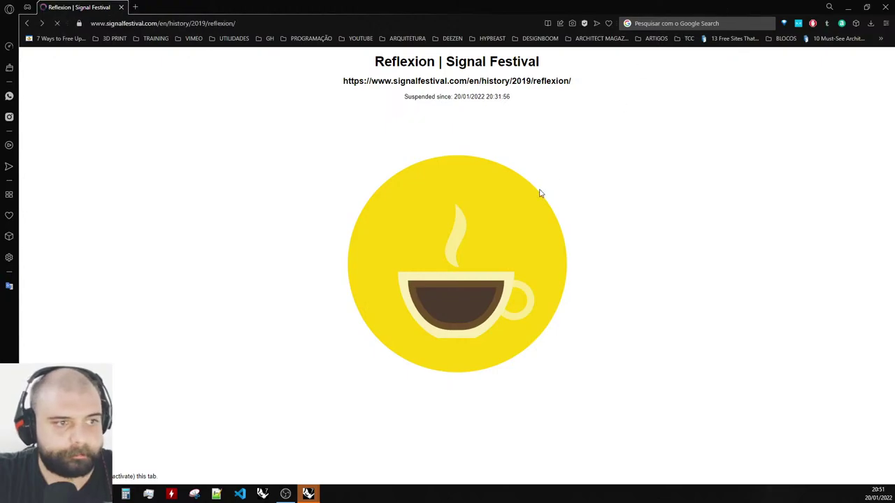
scroll(590, 260, down, 3)
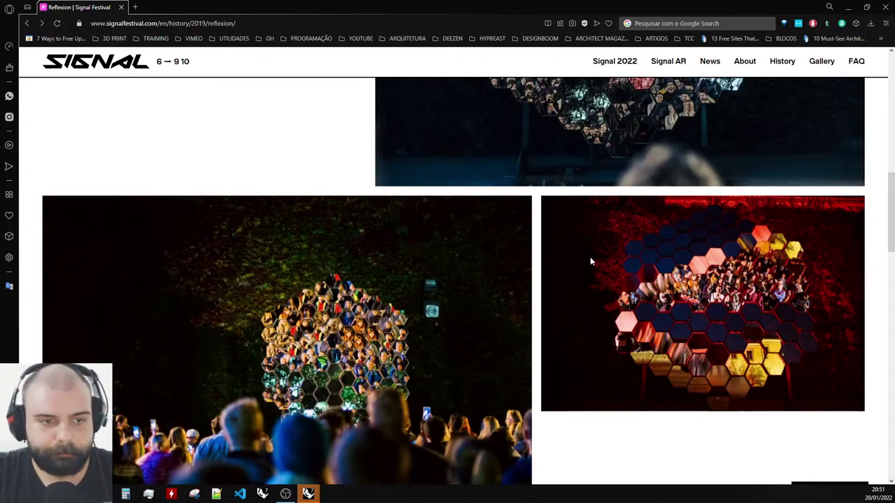
scroll(563, 257, down, 6)
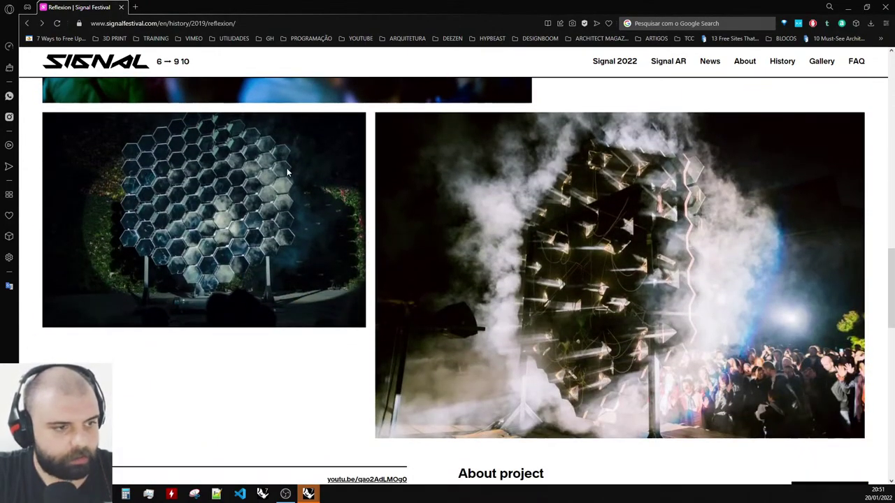
scroll(309, 220, up, 10)
scroll(516, 193, down, 3)
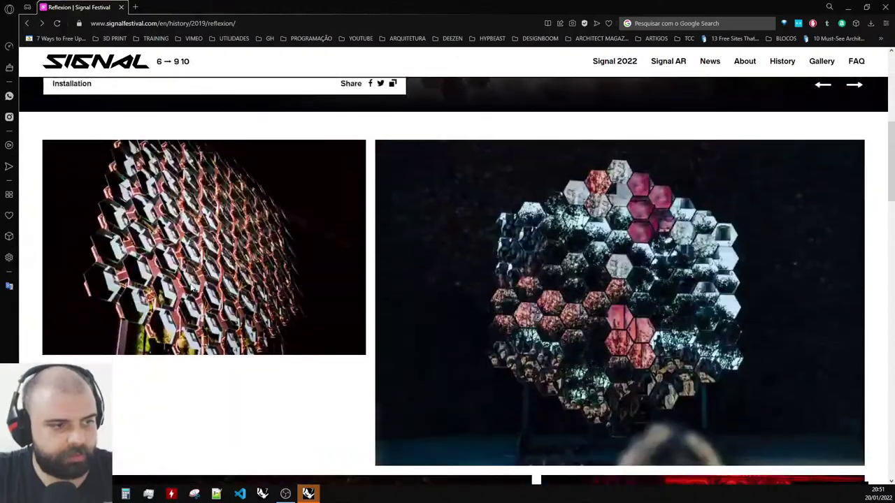
click(847, 7)
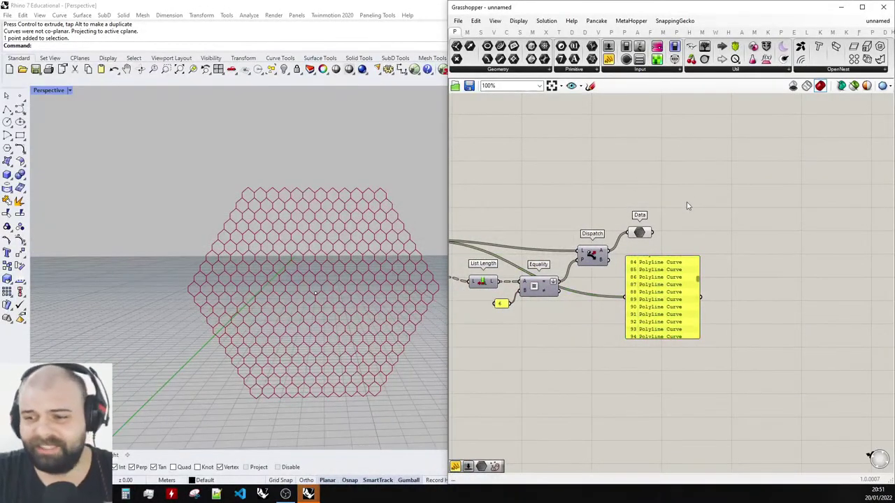
Delete the large panel and add a Boundary Surfaces component beyond the last Data component.
click(676, 277)
key(Delete)
double_click(729, 277)
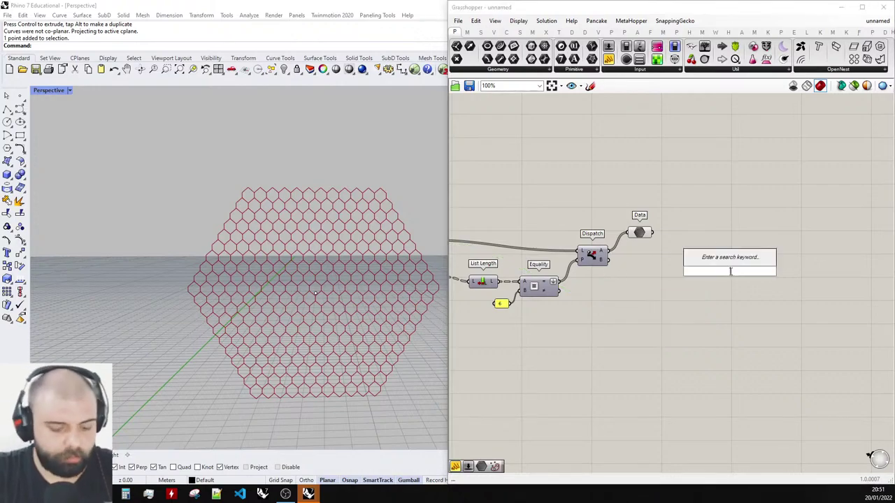
text(boundary)
click(721, 250)
Connect the last Data component to Boundary Surfaces' E input and move Boundary Surfaces close beside Data.
scroll(729, 281, up, 3)
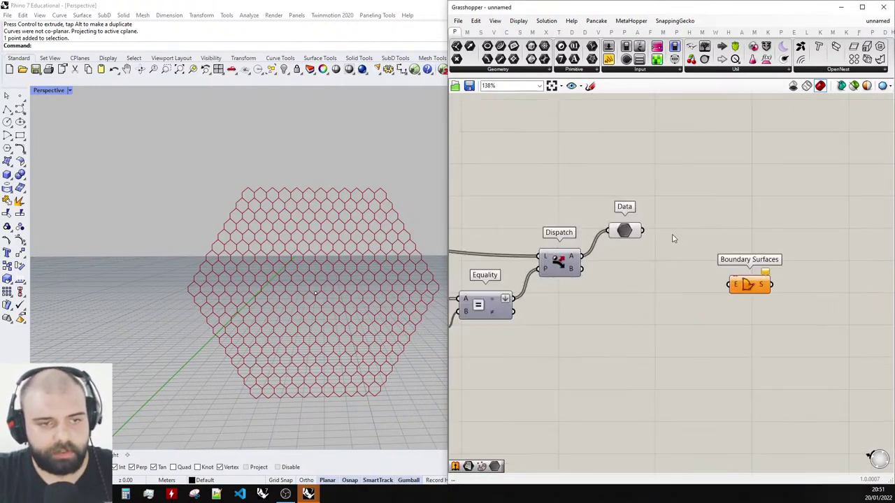
drag(637, 230, 741, 294)
drag(766, 300, 687, 241)
click(675, 190)
scroll(316, 197, up, 4)
right_drag(321, 199, 342, 234)
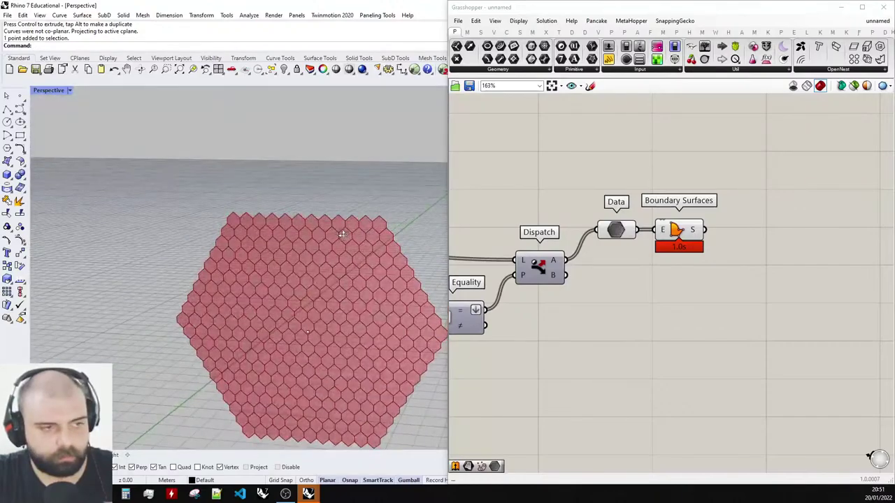
Examine the hexagon cell surfaces from several angles and trace the definition back past the first Boundary Surfaces component.
scroll(823, 207, down, 4)
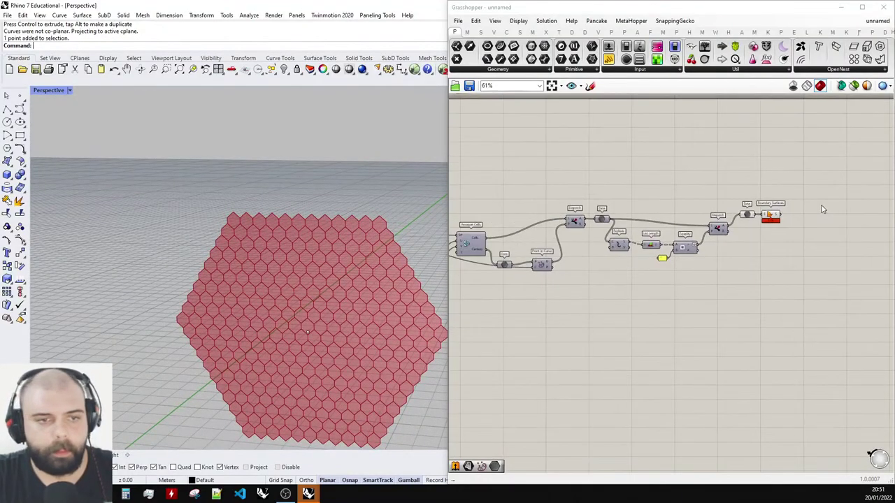
scroll(804, 214, up, 5)
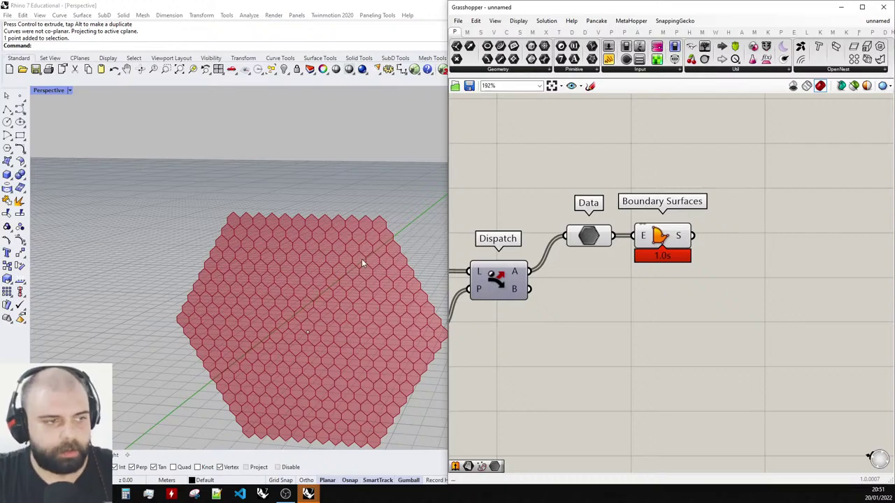
right_drag(362, 263, 413, 220)
scroll(769, 213, down, 4)
scroll(623, 208, up, 3)
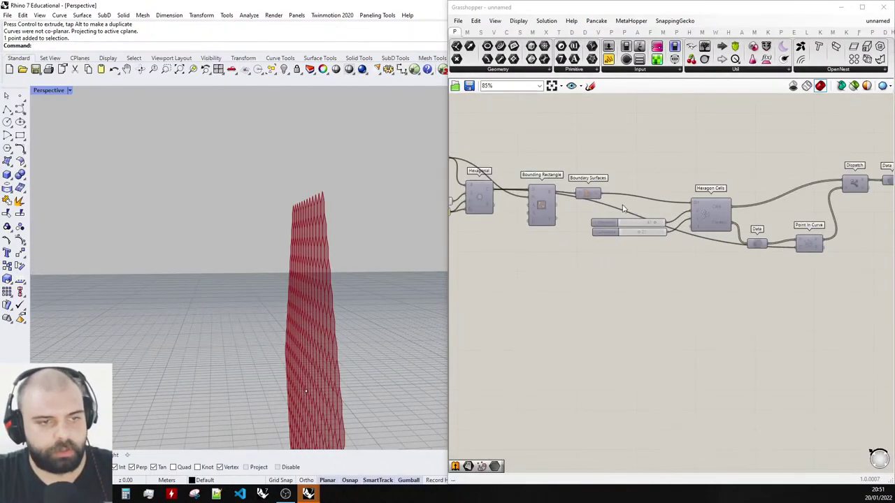
click(586, 194)
scroll(633, 200, down, 3)
scroll(663, 198, up, 5)
scroll(677, 220, down, 5)
scroll(545, 187, up, 4)
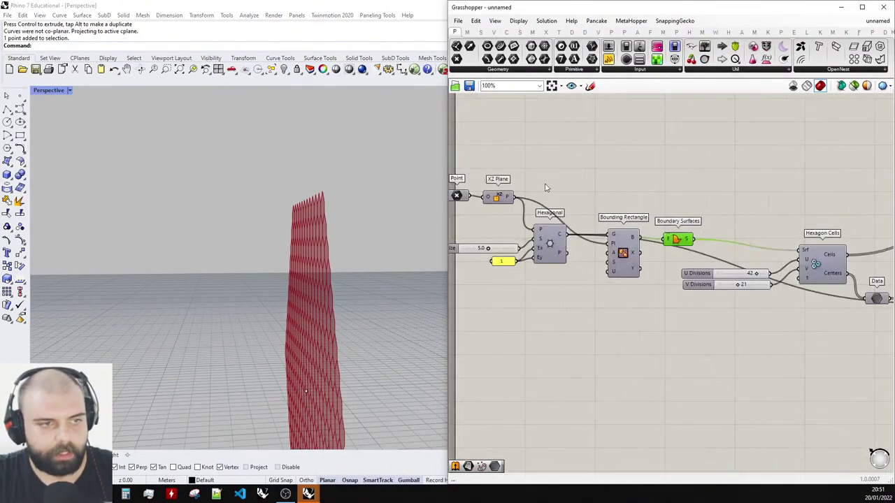
Highlight the XZ Plane in the middle of the hexagonal wall and set the preview plane size to 10.
scroll(545, 187, up, 1)
click(492, 200)
scroll(326, 222, down, 10)
right_drag(323, 225, 364, 260)
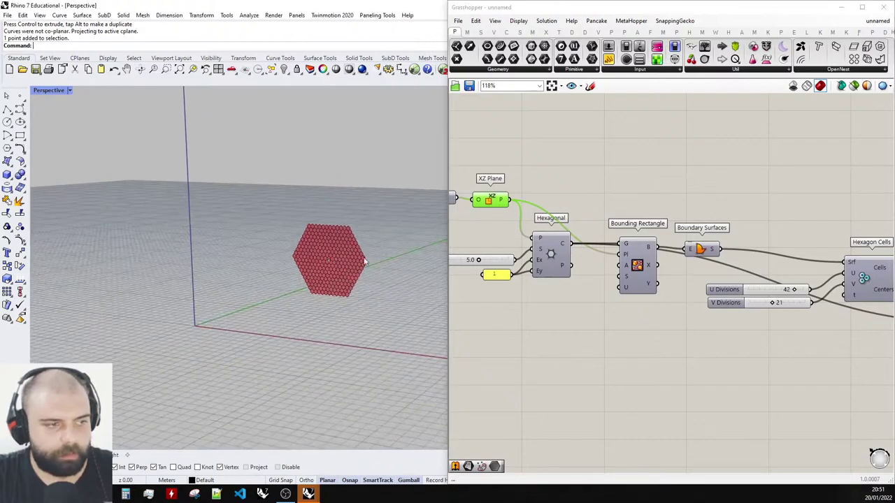
scroll(287, 253, up, 5)
click(518, 21)
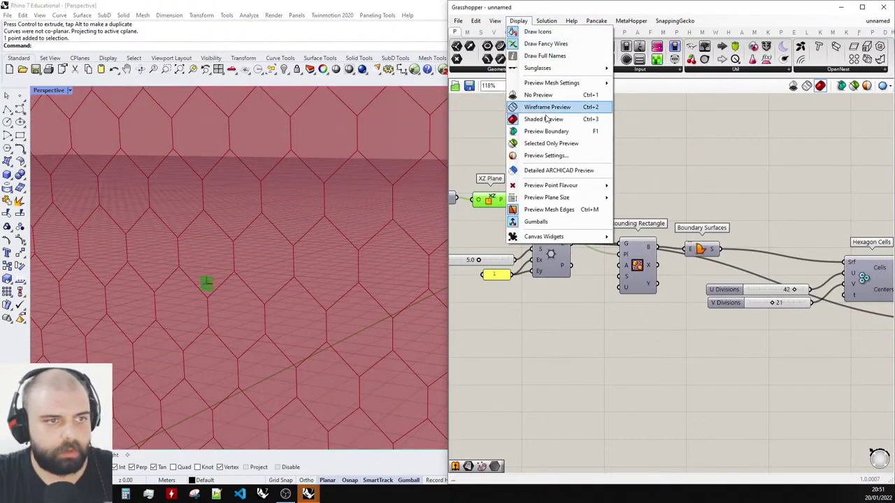
mouse_move(603, 190)
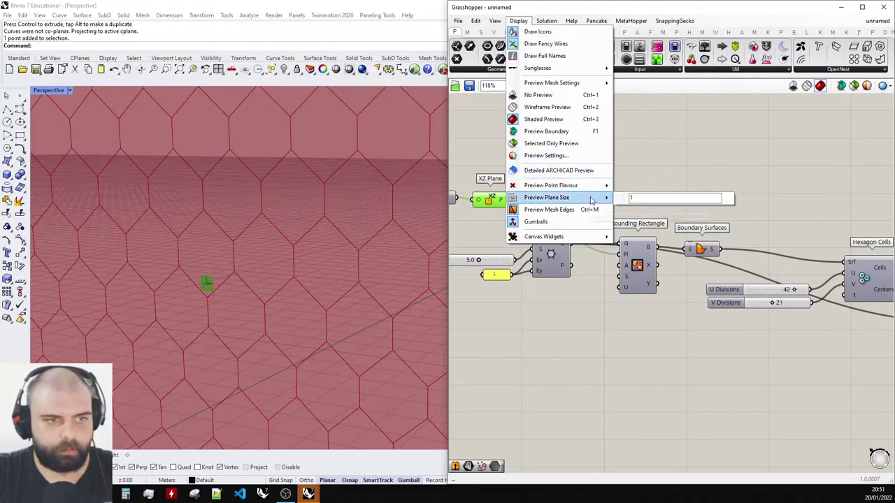
text(10)
click(664, 155)
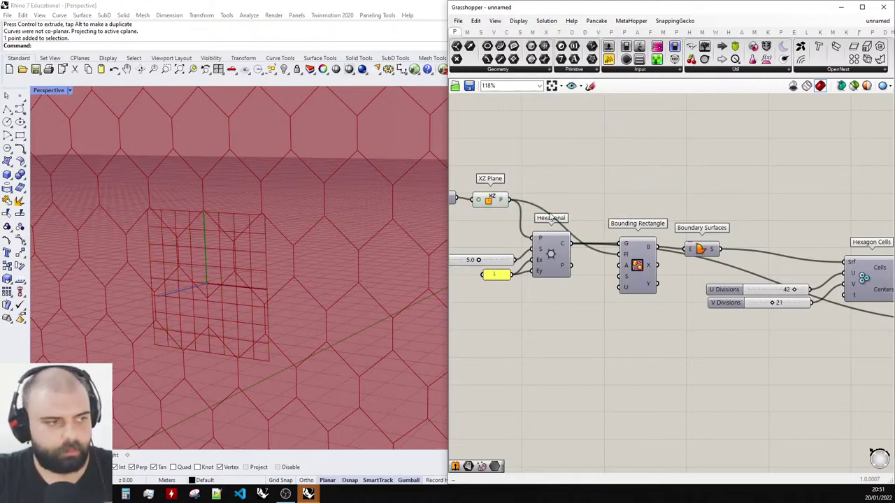
Examine the enlarged plane's orientation against the hexagonal wall and look over the whole definition.
scroll(353, 252, down, 10)
right_drag(353, 252, 306, 257)
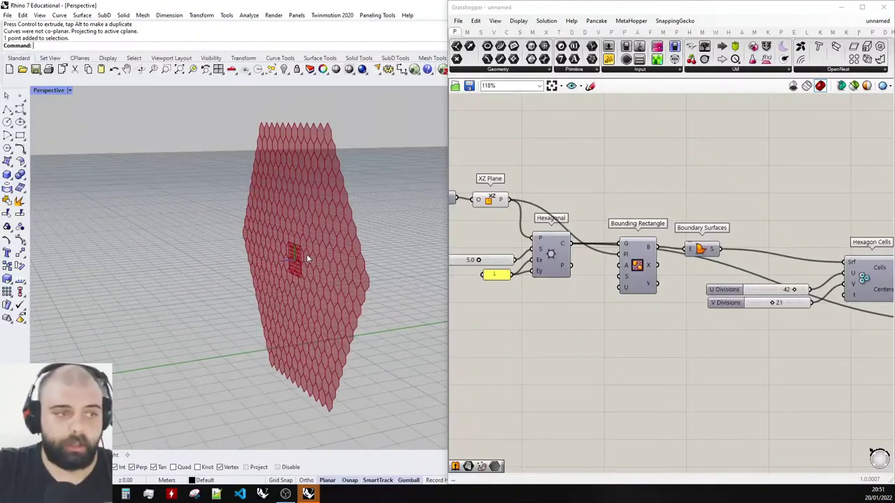
scroll(534, 216, down, 5)
scroll(319, 137, up, 7)
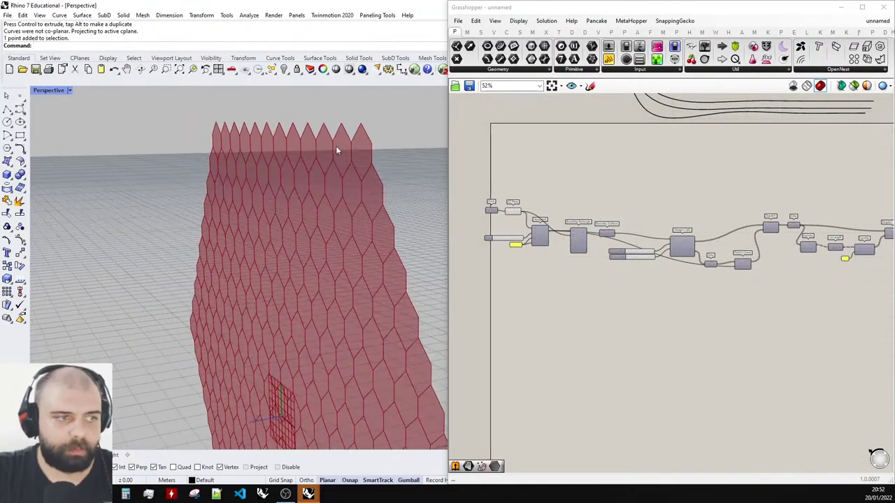
scroll(334, 147, down, 2)
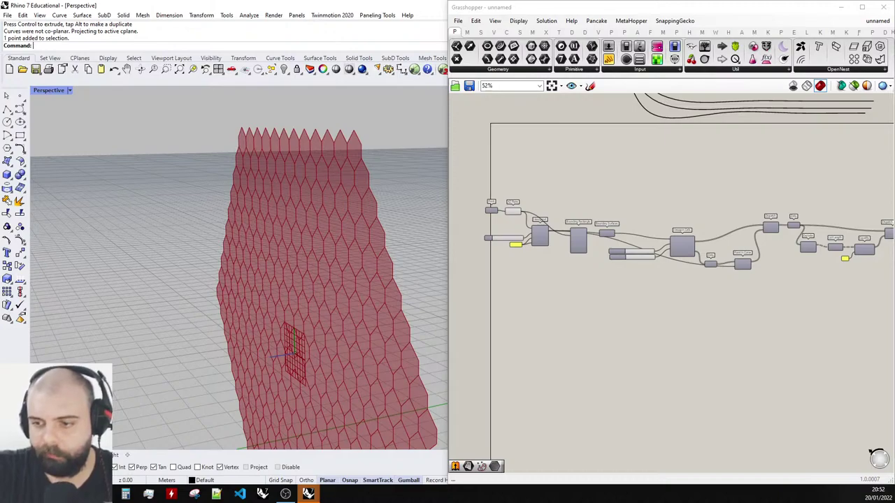
scroll(555, 199, down, 2)
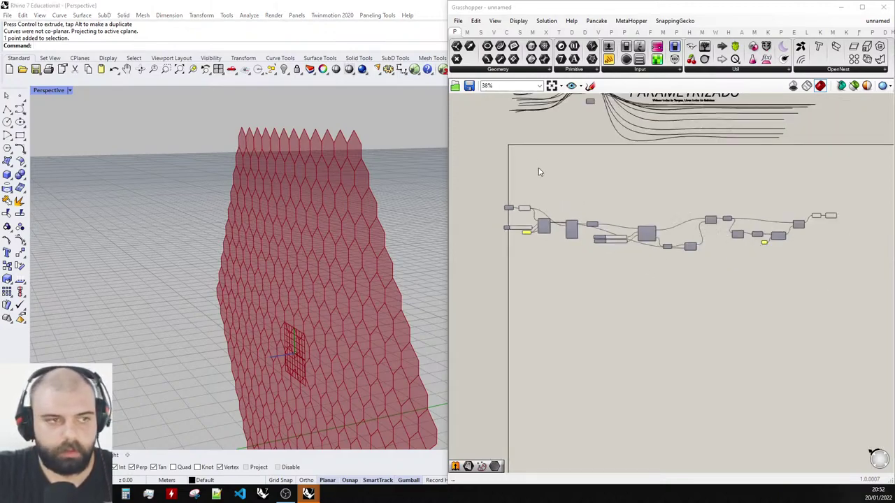
scroll(566, 139, down, 3)
scroll(685, 328, up, 4)
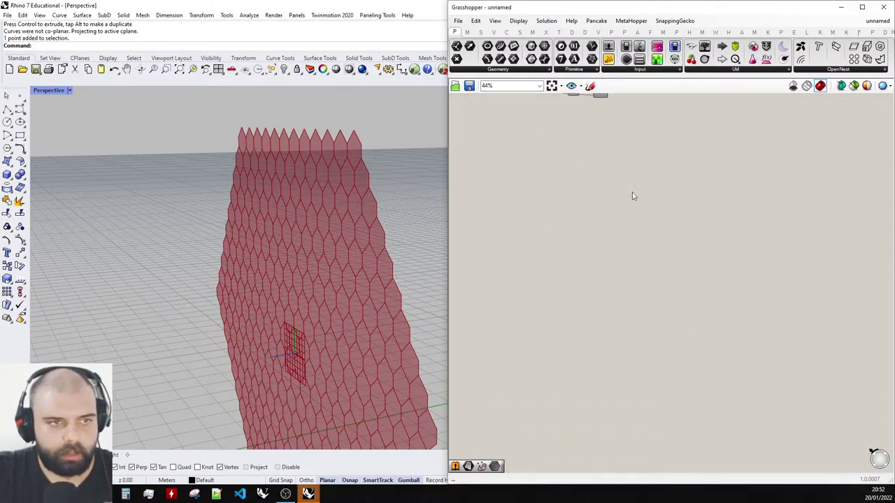
click(590, 85)
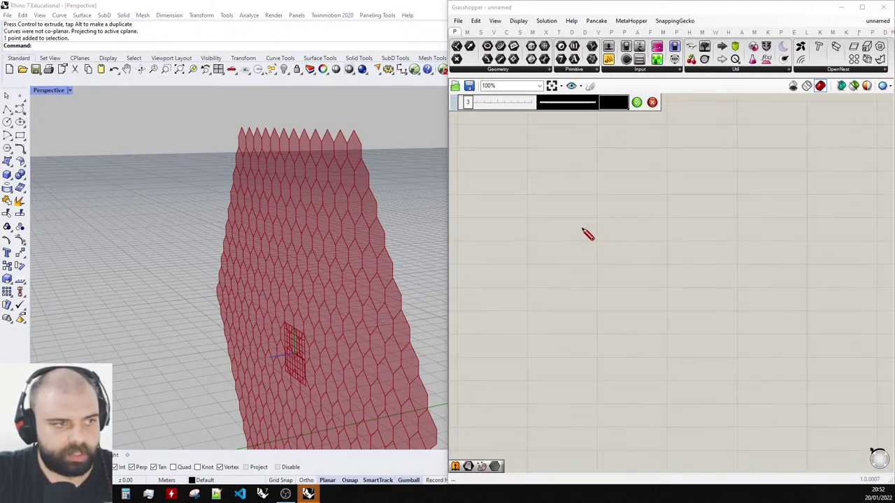
drag(631, 211, 632, 132)
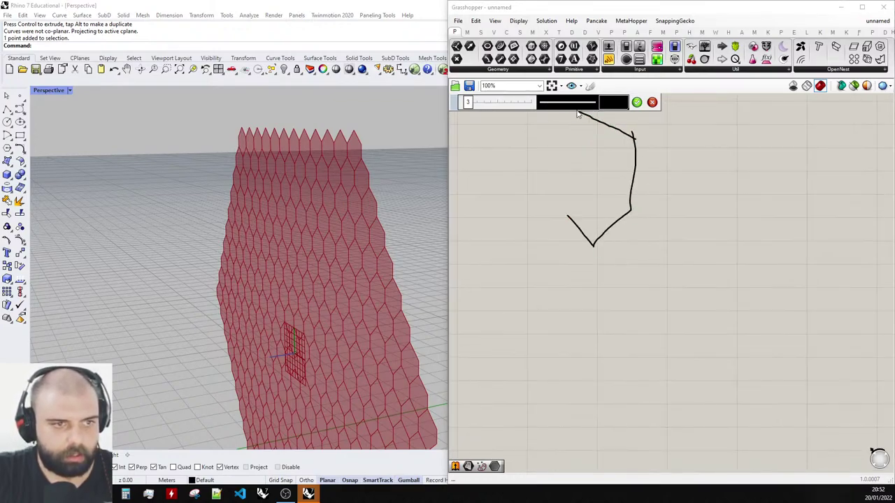
scroll(723, 233, down, 3)
scroll(637, 156, up, 5)
drag(641, 169, 602, 223)
drag(603, 223, 618, 274)
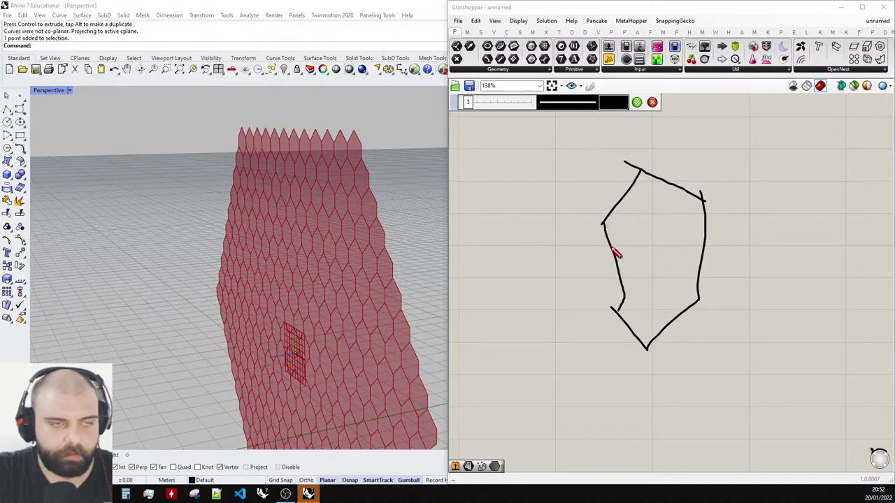
scroll(617, 255, down, 4)
scroll(750, 329, up, 2)
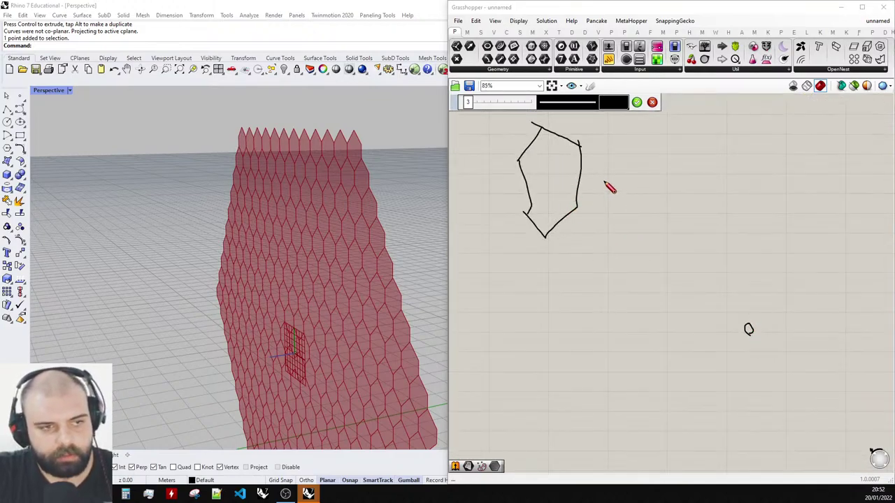
drag(624, 221, 638, 179)
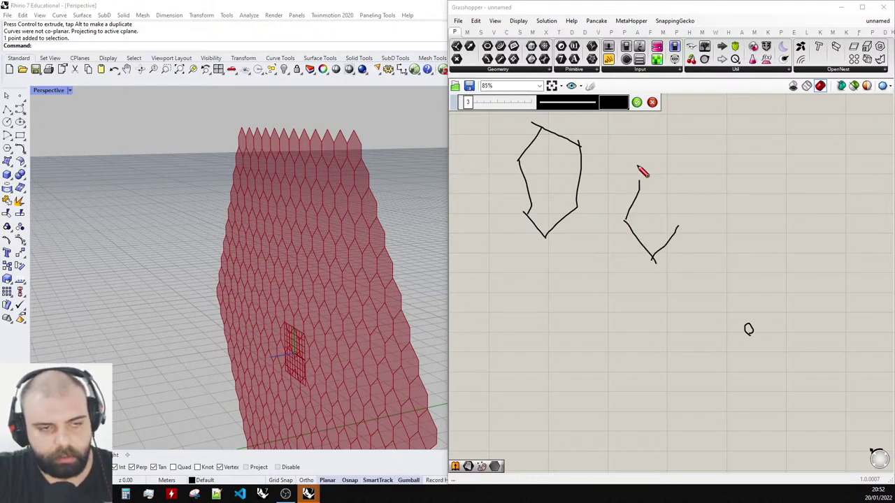
click(651, 103)
scroll(721, 258, down, 2)
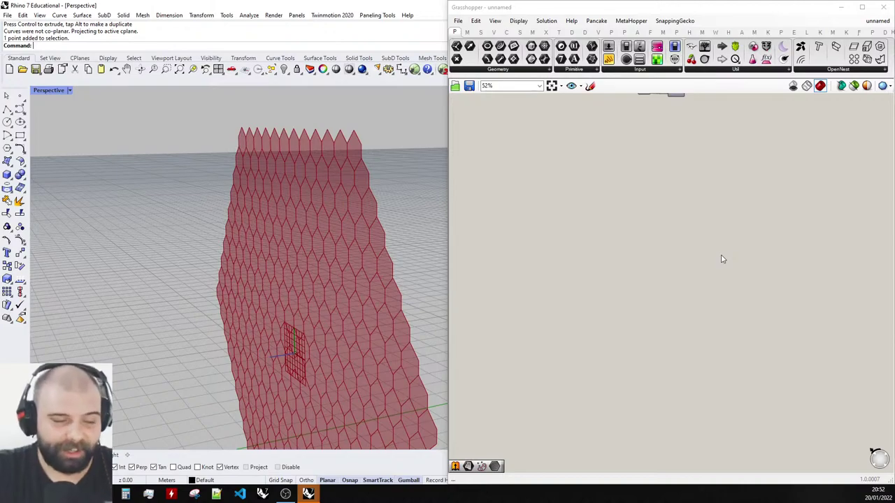
Arrange the Data and Boundary Surfaces components in line beside Dispatch.
scroll(729, 282, down, 3)
scroll(781, 168, up, 6)
drag(678, 273, 609, 214)
drag(612, 218, 605, 249)
drag(739, 296, 610, 244)
click(629, 253)
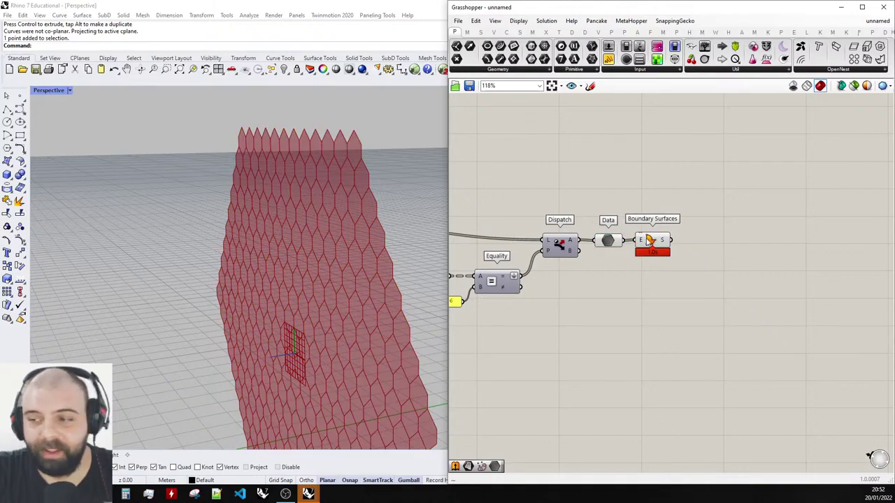
Add an Is Planar component and connect Boundary Surfaces' S output to its S input.
scroll(724, 246, up, 3)
double_click(724, 246)
text(is plan)
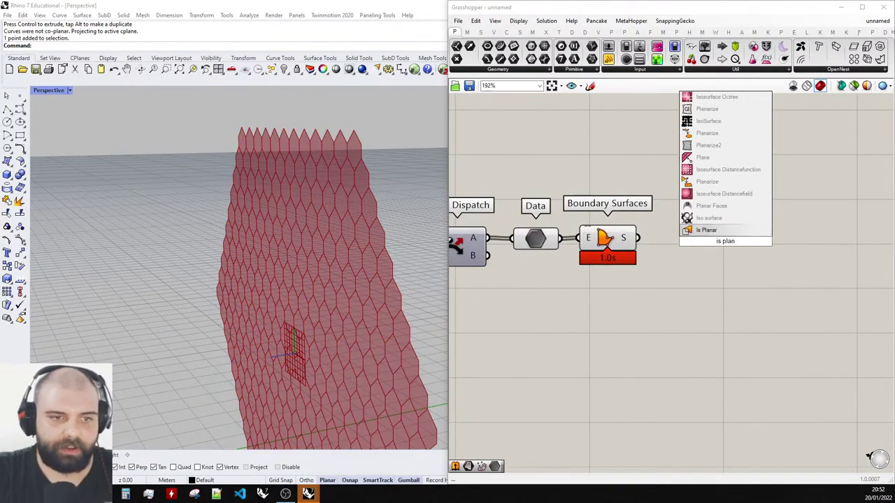
key(Return)
drag(631, 240, 710, 245)
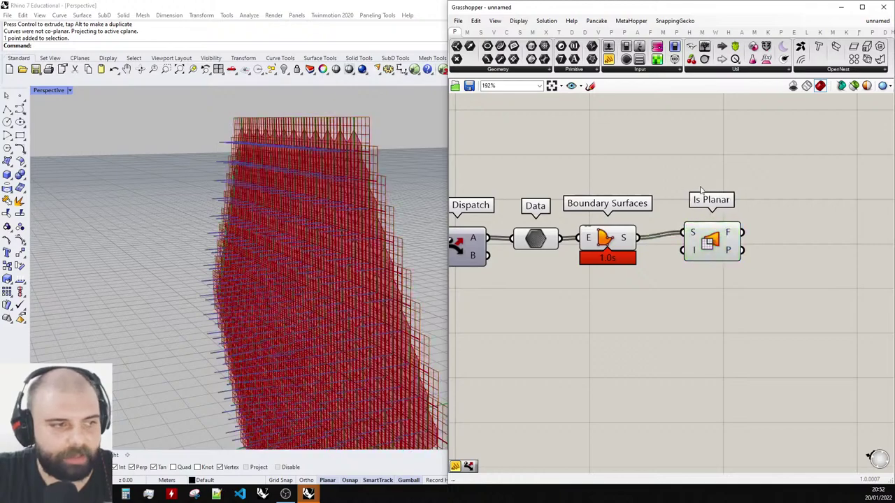
Set the preview plane size to 0.2 so the planes fit inside the hexagon cells.
click(518, 20)
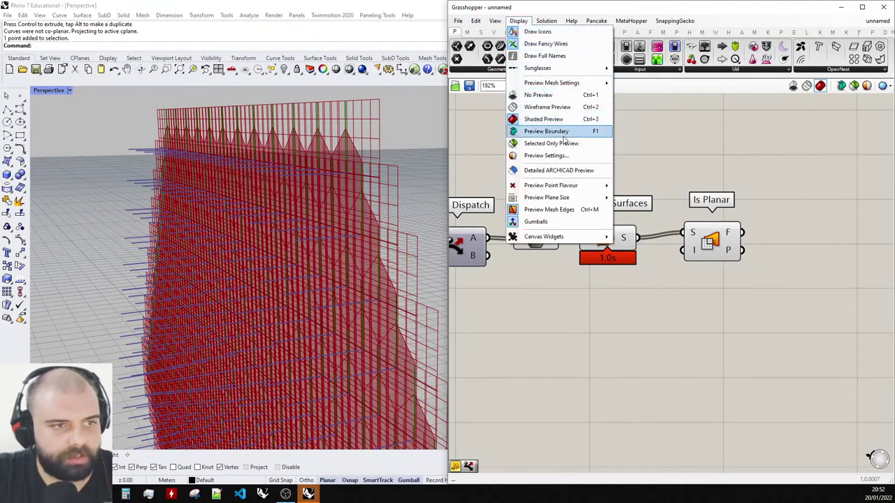
mouse_move(559, 197)
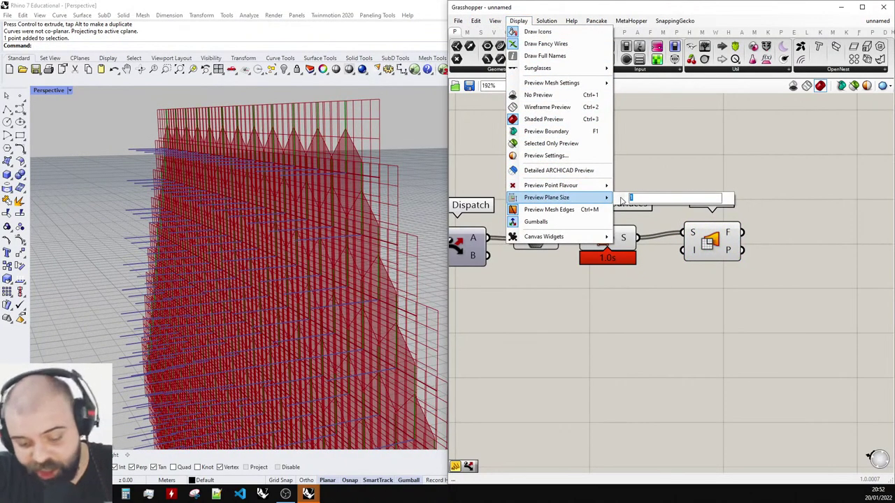
text(.5)
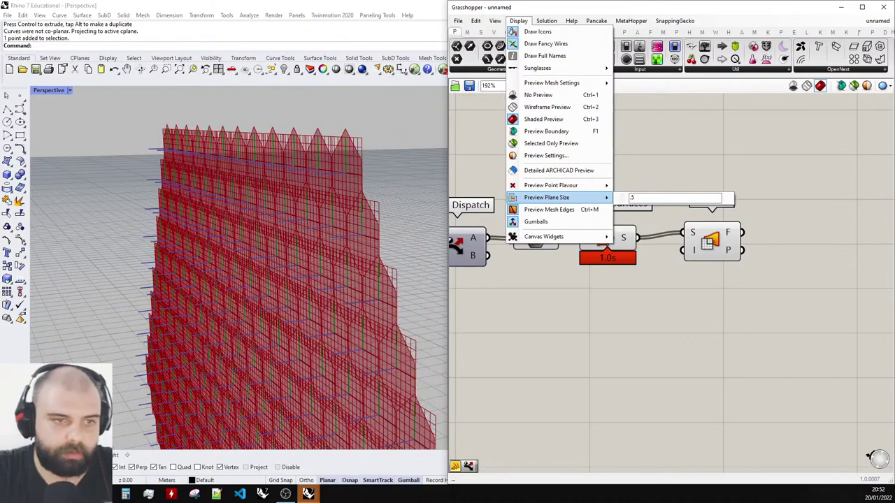
key(BackSpace)
text(2)
key(Return)
scroll(292, 165, up, 6)
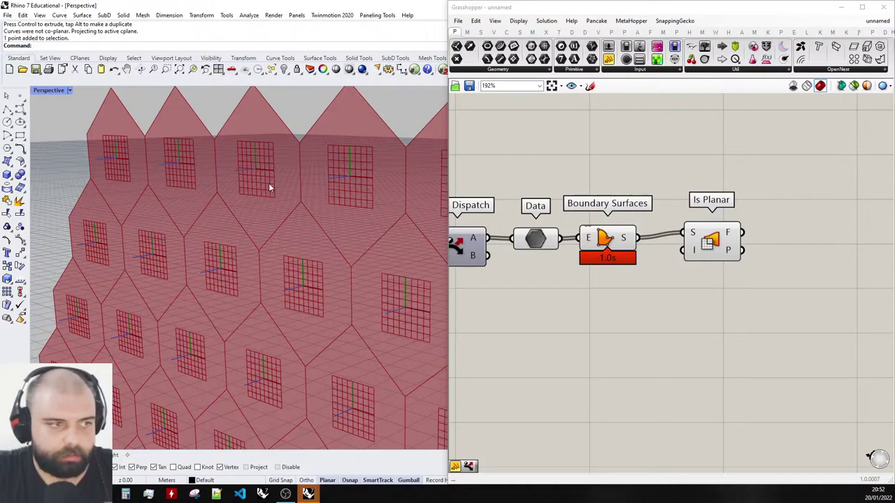
Add a Plane parameter beside Is Planar and connect it to the P output.
click(755, 249)
double_click(769, 244)
text(plane)
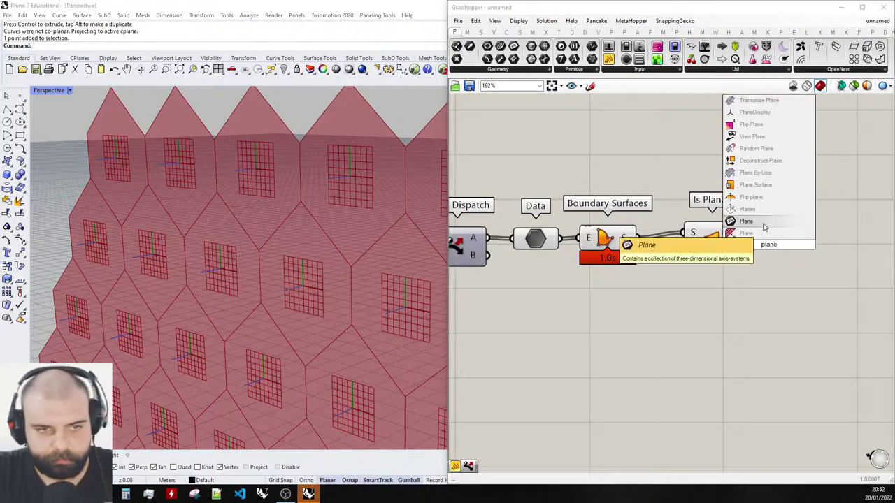
click(764, 224)
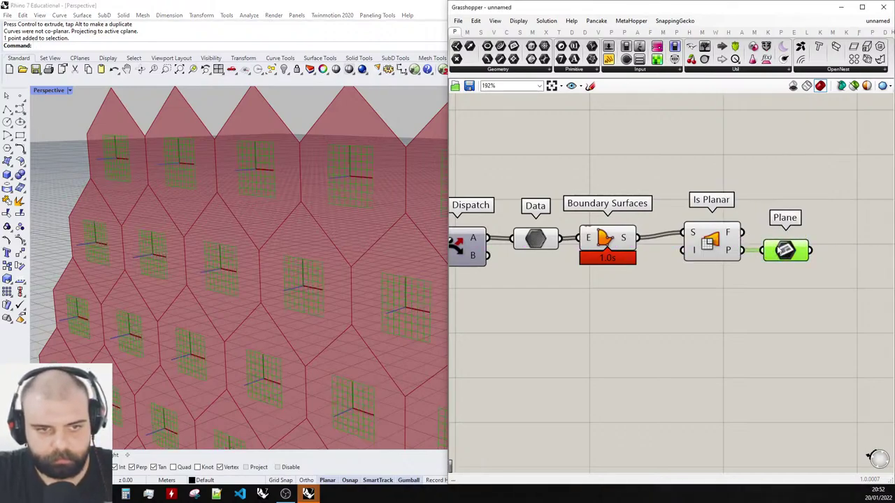
scroll(286, 145, down, 10)
right_drag(331, 168, 367, 125)
click(585, 163)
scroll(664, 200, down, 1)
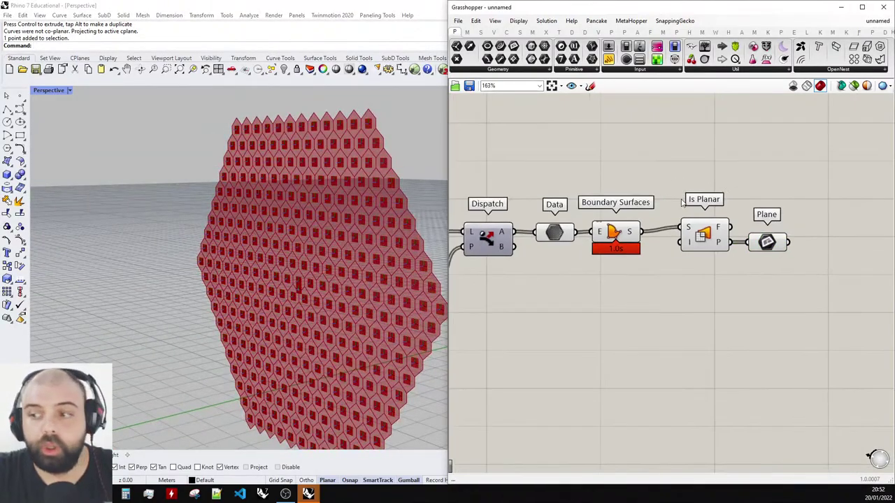
scroll(683, 214, up, 2)
right_drag(428, 184, 424, 192)
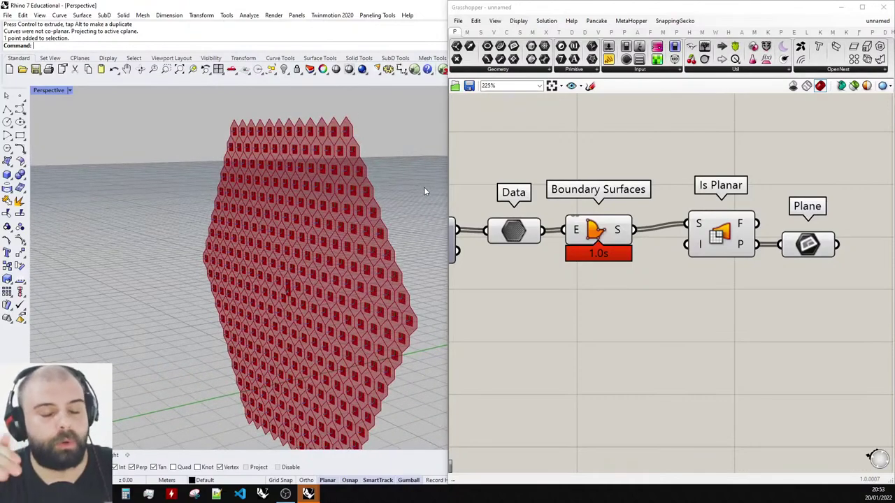
Select the point in front of the hexagonal wall and reference it in a new Point parameter.
scroll(355, 134, down, 4)
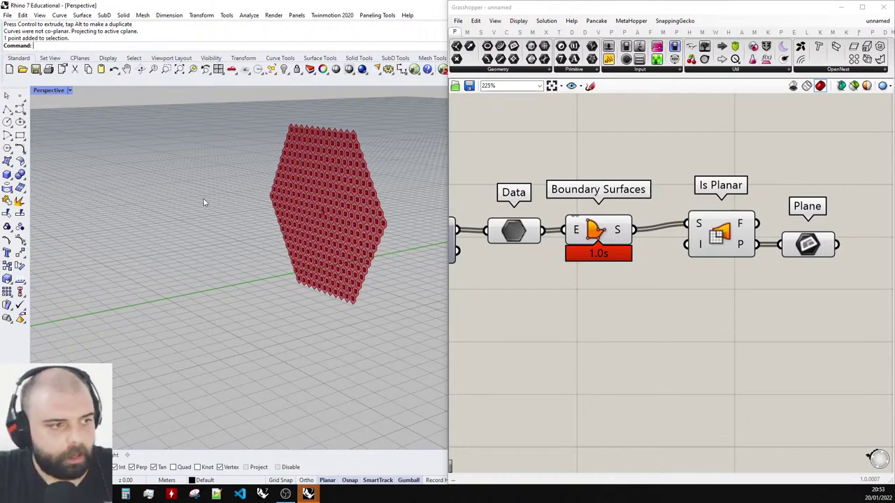
drag(254, 190, 249, 224)
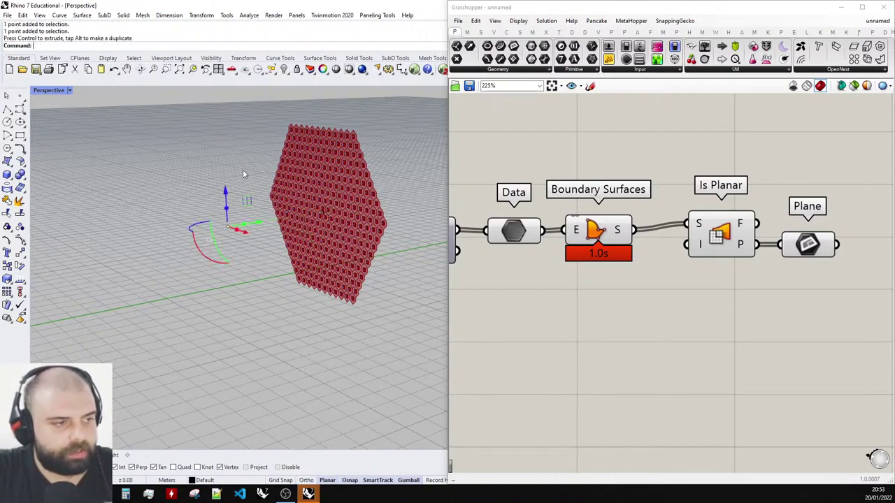
drag(196, 198, 252, 257)
drag(299, 184, 361, 240)
right_drag(303, 225, 139, 145)
click(139, 145)
click(207, 207)
right_drag(242, 230, 246, 221)
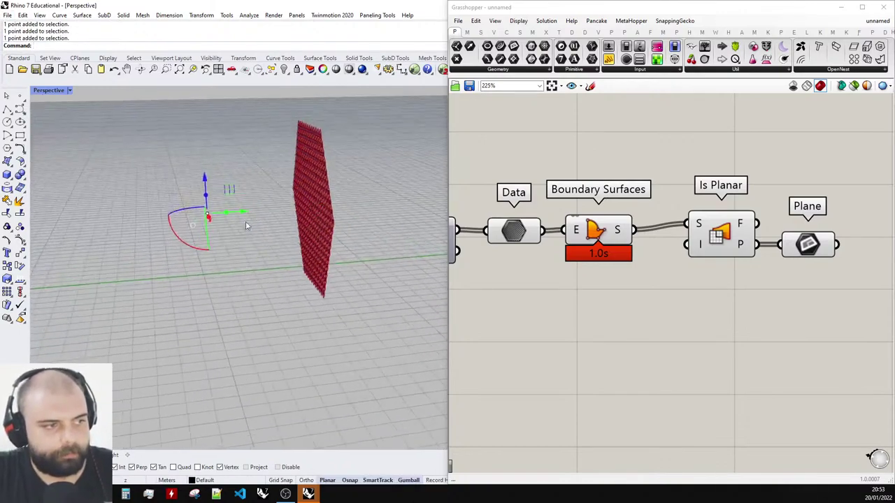
double_click(519, 308)
text(point)
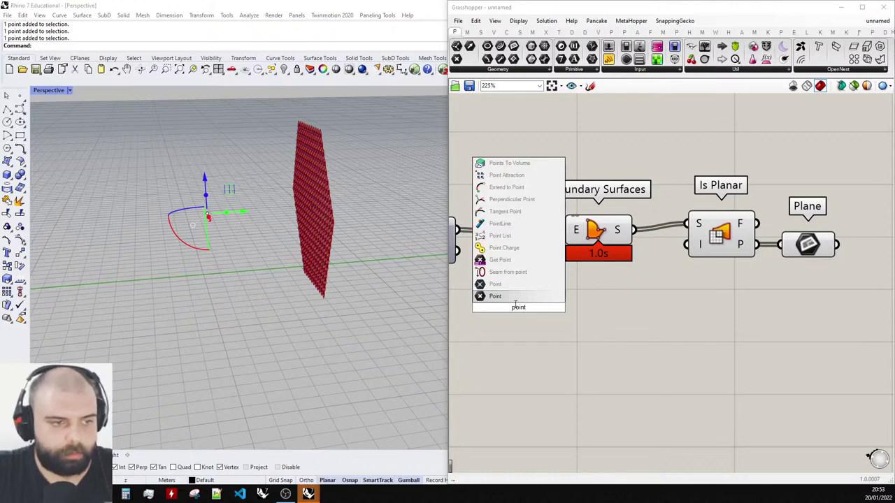
click(516, 301)
right_click(516, 307)
click(552, 412)
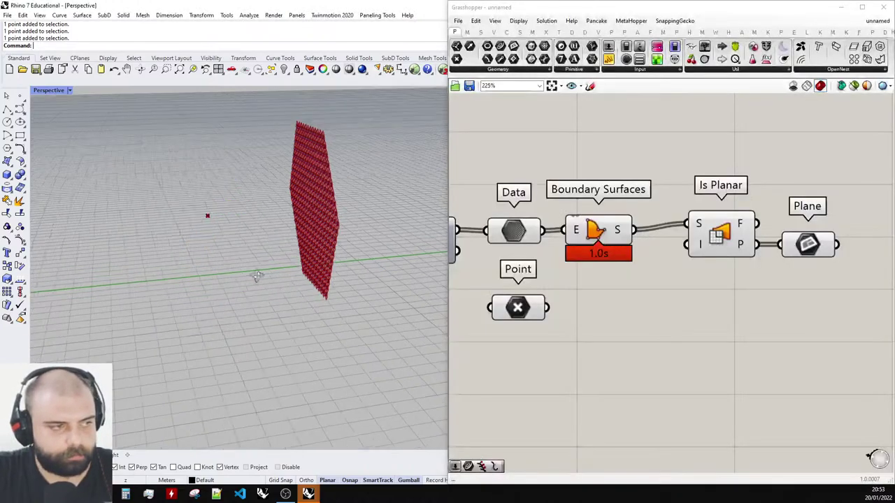
Move the Point parameter to the free canvas area below Boundary Surfaces and Is Planar.
right_drag(257, 276, 291, 276)
scroll(516, 300, down, 2)
drag(532, 309, 598, 334)
scroll(599, 328, up, 2)
click(627, 316)
scroll(487, 280, down, 2)
scroll(528, 315, up, 2)
drag(552, 315, 558, 337)
click(582, 296)
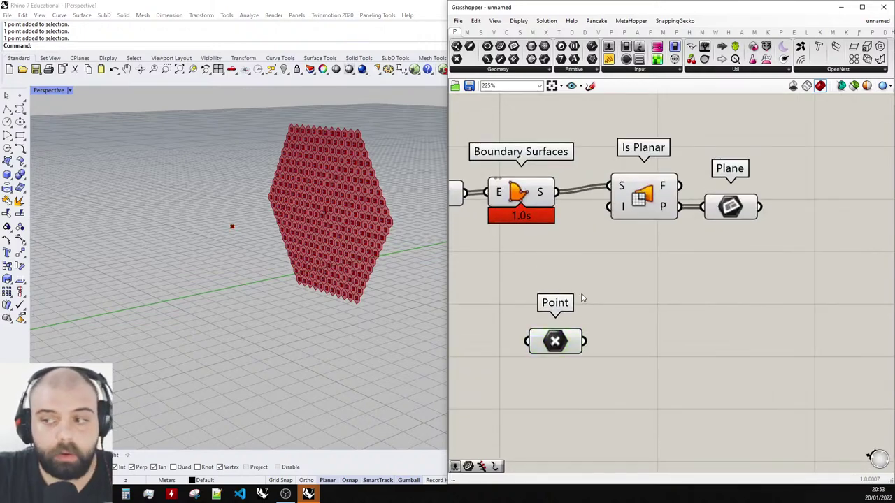
Examine the planes on the hexagon cells and their orientation relative to the referenced point.
scroll(536, 256, down, 3)
scroll(567, 268, up, 2)
scroll(364, 130, up, 2)
scroll(364, 130, up, 5)
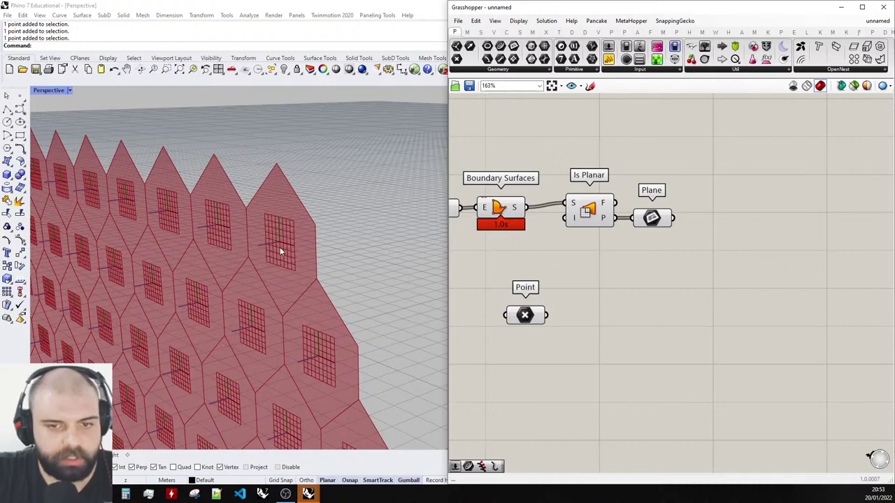
scroll(292, 239, down, 6)
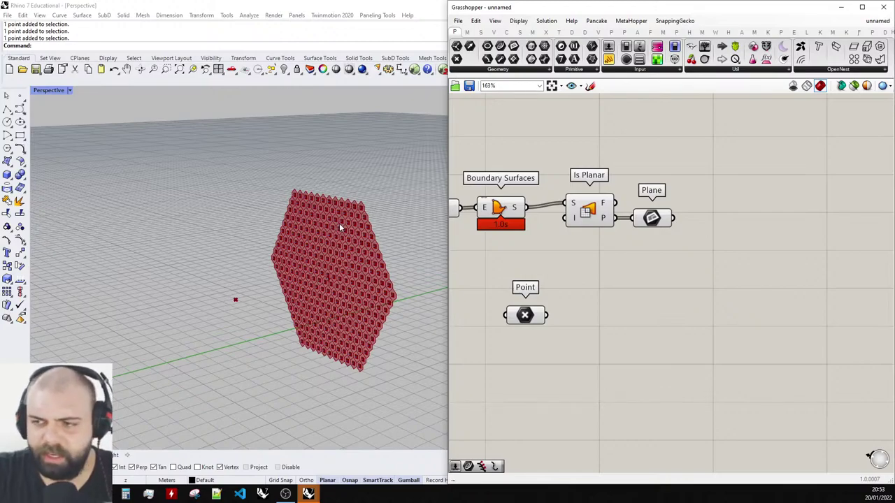
scroll(377, 191, up, 2)
scroll(378, 213, up, 4)
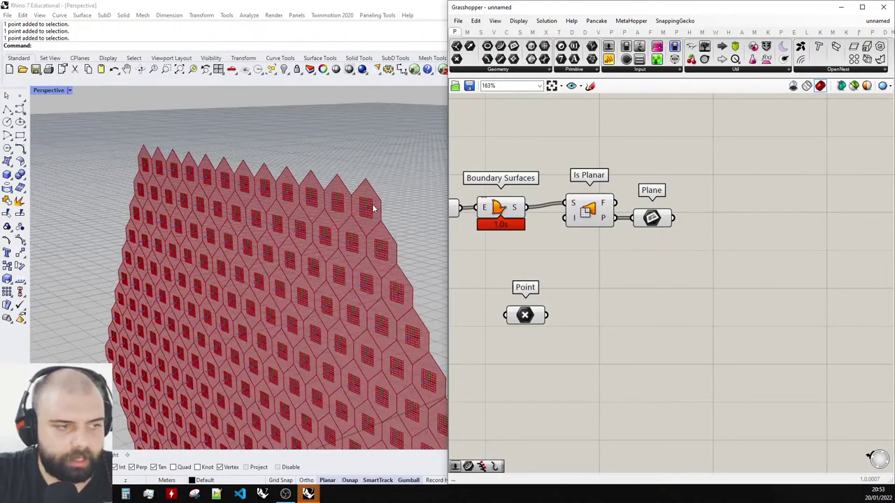
scroll(376, 206, down, 5)
right_drag(290, 282, 311, 278)
scroll(731, 231, down, 1)
scroll(709, 228, down, 2)
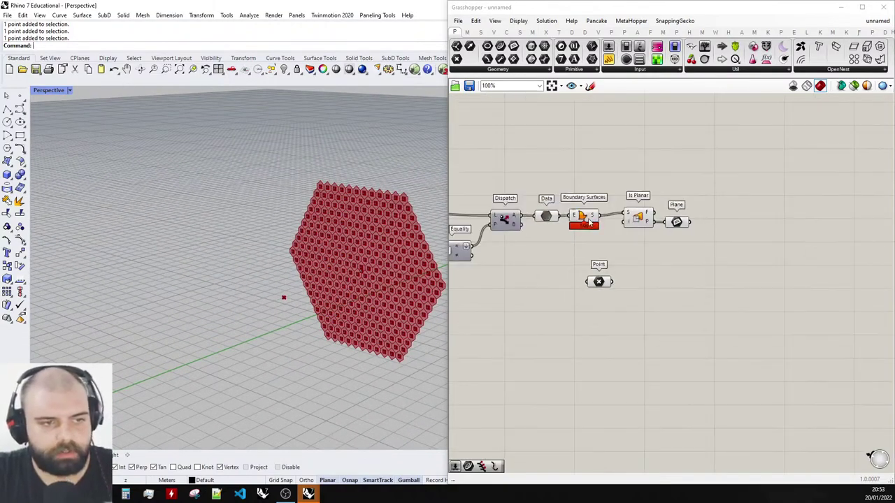
Move Boundary Surfaces, Is Planar and Plane up together and reposition Data beside Dispatch to free canvas space.
scroll(587, 222, up, 4)
drag(513, 219, 498, 250)
click(757, 266)
drag(758, 267, 570, 168)
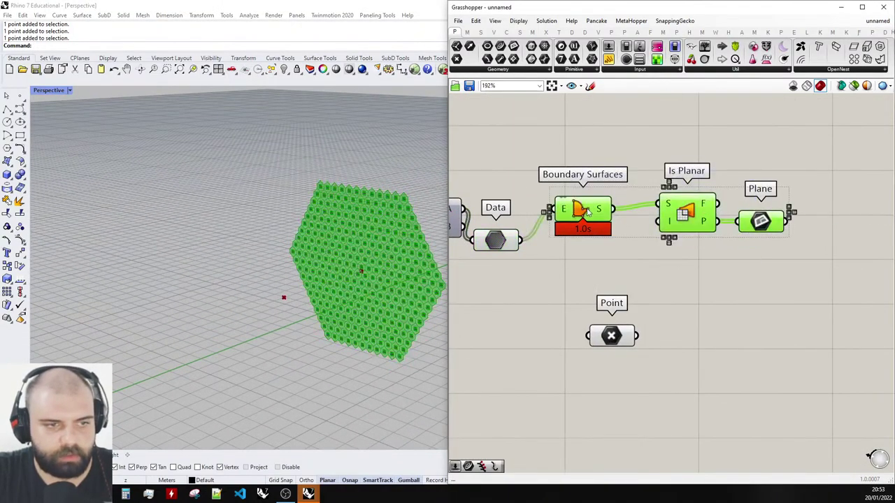
drag(577, 208, 615, 137)
click(643, 187)
drag(499, 244, 529, 231)
click(601, 273)
Add a Polygon Center component fed by Data and move the Point parameter further below it.
double_click(601, 274)
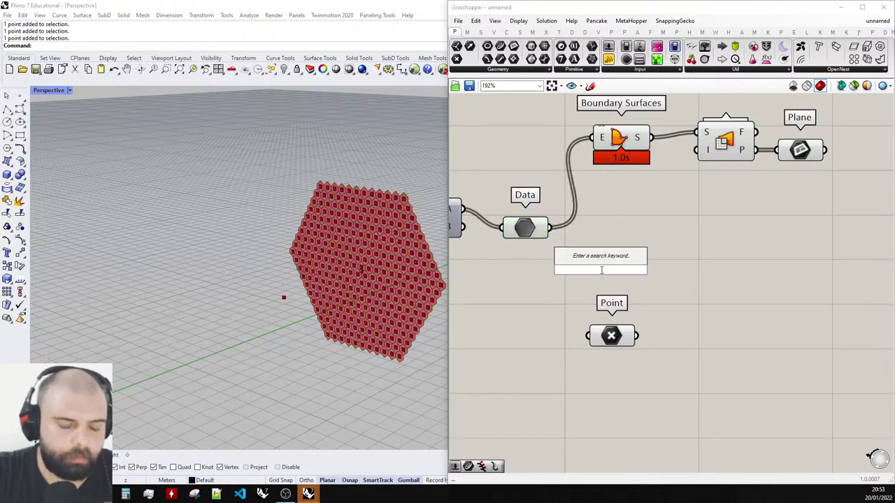
text(polygon ce)
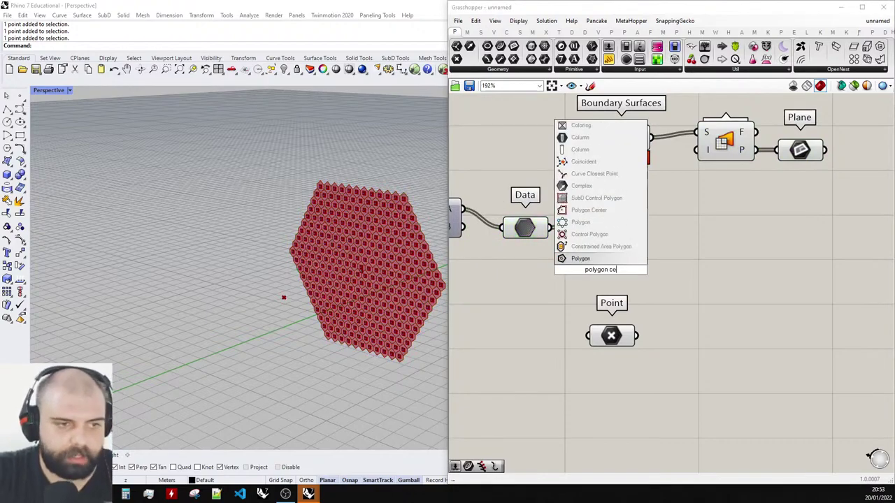
click(602, 235)
drag(566, 264, 568, 269)
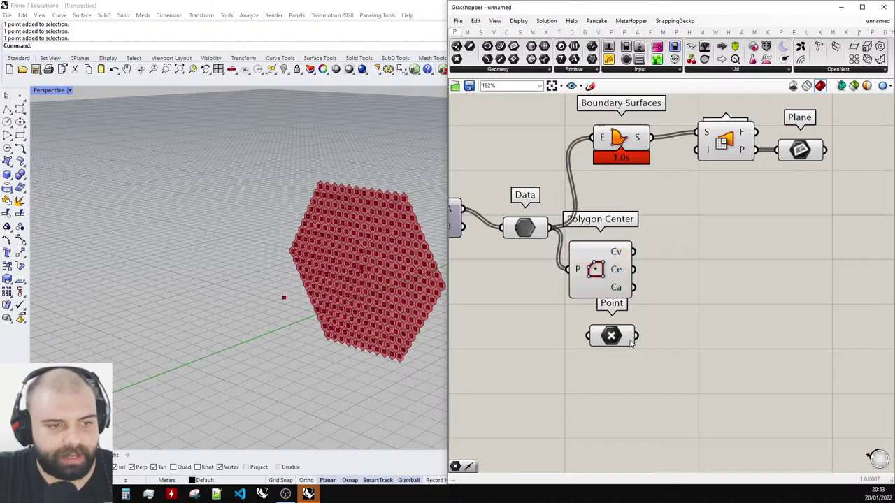
drag(628, 339, 666, 370)
Turn off the preview of Boundary Surfaces, Is Planar and Plane, and inspect the hexagon center points.
scroll(727, 225, down, 1)
drag(821, 202, 621, 136)
middle_click(625, 138)
click(624, 140)
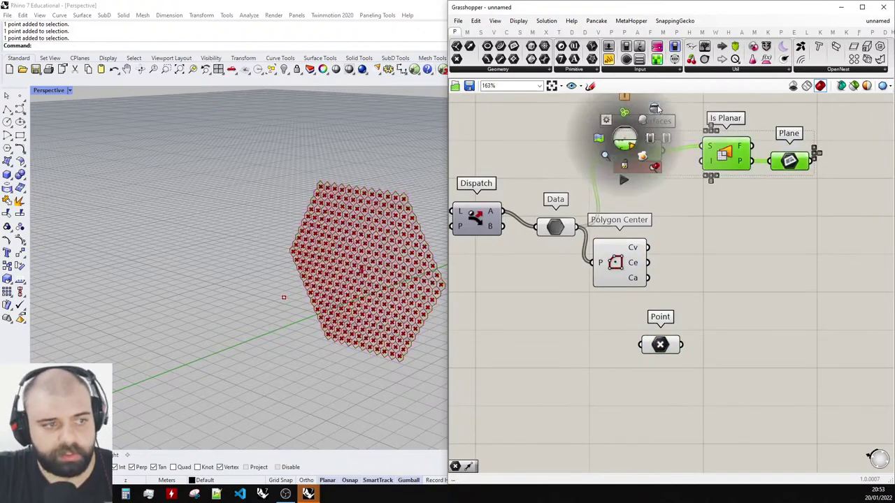
scroll(400, 262, up, 5)
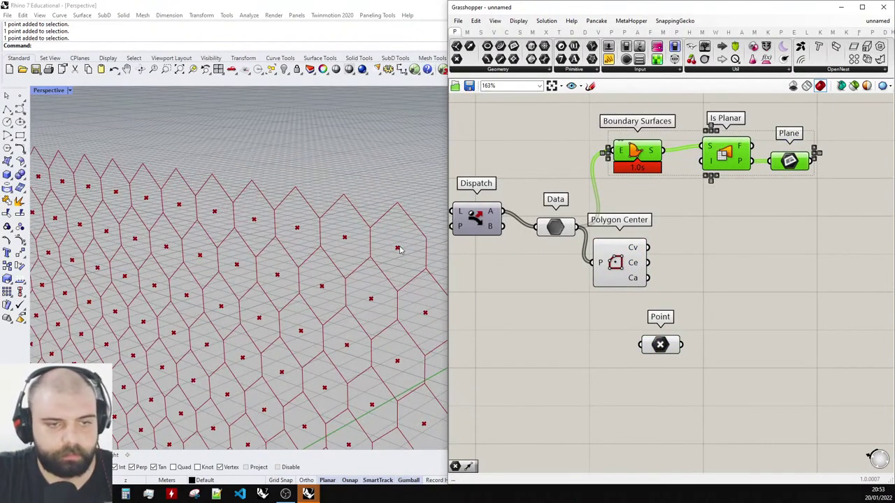
Add a Line component beside Polygon Center and shift the Point parameter slightly to make room for the wiring.
scroll(751, 256, down, 3)
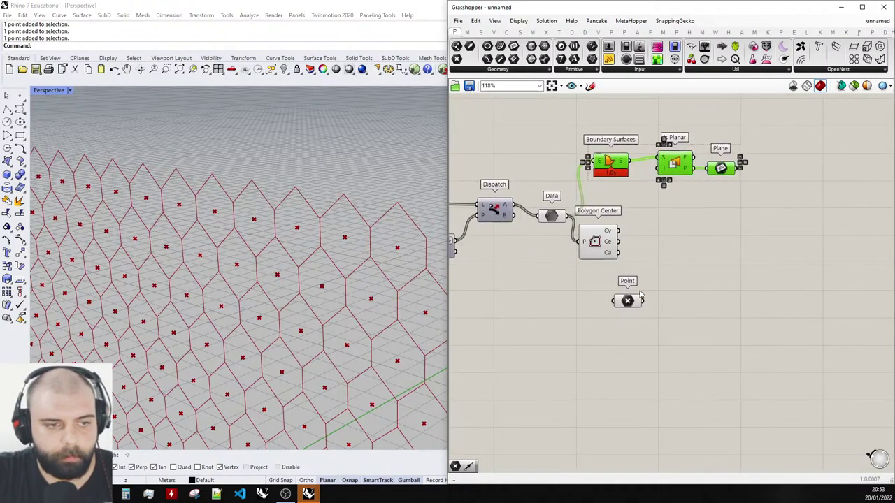
scroll(671, 274, down, 1)
double_click(731, 268)
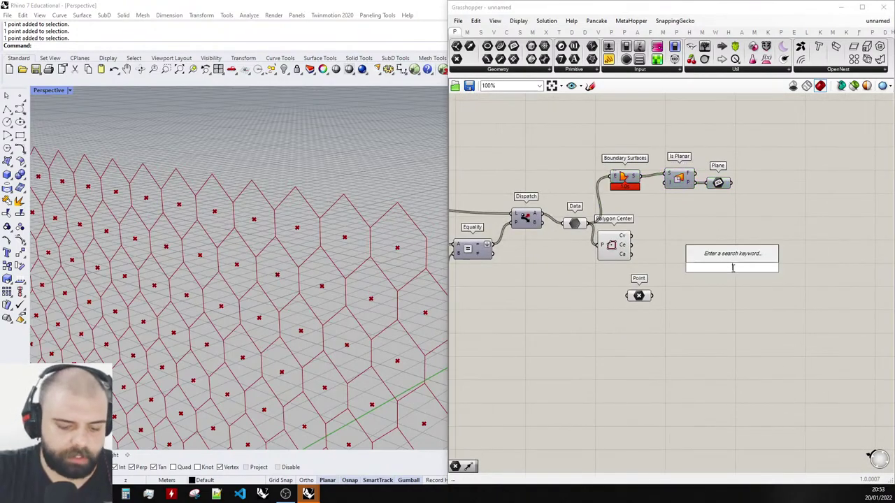
text(line)
key(Return)
scroll(618, 308, up, 3)
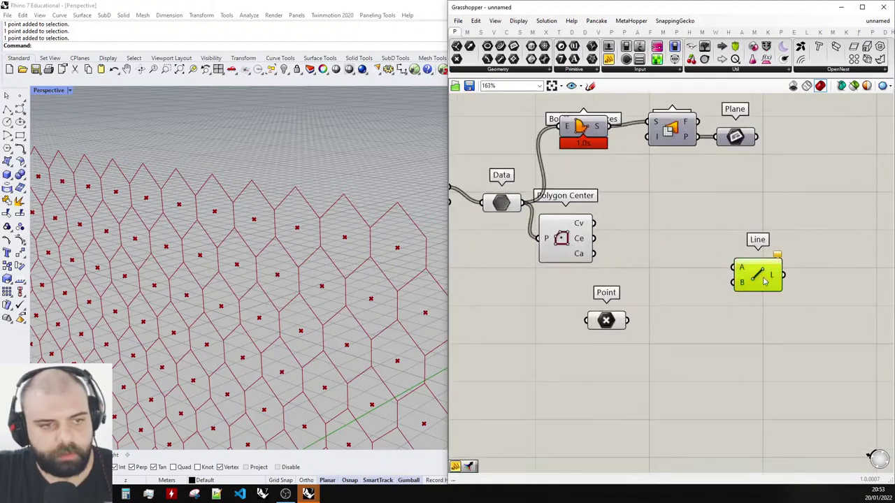
drag(619, 308, 600, 316)
click(556, 237)
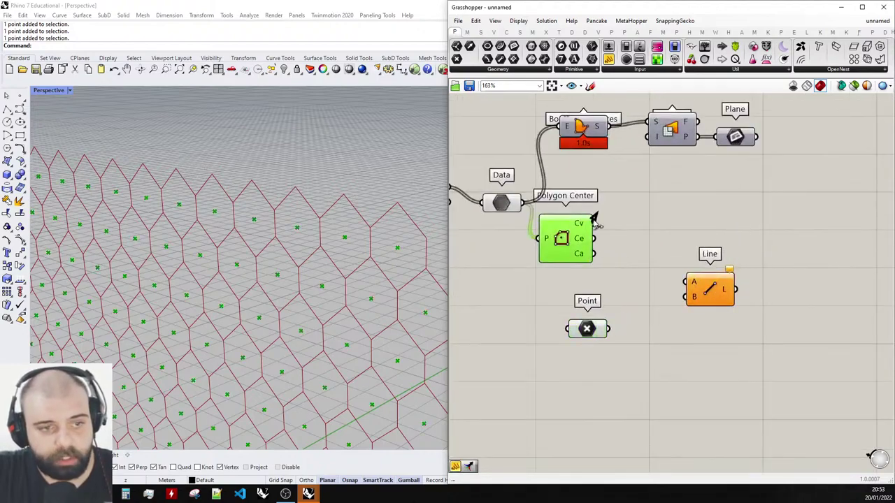
Connect Polygon Center's Cv output to Line's A input and the Point parameter to its B input.
drag(593, 222, 666, 265)
scroll(666, 262, up, 3)
drag(549, 202, 637, 269)
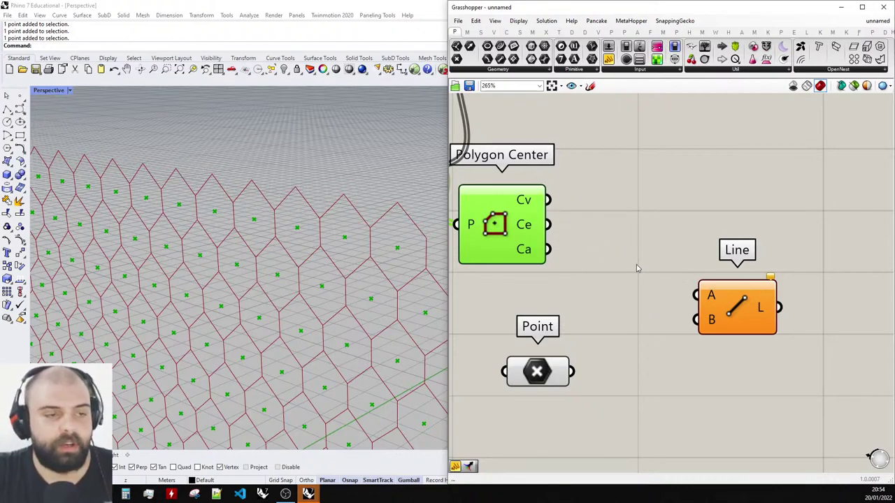
drag(548, 200, 696, 294)
drag(572, 371, 697, 320)
Move the referenced point in the Rhino model to a new position and check the lines converging on it.
scroll(359, 168, down, 5)
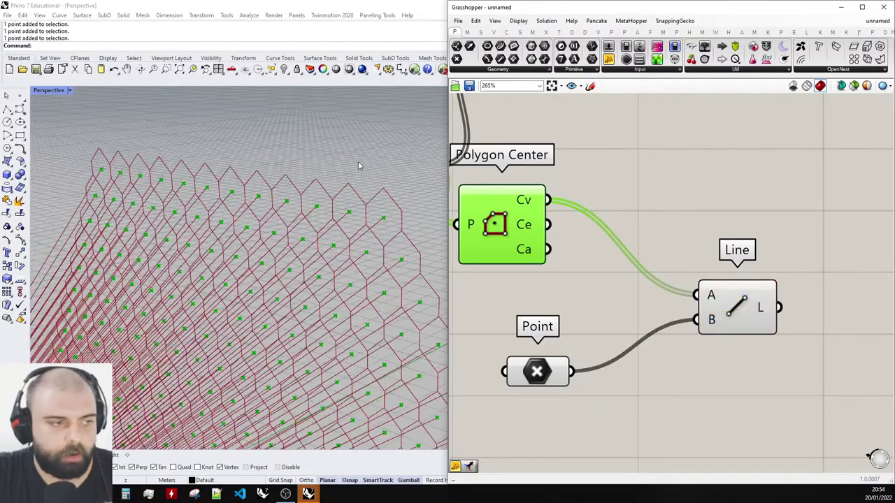
right_drag(360, 168, 351, 218)
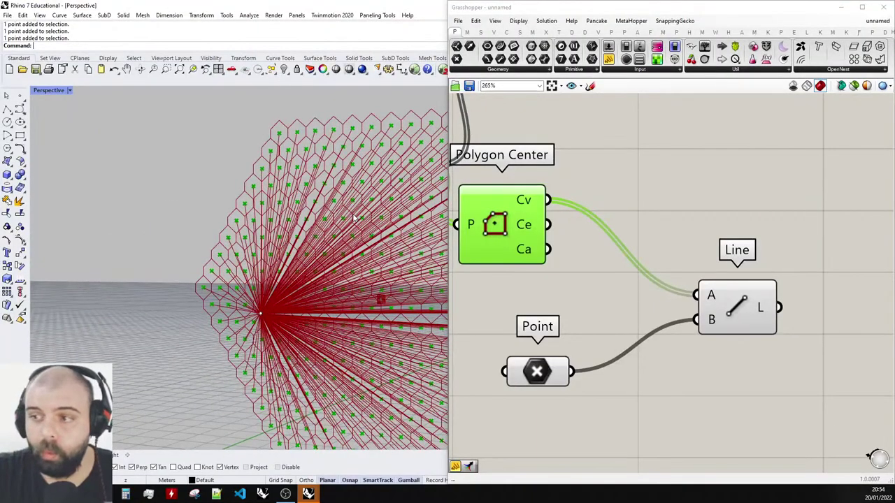
scroll(325, 240, down, 4)
right_drag(326, 239, 279, 316)
click(256, 288)
drag(261, 283, 362, 257)
drag(329, 229, 329, 297)
right_drag(247, 263, 223, 256)
scroll(678, 281, down, 2)
Add a List Item component and connect the Line component's output to its L input.
drag(558, 264, 550, 280)
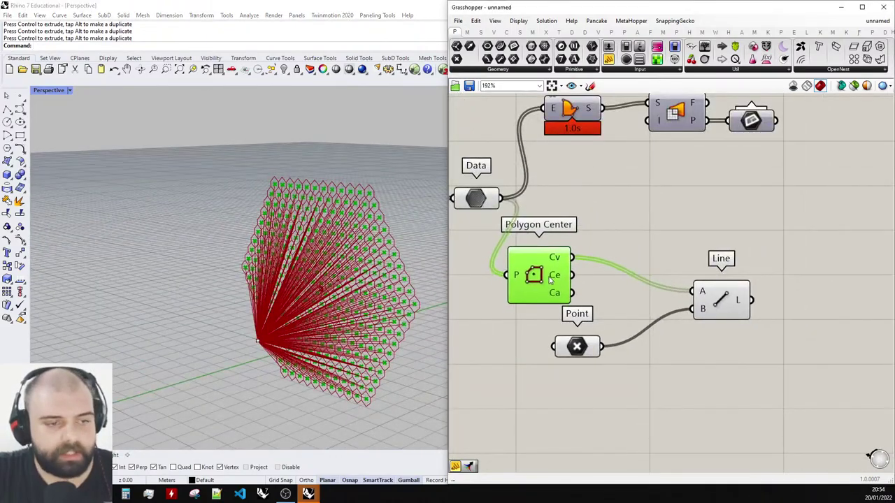
click(667, 242)
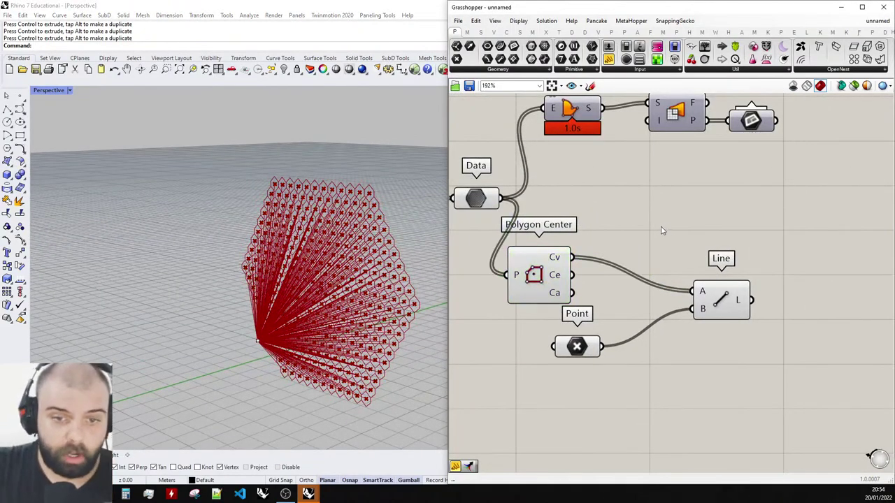
scroll(561, 223, down, 1)
click(692, 289)
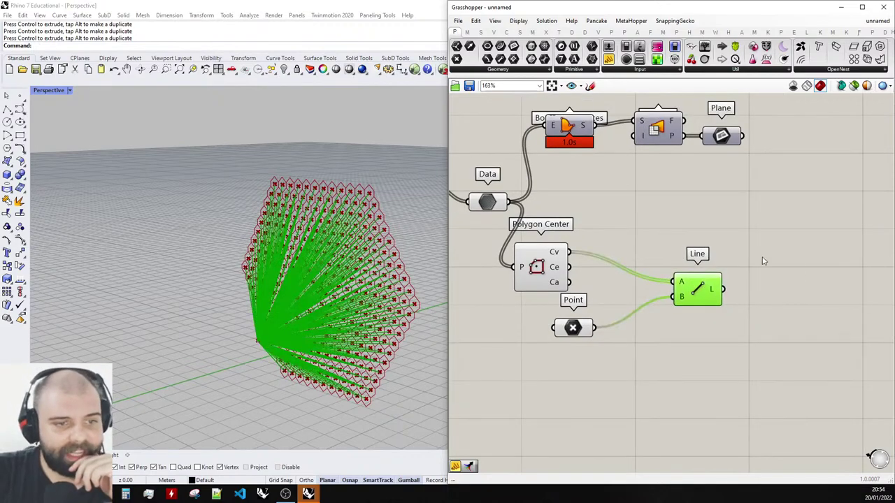
click(785, 299)
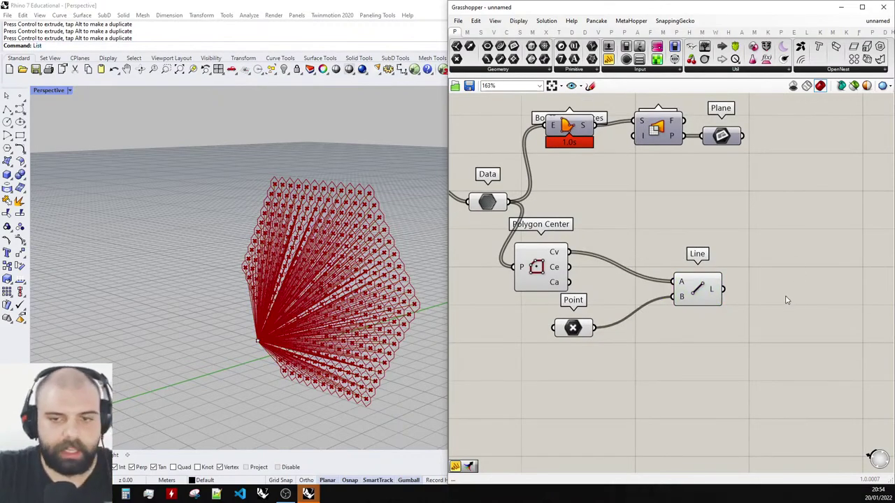
double_click(786, 300)
text(list item)
key(Return)
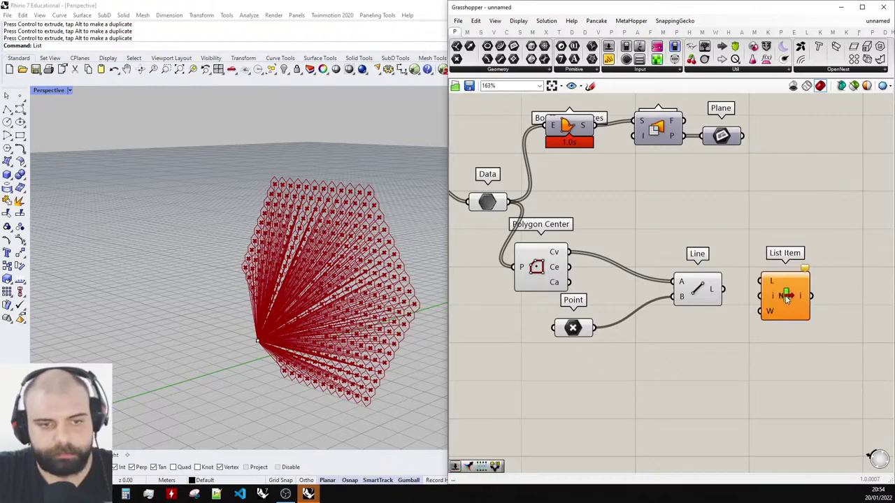
drag(724, 289, 751, 252)
Turn off the preview of Polygon Center, Point and Line so only the List Item's single line is displayed.
drag(719, 344, 523, 226)
middle_click(524, 226)
click(551, 197)
click(715, 248)
drag(767, 259, 787, 278)
scroll(780, 274, up, 1)
click(645, 213)
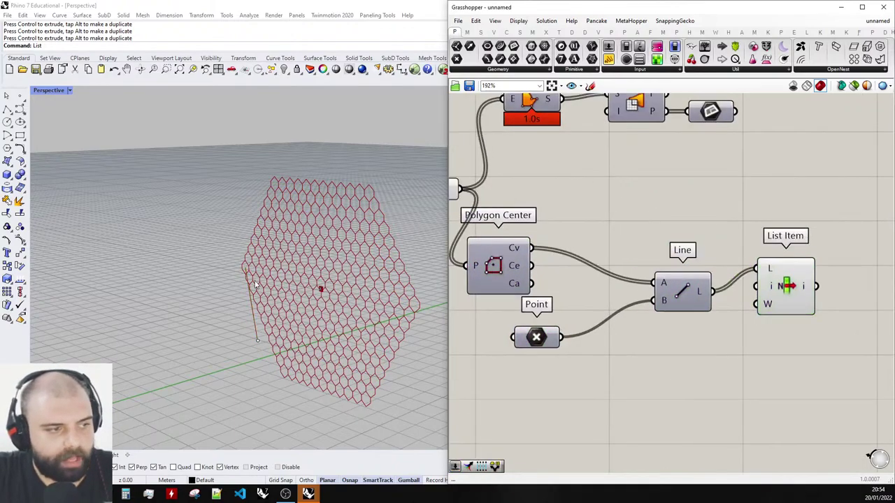
right_drag(254, 281, 287, 273)
scroll(230, 276, up, 4)
right_drag(231, 276, 177, 247)
scroll(249, 250, up, 2)
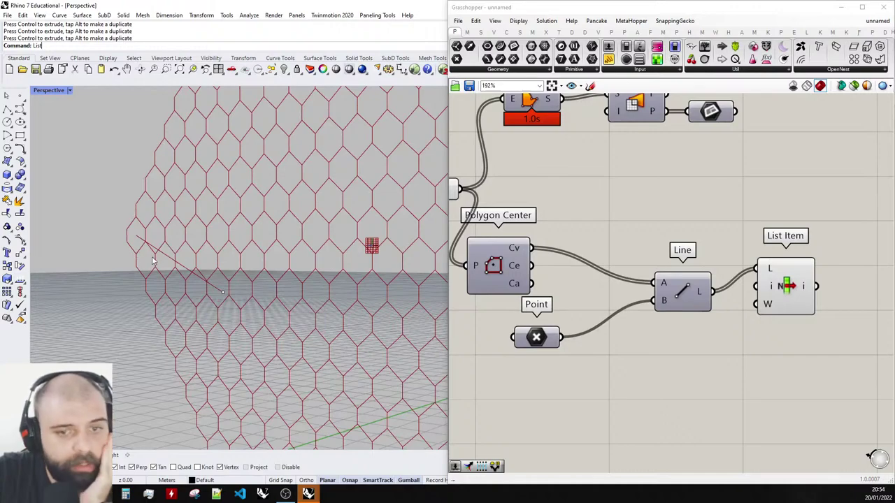
Sketch a diagonal line crossing a four-sided plane, with a center dot and right-angled axes, in free canvas space.
scroll(641, 152, down, 5)
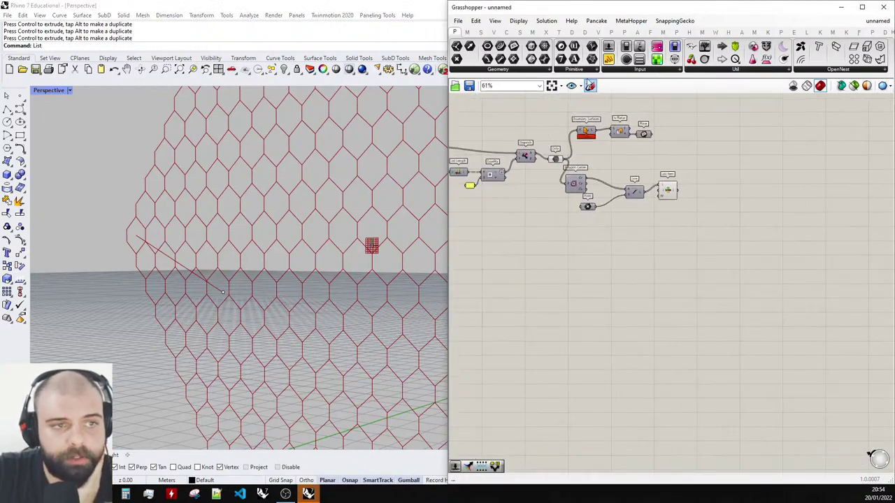
click(590, 85)
drag(542, 348, 736, 206)
scroll(603, 274, up, 3)
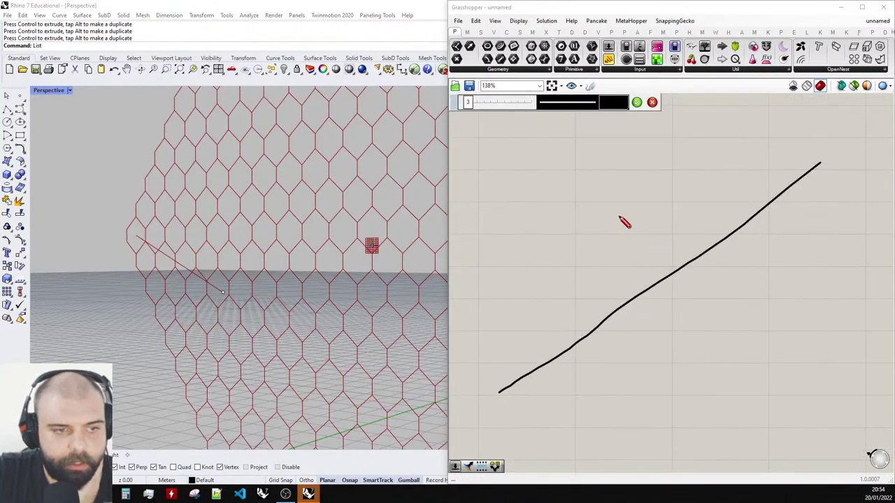
mouse_move(615, 216)
mouse_down()
mouse_move(750, 218)
mouse_move(738, 369)
mouse_move(599, 310)
mouse_move(587, 349)
mouse_up()
drag(590, 335, 739, 370)
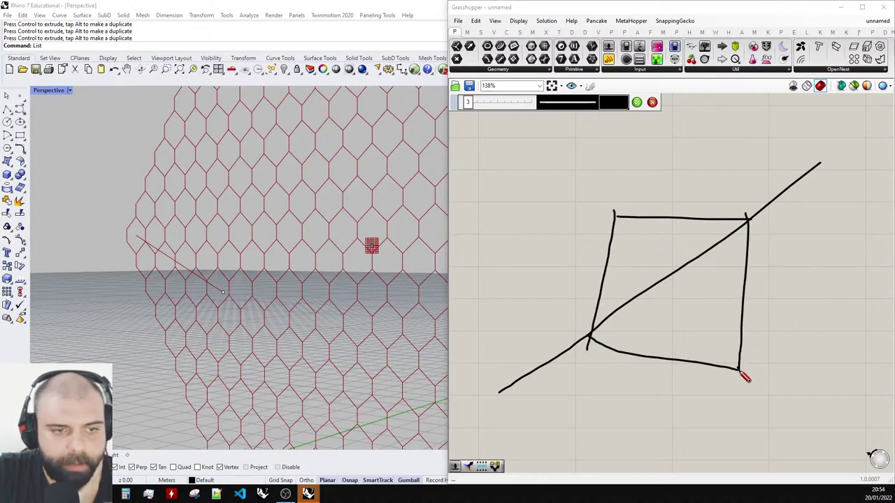
scroll(739, 276, up, 2)
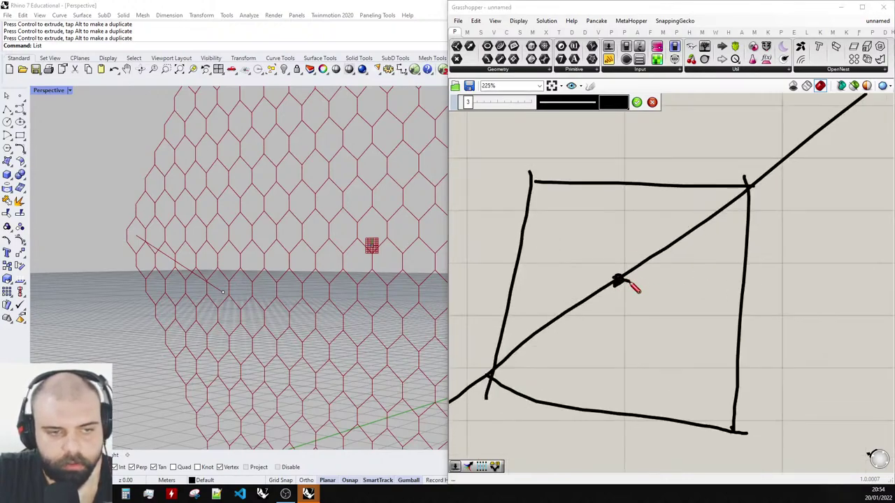
mouse_move(619, 280)
mouse_down()
mouse_move(715, 302)
mouse_move(625, 194)
mouse_up()
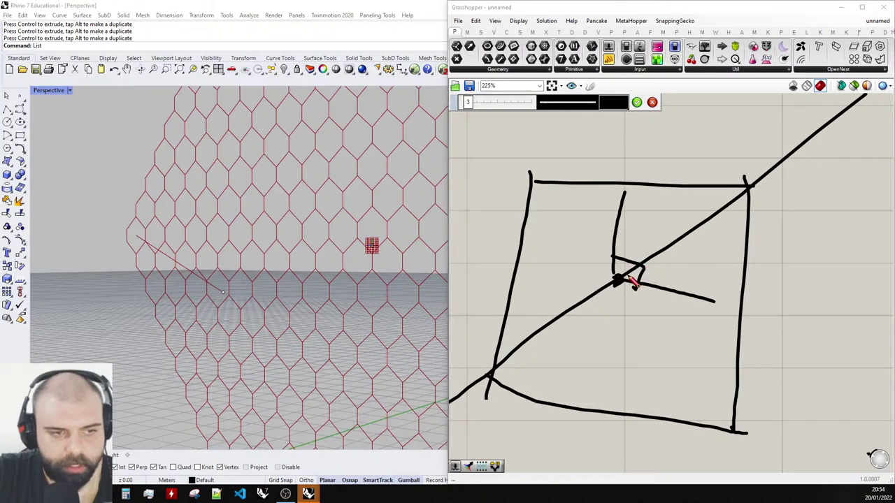
drag(607, 282, 830, 126)
scroll(765, 229, down, 3)
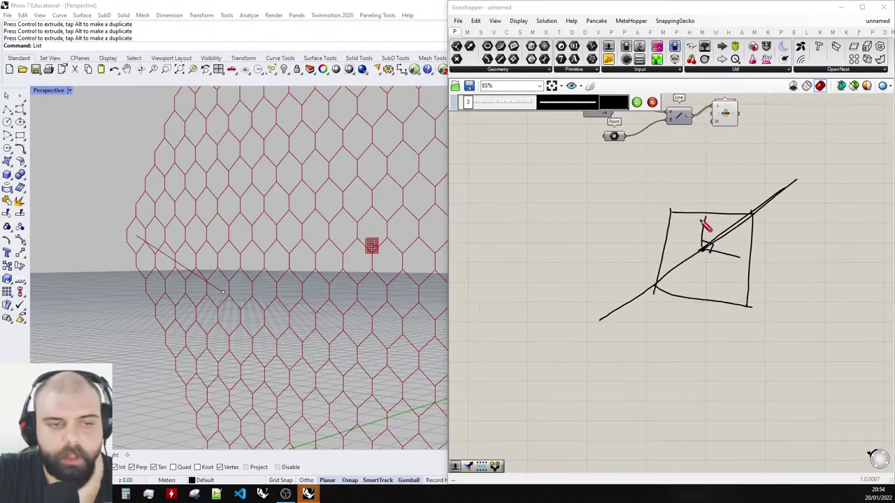
scroll(689, 265, up, 1)
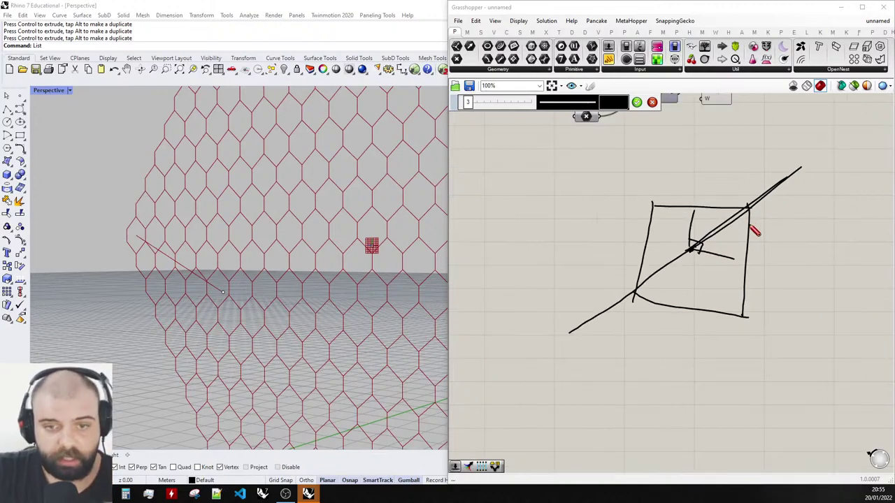
Discard the sketch of the plane and line, and delete the List Item component.
scroll(765, 253, down, 5)
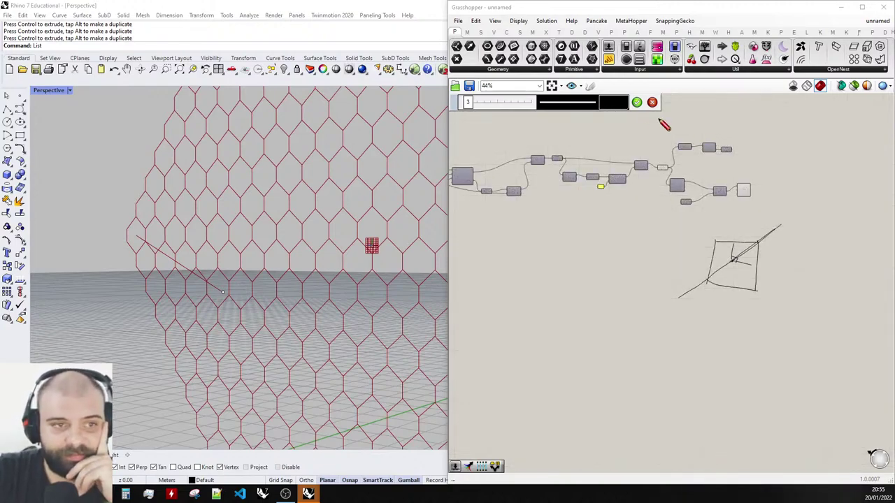
click(652, 102)
scroll(756, 160, up, 4)
scroll(758, 231, down, 3)
scroll(771, 185, up, 4)
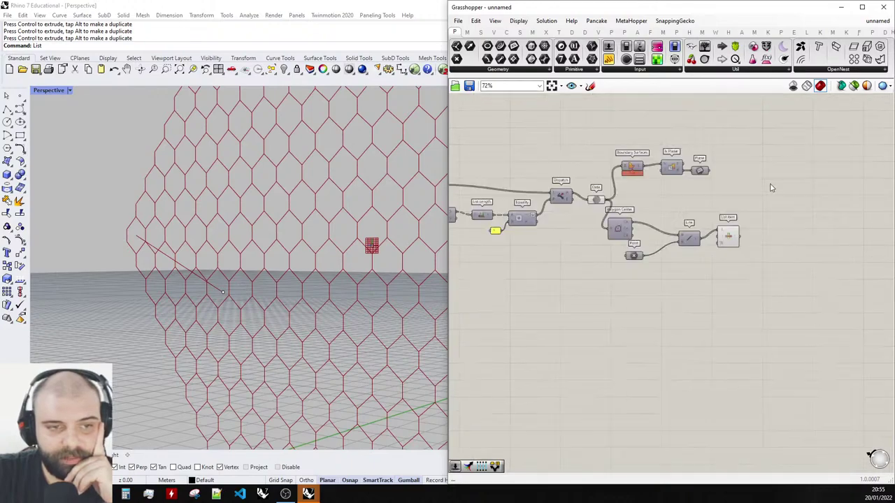
drag(709, 253, 706, 256)
scroll(684, 241, up, 2)
key(Delete)
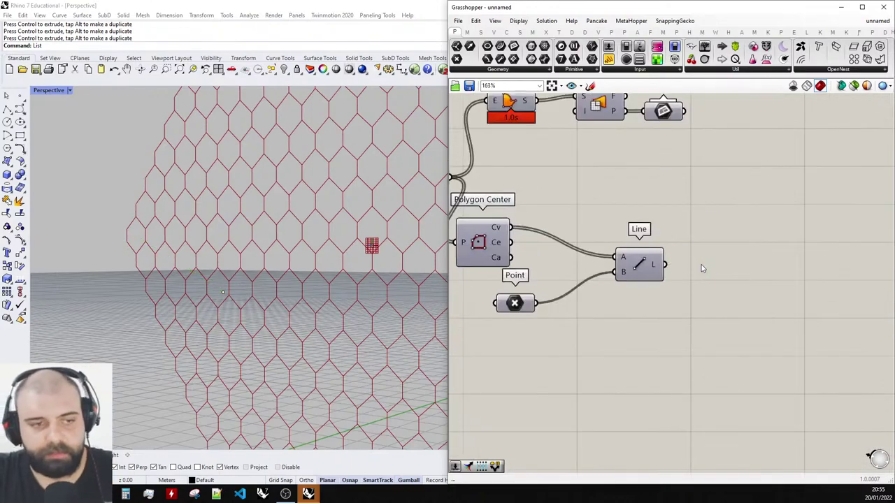
Add a Perp Frame component and connect the Line output to its C input.
double_click(713, 267)
text(perp f)
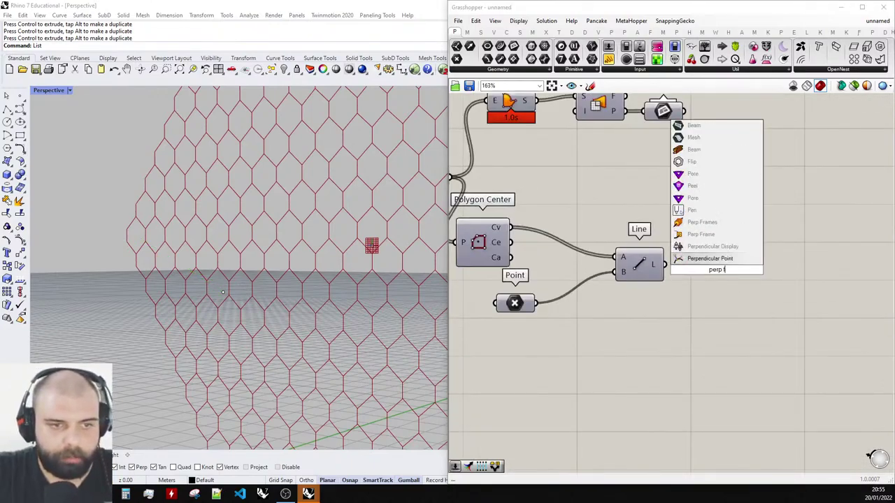
text(ra)
key(Return)
scroll(717, 272, up, 2)
drag(738, 260, 784, 268)
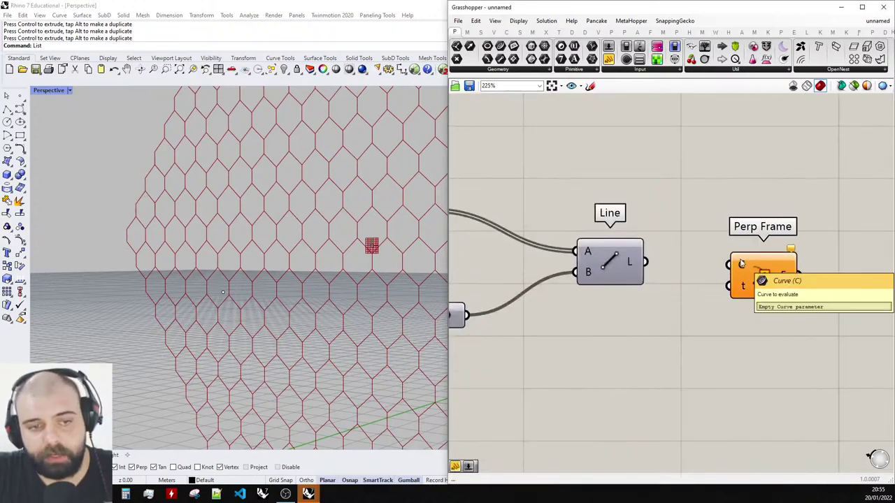
drag(670, 259, 730, 265)
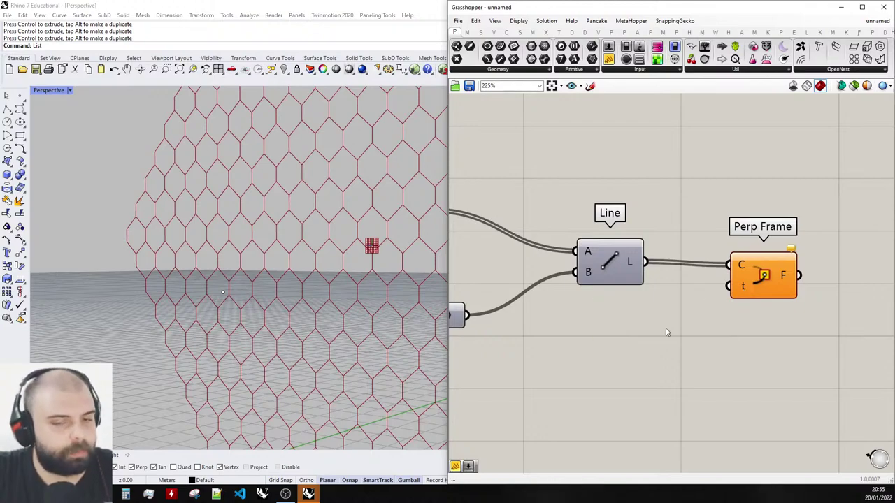
Add a panel containing 0 and connect it to Perp Frame's t input.
double_click(647, 338)
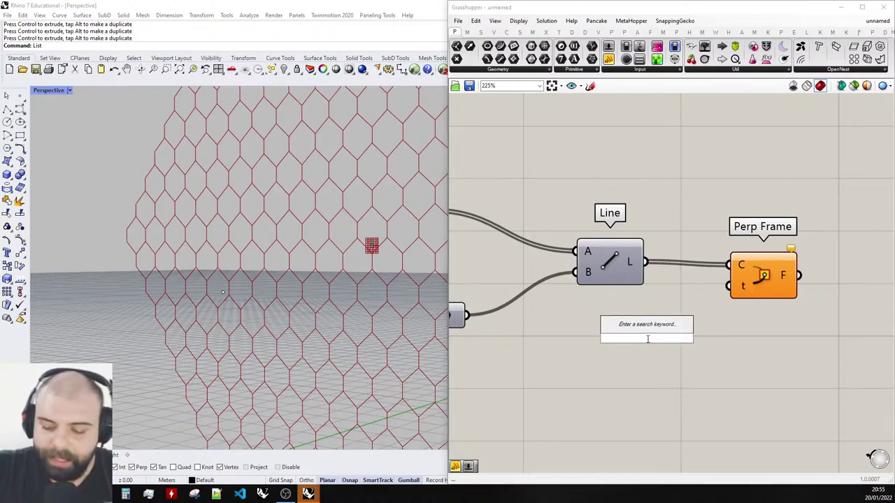
text(0)
key(Return)
drag(665, 338, 712, 313)
Examine how the perpendicular frames on the hexagon cells face the referenced point, and select that point in the Rhino model.
scroll(315, 267, down, 3)
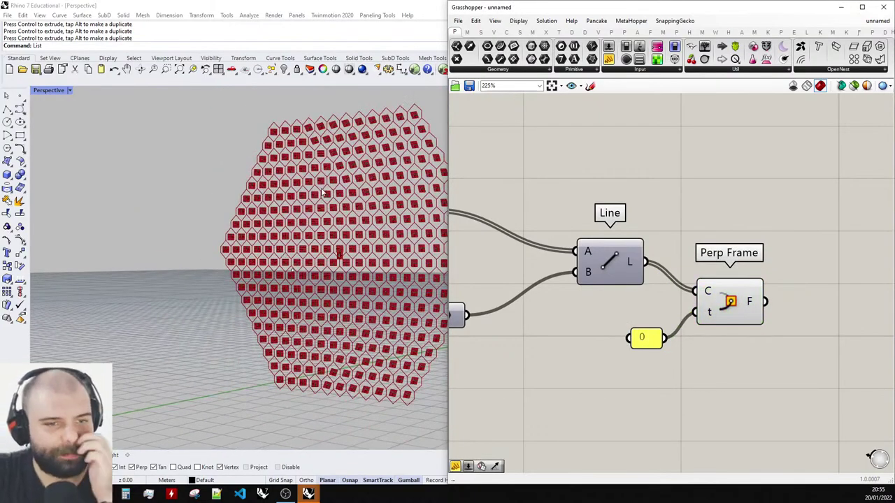
right_drag(322, 192, 305, 158)
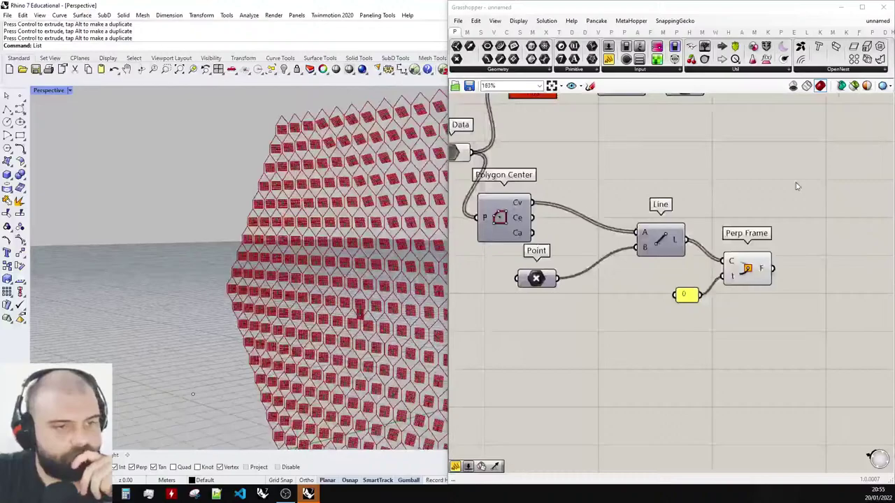
scroll(645, 207, down, 3)
click(608, 251)
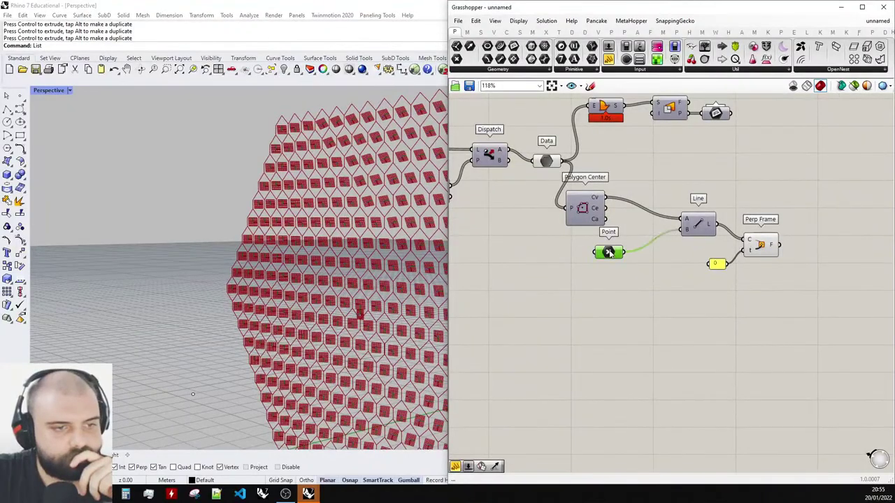
click(646, 207)
scroll(266, 249, down, 8)
right_drag(268, 246, 391, 259)
scroll(279, 273, down, 7)
click(230, 314)
scroll(392, 259, up, 3)
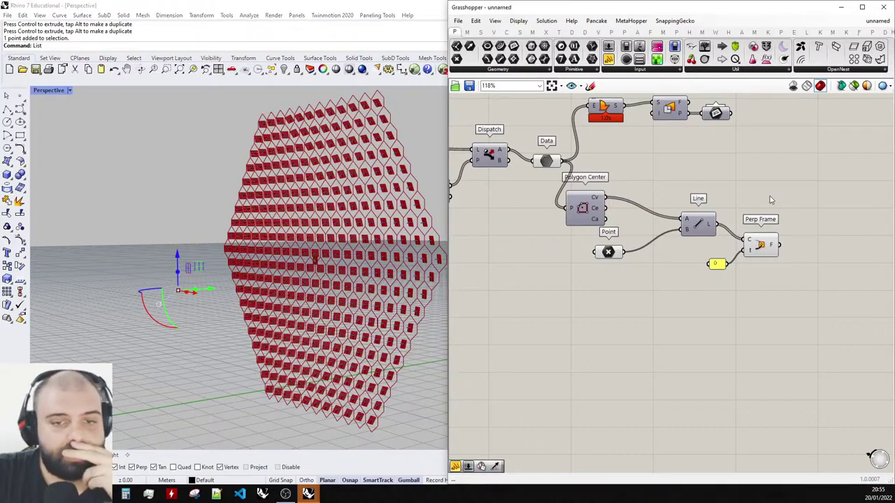
Move Boundary Surfaces, Is Planar and Plane together further to the right of the Data parameter.
scroll(584, 231, down, 3)
scroll(775, 116, up, 4)
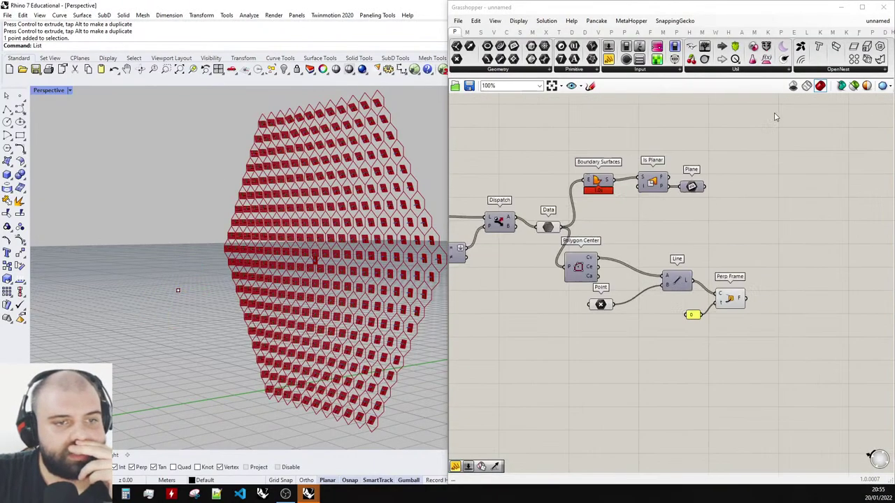
drag(714, 238, 515, 202)
drag(603, 210, 656, 236)
click(627, 183)
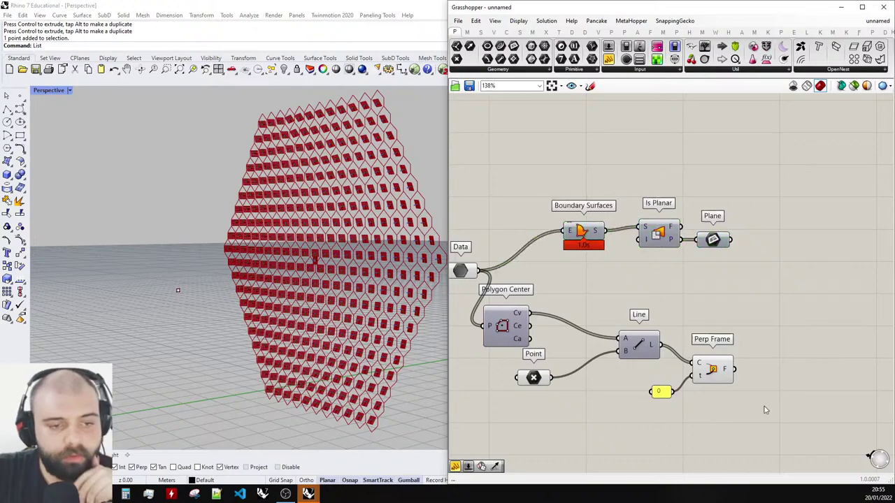
Add an Orient component and connect the Boundary Surfaces S output to its G input.
double_click(799, 303)
text(orient)
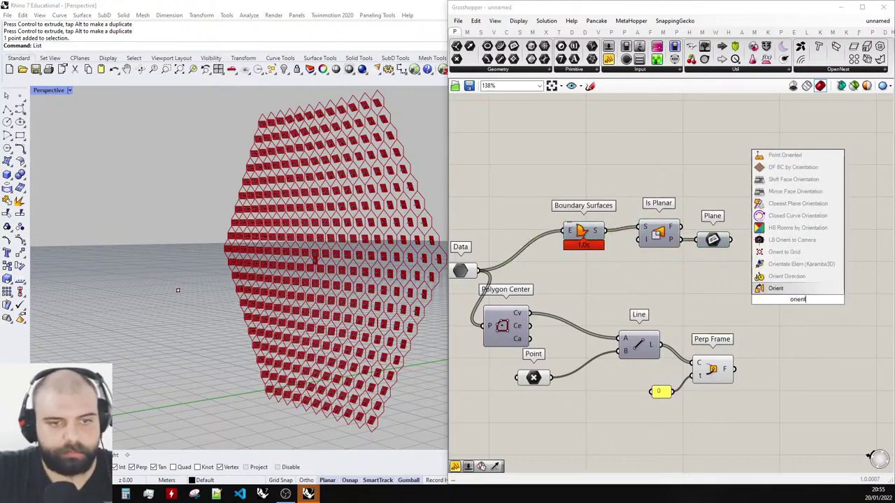
click(792, 290)
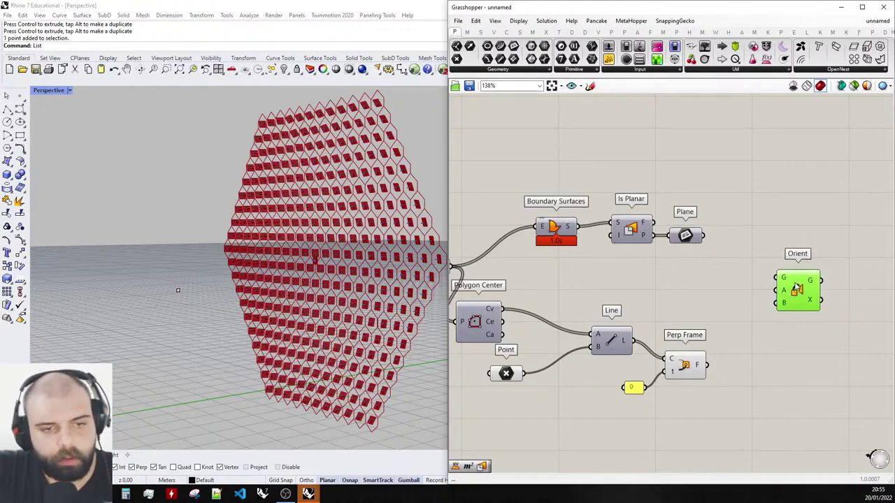
scroll(786, 286, up, 3)
scroll(755, 258, down, 3)
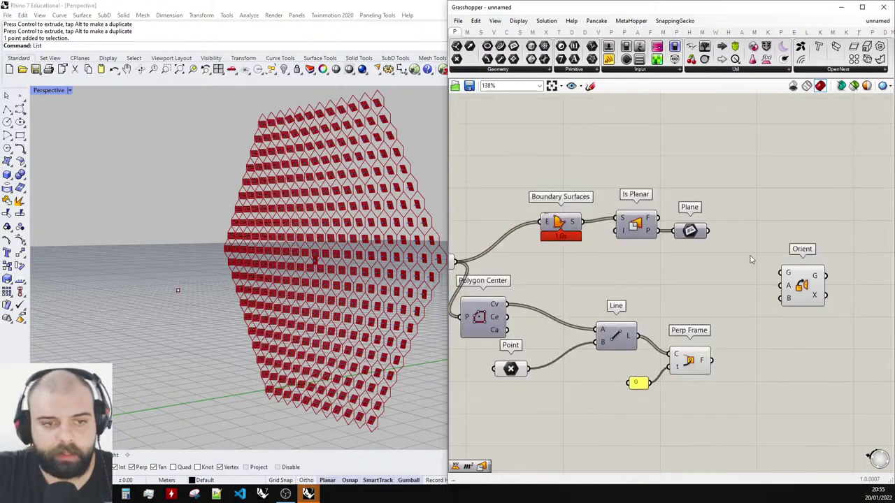
drag(598, 221, 815, 264)
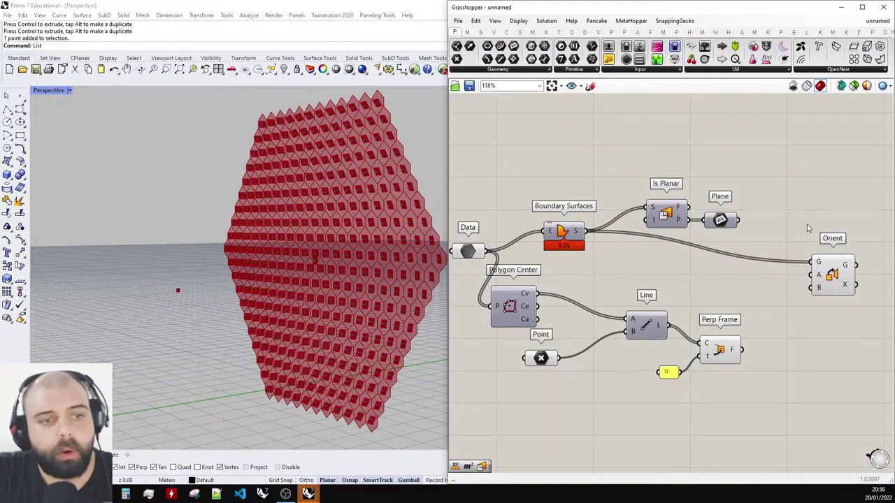
Connect the Plane parameter's output to Orient's A input as the source plane.
scroll(749, 236, up, 1)
click(713, 218)
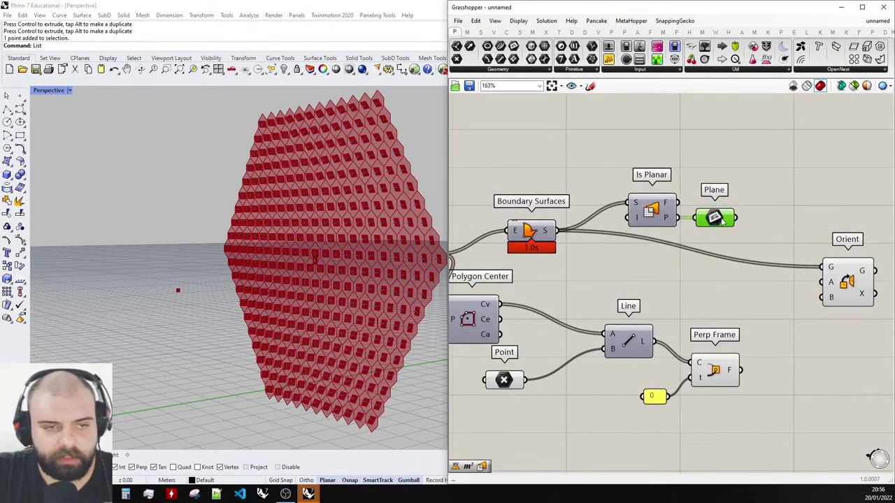
middle_click(709, 212)
scroll(386, 104, up, 5)
right_drag(368, 175, 332, 186)
scroll(369, 138, up, 6)
scroll(343, 185, down, 4)
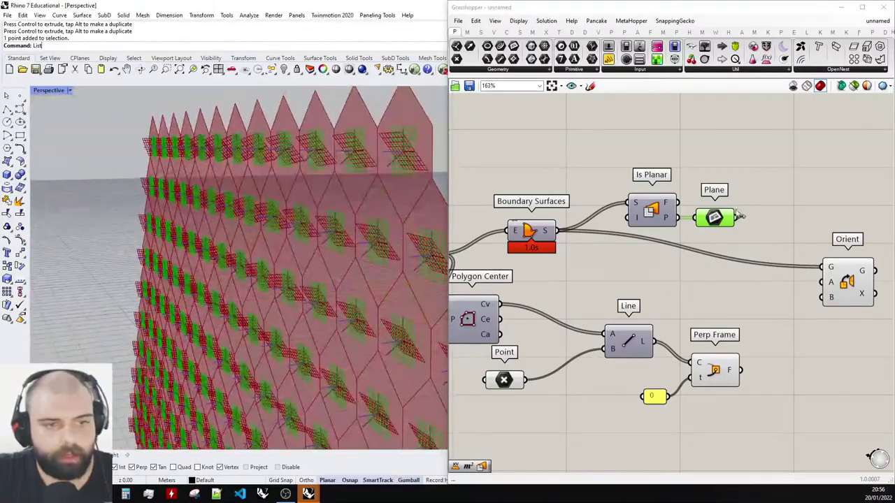
drag(736, 218, 822, 282)
Connect the Perp Frame F output to Orient's B input as the target plane.
click(731, 371)
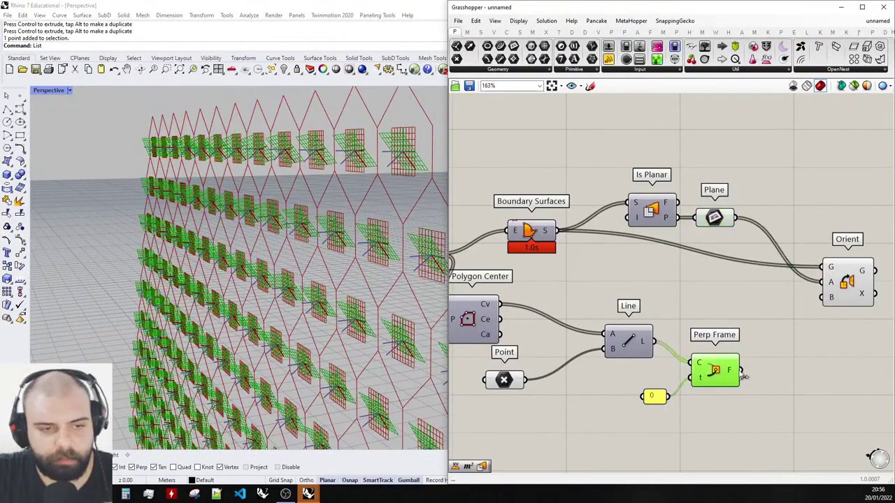
drag(740, 370, 822, 297)
scroll(781, 232, down, 2)
scroll(779, 228, down, 2)
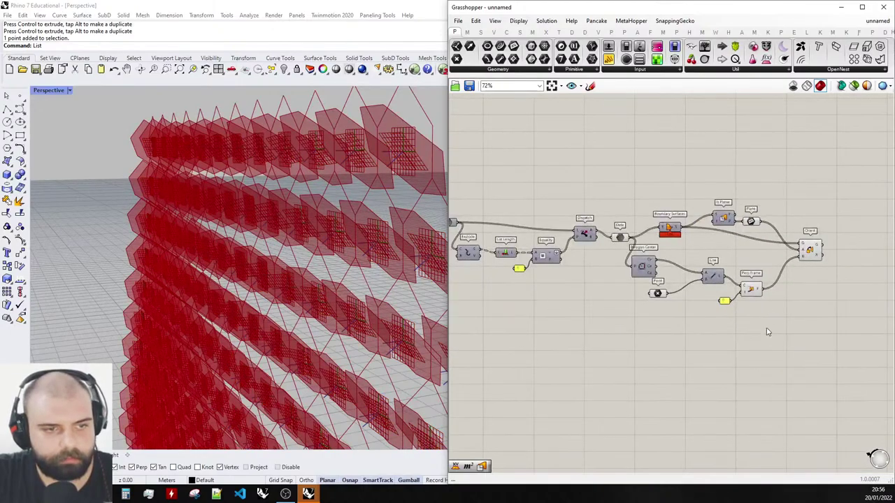
Turn off the preview of all components from the Data parameter through Perp Frame, leaving Orient visible.
drag(767, 329, 617, 178)
middle_click(617, 178)
click(644, 146)
Examine the oriented hexagon surfaces in the Rhino view for how they rotate and overlap across the wall.
scroll(339, 136, down, 5)
right_drag(340, 137, 369, 160)
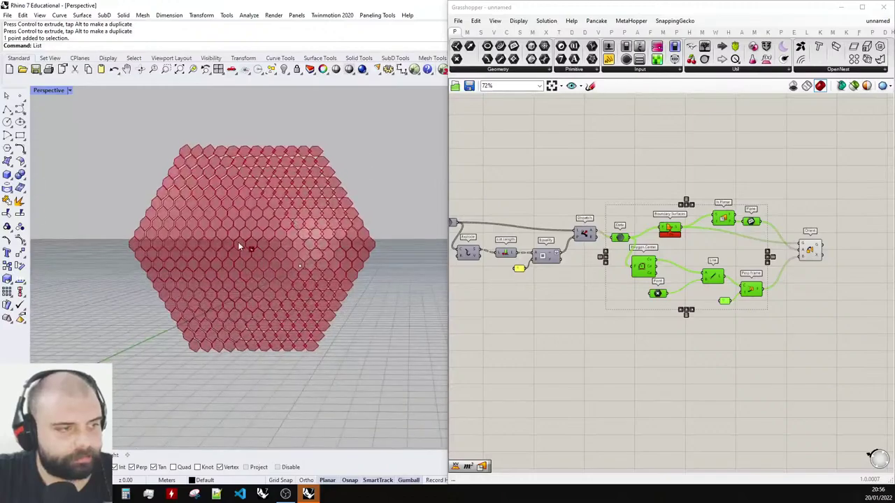
scroll(325, 217, up, 5)
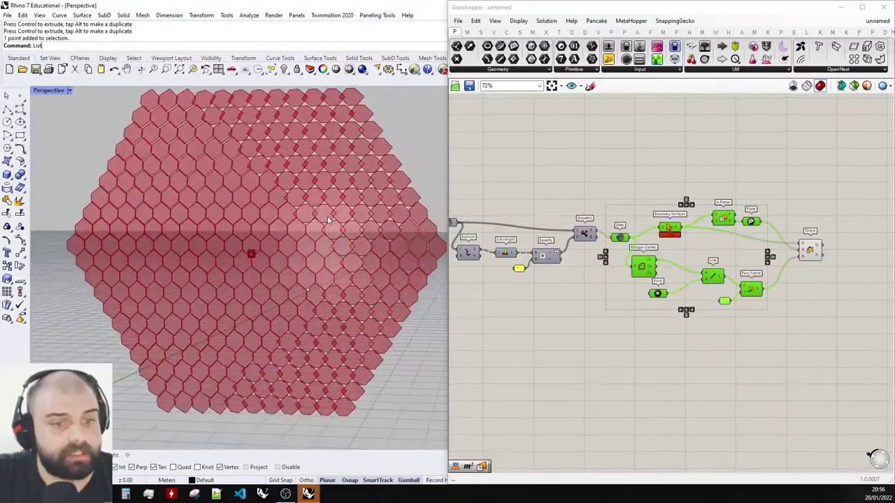
scroll(328, 219, down, 4)
right_drag(327, 218, 323, 256)
scroll(326, 151, up, 9)
right_drag(326, 151, 303, 169)
scroll(289, 205, up, 4)
scroll(290, 204, down, 7)
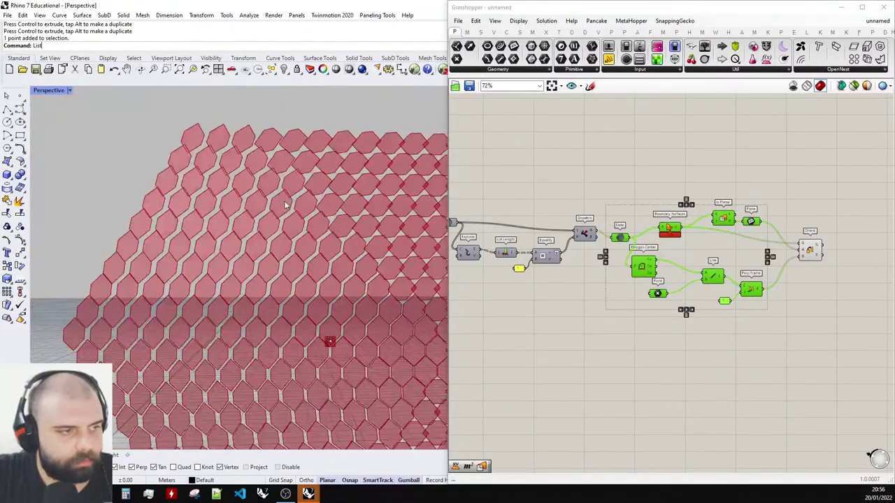
right_drag(286, 204, 293, 287)
scroll(279, 186, down, 6)
scroll(294, 288, up, 5)
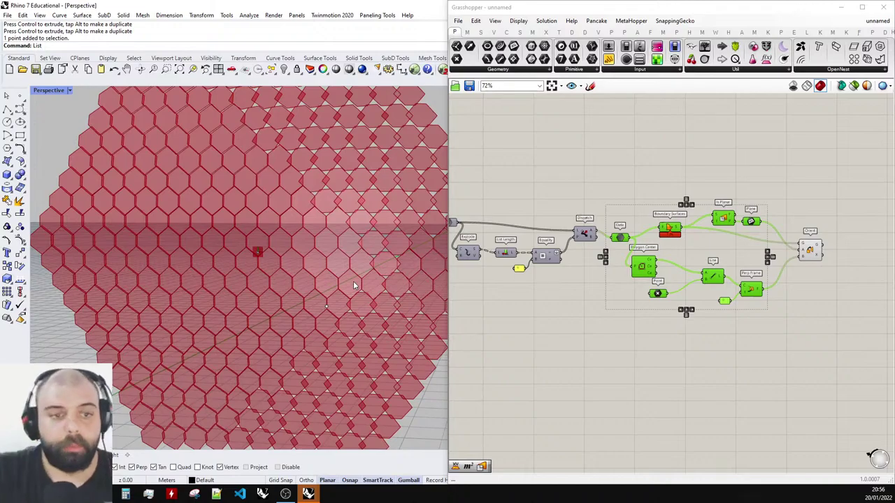
Turn on Perp Frame's preview and check the axis directions of the frames on the hexagons.
scroll(768, 280, up, 4)
middle_click(731, 322)
click(750, 307)
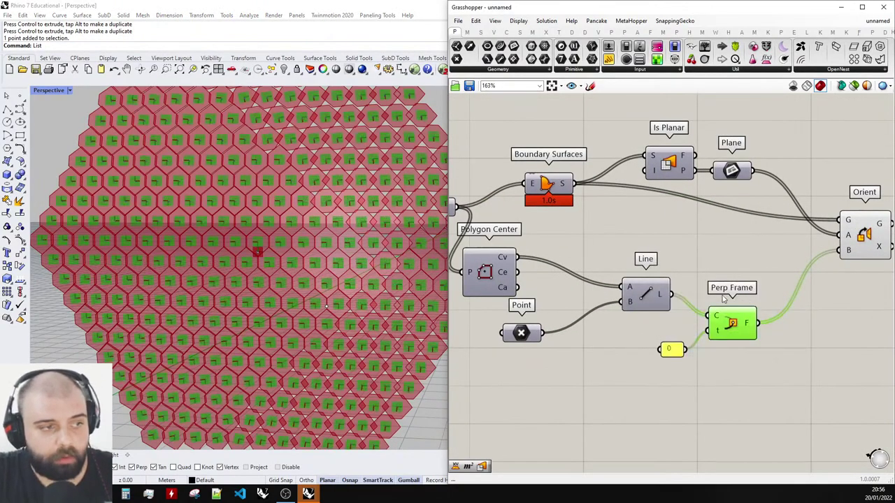
scroll(301, 260, up, 6)
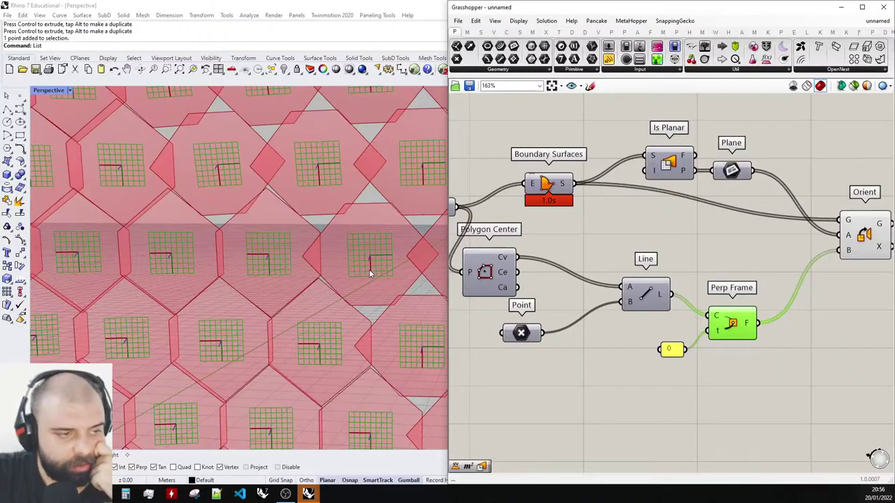
scroll(286, 189, down, 8)
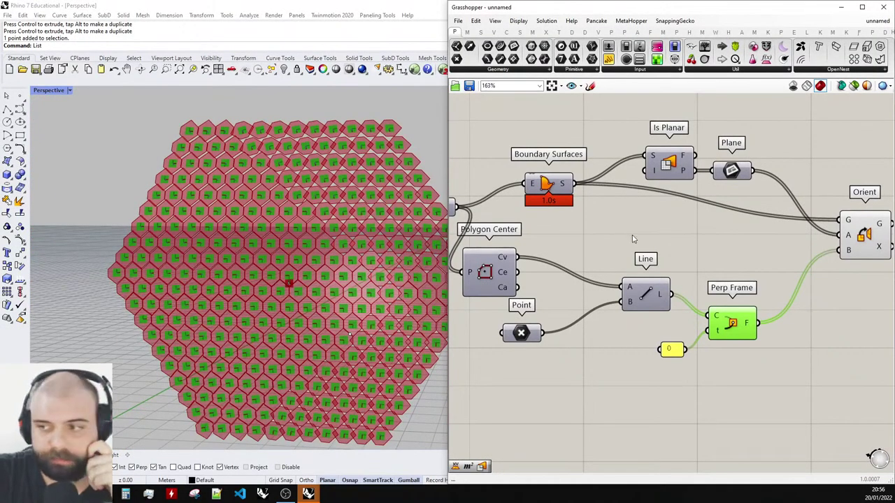
right_drag(863, 336, 760, 310)
scroll(759, 309, down, 1)
scroll(760, 310, up, 1)
double_click(734, 301)
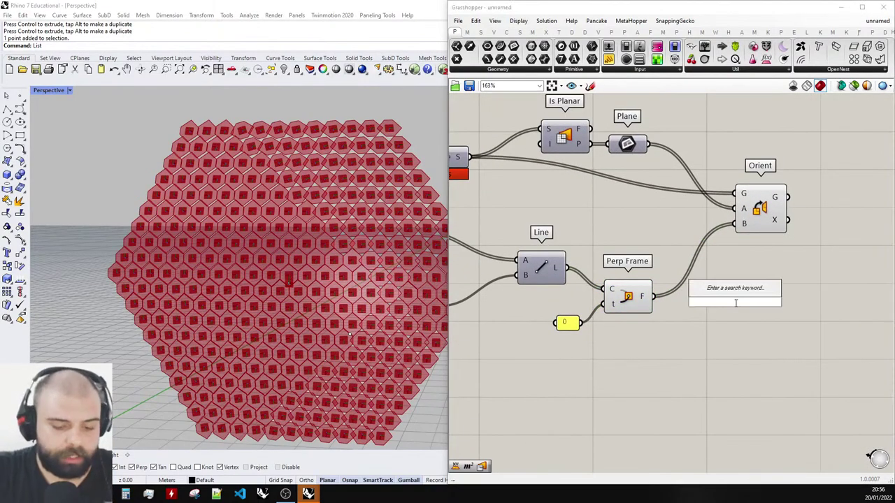
text(alig)
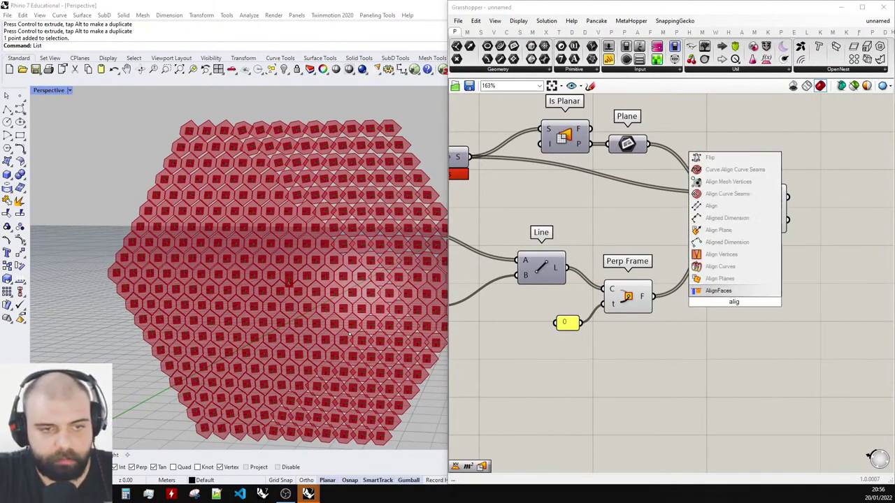
right_click(735, 305)
click(726, 288)
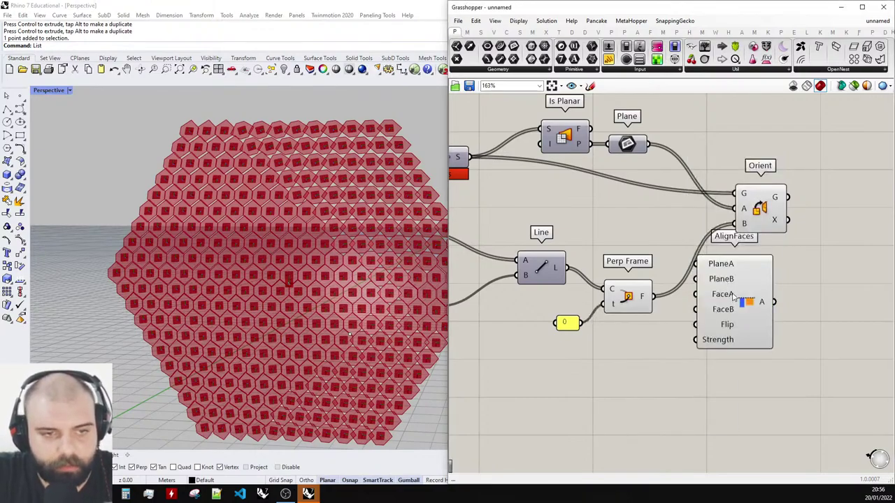
click(733, 297)
key(Delete)
Add an Align Planes component below Orient.
double_click(732, 293)
text(alin)
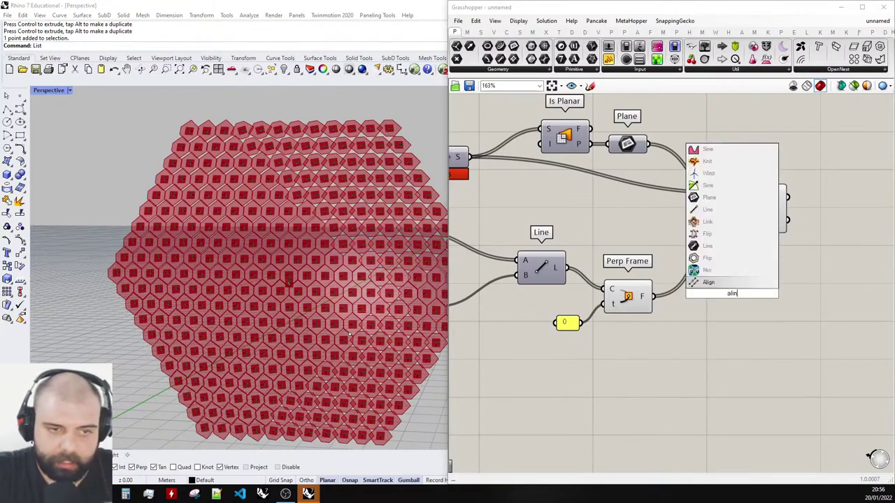
key(BackSpace)
text(gn pl)
click(730, 273)
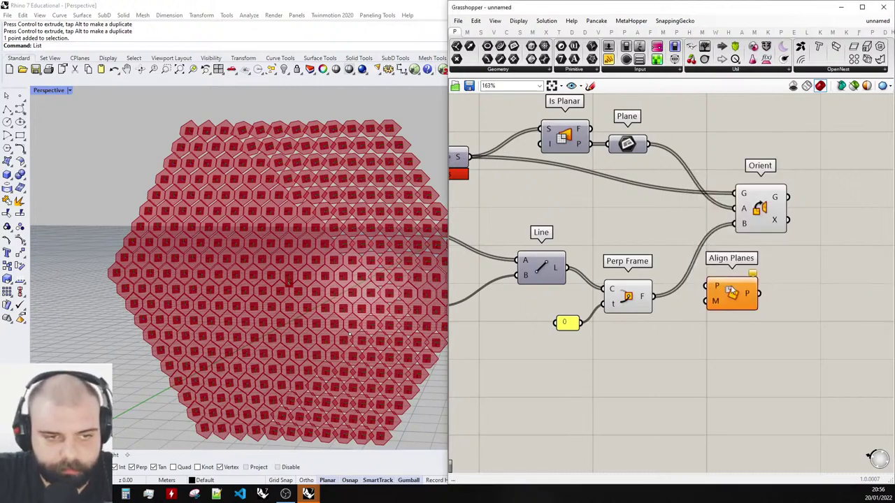
drag(730, 287, 736, 296)
click(790, 267)
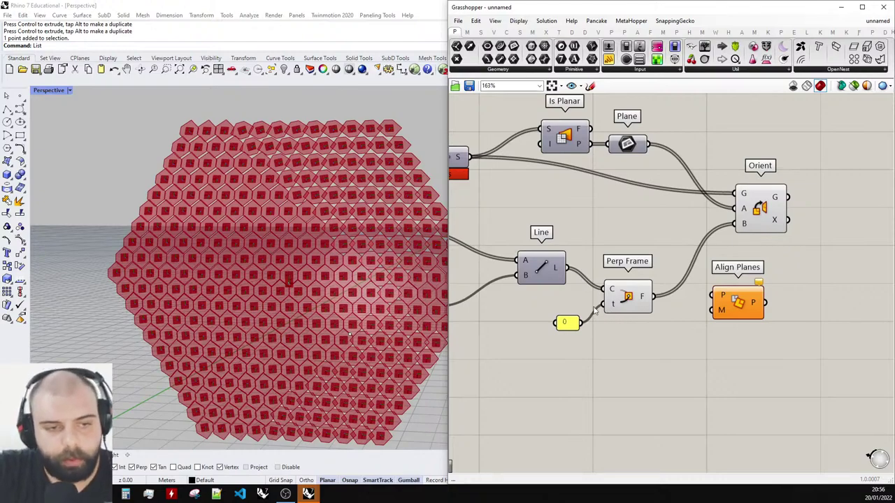
Connect the Perp Frame F output to the P input of Align Planes and check what its M input expects.
scroll(593, 310, up, 2)
drag(691, 290, 822, 335)
click(826, 335)
click(810, 243)
scroll(714, 267, down, 2)
scroll(836, 308, up, 3)
scroll(839, 307, down, 3)
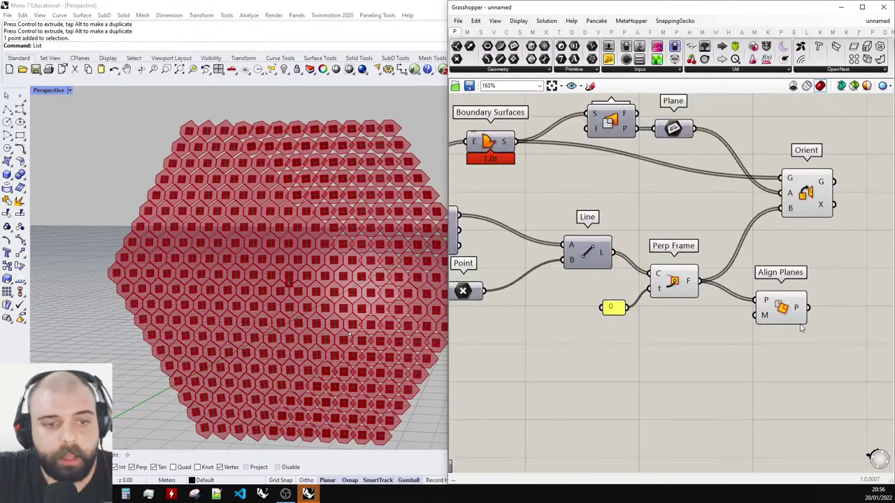
scroll(802, 328, up, 1)
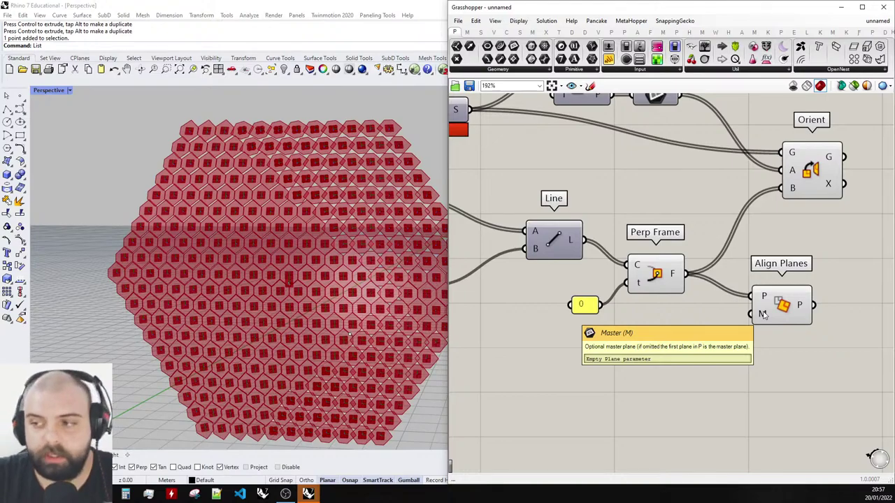
Add a Plane parameter near the XZ Plane component and feed it from XZ Plane's P output.
scroll(763, 315, down, 5)
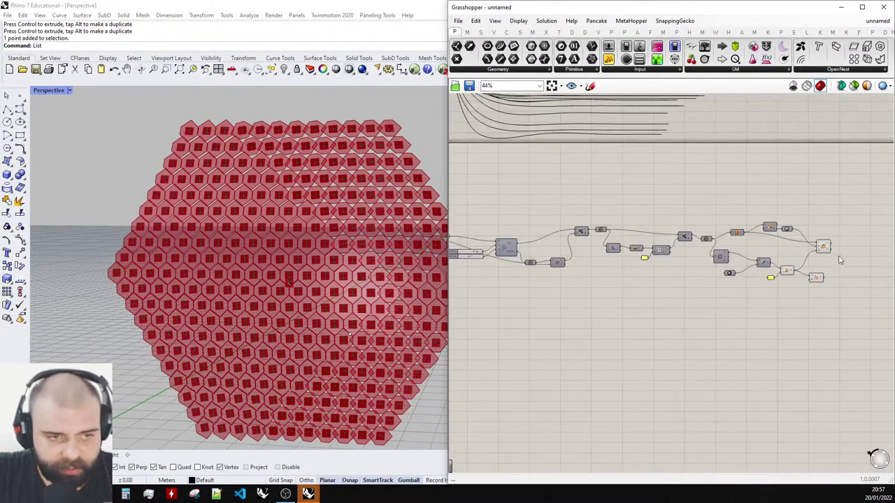
scroll(532, 209, up, 7)
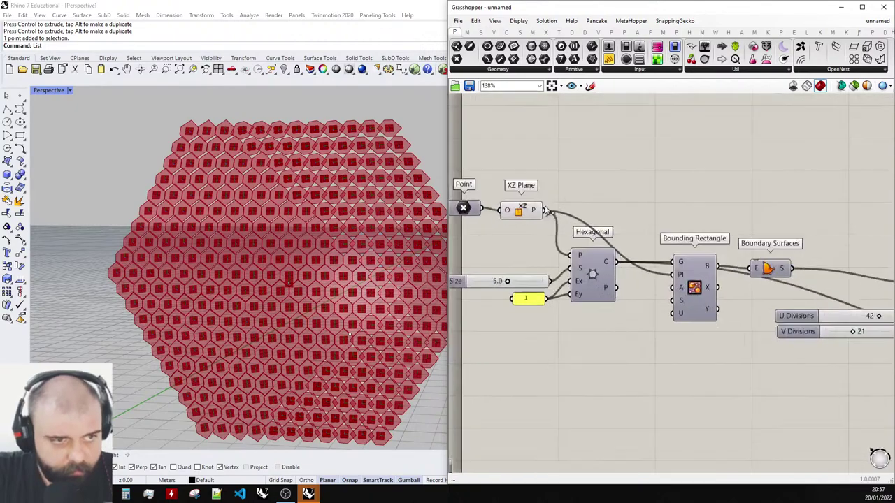
click(527, 213)
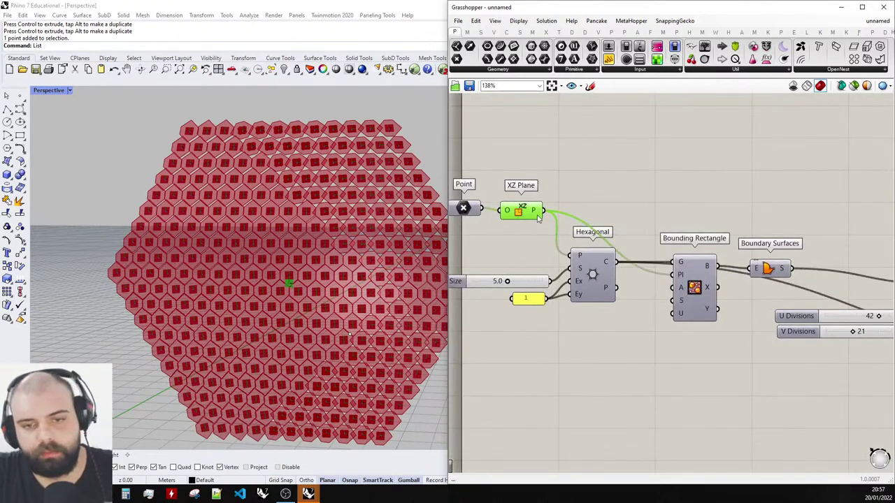
double_click(633, 164)
text(plane)
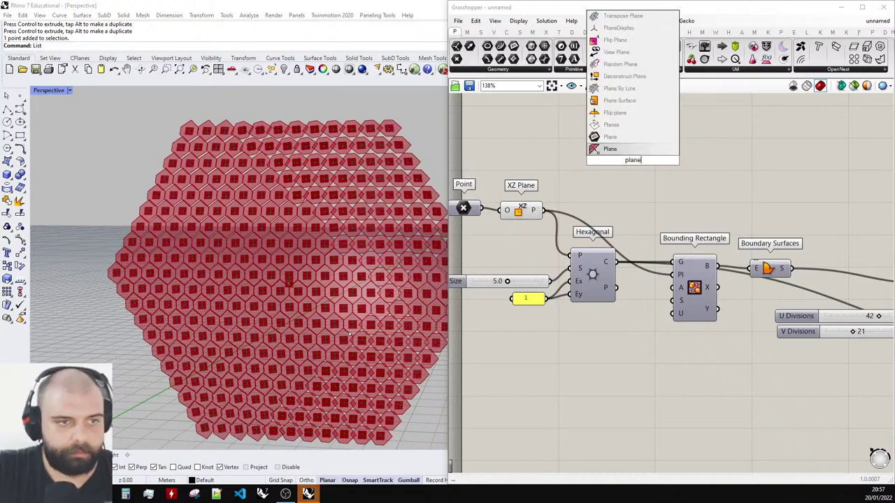
click(605, 146)
scroll(531, 133, up, 4)
drag(551, 279, 637, 170)
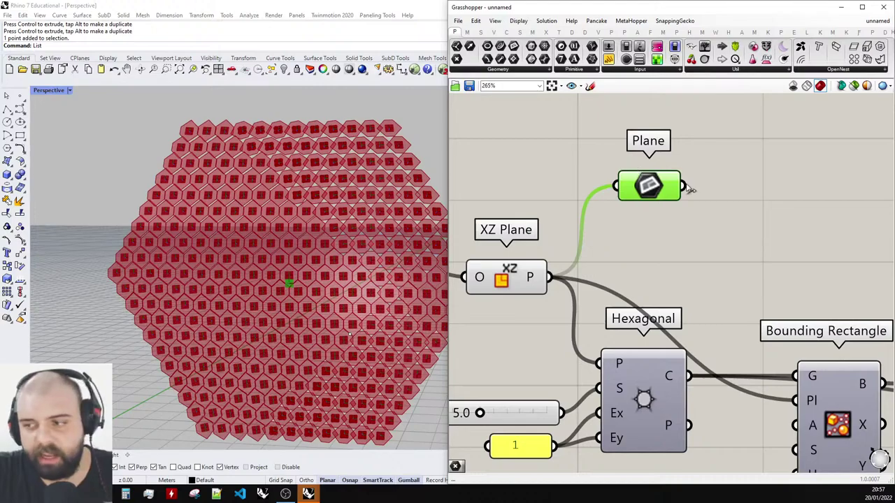
Set the new Plane parameter's wire display to Hidden and move the parameter next to Align Planes.
right_click(636, 188)
mouse_move(699, 232)
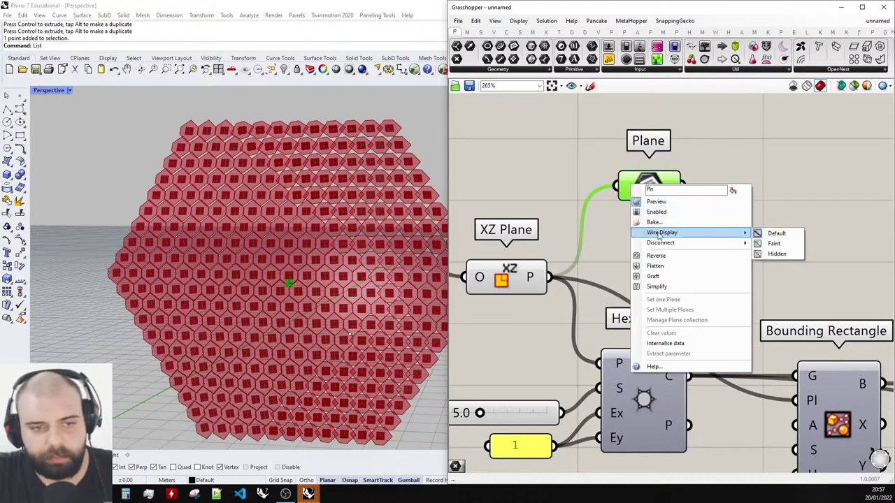
click(776, 253)
click(657, 183)
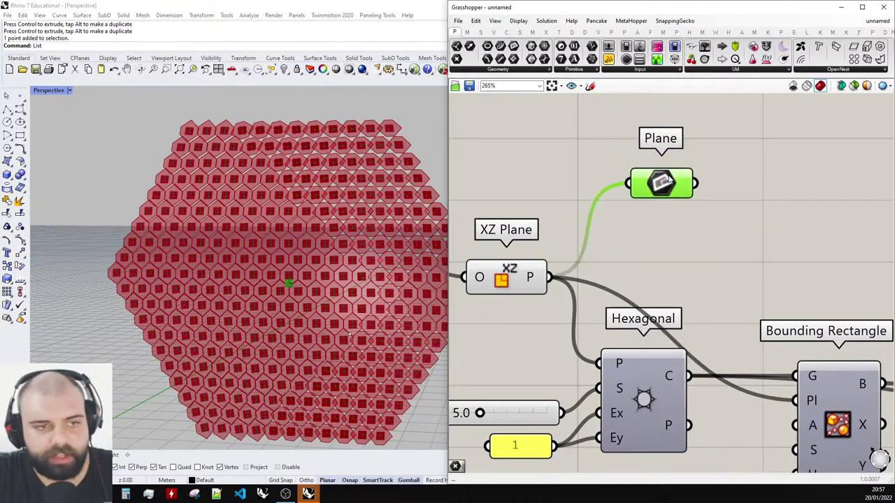
scroll(553, 199, down, 6)
scroll(553, 199, down, 3)
scroll(649, 371, up, 10)
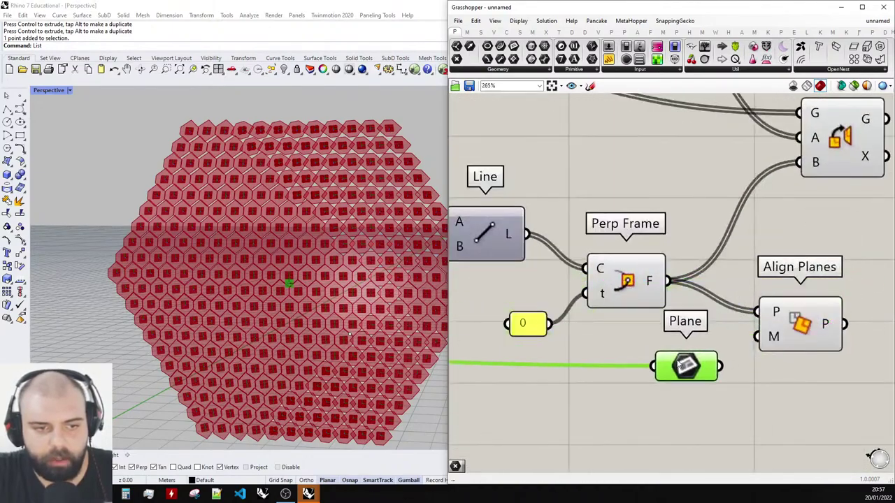
Rename the Plane parameter beside Align Planes to "plano base".
right_click(649, 371)
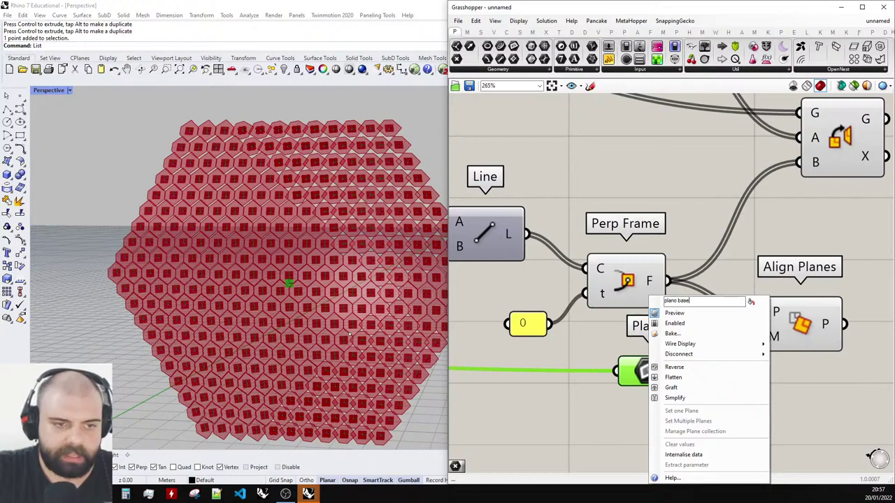
key(Return)
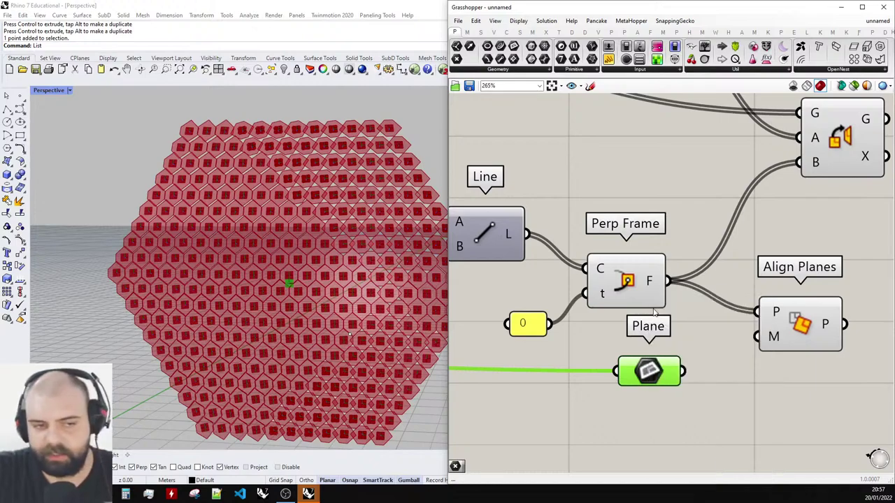
right_drag(716, 303, 716, 300)
right_click(659, 360)
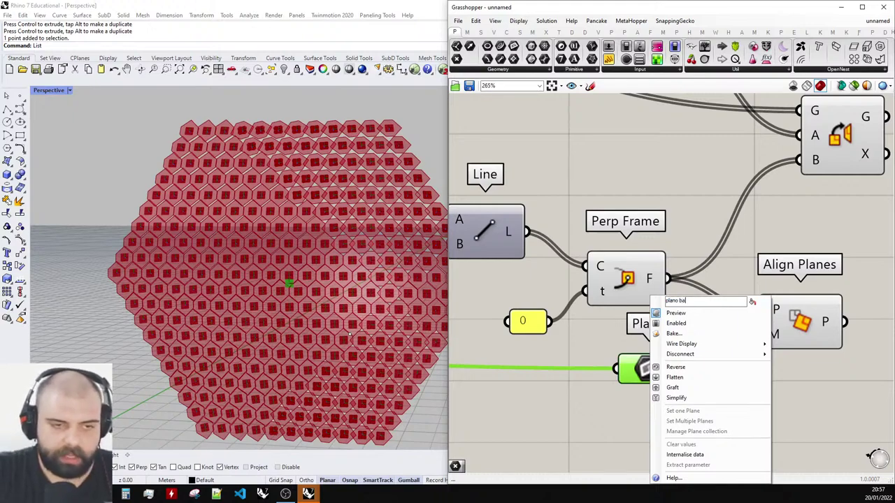
key(Return)
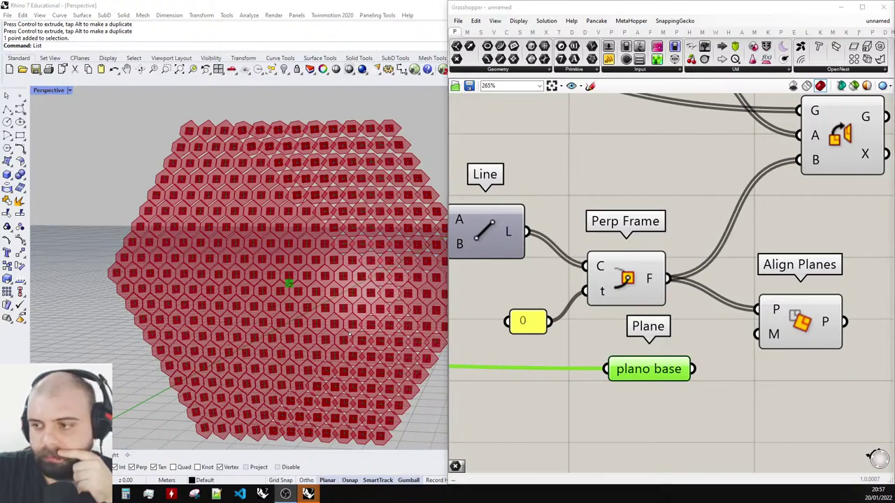
Connect the "plano base" parameter to the M input of Align Planes and inspect the aligned planes on the wall.
click(681, 370)
scroll(574, 344, down, 2)
scroll(713, 367, up, 2)
click(709, 368)
drag(616, 356, 669, 333)
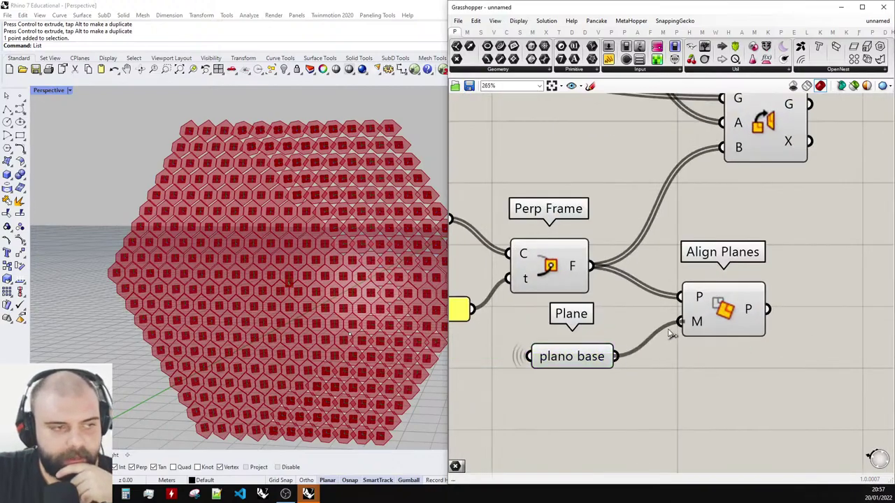
click(713, 333)
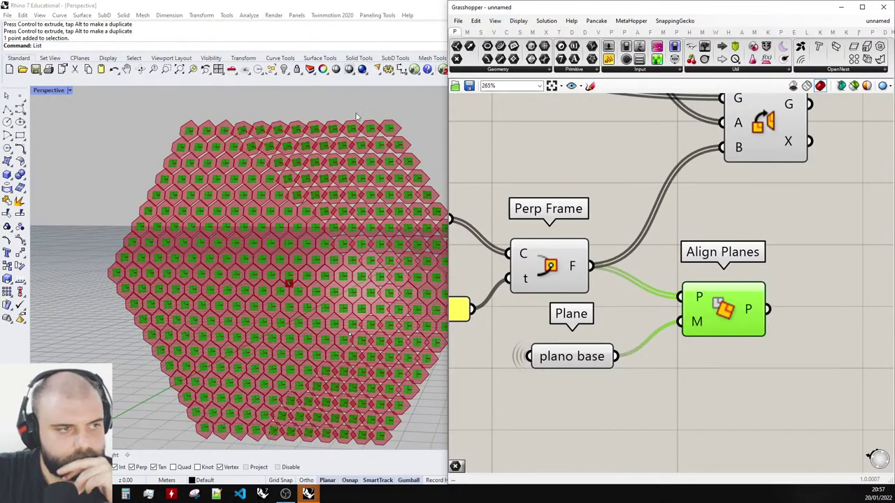
scroll(355, 121, up, 5)
scroll(702, 249, down, 2)
Hide the Perp Frame preview and connect the P output of Align Planes to Orient's B input.
drag(646, 355, 535, 198)
middle_click(562, 198)
click(592, 171)
click(619, 174)
drag(743, 286, 716, 187)
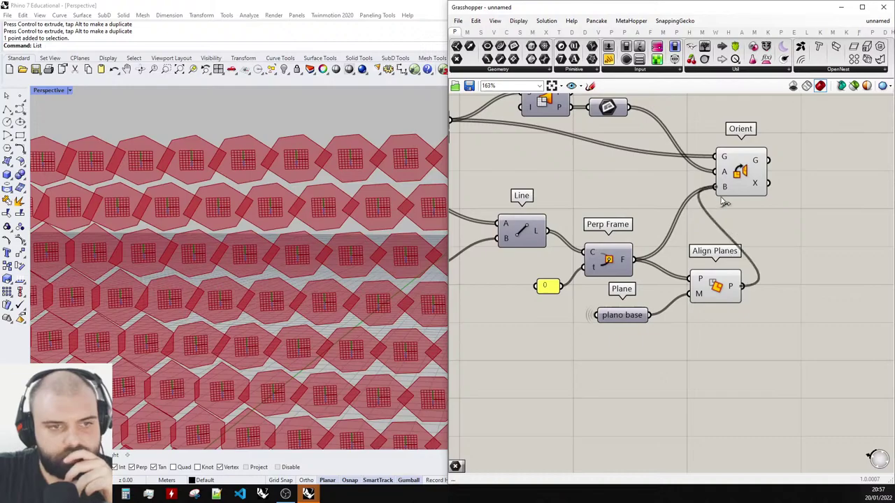
Turn off the remaining preview of the Align Planes group so only the oriented hexagon cells show.
scroll(335, 161, down, 5)
right_drag(335, 161, 331, 185)
scroll(686, 217, down, 4)
drag(706, 278, 650, 243)
middle_click(649, 243)
right_drag(406, 199, 305, 234)
scroll(320, 230, down, 4)
scroll(305, 234, up, 6)
Move the reference point to several positions around the hexagon wall to test how the cells reorient.
click(294, 321)
drag(320, 325, 162, 304)
drag(135, 272, 220, 180)
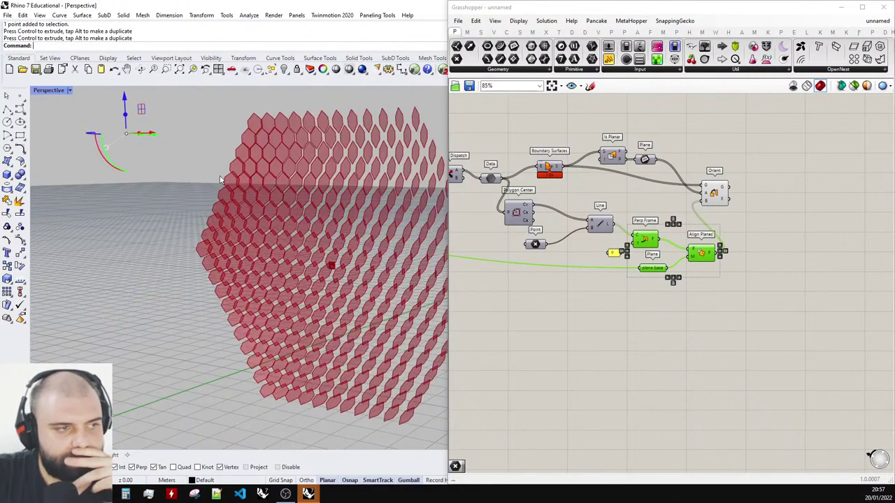
drag(160, 137, 305, 139)
drag(273, 103, 283, 203)
right_drag(319, 188, 303, 228)
drag(303, 228, 272, 325)
drag(279, 221, 279, 217)
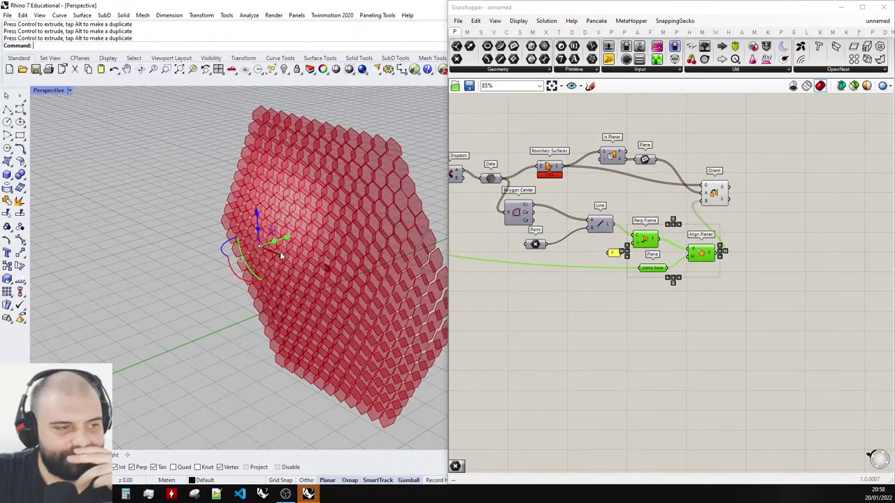
drag(283, 256, 349, 280)
right_drag(431, 258, 404, 233)
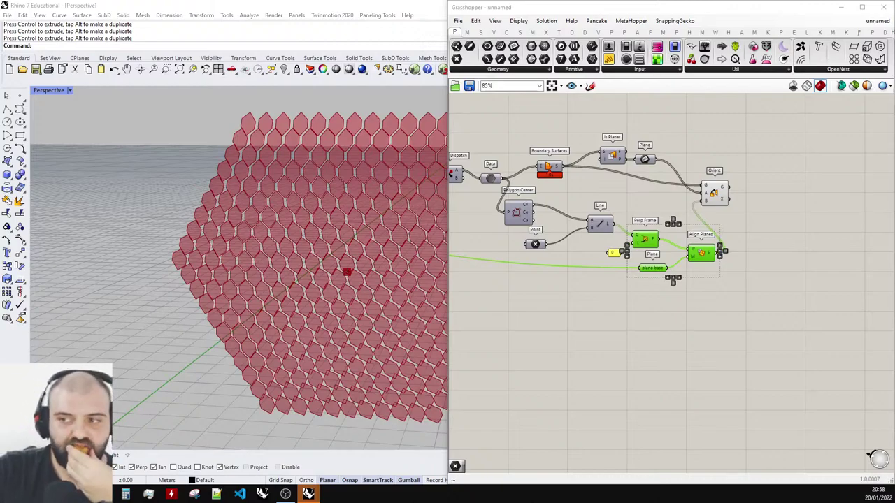
scroll(650, 210, down, 3)
right_drag(394, 182, 385, 161)
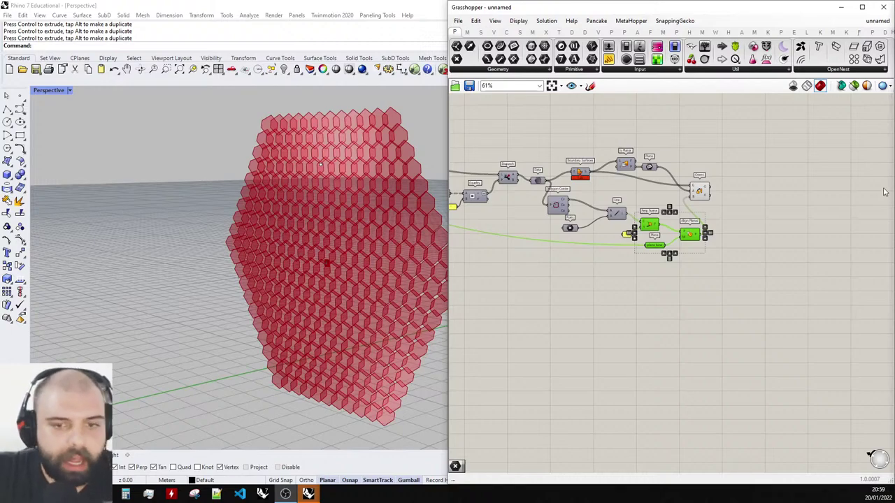
Select the entire definition and move it inside the frame below the PARAMETRIZADO header.
scroll(762, 231, down, 1)
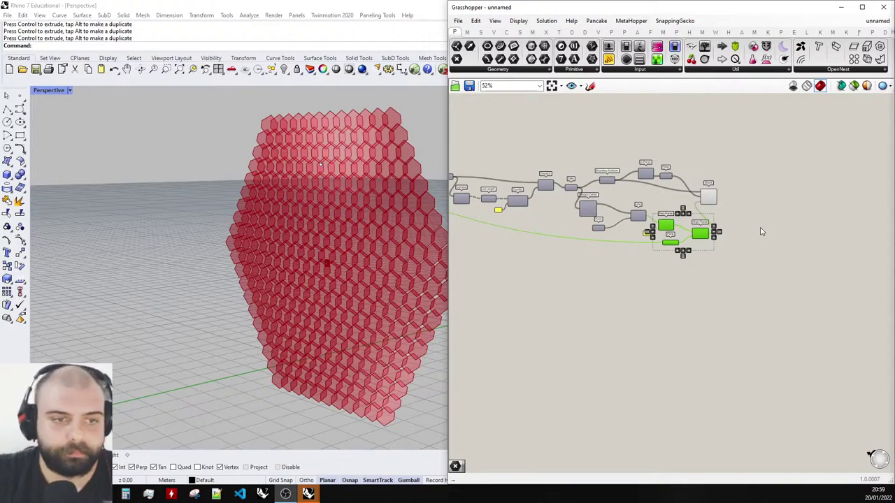
scroll(759, 276, down, 6)
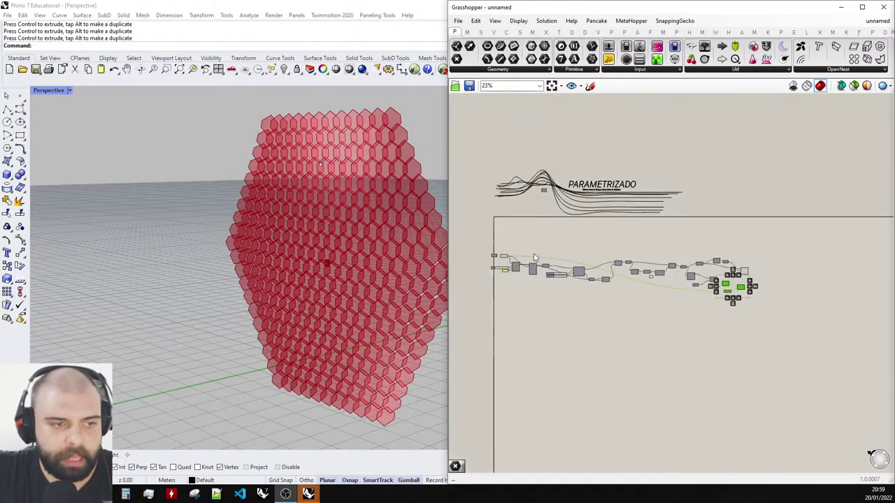
drag(471, 227, 777, 311)
click(789, 285)
scroll(797, 284, down, 2)
scroll(699, 280, up, 1)
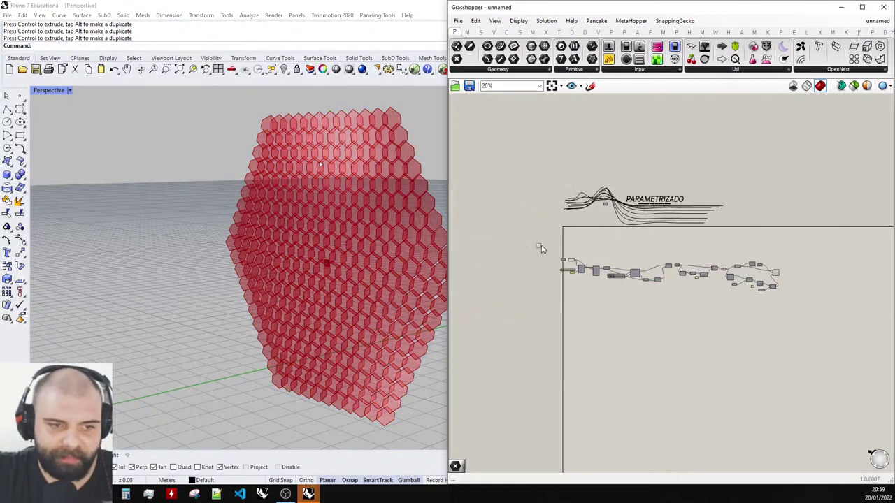
drag(540, 248, 816, 318)
drag(638, 275, 654, 264)
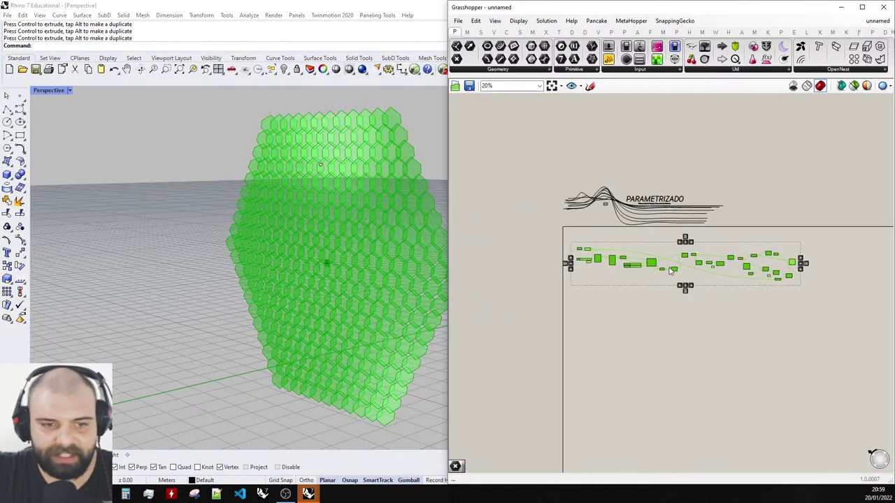
click(804, 269)
Review the definition from the Dispatch and Equality filter through Line, Perp Frame and Align Planes to Orient.
scroll(804, 270, up, 2)
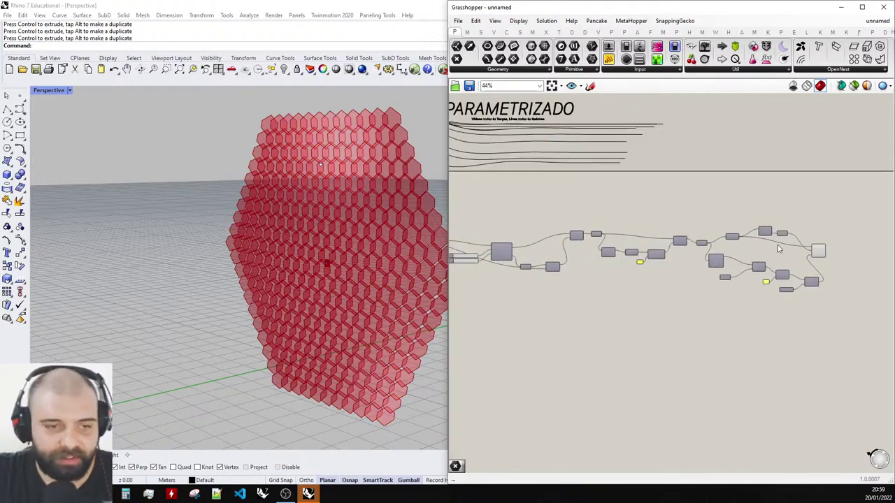
scroll(601, 242, up, 4)
scroll(574, 230, down, 1)
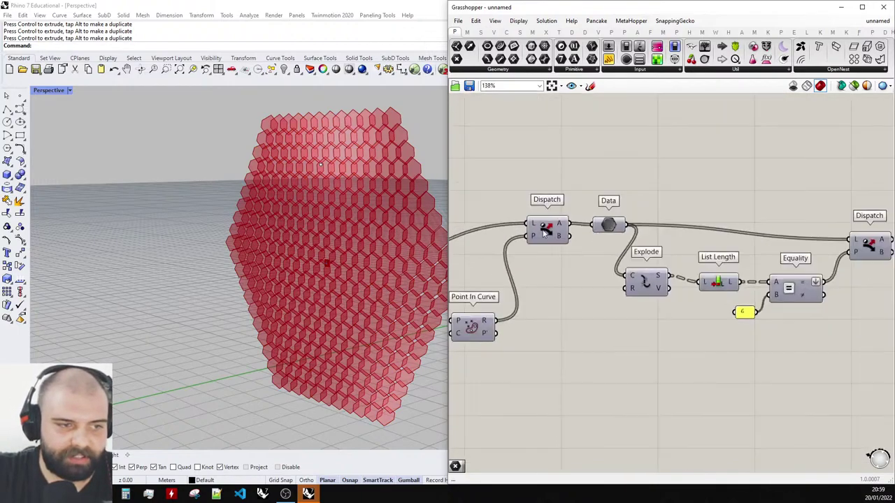
scroll(533, 231, down, 3)
scroll(596, 269, up, 5)
scroll(524, 261, down, 2)
scroll(673, 262, up, 1)
drag(731, 329, 490, 228)
drag(586, 243, 590, 253)
click(588, 232)
drag(729, 328, 534, 231)
scroll(510, 232, down, 3)
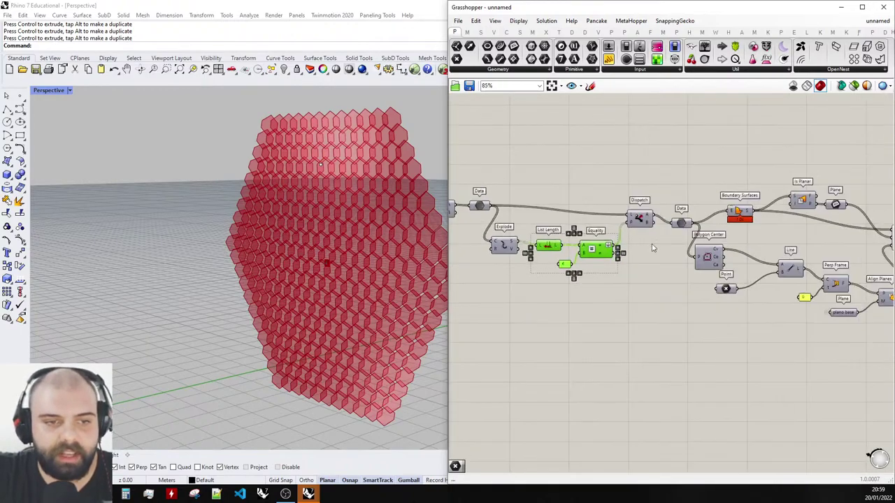
scroll(652, 248, down, 3)
scroll(726, 242, up, 6)
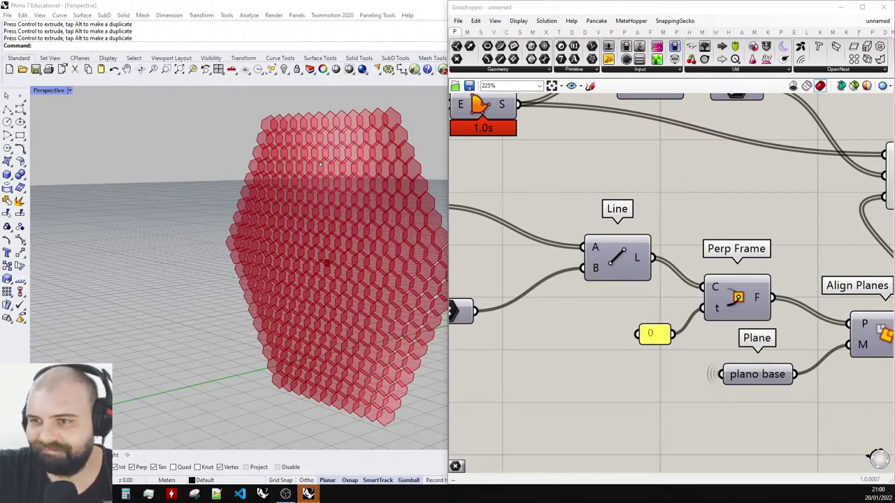
click(715, 207)
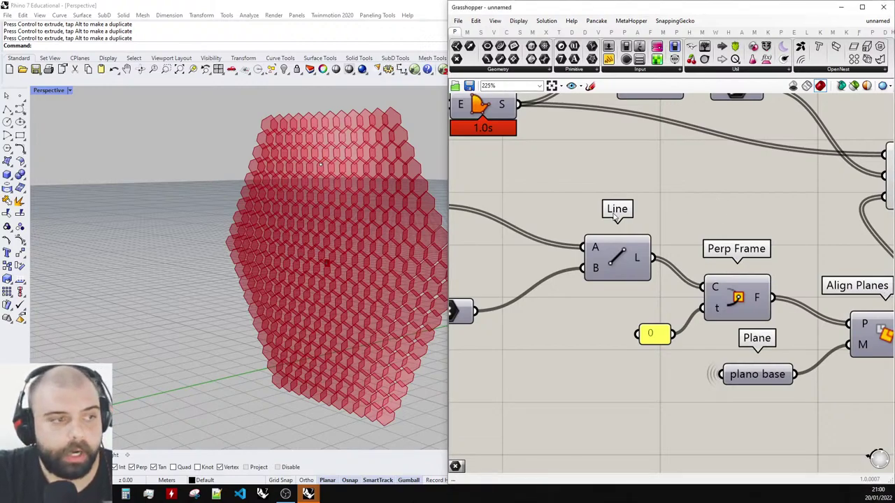
scroll(624, 215, down, 4)
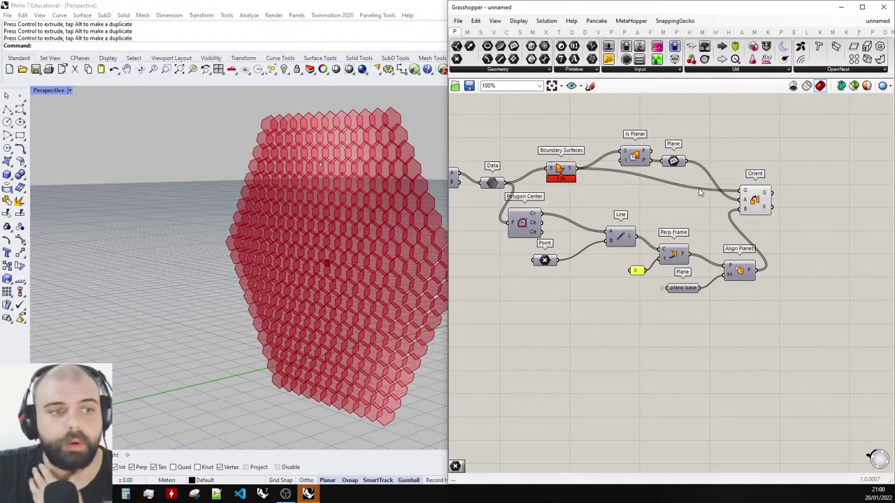
Move the reference point in front of the hexagon wall's left corner and check the cell rotation from the front.
right_drag(295, 202, 276, 205)
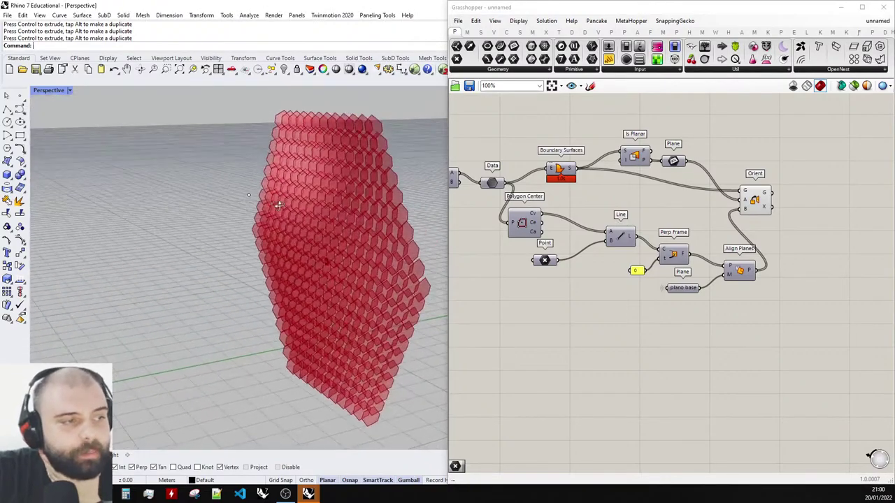
drag(218, 175, 292, 222)
scroll(313, 208, down, 6)
right_drag(314, 206, 398, 180)
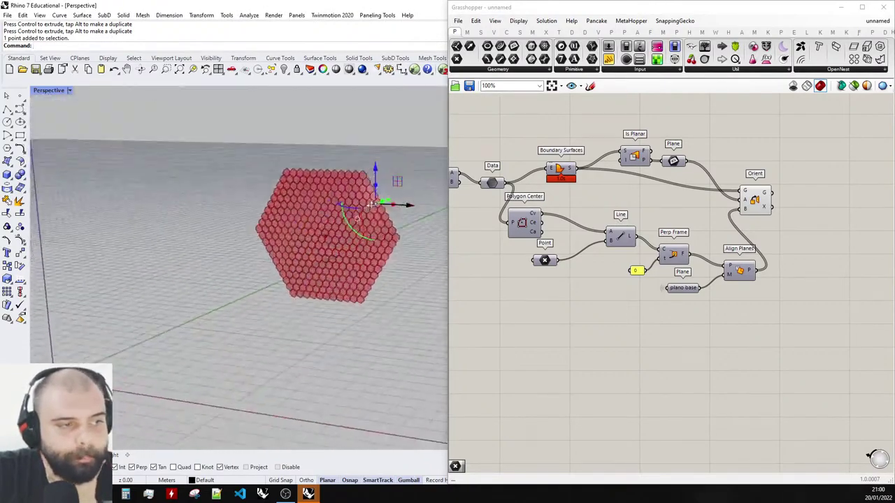
drag(378, 175, 379, 243)
drag(409, 273, 289, 260)
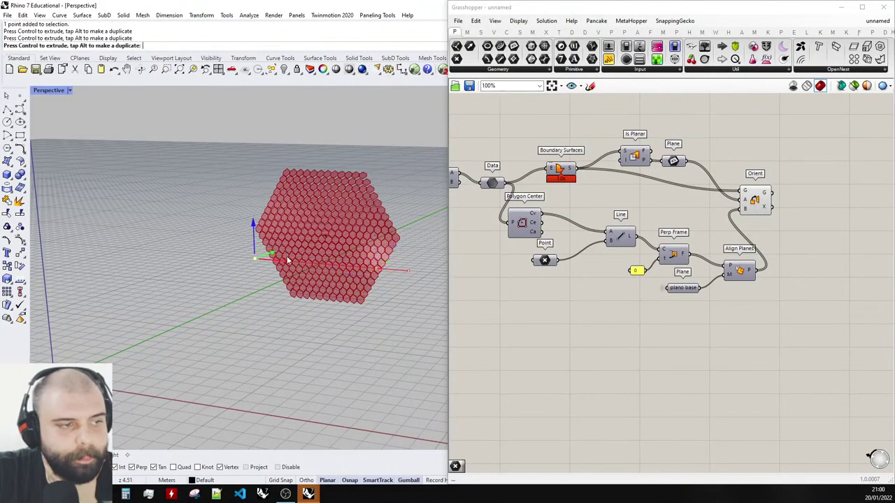
right_drag(289, 260, 297, 281)
scroll(275, 278, up, 4)
drag(245, 270, 230, 204)
right_drag(363, 334, 334, 258)
right_drag(267, 235, 305, 228)
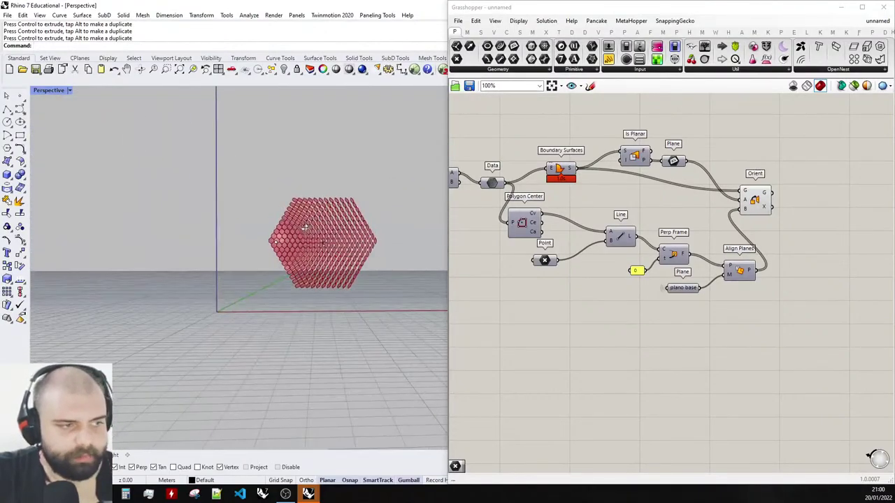
scroll(142, 253, down, 1)
scroll(143, 265, up, 3)
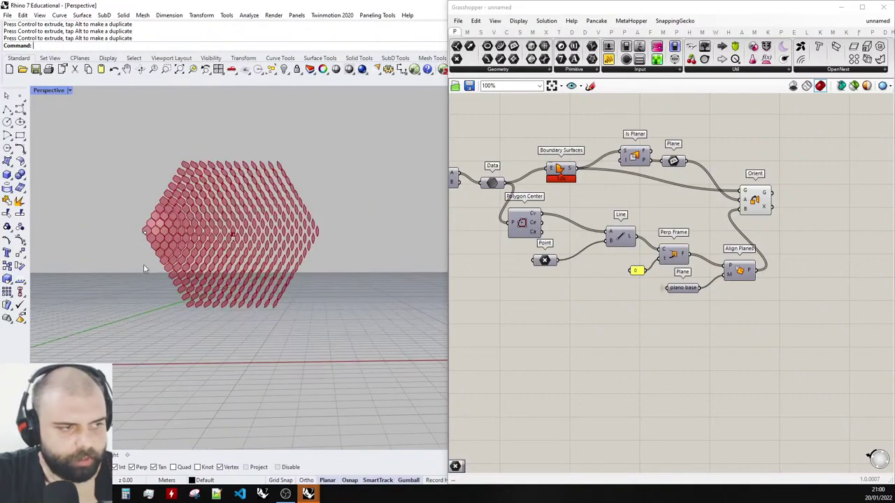
scroll(363, 234, down, 3)
scroll(302, 248, down, 1)
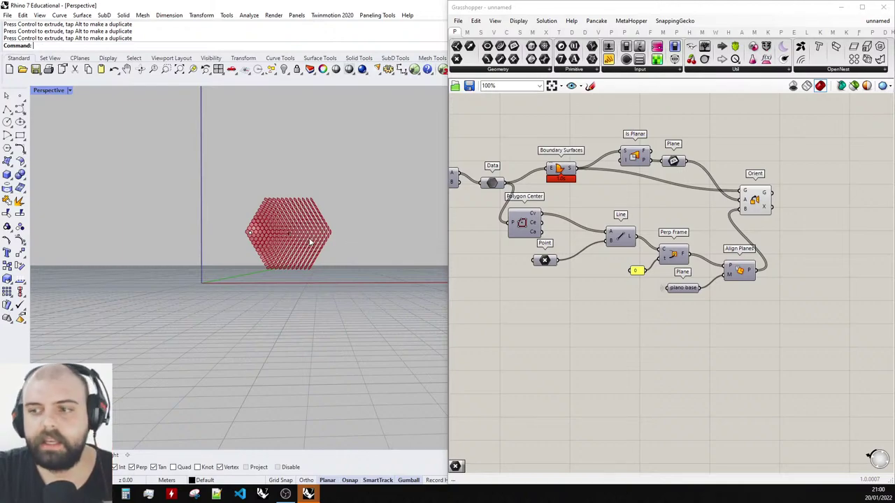
Select the reference point, maximize the Front viewport and set its display mode to Shaded.
drag(179, 204, 273, 258)
right_drag(349, 257, 339, 265)
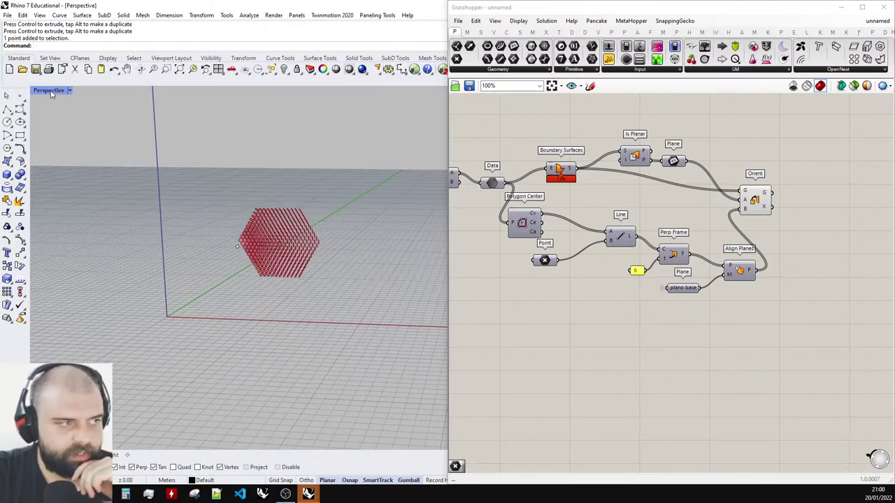
double_click(52, 92)
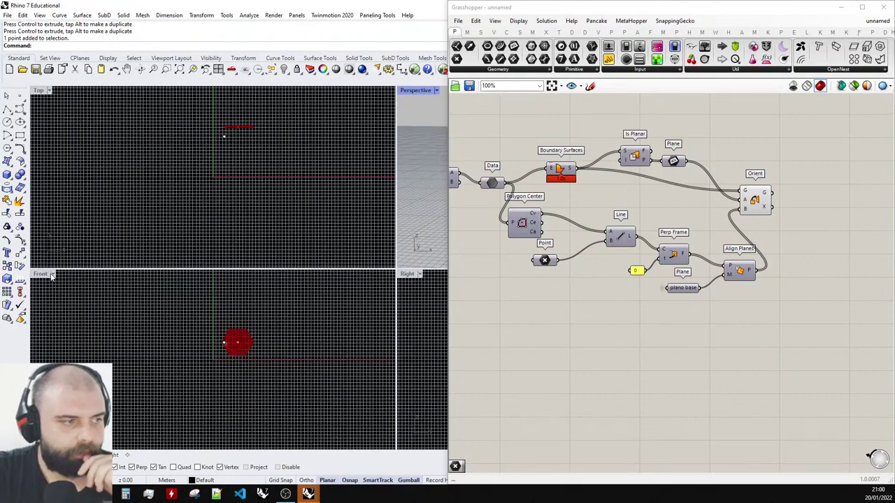
double_click(41, 274)
click(41, 91)
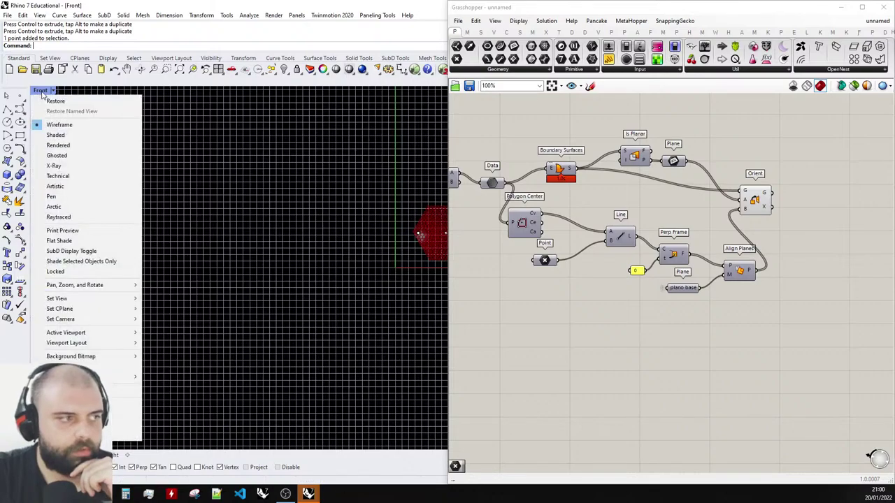
click(56, 136)
scroll(143, 197, down, 4)
scroll(317, 217, up, 15)
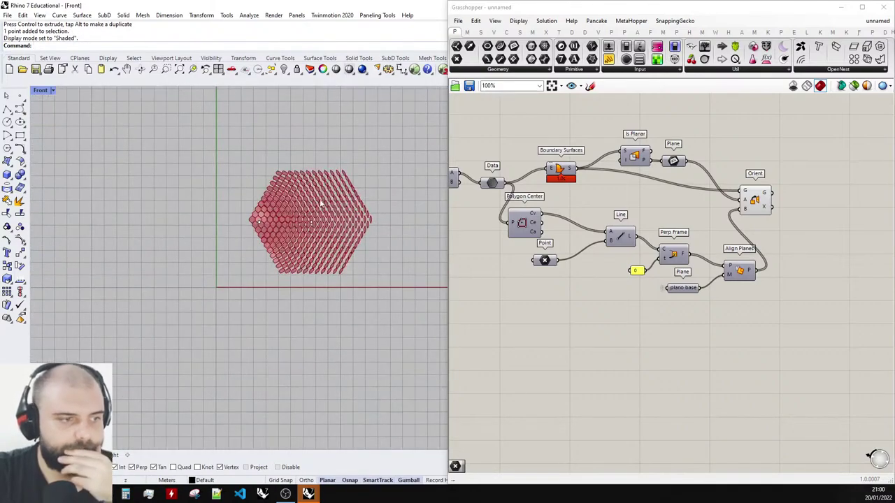
scroll(231, 238, down, 2)
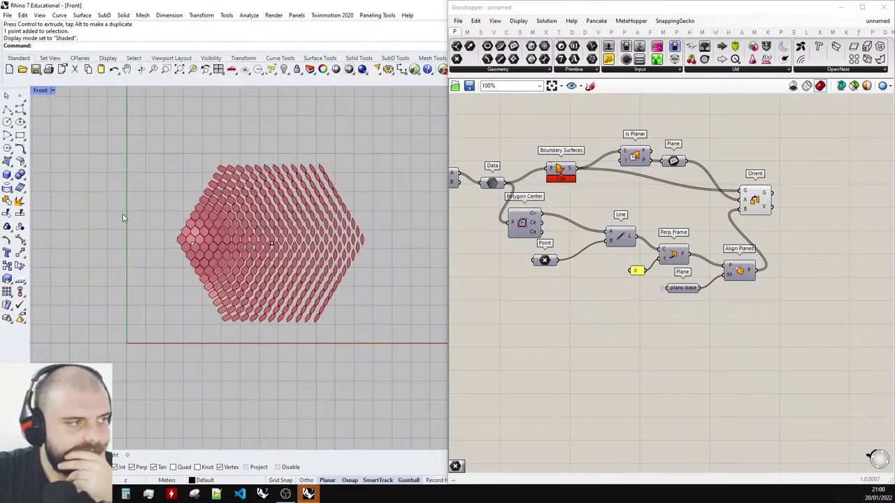
Draw a degree 3 control-point curve in the Front view that loops over the hexagon wall and extends past both sides.
click(20, 109)
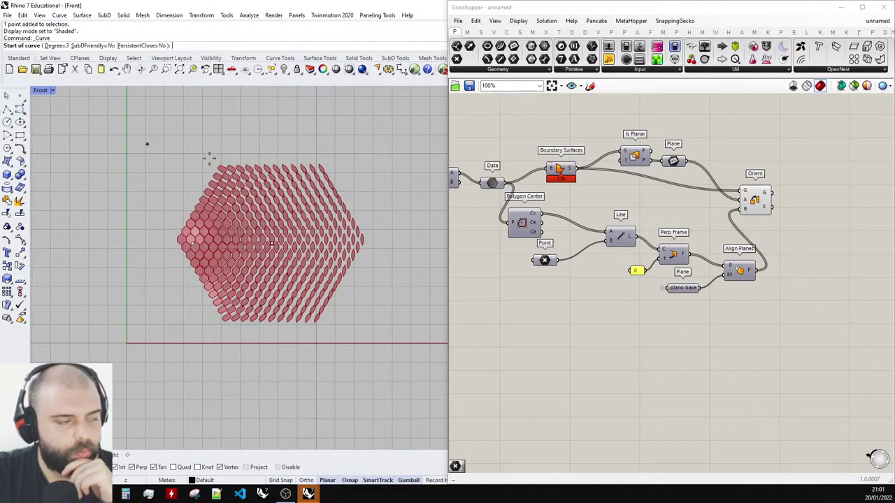
scroll(176, 246, down, 3)
click(112, 235)
click(160, 236)
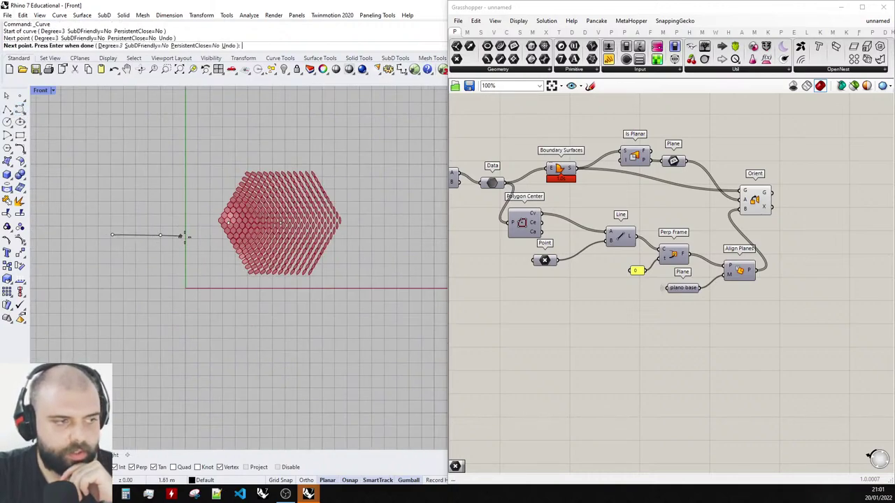
click(233, 247)
click(283, 248)
click(323, 233)
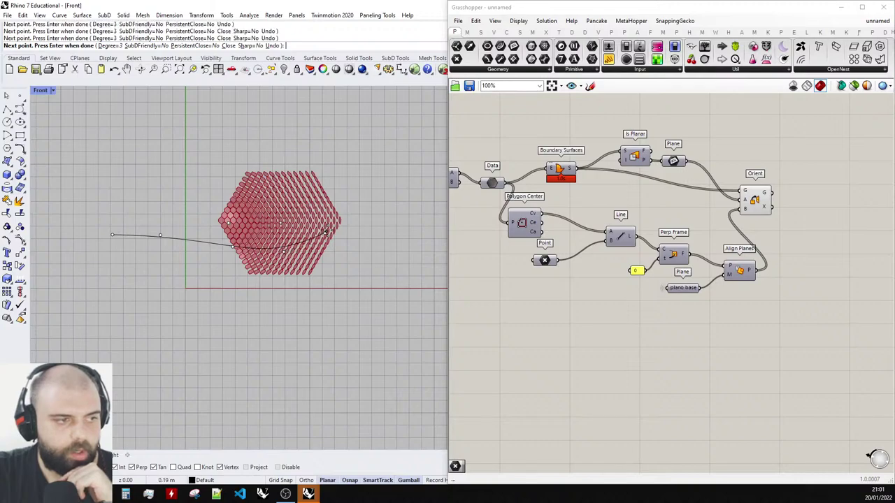
click(317, 180)
click(276, 164)
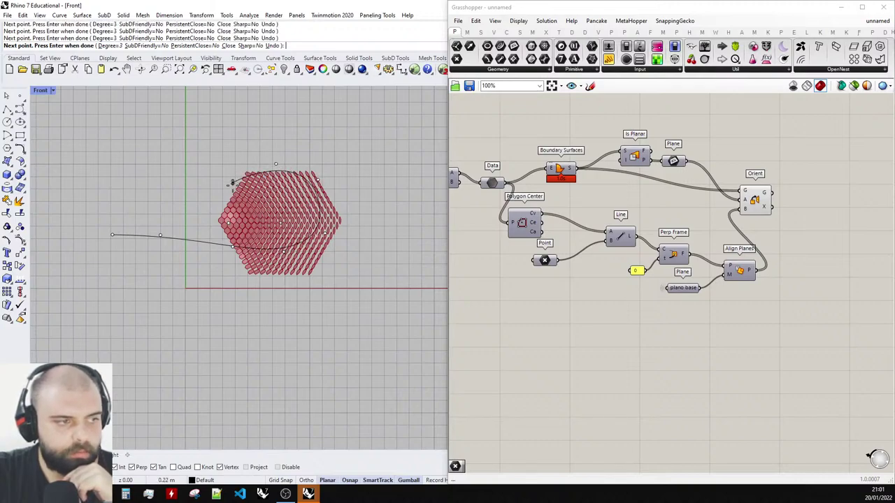
click(232, 181)
click(268, 243)
click(353, 252)
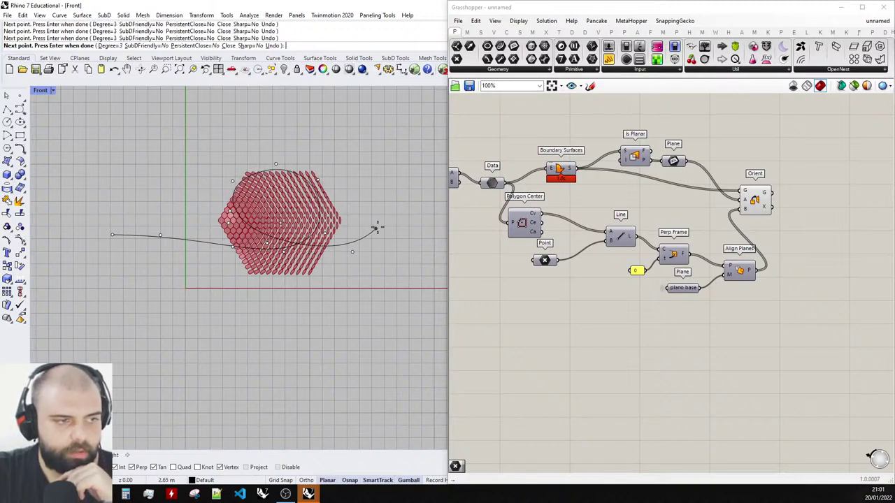
click(389, 212)
scroll(388, 212, down, 7)
right_drag(389, 212, 277, 231)
scroll(309, 231, up, 2)
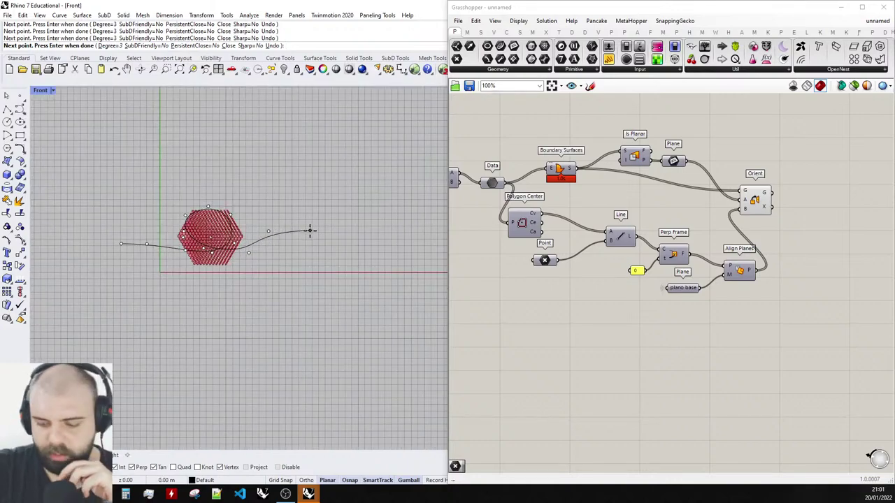
key(Return)
scroll(172, 226, up, 3)
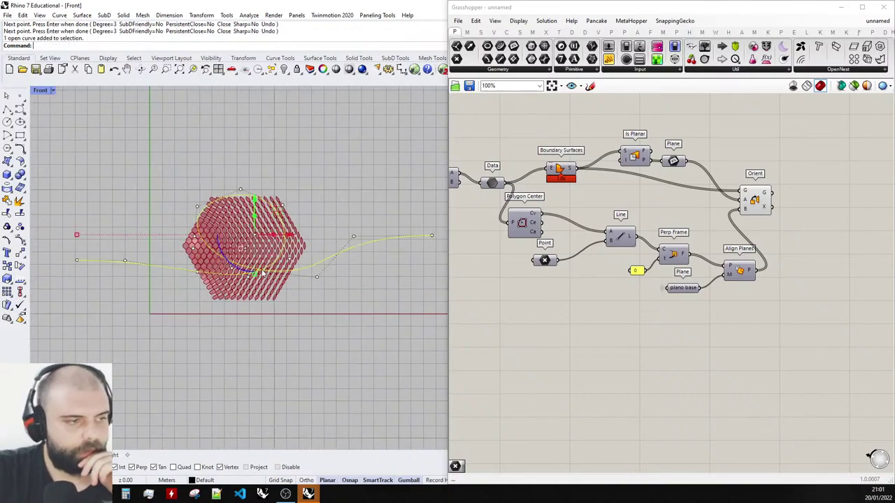
Lower the path curve slightly in the Front view and keep it selected.
mouse_move(254, 206)
mouse_down()
mouse_move(254, 225)
mouse_move(254, 215)
mouse_up()
click(353, 175)
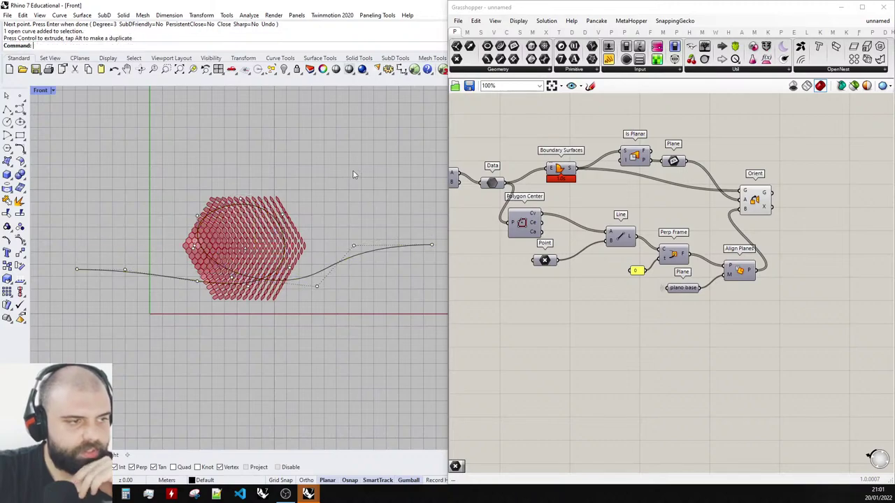
click(315, 278)
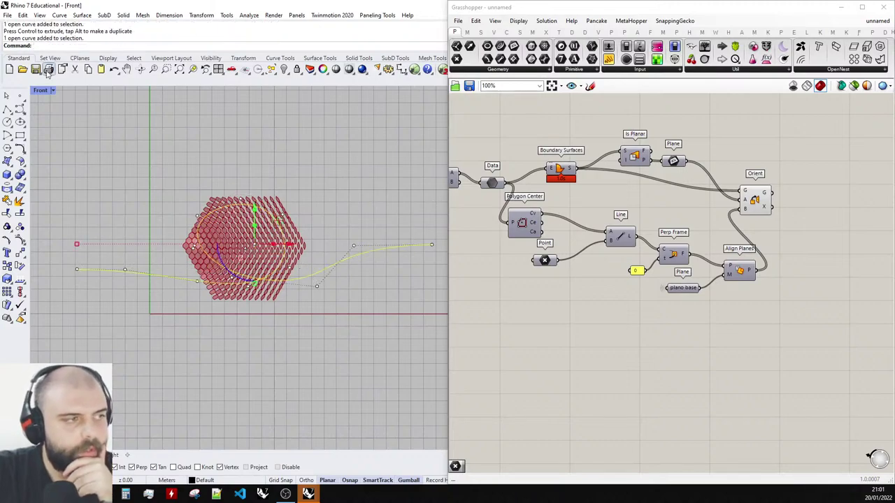
Maximize the Perspective viewport and shift the path curve along the Y axis so it sits in front of the hexagon wall.
double_click(46, 92)
double_click(423, 93)
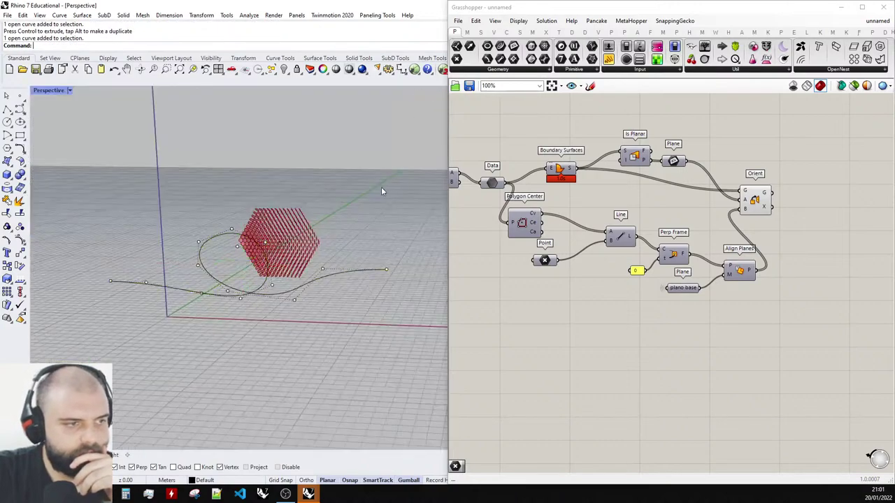
right_drag(382, 190, 245, 234)
scroll(172, 236, up, 4)
drag(247, 260, 188, 242)
right_drag(322, 206, 241, 235)
drag(250, 227, 380, 211)
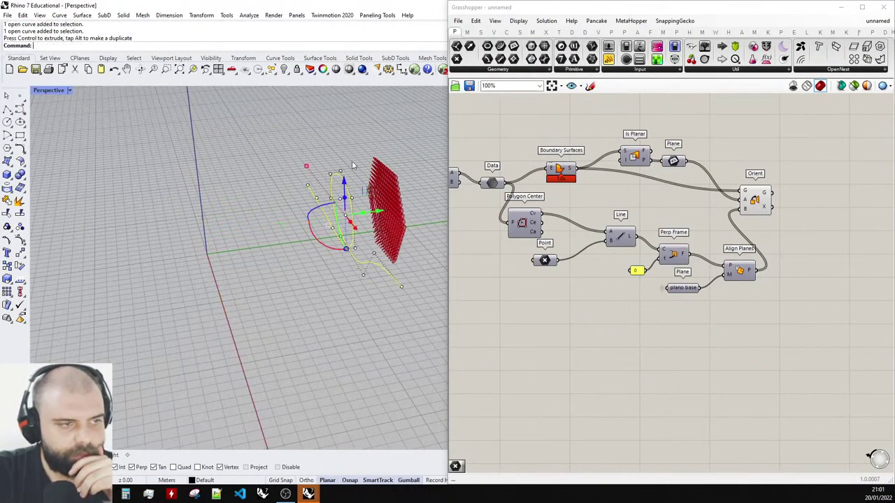
key(Escape)
Bring the path curve closer to the hexagon wall along the Y axis and check its placement from the front.
right_drag(353, 165, 338, 202)
click(347, 216)
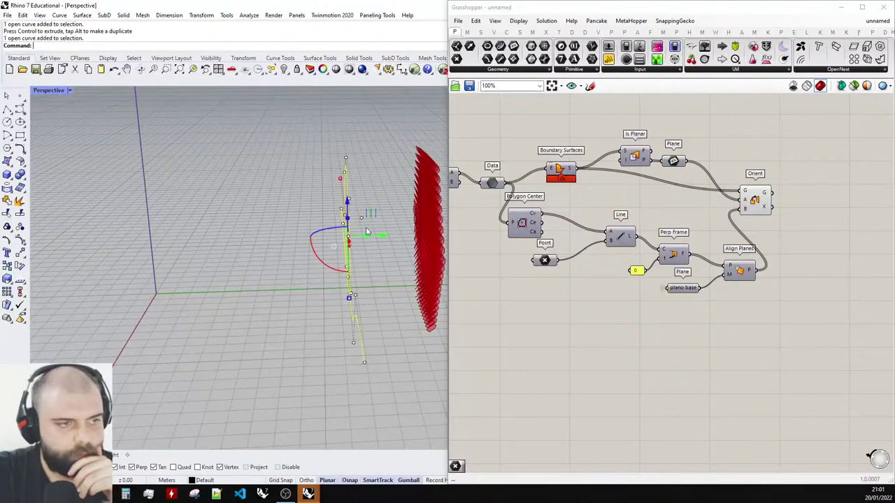
drag(372, 236, 402, 237)
click(232, 200)
scroll(232, 201, down, 5)
right_drag(232, 200, 375, 210)
scroll(311, 263, up, 4)
right_drag(313, 264, 340, 240)
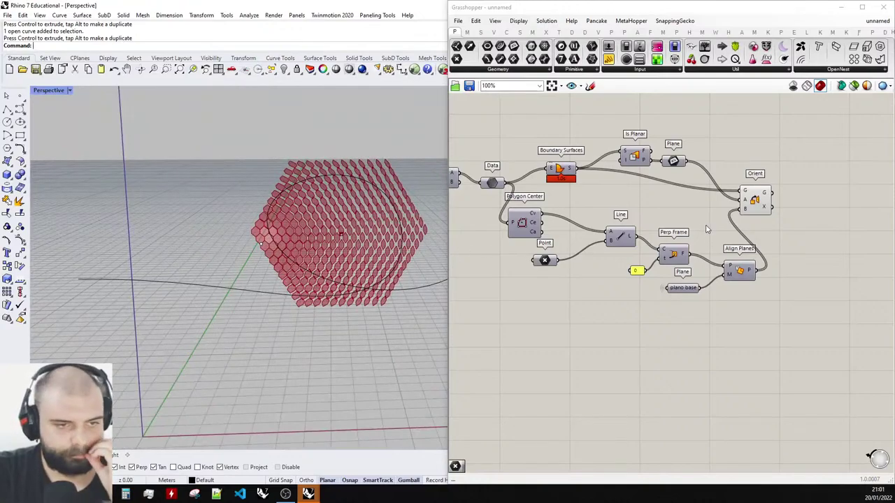
right_drag(314, 216, 345, 219)
Add a Curve parameter below the Line component and reference the drawn path curve in it.
double_click(581, 300)
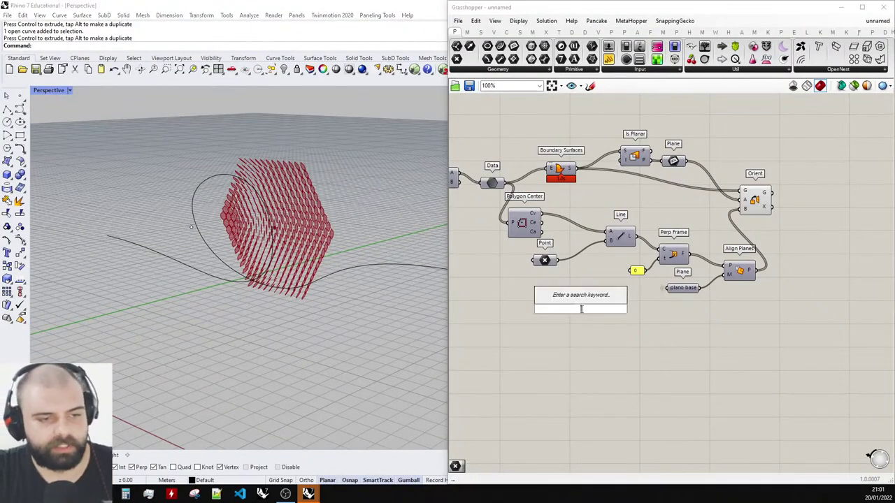
text(curve)
key(Return)
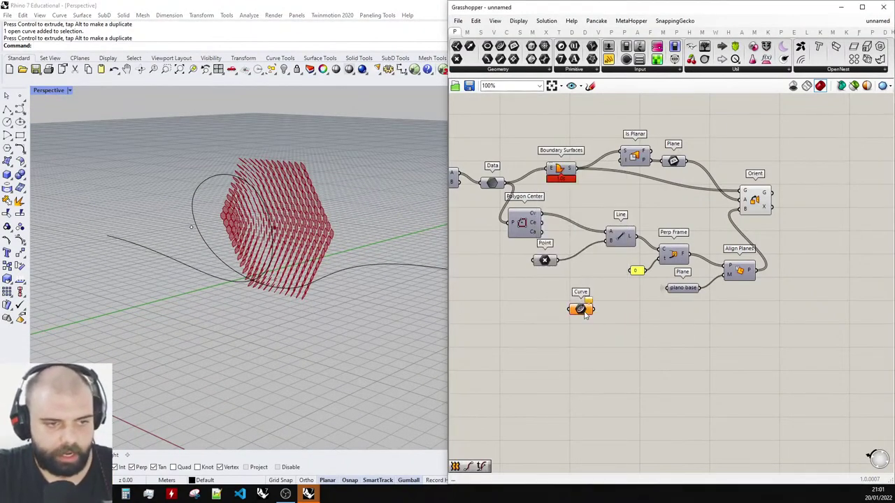
right_click(581, 304)
click(629, 411)
click(412, 268)
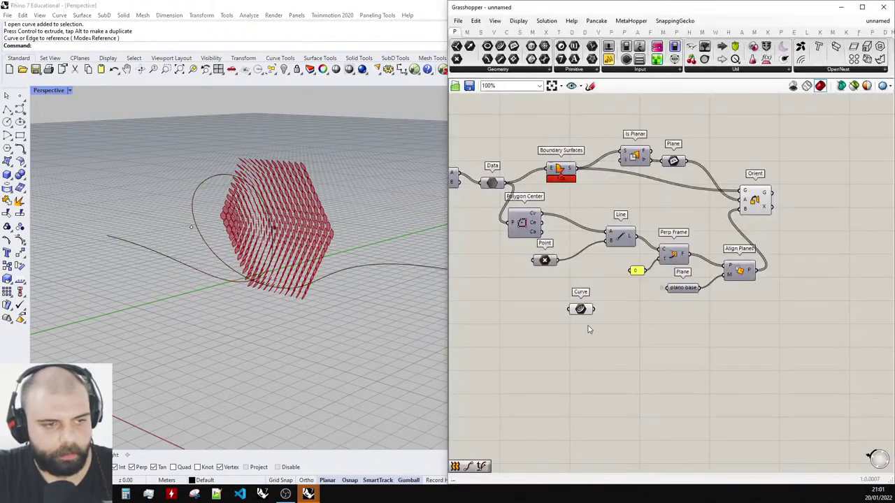
scroll(590, 329, up, 3)
double_click(594, 329)
text(curve)
click(596, 327)
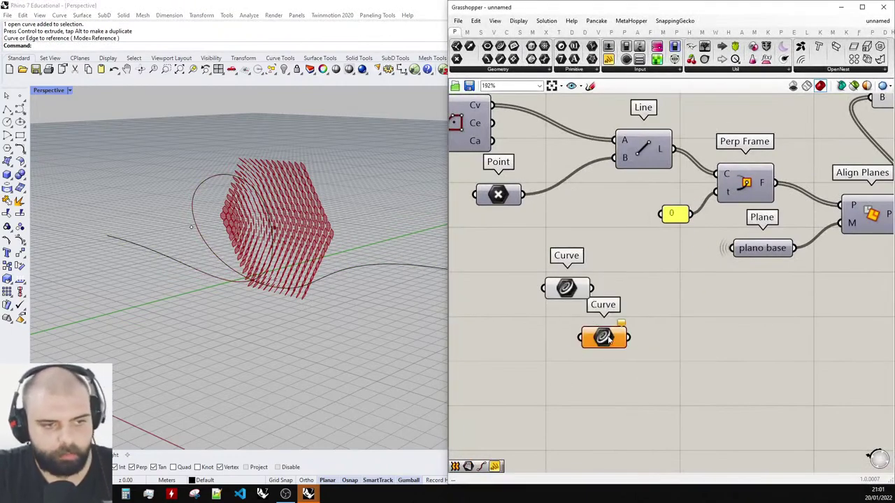
right_click(601, 336)
click(629, 409)
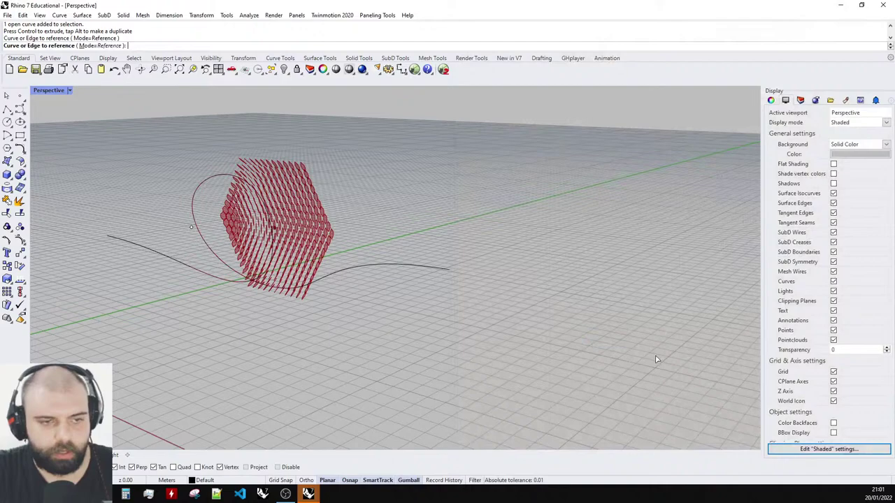
click(410, 266)
drag(702, 395, 590, 332)
key(Delete)
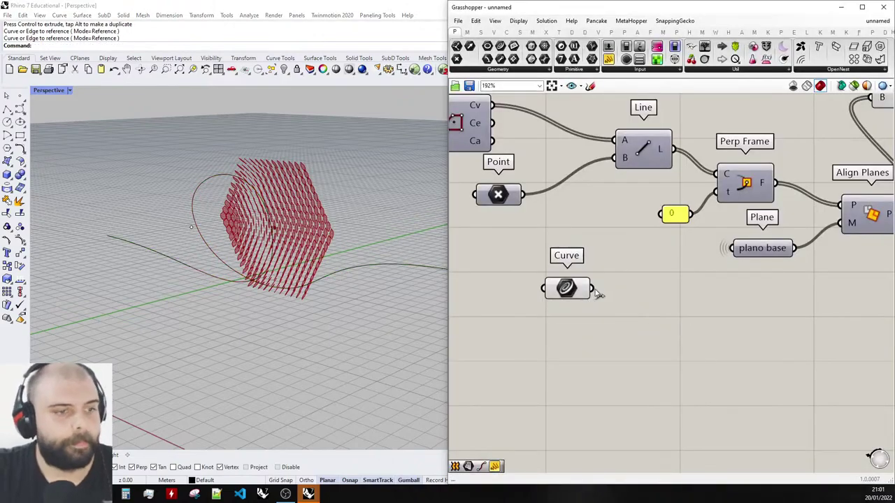
drag(585, 289, 583, 289)
double_click(684, 327)
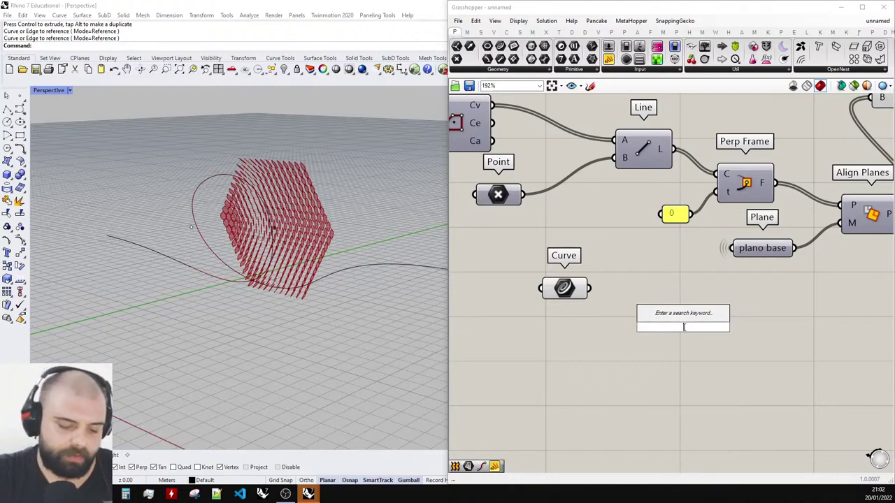
text(point o)
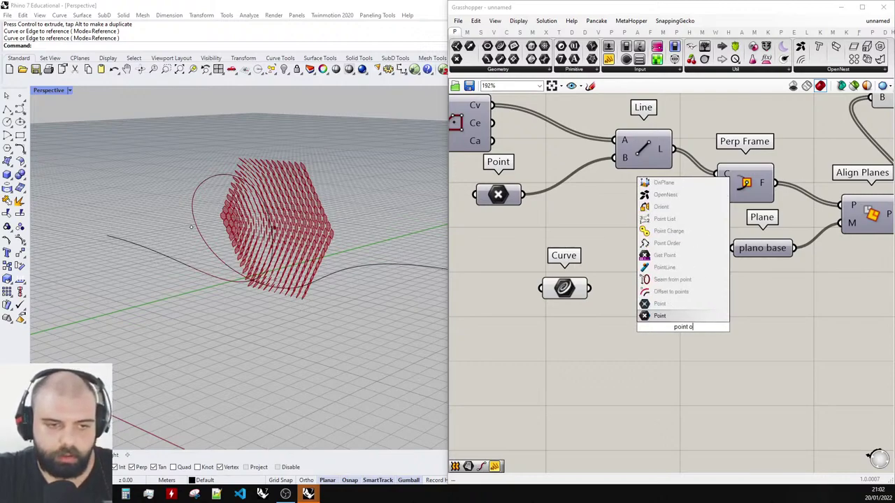
text(n curve)
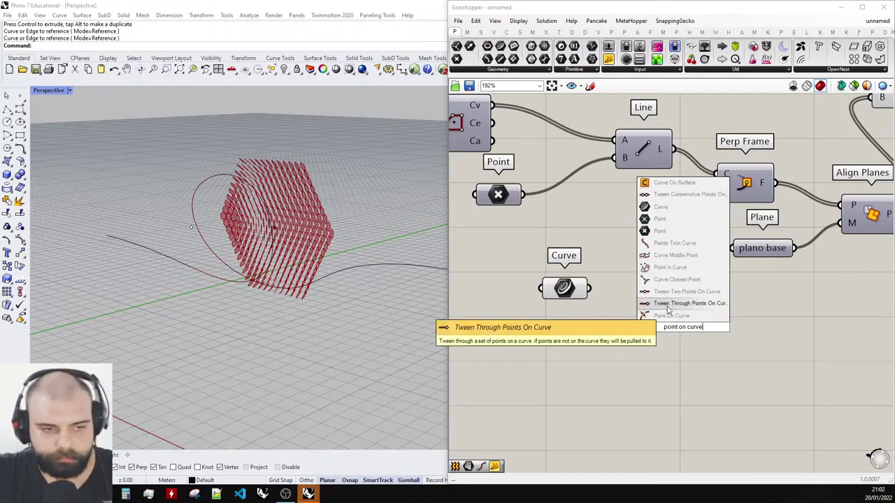
key(Return)
drag(560, 292, 534, 315)
drag(652, 327, 631, 323)
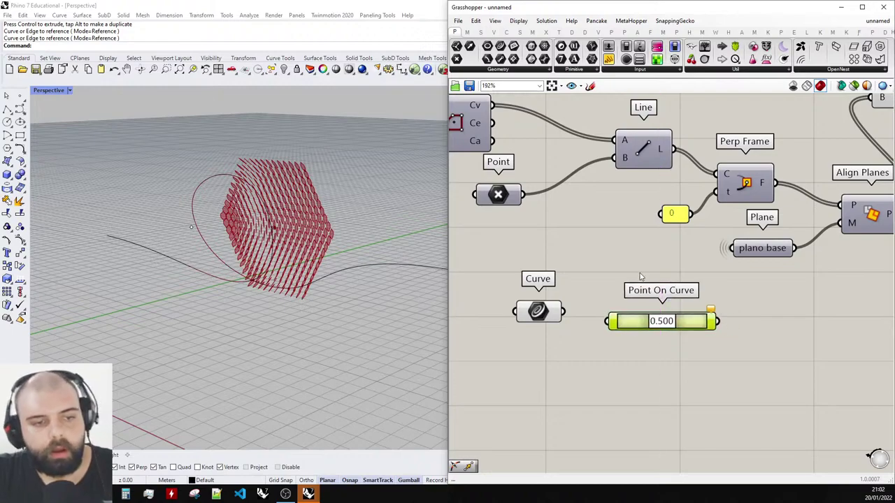
key(Delete)
Add a Point On Curve component and connect the Curve parameter to its input.
double_click(704, 371)
text(poin)
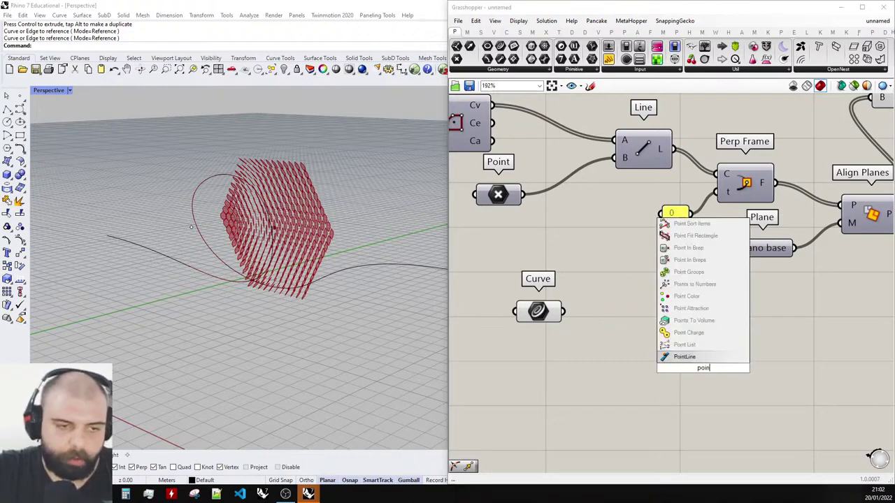
text(t on curve)
key(Return)
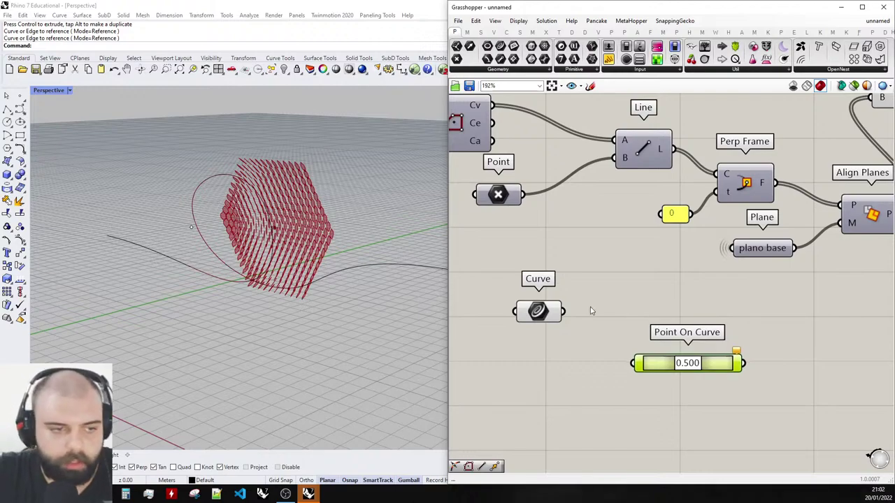
drag(564, 311, 633, 363)
Place Point On Curve beside the Curve parameter and set its position value to 0.480.
right_drag(314, 234, 240, 162)
drag(701, 366, 661, 365)
drag(689, 367, 624, 310)
click(605, 336)
scroll(620, 323, up, 3)
scroll(754, 315, down, 4)
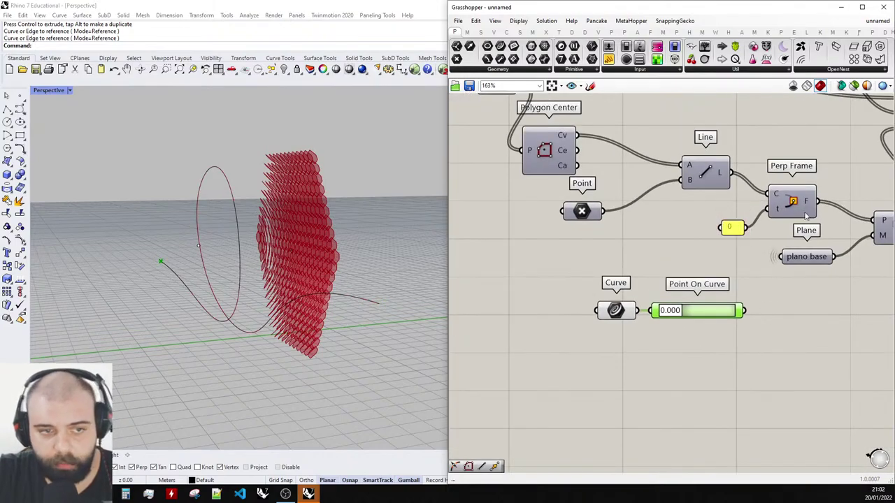
scroll(806, 217, up, 2)
drag(614, 343, 654, 344)
scroll(709, 351, down, 4)
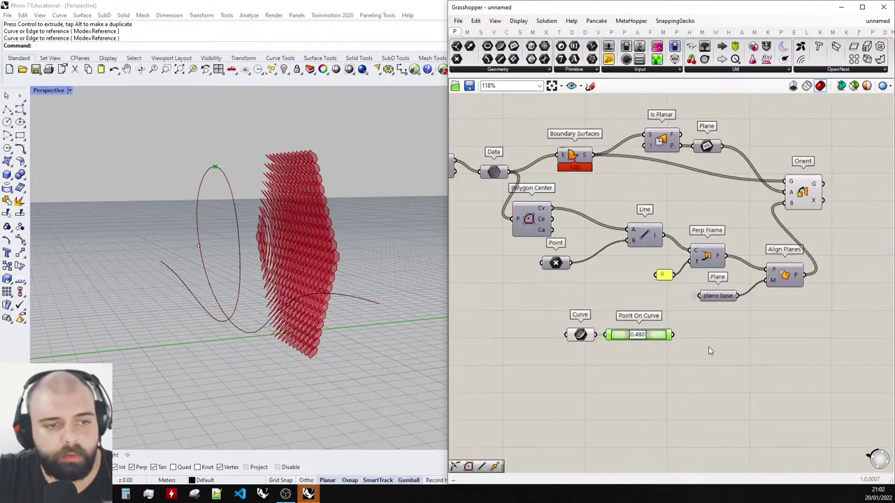
Move the Curve and Point On Curve components together so they sit beneath Polygon Center.
scroll(708, 361, up, 3)
scroll(703, 355, down, 3)
drag(693, 370, 560, 313)
scroll(751, 328, down, 2)
scroll(649, 324, up, 3)
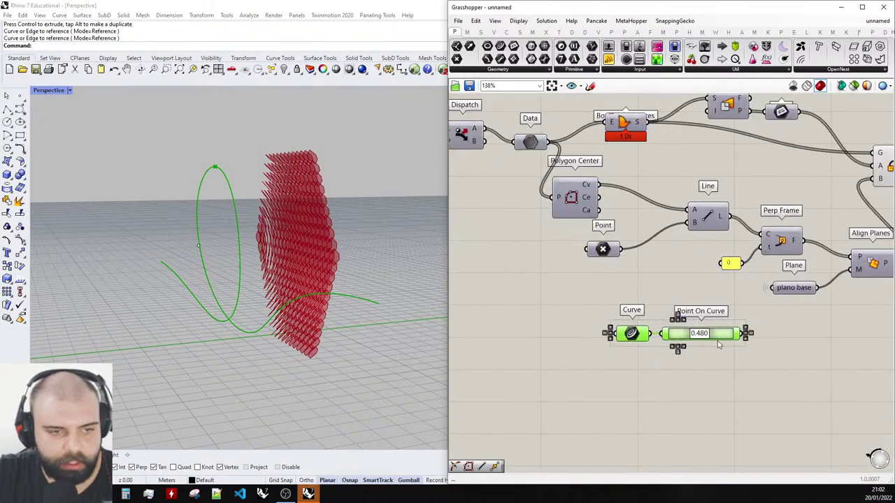
drag(718, 344, 580, 328)
click(625, 258)
Connect Point On Curve to the Line's B input in place of the Point parameter, and delete that Point.
scroll(625, 259, up, 3)
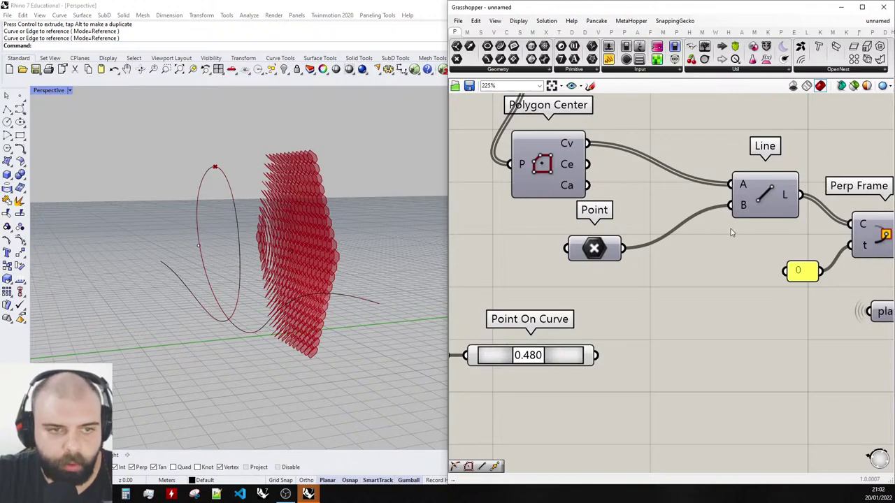
click(746, 203)
drag(596, 355, 730, 205)
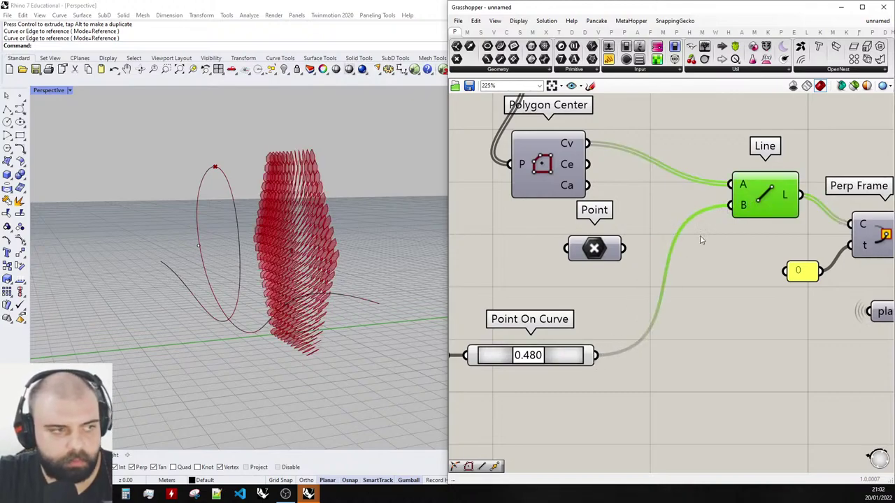
click(599, 243)
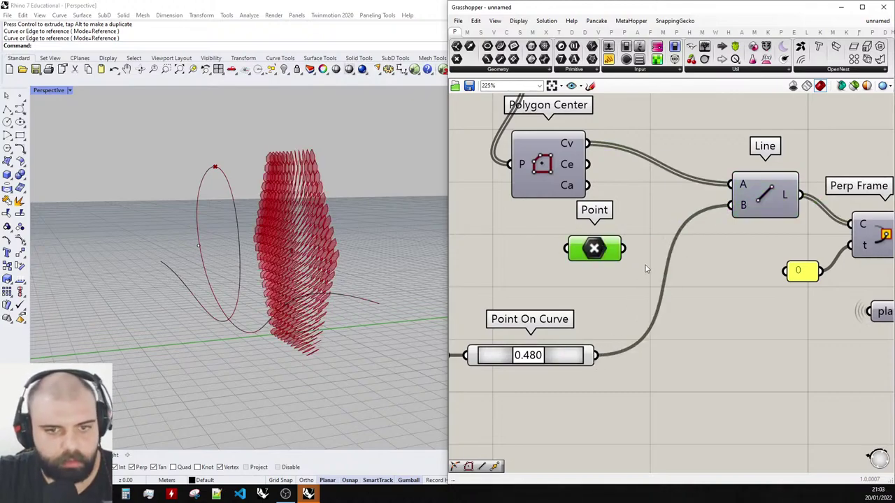
key(Delete)
Slide the Point On Curve value to 0.753 while viewing how the wall's cells rotate.
mouse_move(335, 221)
right_down()
mouse_move(307, 210)
mouse_move(328, 215)
right_up()
drag(532, 357, 549, 354)
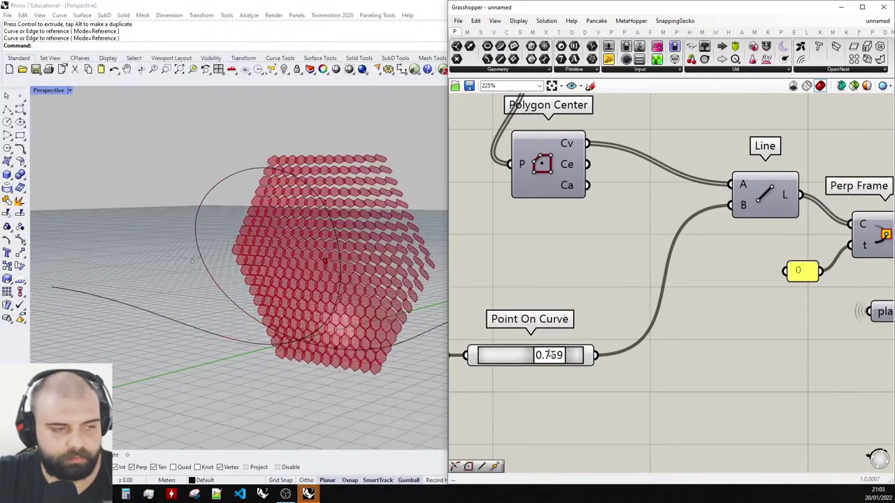
mouse_move(550, 355)
mouse_down()
mouse_move(534, 356)
mouse_move(545, 355)
mouse_up()
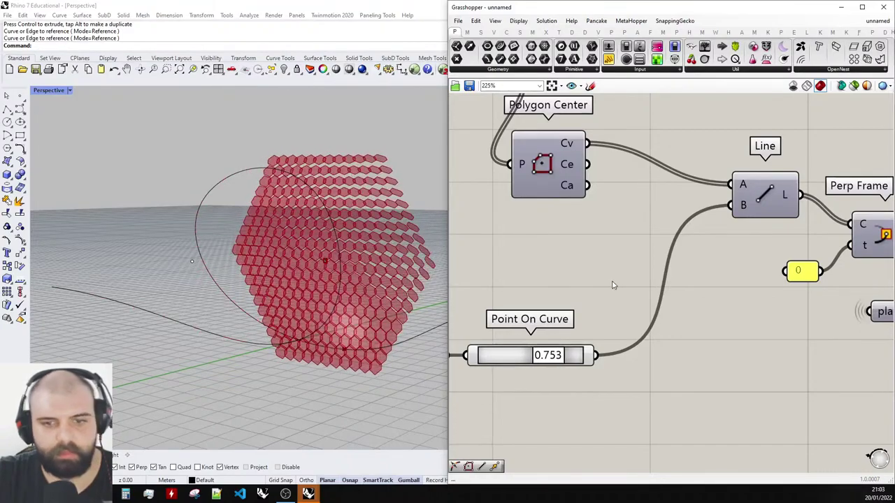
Spread out the end of the definition by moving Orient, Perp Frame and Align Planes farther from Line.
scroll(566, 279, down, 4)
scroll(527, 243, up, 2)
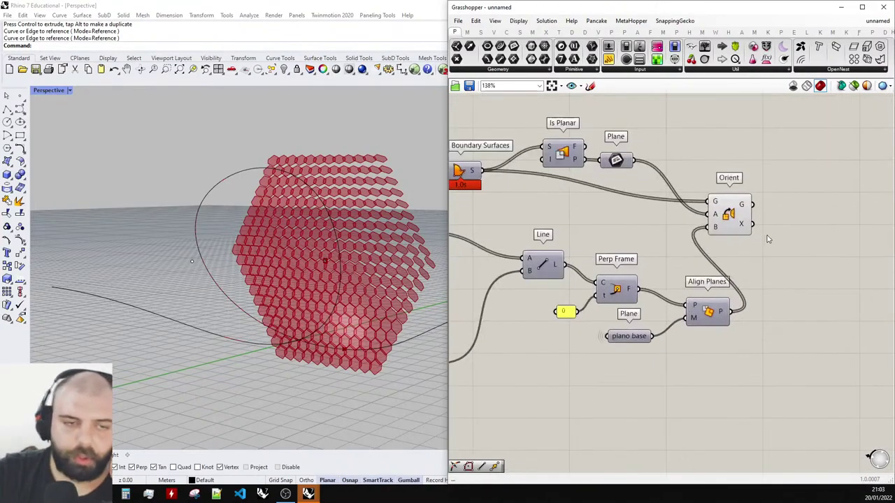
drag(732, 223, 860, 227)
drag(803, 386, 552, 293)
drag(625, 296, 682, 281)
click(742, 247)
scroll(745, 249, down, 3)
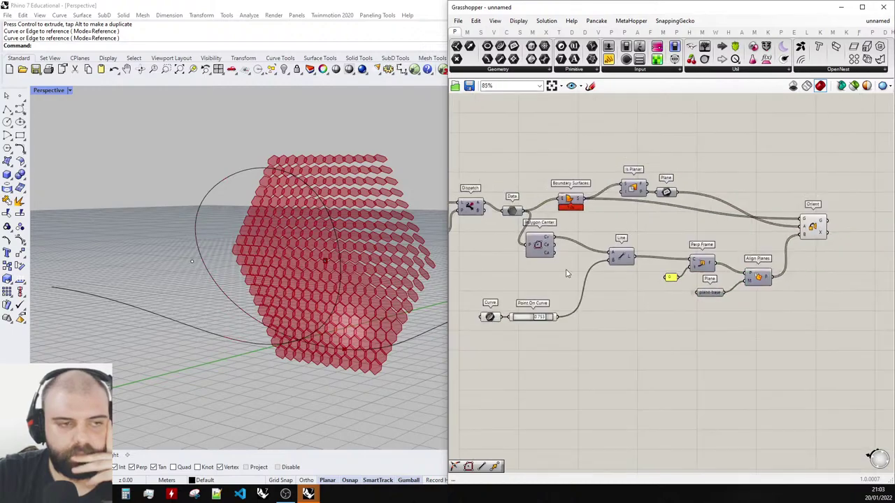
Move the Curve and Point On Curve components up under Polygon Center and disable their preview.
scroll(573, 280, up, 2)
drag(594, 360, 435, 306)
drag(471, 336, 501, 302)
middle_click(531, 278)
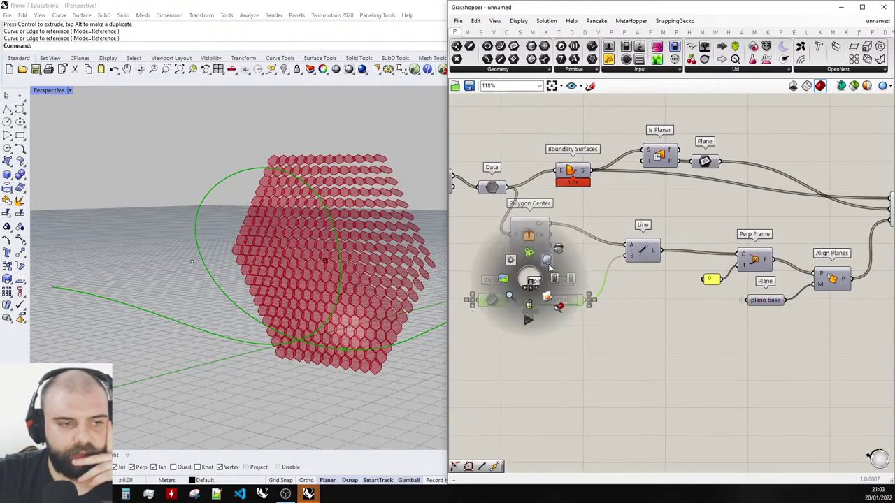
click(553, 255)
right_drag(349, 209, 278, 200)
Slide the point along the path curve to 0.014 and examine the cell rotation from the front.
scroll(589, 310, up, 3)
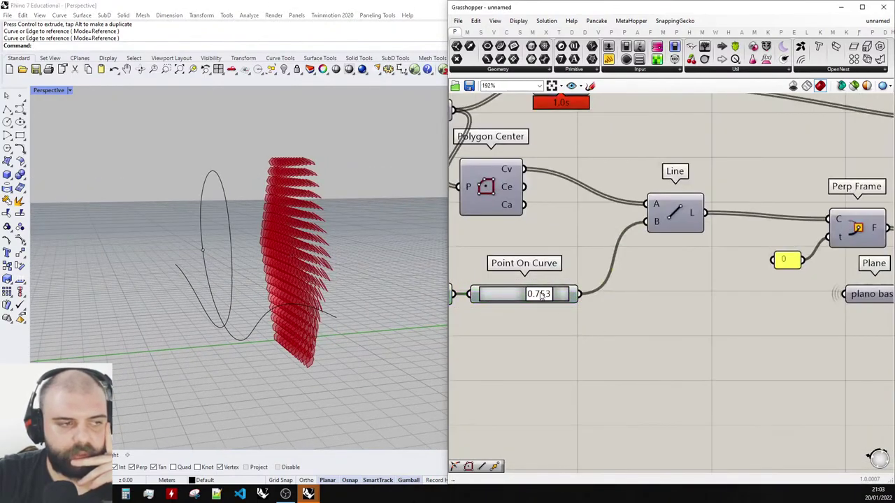
drag(546, 294, 482, 294)
right_drag(418, 271, 343, 274)
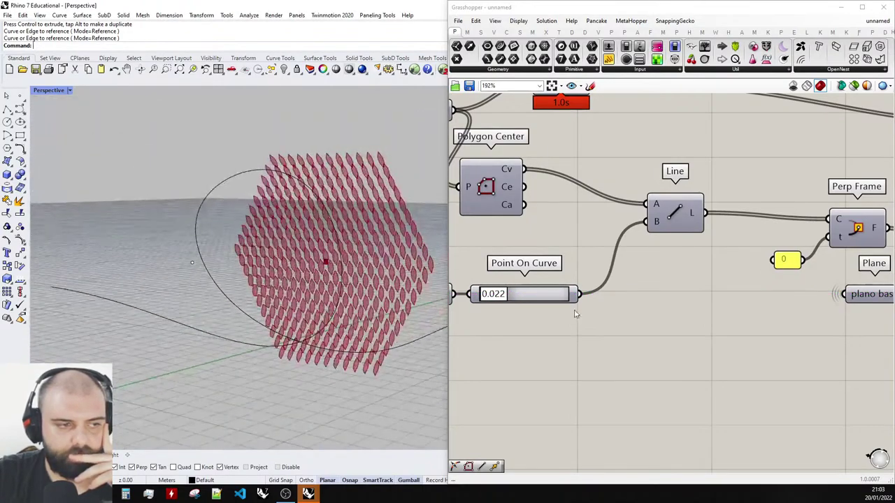
drag(482, 295, 523, 286)
Show the Line component's preview to examine the connecting lines, and hide it again.
scroll(665, 239, down, 1)
click(668, 224)
middle_click(668, 224)
click(685, 206)
click(698, 179)
click(666, 219)
middle_click(668, 218)
click(696, 192)
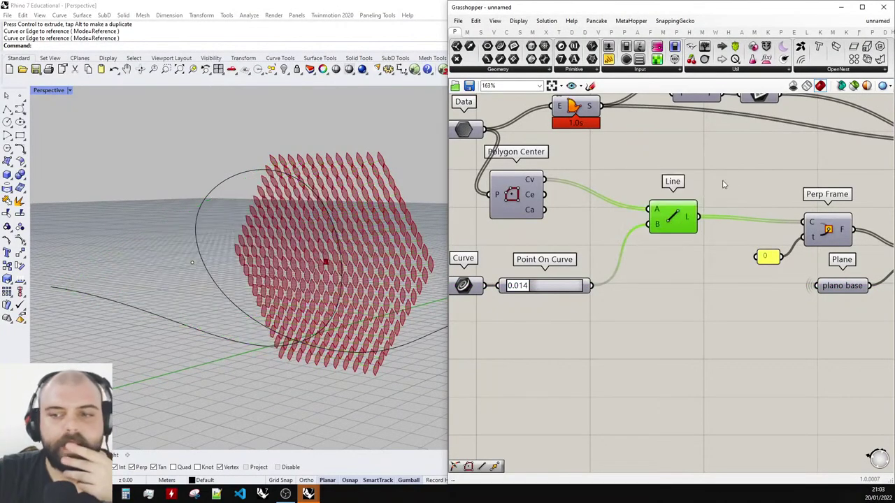
click(736, 177)
Move Perp Frame, Align Planes, plano base and Orient farther from Line to open up space on the canvas.
scroll(735, 178, down, 4)
drag(879, 299, 682, 194)
drag(708, 245, 784, 245)
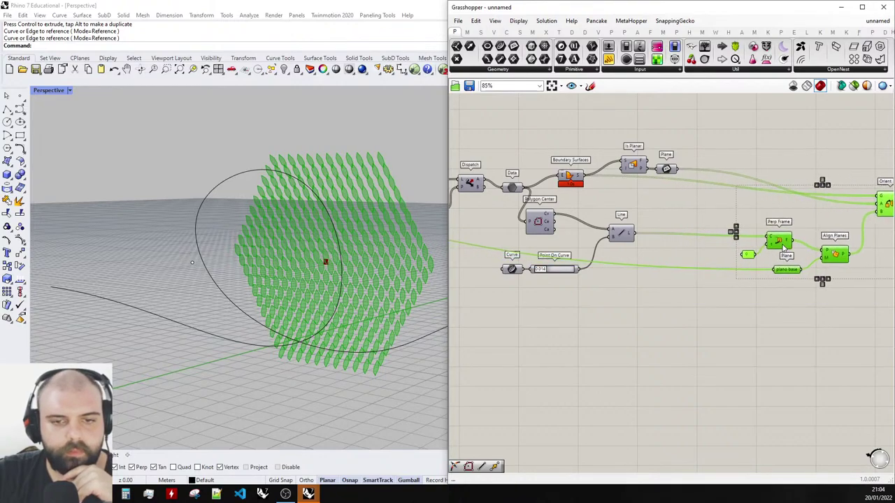
click(759, 223)
Move Is Planar and its Plane parameter farther from Boundary Surfaces, above Perp Frame.
scroll(676, 170, up, 3)
drag(575, 135, 700, 184)
drag(615, 161, 789, 147)
click(723, 200)
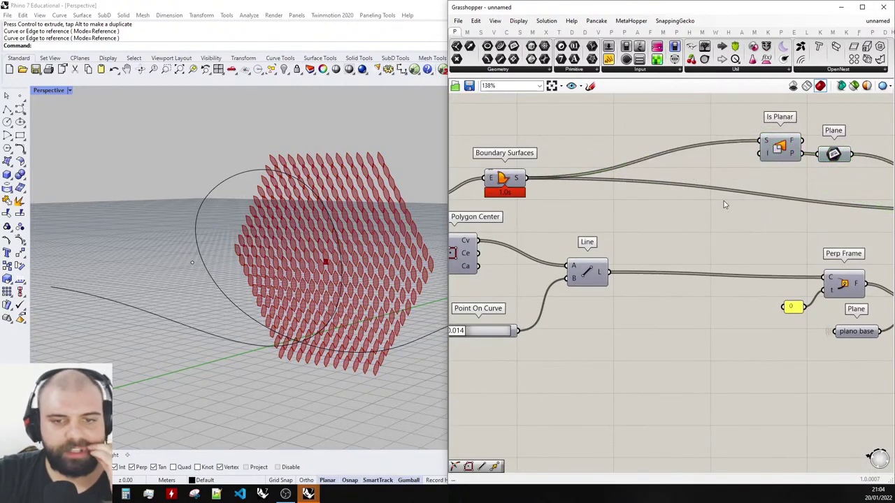
scroll(772, 199, down, 3)
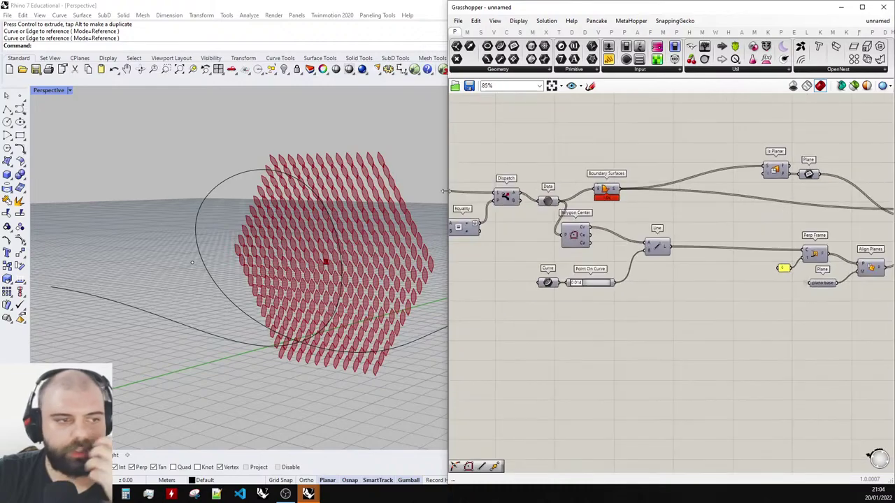
Slide the point along the path curve to 0.277 and examine how the hexagon cells rotate towards it.
scroll(567, 284, up, 4)
drag(573, 282, 599, 276)
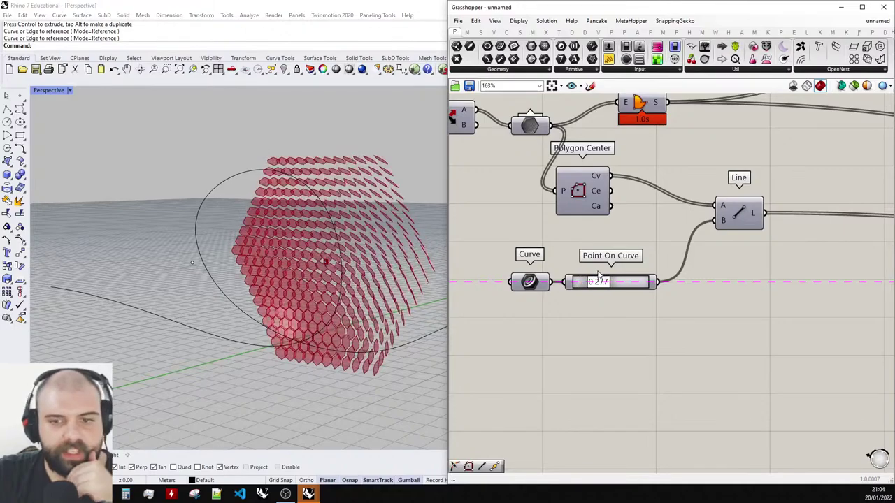
right_drag(335, 203, 391, 203)
scroll(400, 204, up, 4)
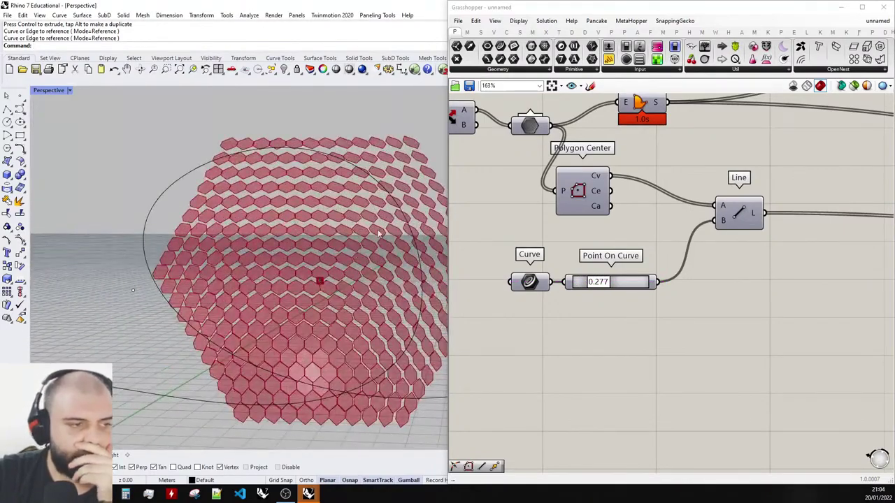
mouse_move(392, 221)
right_down()
mouse_move(369, 217)
mouse_move(386, 214)
right_up()
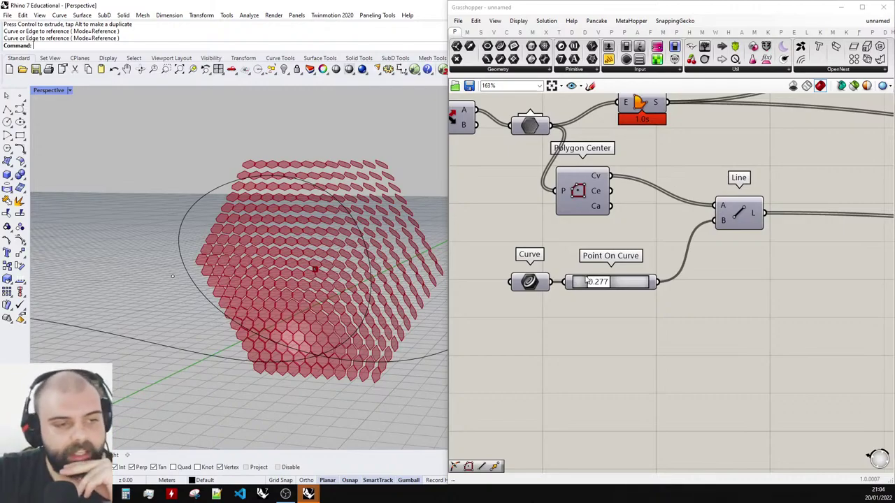
Slide the point along the path curve to 0.286 and examine the cell rotation across the wall.
drag(592, 291, 595, 291)
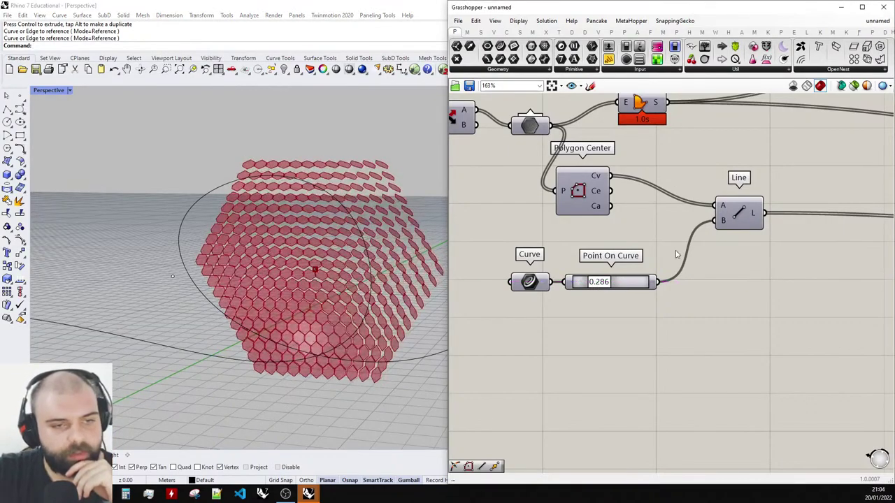
right_drag(324, 244, 316, 306)
scroll(316, 306, up, 7)
scroll(347, 274, down, 5)
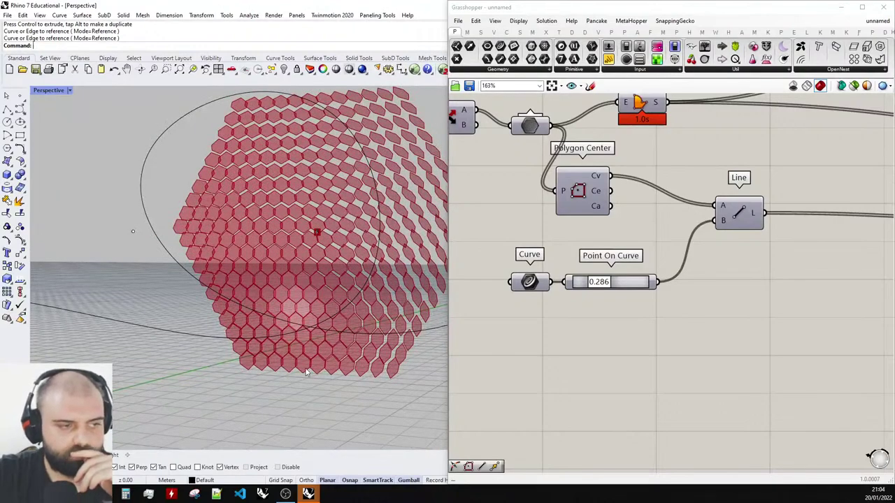
scroll(240, 196, down, 2)
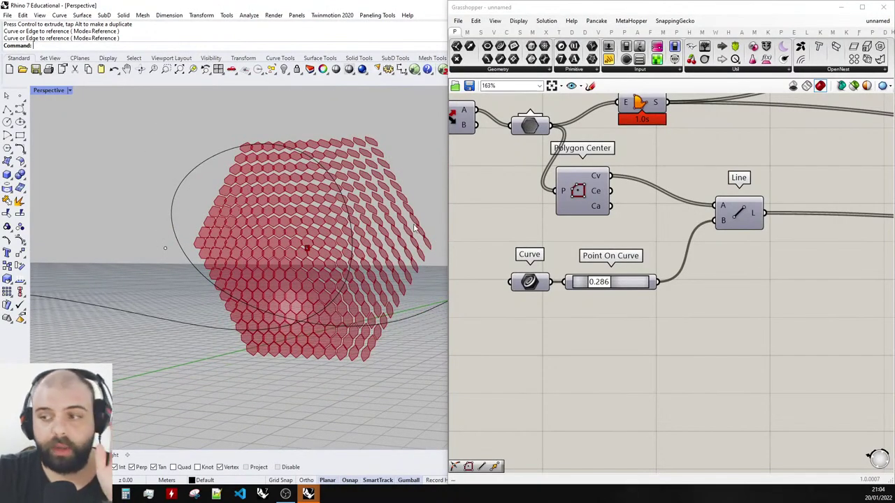
Turn on the preview of Point On Curve and examine the point's position relative to the hexagon wall.
scroll(767, 242, down, 4)
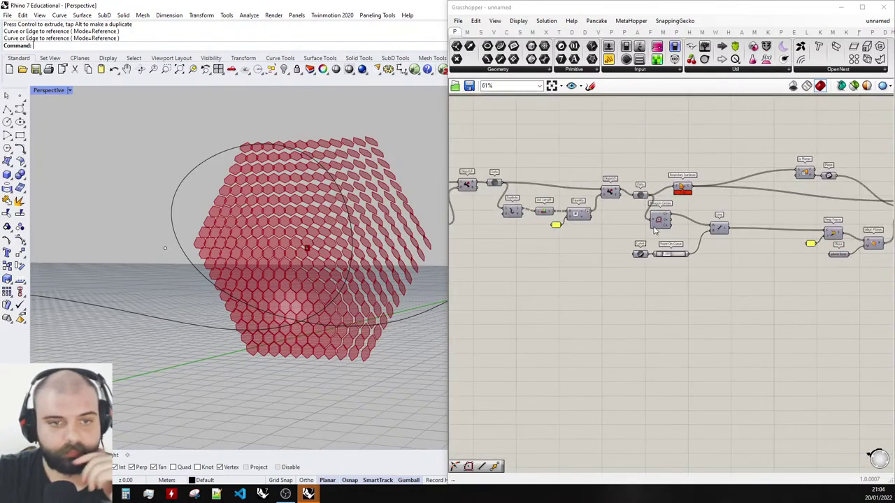
scroll(699, 238, up, 3)
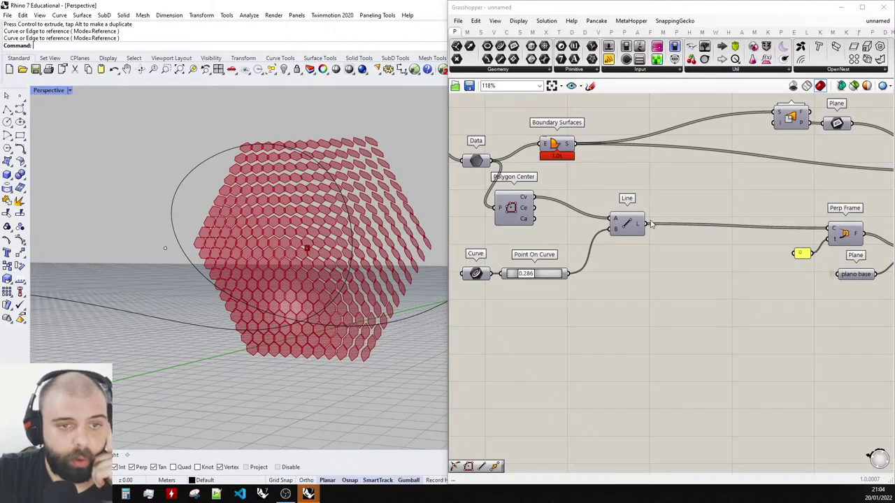
scroll(704, 188, down, 3)
right_drag(355, 224, 318, 276)
click(550, 251)
middle_click(550, 251)
click(535, 241)
scroll(273, 308, up, 6)
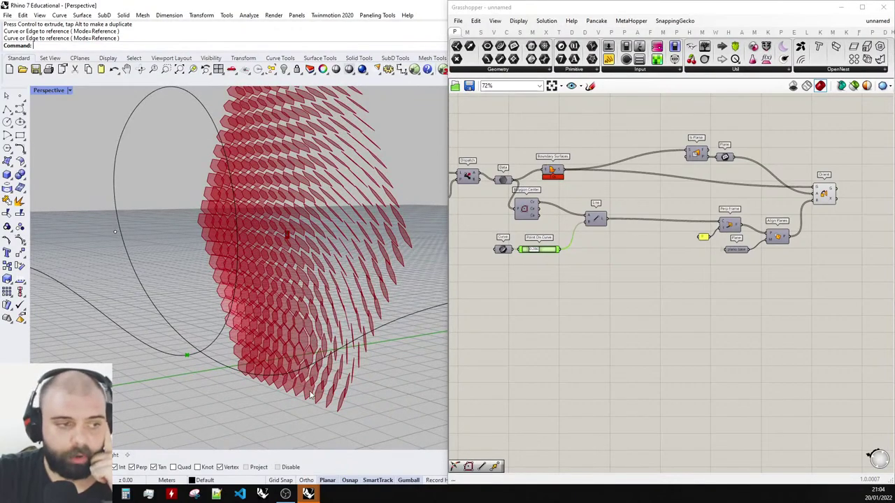
scroll(154, 291, down, 3)
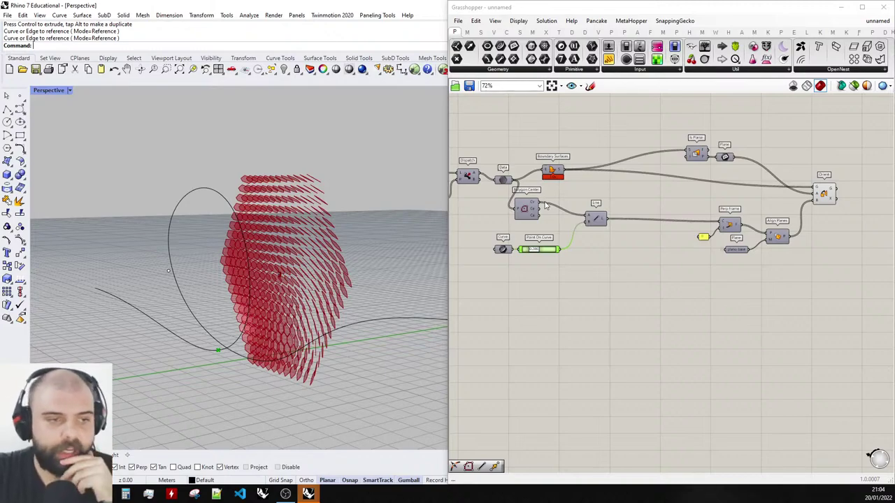
Turn on the Line component's preview and examine the lines running from the cell centres to the curve point.
scroll(546, 205, up, 3)
click(634, 233)
middle_click(634, 233)
click(664, 213)
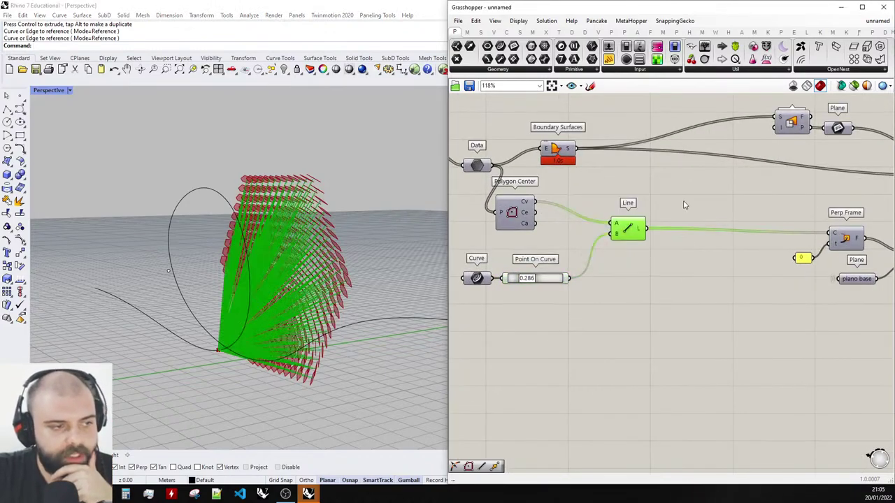
click(606, 303)
right_drag(377, 318, 305, 320)
scroll(303, 321, down, 2)
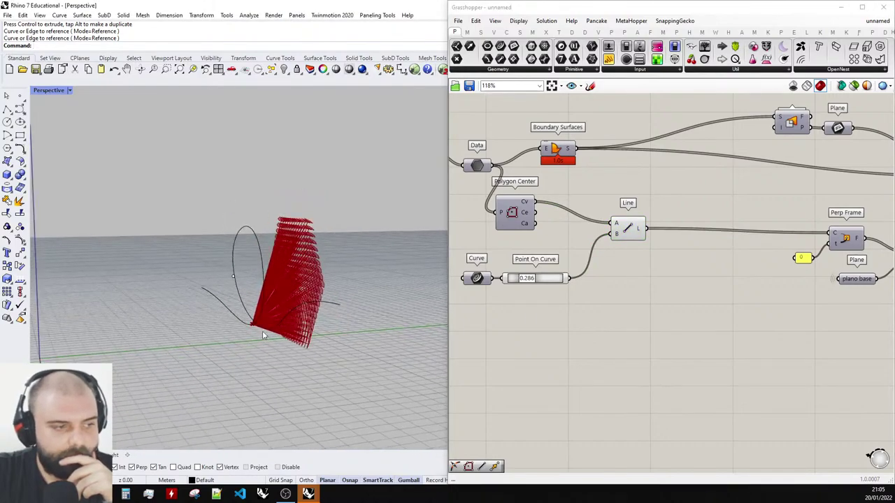
scroll(272, 335, up, 6)
scroll(310, 313, down, 3)
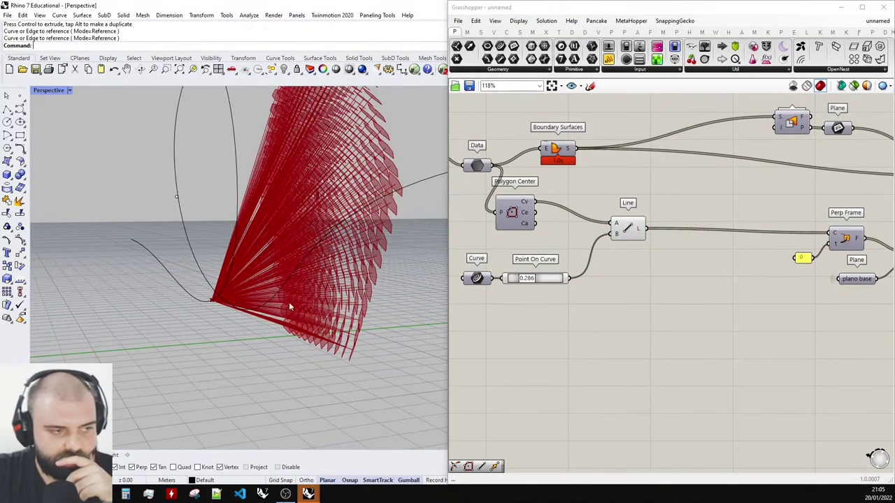
scroll(328, 318, down, 4)
scroll(336, 186, up, 4)
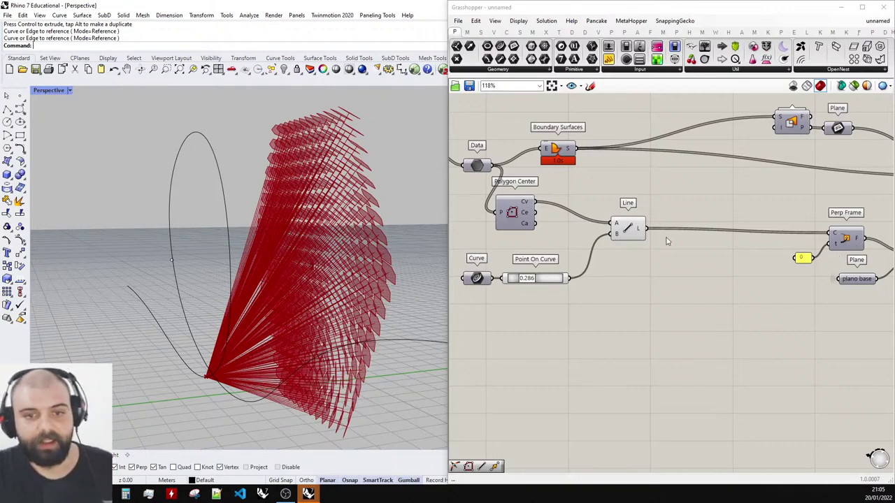
Add a curve Length component below the Line output and feed it the connecting lines.
double_click(705, 267)
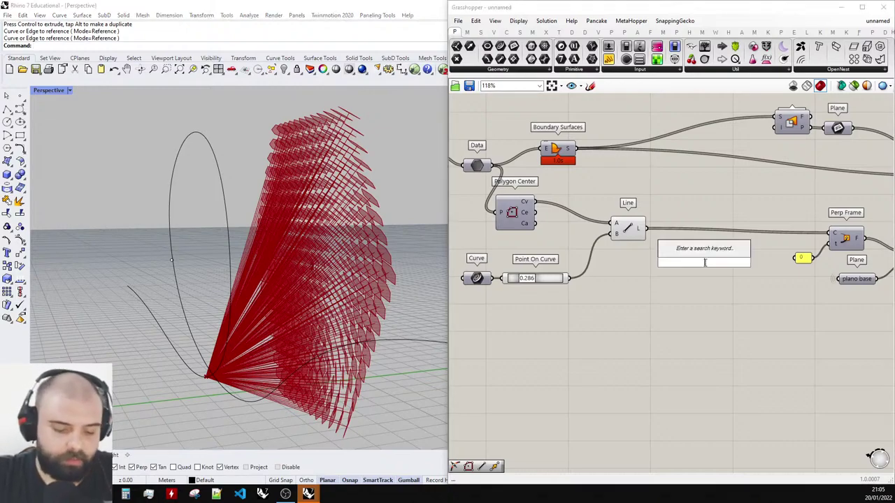
text(leng)
click(688, 191)
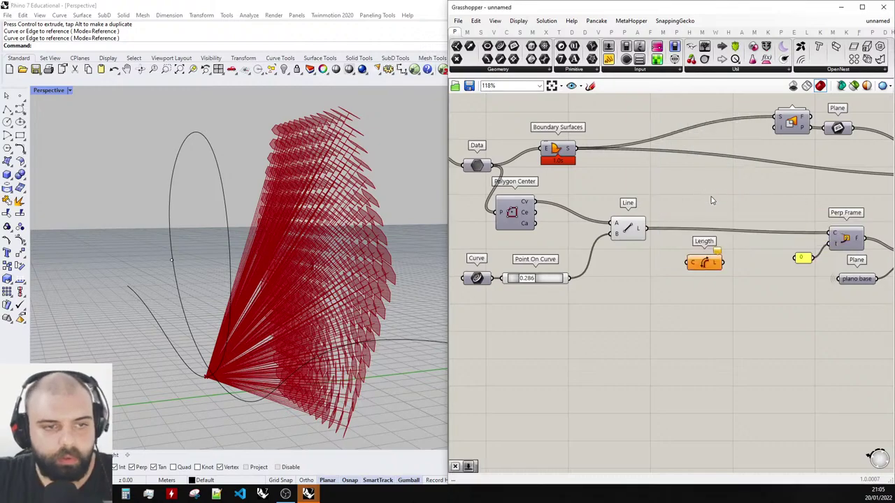
scroll(711, 203, up, 3)
click(561, 232)
mouse_move(572, 231)
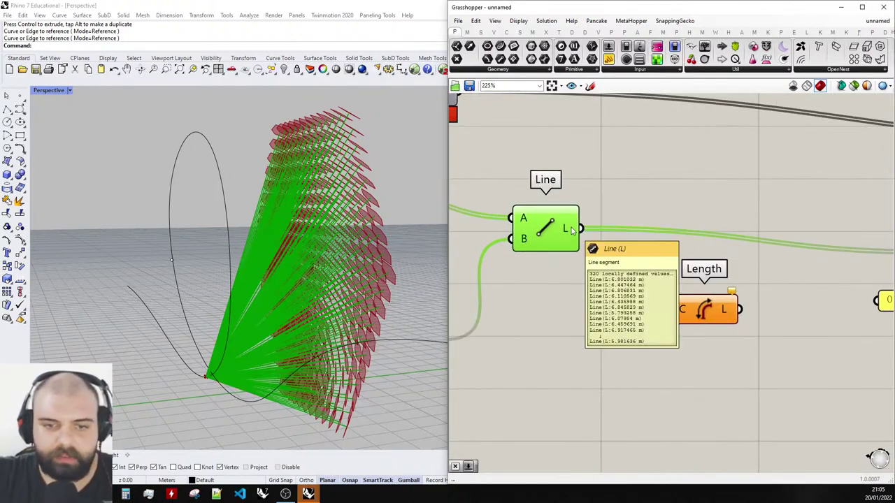
drag(581, 230, 679, 309)
drag(703, 310, 666, 298)
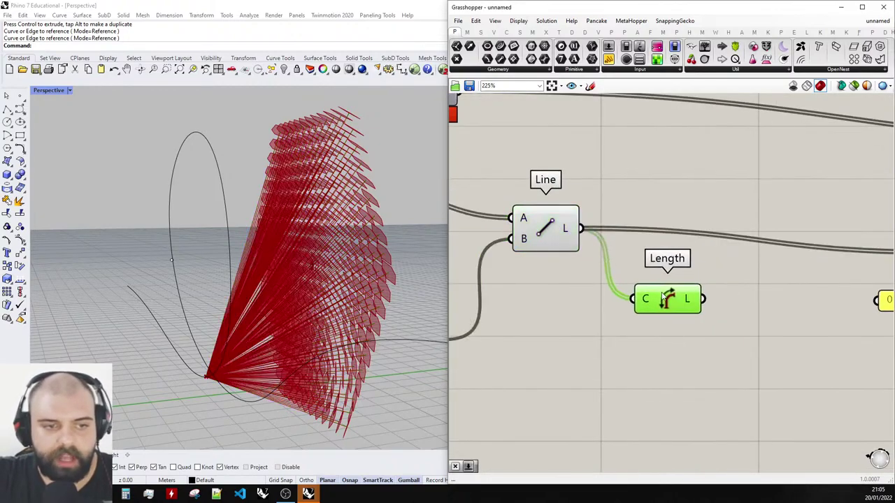
Add a panel fed by the Length output and read the lengths of the connecting lines.
right_drag(769, 250, 718, 256)
scroll(717, 256, down, 1)
drag(609, 60, 753, 183)
drag(659, 297, 693, 210)
drag(671, 270, 712, 195)
scroll(713, 197, down, 3)
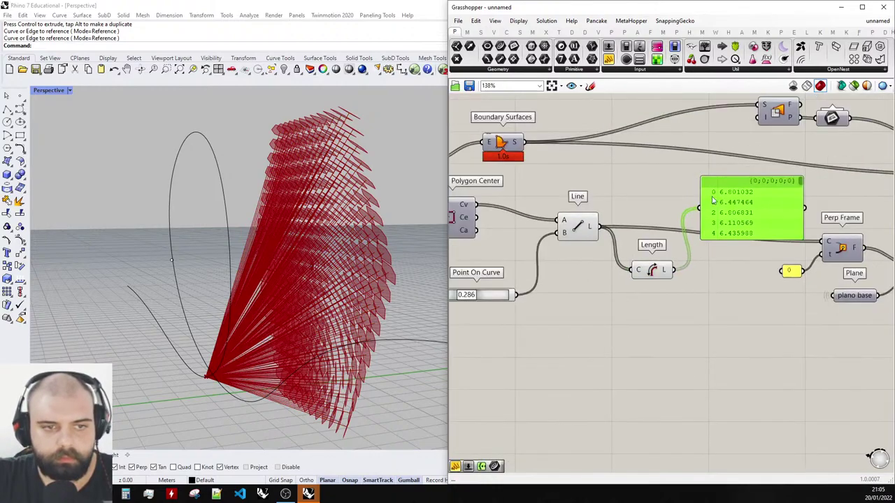
scroll(717, 199, up, 5)
scroll(705, 218, down, 1)
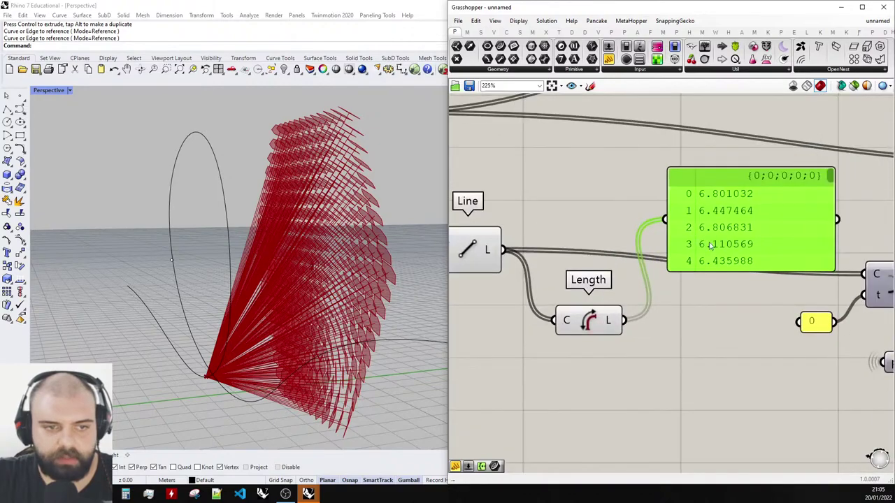
Look through the full list of line lengths in the panel down to its last entries.
drag(830, 176, 821, 274)
scroll(766, 232, down, 4)
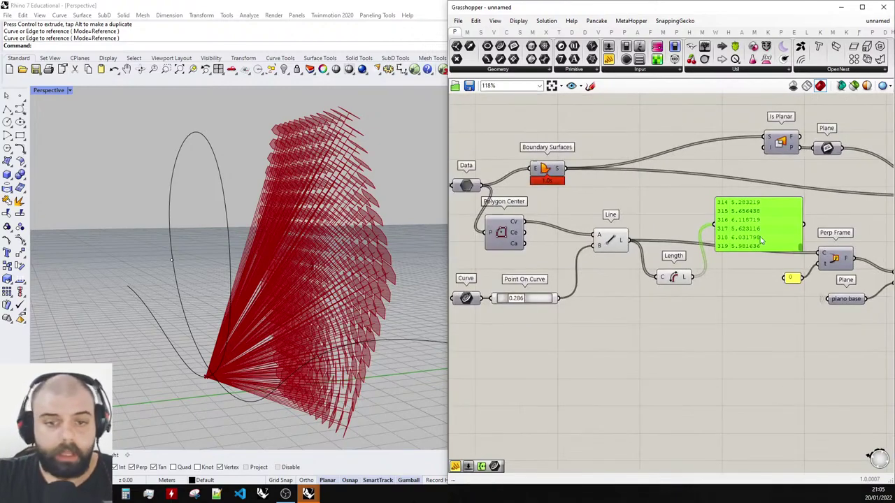
scroll(726, 249, up, 3)
right_drag(662, 263, 589, 265)
drag(713, 239, 717, 377)
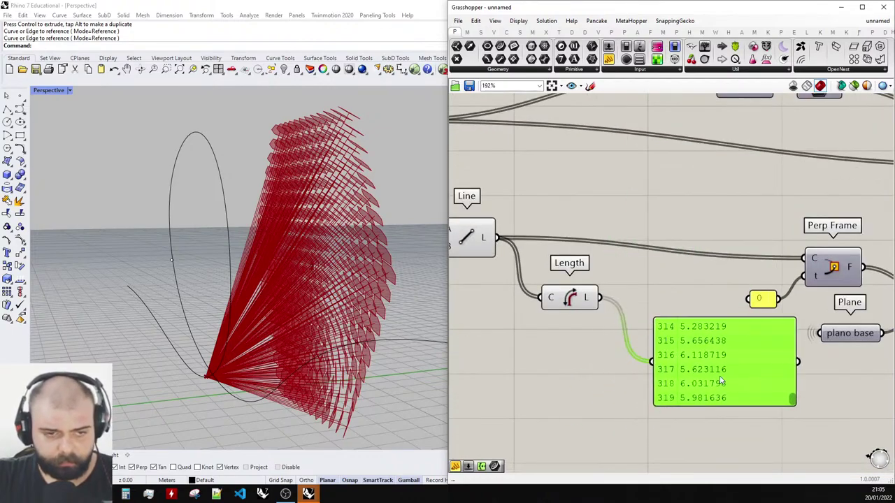
scroll(680, 310, down, 2)
scroll(613, 320, up, 3)
Move the Length component lower beneath the Line output and delete the panel listing its values.
drag(600, 293, 572, 370)
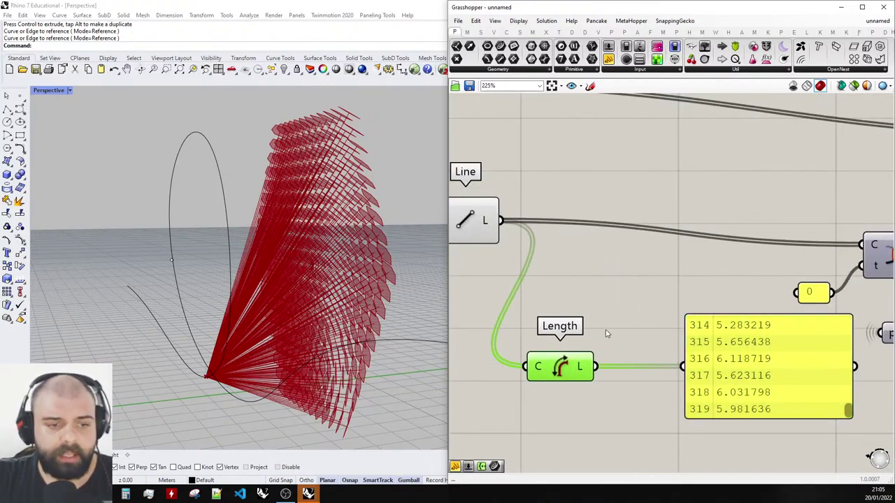
scroll(606, 334, down, 1)
drag(696, 359, 640, 359)
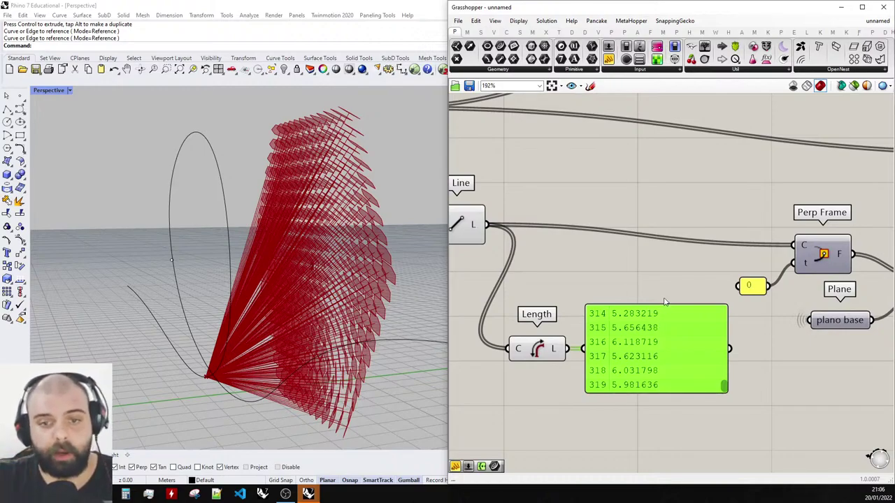
key(Delete)
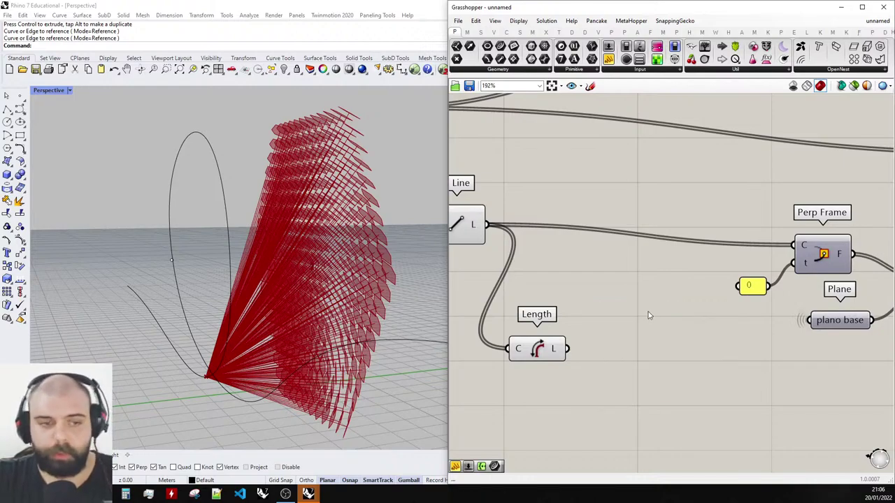
Add a Smaller Than component beside Length and raise the Length component to line up with it.
double_click(647, 312)
text(smaller than)
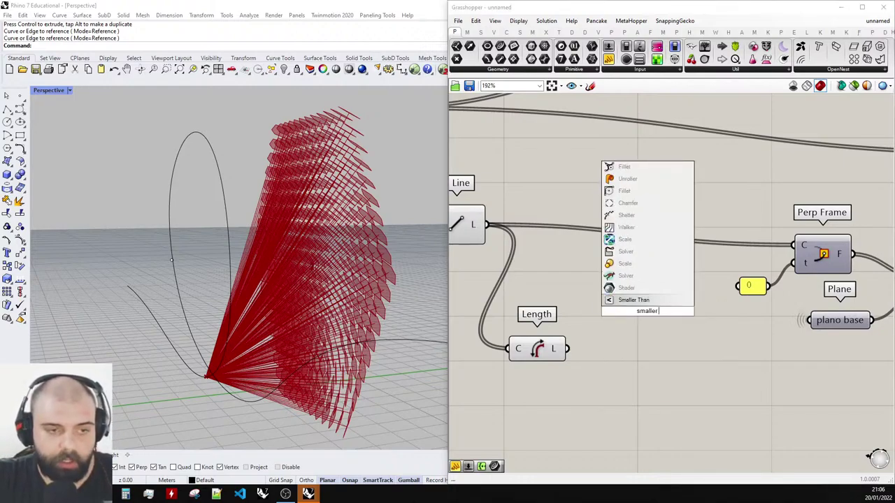
key(Return)
scroll(629, 326, up, 1)
right_drag(532, 342, 581, 337)
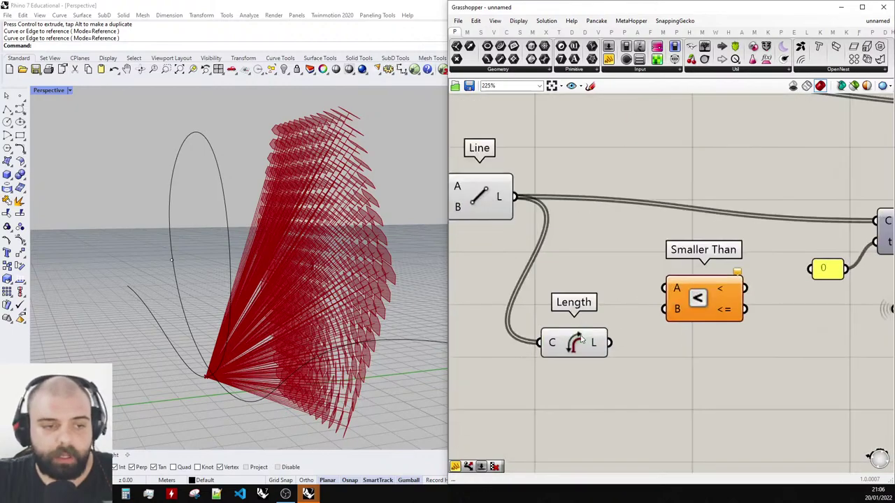
drag(581, 337, 602, 286)
Examine the existing Equality component feeding Dispatch and the related comparison operators, such as Similarity, Larger Than and Smaller Than.
scroll(798, 304, down, 5)
scroll(803, 300, down, 4)
scroll(620, 253, up, 10)
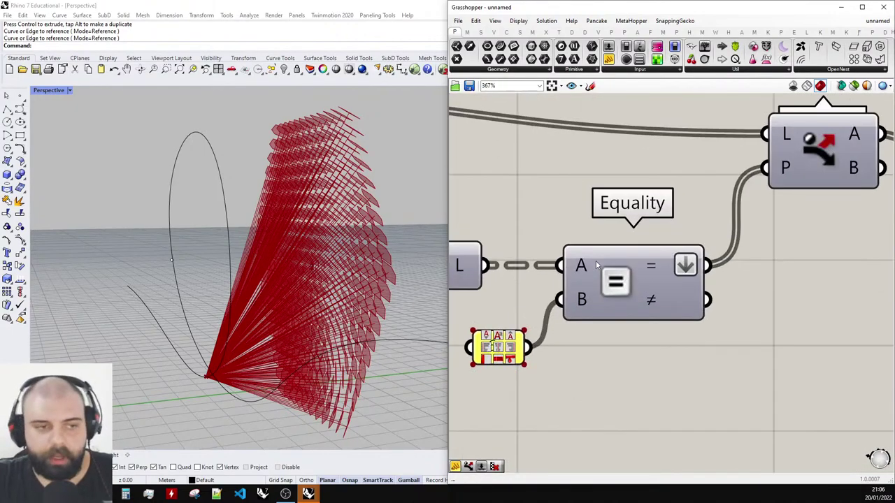
scroll(595, 261, down, 1)
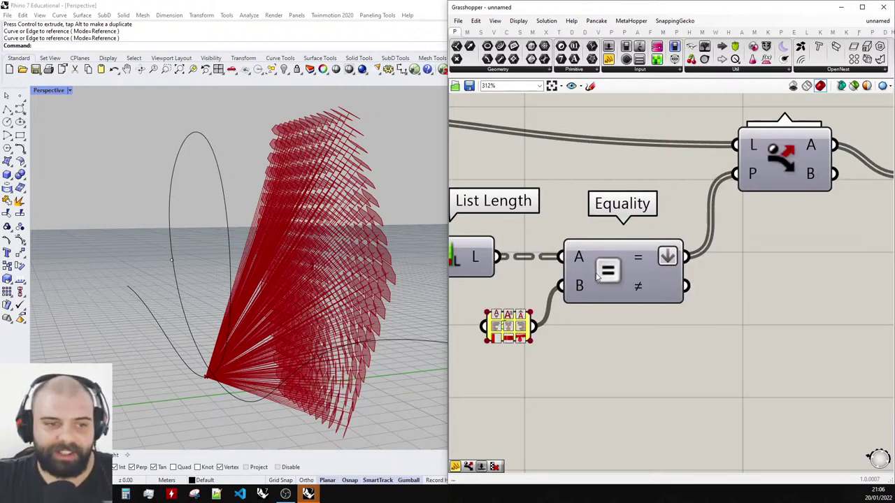
ctrl+alt+click(613, 274)
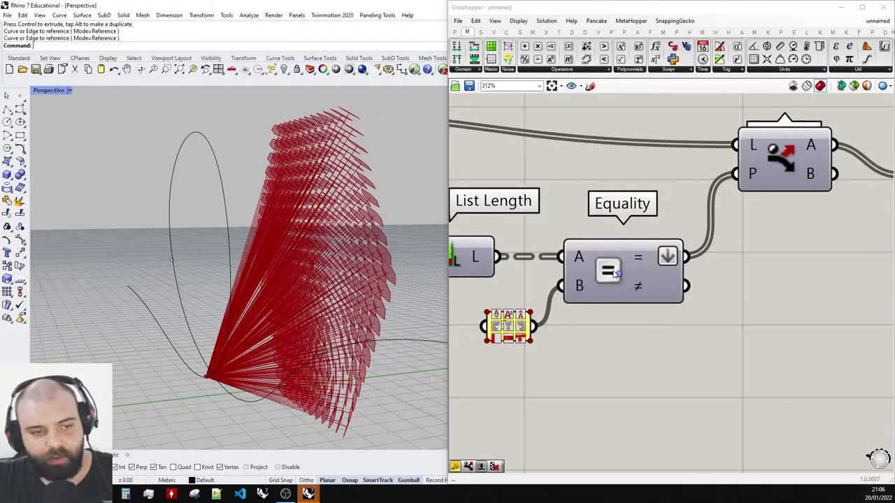
ctrl+alt+click(614, 274)
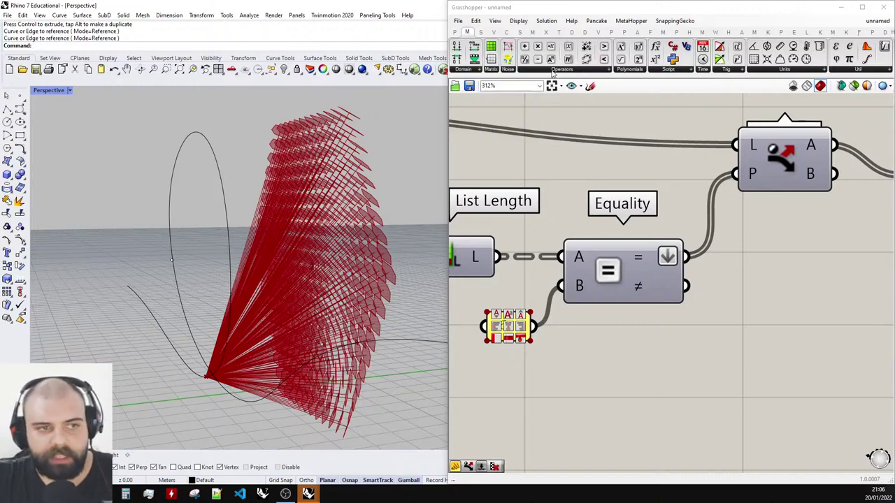
click(561, 70)
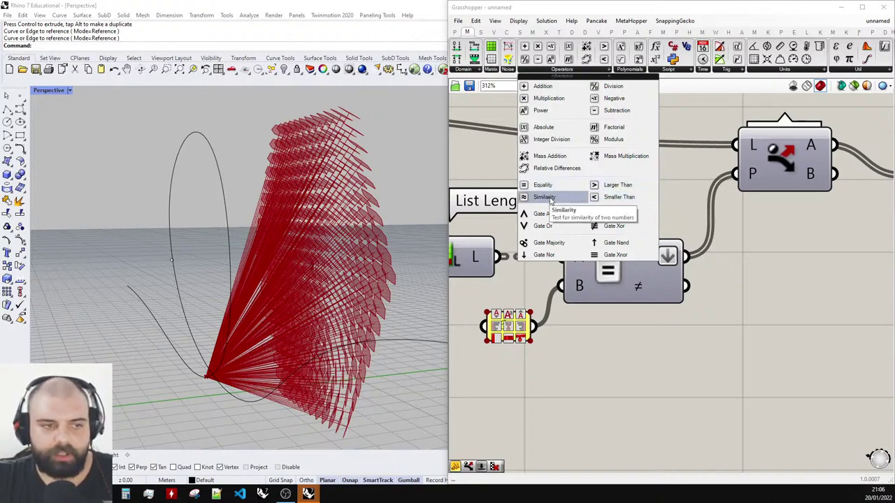
click(586, 316)
scroll(529, 258, down, 3)
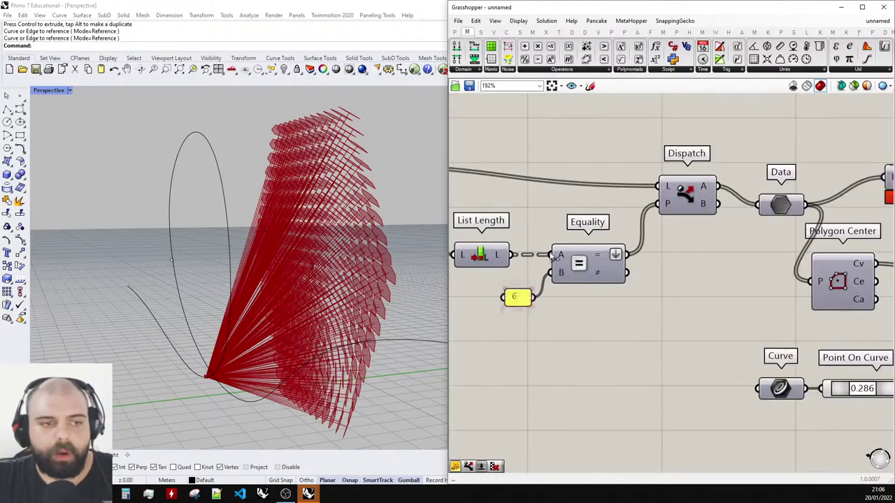
scroll(550, 256, up, 2)
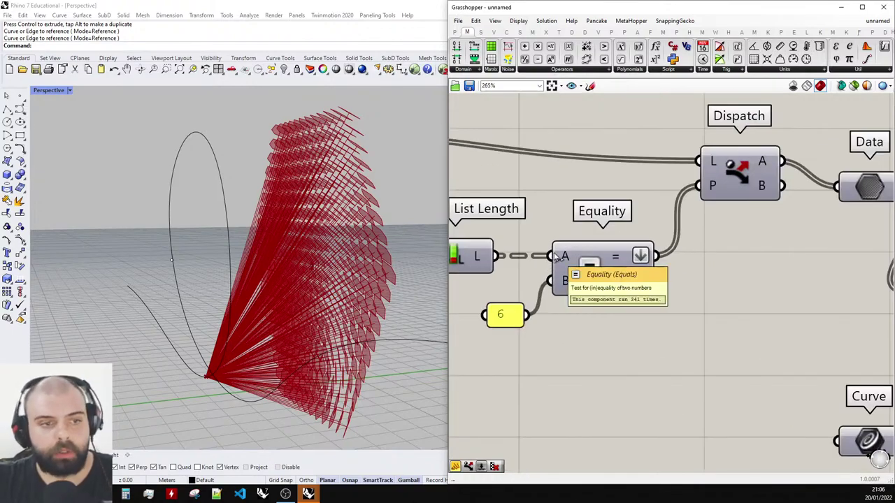
scroll(557, 257, down, 3)
scroll(690, 309, up, 3)
Shift Smaller Than slightly away from Length and connect the Length output to its A input.
click(689, 309)
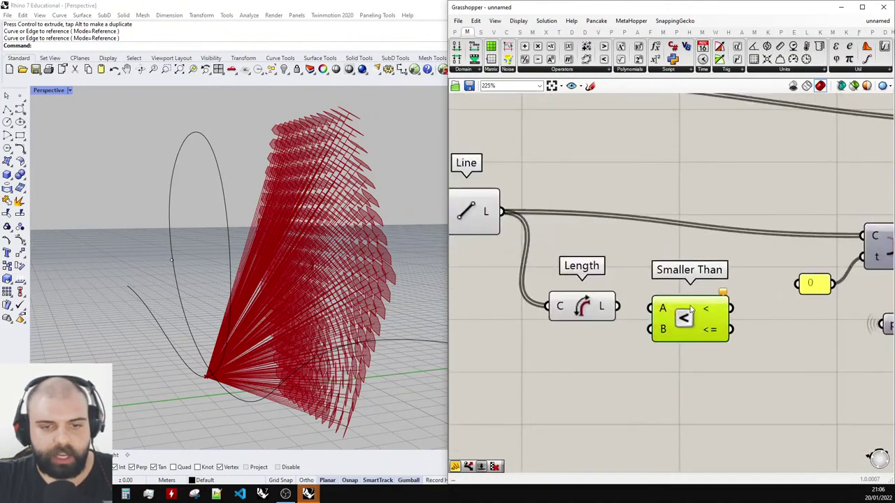
drag(689, 309, 706, 310)
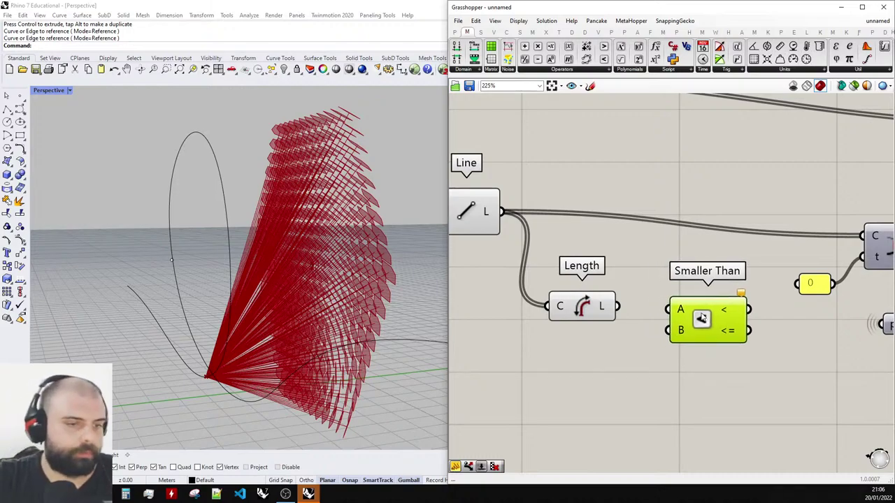
click(675, 230)
drag(617, 306, 667, 308)
Add a 0 to 7.00 number slider with two decimals below Length and connect it to the B input of Smaller Than.
double_click(587, 358)
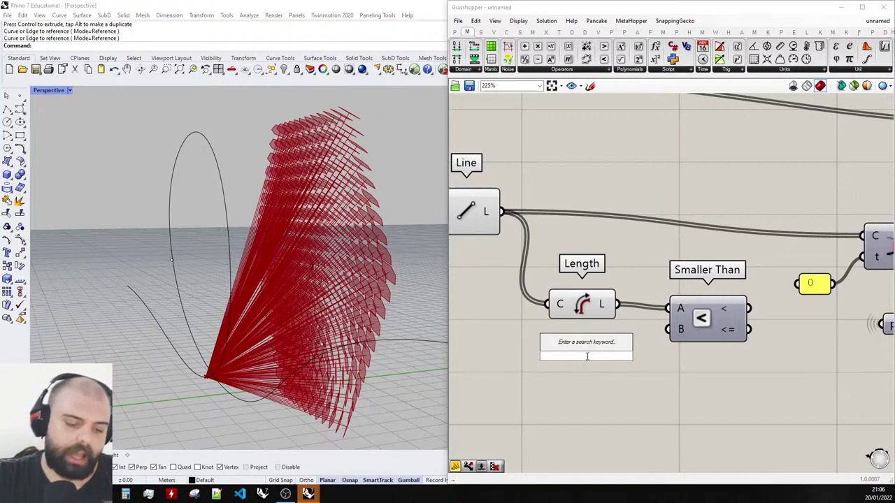
text(0<7.00)
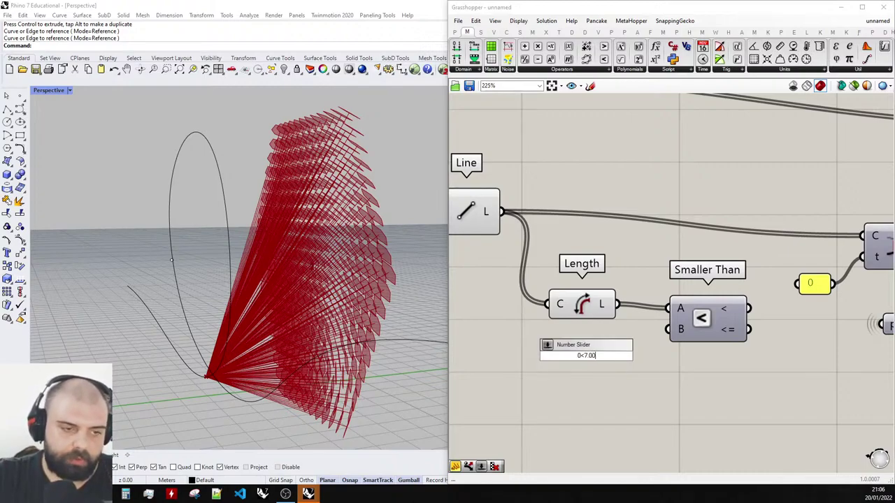
key(Return)
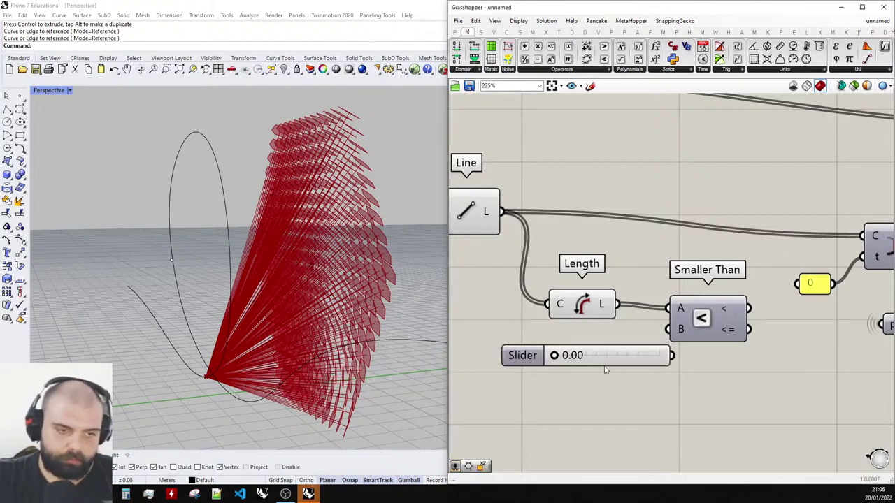
drag(605, 360, 570, 361)
click(647, 328)
drag(636, 355, 667, 329)
scroll(594, 326, down, 4)
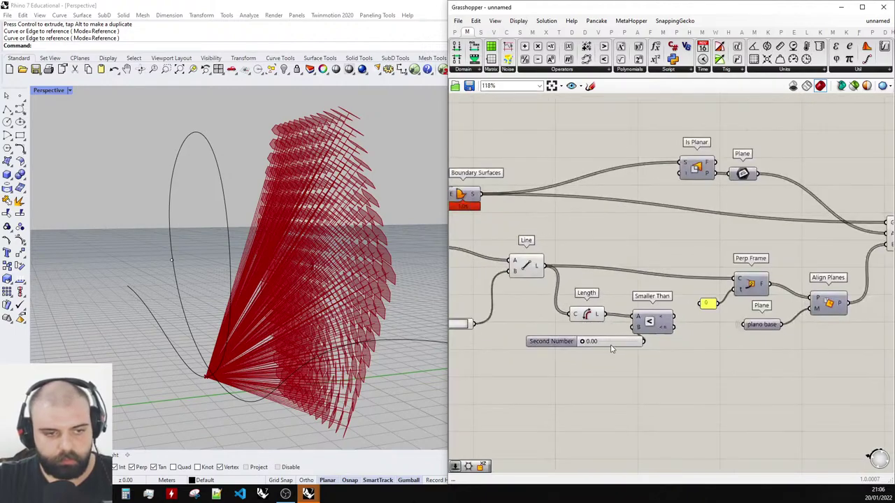
scroll(611, 349, up, 1)
drag(610, 344, 577, 341)
Add two side-by-side panels, one showing the Length values and one showing the Smaller Than (<) results.
click(455, 32)
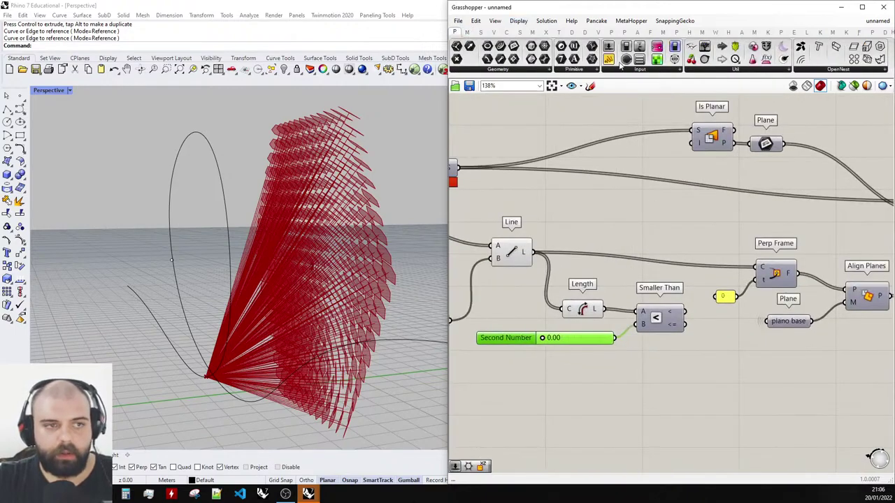
click(686, 207)
drag(685, 312, 682, 224)
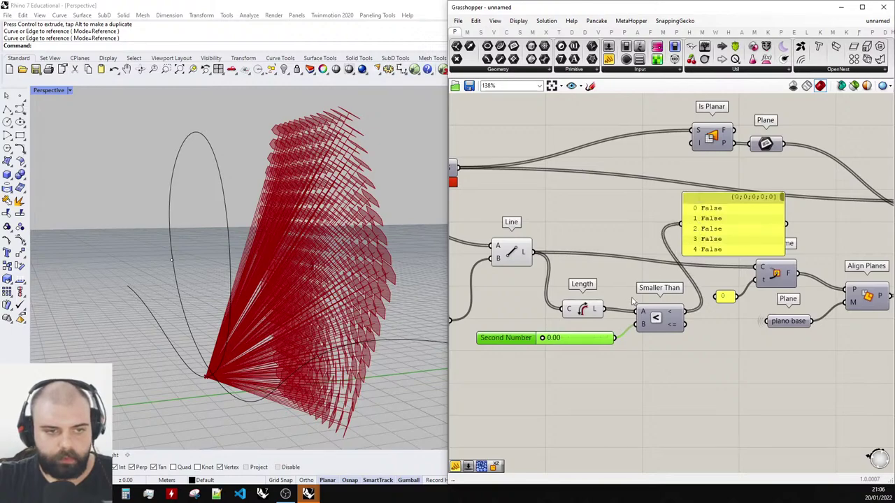
drag(620, 292, 734, 220)
drag(683, 312, 692, 220)
scroll(643, 222, up, 3)
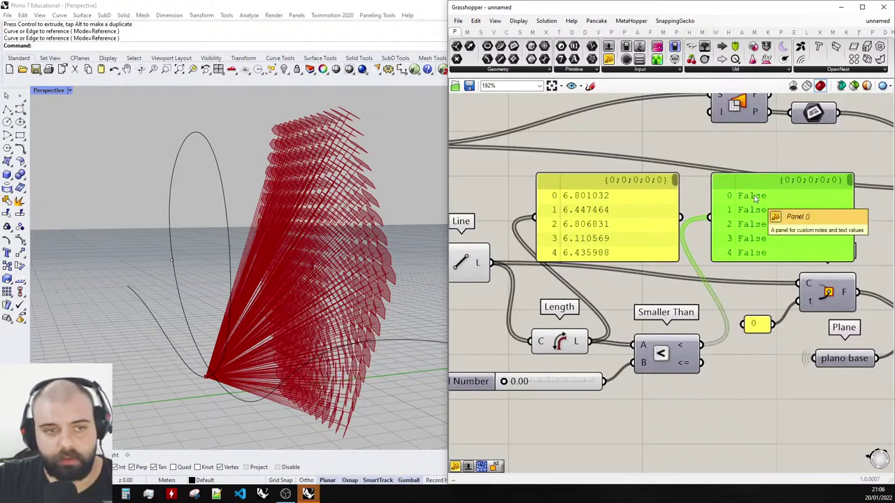
Try 7.00 on the slider feeding Smaller Than and set it to 6.52.
scroll(531, 383, up, 1)
drag(494, 382, 601, 383)
scroll(603, 177, up, 1)
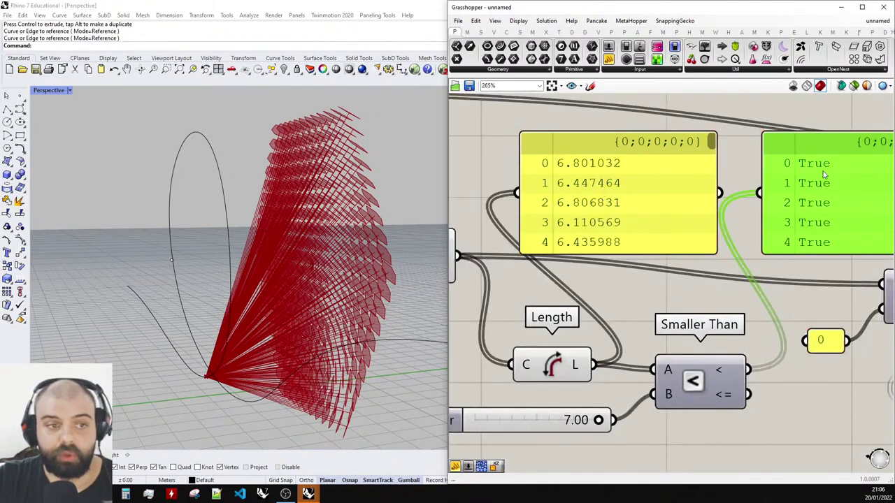
drag(598, 429, 591, 422)
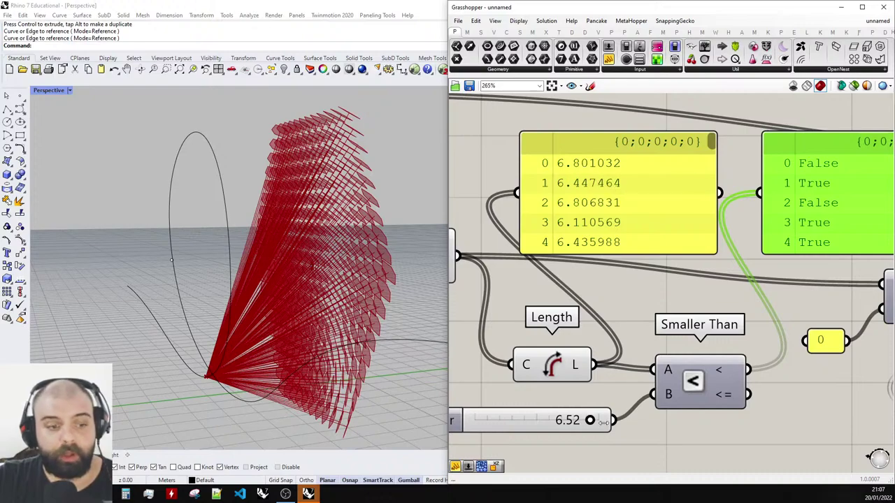
Compare the listed lengths with their true/false results and delete both panels.
scroll(578, 415, up, 3)
scroll(578, 412, down, 3)
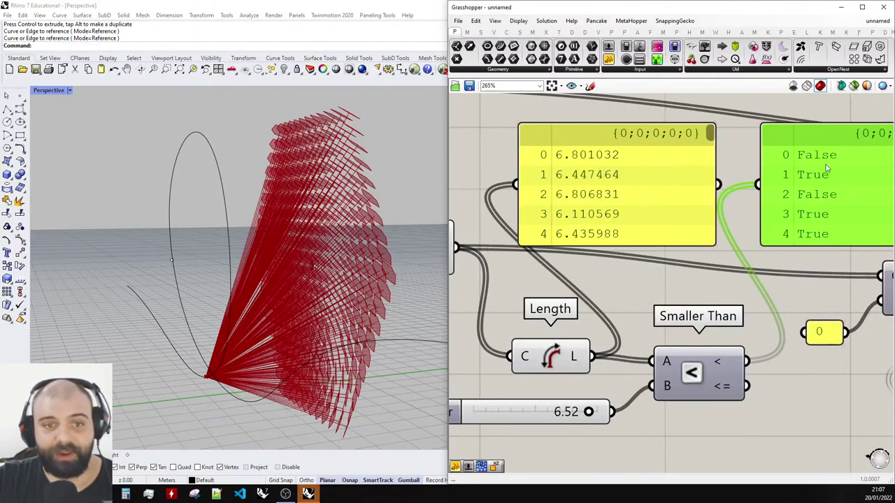
scroll(590, 150, up, 4)
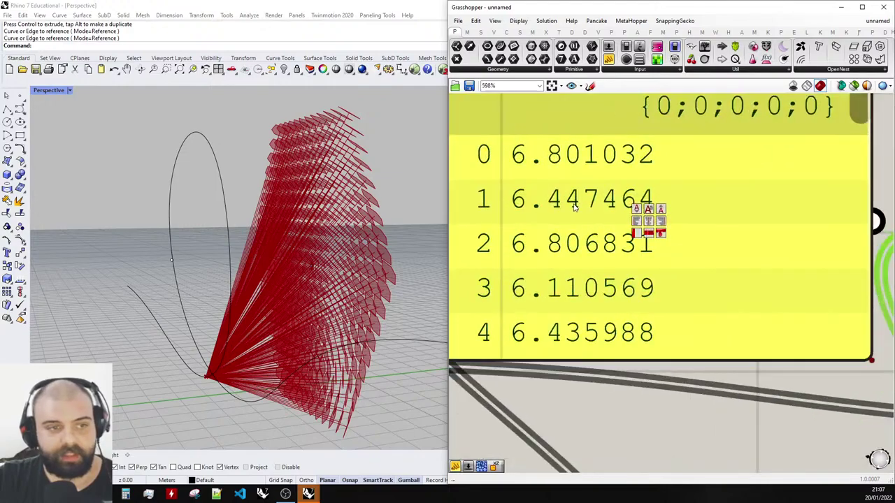
scroll(565, 159, down, 5)
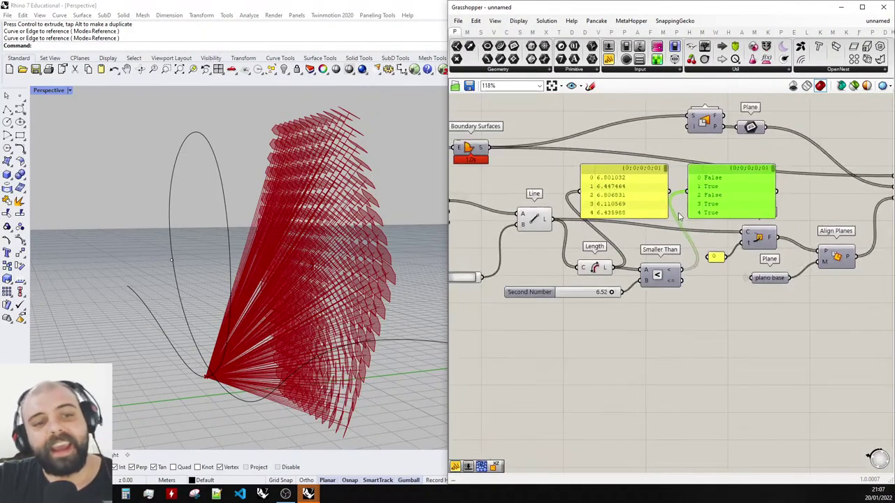
scroll(678, 213, up, 3)
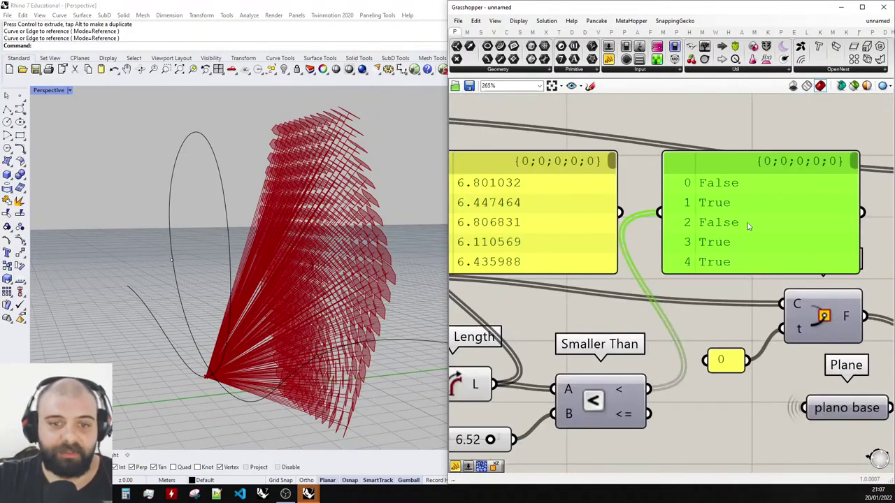
key(Delete)
scroll(679, 213, down, 4)
Add a Dispatch component with Boundary Surfaces as its list input and the Smaller Than (<) result as its pattern.
double_click(680, 215)
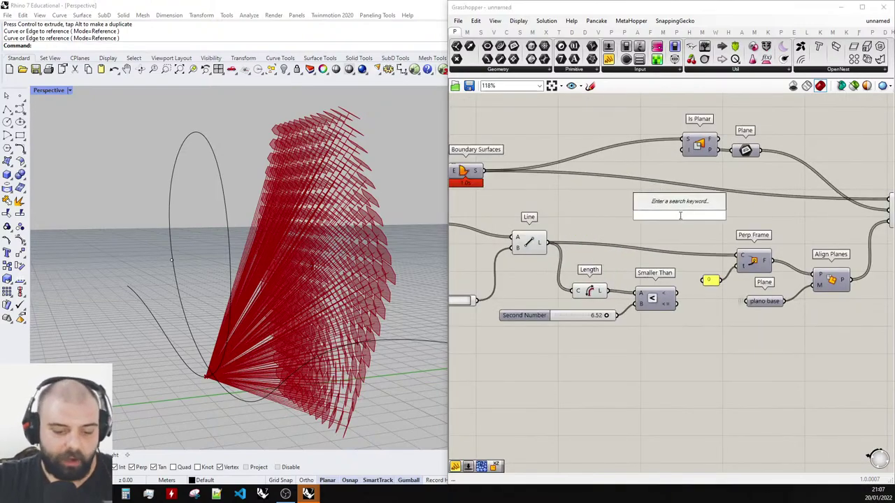
text(dispatch)
click(677, 172)
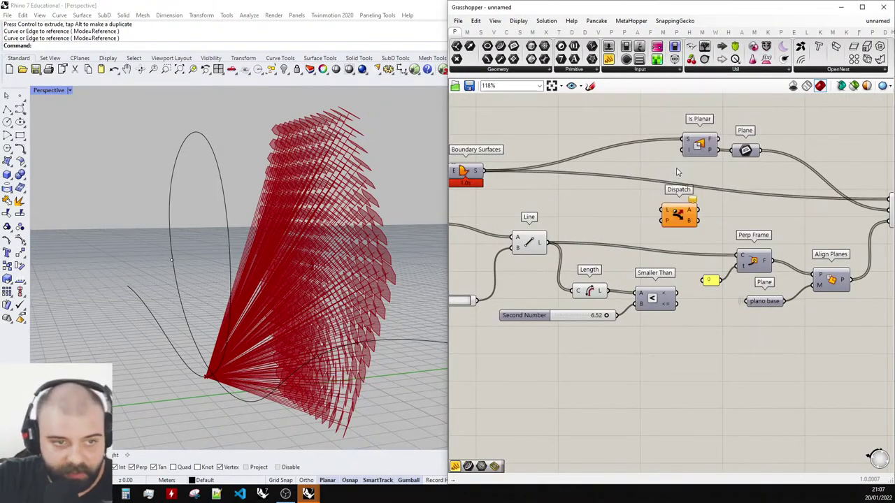
click(678, 219)
scroll(678, 219, down, 2)
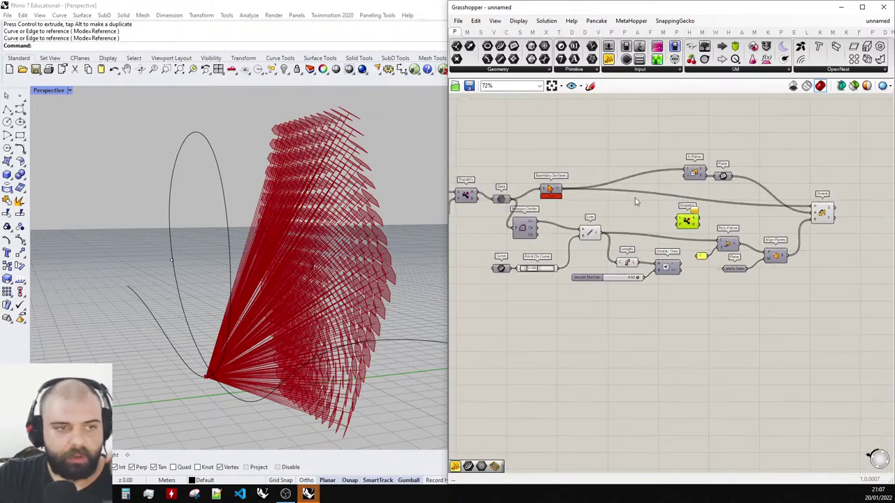
scroll(622, 199, up, 2)
drag(529, 182, 718, 230)
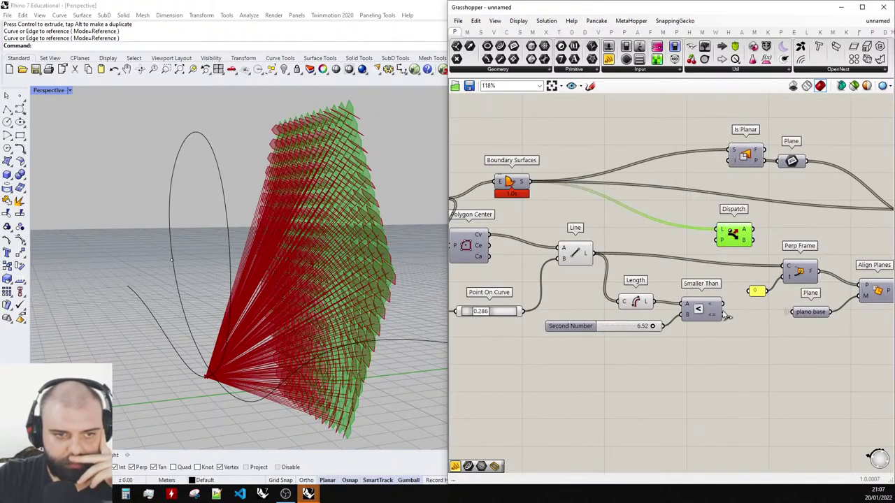
drag(723, 304, 739, 216)
Add a Data parameter connected to the Dispatch A output and inspect the selected hexagonal surfaces in the Perspective viewport.
scroll(683, 247, down, 2)
scroll(753, 236, up, 4)
double_click(763, 228)
text(d)
key(Return)
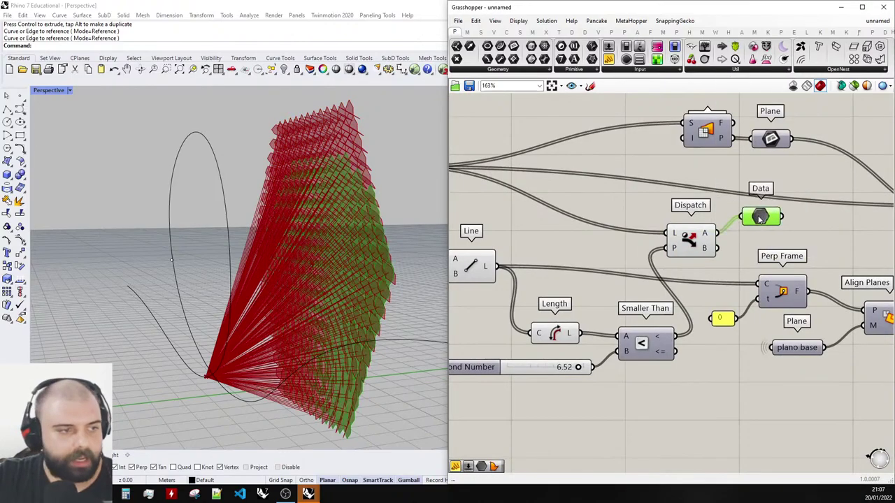
scroll(243, 211, down, 2)
right_drag(243, 211, 315, 207)
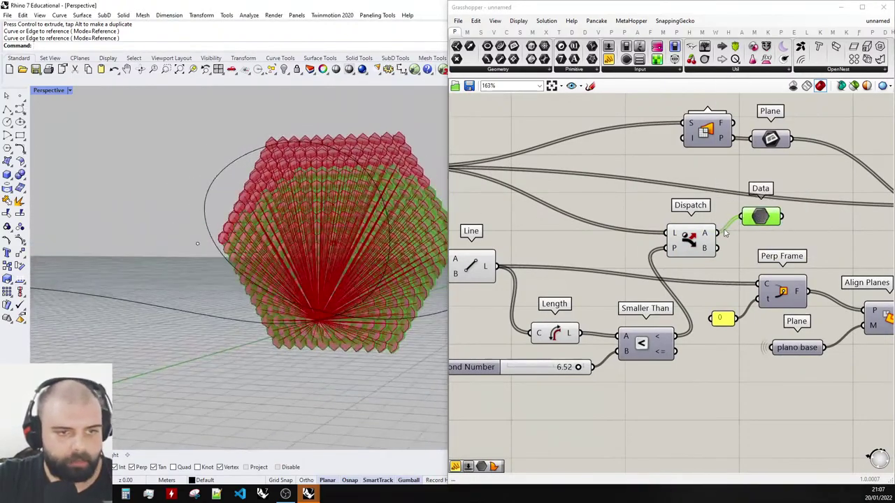
Preview the Dispatch B output in the Data parameter, reconnect the A output and try 3.82 on the slider feeding Smaller Than.
drag(716, 248, 748, 224)
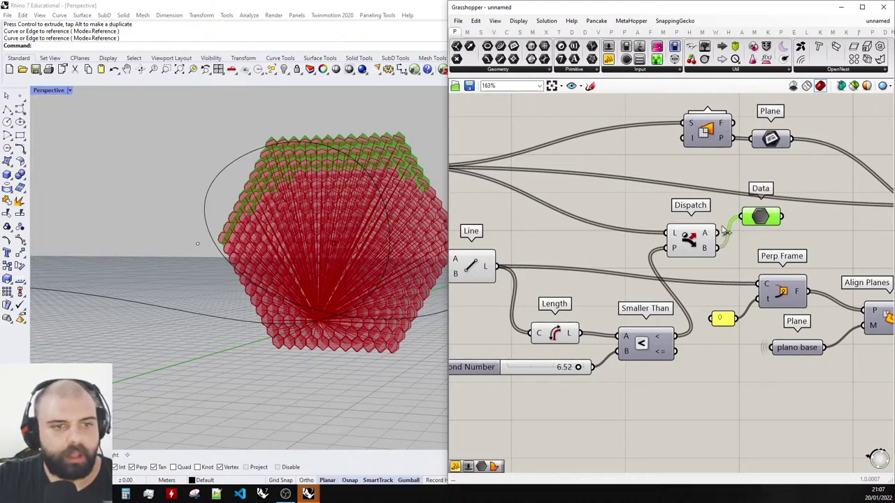
scroll(726, 231, up, 2)
drag(622, 347, 585, 347)
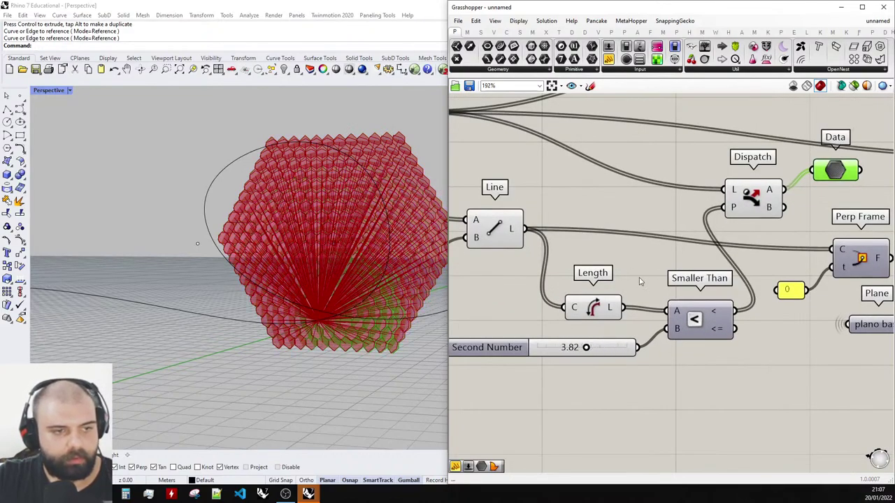
Turn off the preview of the Line component so its lines are hidden in the Perspective viewport.
scroll(680, 376, down, 3)
drag(650, 378, 555, 270)
middle_click(555, 270)
click(527, 244)
click(608, 304)
scroll(622, 330, up, 2)
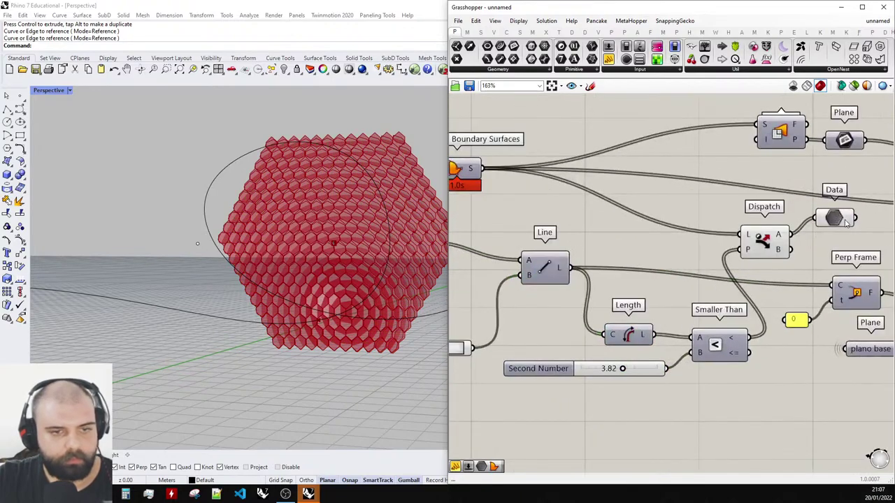
Try 4.72 on the slider feeding Smaller Than and 0.763 on the Point On Curve component.
scroll(570, 360, up, 3)
mouse_move(641, 371)
mouse_down()
mouse_move(678, 371)
mouse_move(642, 371)
mouse_move(668, 372)
mouse_move(658, 372)
mouse_up()
scroll(657, 371, down, 5)
scroll(655, 309, up, 4)
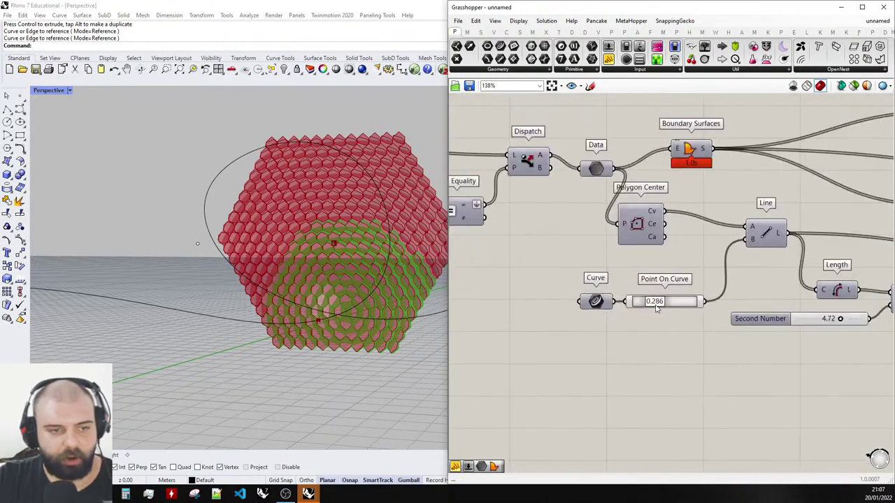
scroll(656, 309, up, 2)
drag(655, 302, 687, 301)
scroll(611, 289, down, 6)
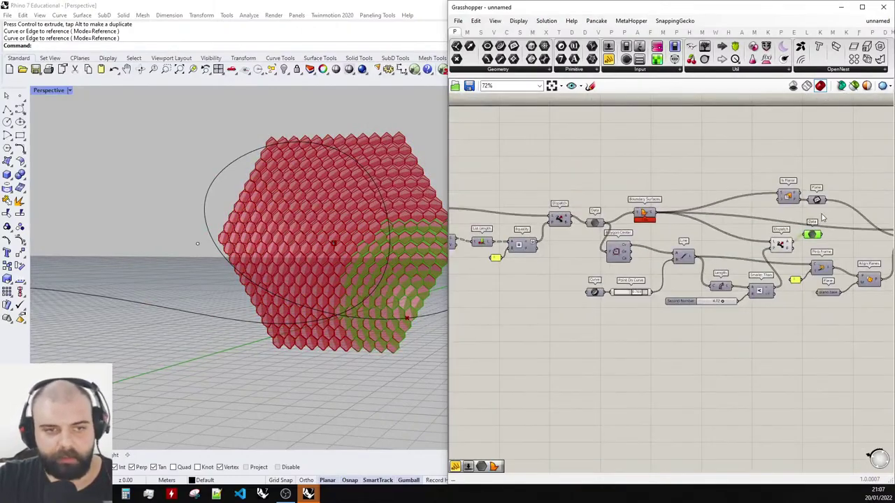
Move the Is Planar, Plane and Orient components farther from the Dispatch component to free up canvas space.
scroll(820, 215, up, 4)
scroll(642, 228, down, 3)
scroll(561, 204, down, 2)
scroll(793, 206, up, 3)
drag(839, 270, 762, 238)
shift+drag(695, 225, 588, 189)
drag(605, 189, 723, 192)
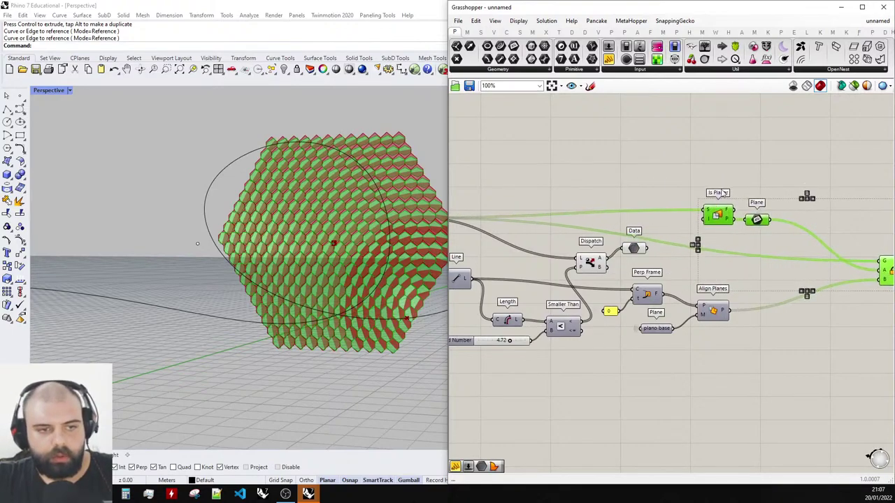
Move the Perp Frame, Align Planes, plano base and 0 panel group farther away from the Smaller Than component.
click(713, 272)
scroll(712, 272, up, 1)
scroll(727, 285, down, 1)
drag(765, 362, 606, 286)
drag(652, 299, 715, 300)
click(642, 259)
scroll(646, 263, up, 3)
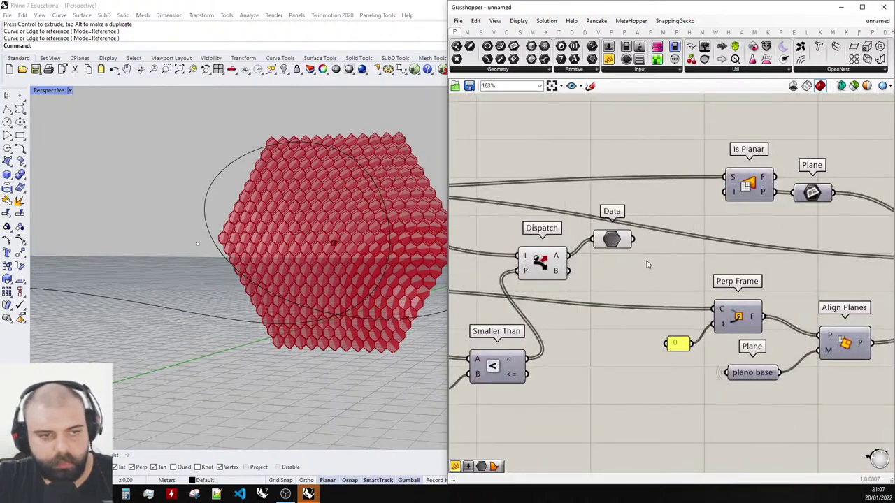
scroll(646, 263, down, 4)
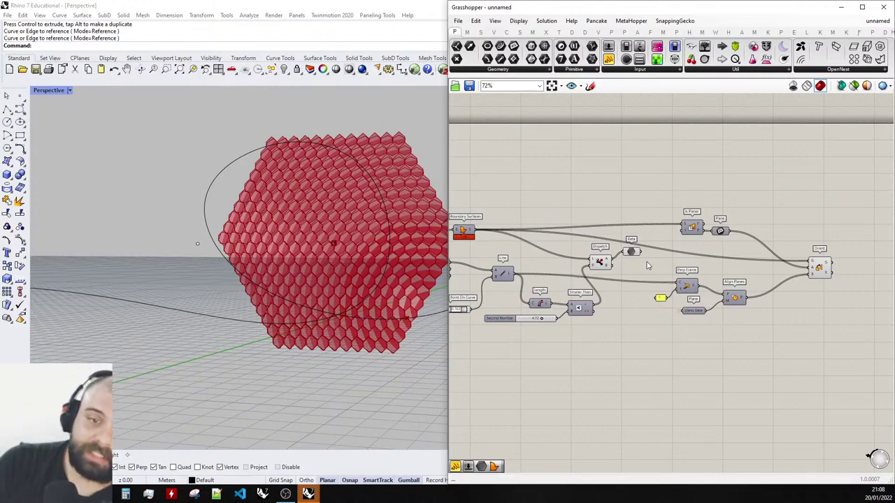
Move the Dispatch component and its Data parameter up toward the Boundary Surfaces wires.
scroll(572, 223, up, 3)
drag(718, 313, 619, 258)
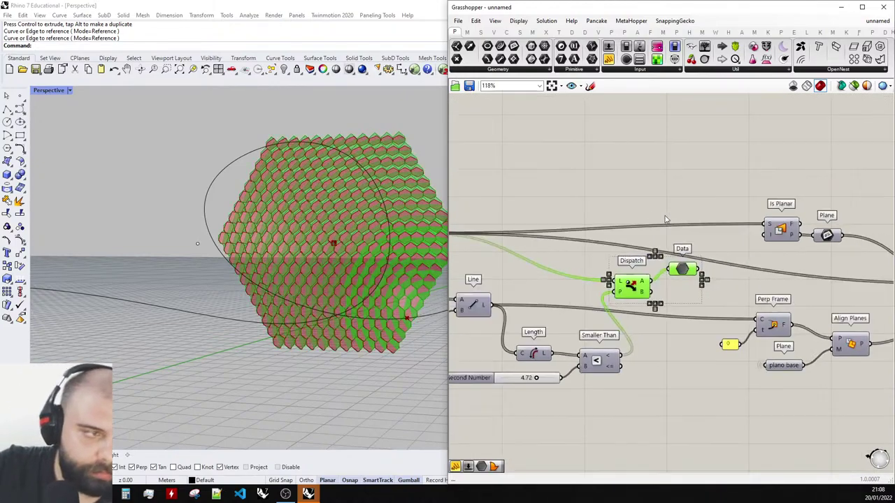
scroll(665, 211, down, 3)
scroll(646, 258, up, 4)
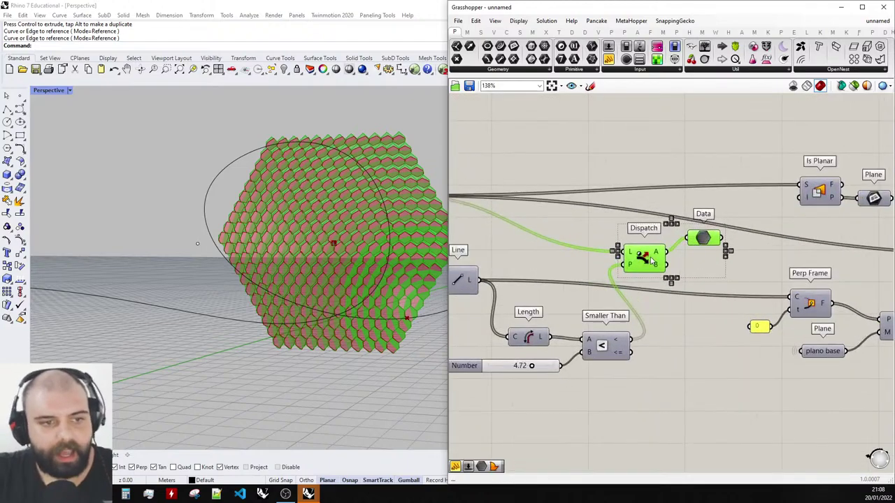
drag(646, 259, 634, 227)
click(713, 235)
Turn the Line component's preview back on and select it to view the lines.
scroll(713, 235, down, 3)
scroll(562, 262, up, 4)
click(556, 261)
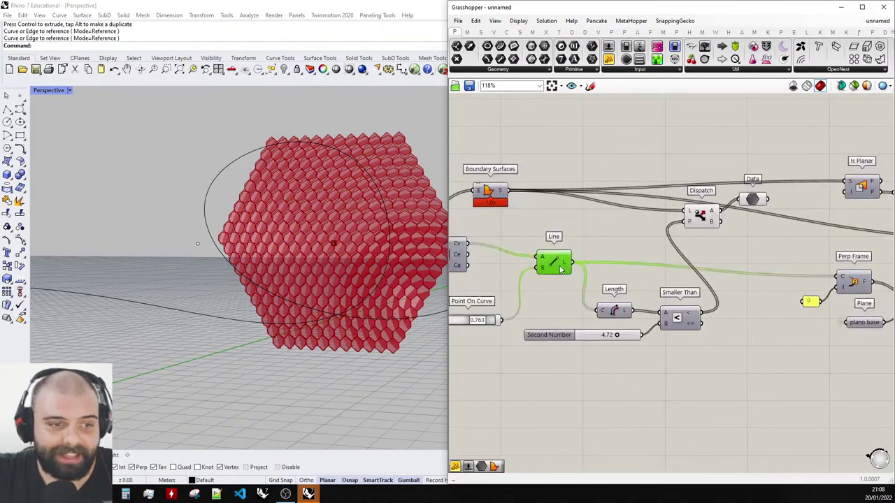
middle_click(564, 259)
click(582, 248)
click(620, 251)
click(559, 262)
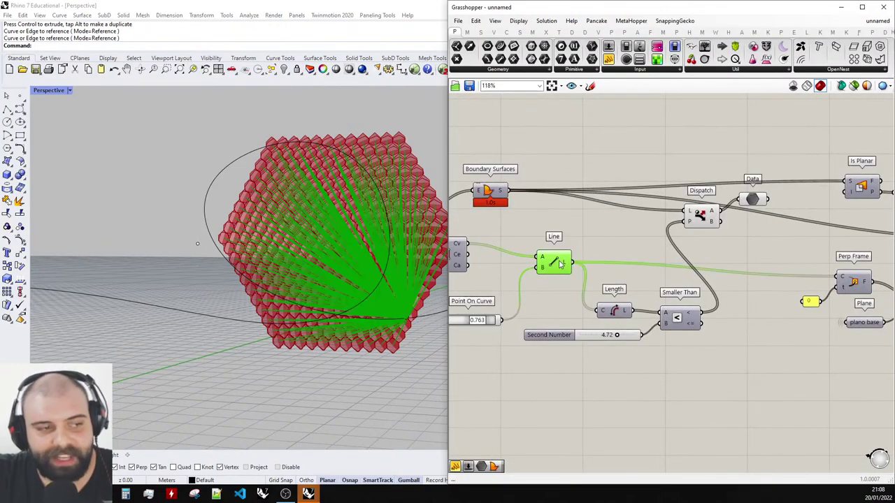
Duplicate the Dispatch and its Data parameter below the originals and connect the Line output to the copy's list input (L).
scroll(772, 237, up, 5)
drag(748, 228, 646, 167)
alt+drag(677, 215, 680, 269)
click(717, 263)
scroll(717, 262, down, 3)
scroll(592, 268, up, 3)
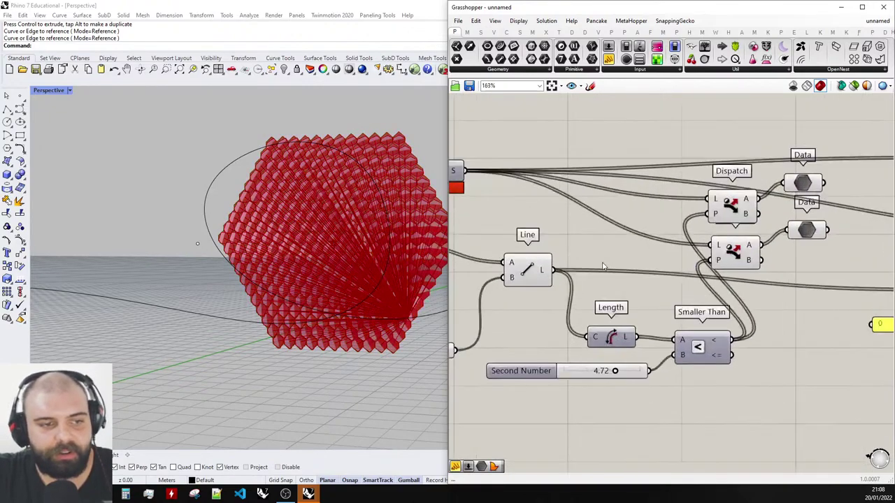
drag(544, 271, 729, 241)
scroll(650, 292, down, 1)
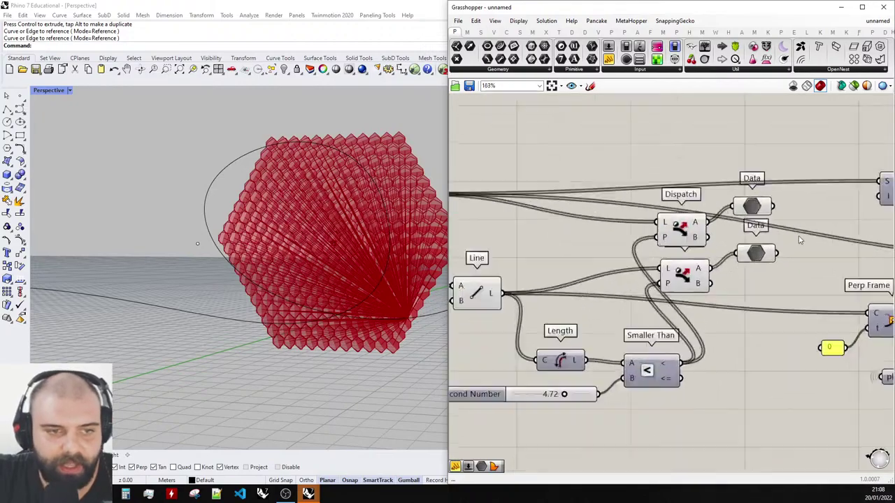
Compare the filtered lines and the filtered surfaces in the Perspective viewport using the two Data parameters.
scroll(783, 238, up, 3)
click(727, 264)
right_drag(395, 246, 358, 254)
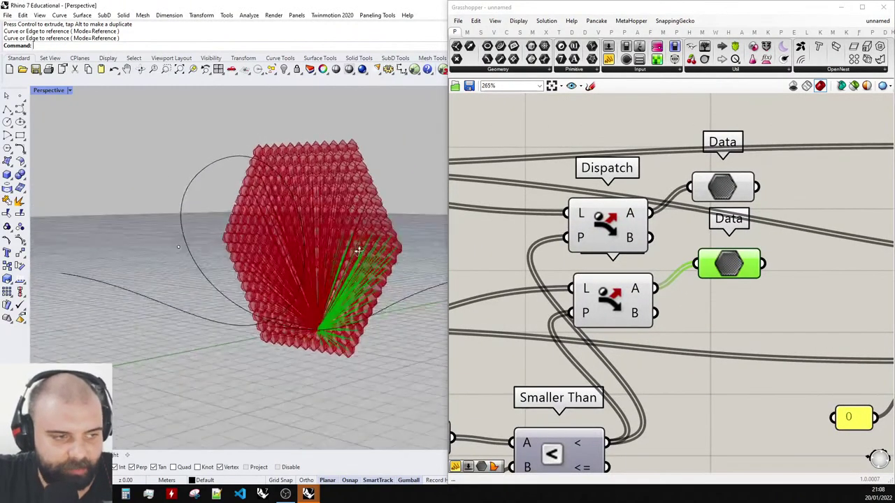
click(740, 189)
right_drag(323, 291, 362, 283)
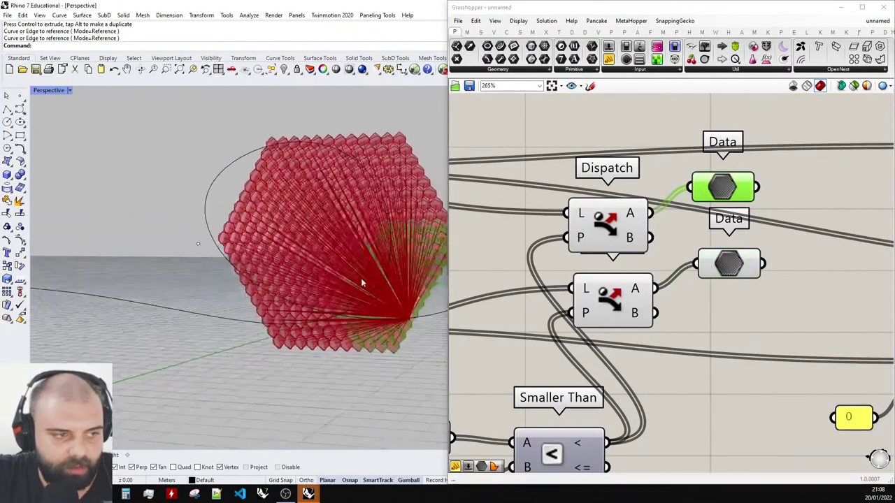
scroll(721, 208, down, 4)
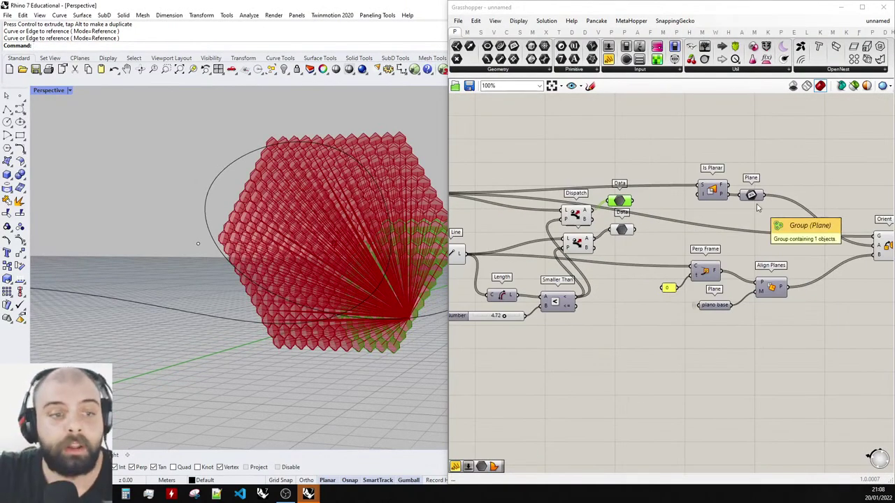
scroll(757, 208, down, 3)
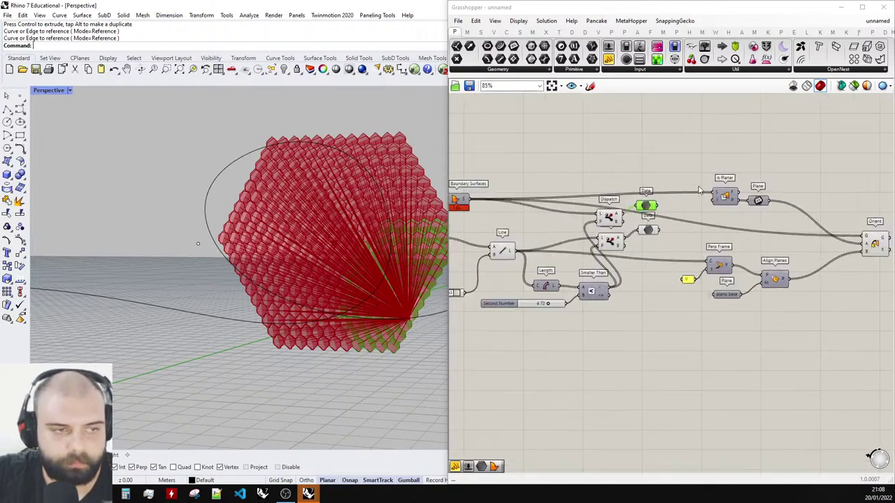
Turn off the preview of the Boundary Surfaces component and check the geometry produced by Orient.
click(713, 208)
scroll(526, 202, up, 3)
click(543, 203)
middle_click(543, 202)
click(560, 184)
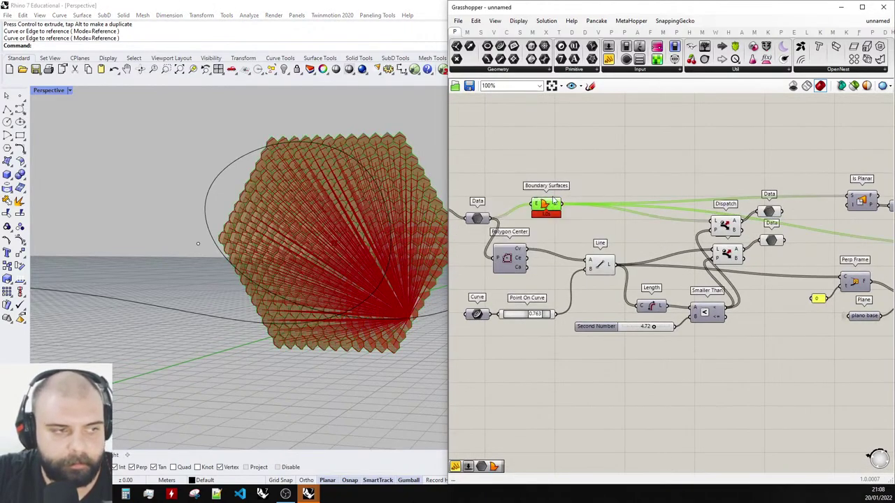
scroll(563, 192, down, 3)
scroll(765, 182, up, 4)
click(703, 215)
scroll(697, 216, down, 3)
click(829, 257)
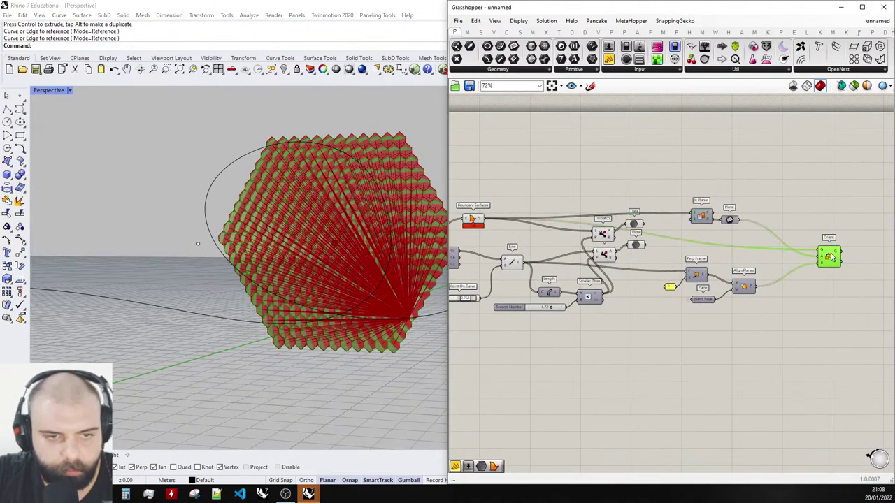
scroll(752, 264, up, 2)
click(746, 159)
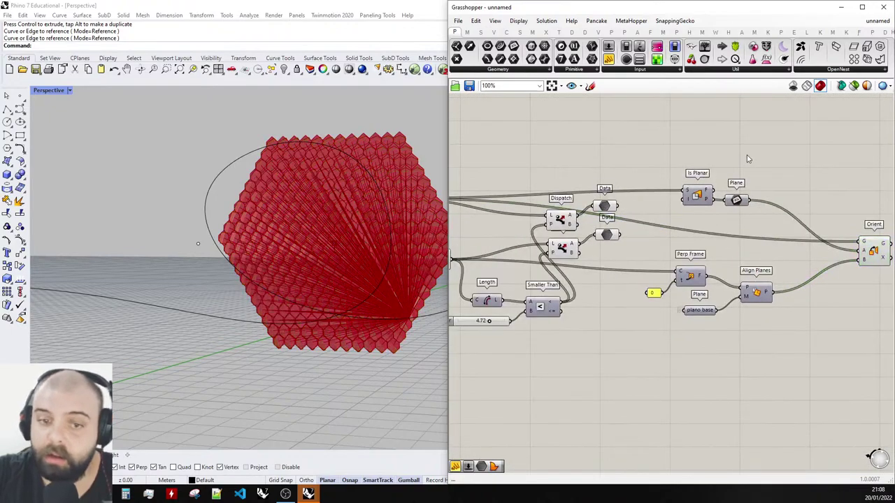
Lock the solver and connect the filtered-surfaces Data parameter to the surface input (S) of Is Planar, replacing its source.
scroll(673, 165, up, 2)
right_click(671, 133)
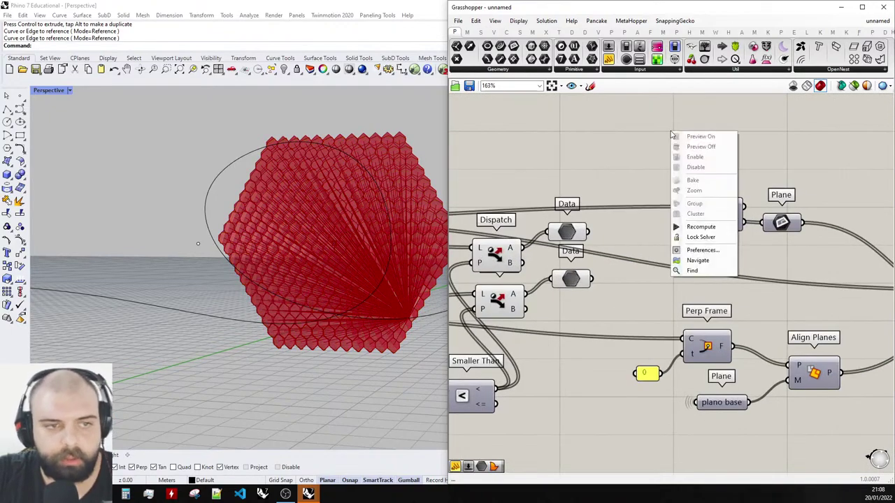
click(689, 238)
scroll(634, 245, down, 2)
drag(585, 235, 699, 210)
scroll(640, 235, up, 2)
scroll(643, 246, down, 1)
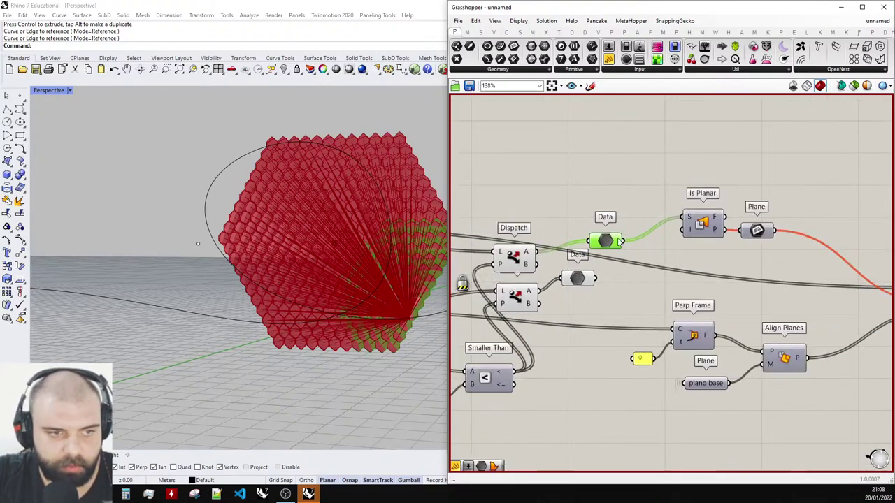
Connect the filtered-surfaces Data parameter to the geometry input (G) of Orient in place of Boundary Surfaces.
scroll(549, 229, down, 2)
drag(533, 228, 755, 264)
scroll(779, 268, down, 3)
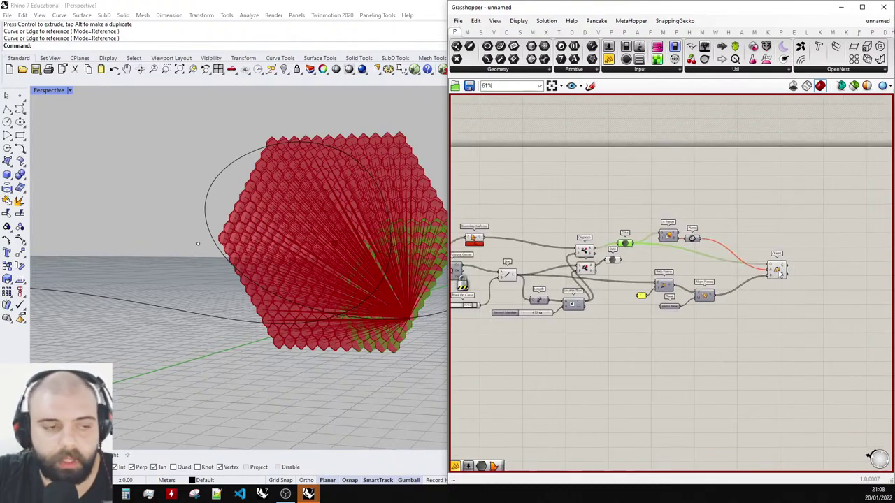
scroll(570, 277, up, 6)
scroll(604, 257, down, 3)
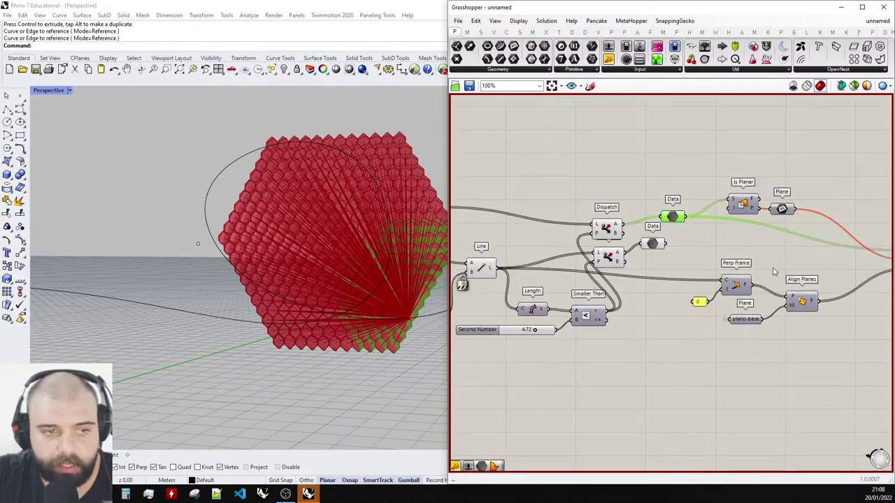
Connect the filtered-lines Data parameter to the curve input (C) of Perp Frame, place it beside that component and unlock the solver.
scroll(772, 270, up, 4)
drag(552, 221, 676, 289)
scroll(657, 277, down, 4)
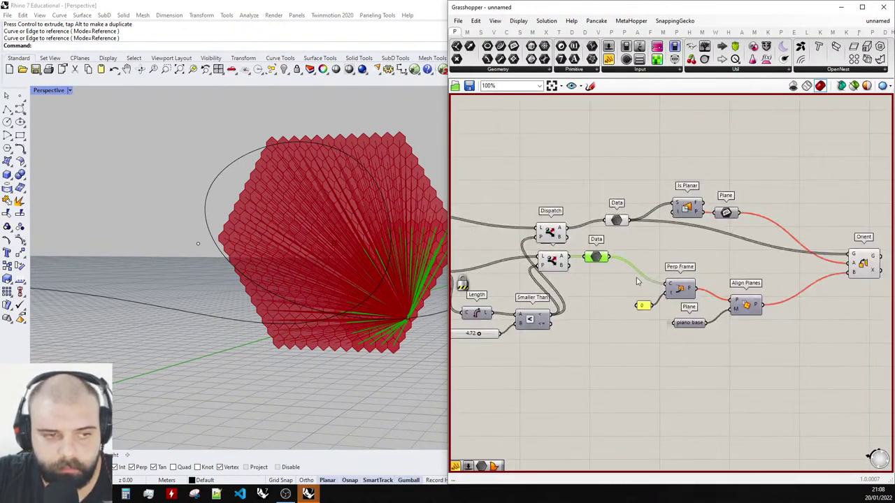
drag(594, 256, 641, 278)
right_click(680, 260)
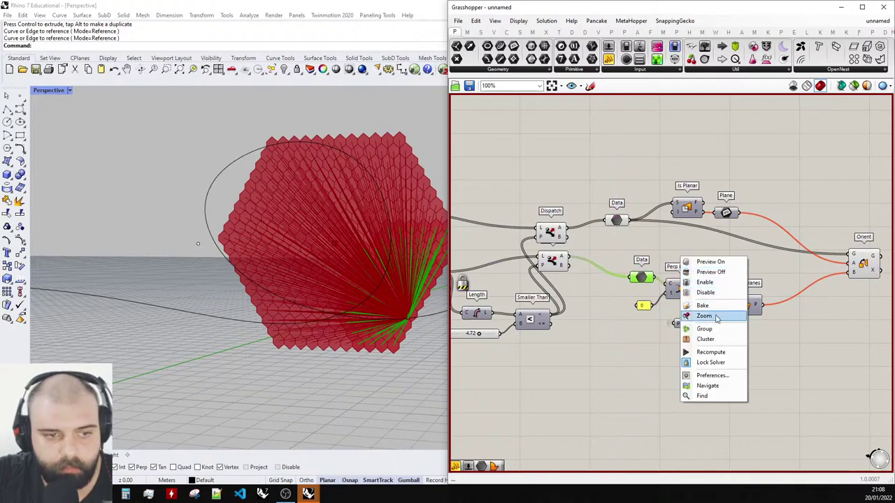
click(711, 360)
Turn off the preview of the components from Boundary Surfaces and Polygon Center through both Dispatch and Data components.
drag(702, 344, 495, 223)
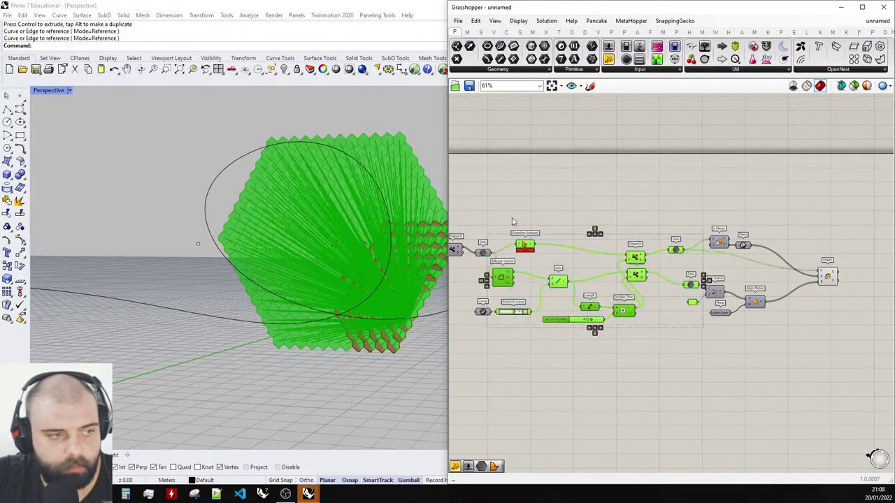
middle_click(514, 216)
click(542, 186)
click(462, 225)
scroll(451, 231, up, 4)
Turn on the preview of the upper Dispatch component and view the rotated panels beside the flat ones.
click(602, 228)
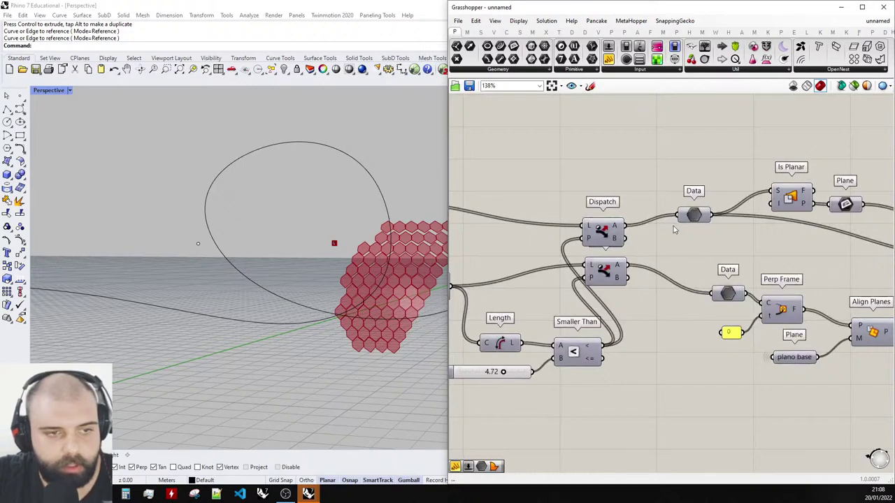
middle_click(607, 235)
click(627, 214)
click(647, 188)
right_drag(344, 241, 312, 238)
scroll(312, 238, up, 5)
scroll(374, 266, down, 2)
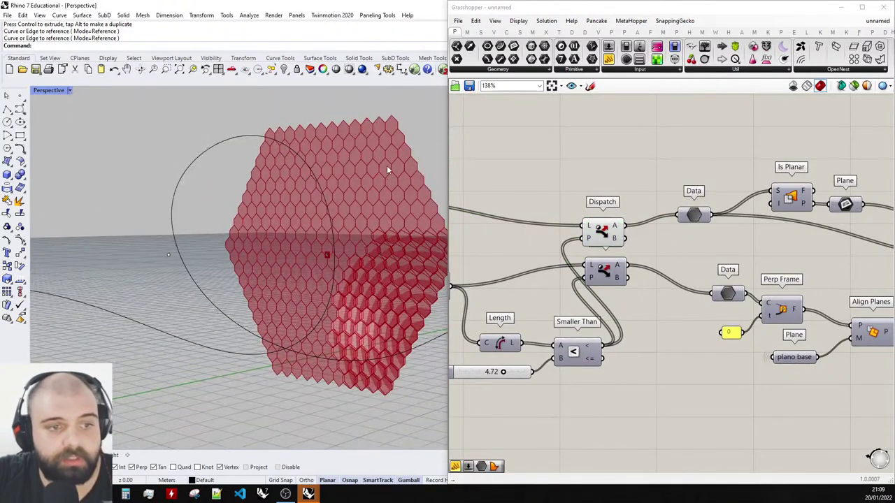
Set the Point On Curve parameter to 0.338 and the slider feeding Smaller Than to 4.83.
right_drag(678, 224, 738, 191)
scroll(569, 341, up, 2)
scroll(569, 343, down, 4)
right_drag(466, 316, 559, 294)
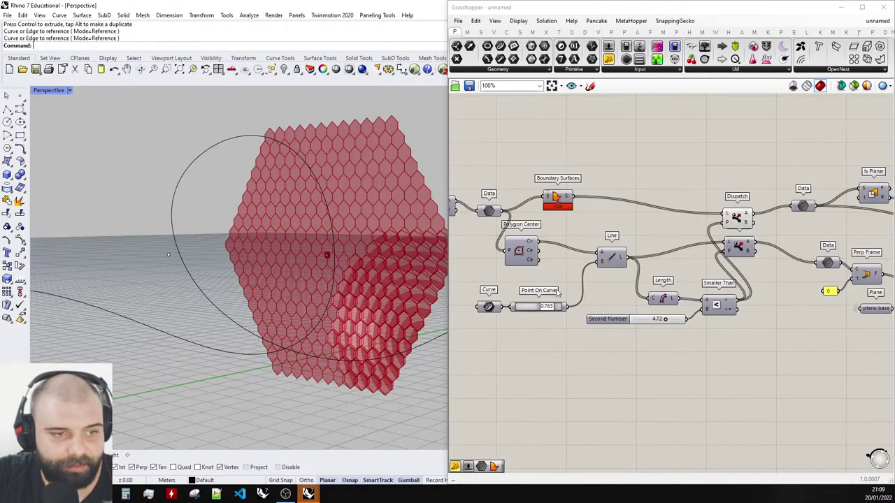
scroll(548, 309, up, 4)
drag(550, 311, 522, 308)
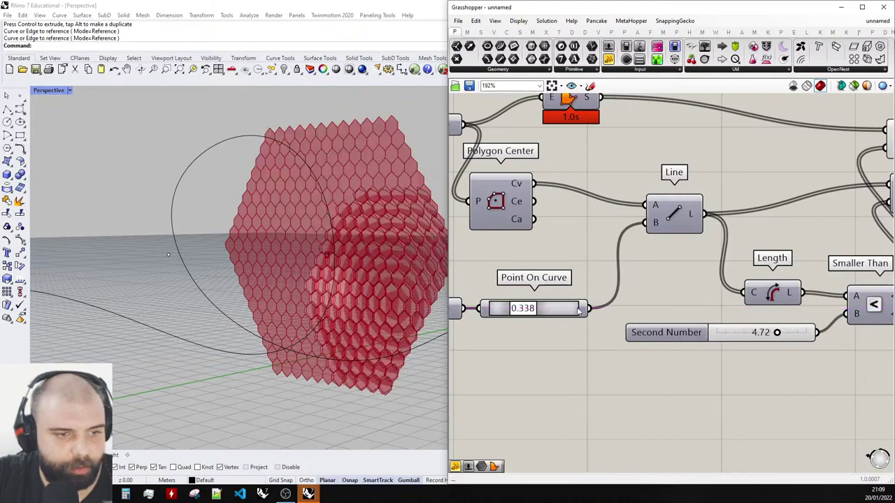
mouse_move(775, 333)
mouse_down()
mouse_move(802, 333)
mouse_move(783, 333)
mouse_up()
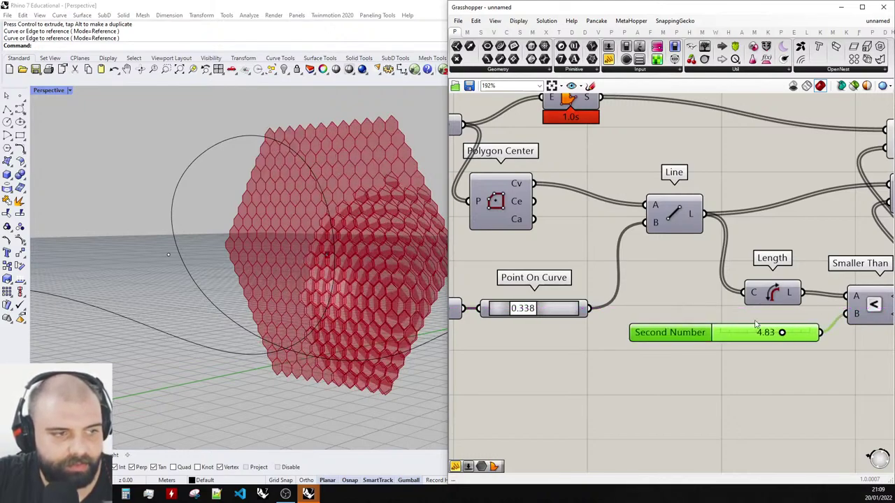
Add a Surface parameter to the definition and connect the upper Dispatch component's B output to it.
scroll(606, 294, down, 7)
scroll(882, 261, up, 5)
drag(796, 295, 781, 253)
click(806, 281)
double_click(806, 282)
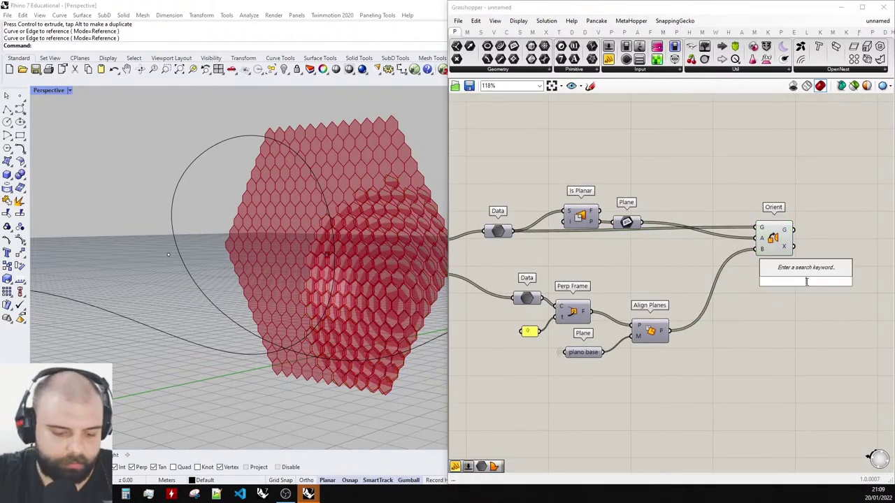
text(surf)
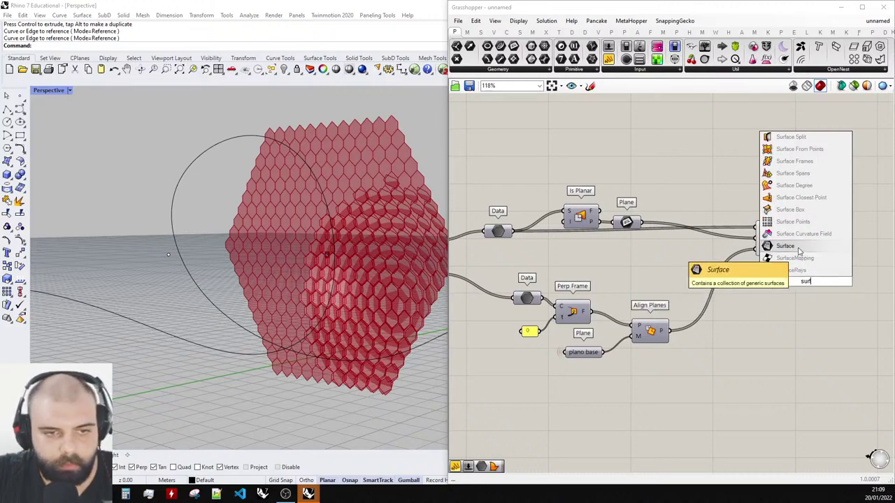
click(799, 251)
drag(800, 262, 672, 252)
scroll(563, 259, up, 3)
scroll(720, 252, down, 5)
Turn off the preview of both Dispatch components.
drag(641, 289, 592, 213)
middle_click(591, 211)
click(617, 188)
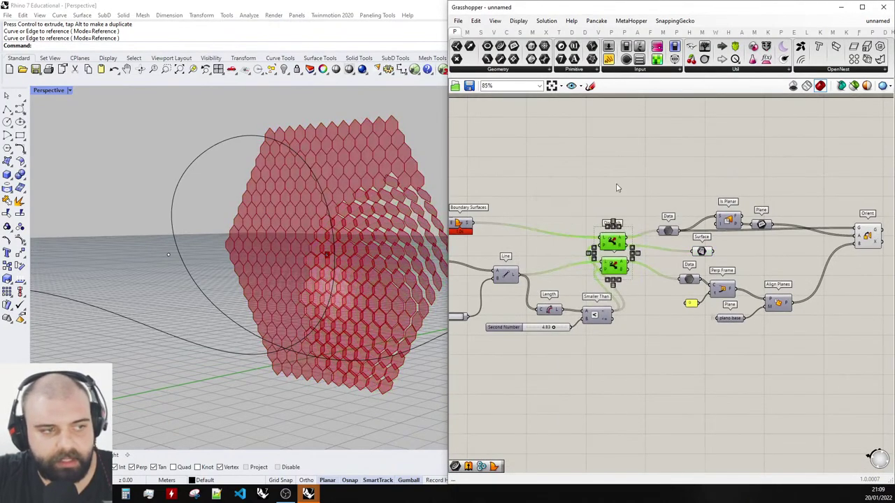
right_drag(616, 187, 484, 190)
Place the Surface parameter directly below Orient and highlight both components to view their combined panels in the viewport.
drag(568, 253, 740, 278)
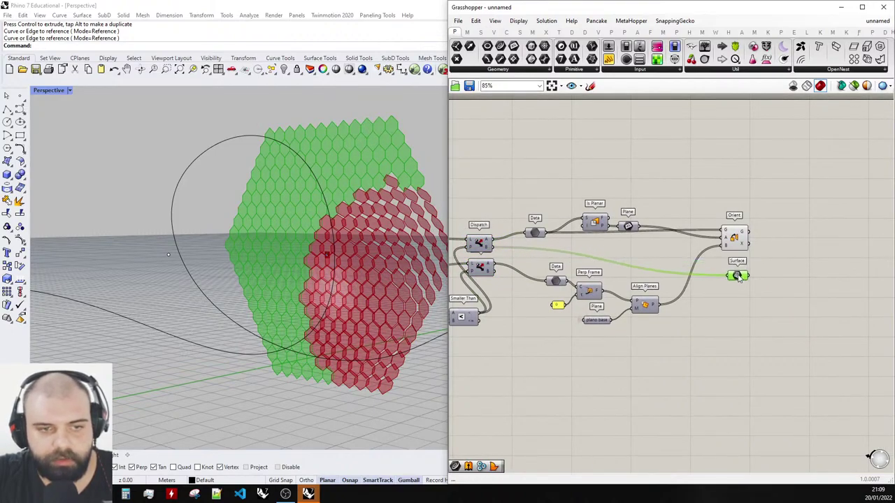
scroll(775, 257, up, 4)
click(771, 263)
drag(793, 324, 682, 176)
scroll(413, 228, down, 4)
right_drag(413, 227, 363, 243)
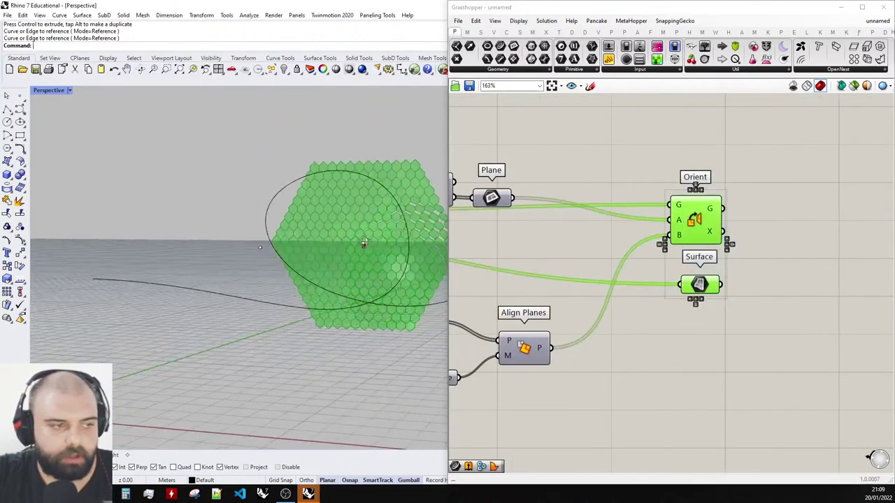
click(635, 137)
Set the Point On Curve parameter to 0.329 and the slider feeding Smaller Than to 7.00.
scroll(813, 239, down, 6)
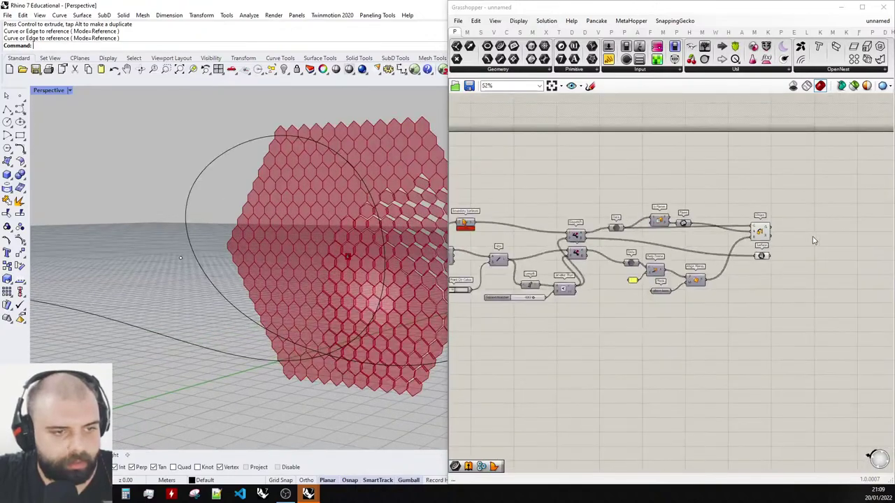
scroll(812, 237, down, 3)
scroll(612, 268, up, 9)
mouse_move(560, 281)
mouse_down()
mouse_move(582, 282)
mouse_move(549, 282)
mouse_move(564, 281)
mouse_move(557, 282)
mouse_up()
right_drag(786, 305, 708, 314)
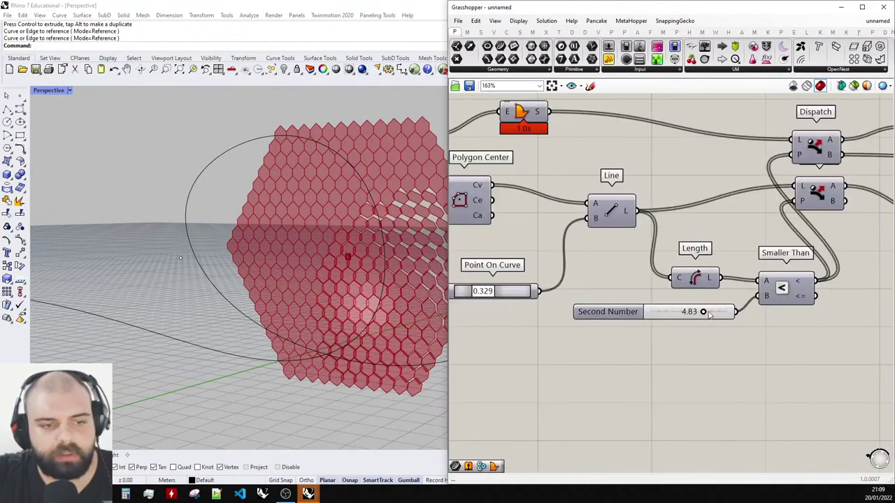
drag(706, 313, 780, 309)
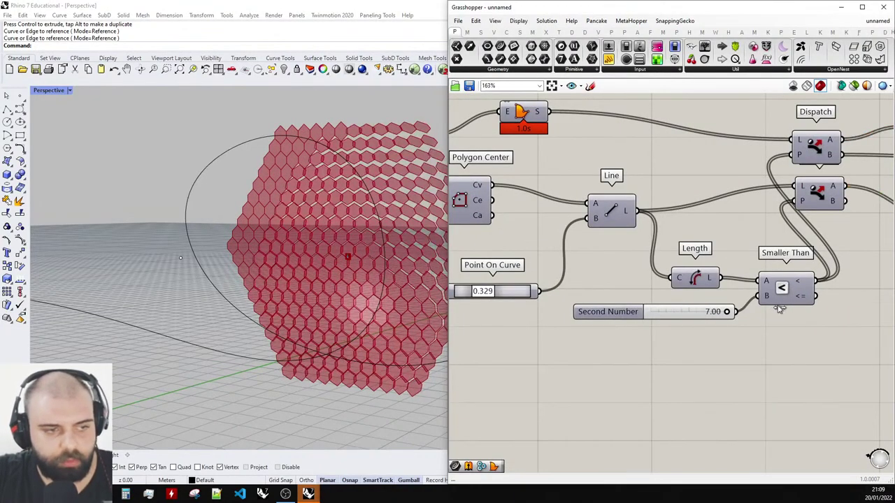
Replace the slider feeding Smaller Than's B input with a new 0 to 10 number slider set to 10.0, deleting the old one.
double_click(636, 330)
text(0<10)
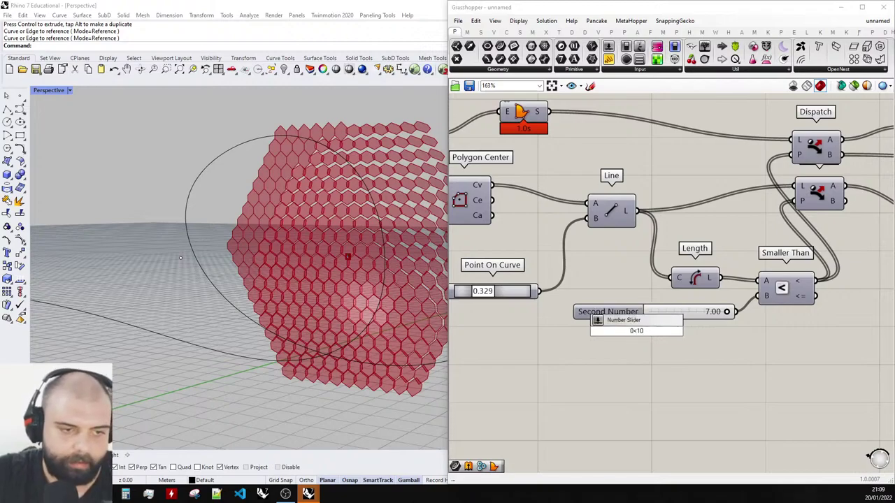
key(Return)
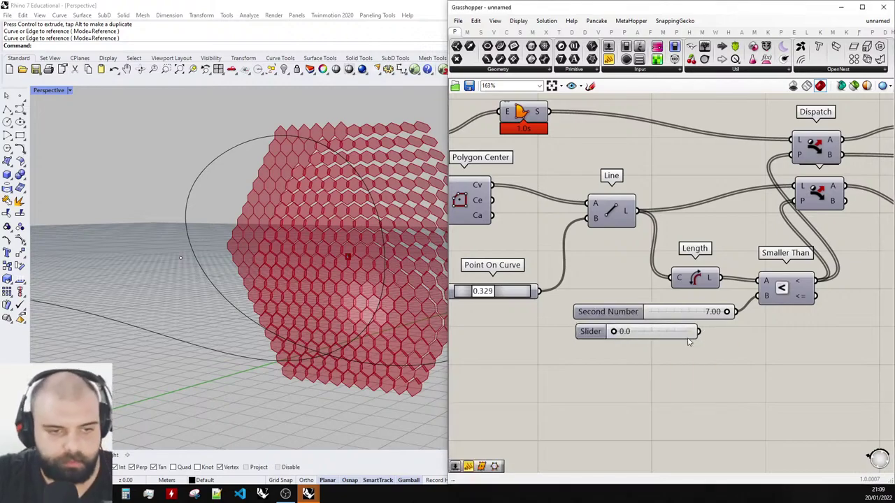
drag(698, 331, 756, 297)
drag(653, 331, 805, 330)
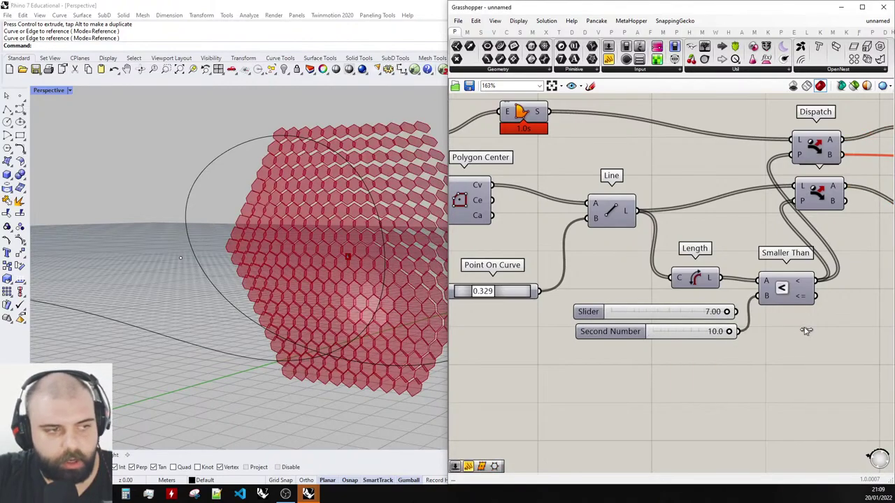
click(685, 317)
key(Delete)
Set the new Smaller Than slider to 5.1 and the Point On Curve parameter to 0.338.
drag(728, 332, 691, 333)
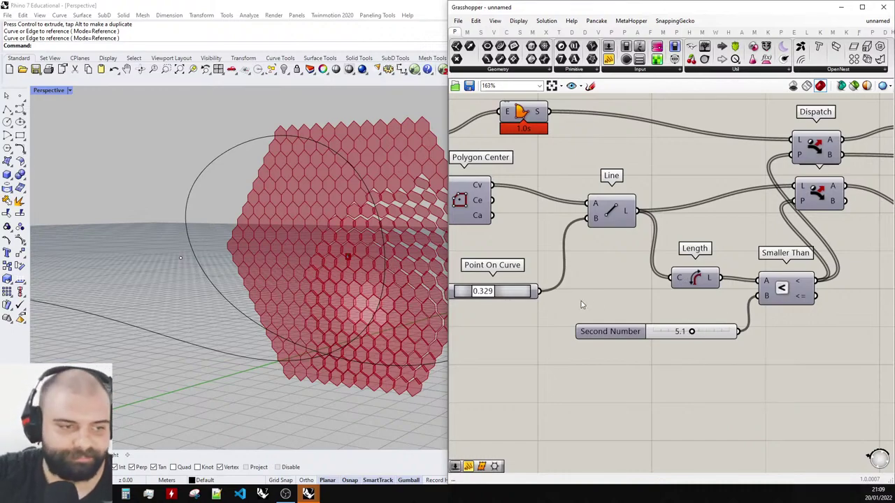
mouse_move(491, 290)
mouse_down()
mouse_move(483, 291)
mouse_move(502, 291)
mouse_move(483, 291)
mouse_move(493, 292)
mouse_up()
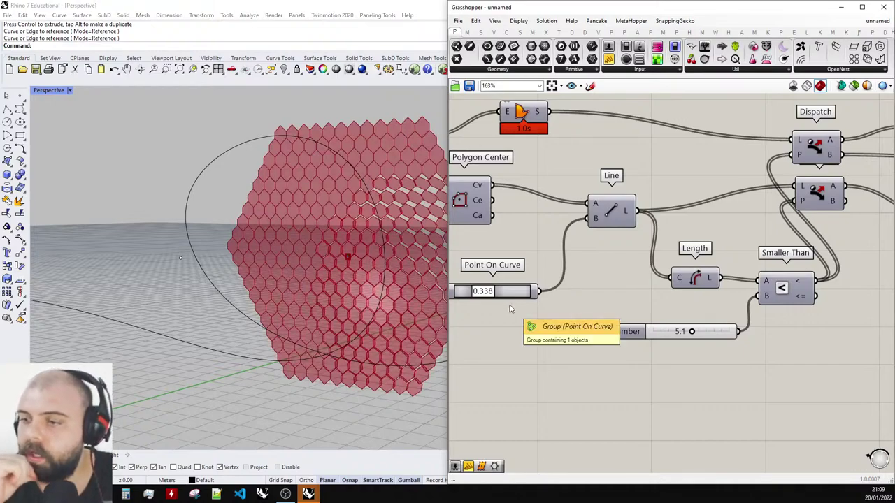
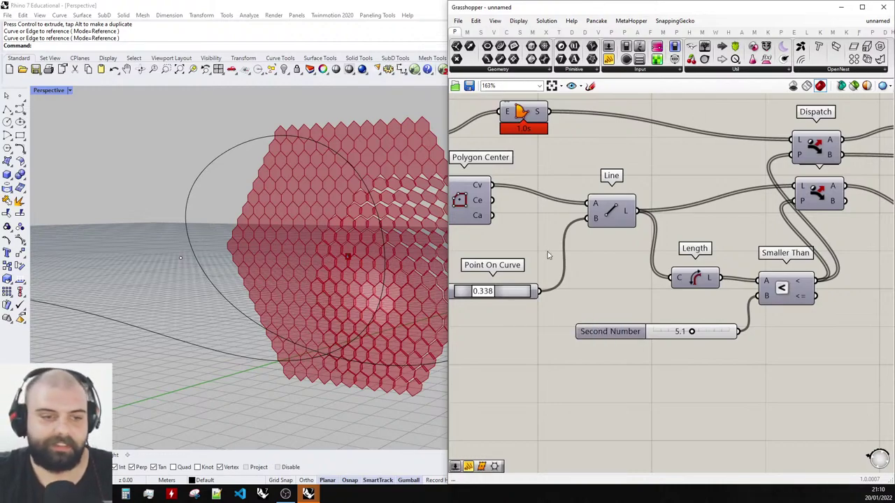
Add a Merge component and connect Orient's G output to D1 and the Surface parameter to D2.
scroll(548, 236, down, 5)
scroll(800, 242, up, 4)
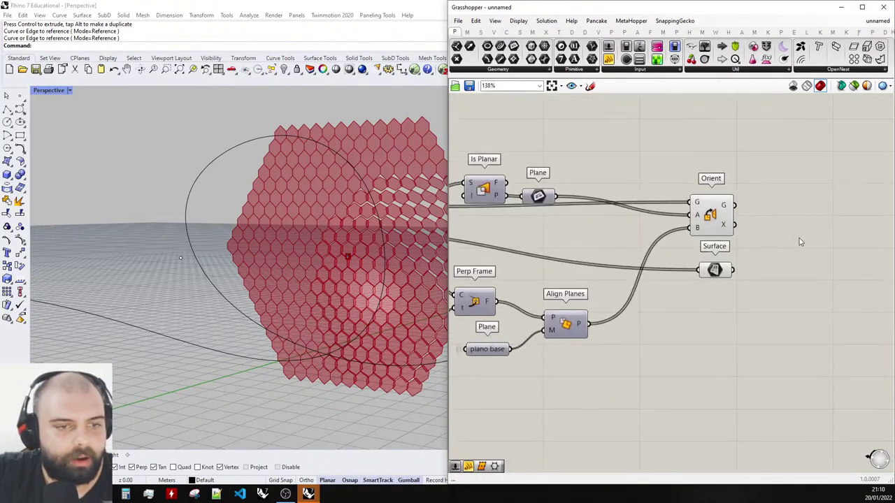
click(724, 228)
scroll(760, 217, up, 3)
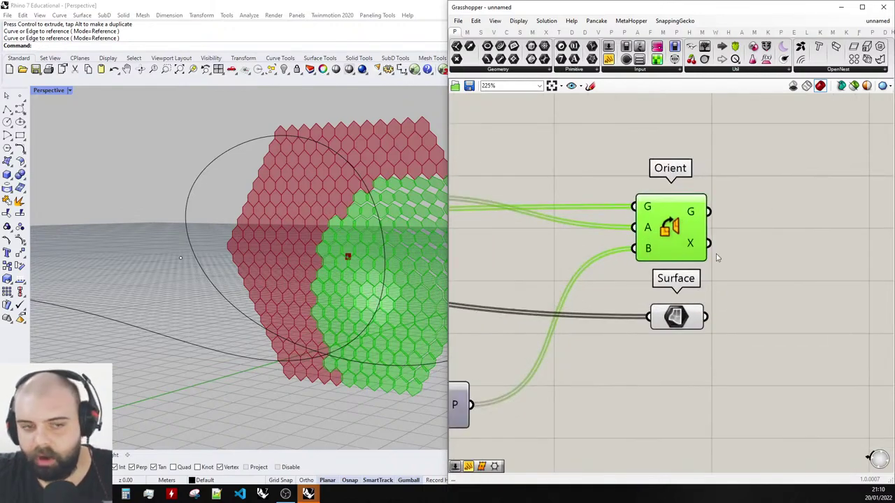
click(674, 318)
double_click(795, 282)
text(merge)
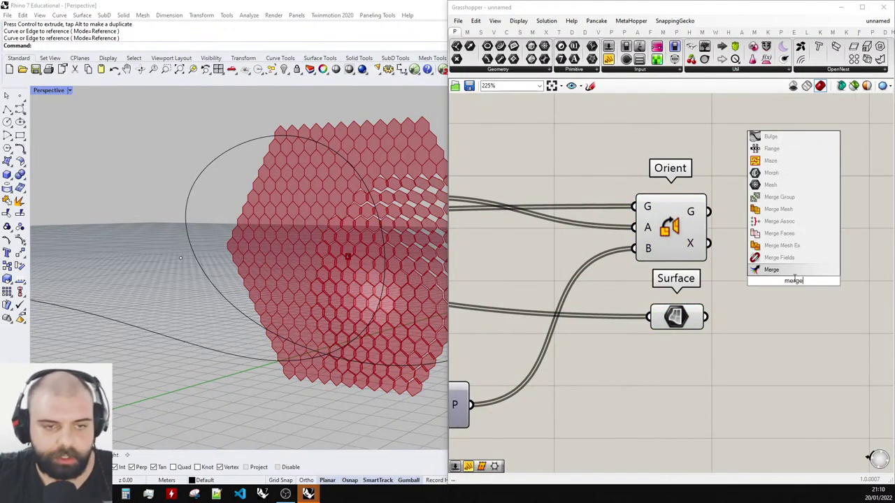
key(Return)
drag(708, 211, 753, 270)
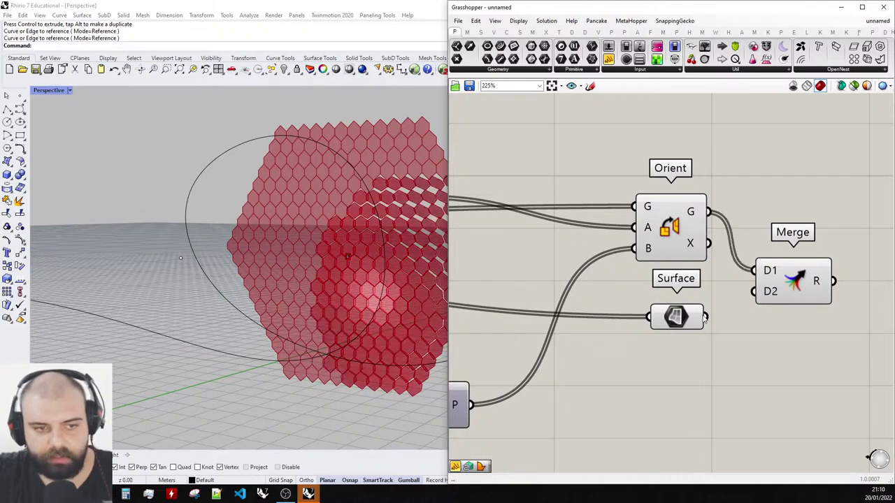
drag(704, 316, 754, 292)
scroll(754, 300, up, 3)
scroll(751, 311, down, 3)
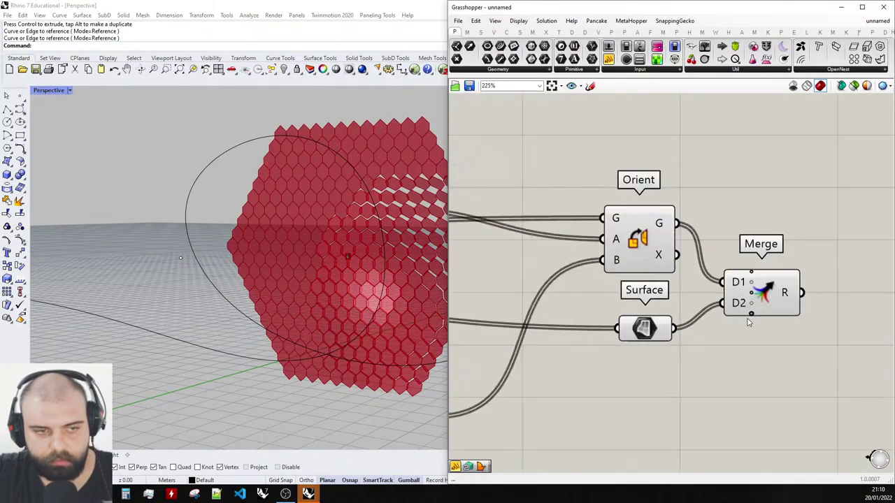
Turn off the preview of Orient and the Surface parameter, and highlight Merge to check its geometry.
scroll(748, 320, down, 2)
drag(703, 354, 667, 235)
middle_click(666, 234)
click(684, 218)
click(746, 210)
click(774, 271)
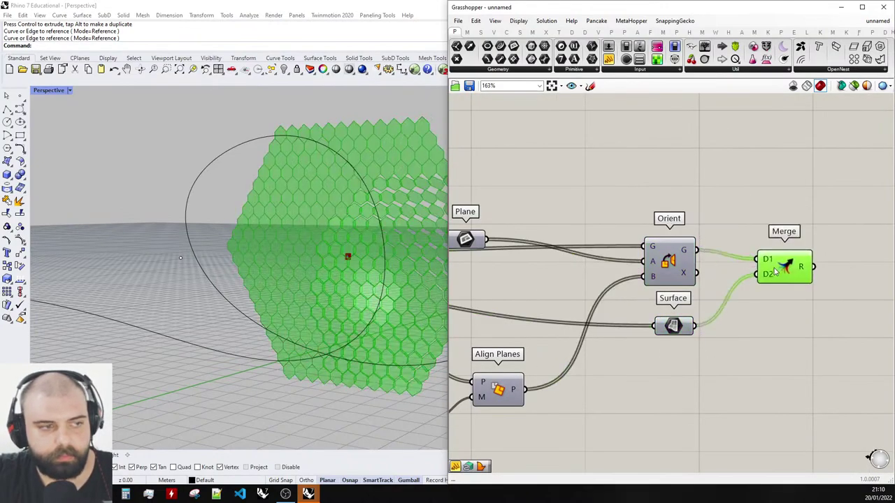
click(784, 241)
Add a Custom Preview component and connect Merge's R output to its geometry input (G).
scroll(652, 264, down, 4)
scroll(765, 277, up, 3)
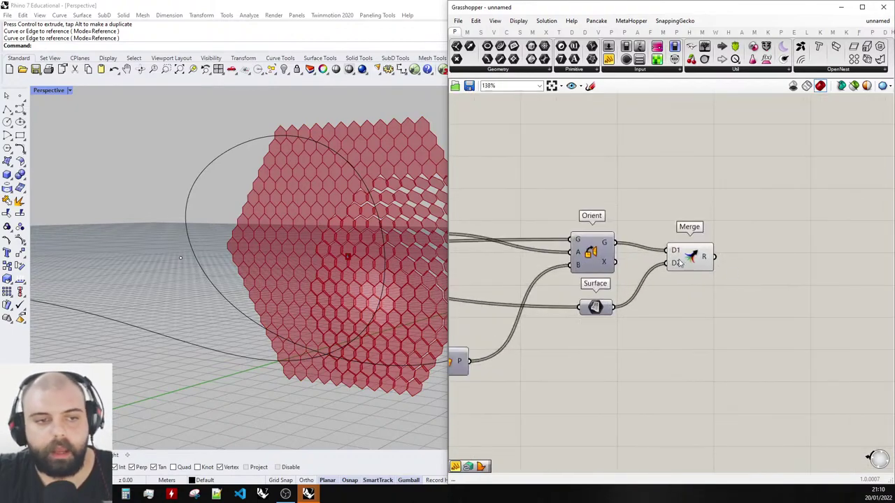
click(678, 259)
click(749, 250)
scroll(751, 249, up, 2)
double_click(752, 250)
text(c)
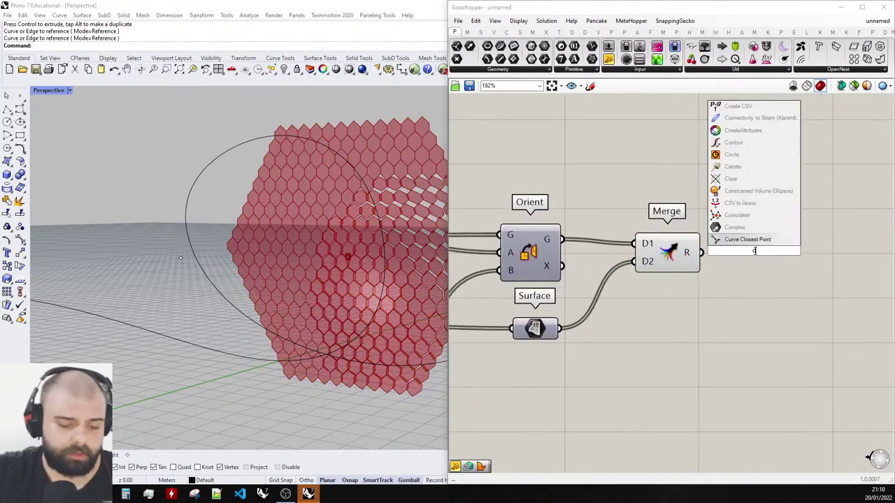
text(ustom prev)
key(Return)
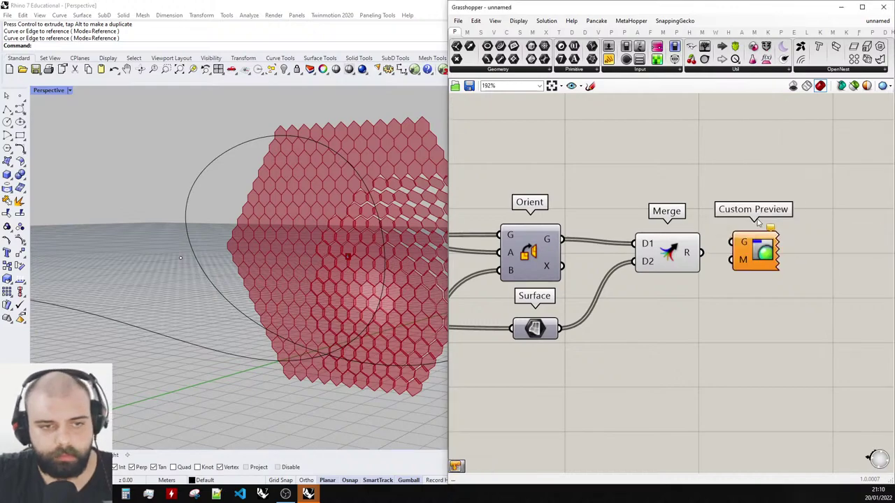
drag(702, 252, 732, 242)
drag(755, 249, 757, 260)
click(777, 220)
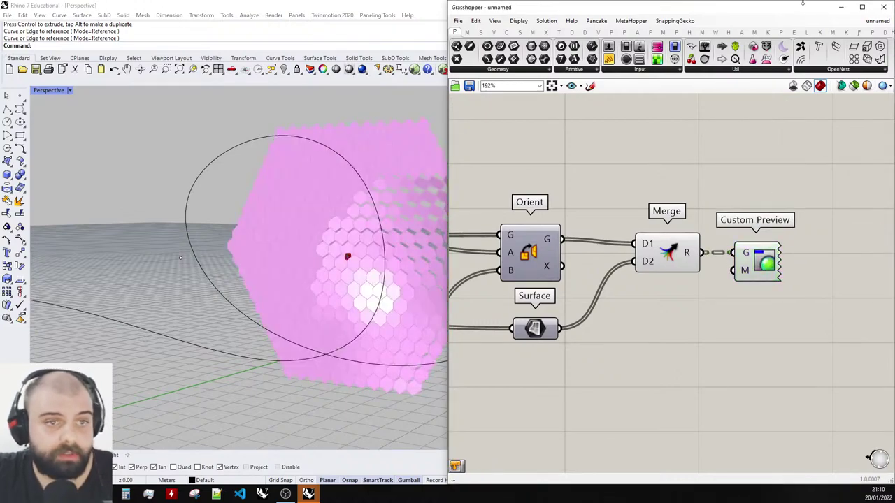
Resize and move the Grasshopper window to uncover Rhino's side panel, spacing Custom Preview slightly farther from Merge.
drag(677, 8, 636, 36)
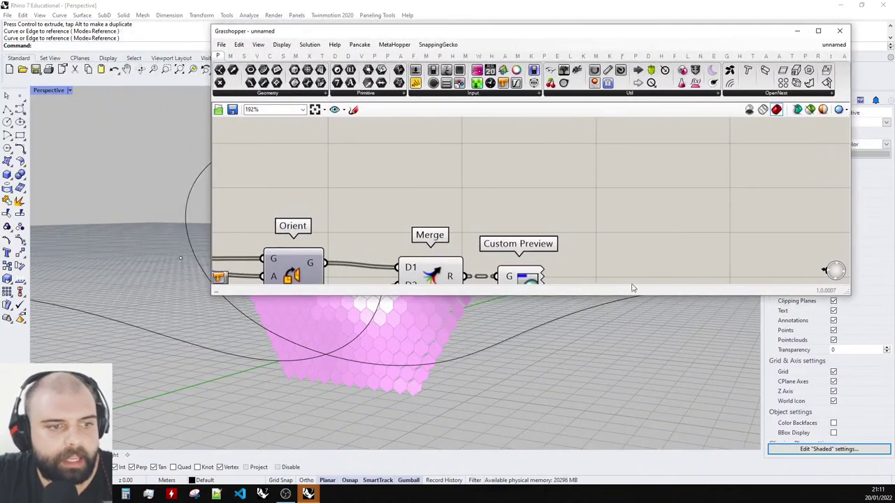
drag(628, 297, 615, 399)
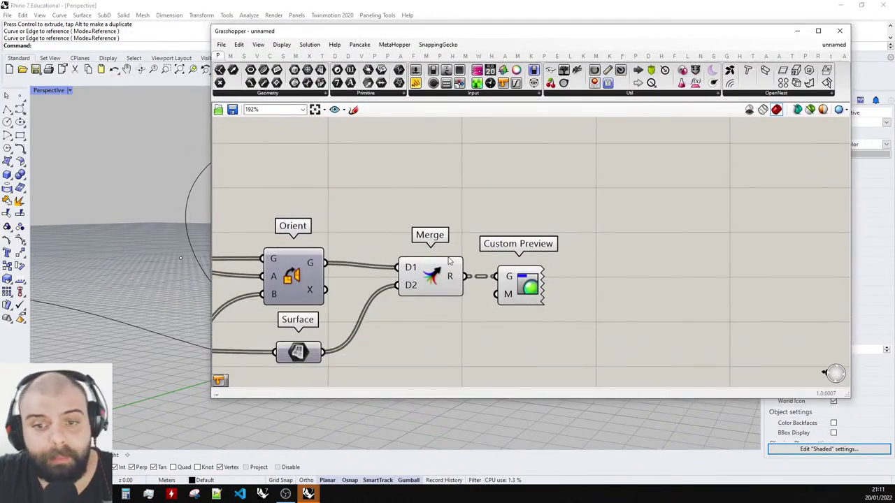
drag(516, 288, 528, 288)
click(560, 250)
drag(761, 27, 624, 33)
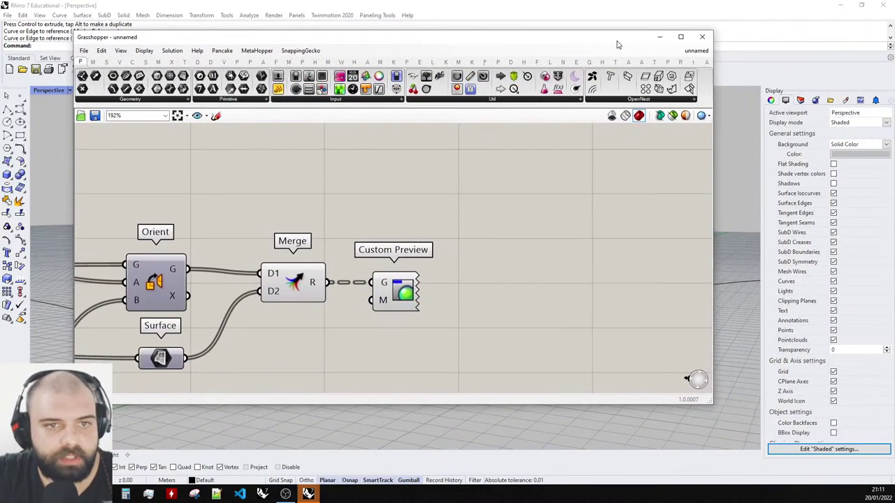
Create a new Metal material in the Rhino model.
click(842, 101)
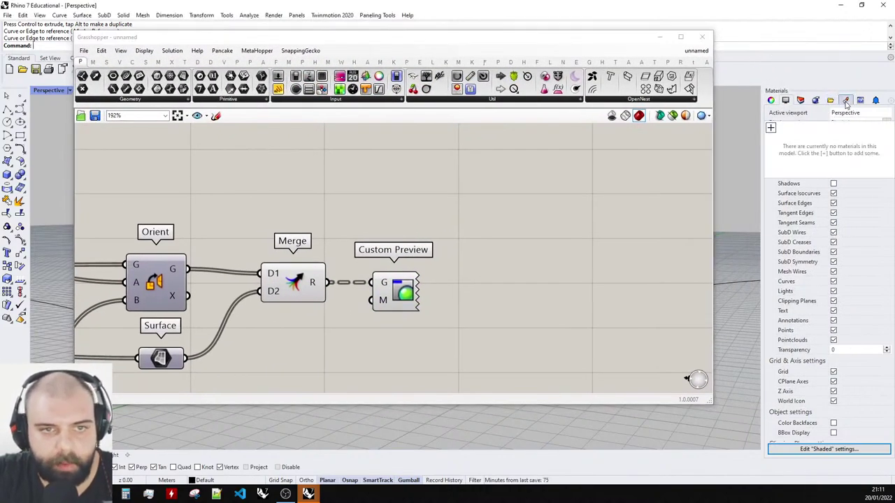
click(771, 130)
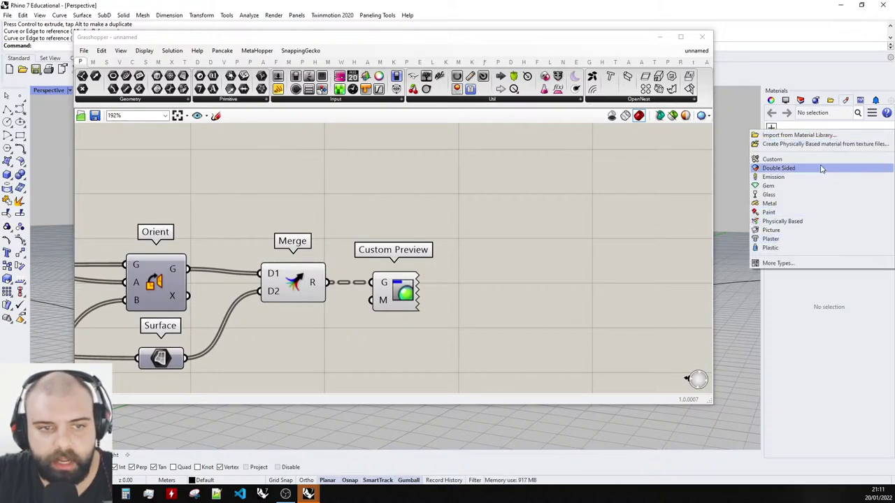
click(790, 202)
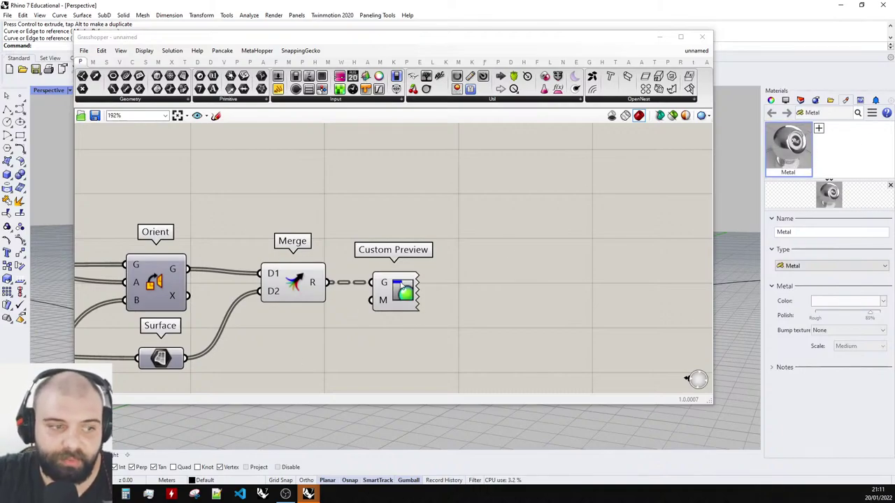
Assign the Metal material to the material input (M) of Custom Preview.
scroll(377, 307, up, 3)
right_click(396, 297)
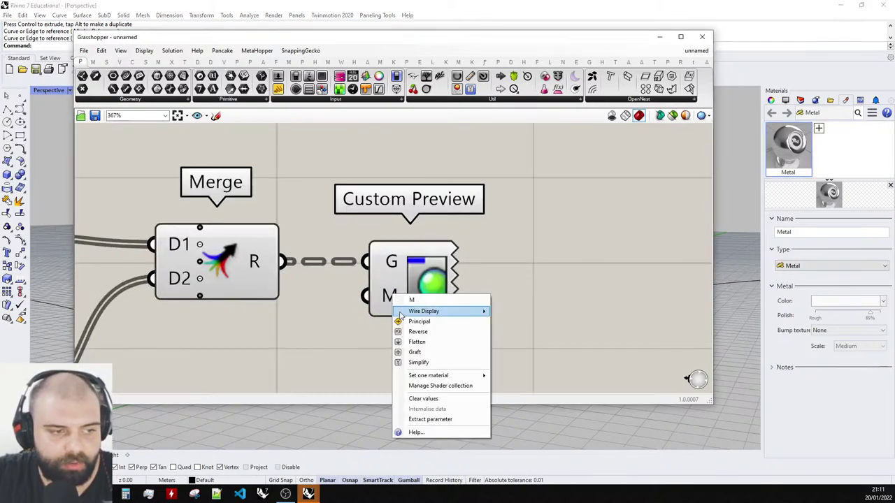
mouse_move(453, 381)
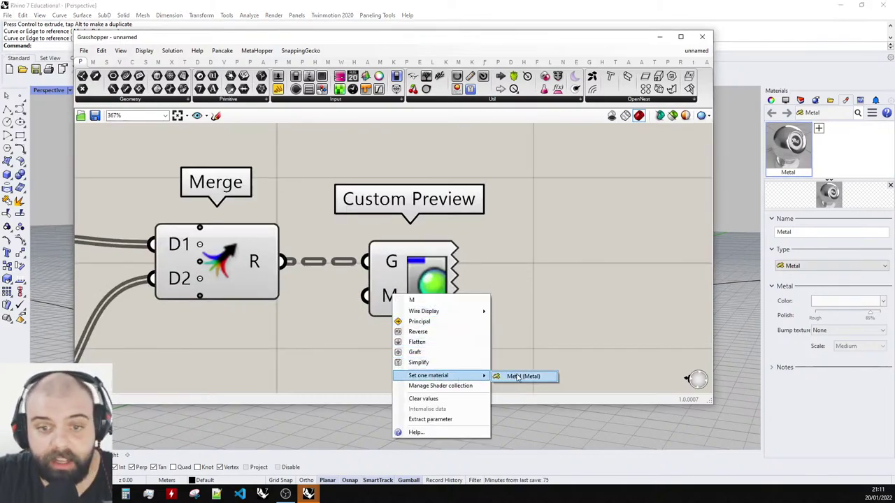
click(515, 377)
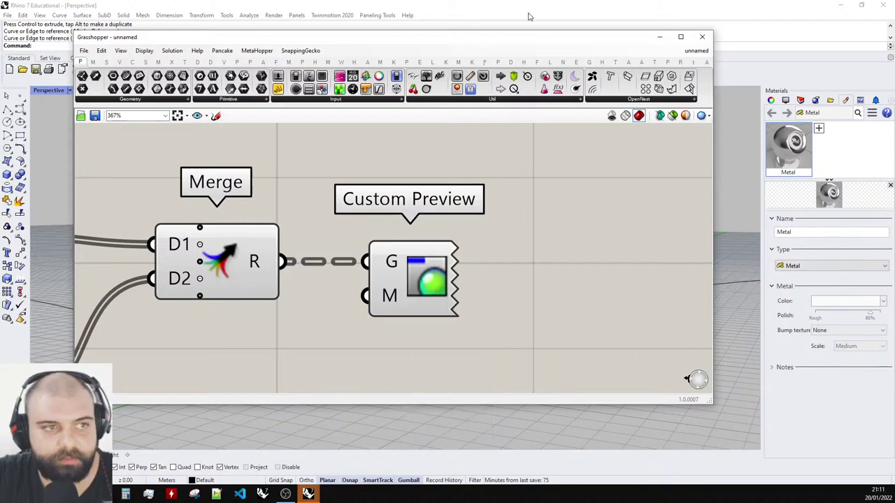
Dock the Grasshopper window back beside the Rhino viewport and set the Perspective view to Rendered display mode.
drag(537, 41, 894, 65)
scroll(348, 238, down, 7)
right_drag(347, 227, 283, 223)
scroll(350, 227, up, 8)
scroll(297, 223, down, 6)
click(52, 90)
click(71, 150)
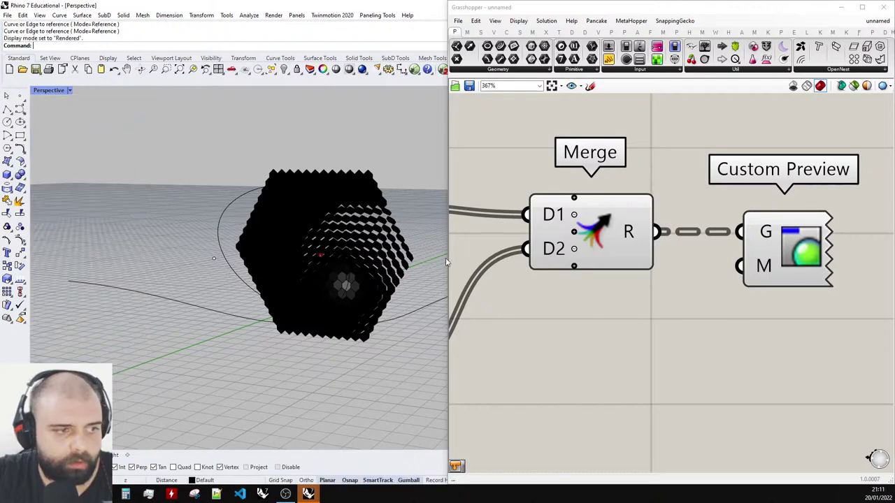
scroll(716, 252, down, 6)
scroll(716, 251, down, 8)
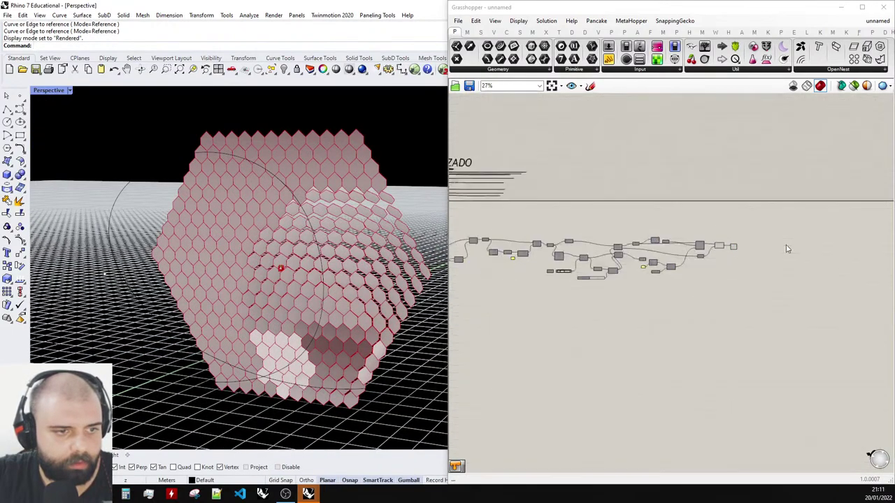
Turn off the preview of all selected components in the Grasshopper definition.
drag(762, 267, 516, 219)
middle_click(517, 220)
click(545, 192)
right_drag(269, 206, 195, 169)
Try the Arctic display mode in the Perspective view and return it to Rendered.
click(49, 90)
click(133, 206)
click(54, 91)
click(60, 147)
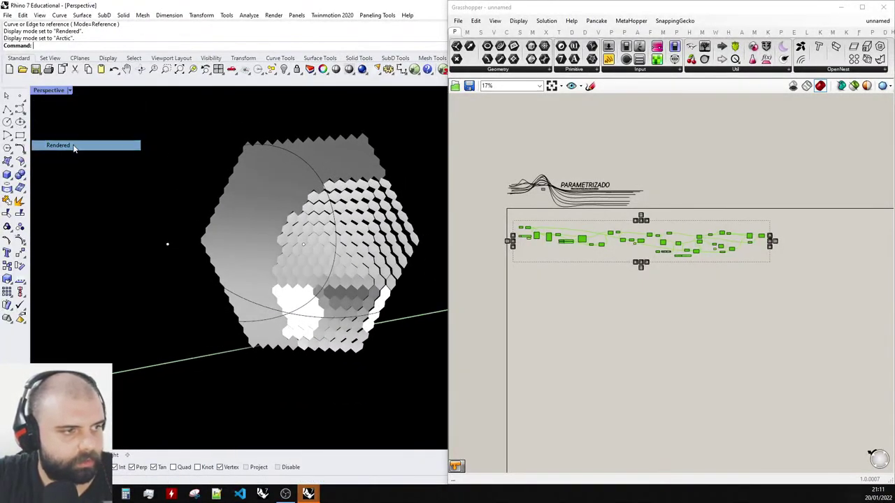
right_drag(260, 180, 297, 191)
Turn on the preview of the Merge component that feeds Custom Preview.
click(784, 215)
scroll(807, 244, up, 3)
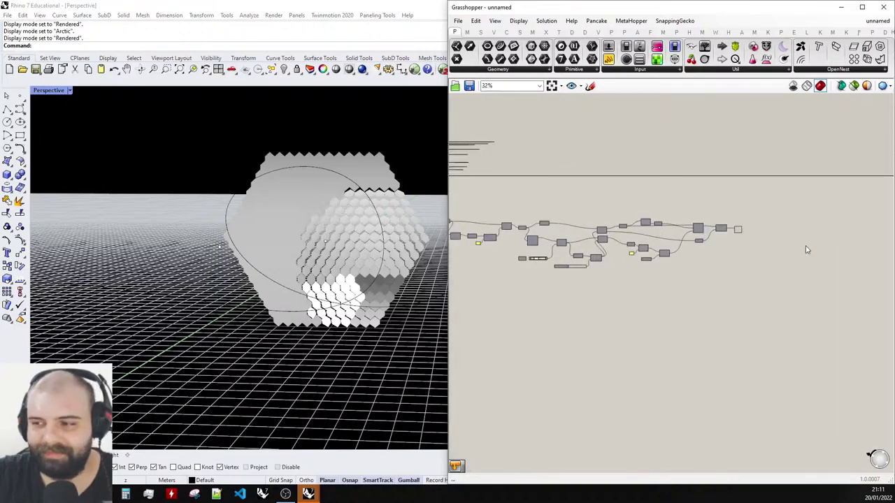
scroll(741, 243, up, 5)
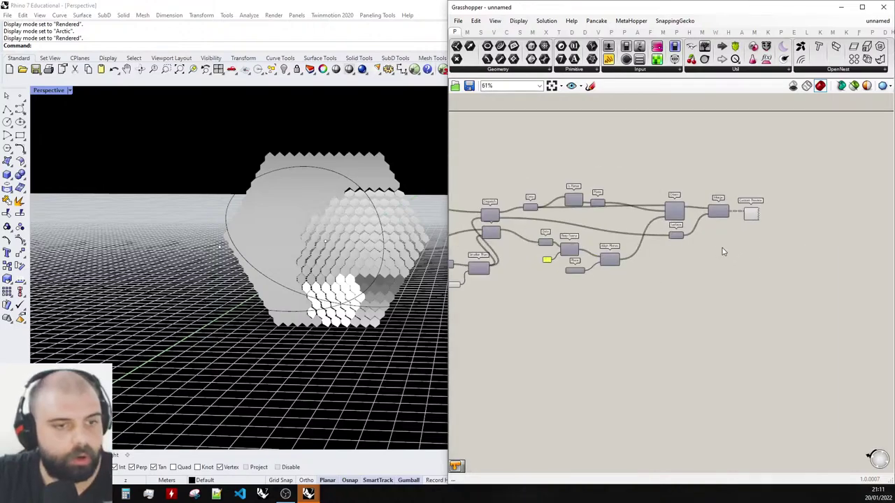
click(679, 249)
middle_click(678, 248)
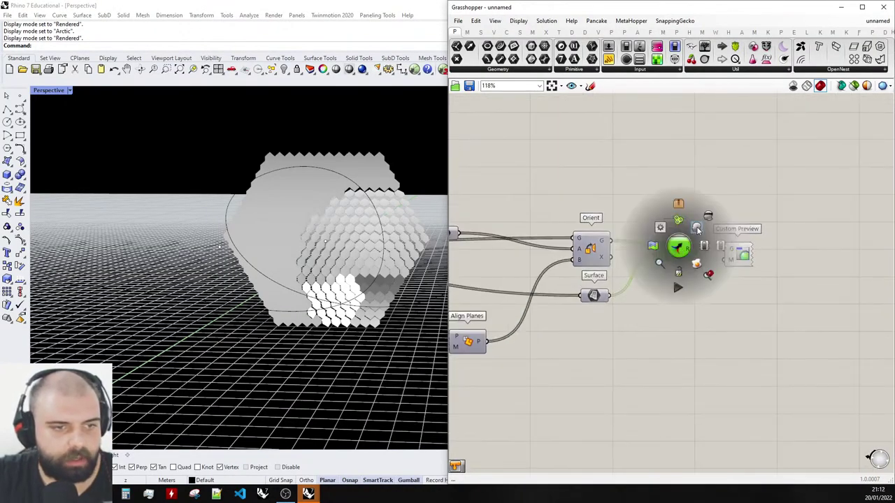
click(693, 226)
Examine the joints between neighbouring hexagonal panels along the upper edge of the surface.
scroll(327, 153, up, 6)
click(468, 167)
scroll(341, 168, up, 7)
scroll(340, 170, up, 3)
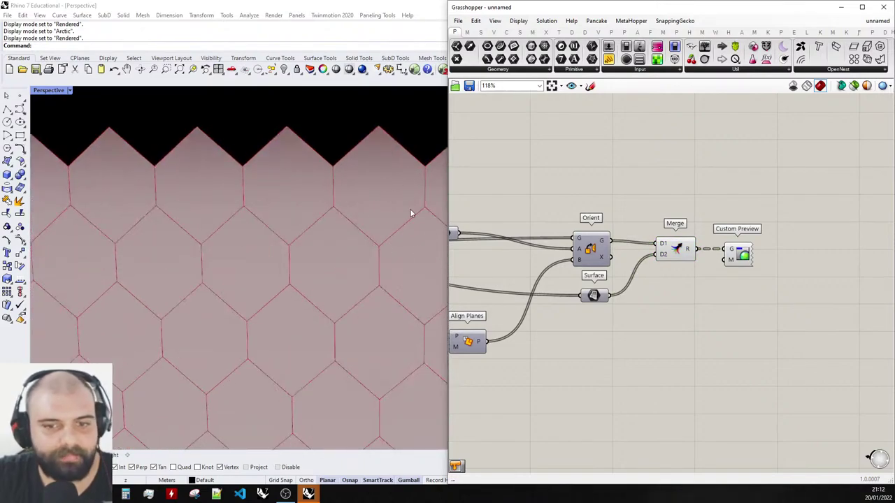
scroll(731, 229, down, 2)
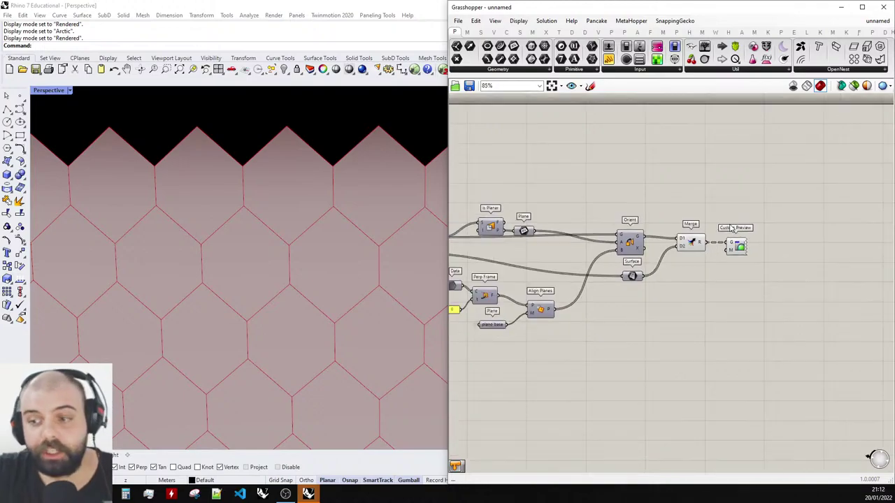
scroll(329, 180, up, 3)
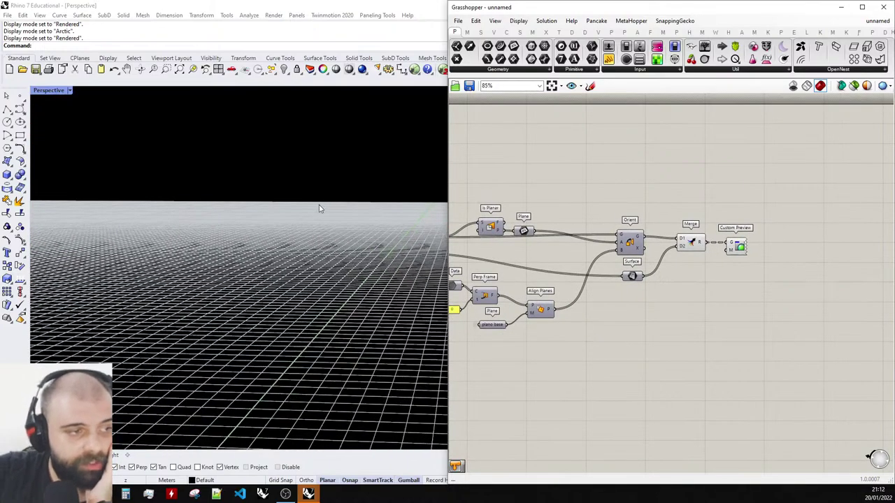
scroll(316, 210, down, 1)
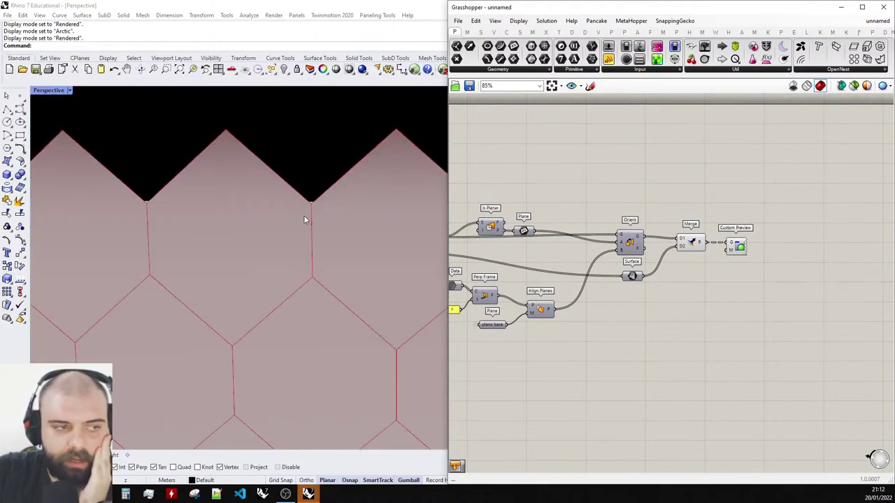
Add a Data parameter beside Hexagon Cells and feed it from the Cells output.
scroll(787, 231, down, 5)
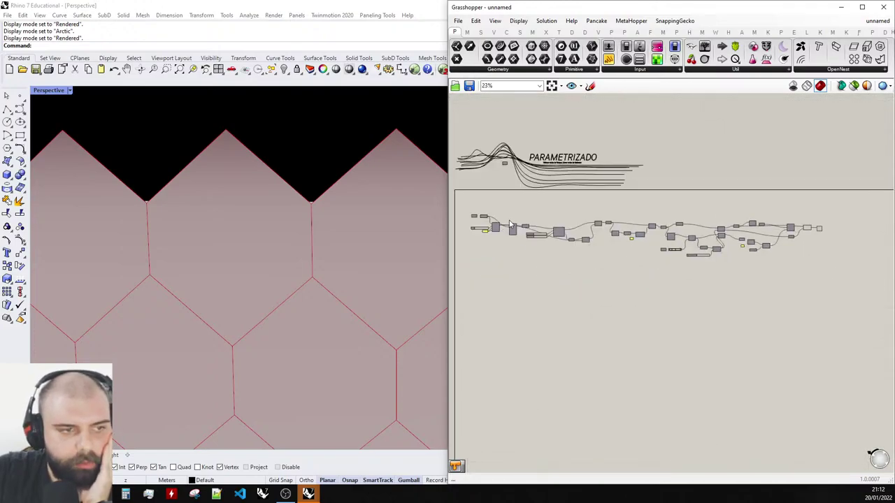
scroll(509, 222, up, 5)
scroll(476, 226, down, 6)
drag(855, 279, 819, 245)
scroll(615, 233, up, 8)
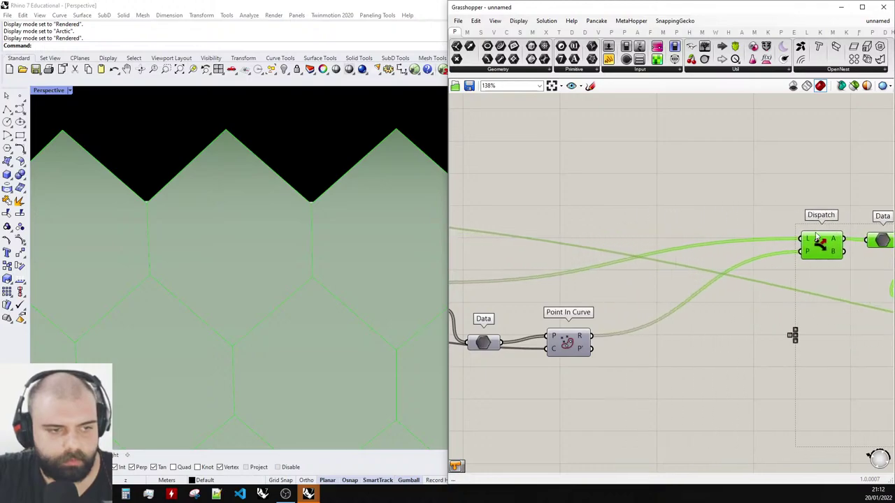
right_drag(584, 373, 661, 350)
scroll(661, 350, up, 2)
drag(660, 349, 511, 286)
scroll(511, 285, down, 2)
drag(573, 277, 667, 295)
scroll(566, 258, up, 2)
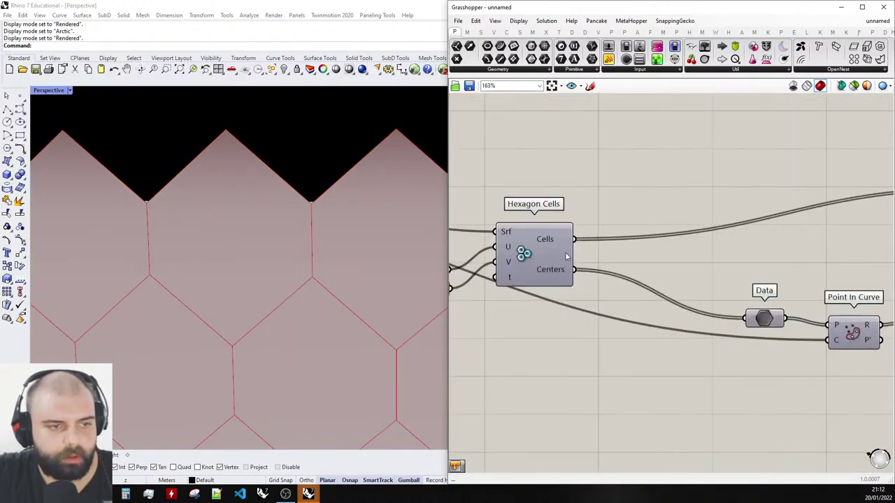
double_click(591, 218)
text(data)
click(589, 208)
drag(573, 223, 572, 218)
drag(588, 218, 639, 205)
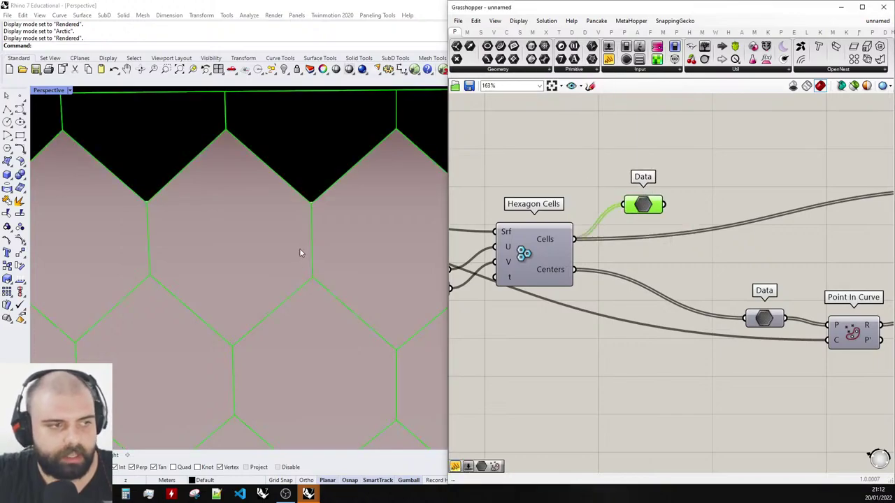
Add a Scale component and connect the new Data parameter to its geometry input (G).
scroll(299, 248, down, 15)
scroll(301, 251, up, 2)
double_click(657, 175)
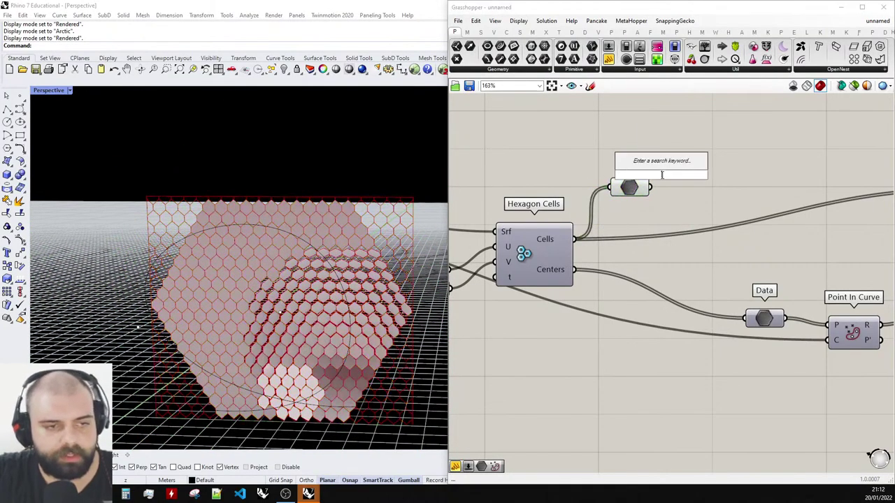
text(sca)
click(659, 163)
drag(676, 181, 750, 186)
click(688, 168)
drag(635, 187, 649, 160)
click(684, 132)
scroll(674, 170, up, 2)
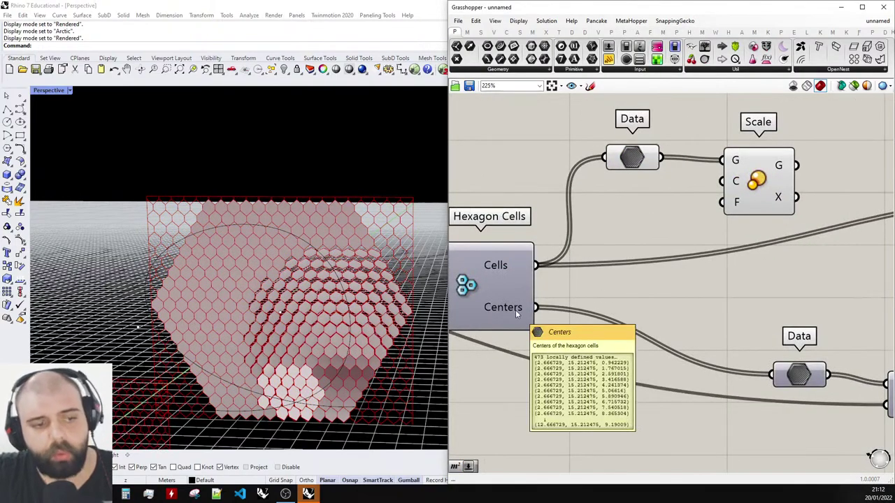
Connect the Centers output of Hexagon Cells to Scale's C input and move Data and Scale farther from Hexagon Cells.
drag(536, 307, 721, 183)
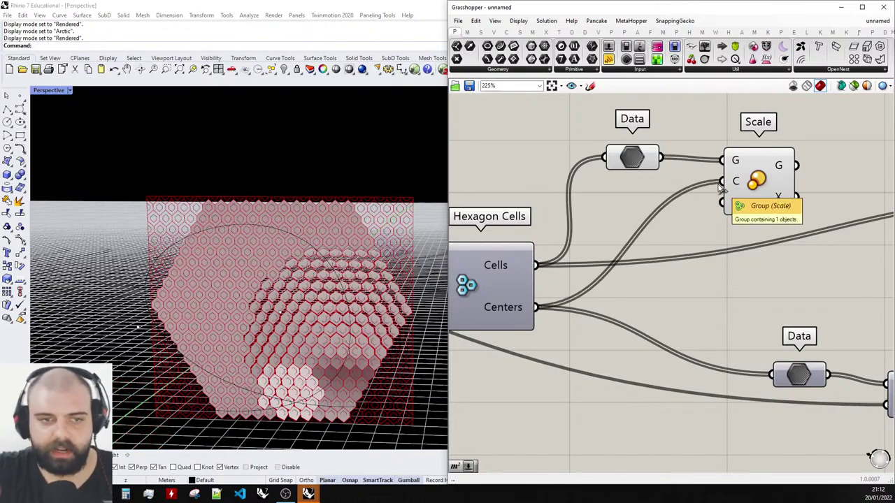
scroll(682, 209, down, 3)
scroll(771, 154, up, 2)
drag(788, 197, 593, 153)
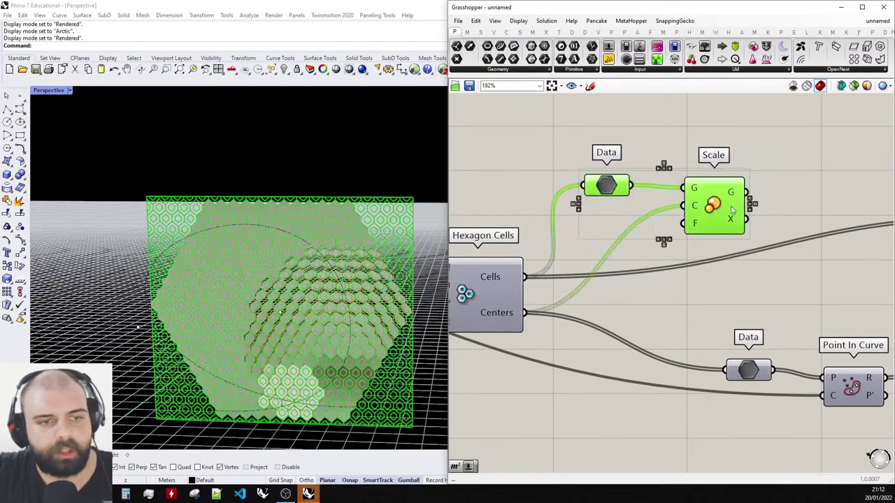
drag(610, 185, 661, 149)
click(570, 154)
Create a panel with the value .98 and connect it to Scale's factor input (F).
double_click(570, 153)
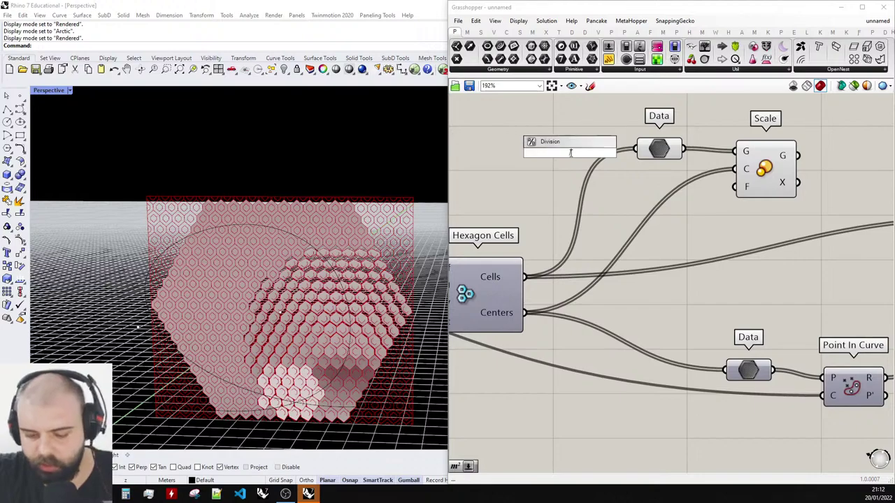
text(//.98)
key(Return)
drag(573, 158, 678, 188)
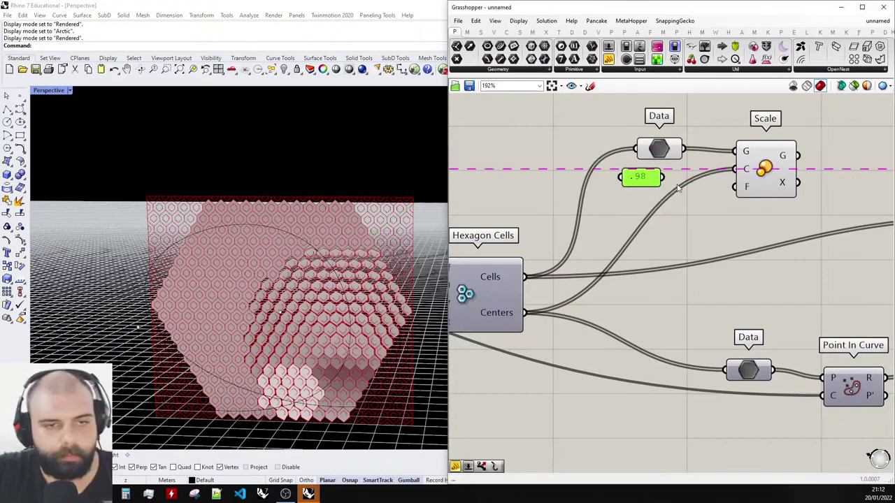
drag(738, 193, 735, 188)
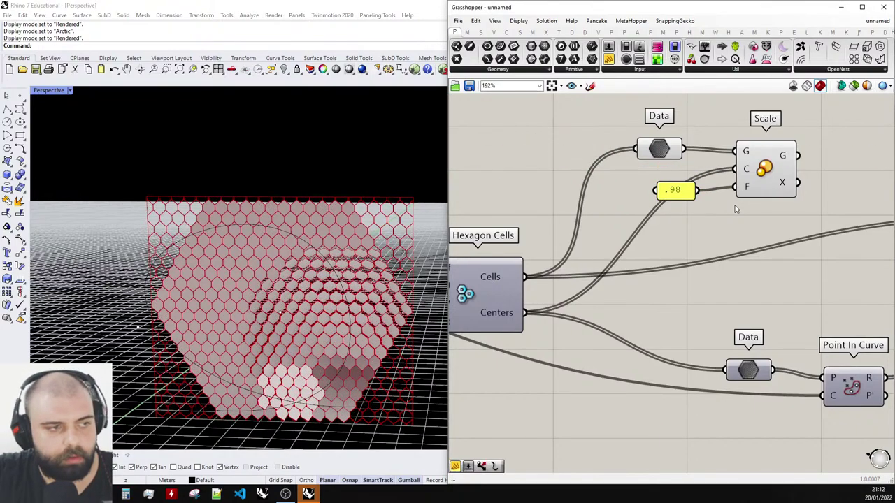
Replace the Cells connection at Dispatch's list input (L) with the scaled cells from Scale's G output.
click(773, 167)
scroll(543, 230, down, 2)
scroll(384, 215, up, 8)
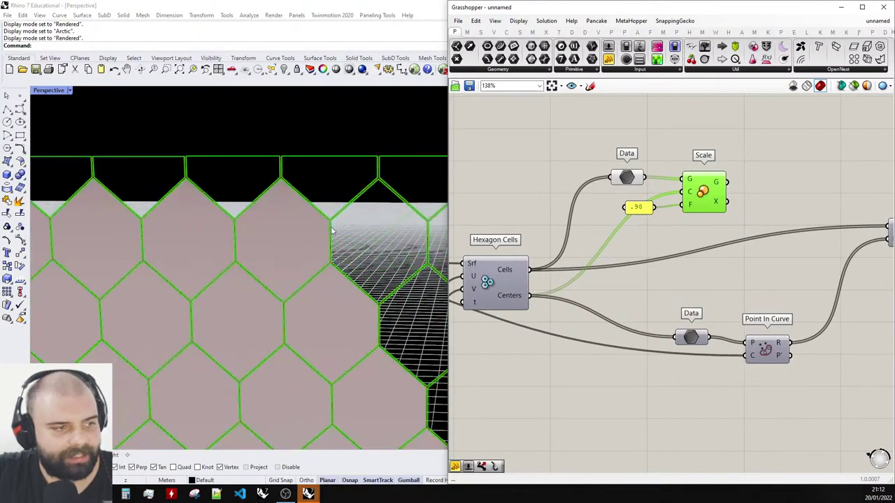
scroll(629, 202, down, 1)
scroll(610, 198, up, 3)
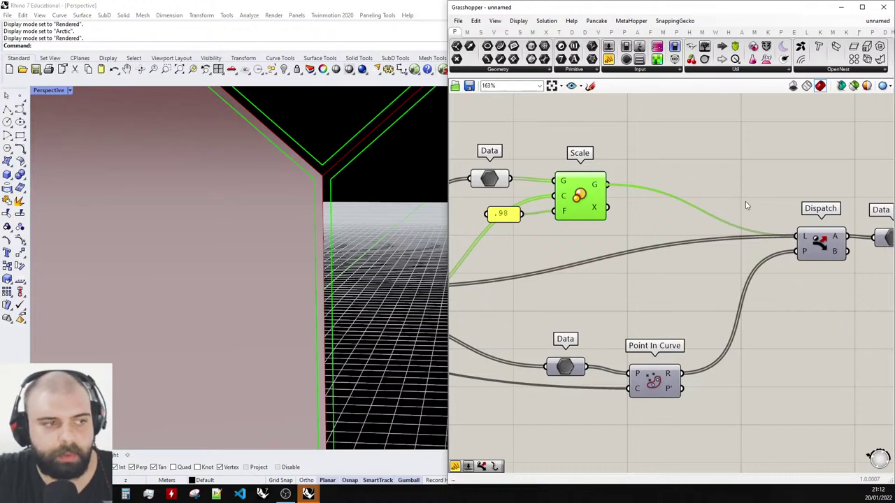
scroll(688, 211, down, 2)
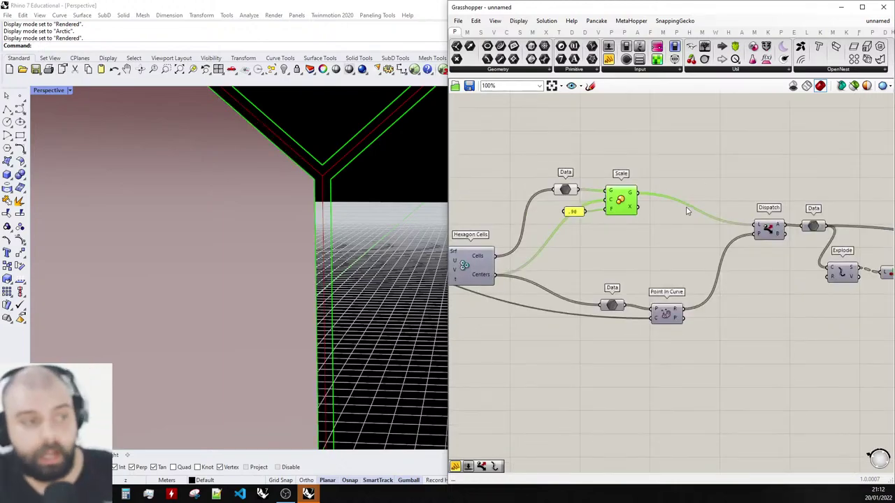
Select the Data parameter, the .98 panel and Scale, and turn off their preview.
drag(669, 242, 579, 175)
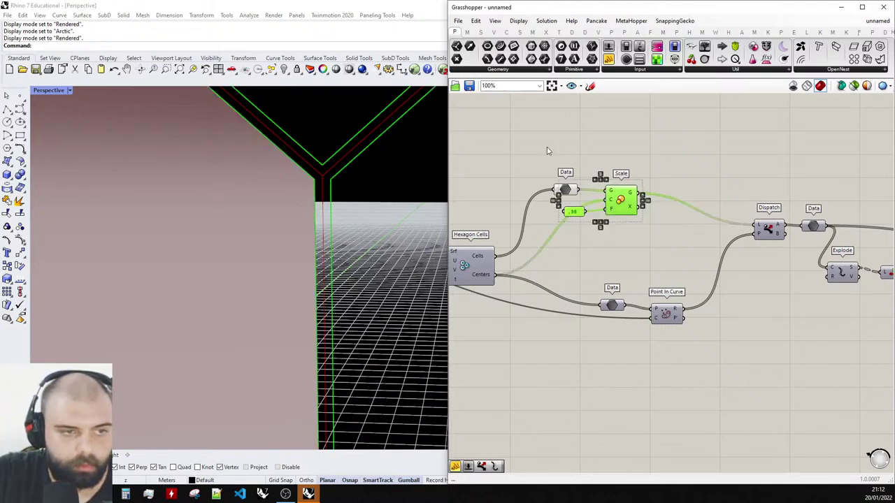
drag(547, 148, 679, 239)
middle_click(679, 238)
click(702, 214)
scroll(387, 166, down, 10)
right_drag(387, 166, 371, 179)
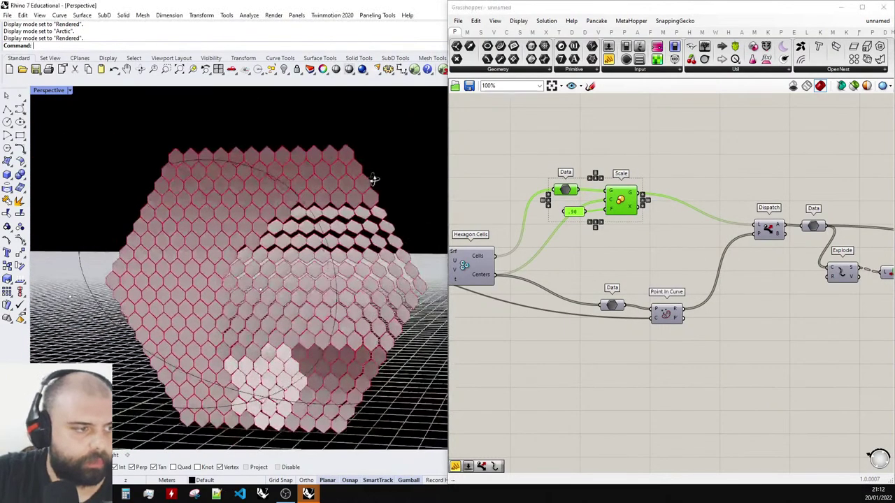
Turn off the preview of Merge so only Custom Preview displays the panels.
scroll(207, 170, up, 5)
scroll(501, 196, down, 1)
scroll(482, 199, down, 8)
scroll(701, 211, up, 10)
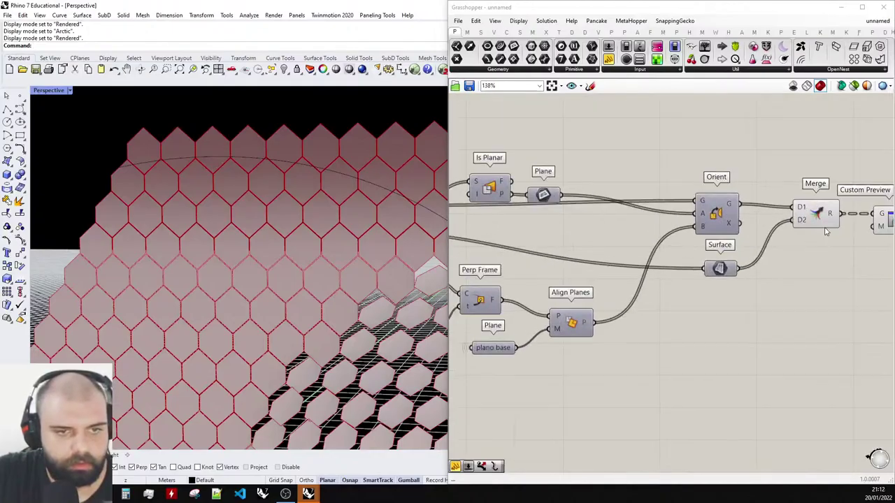
click(803, 218)
middle_click(803, 217)
click(831, 190)
right_drag(266, 140, 295, 183)
Set the Point On Curve parameter to 0.812 to relocate the oriented panels.
scroll(821, 247, down, 5)
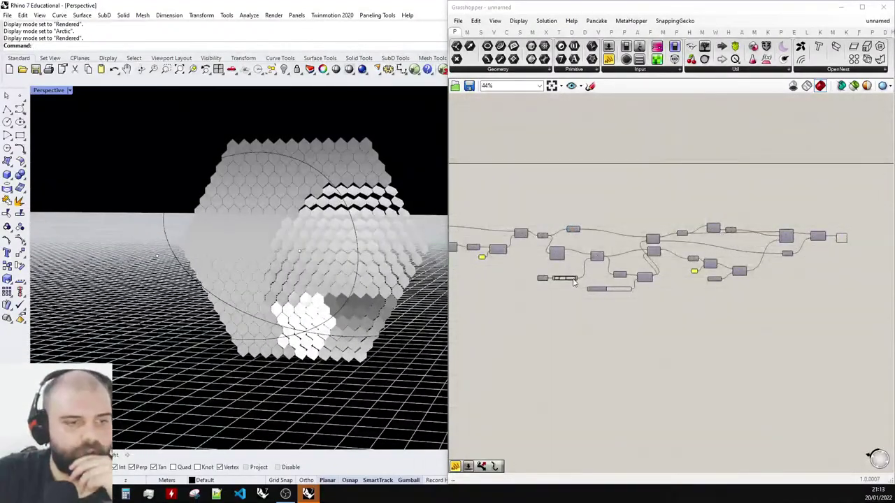
scroll(571, 278, up, 6)
drag(534, 278, 565, 285)
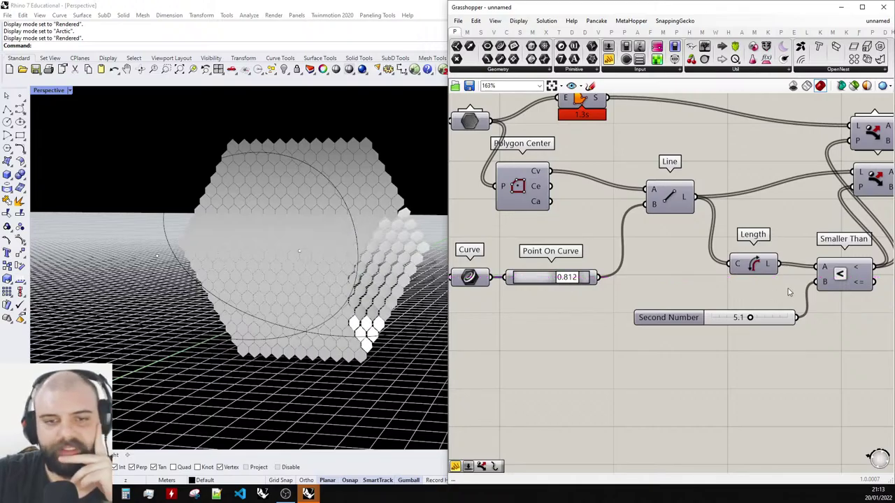
scroll(789, 292, down, 6)
scroll(636, 250, up, 2)
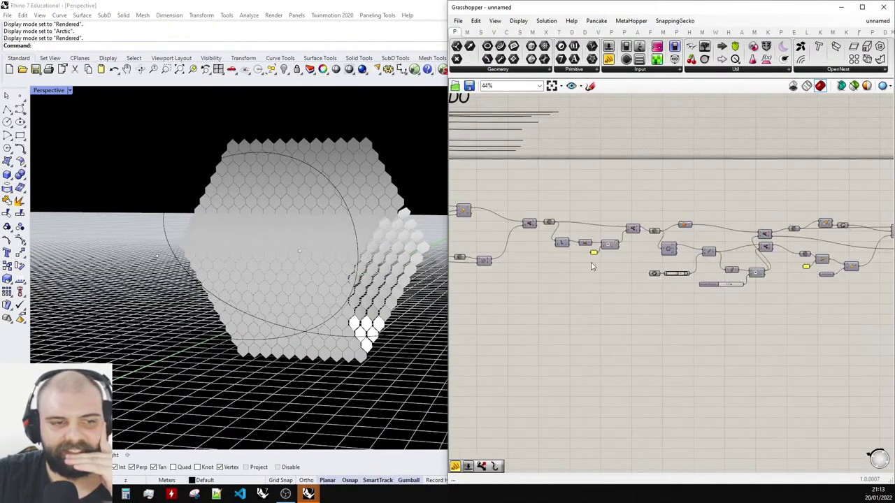
scroll(290, 214, down, 7)
mouse_move(289, 213)
right_down()
mouse_move(254, 212)
mouse_move(293, 230)
right_up()
scroll(209, 234, up, 3)
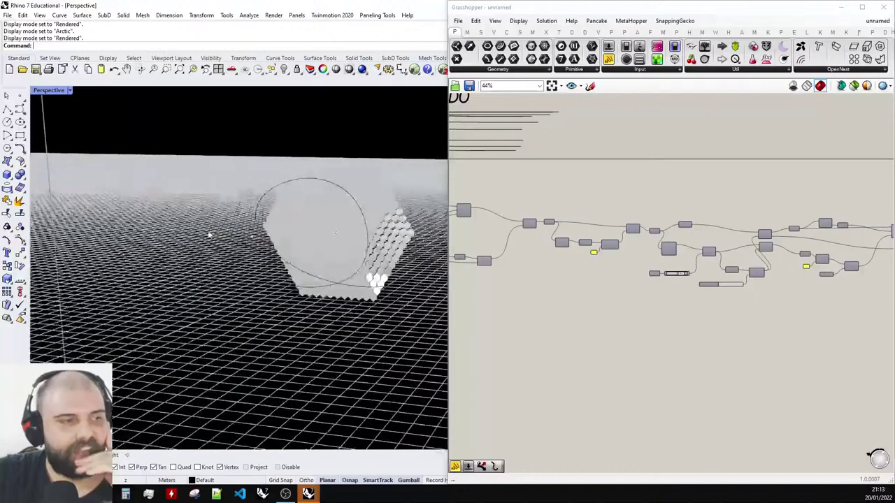
right_drag(208, 235, 365, 240)
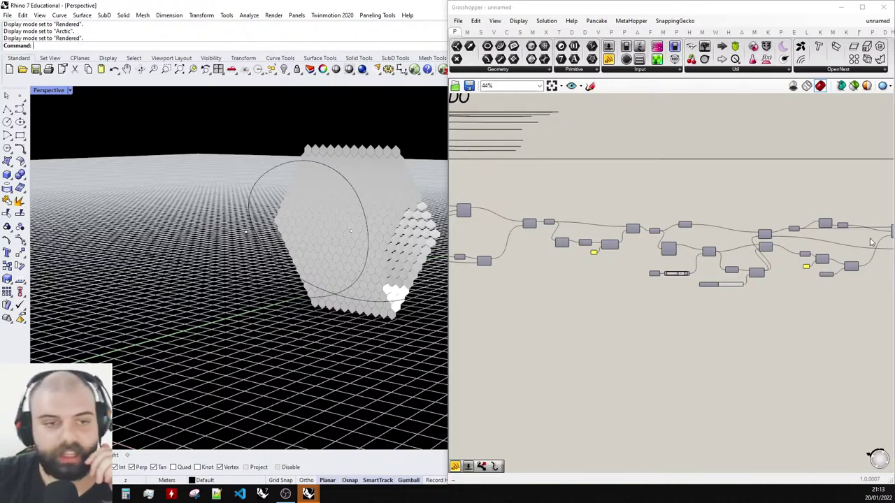
Add a Custom Preview above Hexagon Cells and connect the Boundary Surfaces output to its geometry input (G).
scroll(629, 224, up, 7)
click(622, 218)
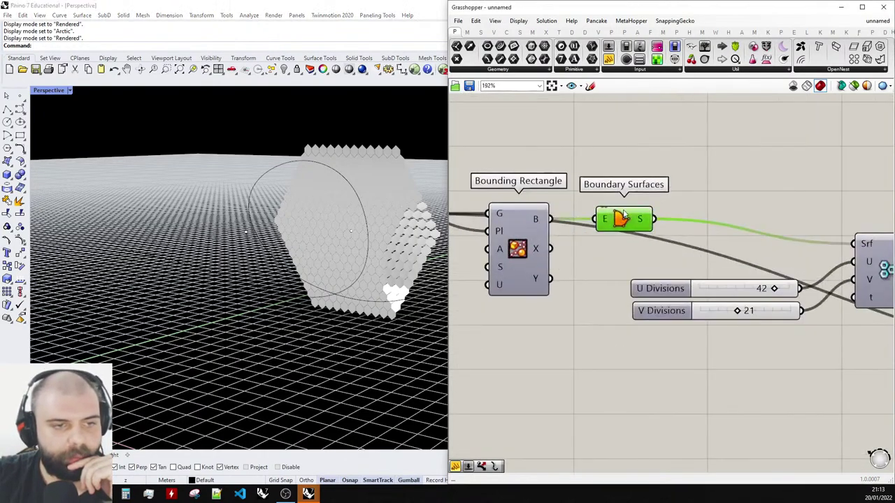
scroll(623, 218, down, 4)
scroll(681, 198, up, 5)
double_click(680, 197)
text(custom prev)
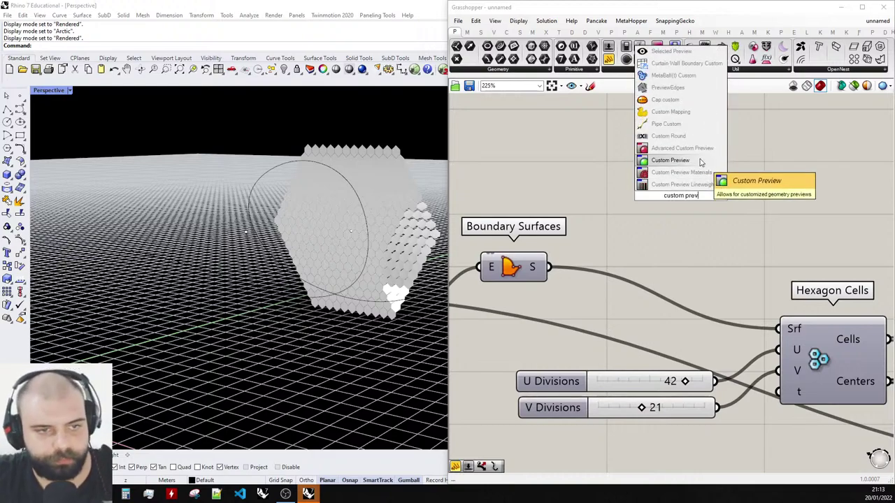
click(700, 161)
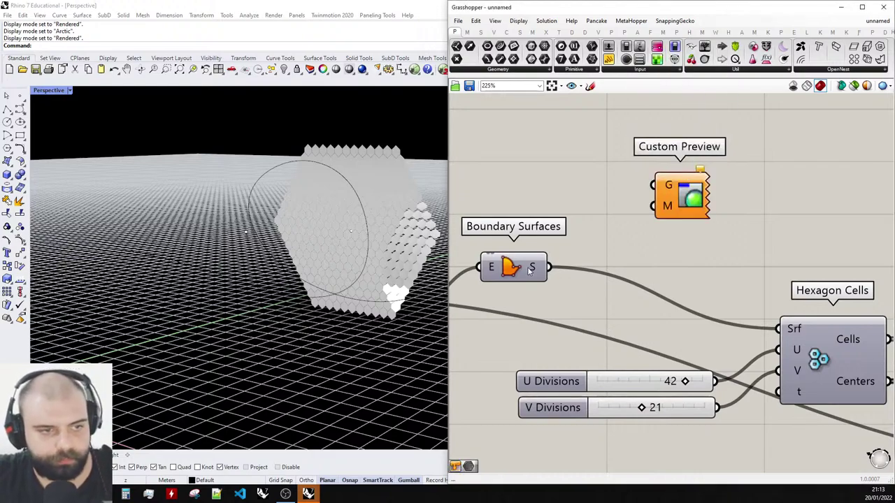
drag(641, 197, 652, 186)
scroll(647, 203, down, 3)
Add a Colour Swatch set to near-black and connect it to the material input (M) of the backing surface's Custom Preview.
scroll(652, 208, up, 3)
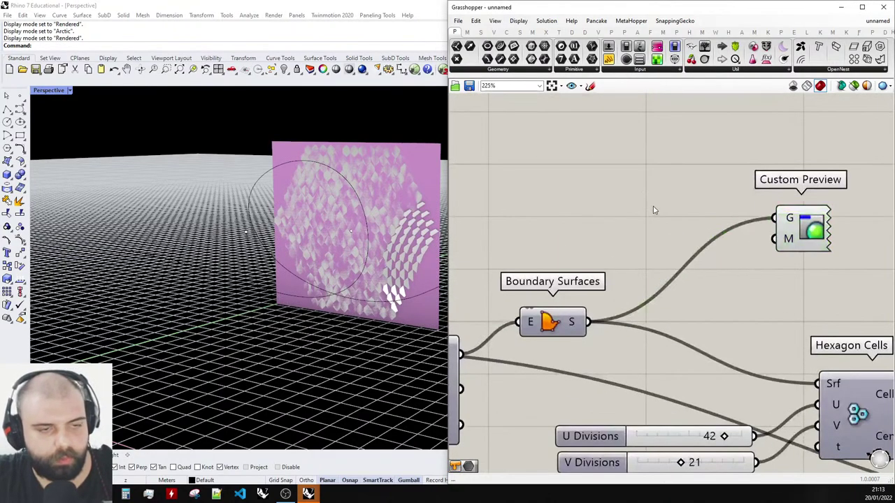
double_click(653, 208)
text(swt)
key(Return)
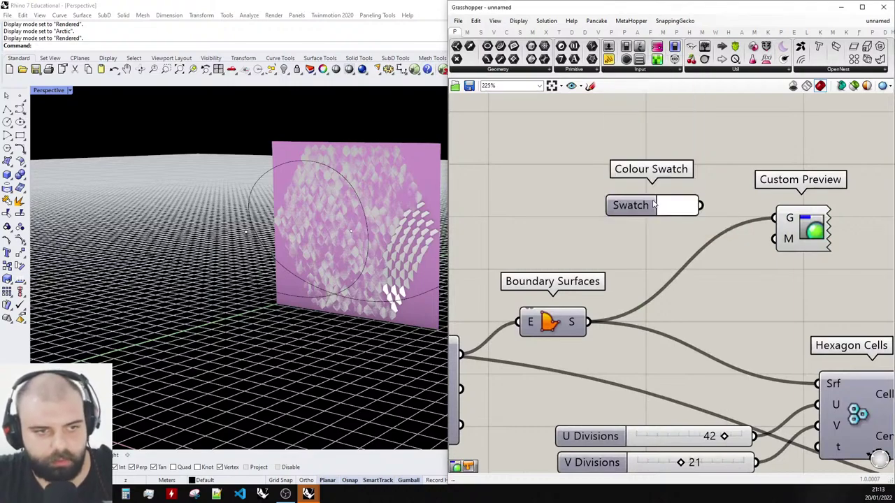
drag(769, 242, 773, 238)
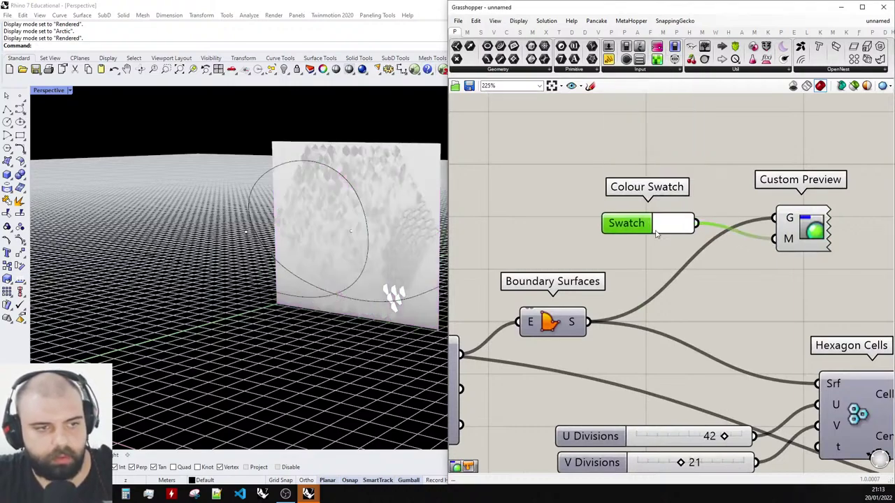
click(682, 227)
drag(710, 279, 752, 313)
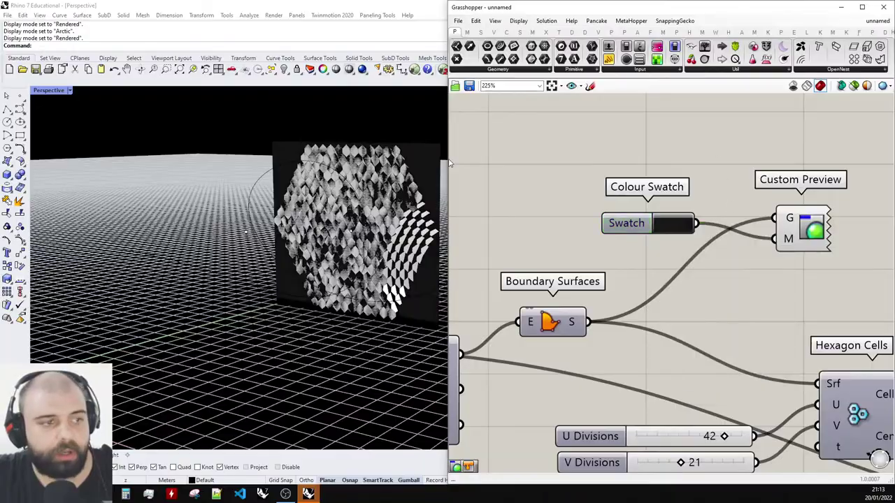
right_drag(371, 155, 348, 174)
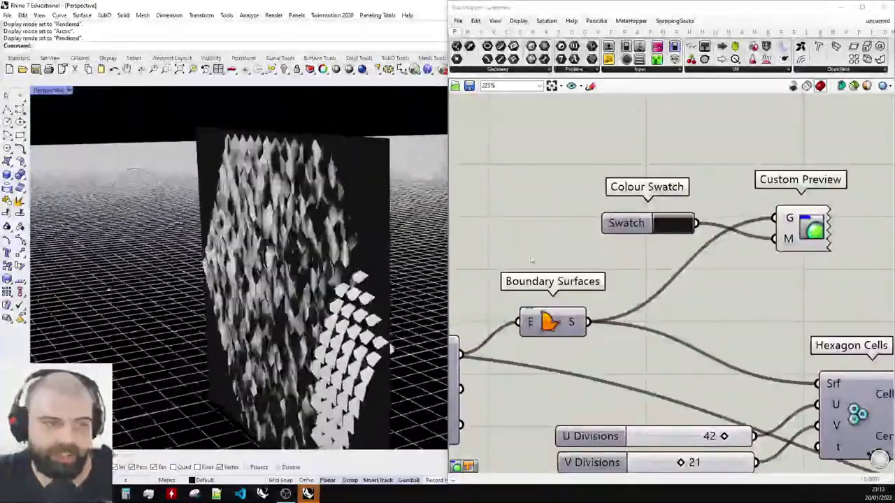
Add a Move component below the Custom Preview and connect the Boundary Surfaces output to its geometry input (G).
right_drag(628, 258, 597, 253)
double_click(596, 253)
text(move)
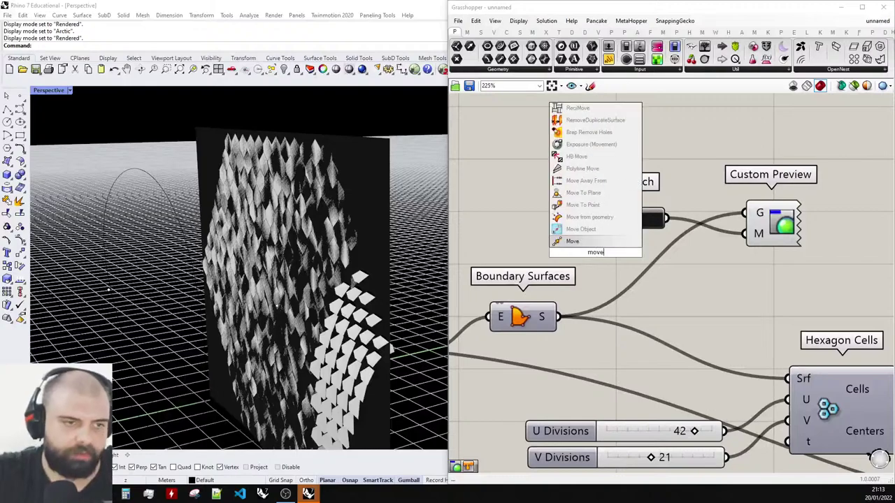
click(599, 243)
scroll(671, 279, down, 5)
drag(579, 224, 739, 290)
drag(672, 278, 677, 228)
middle_click(587, 279)
drag(605, 306, 694, 239)
click(606, 247)
middle_click(593, 259)
click(618, 228)
scroll(624, 225, up, 3)
click(582, 318)
scroll(319, 216, down, 6)
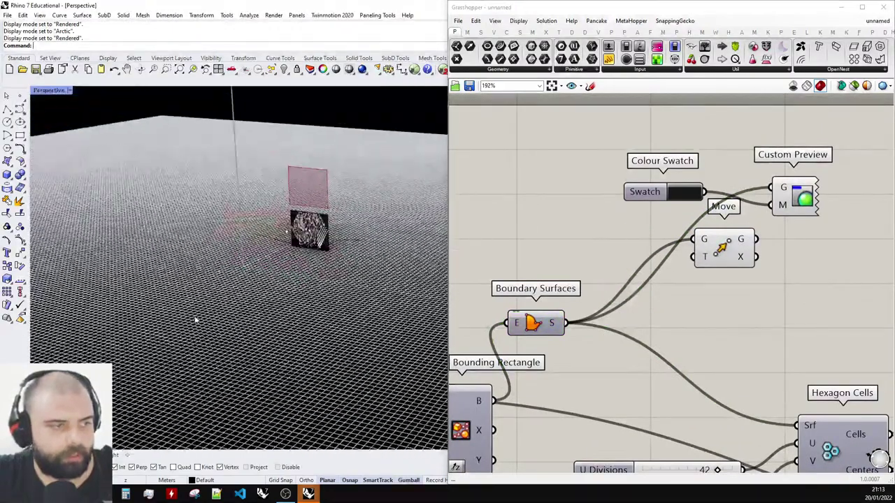
Add a Unit Y vector, connect it to Move's translation input (T), and create a .01 panel for its factor.
scroll(597, 234, up, 1)
double_click(589, 244)
text(y)
click(591, 232)
drag(602, 247, 634, 257)
double_click(555, 243)
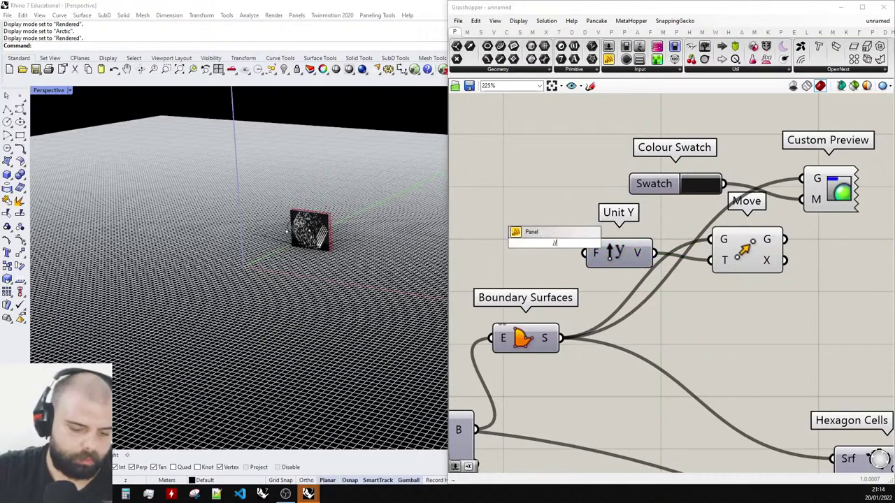
text(//.01)
key(Return)
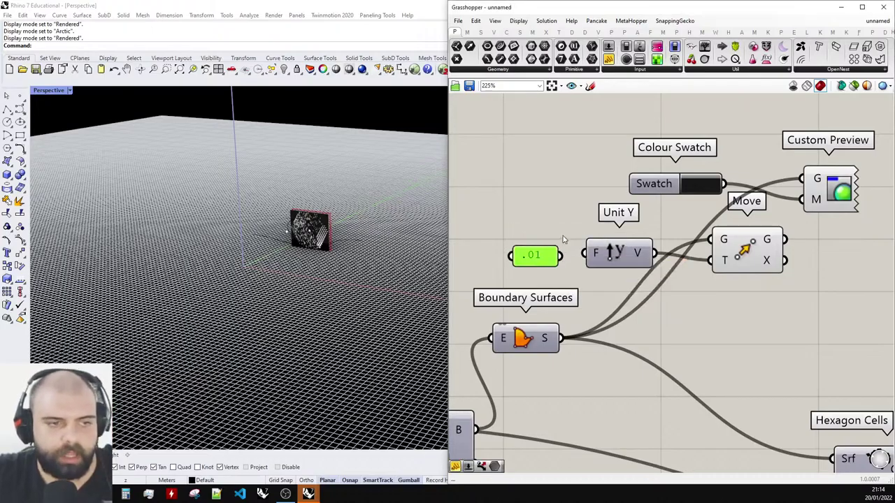
Connect the .01 panel to Unit Y and Move's geometry output to the Custom Preview, and turn off the preview of Move.
scroll(319, 223, up, 8)
right_drag(326, 221, 279, 222)
drag(785, 239, 802, 179)
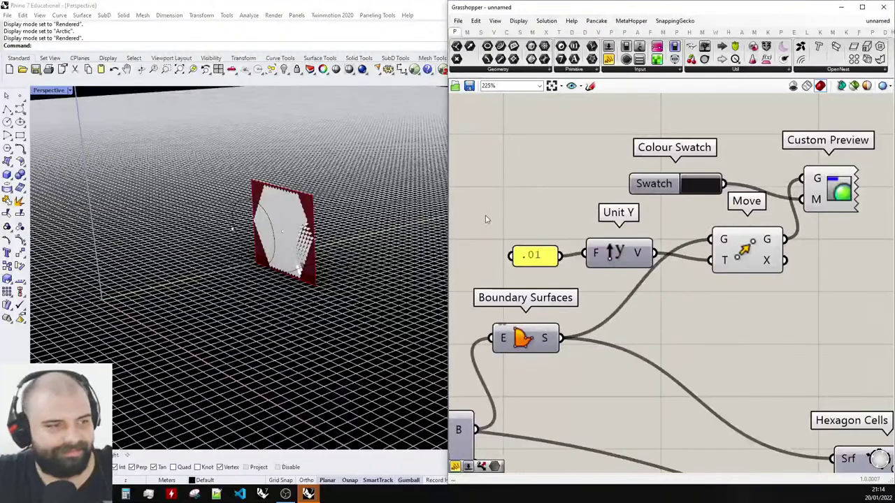
scroll(287, 200, up, 8)
scroll(776, 280, down, 1)
drag(781, 289, 571, 231)
middle_click(579, 225)
click(607, 193)
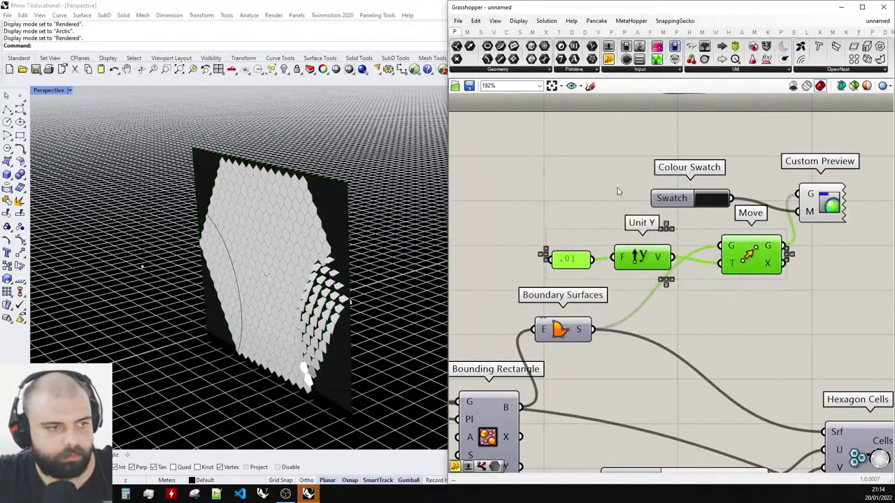
click(617, 189)
Try backing surface offsets of .1 and .15 in the panel feeding Unit Y.
right_drag(314, 203, 354, 244)
double_click(570, 258)
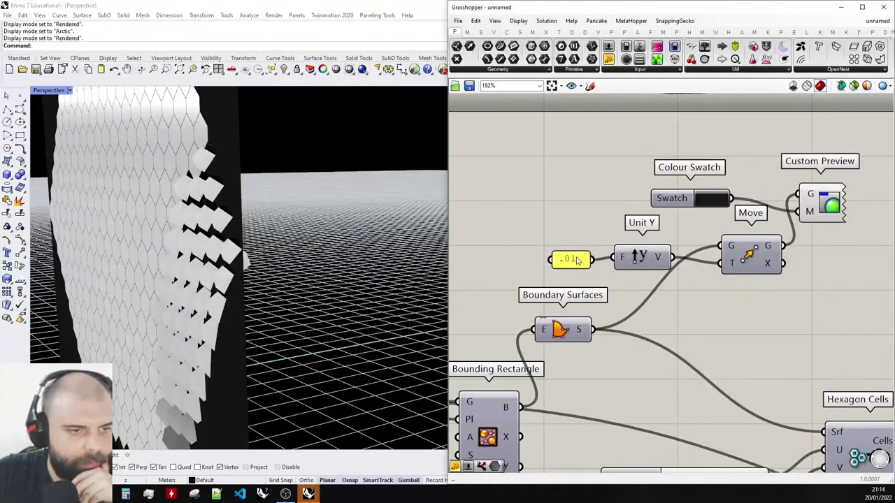
text(.1)
click(601, 329)
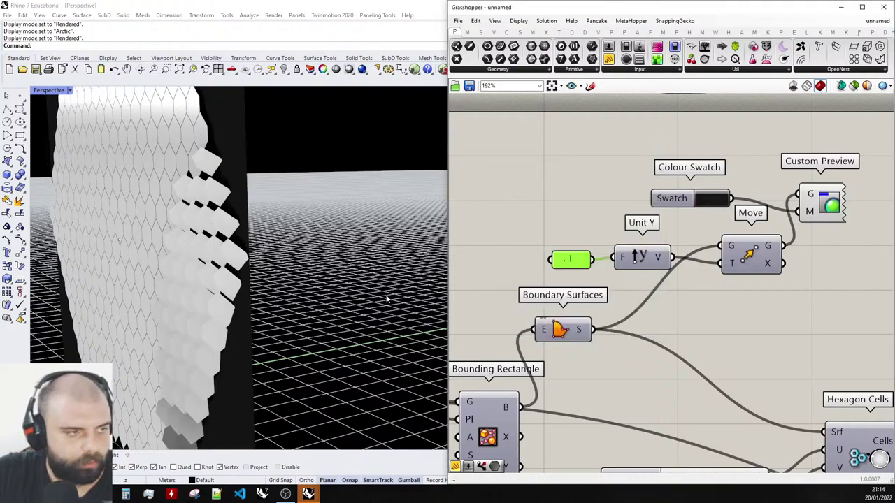
double_click(573, 260)
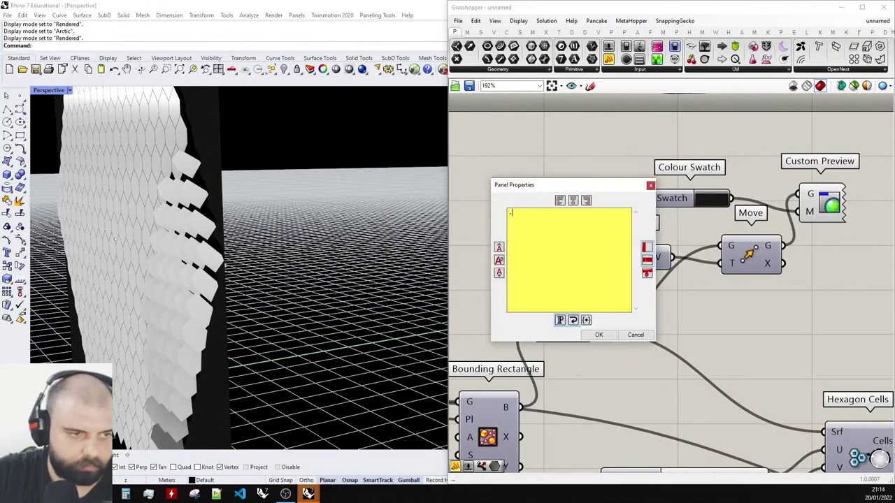
click(599, 336)
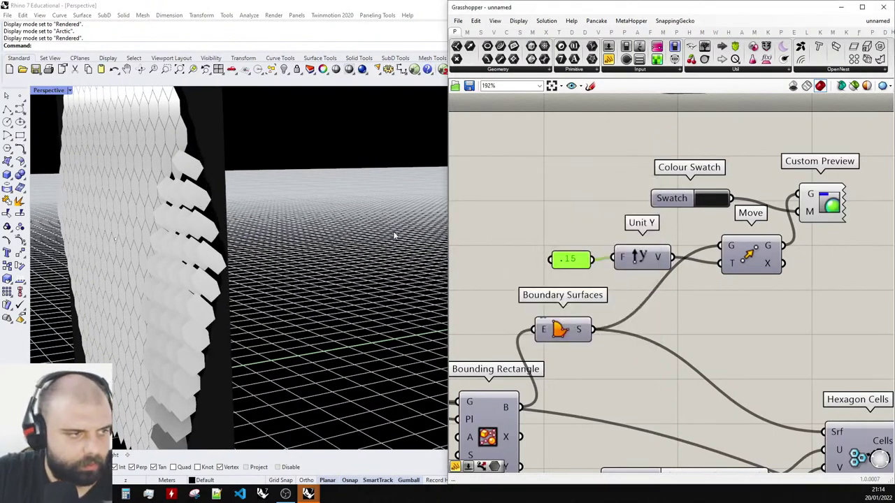
Set the panel feeding Unit Y to .2 to offset the backing surface from the panels.
double_click(582, 261)
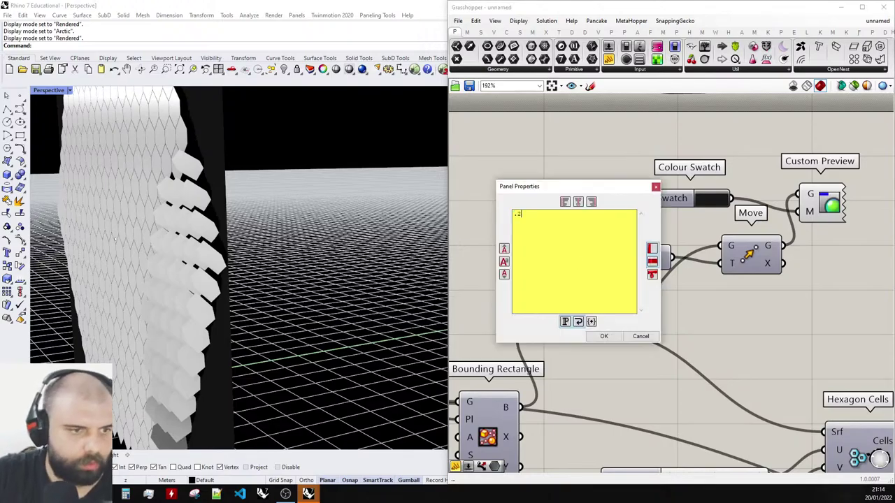
click(602, 339)
right_drag(249, 238, 316, 234)
scroll(305, 237, down, 4)
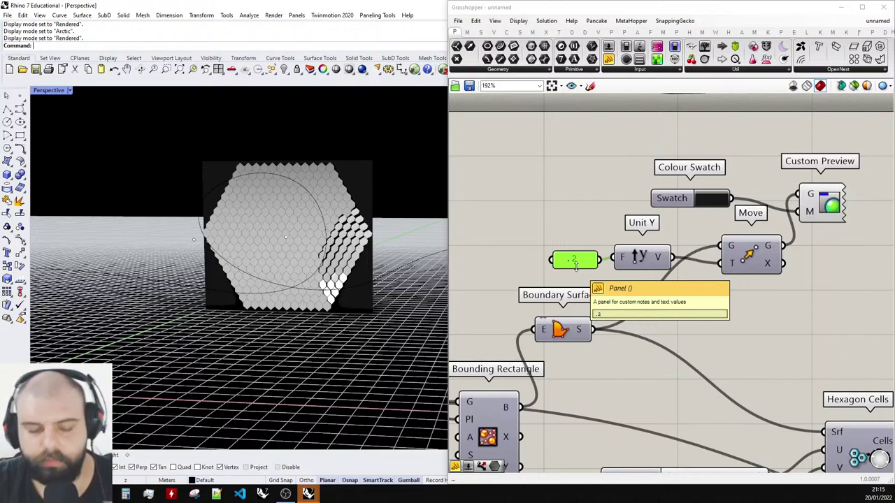
Select and hide the reference points and the open curve in the Rhino Perspective viewport.
scroll(314, 245, down, 5)
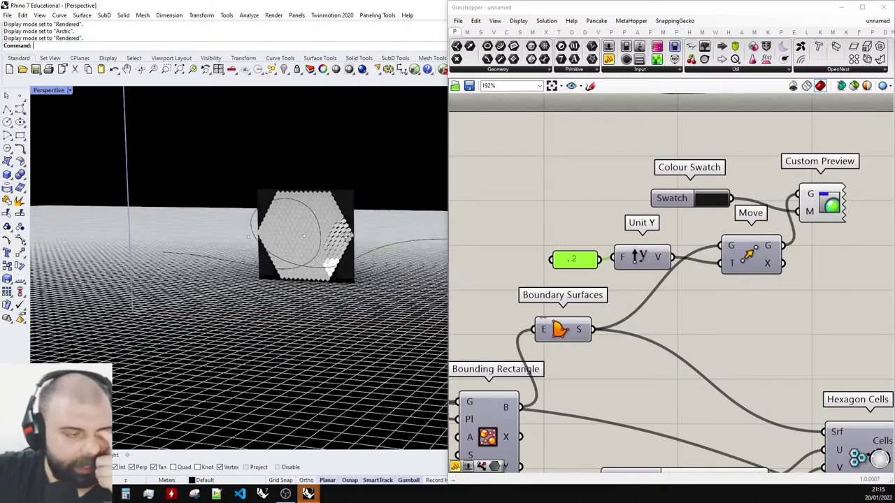
right_drag(327, 255, 297, 269)
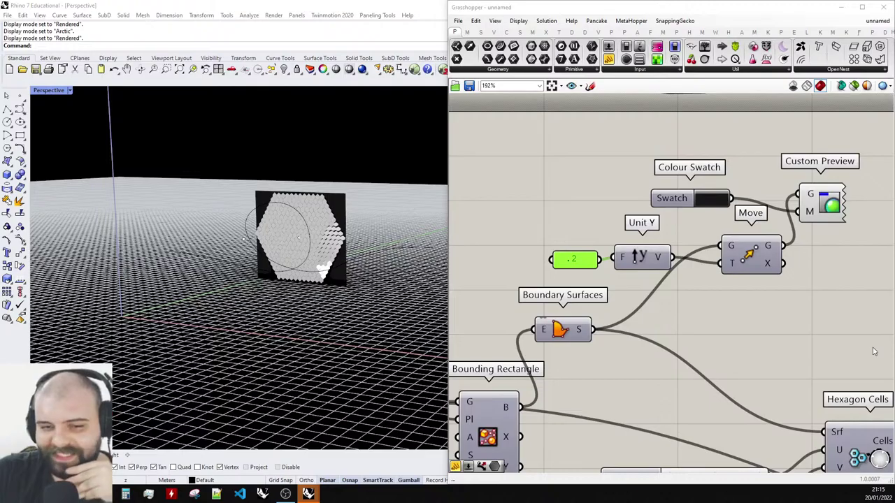
scroll(685, 247, down, 5)
scroll(547, 231, down, 1)
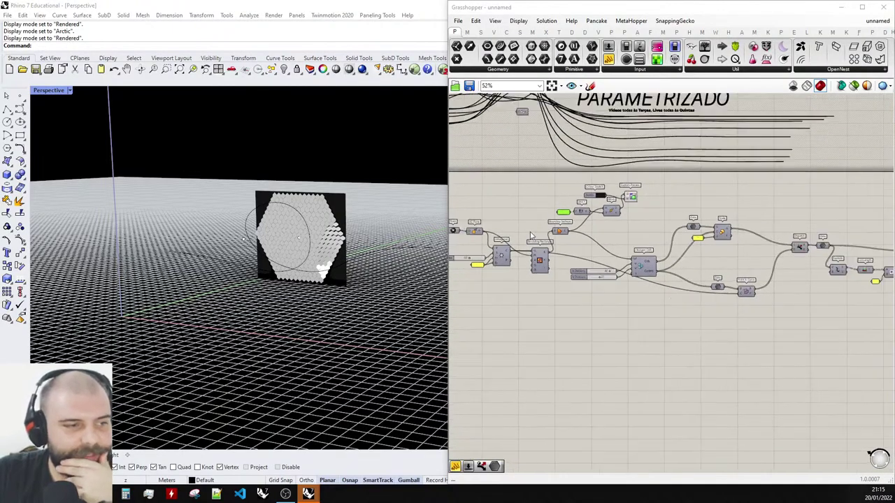
mouse_move(348, 226)
right_down()
mouse_move(371, 213)
mouse_move(345, 226)
right_up()
right_drag(258, 283, 425, 300)
key(ctrl+a)
text(Hide)
key(Return)
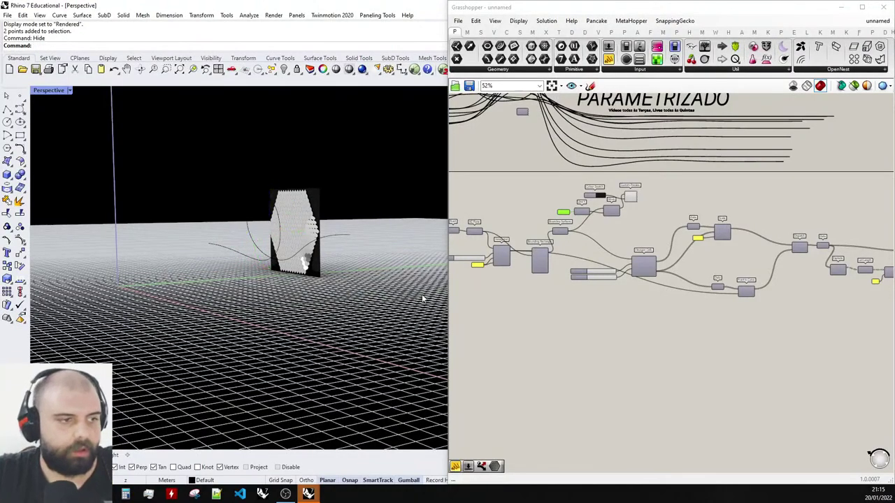
drag(394, 258, 338, 195)
key(ctrl+h)
scroll(289, 211, up, 8)
right_drag(289, 213, 335, 208)
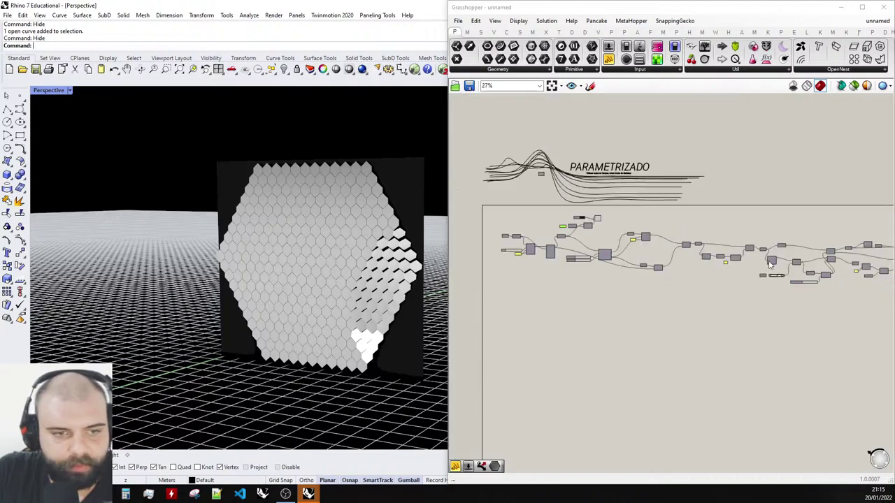
Set the Point On Curve parameter to 0.260 to relocate the oriented panels.
scroll(561, 262, up, 5)
mouse_move(673, 300)
mouse_down()
mouse_move(685, 300)
mouse_move(653, 300)
mouse_move(689, 303)
mouse_move(666, 300)
mouse_up()
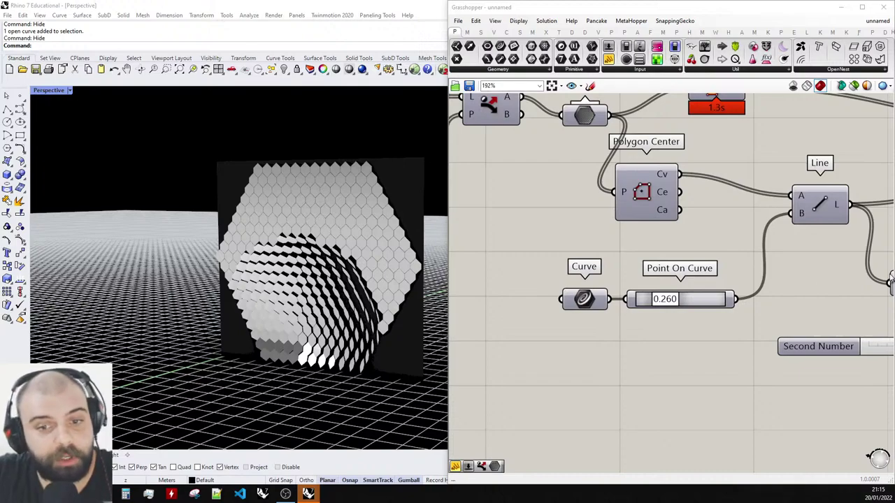
click(597, 389)
Close the extra empty Rhino windows without saving their documents, keeping only the hexagonal panel model open.
mouse_move(311, 494)
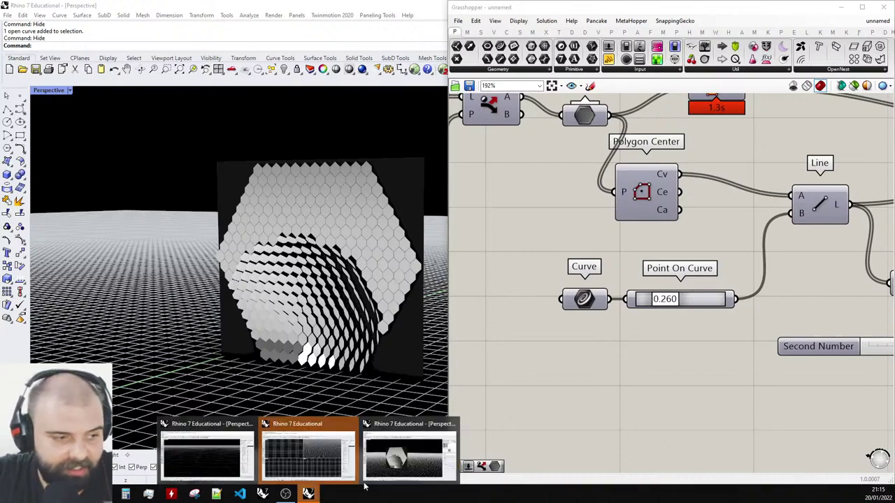
mouse_move(293, 453)
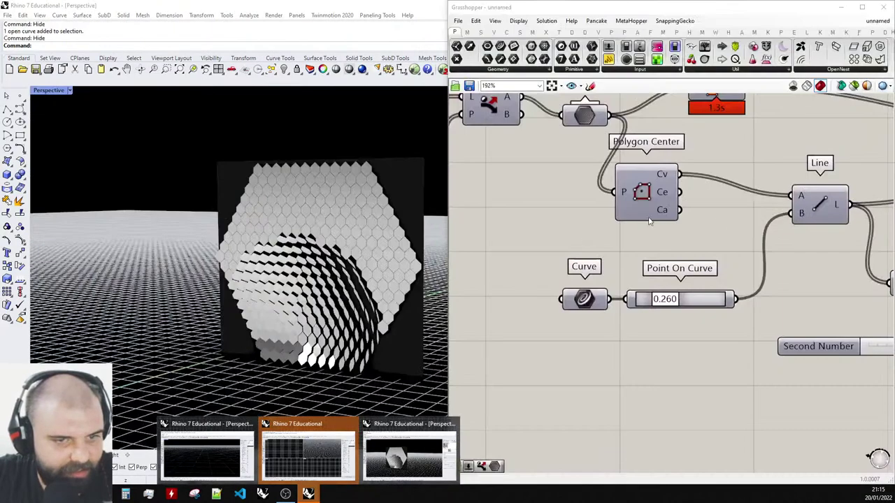
click(293, 468)
click(544, 316)
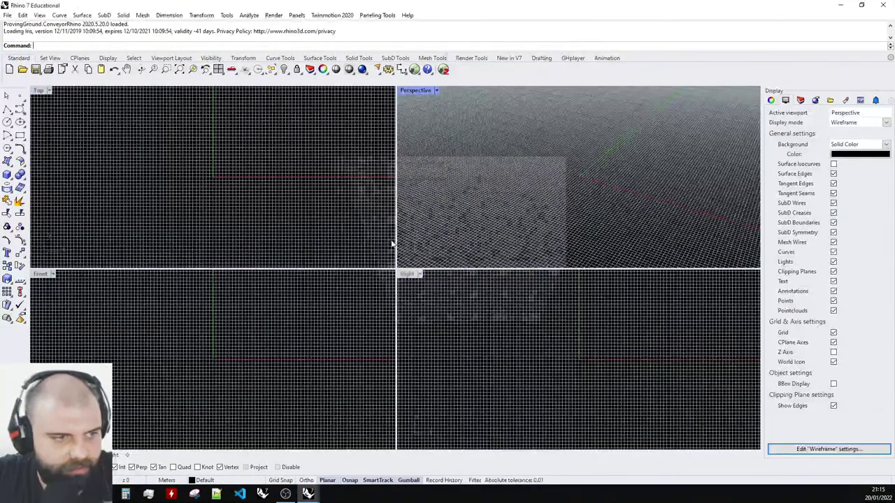
mouse_move(308, 494)
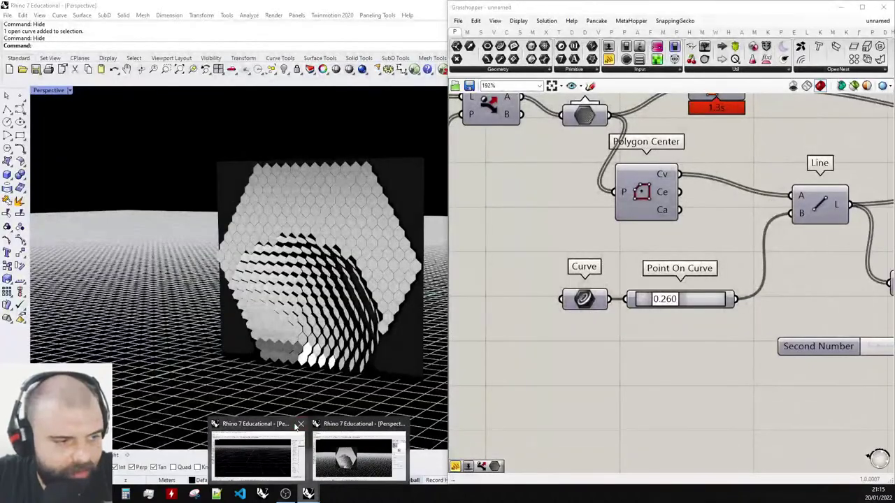
click(406, 451)
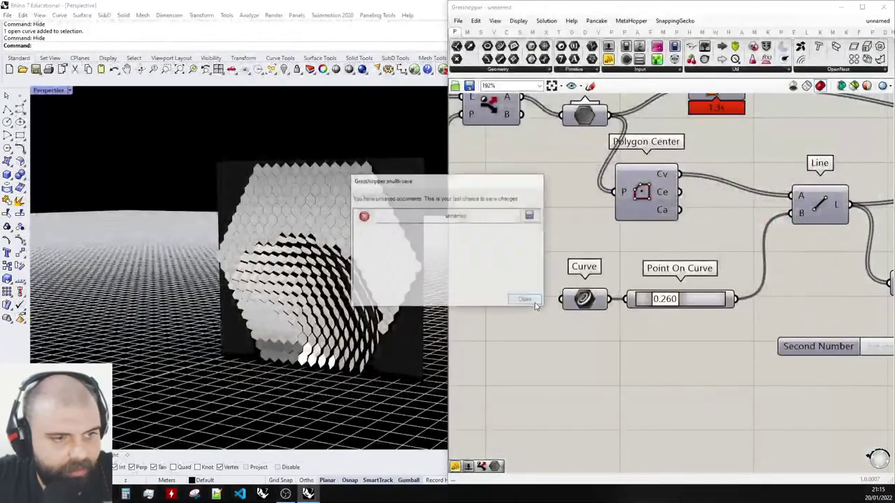
click(532, 300)
Move the Grasshopper window off this screen to uncover the full Rhino viewport.
scroll(549, 267, down, 2)
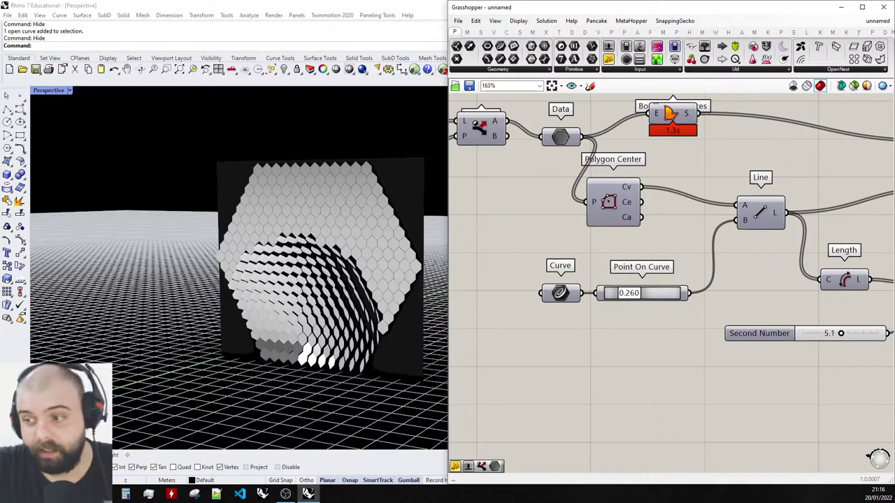
scroll(644, 196, down, 4)
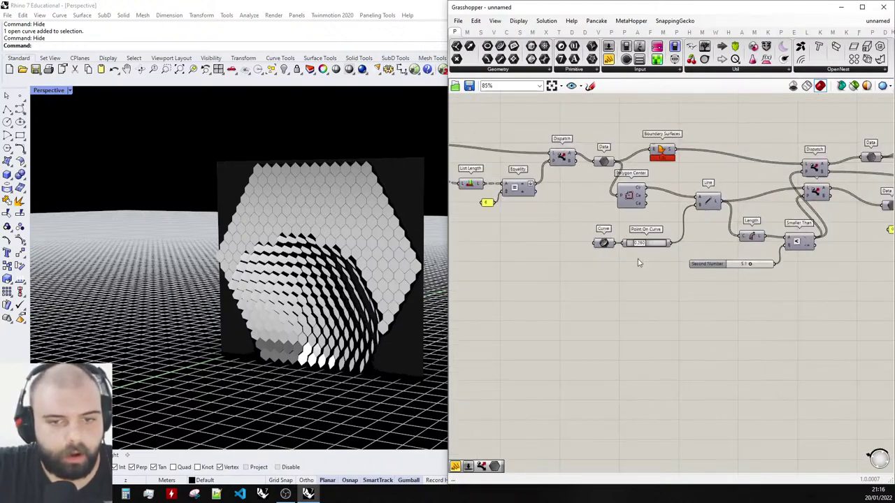
scroll(587, 305, up, 3)
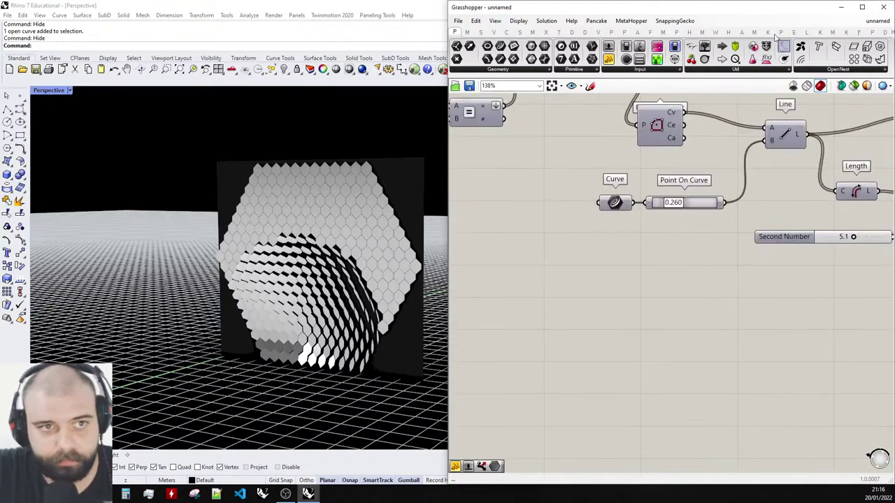
drag(770, 13, 894, 12)
Turn off the grid in the Rendered display settings of the Perspective viewport.
scroll(675, 222, down, 7)
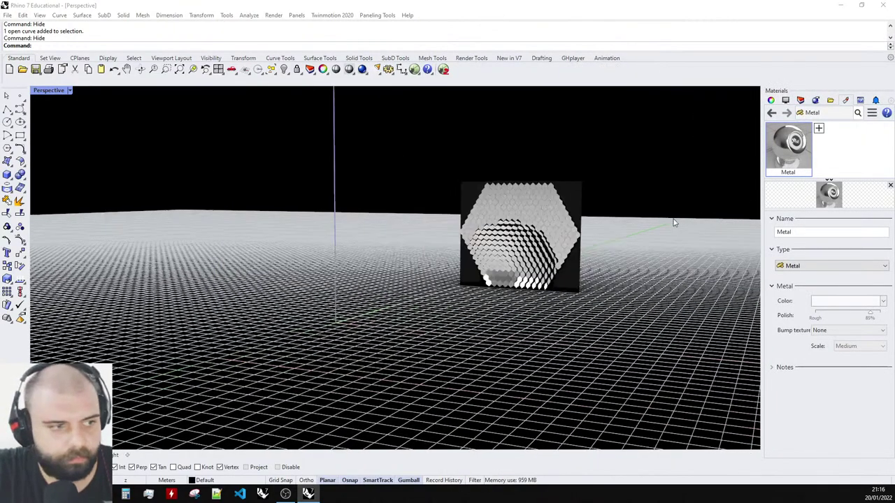
scroll(440, 285, up, 6)
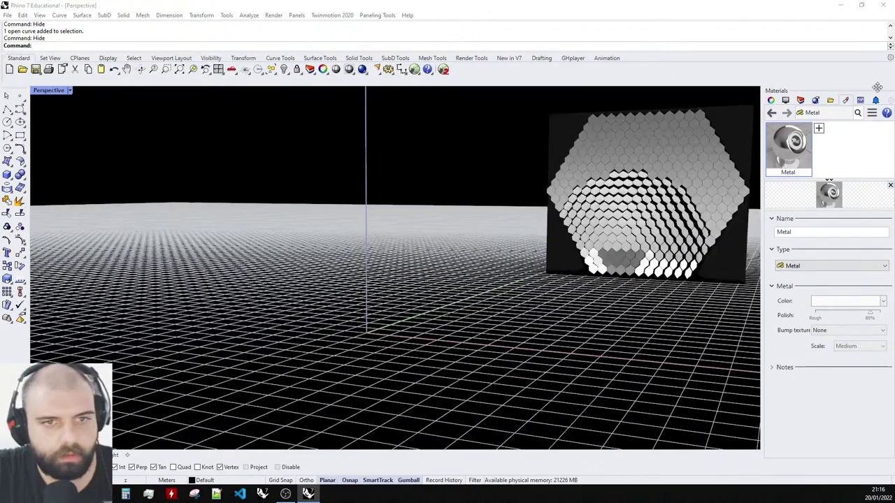
click(785, 100)
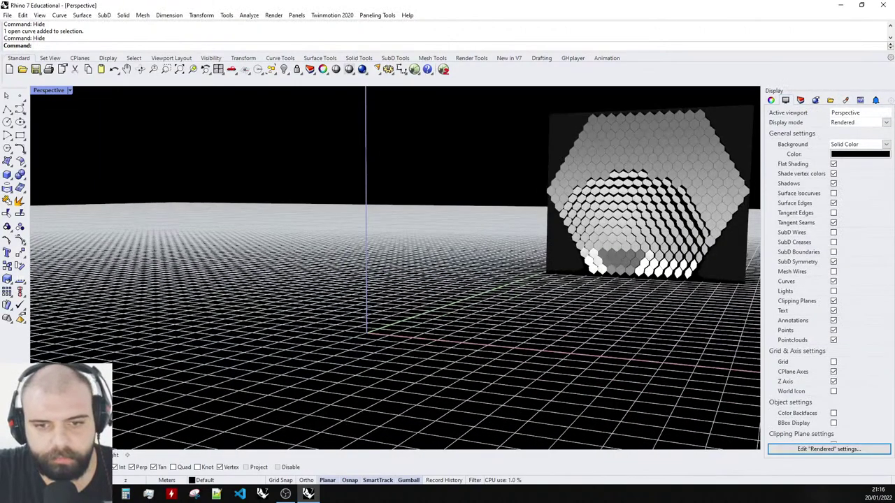
click(834, 362)
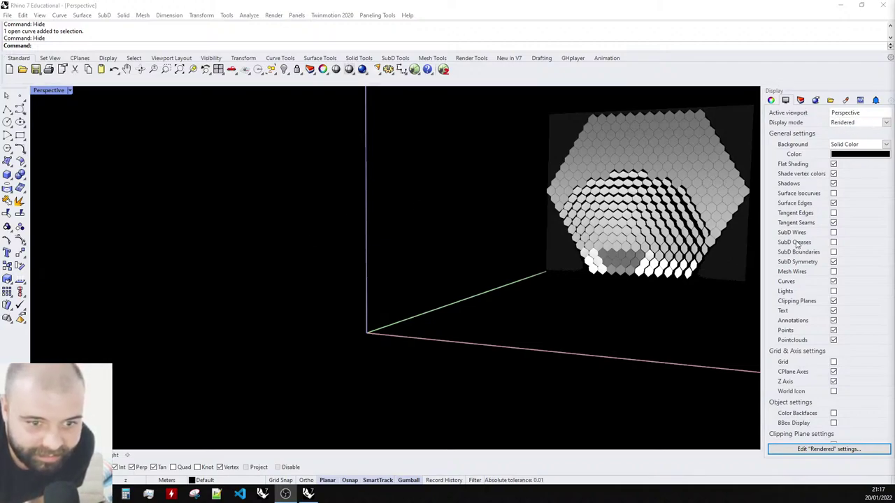
Switch the Perspective viewport's display mode to Shaded and frame the view around the origin axes.
click(48, 90)
click(56, 135)
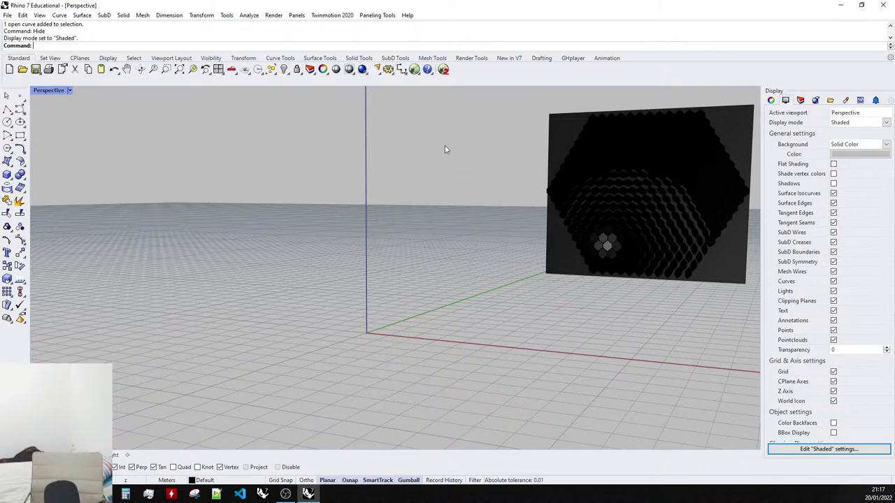
scroll(363, 346, up, 5)
shift+right_drag(367, 342, 389, 317)
scroll(438, 266, up, 4)
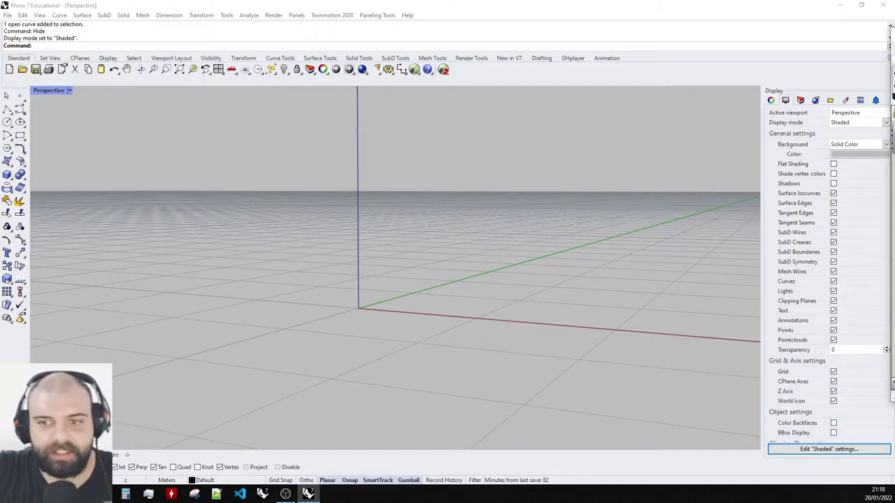
Bring the Grasshopper window back onto this screen and dock it side by side with the Rhino viewport.
drag(894, 33, 313, 22)
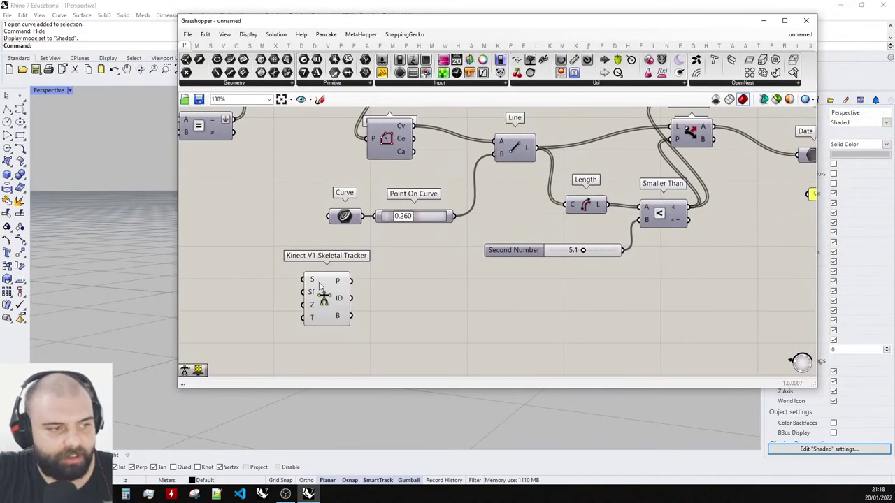
scroll(321, 287, up, 4)
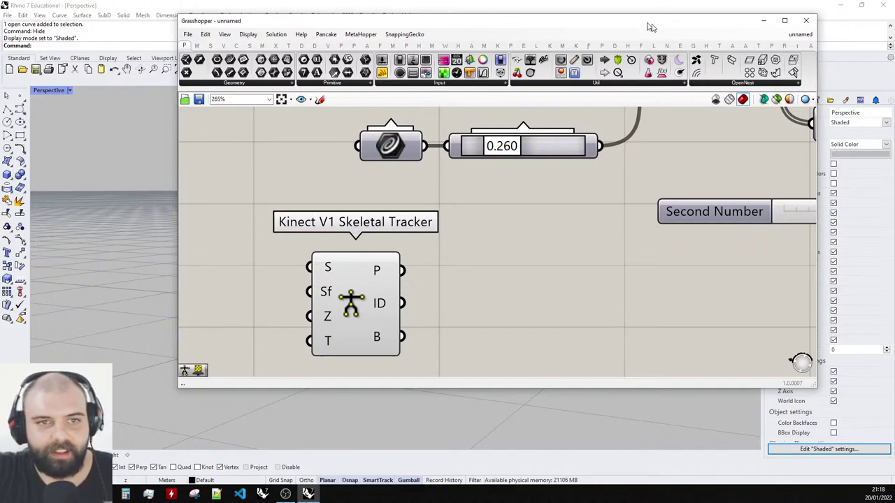
drag(644, 18, 894, 85)
mouse_move(305, 261)
right_down()
mouse_move(231, 274)
mouse_move(266, 259)
mouse_move(302, 278)
right_up()
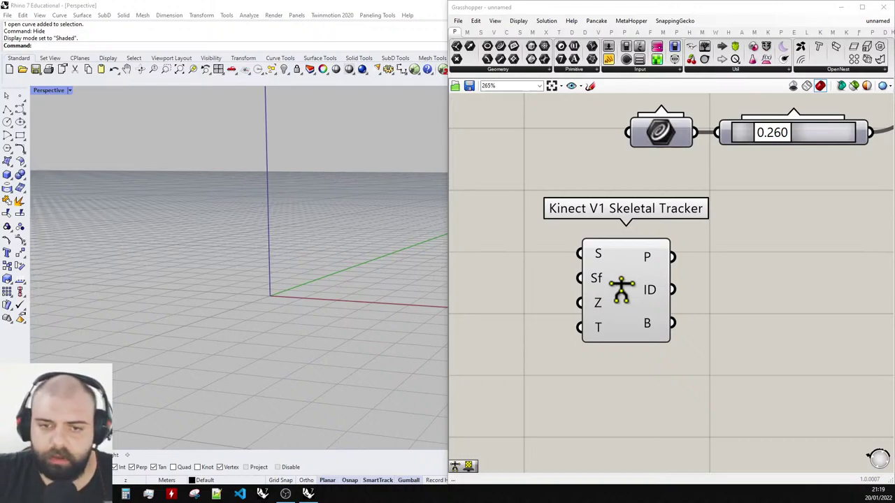
Move the Kinect V1 Skeletal Tracker component farther below the Curve and Point On Curve components.
scroll(664, 292, down, 2)
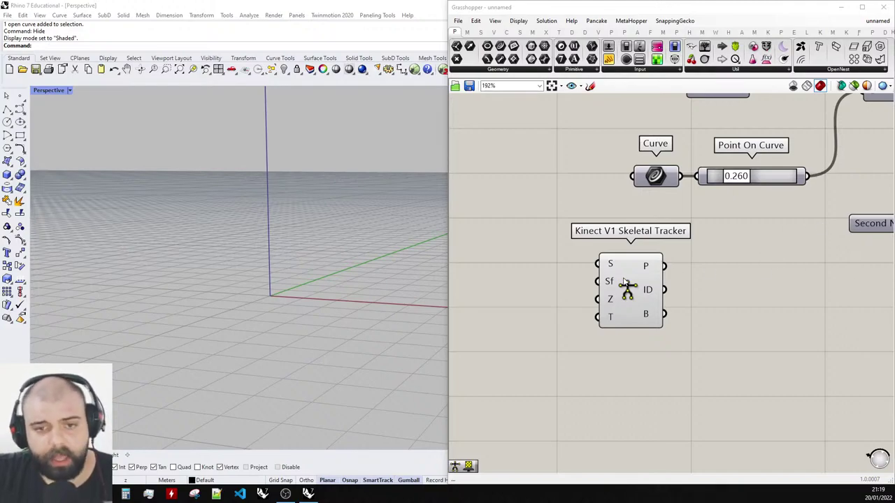
drag(624, 281, 625, 323)
click(749, 292)
click(797, 287)
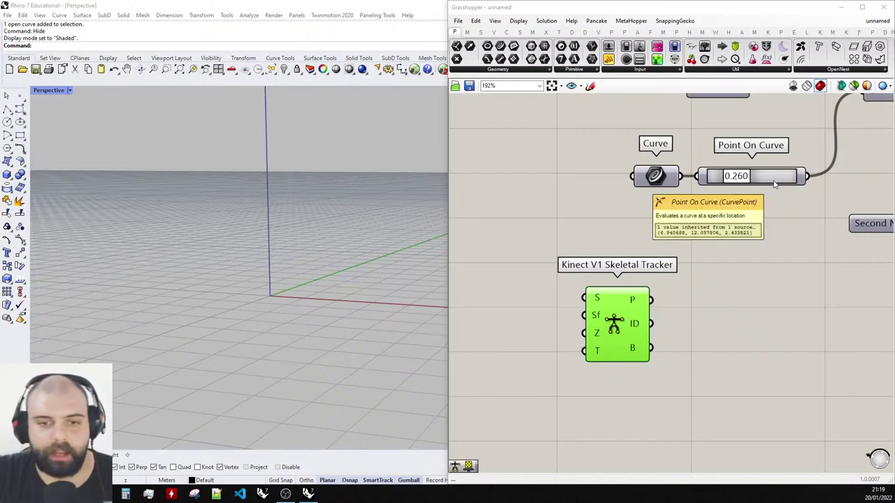
click(748, 316)
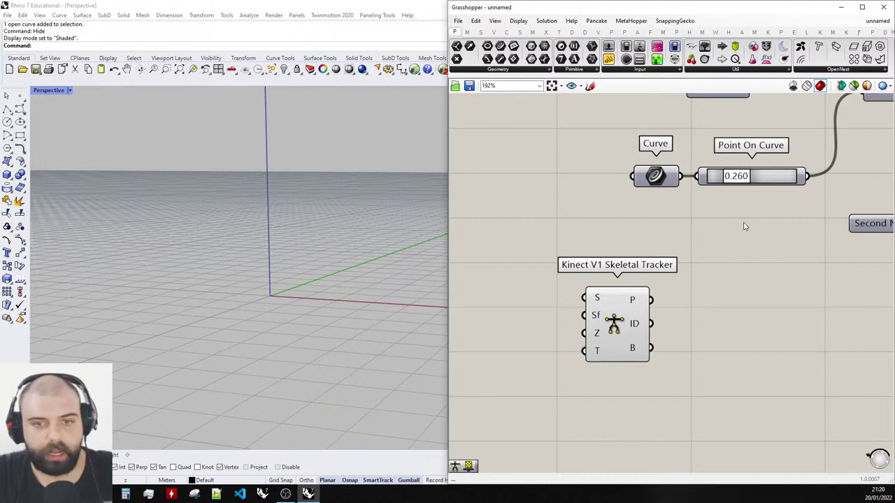
Add a Data Recorder component to the canvas beside the Kinect V1 Skeletal Tracker.
scroll(728, 235, down, 2)
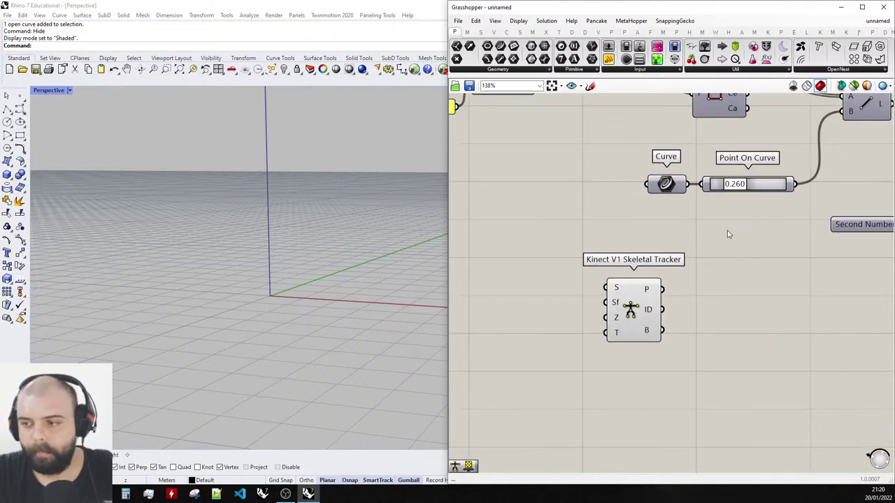
double_click(764, 314)
text(record)
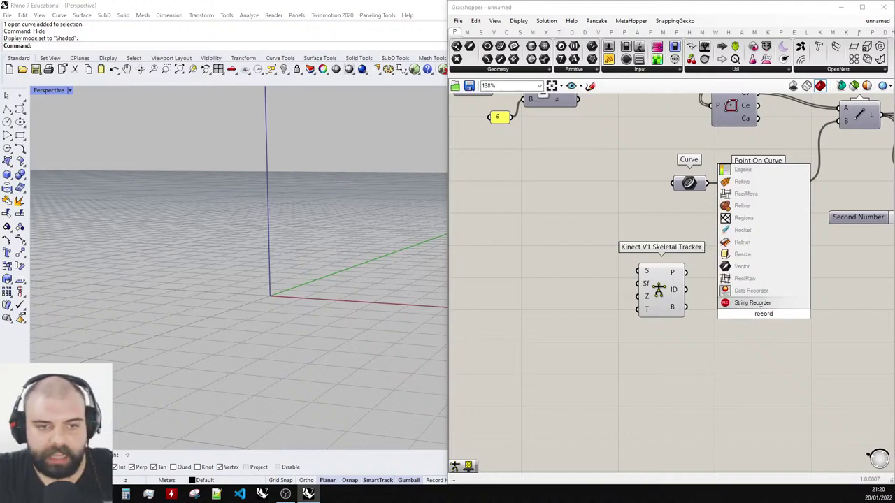
click(763, 303)
scroll(765, 277, up, 4)
Connect the Kinect tracker's B output to the Data Recorder and record the moving skeleton lines.
drag(574, 291, 525, 323)
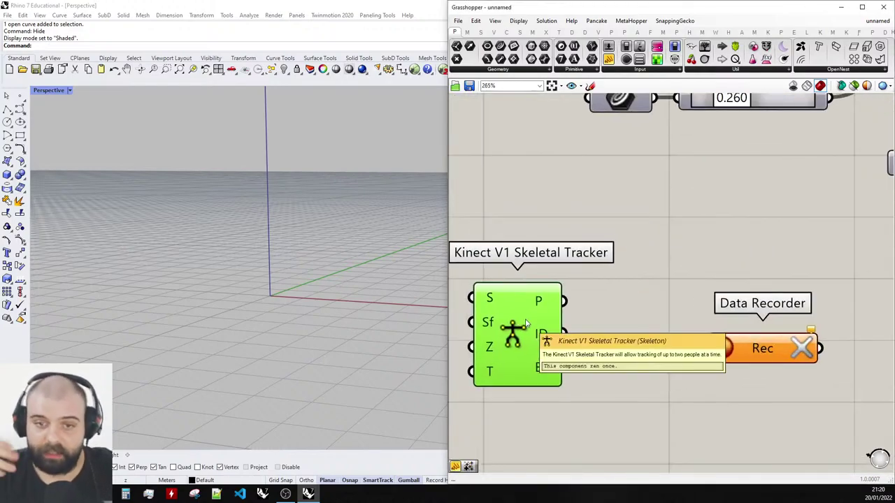
scroll(565, 308, down, 2)
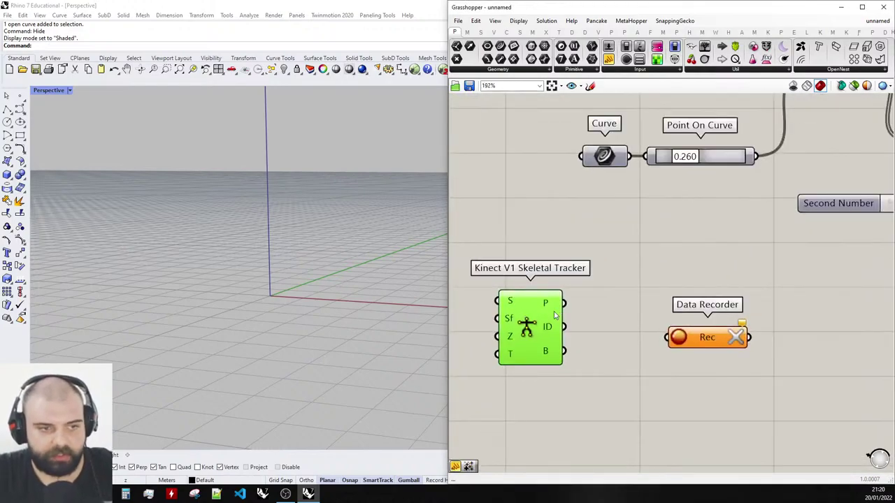
drag(555, 311, 576, 290)
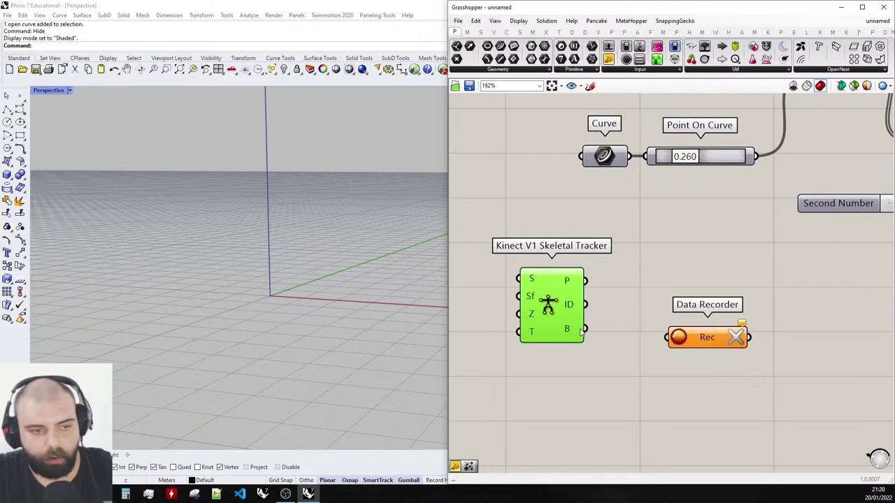
drag(585, 329, 692, 337)
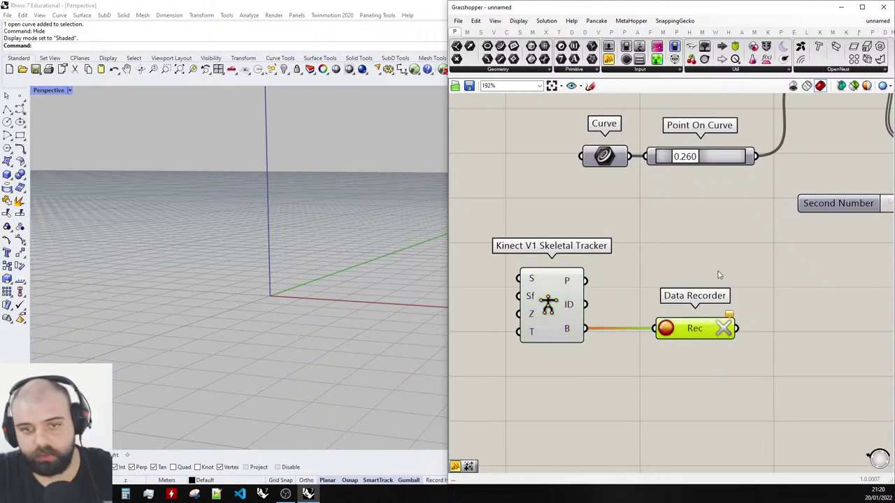
click(574, 301)
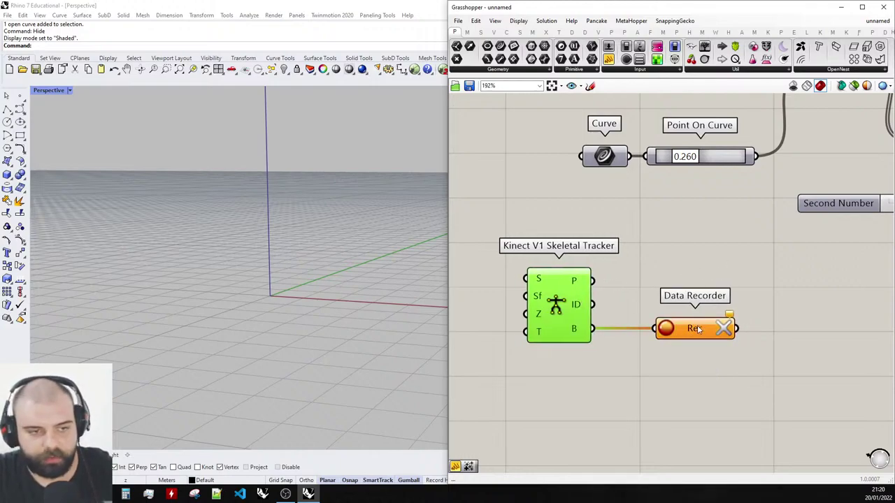
scroll(790, 289, down, 2)
click(671, 323)
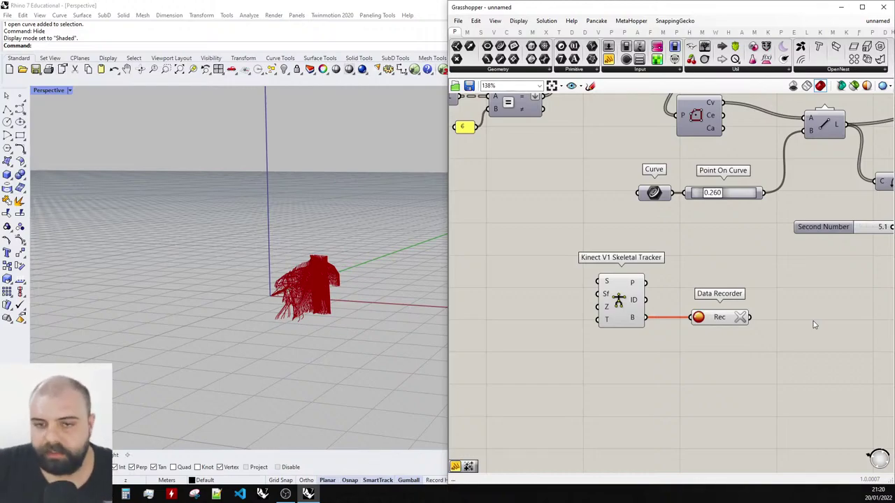
Examine the recorded skeleton lines from different angles and distances in the Perspective viewport.
scroll(303, 279, up, 3)
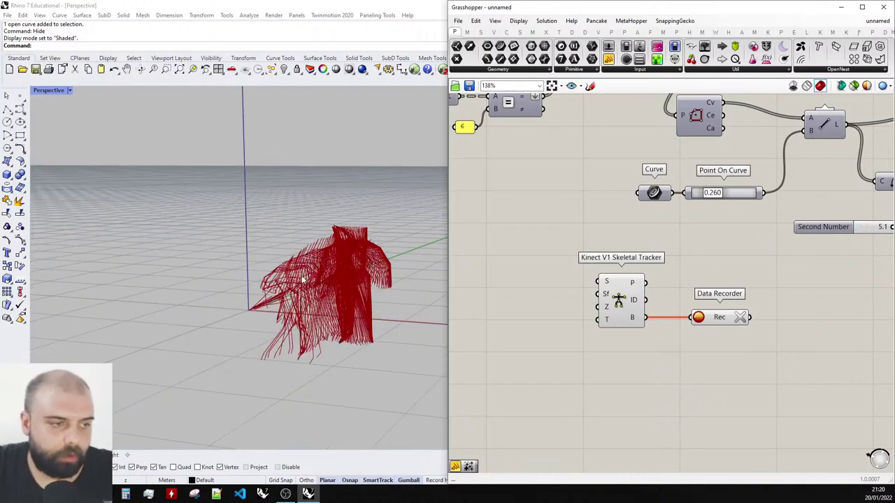
right_drag(303, 279, 326, 288)
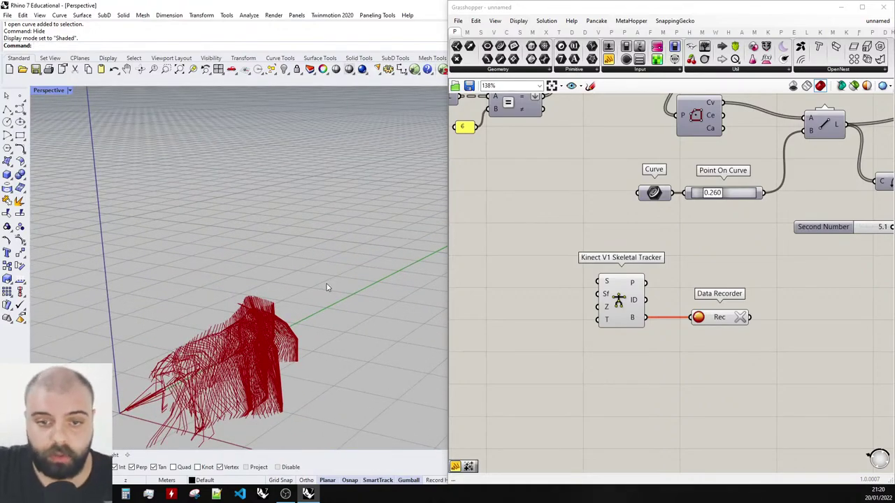
right_drag(326, 287, 204, 267)
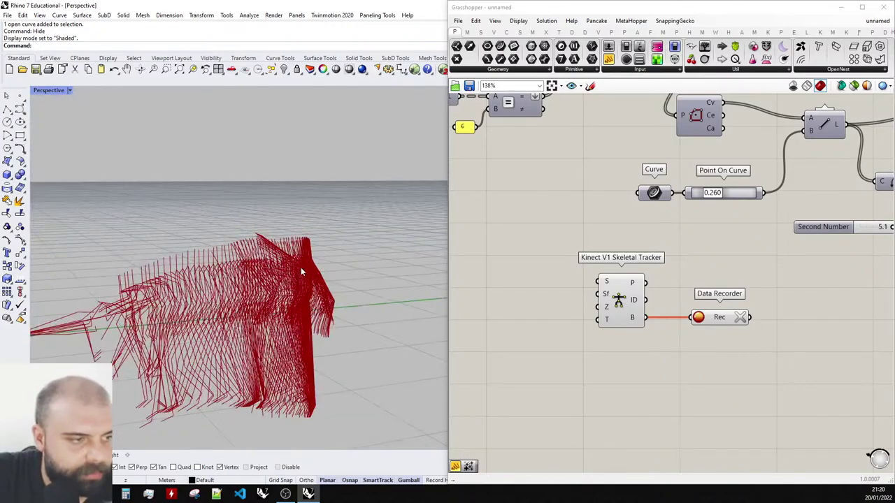
scroll(300, 267, up, 5)
scroll(301, 267, down, 5)
right_drag(289, 248, 294, 251)
scroll(295, 250, down, 1)
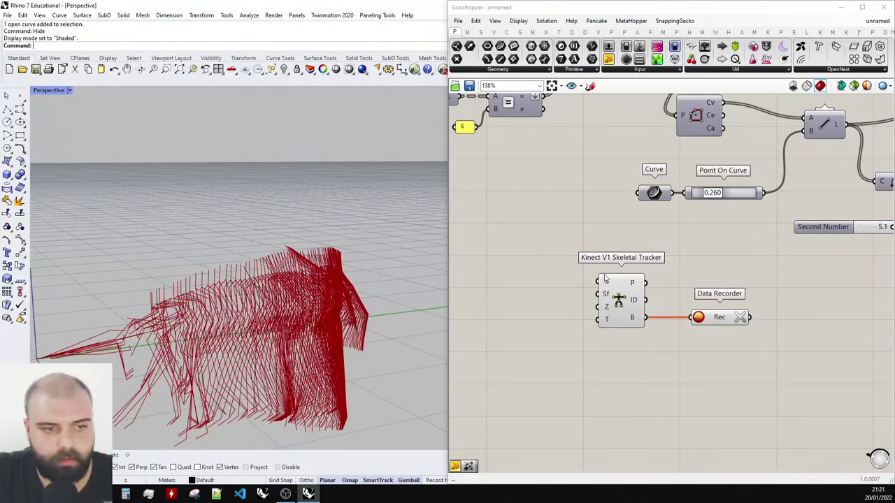
Add a panel, connect the Data Recorder's output to it, and enlarge it to list the recorded lines.
scroll(606, 278, down, 2)
scroll(738, 320, up, 3)
scroll(660, 222, down, 3)
scroll(639, 241, up, 4)
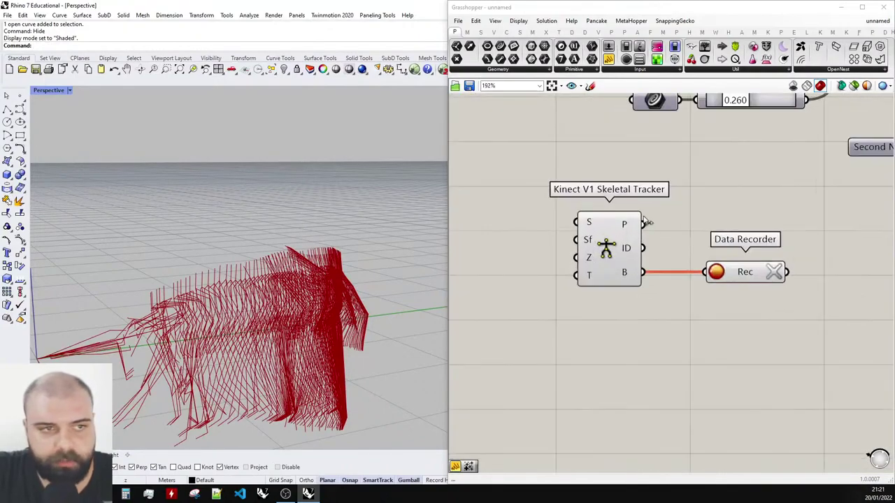
drag(864, 243, 856, 239)
scroll(659, 233, down, 3)
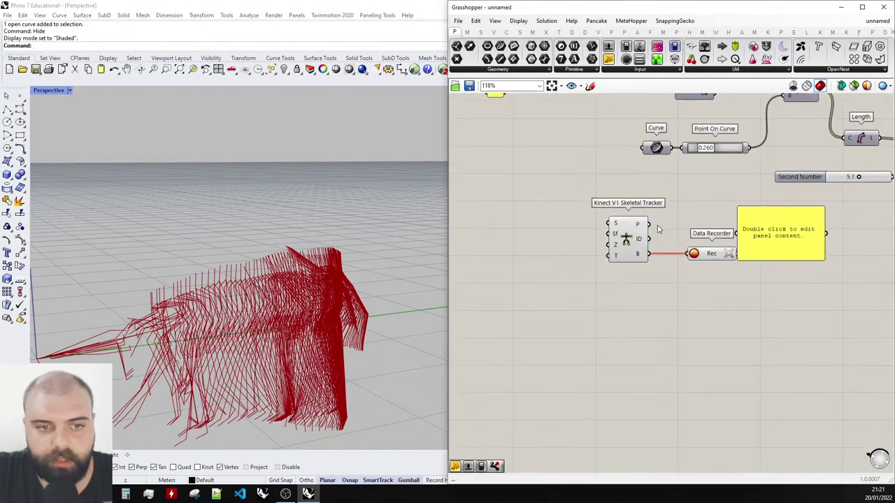
scroll(773, 248, up, 3)
drag(762, 246, 788, 264)
drag(706, 259, 734, 249)
drag(785, 244, 809, 246)
scroll(549, 226, down, 3)
scroll(767, 251, up, 4)
drag(761, 284, 885, 411)
scroll(713, 245, down, 3)
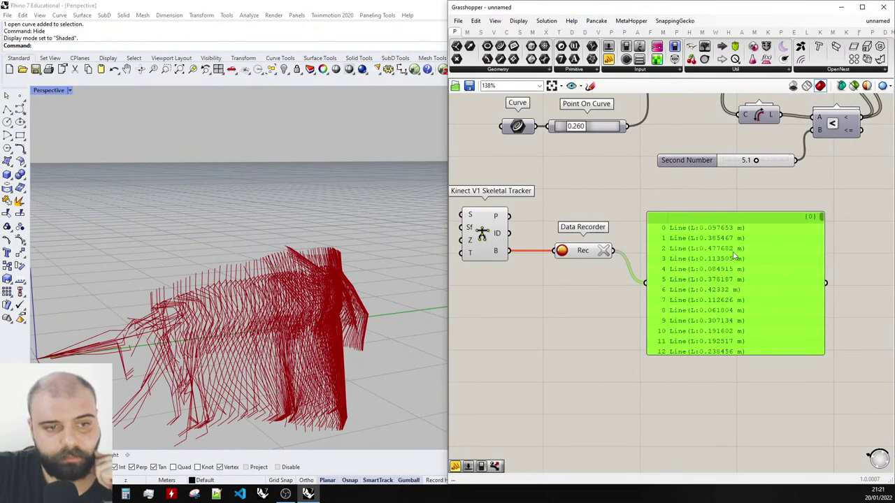
Add a List Item component fed by the Data Recorder and give it an extra +1 output.
drag(703, 231, 792, 225)
double_click(712, 306)
text(list i)
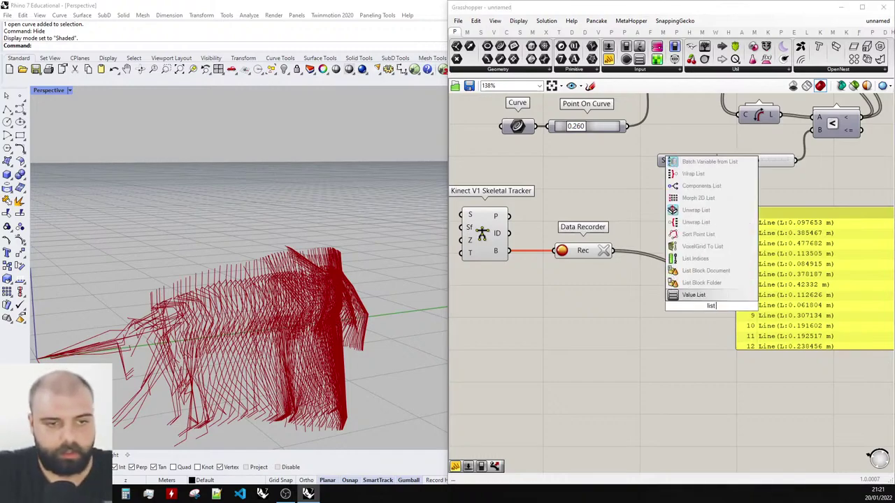
key(Return)
drag(613, 250, 685, 297)
scroll(294, 374, up, 7)
scroll(336, 275, down, 5)
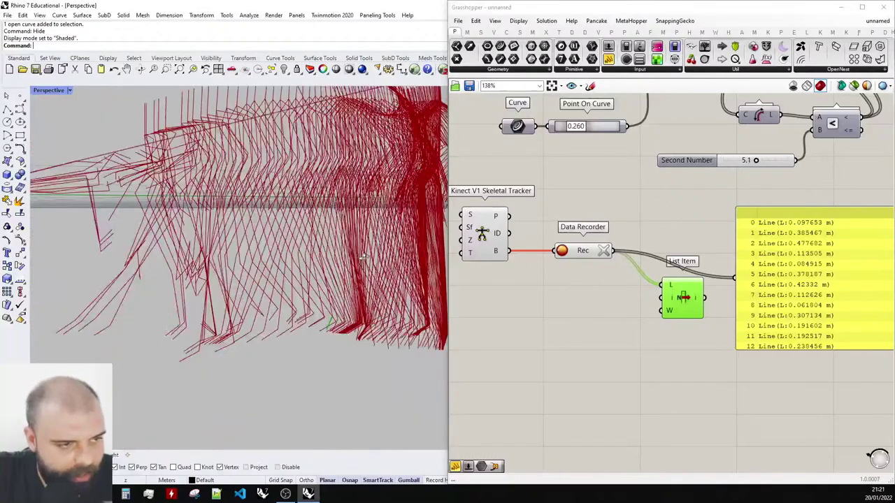
scroll(685, 298, up, 3)
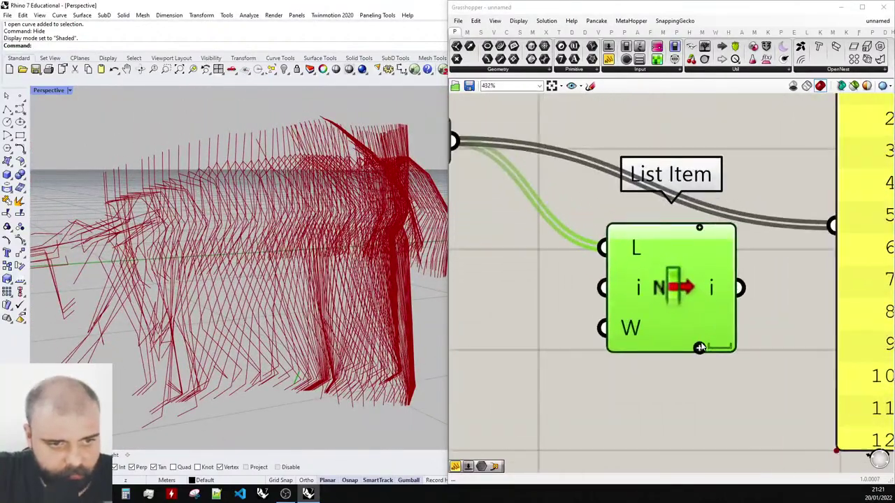
scroll(678, 286, down, 2)
Add an integer slider for the List Item's index input and set it to 233.
double_click(523, 293)
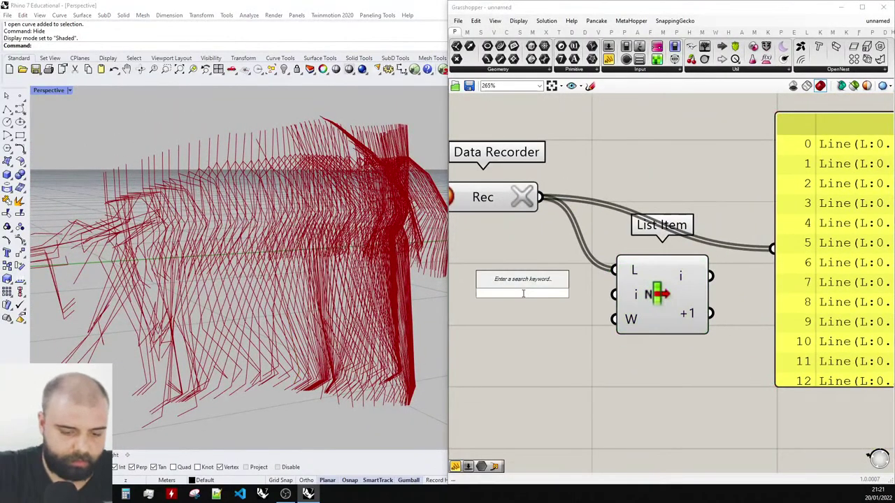
text(0<100)
key(Return)
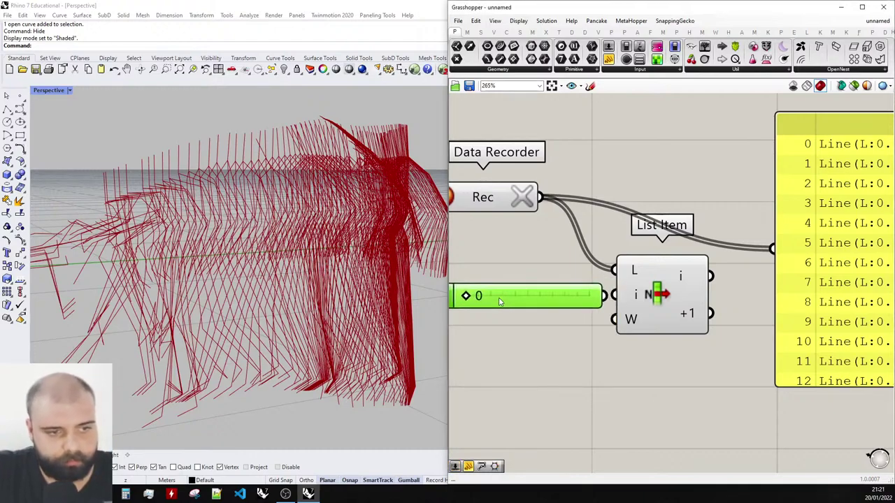
click(701, 293)
scroll(701, 293, down, 2)
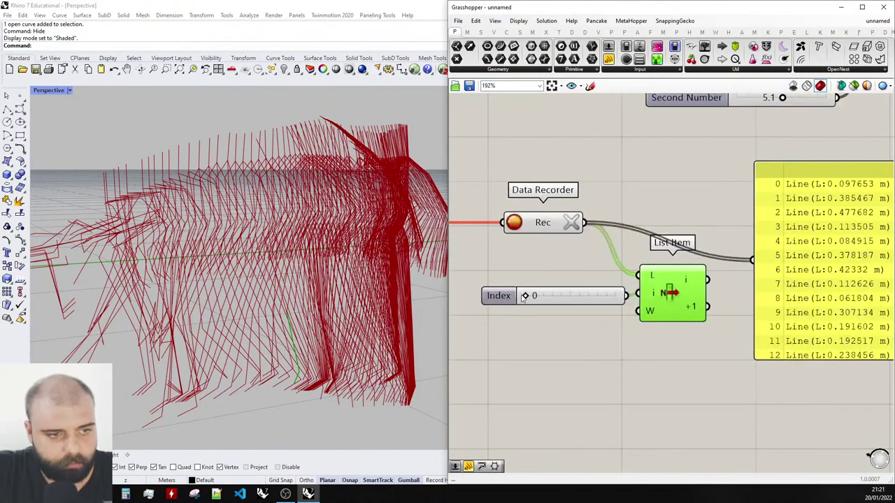
drag(524, 296, 531, 297)
drag(539, 297, 547, 296)
Add a Pipe component and connect the List Item's i output to its curve input.
double_click(686, 396)
text(pipe)
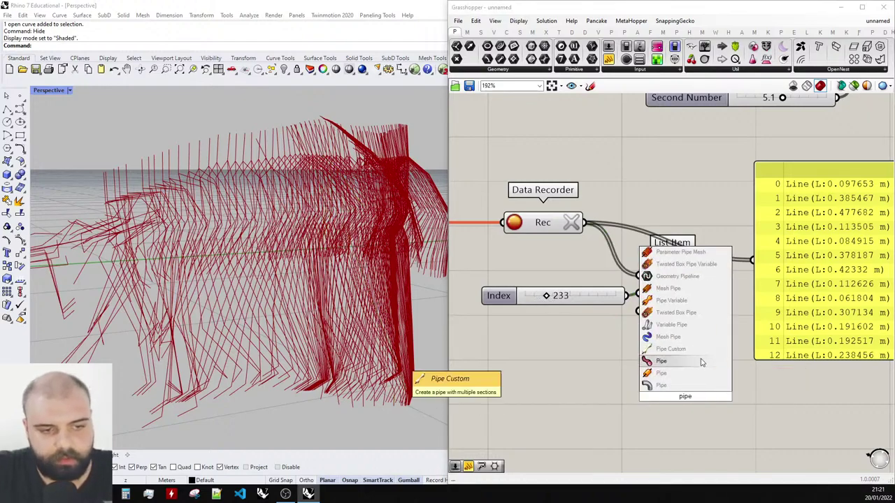
key(Return)
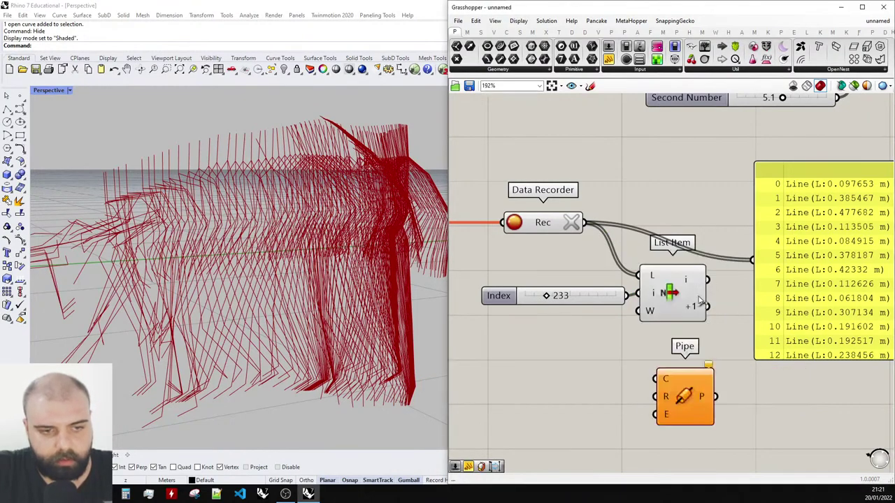
drag(707, 280, 731, 392)
Feed the Pipe's radius from a new panel, entering .01 and revising the value to .1.
double_click(647, 374)
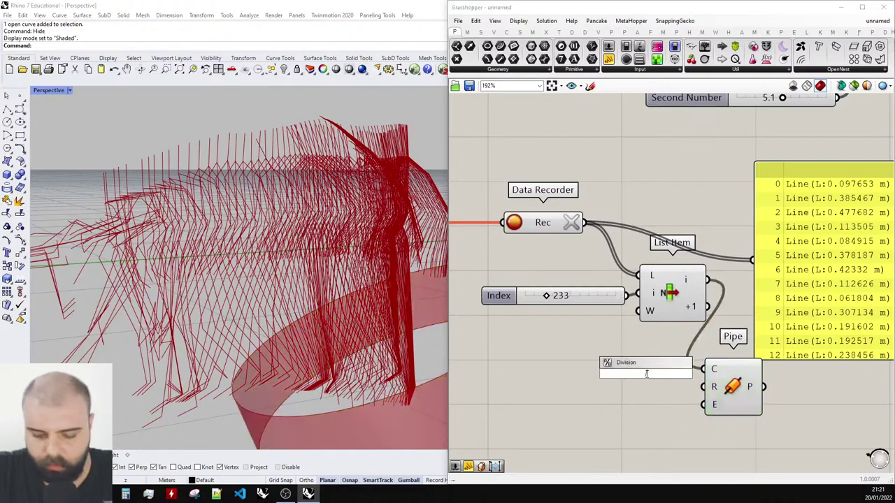
text(//.01)
key(Return)
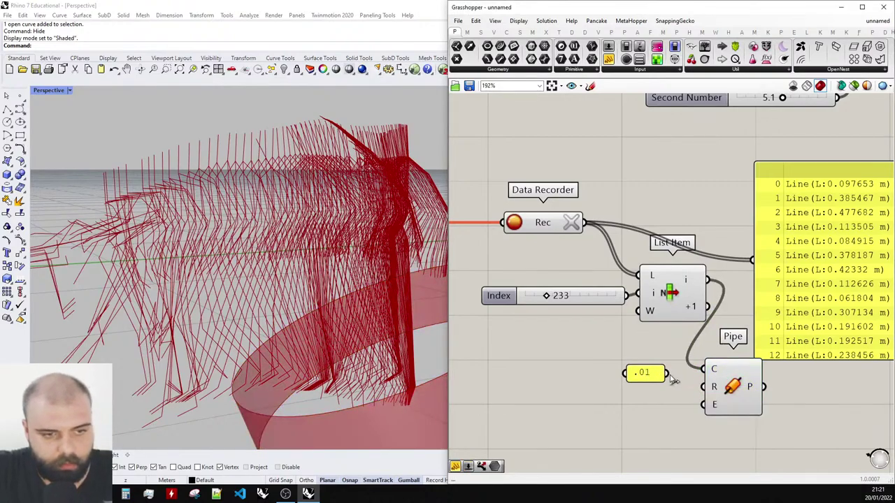
drag(666, 373, 703, 387)
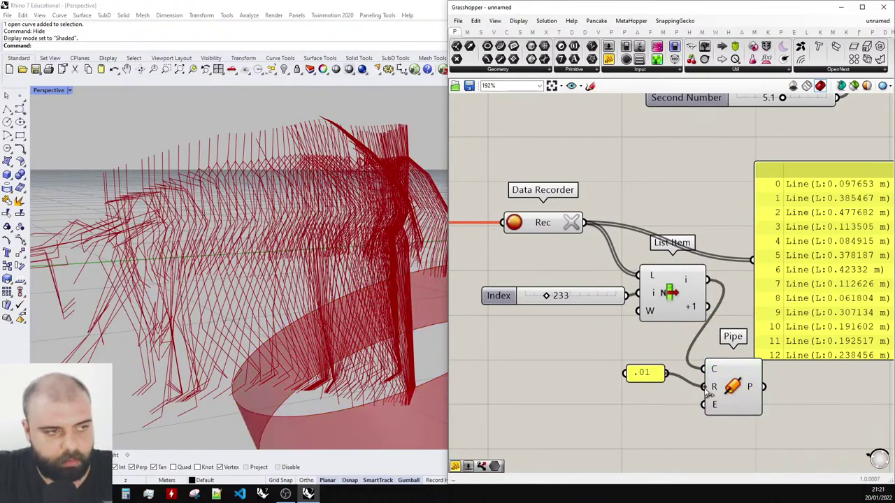
double_click(647, 373)
click(673, 447)
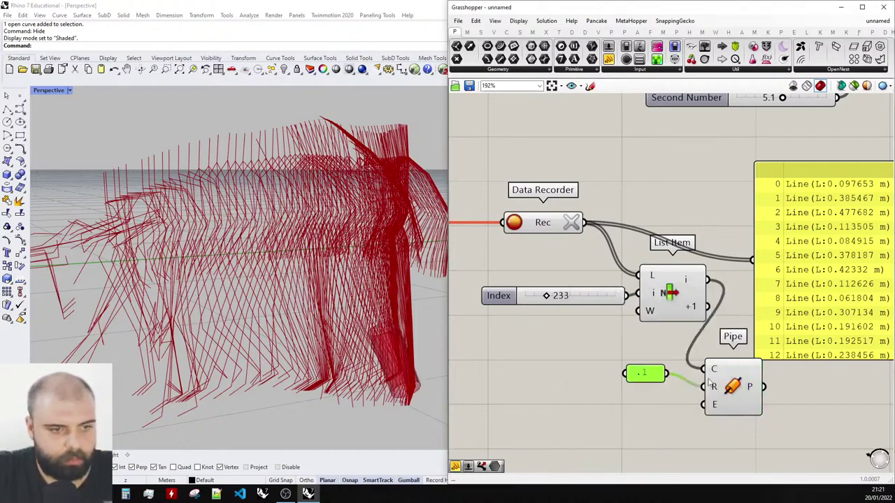
Set the List Item's index slider to 1000.
drag(559, 296, 618, 297)
scroll(618, 297, down, 3)
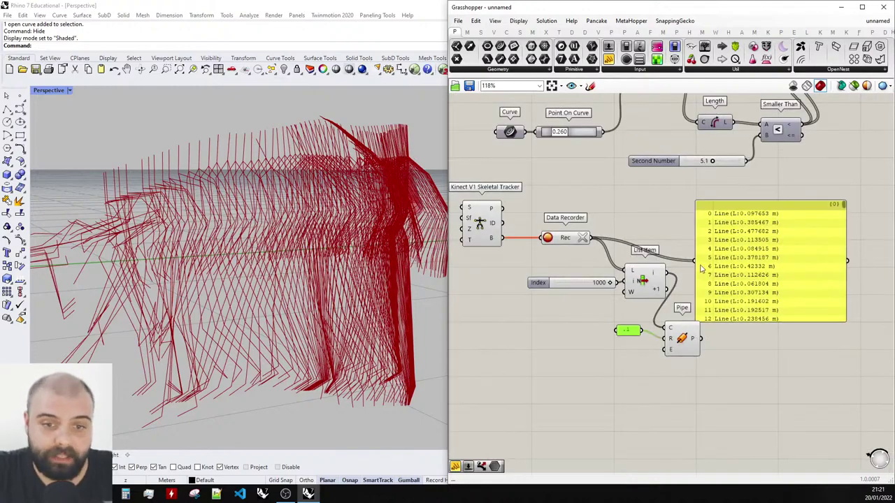
Connect the Kinect V1 Skeletal Tracker's P output to the Data Recorder, replacing the B connection.
scroll(666, 249, up, 3)
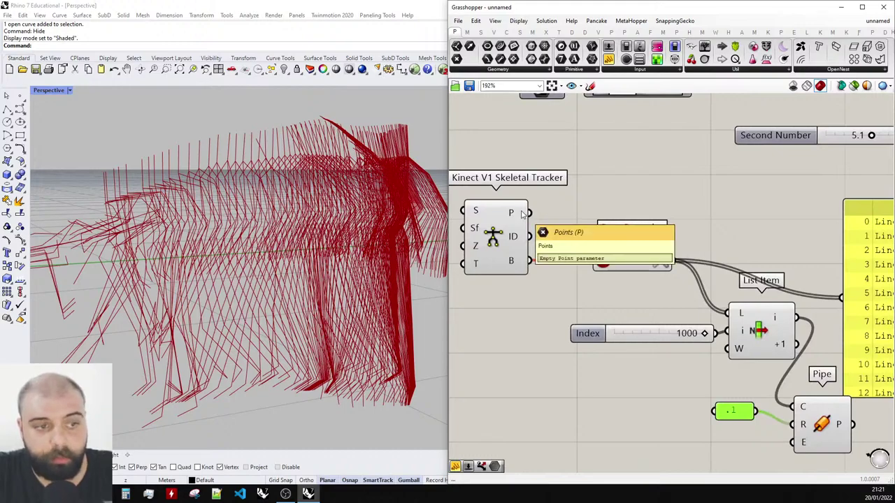
drag(529, 212, 597, 267)
scroll(534, 162, down, 3)
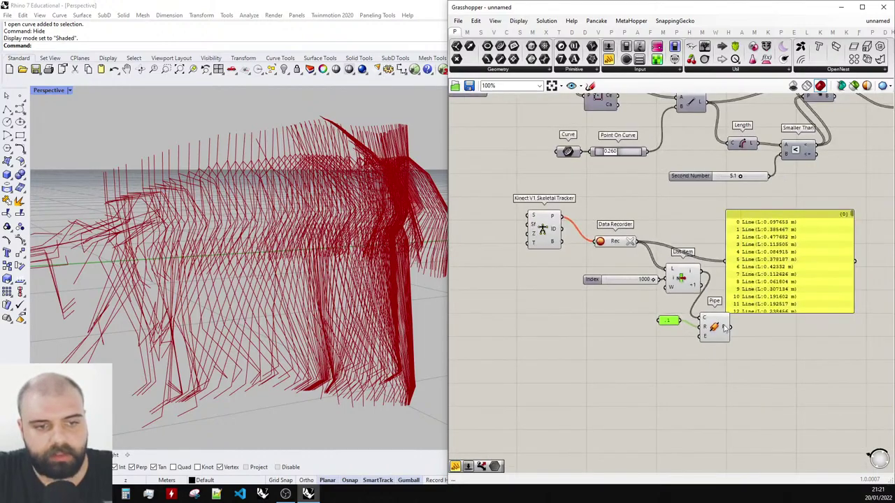
Delete the List Item, index slider, Pipe and radius panel, and replace the recorded lines with newly recorded points.
drag(720, 379, 627, 254)
key(Delete)
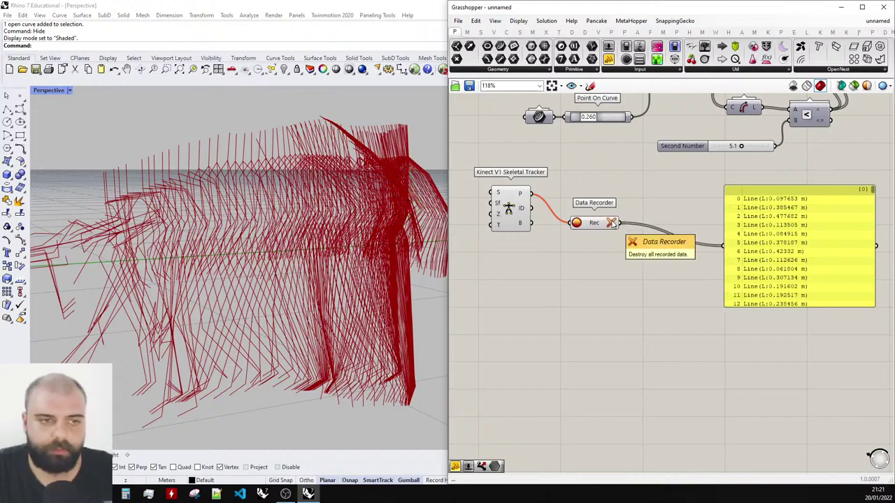
drag(619, 222, 723, 245)
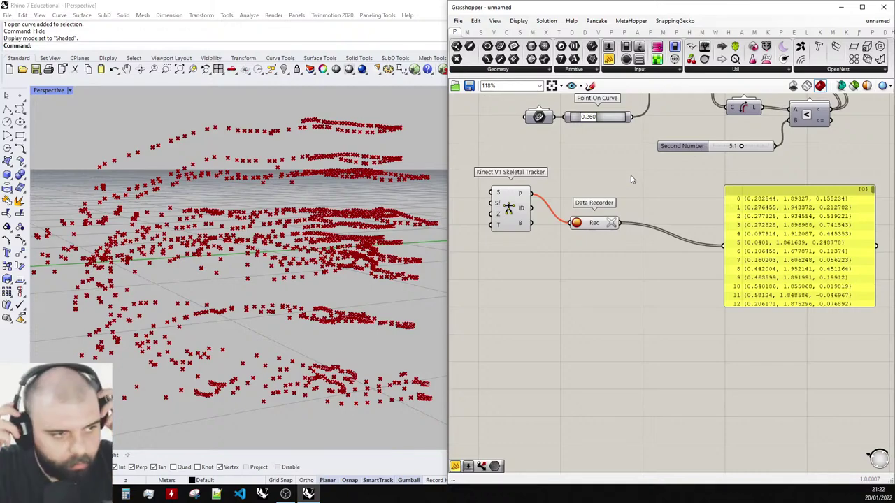
Examine the recorded joint points in the perspective view and the Data Recorder that holds them.
scroll(242, 60, down, 1)
right_drag(283, 122, 301, 165)
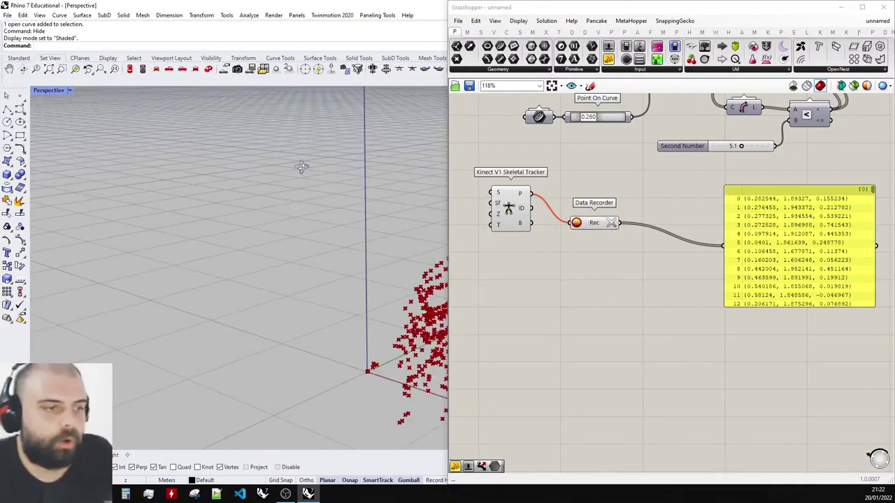
scroll(301, 166, down, 3)
scroll(377, 205, up, 6)
scroll(377, 205, down, 3)
mouse_move(286, 196)
right_down()
mouse_move(274, 186)
mouse_move(293, 198)
right_up()
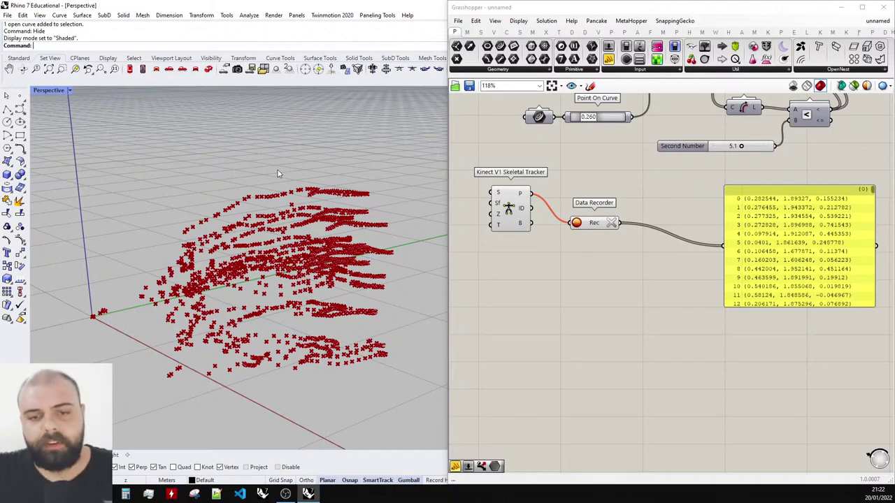
scroll(623, 236, up, 2)
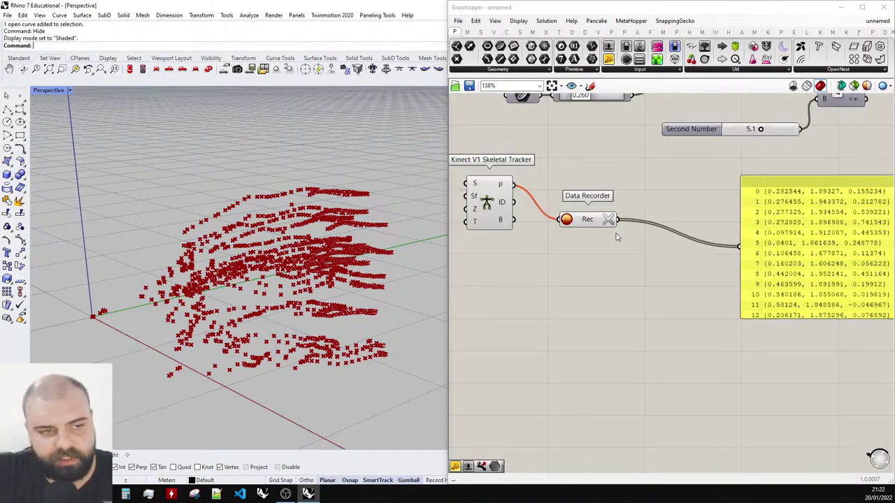
drag(587, 220, 591, 219)
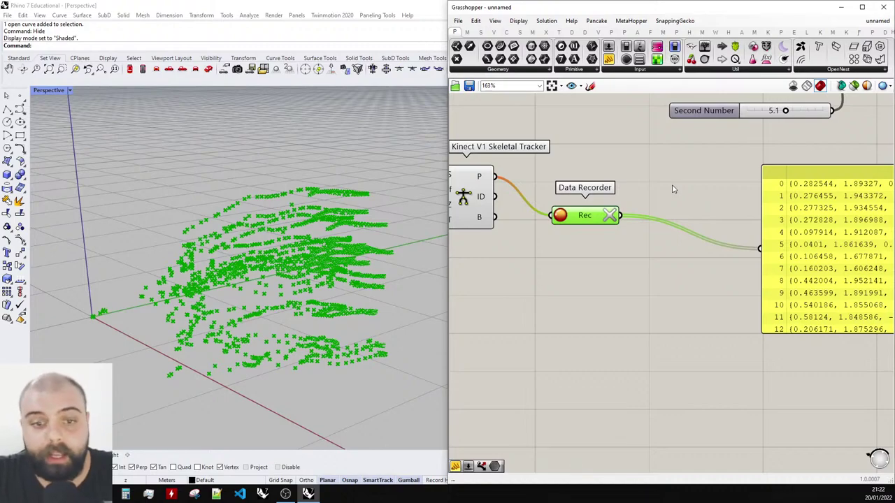
scroll(673, 188, down, 2)
scroll(508, 151, up, 4)
click(564, 160)
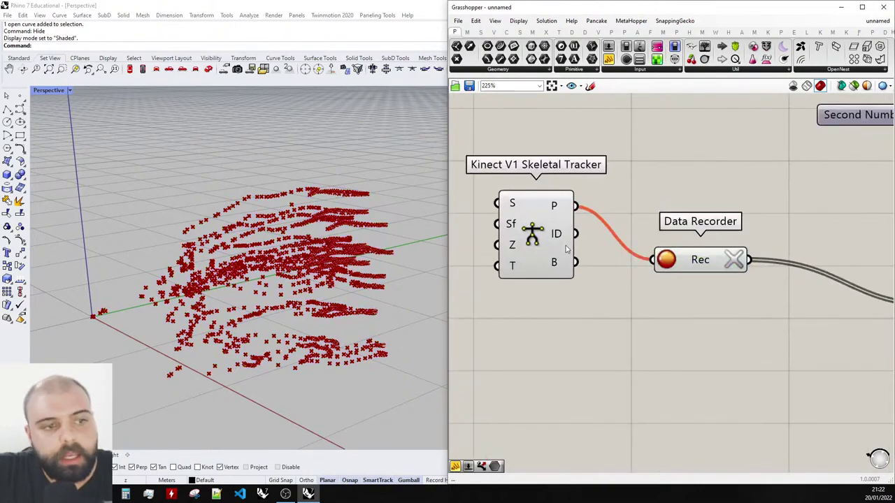
Add a panel to the skeletal tracker's ID output and enlarge it to read through the joint names.
mouse_move(560, 237)
scroll(560, 235, up, 2)
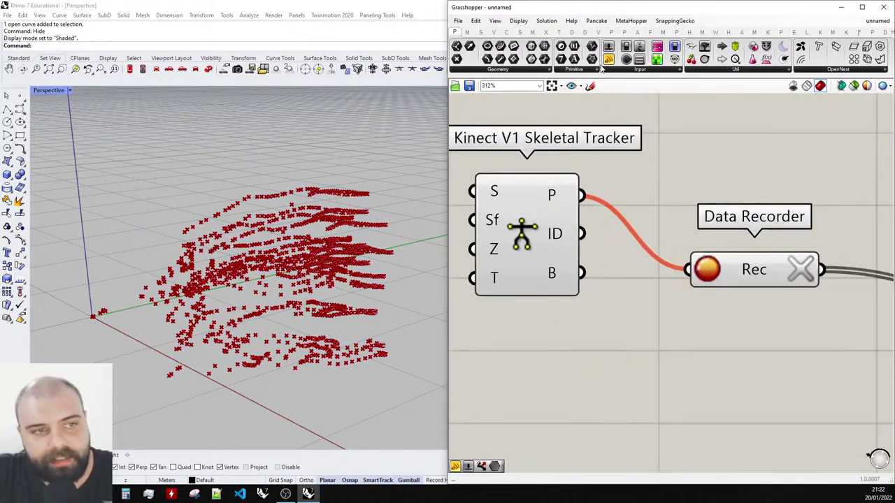
click(608, 59)
click(765, 179)
drag(581, 233, 627, 271)
scroll(638, 187, down, 6)
scroll(628, 271, up, 3)
drag(721, 319, 721, 467)
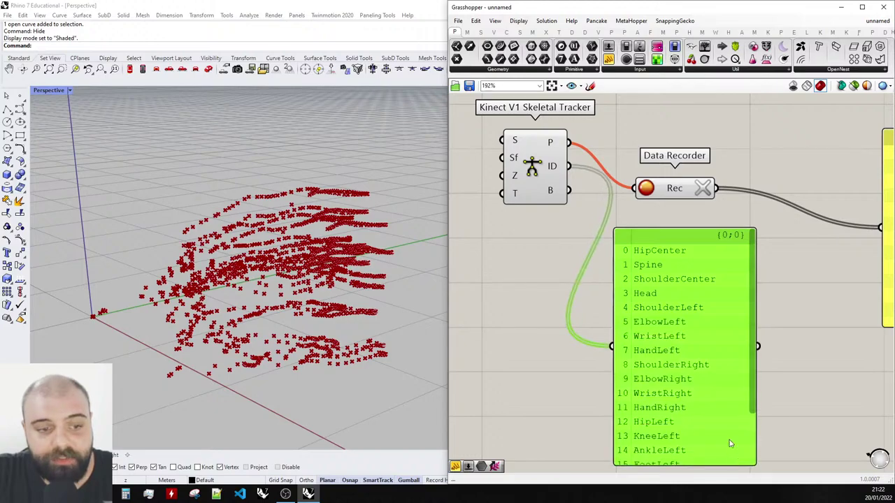
scroll(731, 202, down, 2)
scroll(713, 275, up, 2)
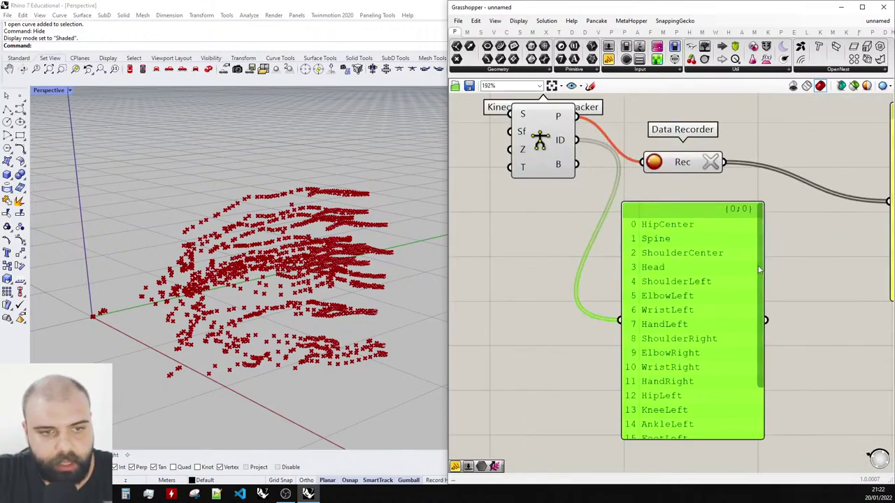
drag(760, 270, 774, 331)
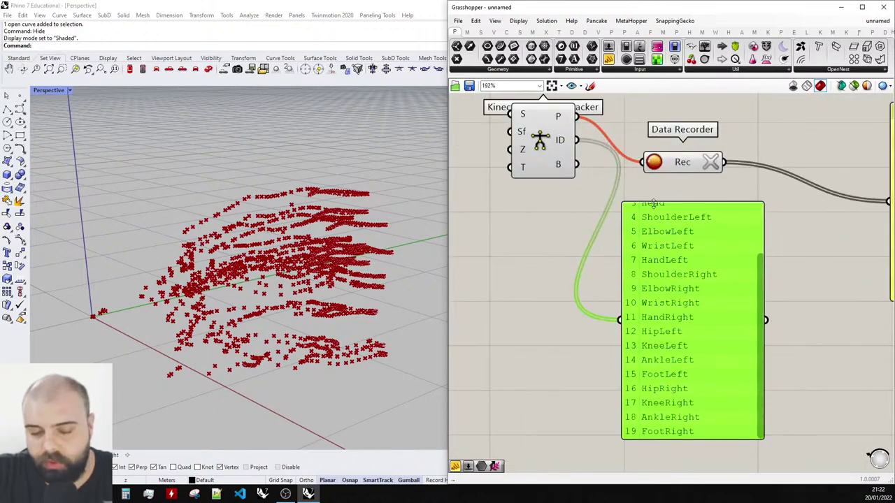
drag(762, 287, 755, 242)
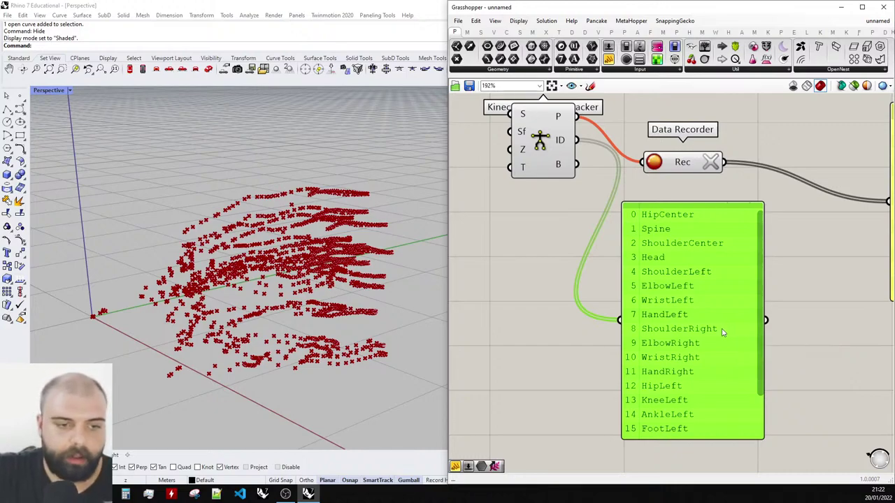
drag(760, 321, 762, 342)
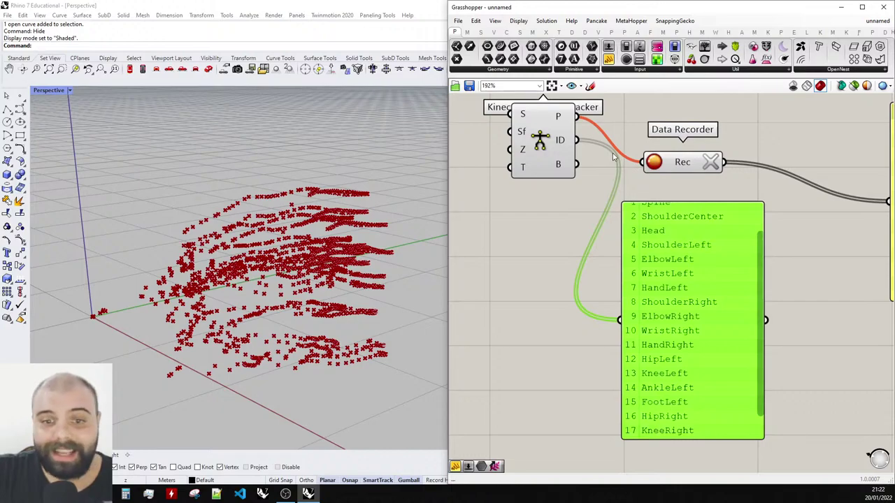
Align the skeletal tracker with the Data Recorder and move the joint-name panel away to make room beside the tracker.
drag(714, 251, 734, 261)
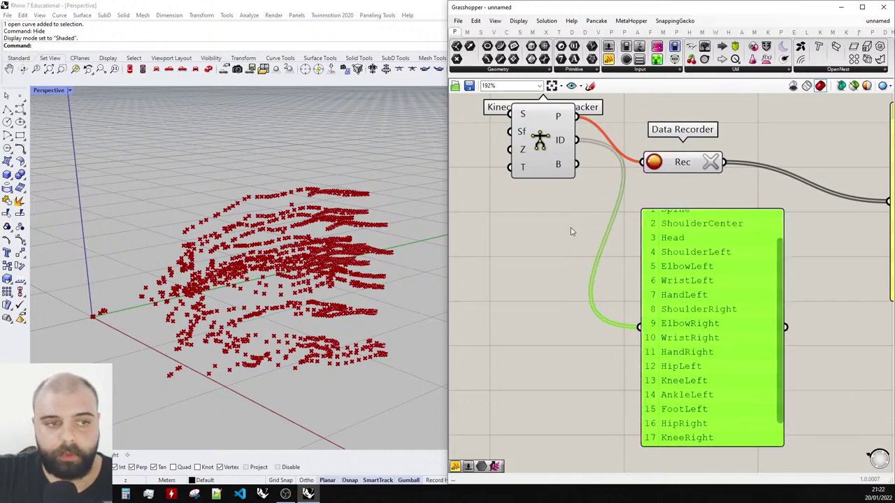
scroll(571, 232, down, 1)
drag(560, 166, 532, 202)
drag(663, 240, 695, 276)
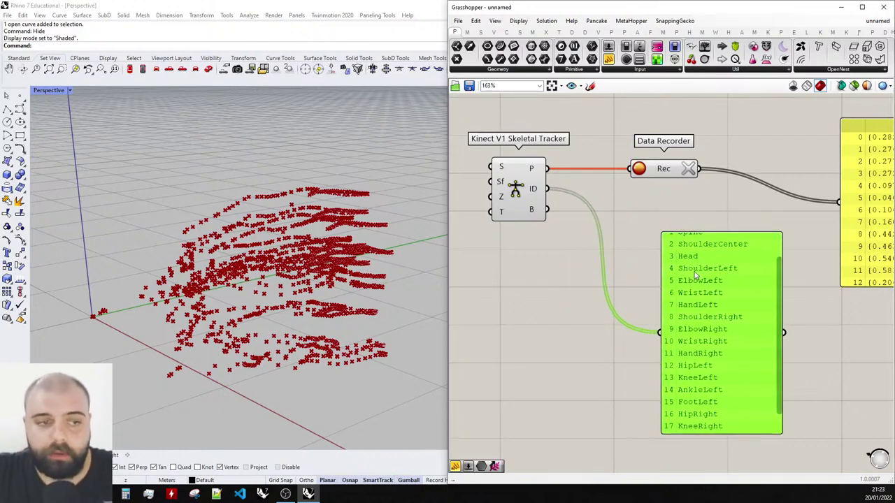
double_click(643, 215)
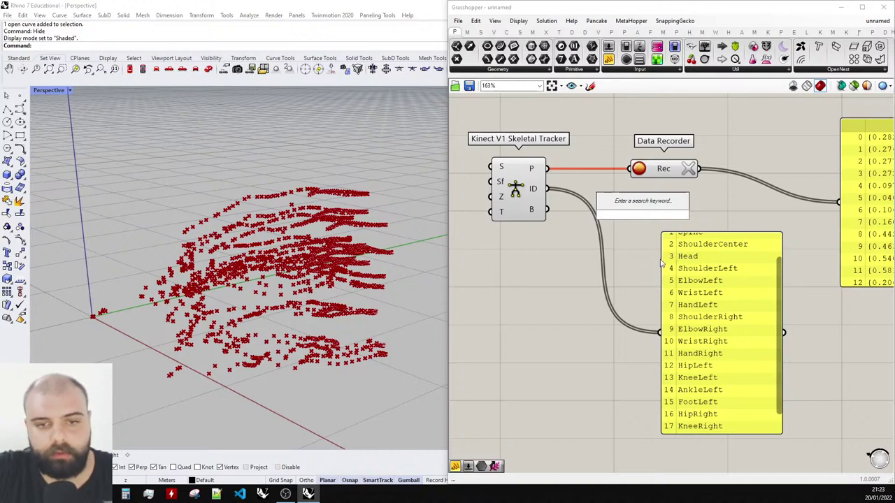
click(576, 244)
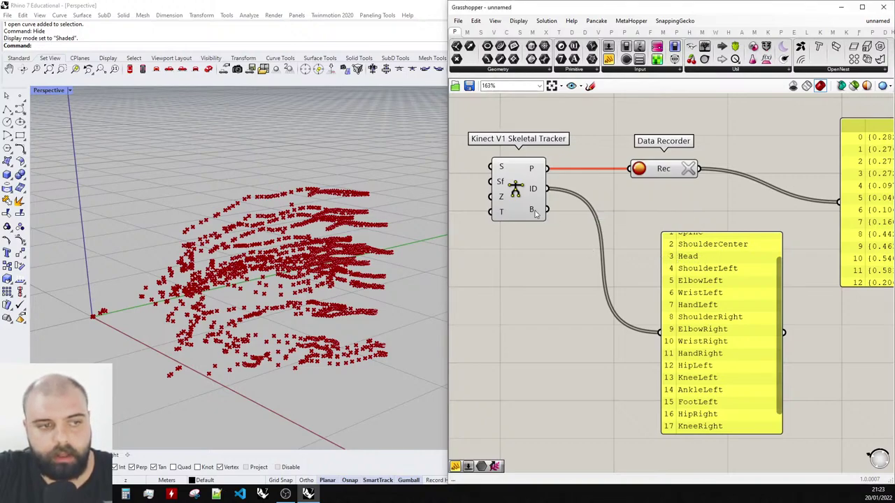
double_click(575, 273)
drag(713, 287, 787, 299)
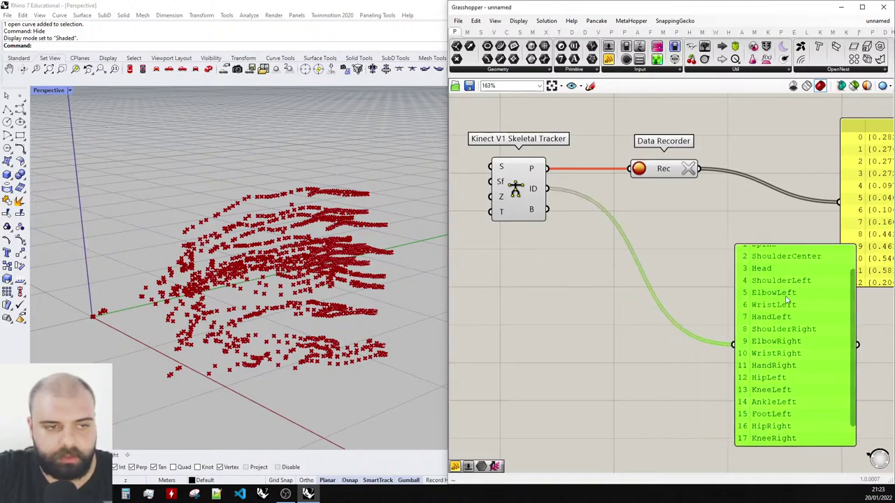
click(575, 273)
Add a Find similar member component between the skeletal tracker and the joint-name panel.
scroll(576, 273, down, 2)
scroll(573, 225, up, 3)
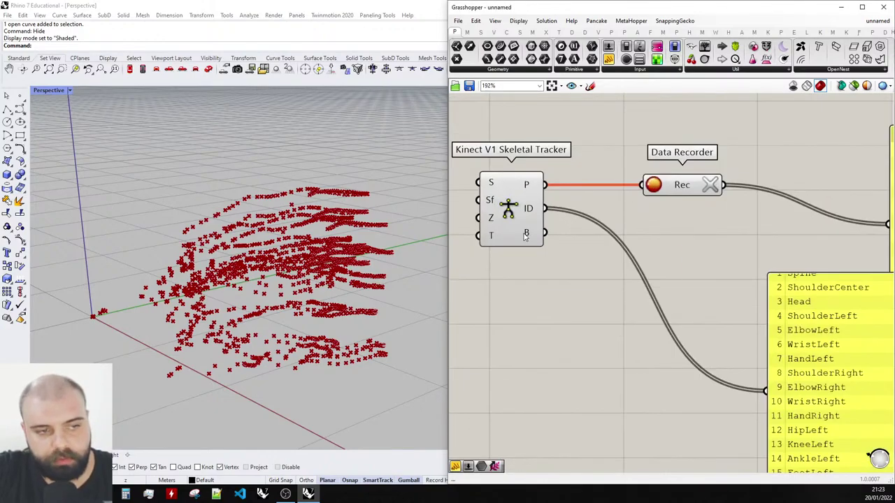
scroll(583, 236, down, 2)
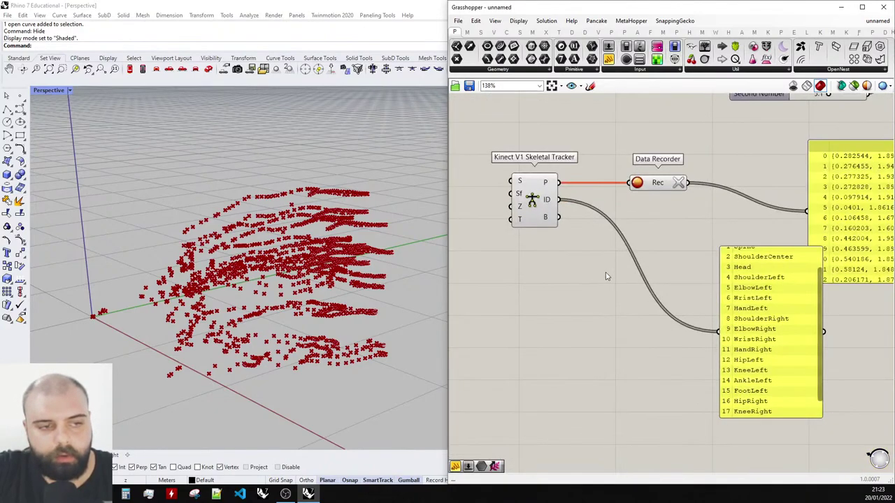
double_click(606, 273)
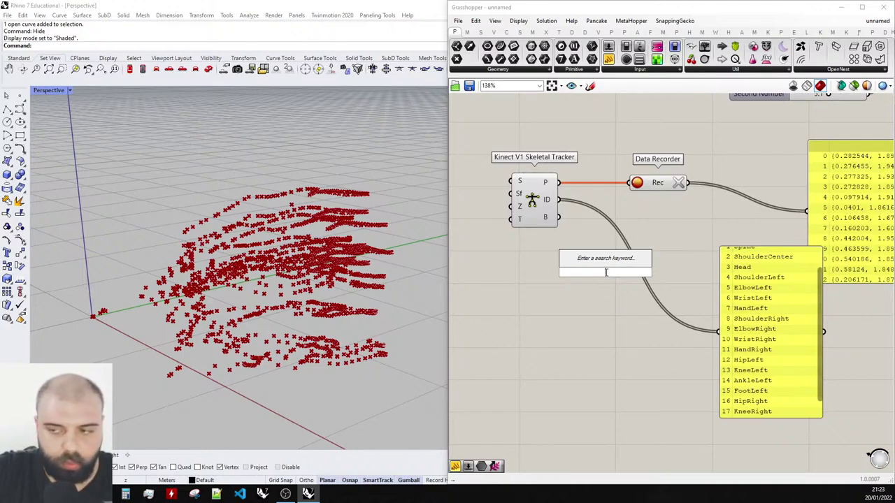
text(find si)
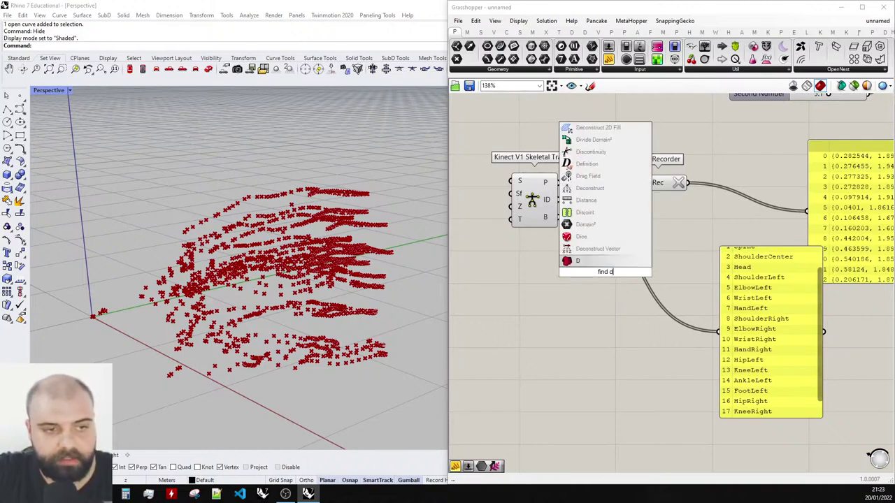
key(Return)
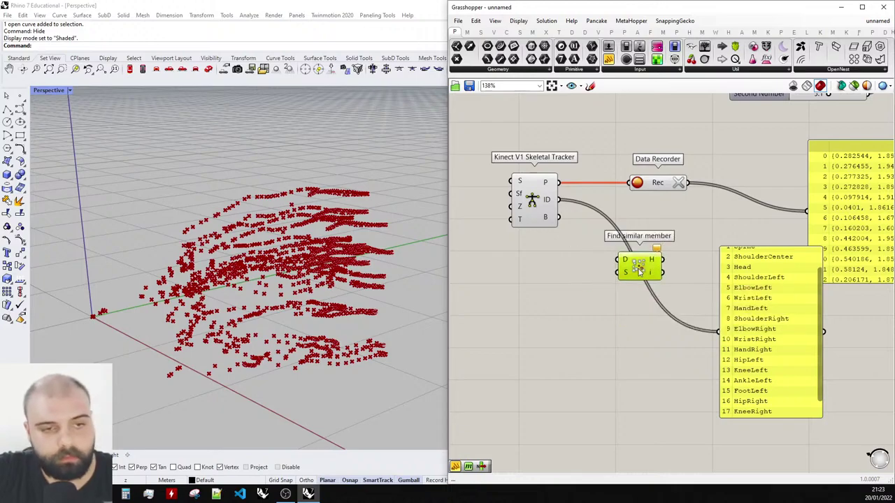
Feed Find similar member's D input from a new panel reading Head and its S input from the tracker's ID output.
scroll(593, 227, up, 2)
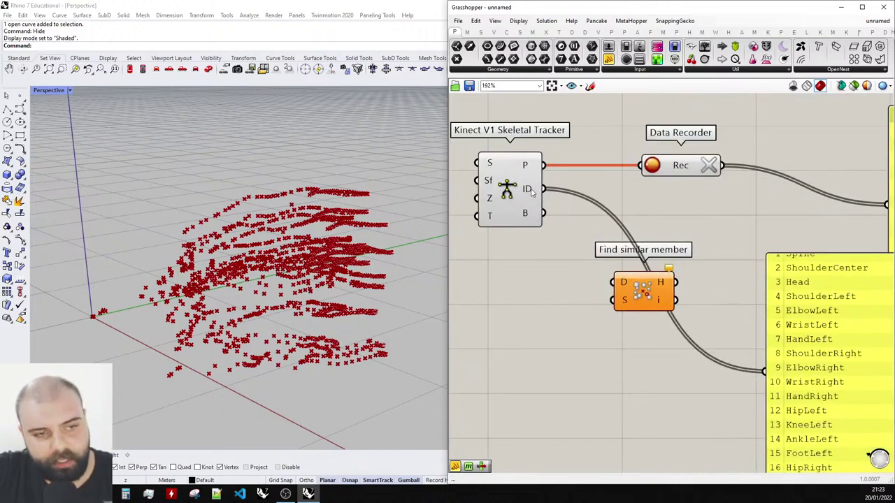
double_click(530, 252)
text(//)
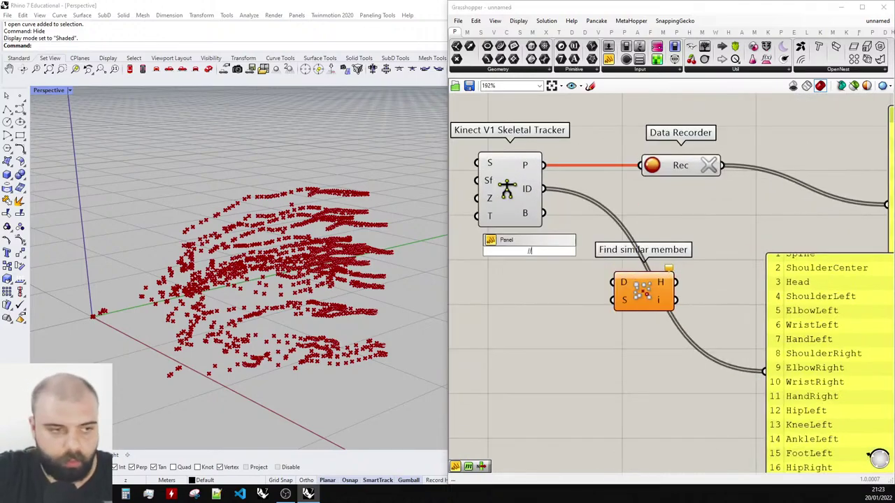
text(Head)
key(Return)
drag(538, 252, 614, 282)
click(589, 292)
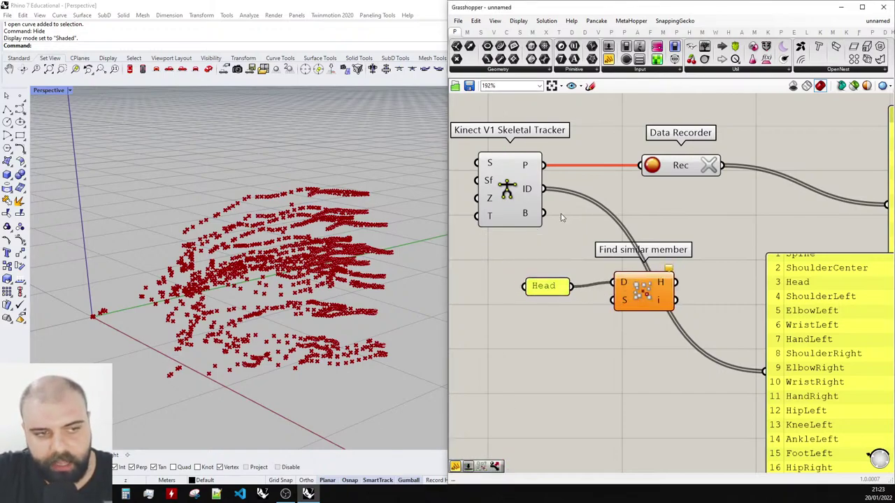
drag(544, 188, 608, 297)
right_drag(607, 295, 500, 271)
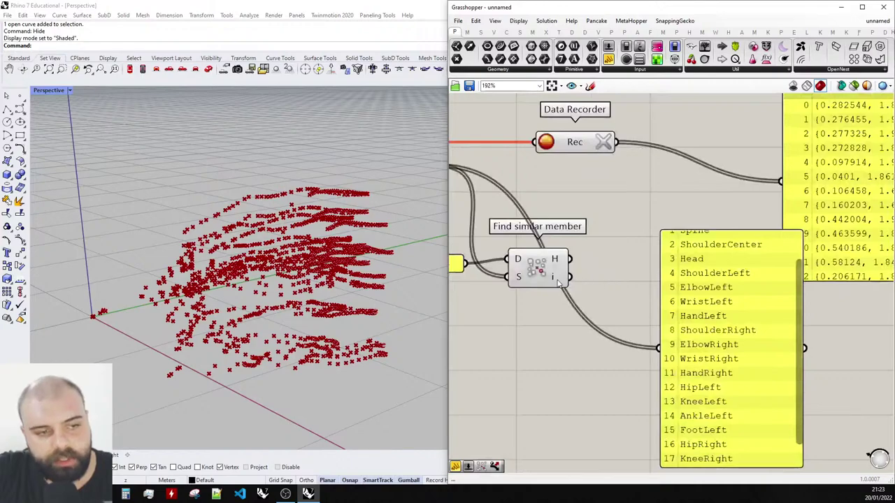
Add a List Item component with the tracker's B output as its list and Find similar member's i output as its index.
scroll(692, 269, up, 2)
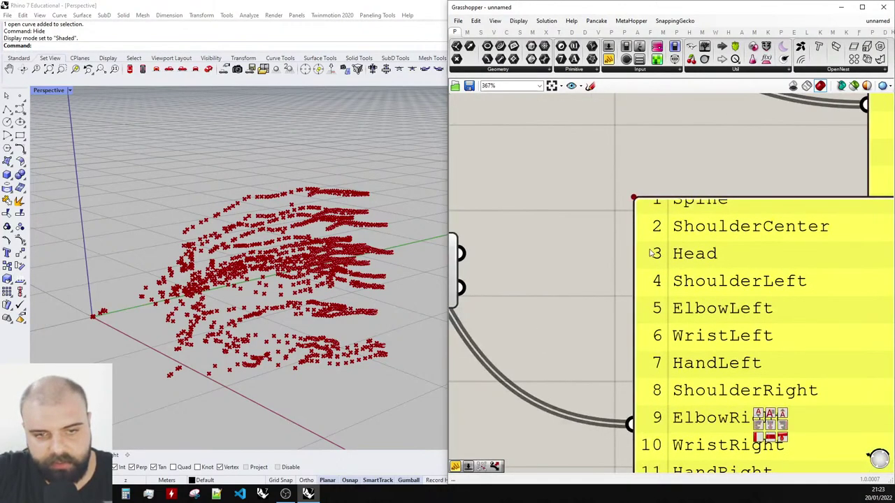
scroll(788, 287, down, 3)
scroll(727, 277, up, 1)
double_click(715, 240)
text(list item)
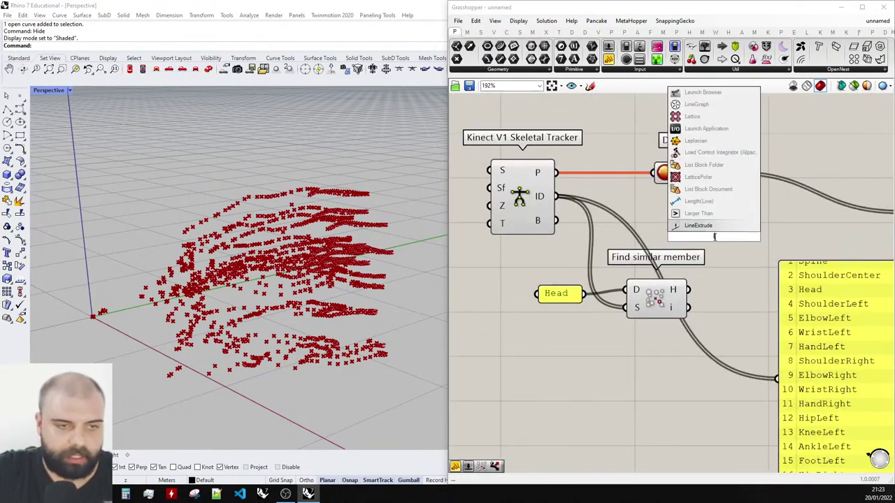
key(Return)
drag(715, 239, 777, 267)
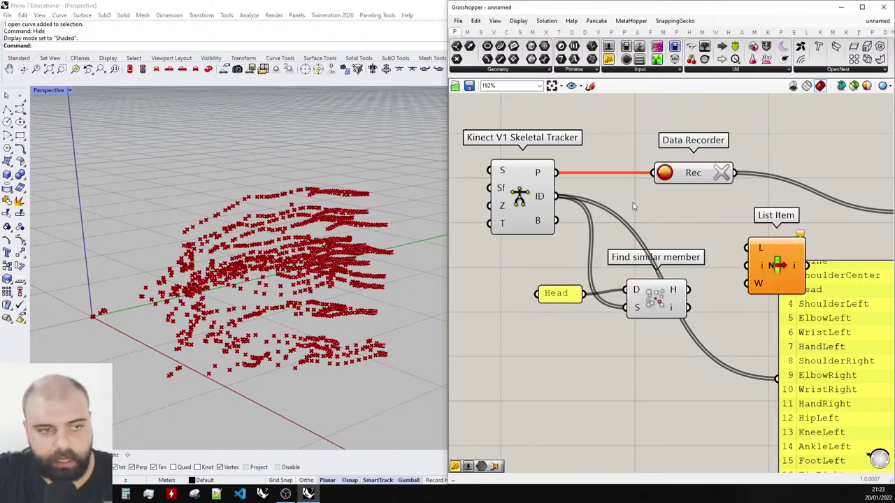
drag(559, 222, 763, 259)
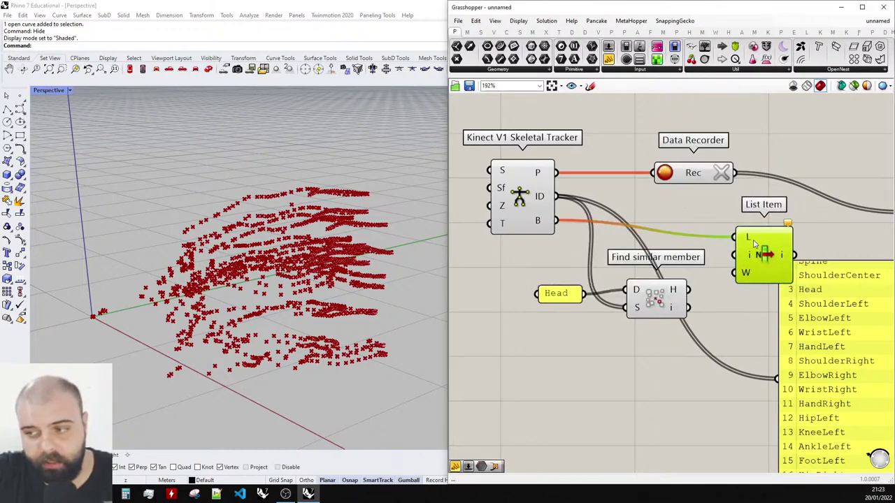
drag(689, 307, 734, 255)
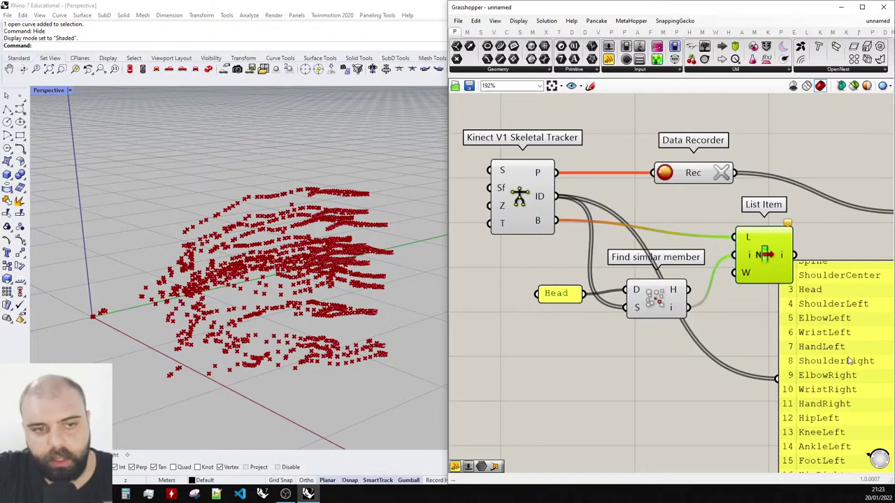
Clear the Data Recorder's stored points and turn off the preview of the skeletal tracker and Find similar member components.
scroll(697, 285, down, 3)
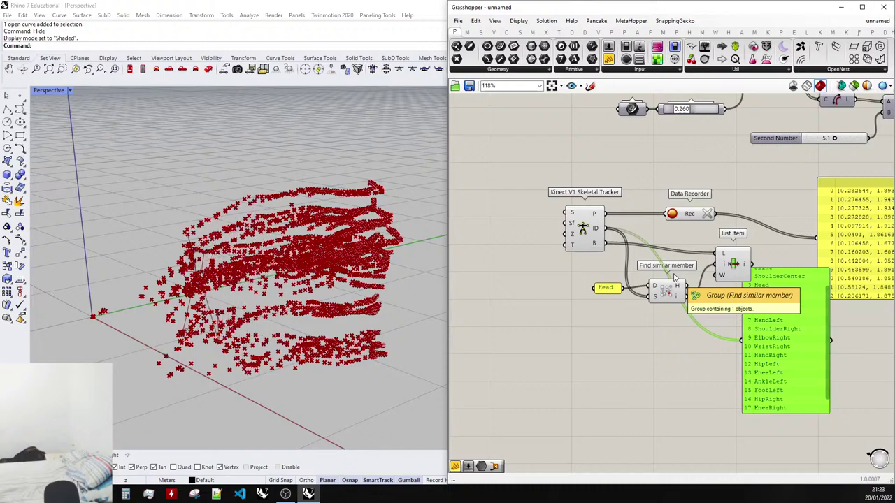
click(708, 213)
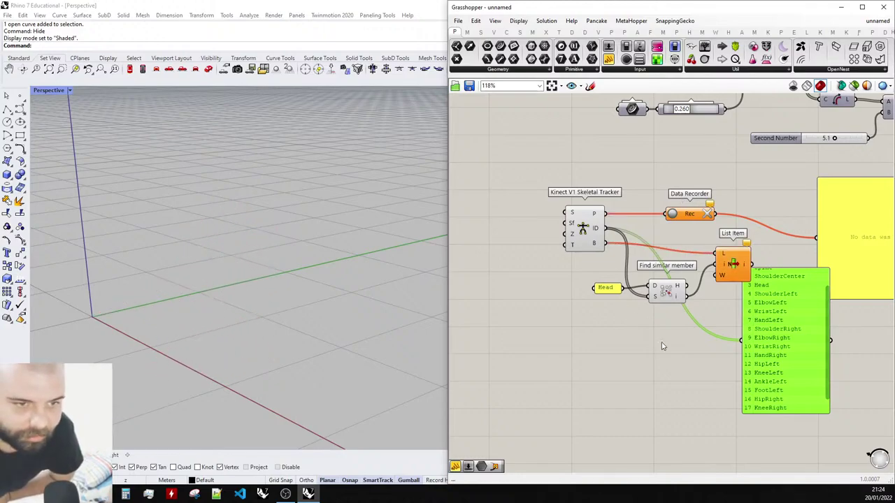
drag(661, 341, 566, 151)
middle_click(579, 154)
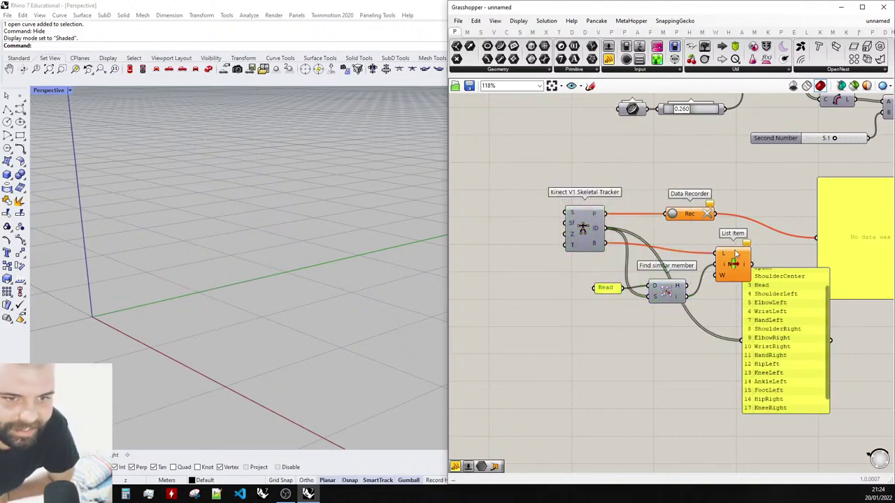
click(731, 272)
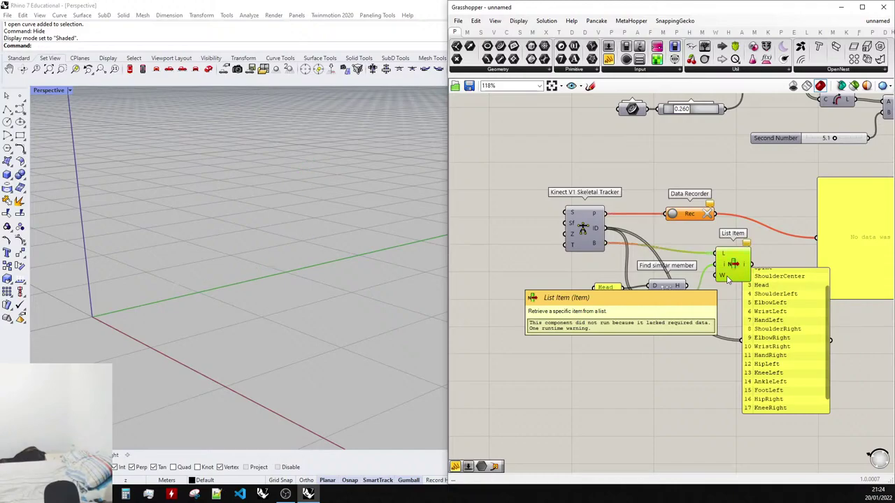
Add a Pipe component with List Item's output as its curve and a new panel reading .1 as its radius.
double_click(638, 401)
text(pipe)
click(637, 384)
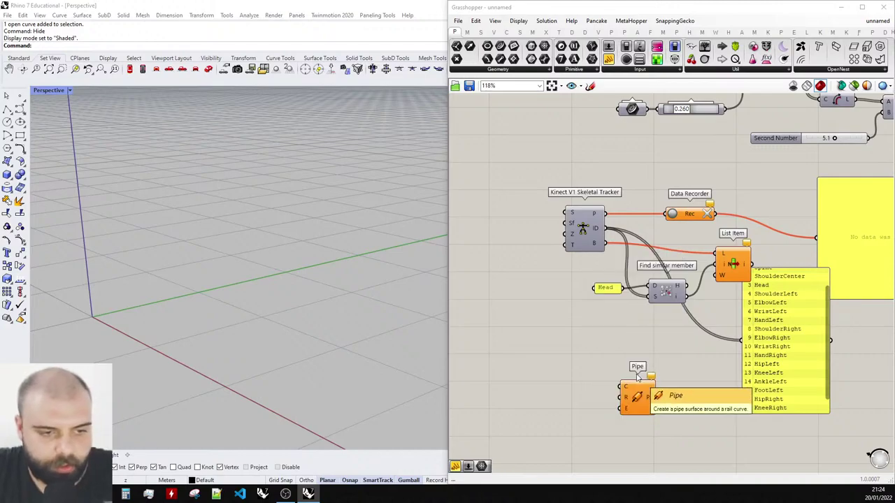
drag(620, 387, 752, 264)
double_click(594, 400)
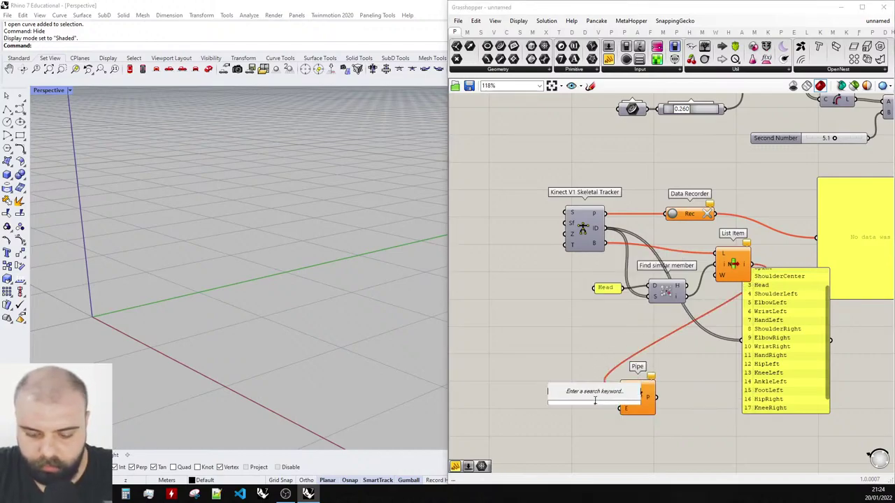
text(//.1)
key(Return)
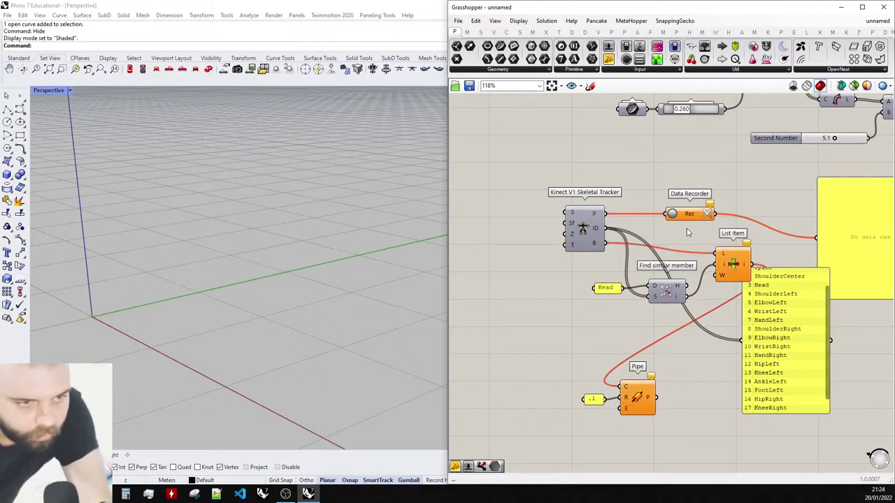
Change the text of the panel feeding Find similar member to HandLeft.
double_click(606, 287)
text(andLeft)
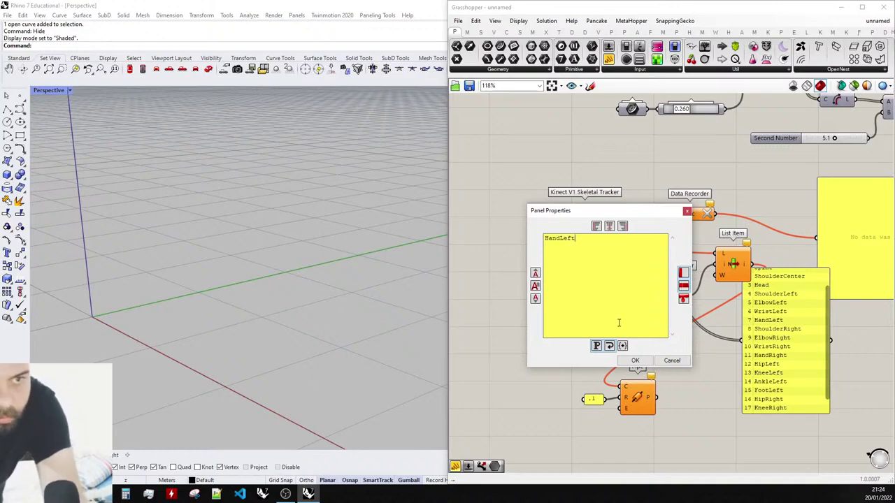
click(635, 360)
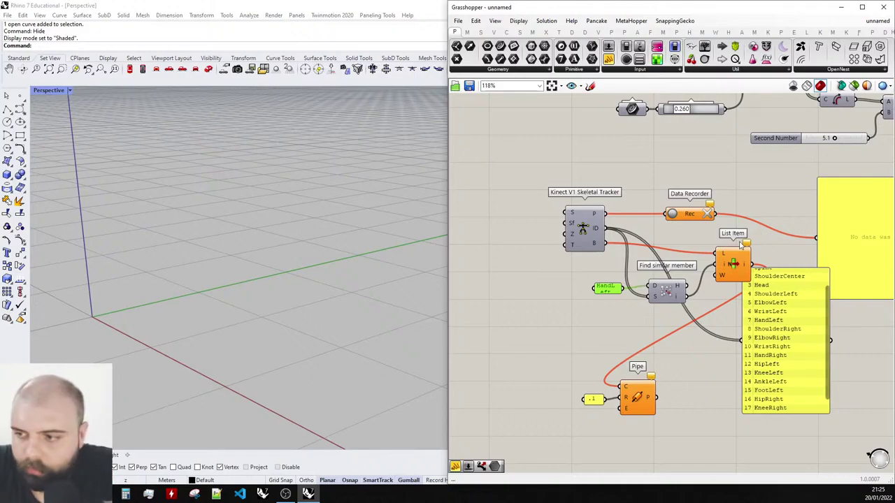
Replace List Item's list source with the skeletal tracker's P output.
scroll(681, 210, up, 3)
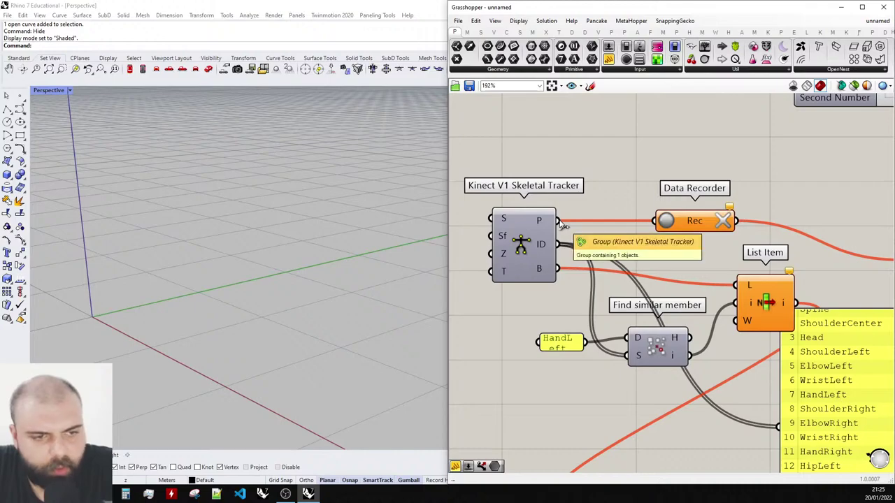
drag(563, 224, 733, 282)
scroll(699, 250, down, 2)
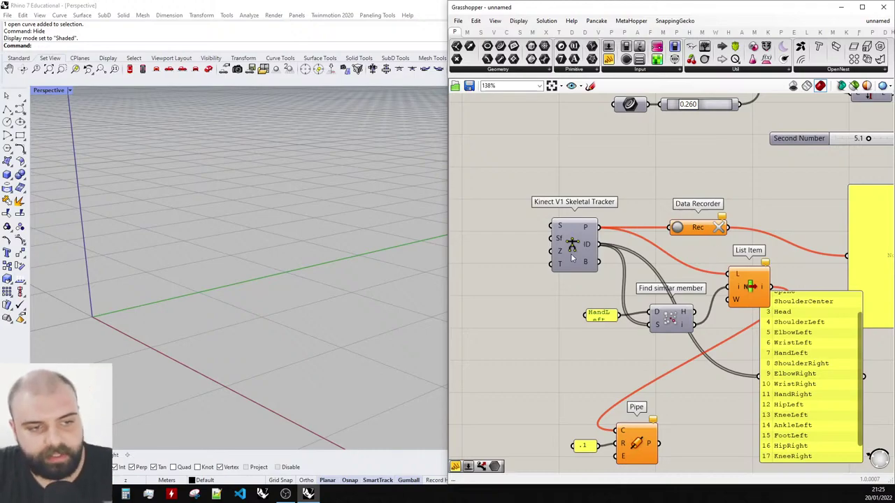
Widen the HandLeft panel so its text fits on one line.
scroll(587, 252, up, 3)
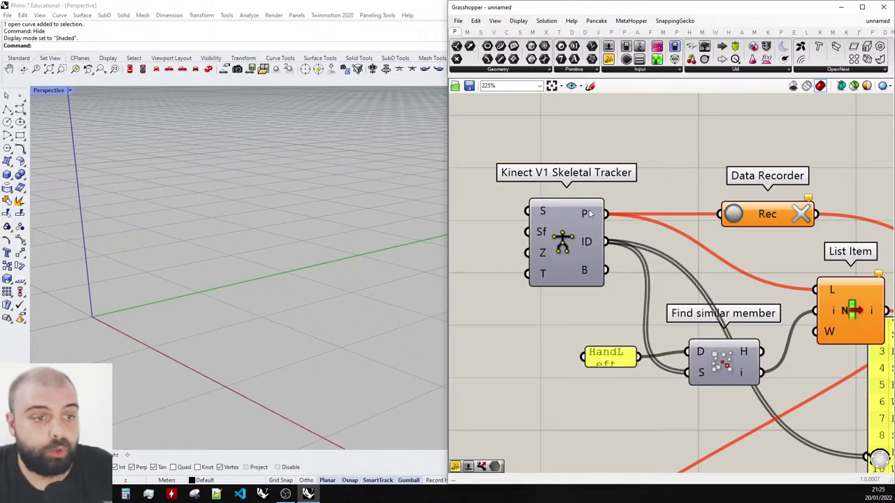
mouse_move(592, 269)
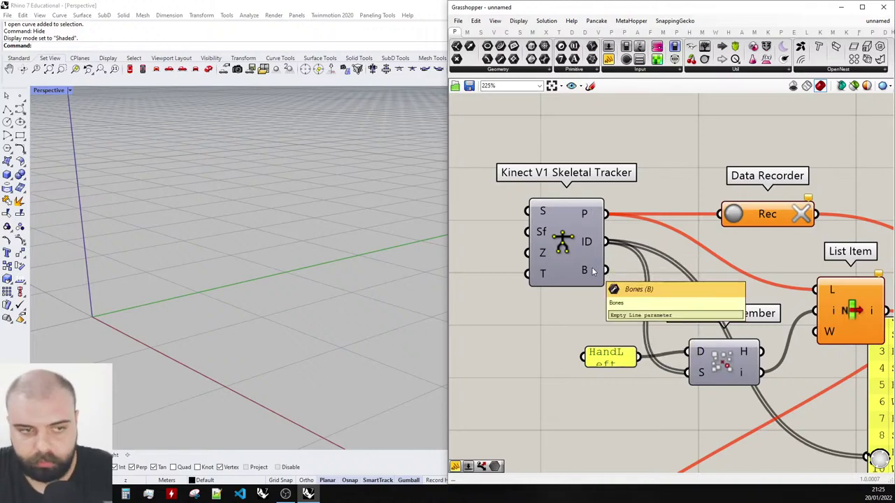
scroll(591, 269, down, 1)
scroll(731, 247, up, 2)
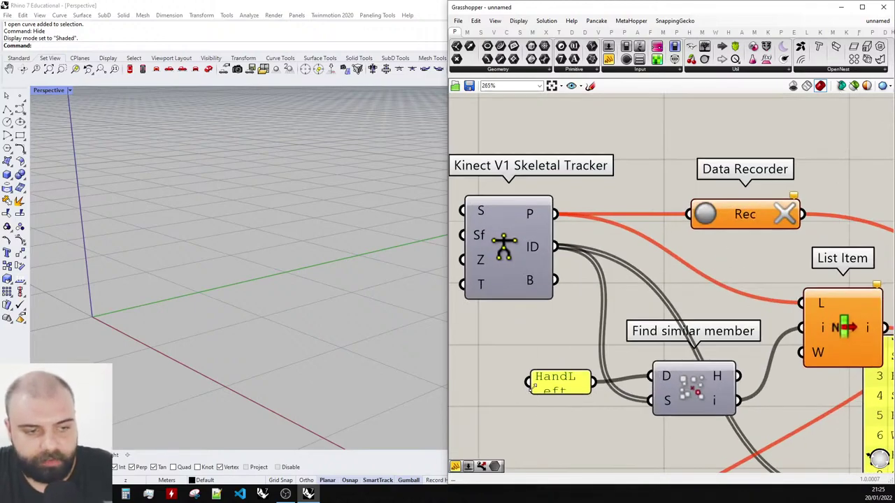
drag(530, 389, 501, 389)
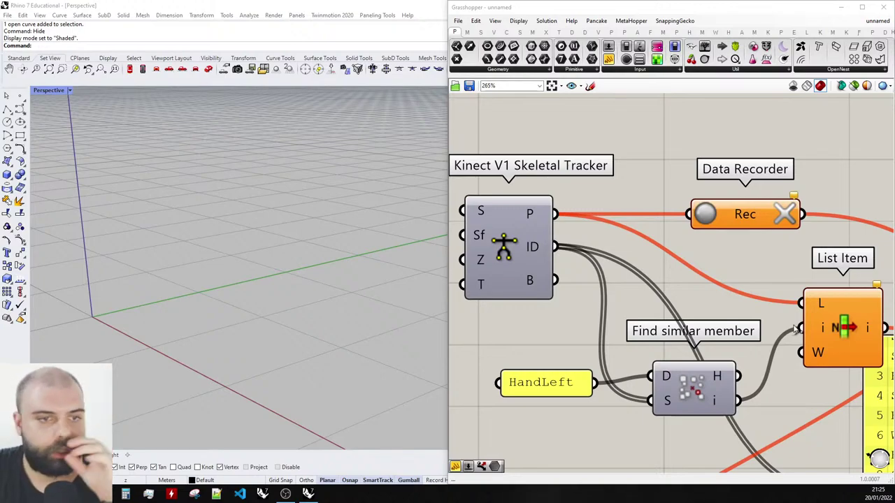
Switch the Data Recorder on and replace its input with the skeletal tracker's B output to record the bones.
scroll(559, 280, down, 2)
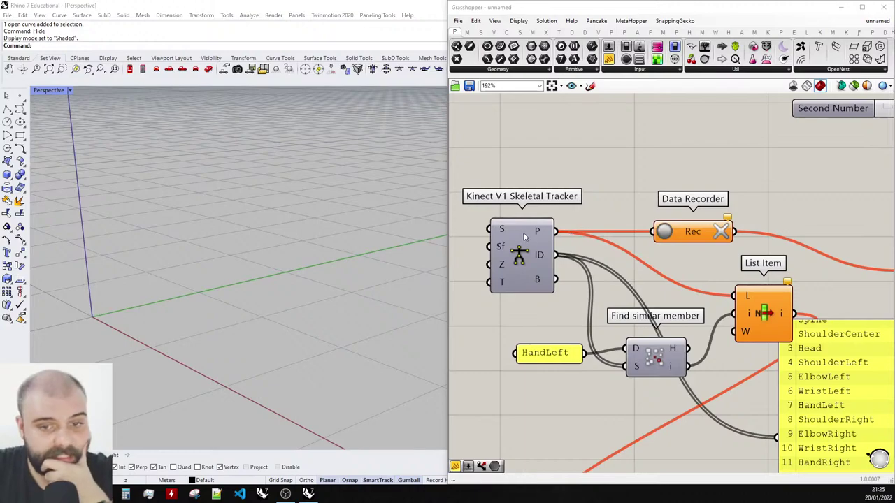
scroll(642, 241, down, 1)
click(547, 258)
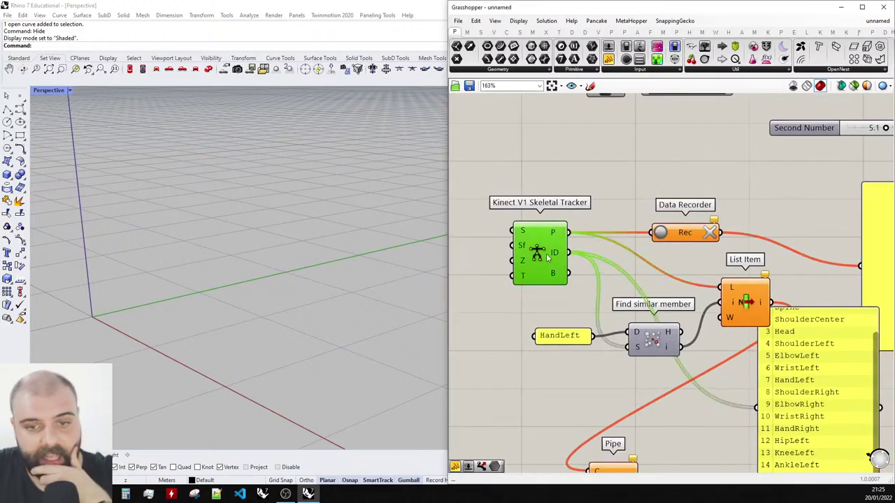
scroll(231, 309, down, 8)
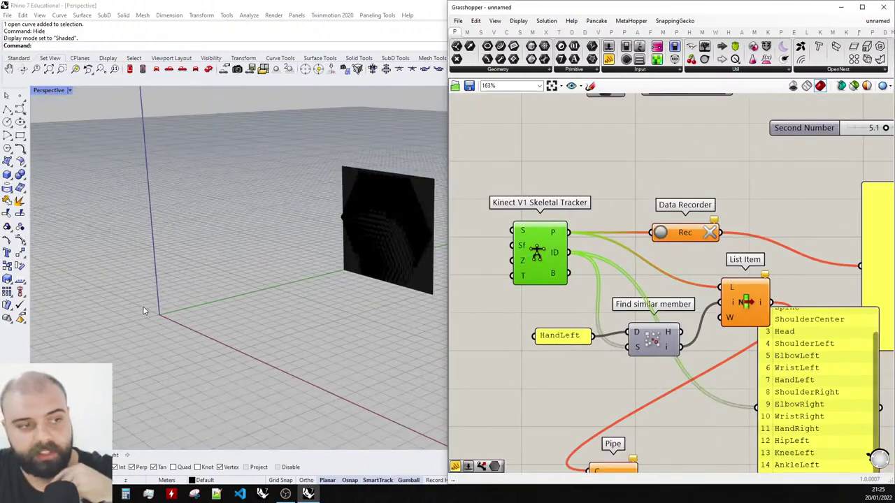
right_drag(145, 310, 377, 241)
click(699, 183)
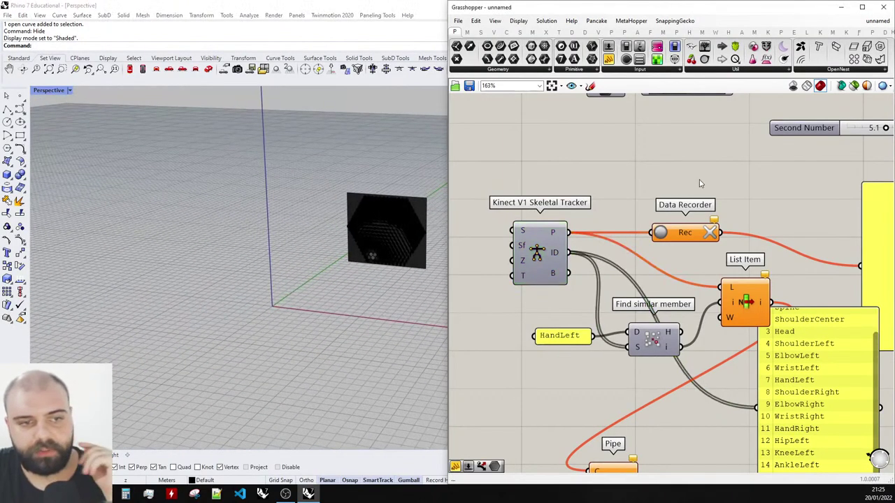
click(660, 233)
drag(571, 273, 651, 233)
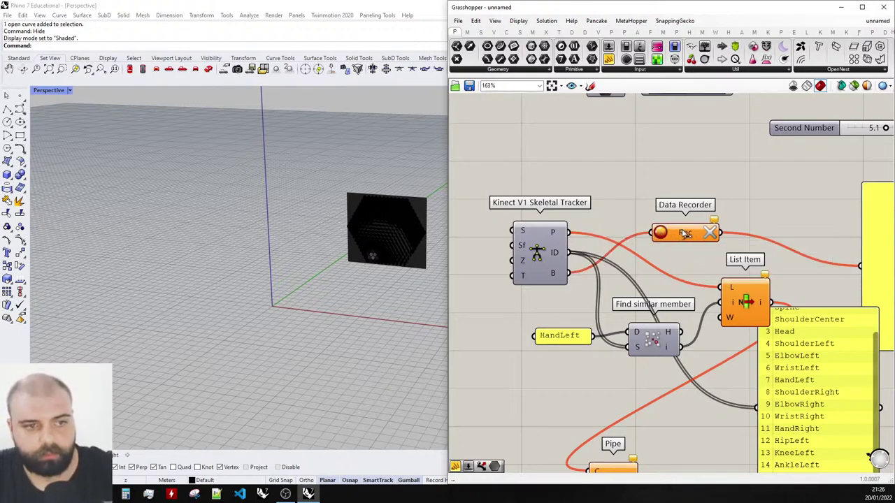
Examine the recorded bone lines in the perspective view and the skeletal tracker's scale factor input.
scroll(629, 189, down, 2)
scroll(655, 170, up, 2)
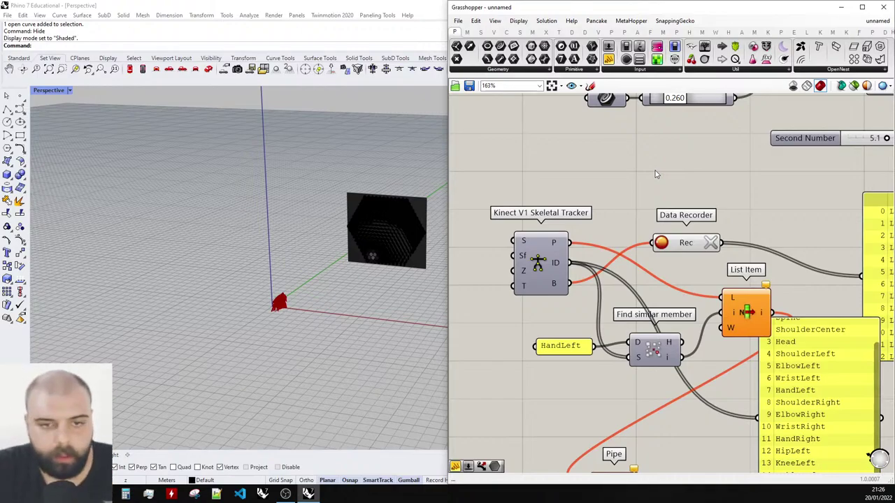
scroll(289, 309, up, 15)
right_drag(288, 310, 272, 296)
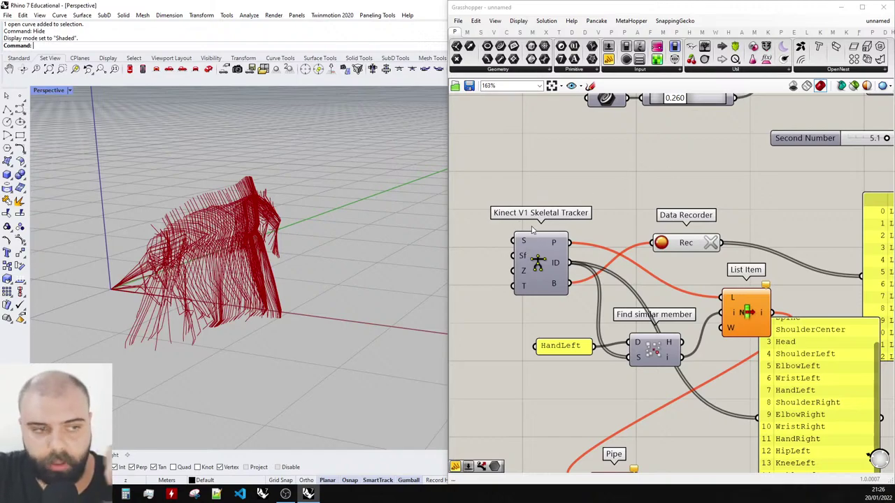
scroll(536, 235, down, 2)
scroll(539, 231, up, 3)
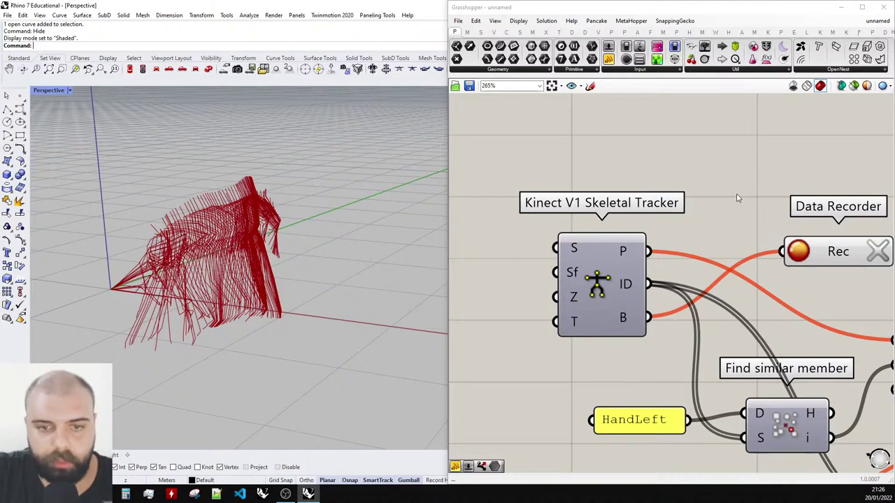
scroll(764, 182, down, 2)
scroll(627, 245, up, 1)
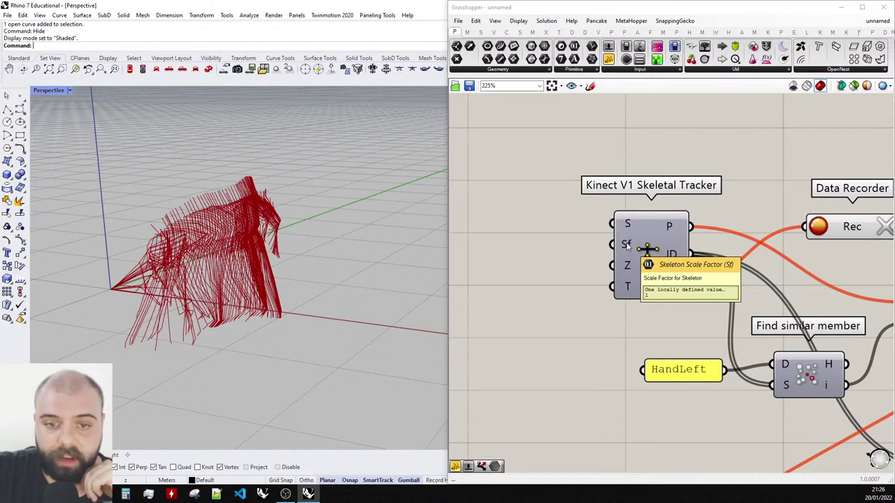
scroll(210, 315, down, 7)
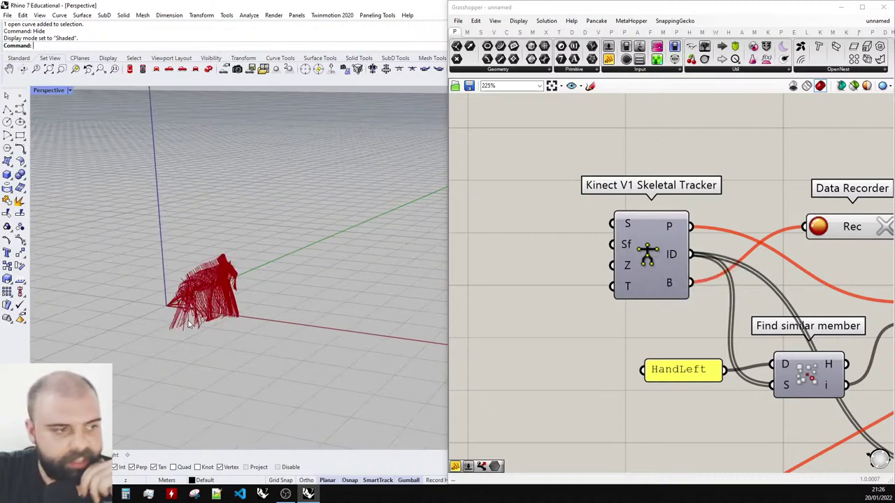
right_drag(210, 315, 231, 262)
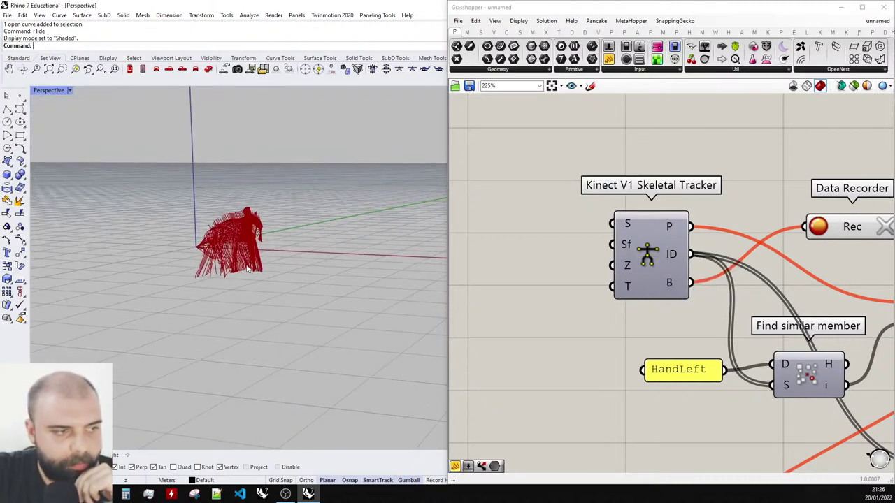
Feed the skeletal tracker's Sf scale factor input from a new panel reading 10.
double_click(513, 229)
text(//0)
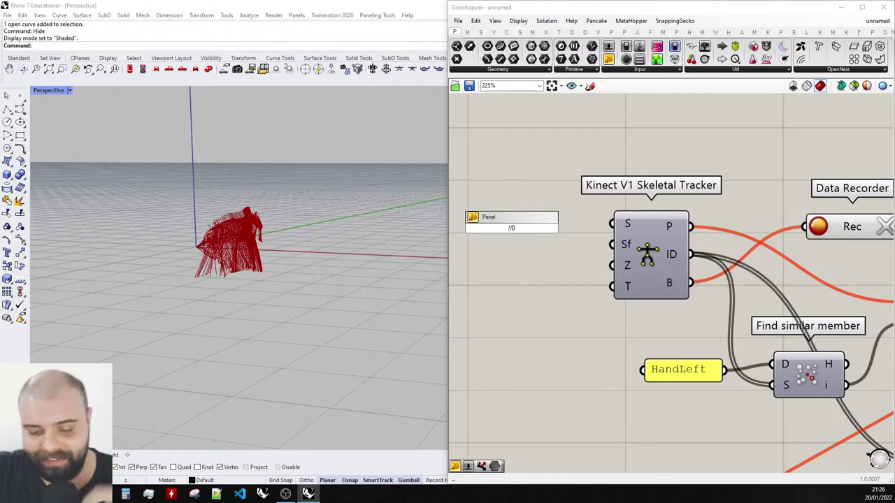
text(10)
key(Return)
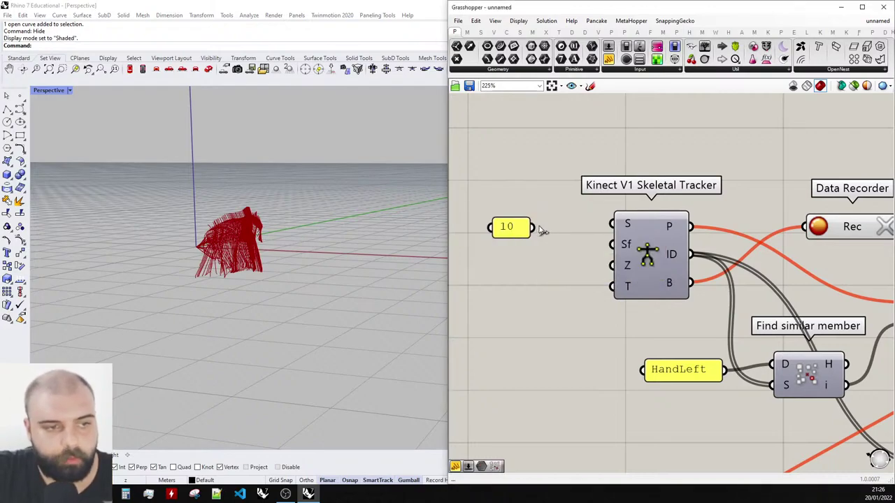
drag(534, 227, 609, 244)
Inspect the scaled bone recording from several angles and compare its size and position with the hexagonal panel.
scroll(221, 280, down, 12)
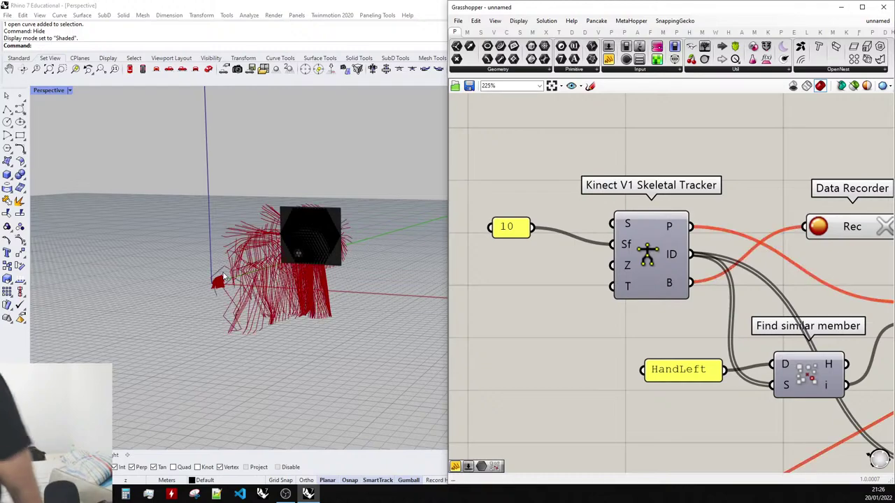
scroll(341, 236, up, 4)
right_drag(345, 230, 293, 249)
right_drag(406, 230, 259, 243)
scroll(182, 249, up, 8)
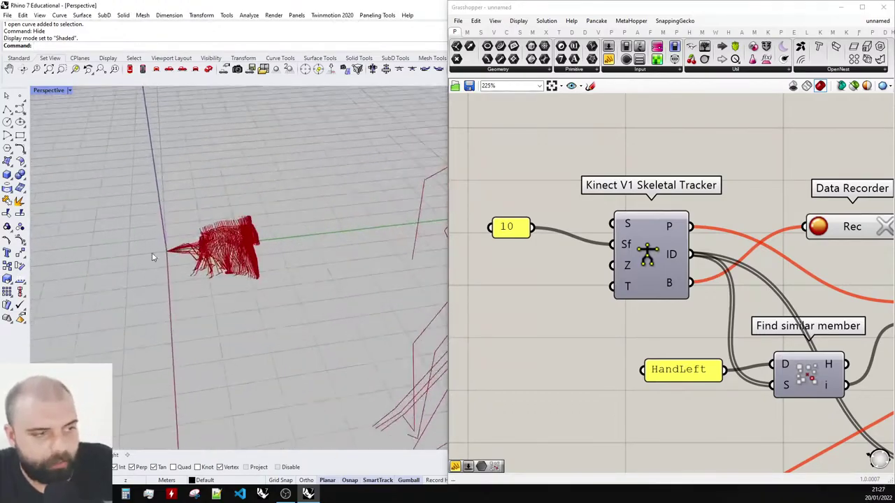
scroll(149, 256, down, 2)
scroll(146, 260, up, 2)
scroll(172, 258, down, 5)
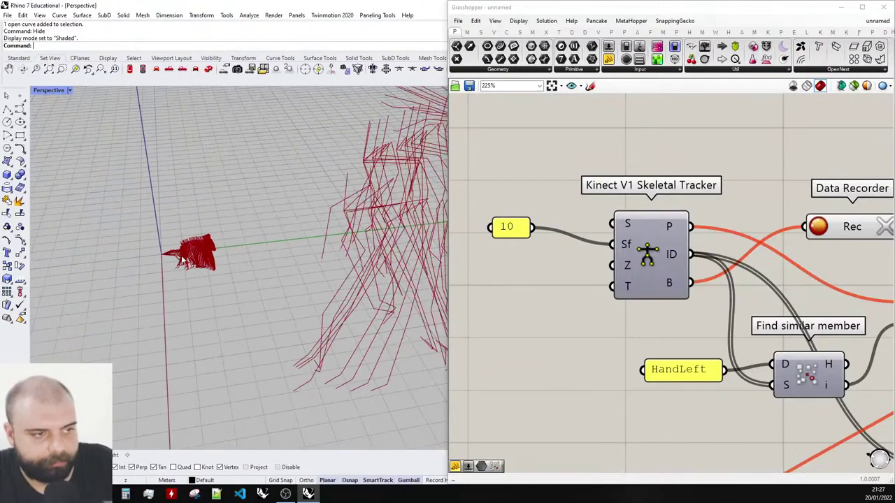
right_drag(189, 270, 213, 269)
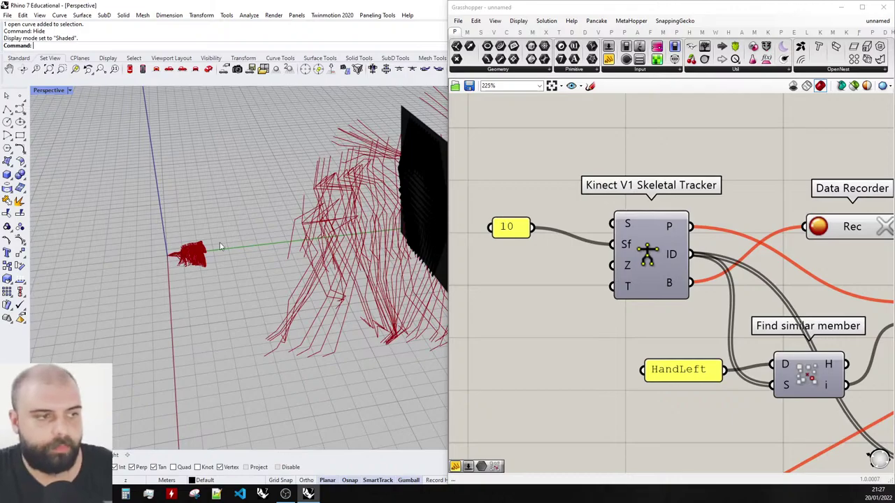
right_drag(219, 246, 339, 215)
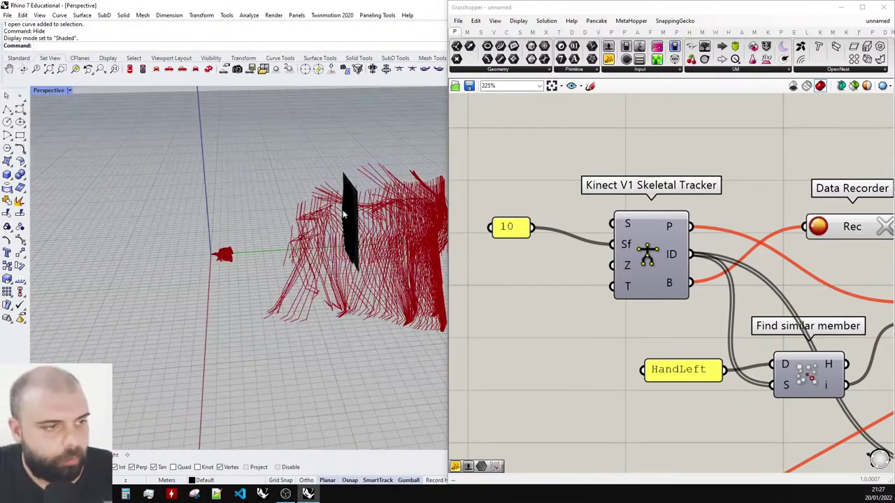
scroll(342, 214, up, 3)
Show all hidden objects in the Rhino model.
click(18, 58)
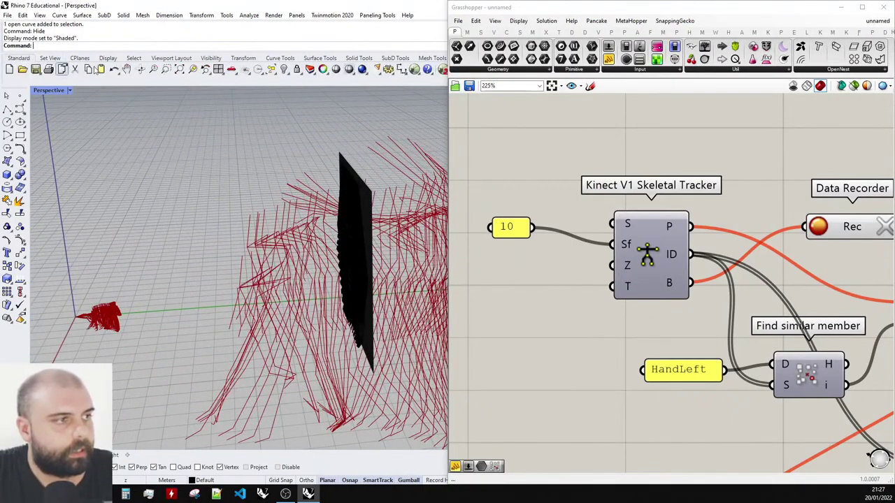
click(288, 74)
click(298, 89)
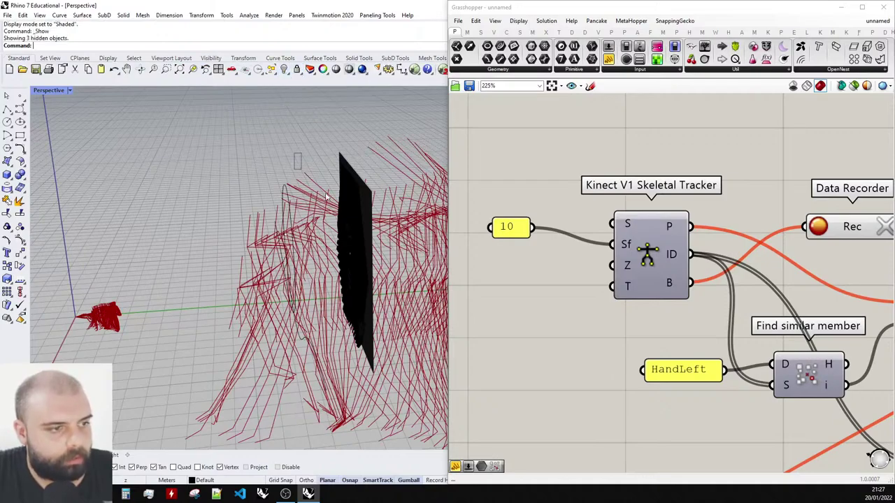
Move the hexagonal panel's reference point along Y out of the recorded skeletons, and along X to line up near the origin.
click(355, 241)
scroll(366, 246, down, 4)
mouse_move(366, 231)
right_down()
mouse_move(403, 237)
mouse_move(380, 235)
right_up()
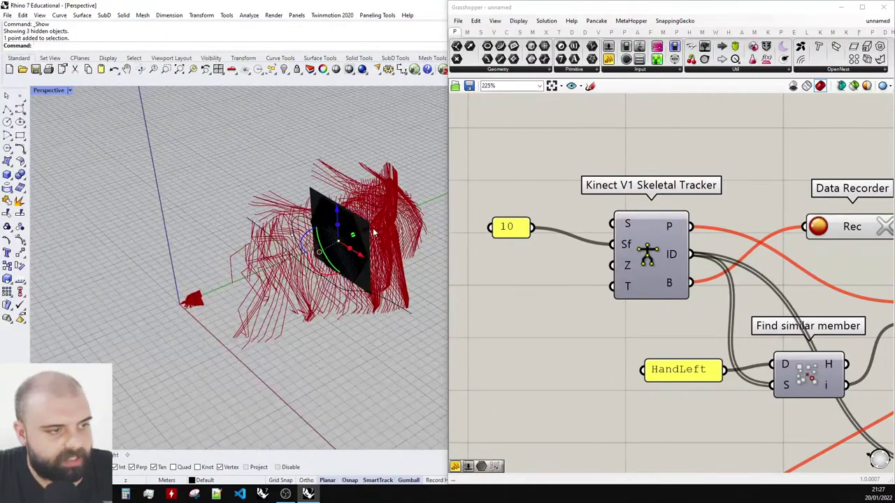
drag(372, 230, 203, 295)
right_drag(308, 314, 347, 267)
scroll(288, 296, down, 3)
scroll(182, 275, up, 9)
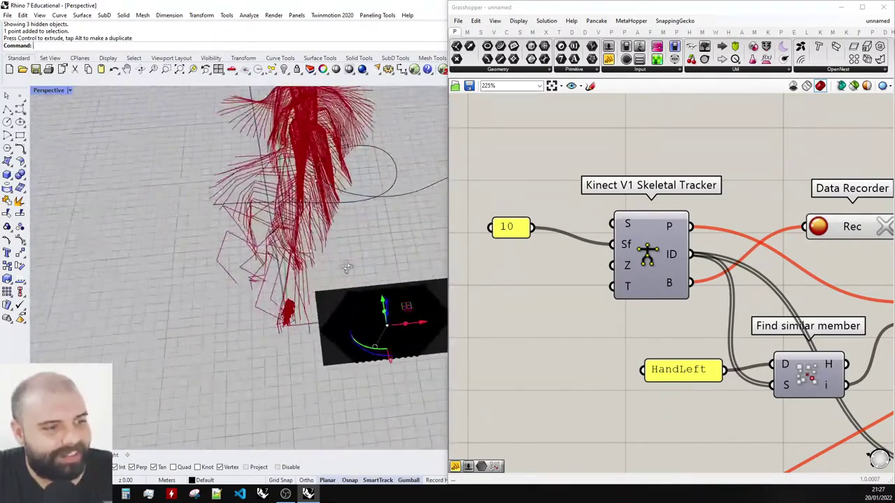
drag(418, 323, 324, 320)
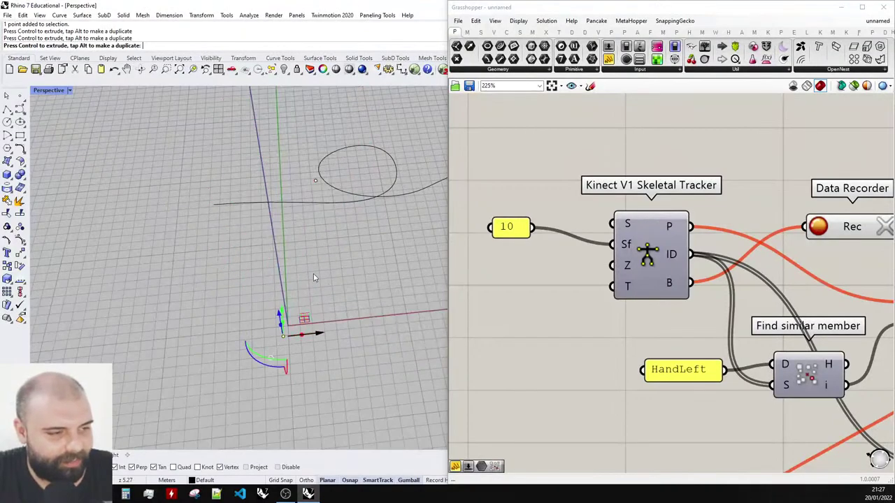
Adjust the height of the hexagonal panel by moving its reference point vertically.
right_drag(378, 281, 294, 236)
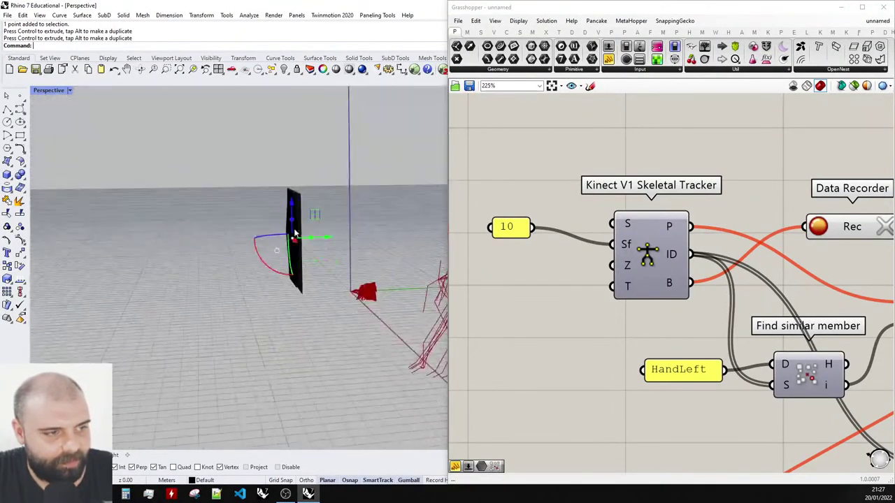
scroll(300, 259, up, 5)
right_drag(315, 286, 313, 263)
drag(321, 222, 553, 262)
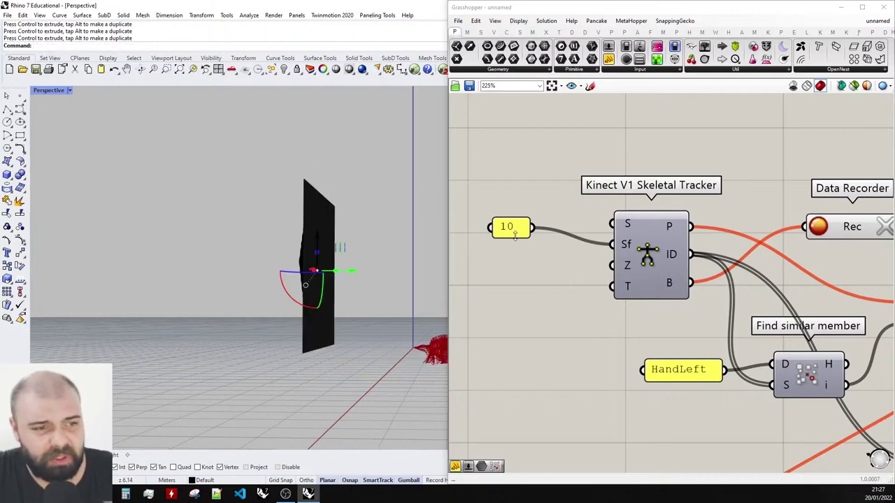
Set the value panel feeding the skeletal tracker's Sf scale factor input to 5.
double_click(513, 223)
text(5)
click(543, 302)
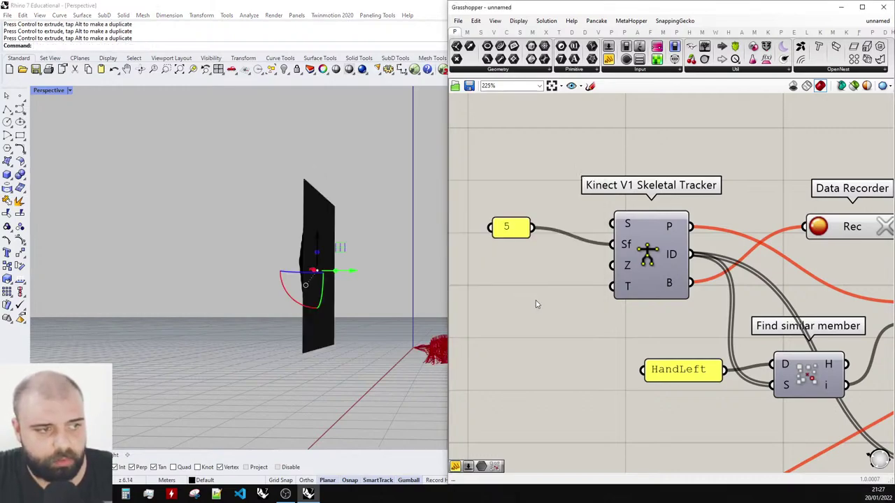
Move the hexagonal panel's reference point along Y, closer to the origin and the recorded skeletons.
right_drag(368, 293, 333, 297)
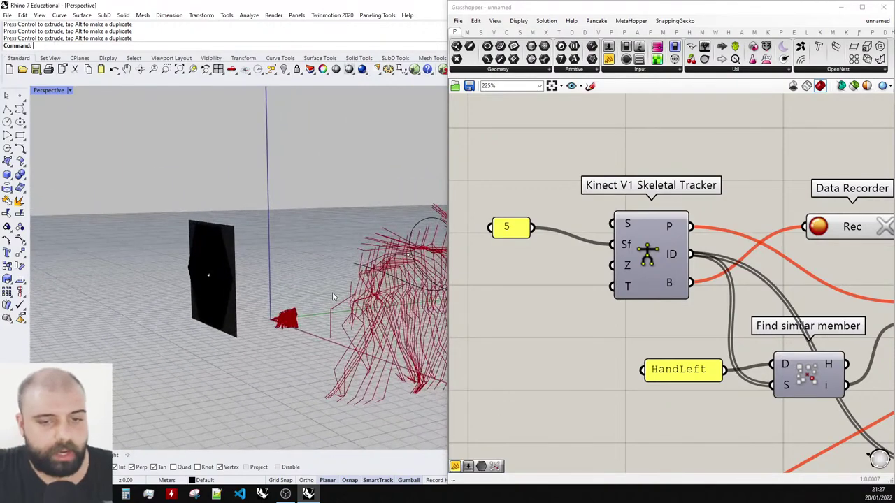
drag(140, 226, 215, 311)
right_drag(223, 293, 210, 280)
drag(258, 261, 302, 256)
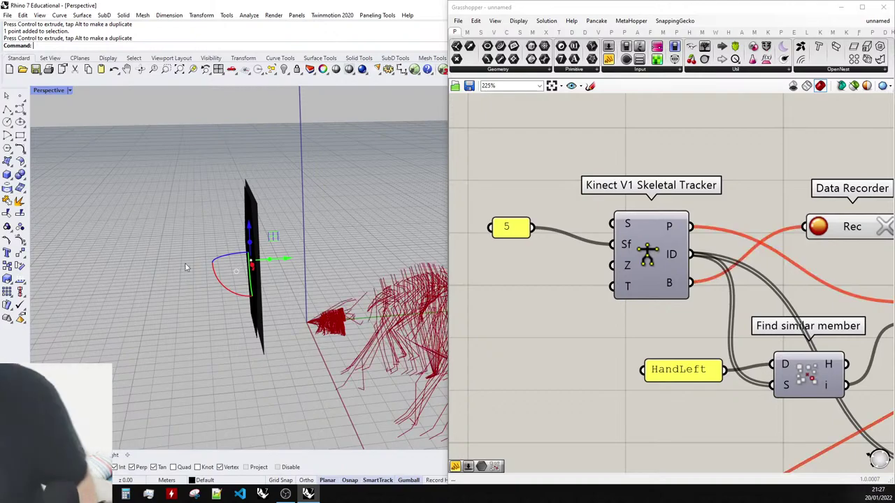
Connect the panel reading 5 to the skeletal tracker's Z-axis translation input as well.
right_drag(285, 226, 367, 270)
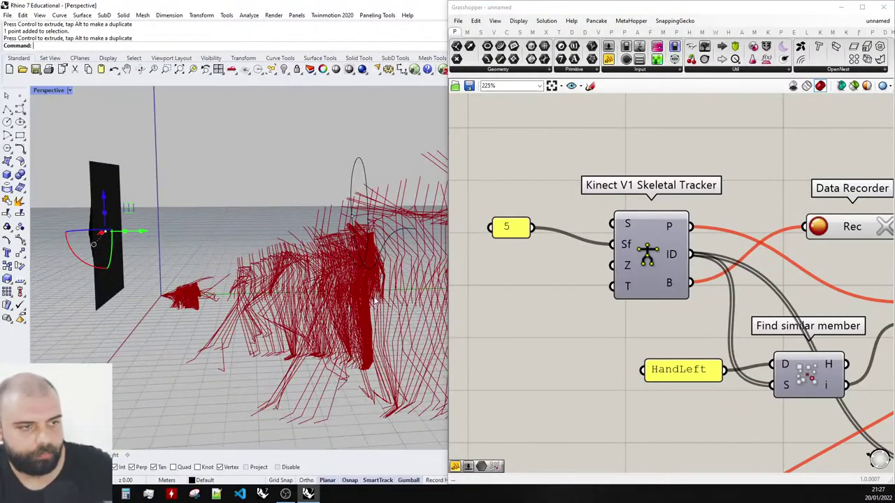
right_drag(357, 318, 344, 312)
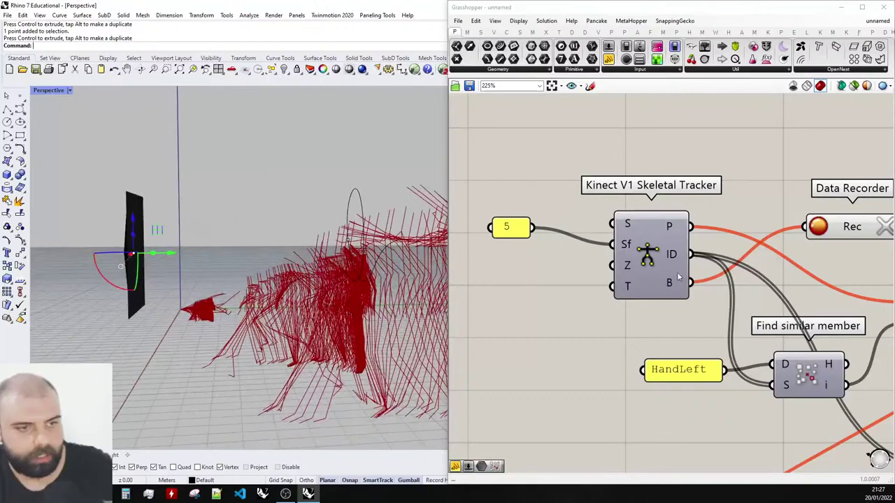
scroll(783, 270, down, 3)
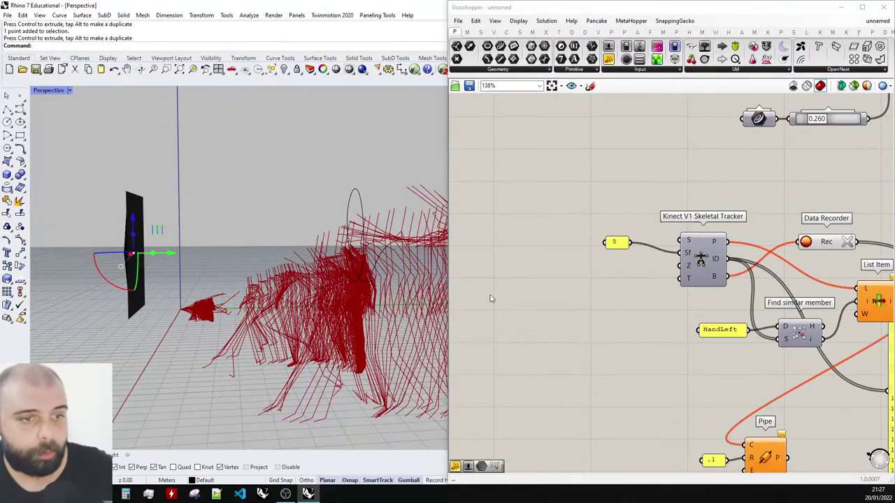
scroll(683, 264, up, 3)
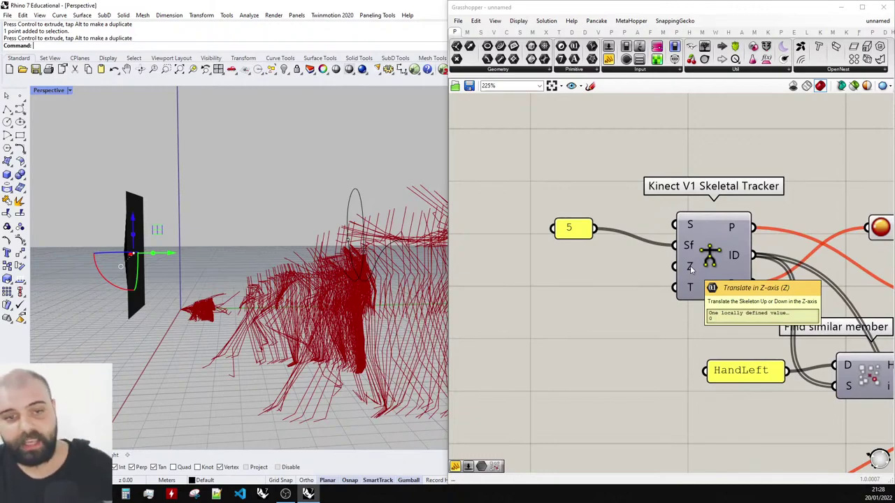
scroll(605, 279, down, 1)
right_drag(369, 318, 353, 289)
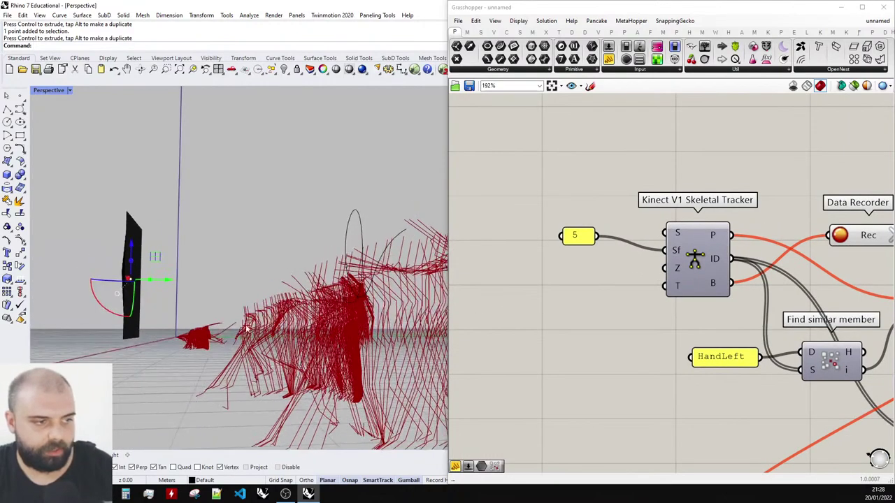
scroll(174, 336, up, 3)
right_drag(175, 339, 218, 329)
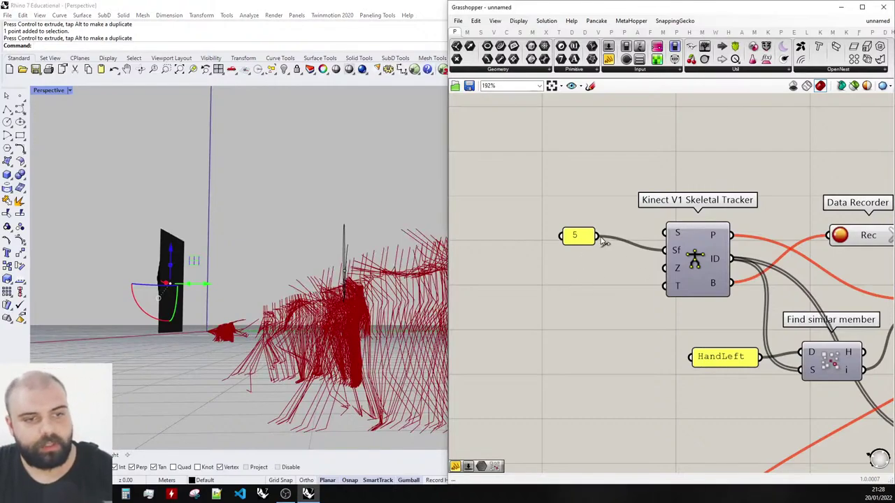
Compare the raised skeleton recording with the hexagonal panel, and clear the Data Recorder.
right_drag(314, 274, 238, 298)
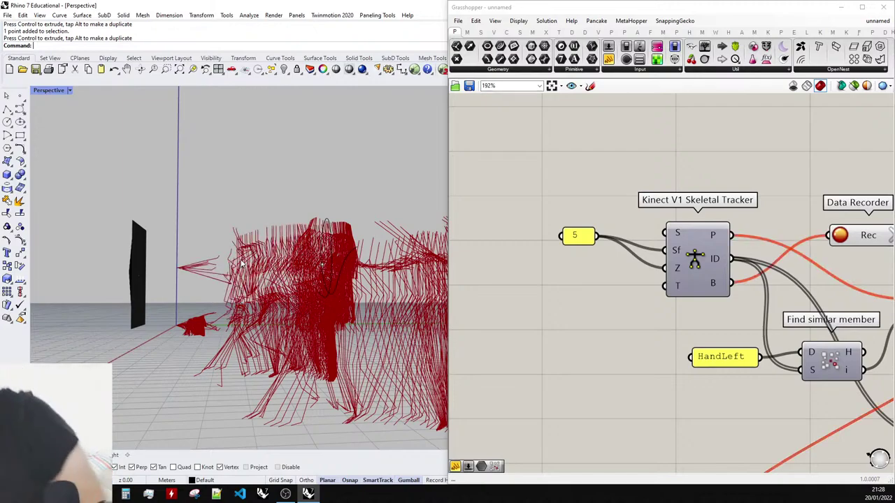
scroll(174, 253, up, 5)
right_drag(185, 252, 346, 307)
scroll(335, 269, down, 3)
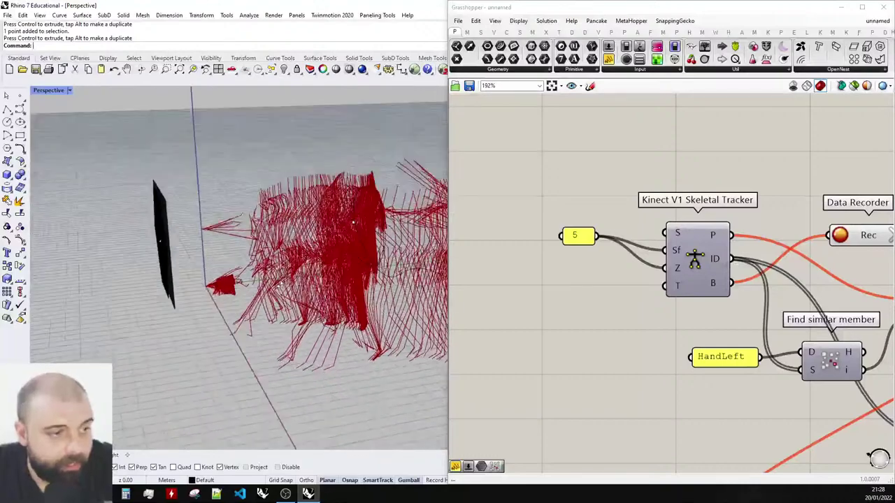
scroll(577, 246, down, 2)
click(807, 238)
Move the hexagonal panel's reference point along Y to the other side of the origin.
scroll(217, 232, up, 4)
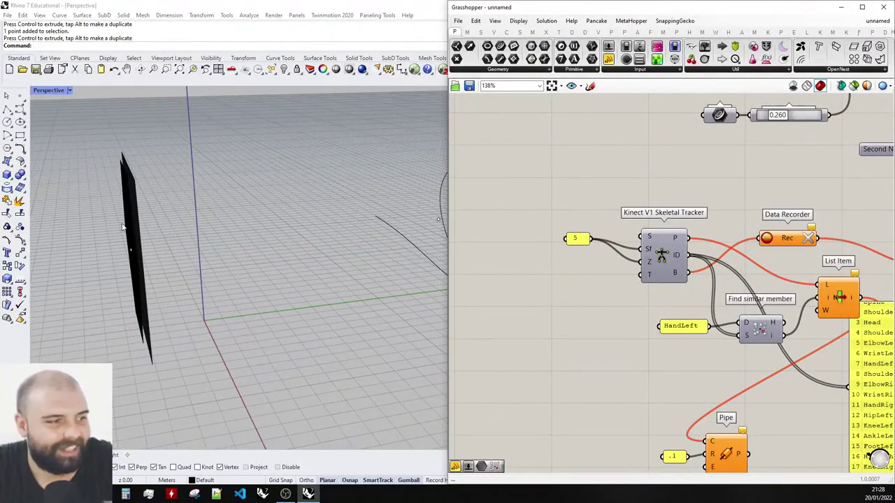
click(127, 241)
right_drag(129, 244, 174, 240)
drag(195, 239, 299, 231)
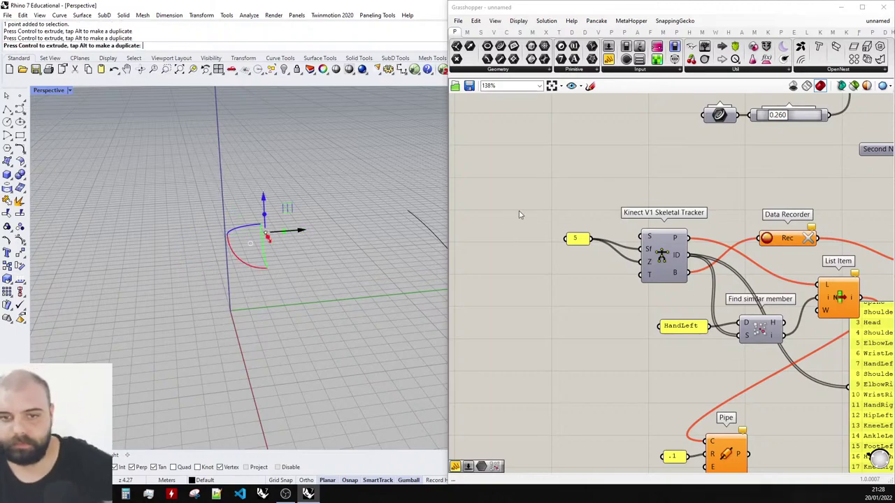
right_drag(330, 239, 295, 245)
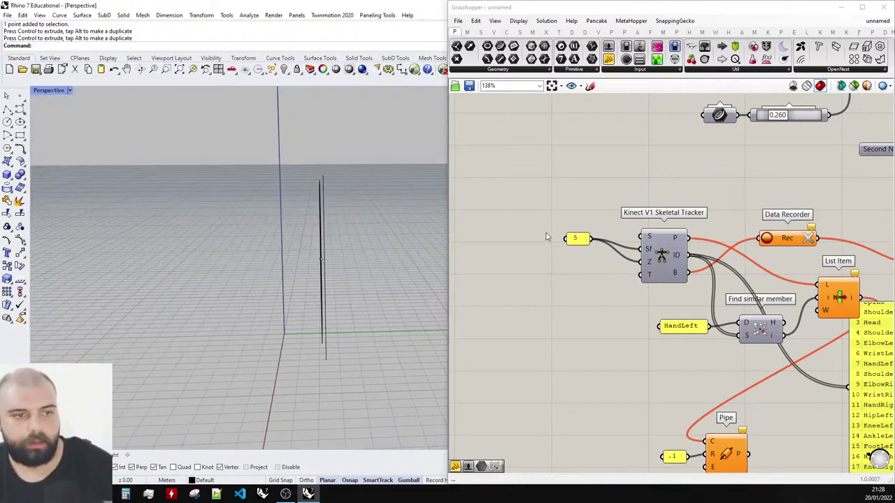
Reposition the value panel reading 5 beside the skeletal tracker's Sf and Z inputs.
drag(575, 238, 594, 262)
click(588, 229)
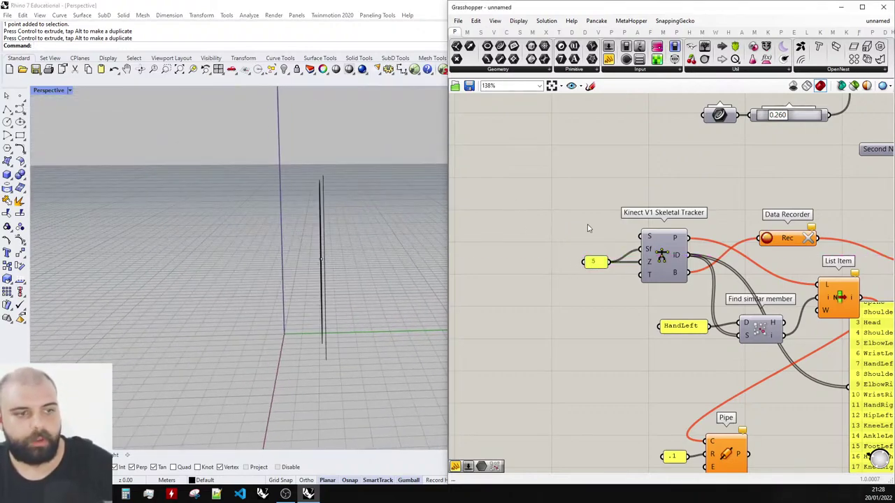
scroll(586, 262, up, 3)
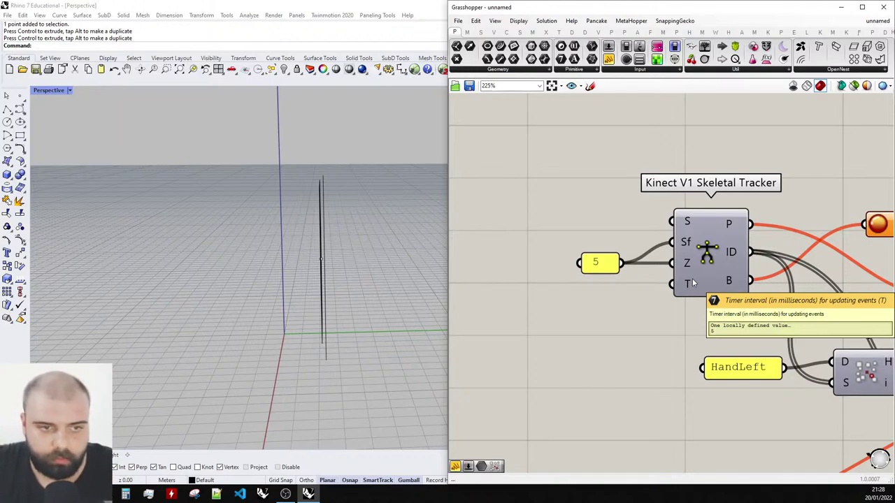
Add a panel reading 100, feed it into the skeletal tracker's T timer interval input, and place it beside the component.
double_click(642, 301)
text(//)
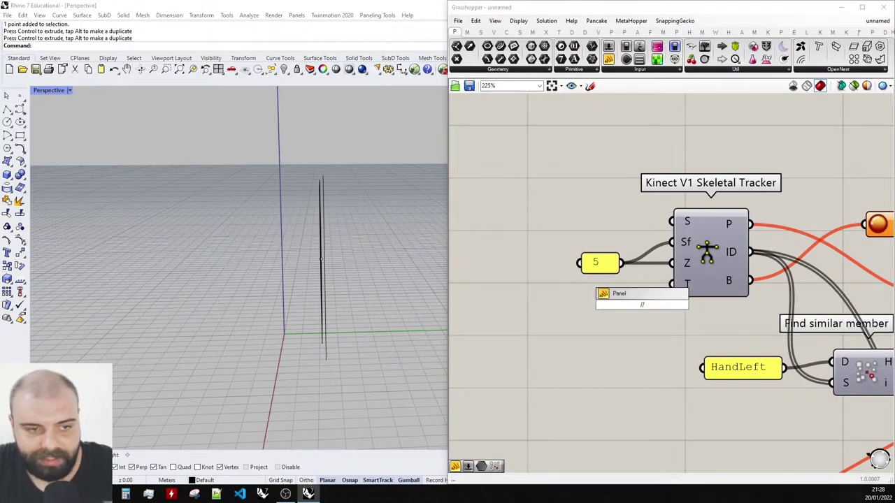
text(100)
key(Return)
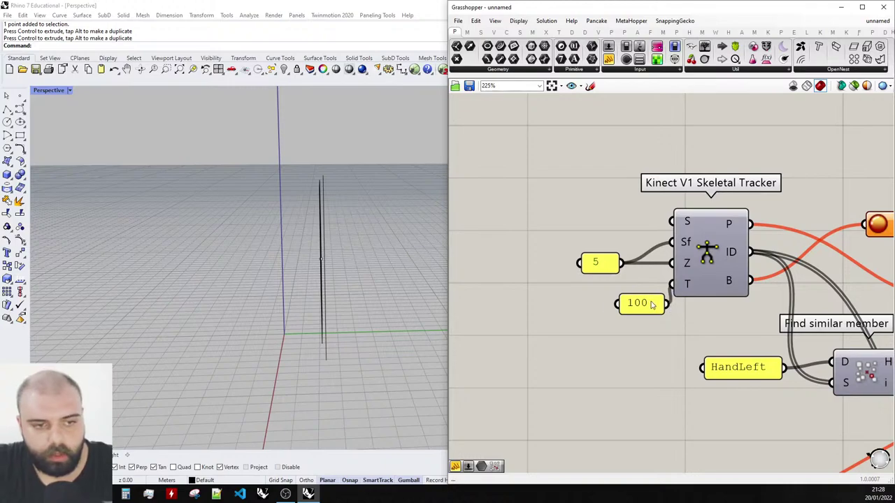
drag(647, 304, 621, 310)
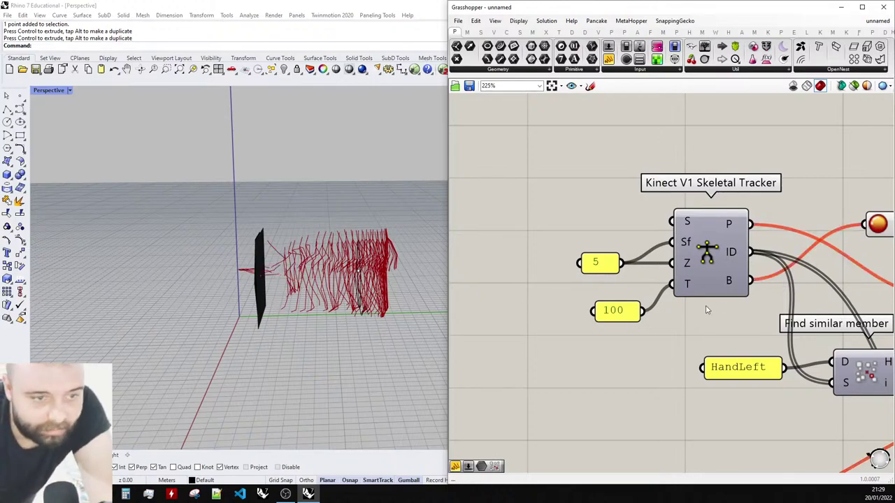
Set the value panel feeding the skeletal tracker's T timer interval input to 1000.
double_click(613, 311)
text(1000)
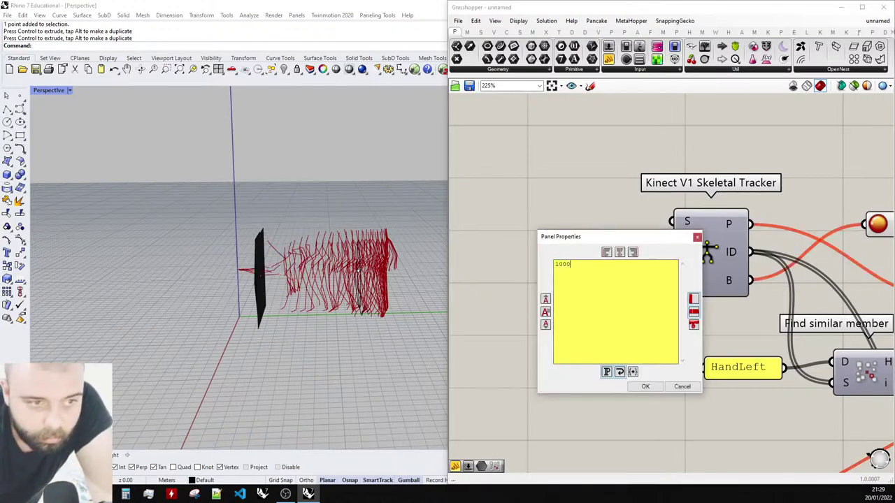
click(645, 387)
scroll(606, 242, down, 2)
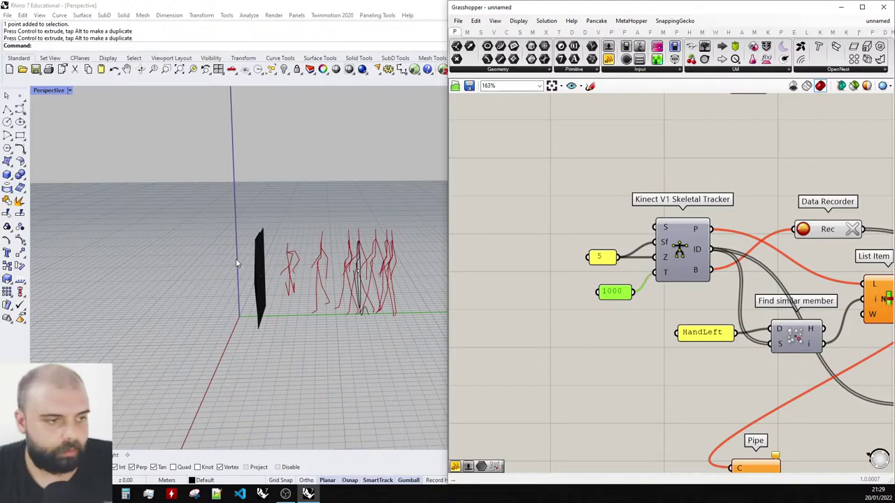
Move the hexagonal panel's reference point along Y so that the panel stands among the recorded skeletons.
right_drag(236, 263, 323, 260)
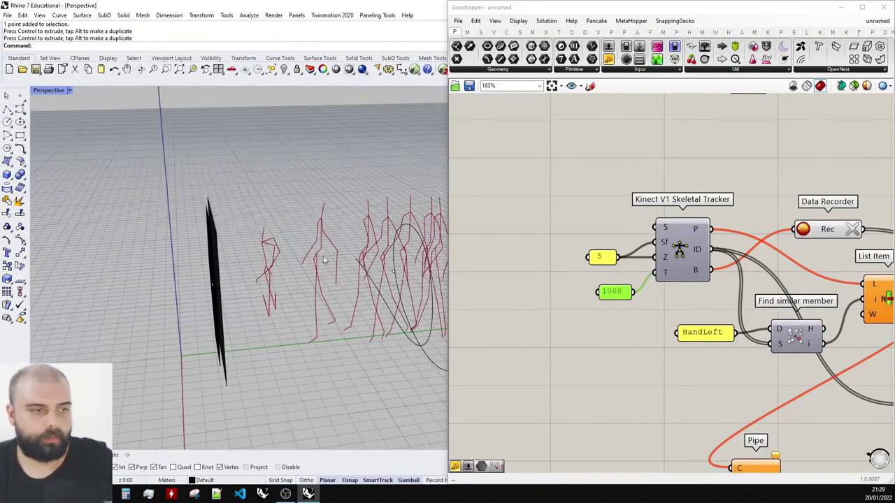
scroll(596, 259, down, 5)
scroll(437, 261, down, 2)
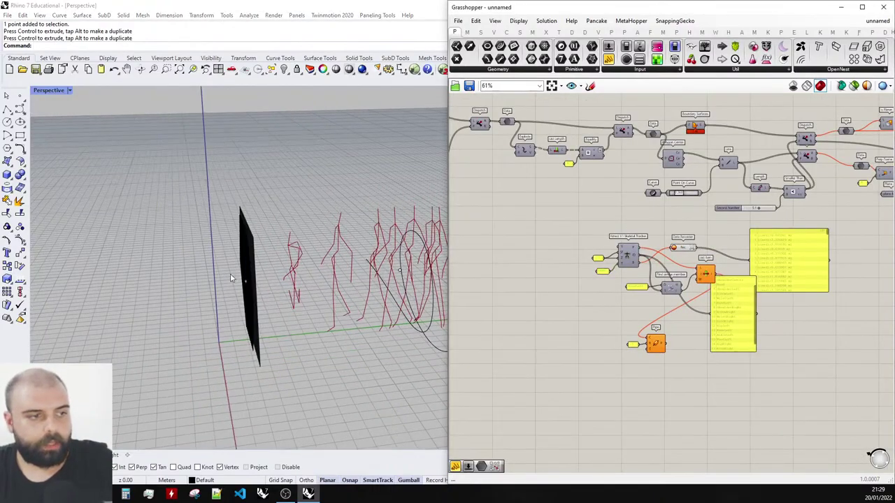
right_drag(230, 274, 180, 273)
click(162, 302)
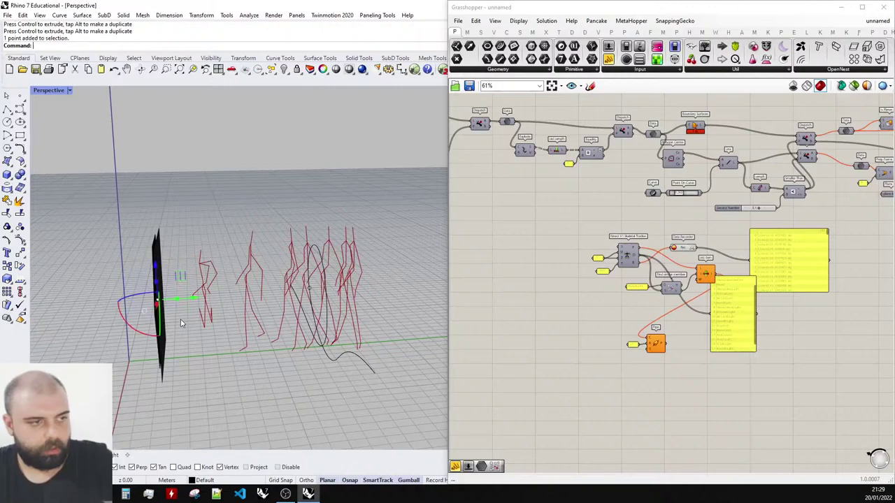
right_drag(180, 323, 184, 294)
drag(196, 323, 286, 313)
Set the value panel feeding the skeletal tracker's Sf and Z inputs to 4.
scroll(598, 277, up, 5)
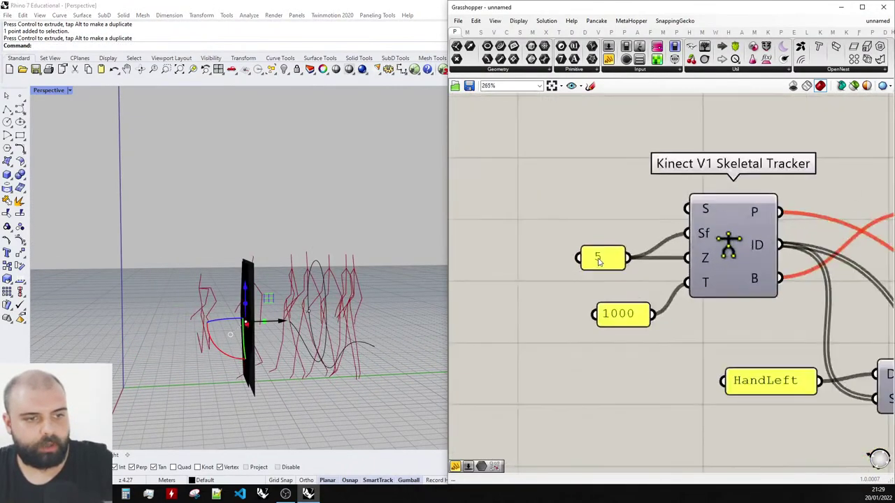
double_click(604, 260)
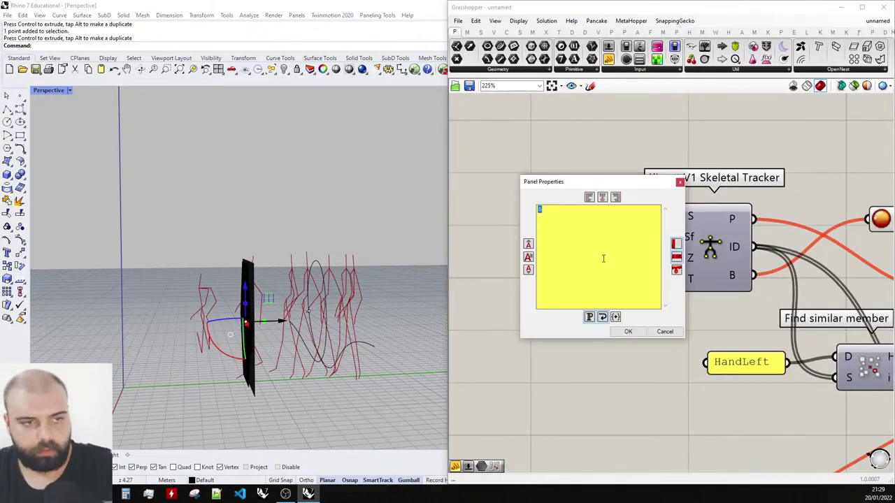
text(4)
click(624, 332)
click(591, 227)
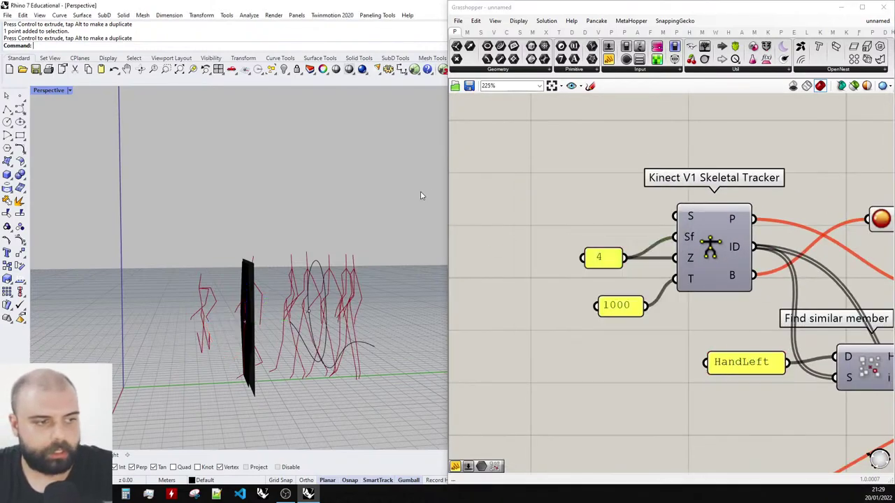
Clear the Data Recorder to capture skeletons at the new scale and height.
scroll(590, 227, down, 2)
click(778, 224)
scroll(761, 320, down, 2)
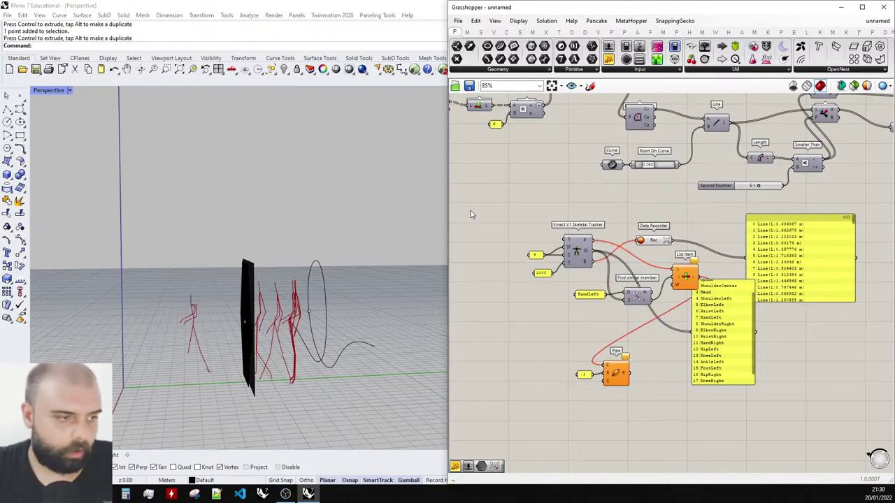
Compare the newly recorded skeletons with the hexagonal panel's size and position, and view the whole definition.
right_drag(257, 341, 238, 353)
scroll(336, 303, up, 6)
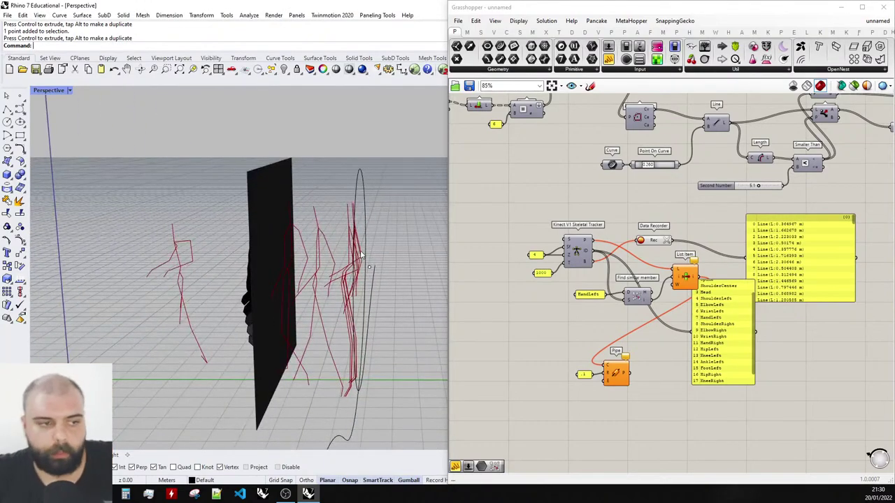
right_drag(369, 253, 333, 224)
scroll(491, 269, down, 5)
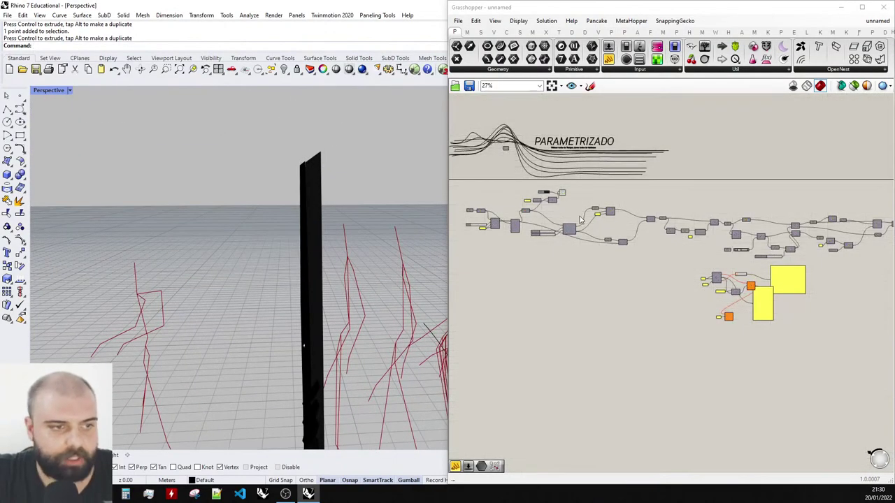
Insert a Negative component between Unit Y and the Move component's T input to reverse the black surface's offset.
scroll(504, 167, up, 6)
double_click(680, 293)
text(neg)
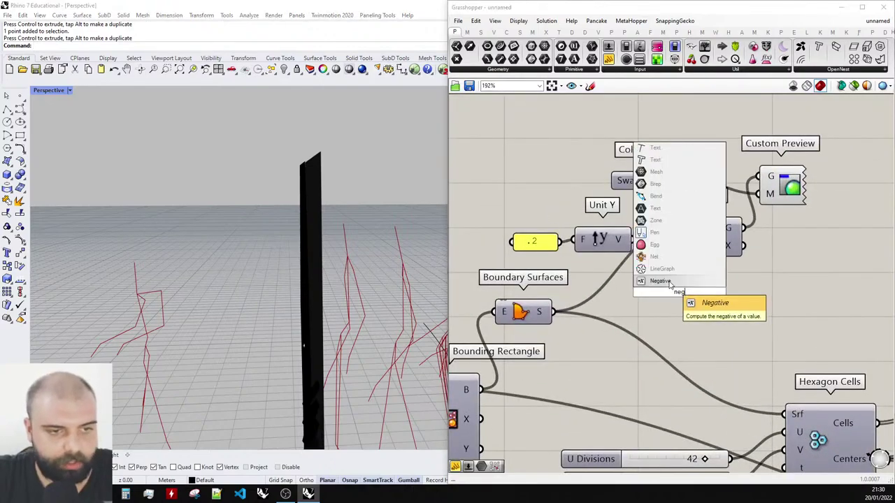
click(675, 282)
drag(633, 240, 652, 292)
drag(708, 292, 683, 245)
drag(818, 239, 673, 195)
drag(695, 227, 803, 224)
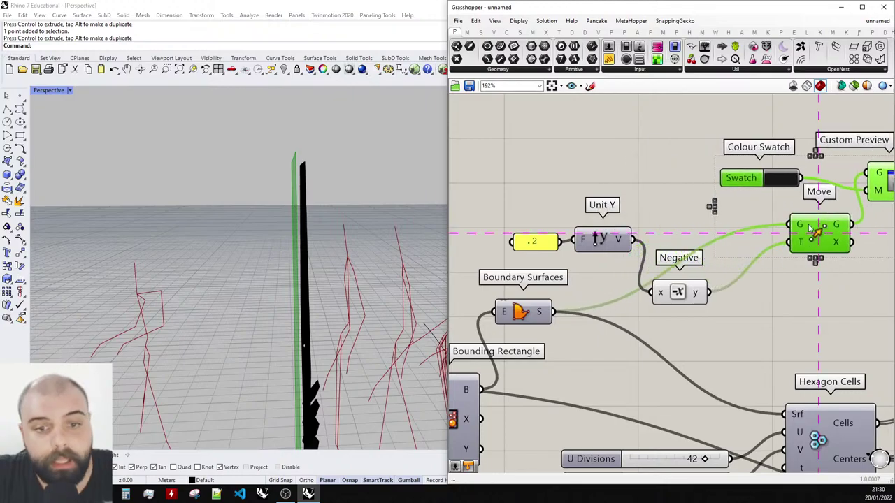
click(753, 216)
drag(689, 289, 684, 236)
Delete the Curve and Point On Curve components that feed the Line component's B input.
right_drag(259, 164, 312, 239)
scroll(523, 207, down, 8)
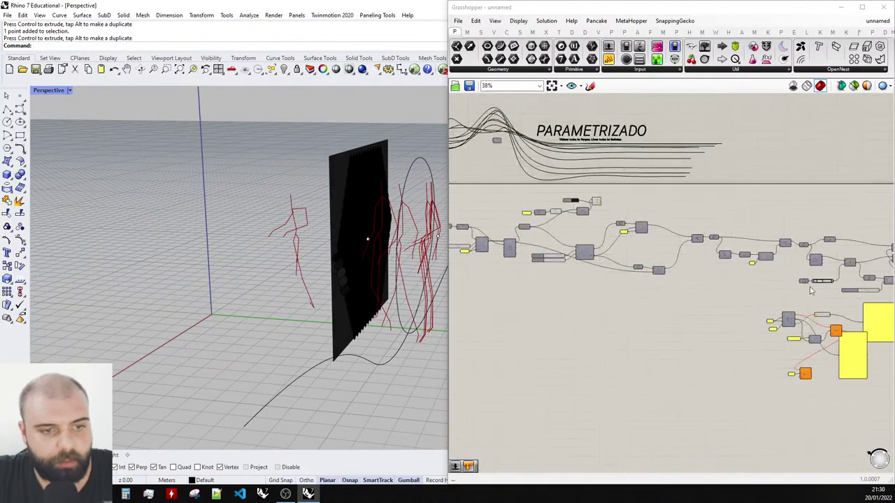
scroll(810, 285, up, 9)
drag(743, 279, 617, 259)
scroll(626, 250, down, 4)
scroll(657, 269, down, 3)
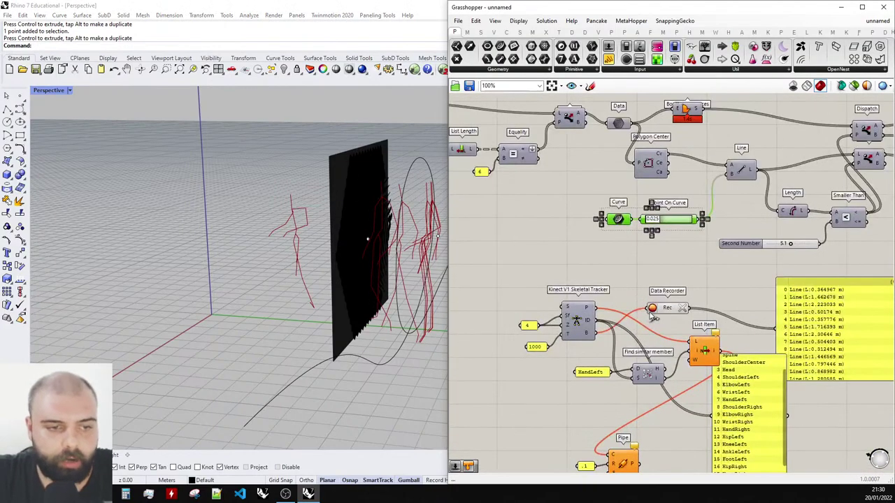
key(Delete)
Delete the skeletal tracker's output panels and the Pipe component with its .1 radius panel.
drag(790, 384, 718, 307)
key(Delete)
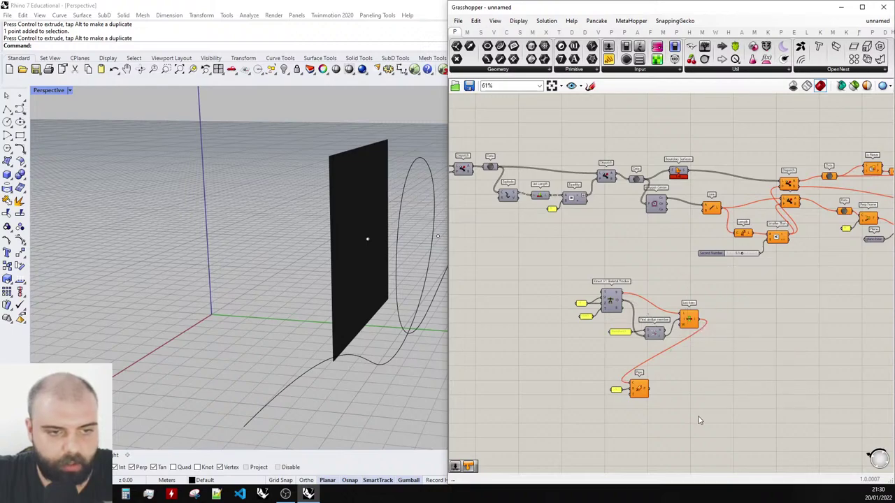
drag(703, 424, 617, 368)
key(Delete)
drag(702, 348, 560, 278)
click(616, 389)
key(Delete)
Move the tracker components closer to the main definition and connect the HandLeft List Item output to the Line component's B input.
drag(612, 301, 568, 263)
click(625, 235)
scroll(650, 241, up, 4)
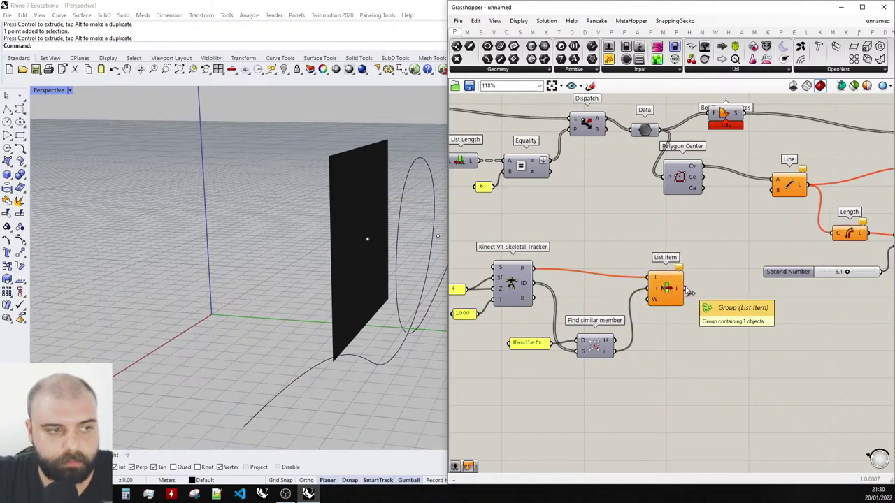
drag(685, 288, 773, 191)
Delete the leftover curve and point beside the panel in the Rhino viewport.
scroll(390, 255, down, 3)
drag(270, 177, 375, 202)
right_drag(382, 230, 409, 218)
drag(374, 303, 322, 221)
key(Delete)
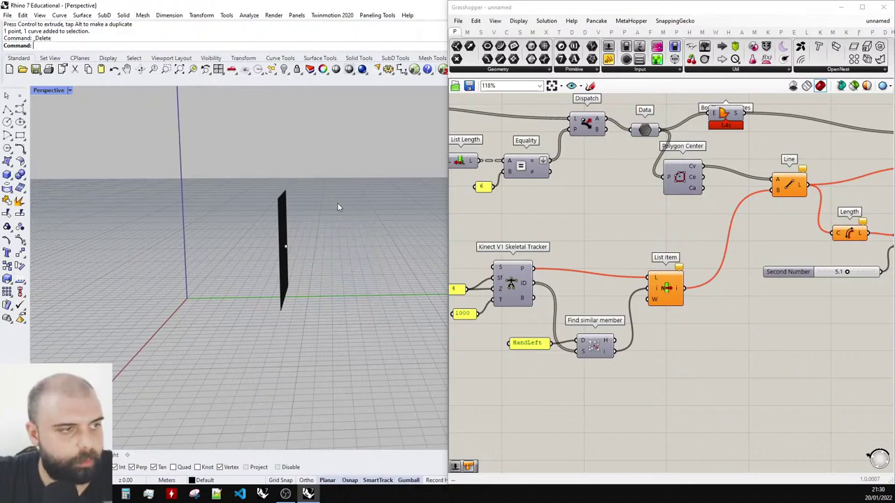
Set the Perspective viewport's display mode to Rendered and frame the panel.
right_drag(305, 214, 332, 224)
scroll(328, 228, up, 6)
right_drag(290, 253, 258, 240)
scroll(200, 237, down, 5)
scroll(257, 240, up, 3)
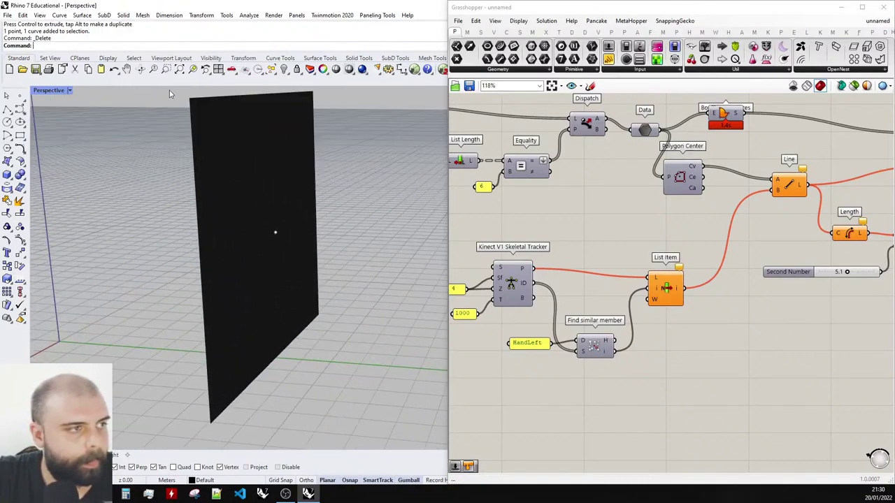
click(283, 69)
click(47, 91)
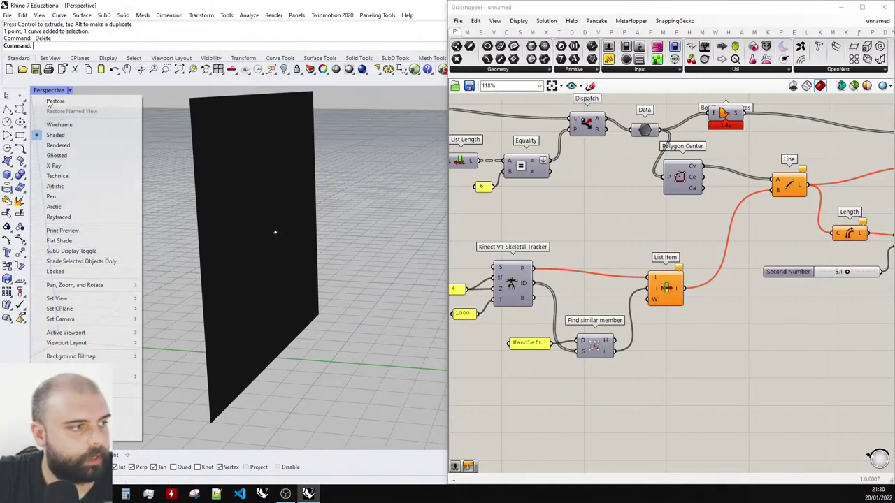
click(71, 144)
right_drag(280, 219, 278, 215)
scroll(483, 211, up, 1)
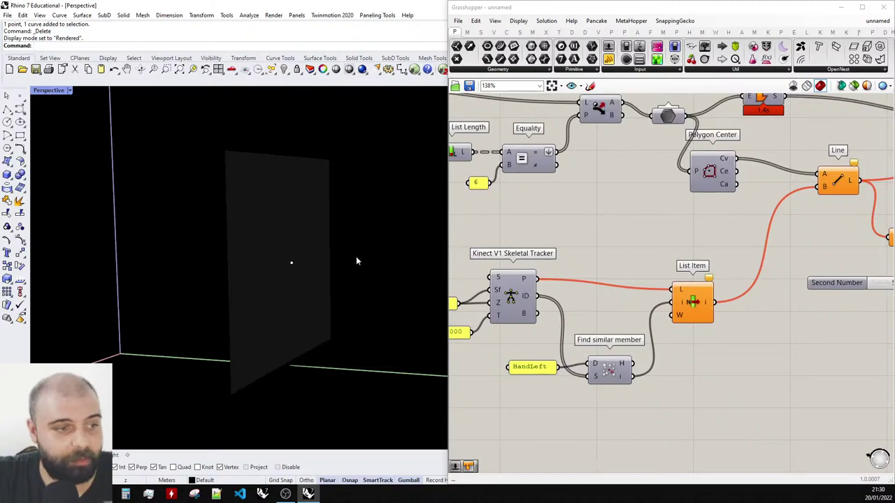
Set the panel feeding the Kinect skeletal tracker's T input to 5.
scroll(736, 217, down, 4)
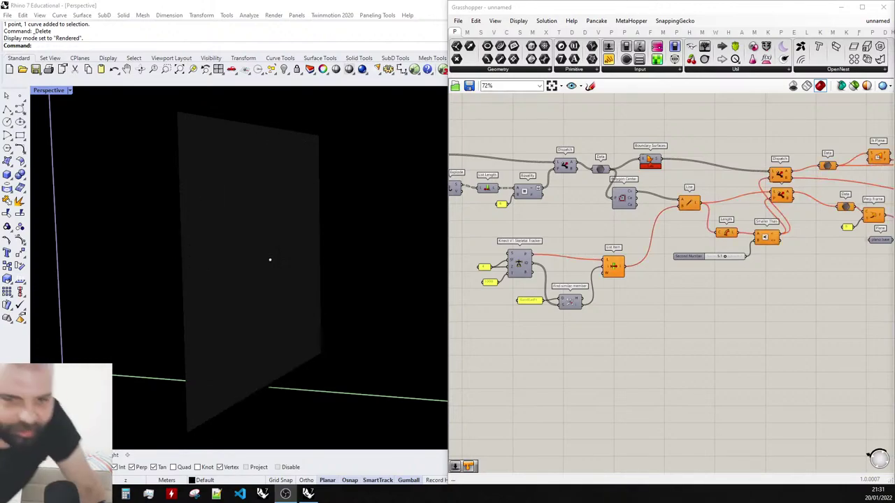
scroll(483, 281, up, 5)
double_click(488, 229)
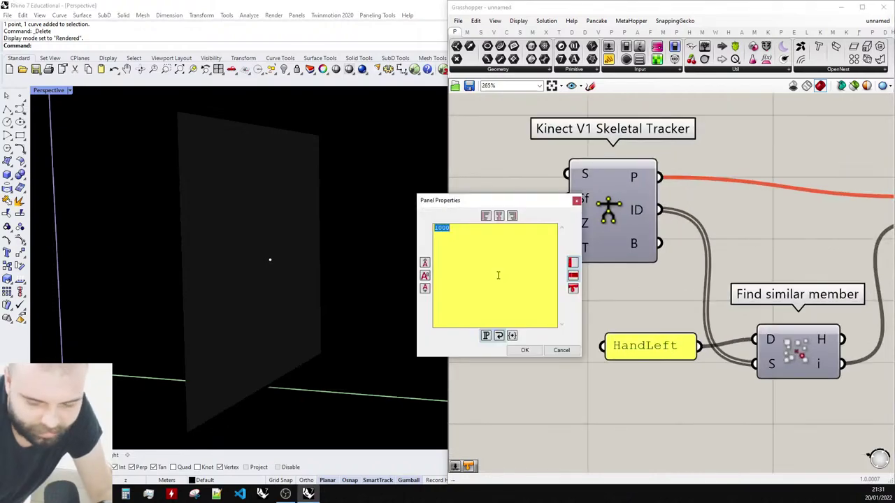
text(5)
click(524, 350)
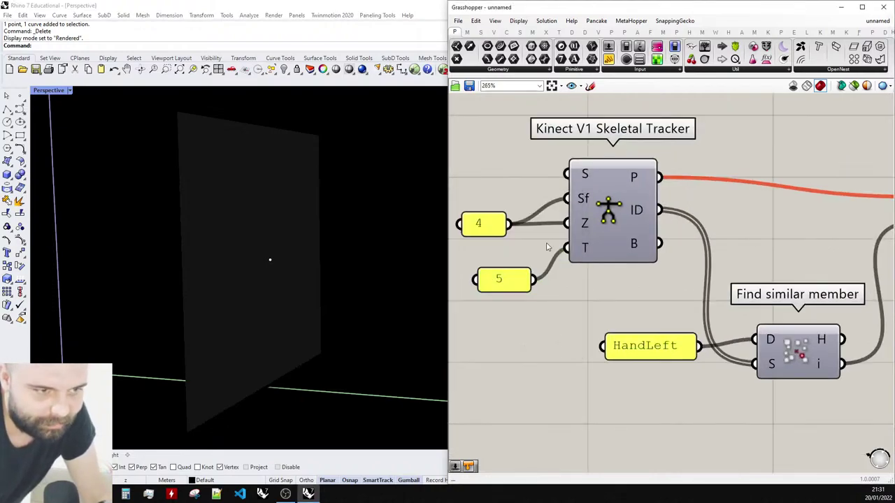
Add a Line parameter, connect the skeletal tracker's B output to it, and place it below List Item.
scroll(544, 245, down, 3)
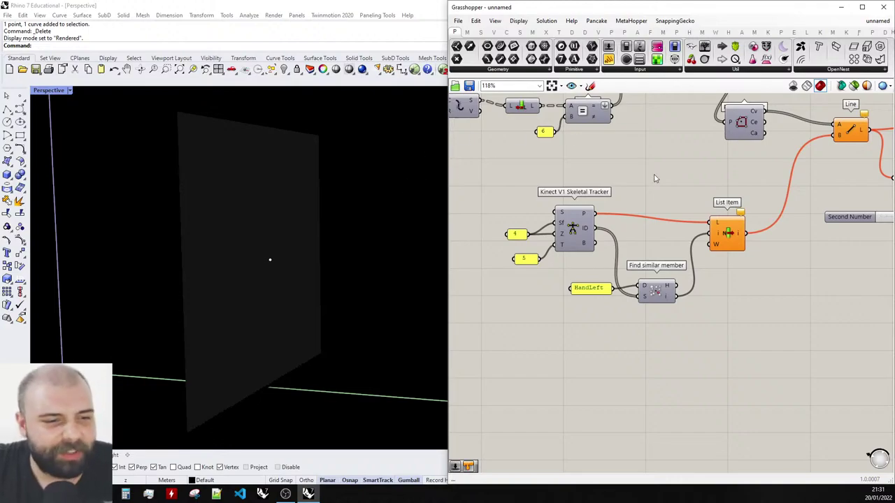
scroll(630, 230, up, 3)
double_click(644, 236)
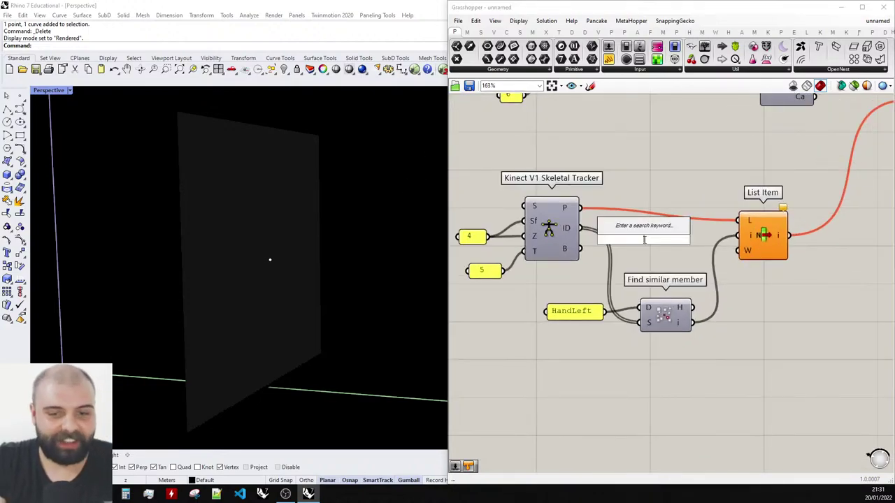
text(line)
key(Return)
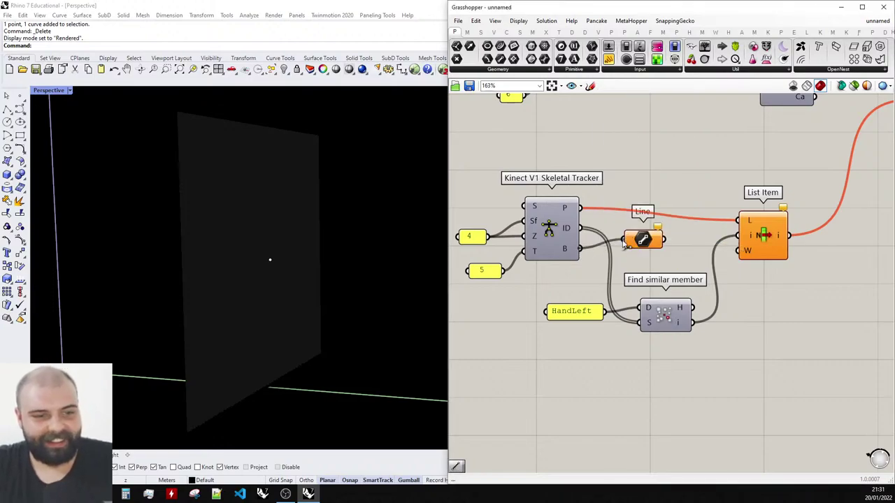
drag(623, 244, 746, 278)
scroll(644, 241, down, 3)
scroll(737, 280, up, 4)
double_click(747, 277)
click(691, 311)
scroll(687, 312, down, 4)
scroll(792, 304, up, 3)
Add a Custom Preview for the skeleton Line parameter and connect a white Colour Swatch to its material input.
double_click(792, 300)
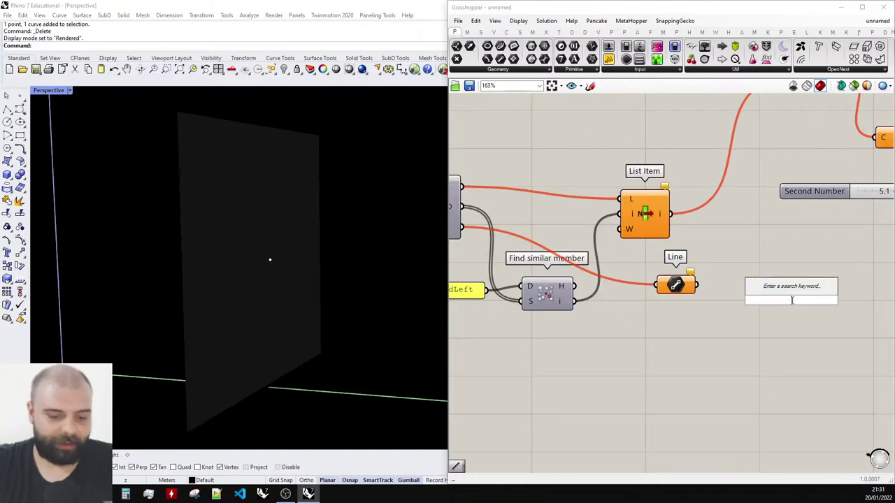
text(custom preview)
key(Return)
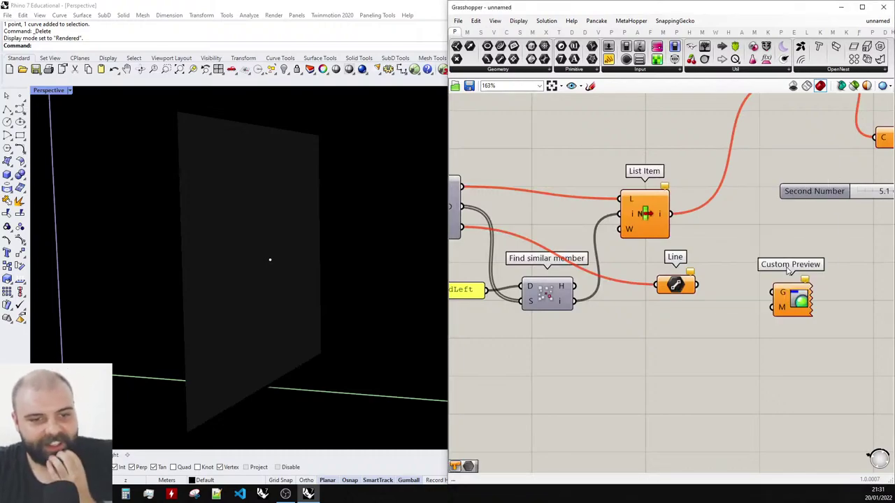
double_click(757, 312)
text(swa)
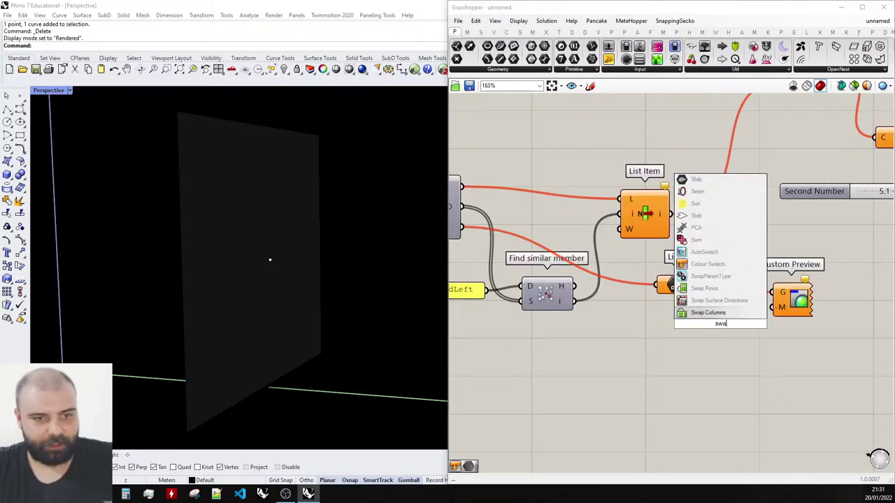
text(t)
click(716, 316)
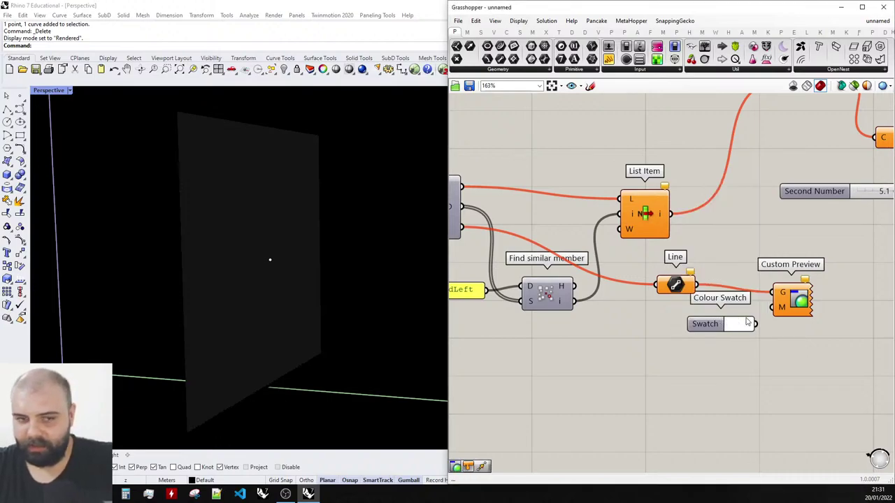
drag(755, 323, 773, 308)
drag(695, 325, 689, 341)
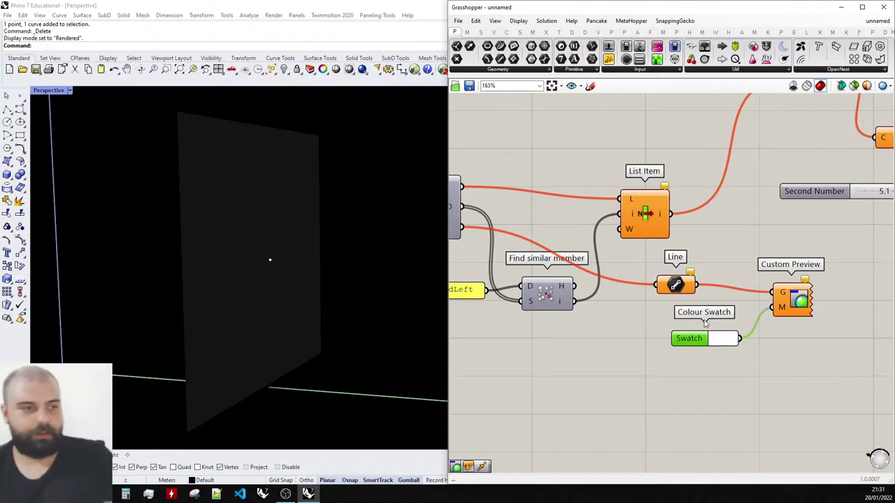
Hide the panel's reference point in the Rhino viewport.
drag(140, 217, 374, 314)
text(hide)
key(Return)
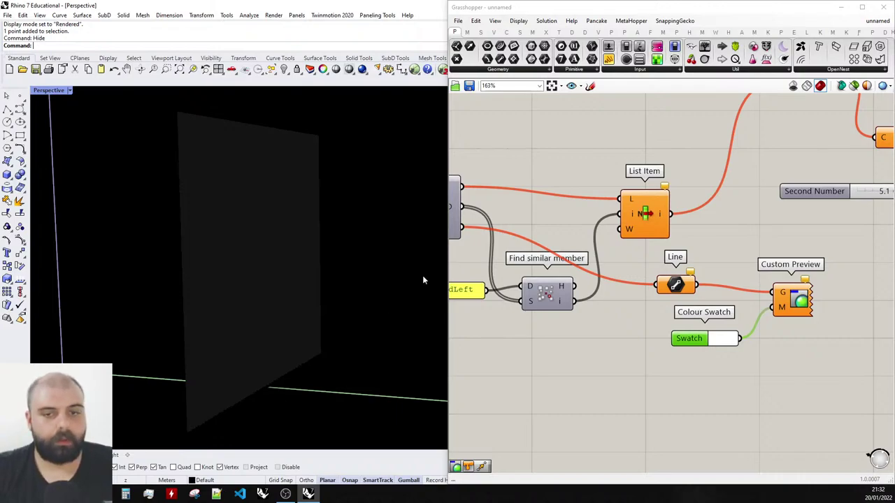
Float the Perspective viewport in its own window, maximise it, and restore it beside the main viewport.
click(841, 7)
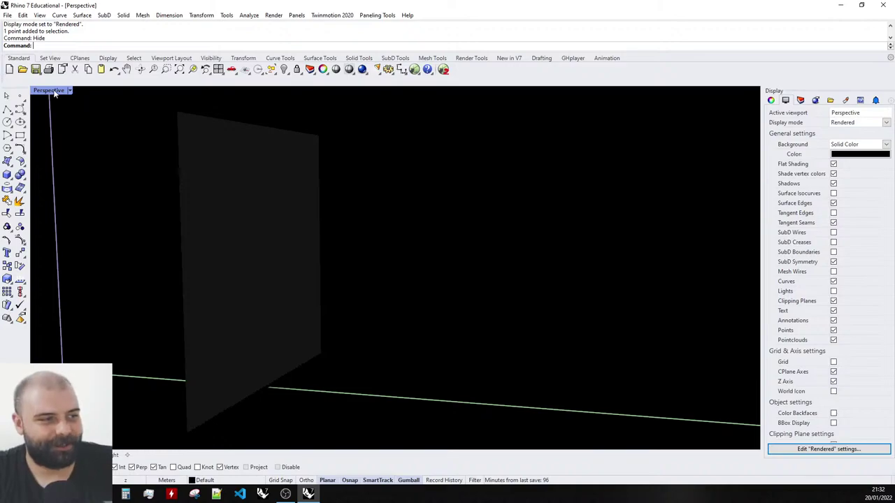
drag(56, 92, 127, 147)
drag(335, 132, 235, 4)
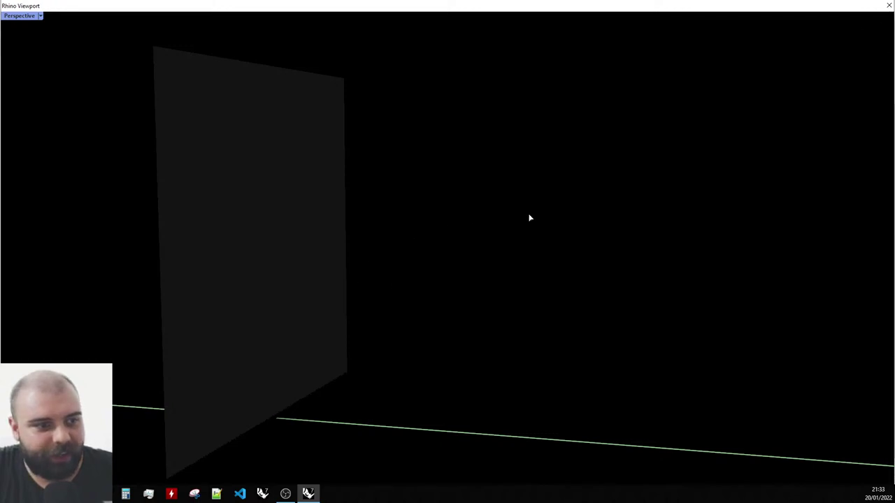
double_click(344, 8)
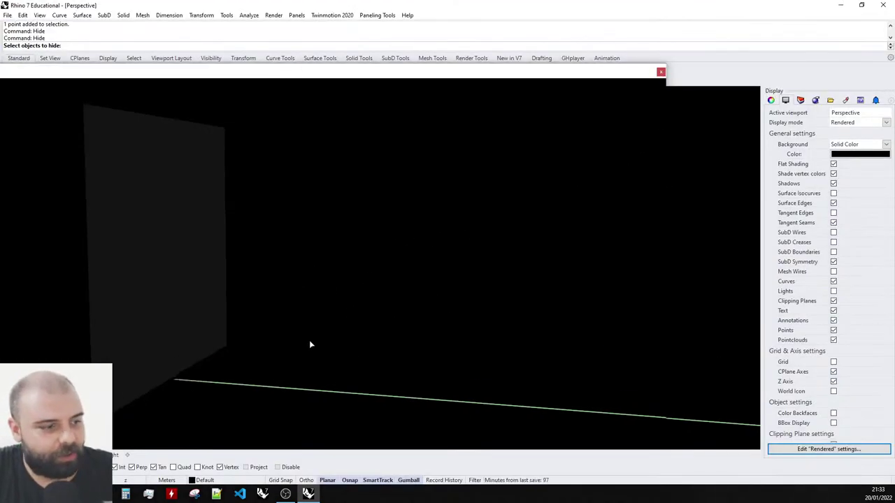
drag(404, 78, 800, 89)
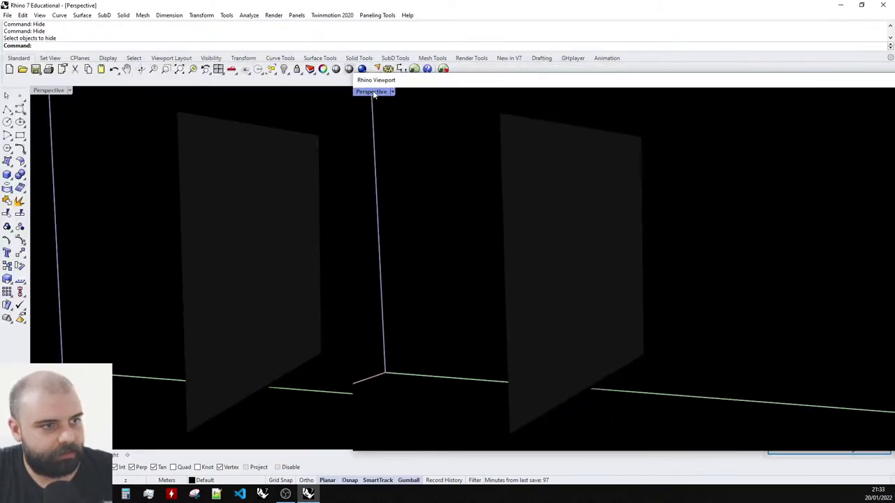
Bring back the Grasshopper definition and close the floating Perspective viewport.
click(415, 69)
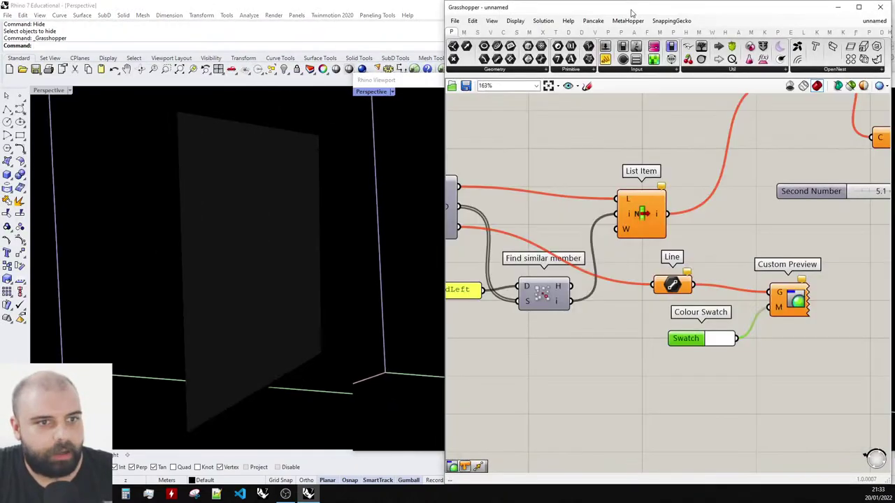
scroll(789, 250, down, 3)
scroll(762, 179, up, 5)
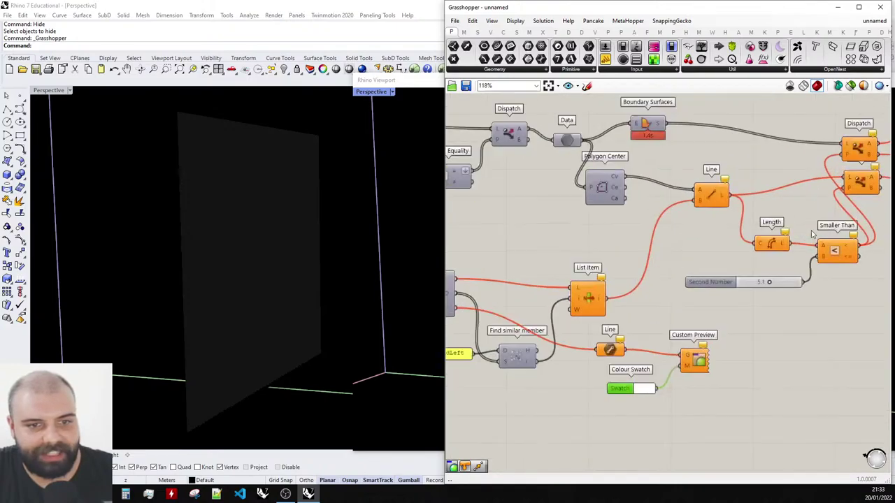
scroll(724, 291, down, 1)
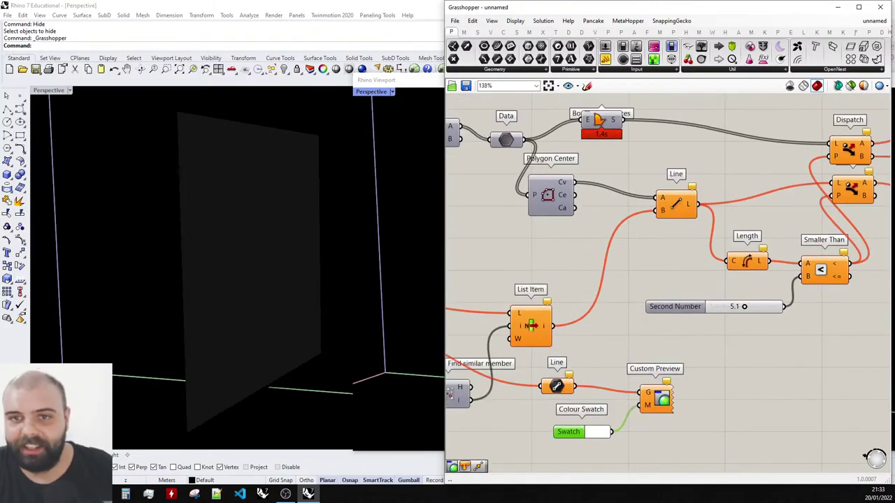
drag(894, 80, 707, 91)
click(752, 92)
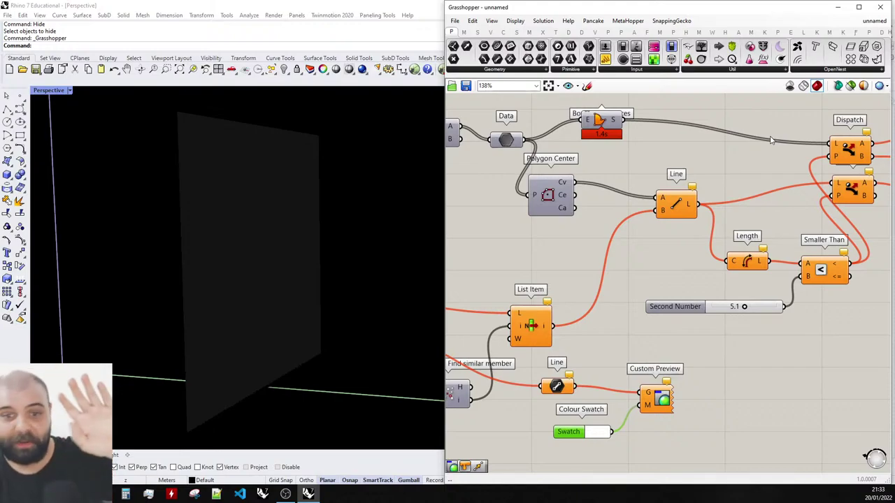
Turn off the preview of the Line component between the polygon centres and the hand joint.
click(671, 209)
middle_click(671, 209)
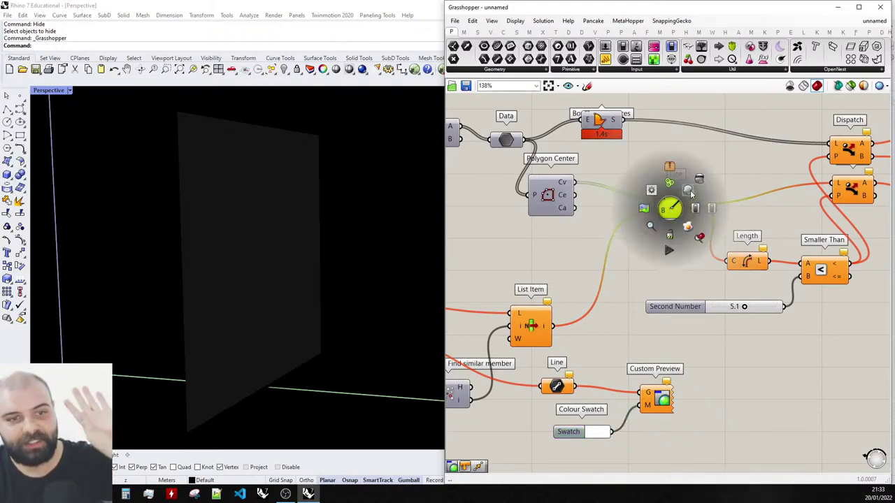
click(723, 179)
scroll(654, 272, down, 3)
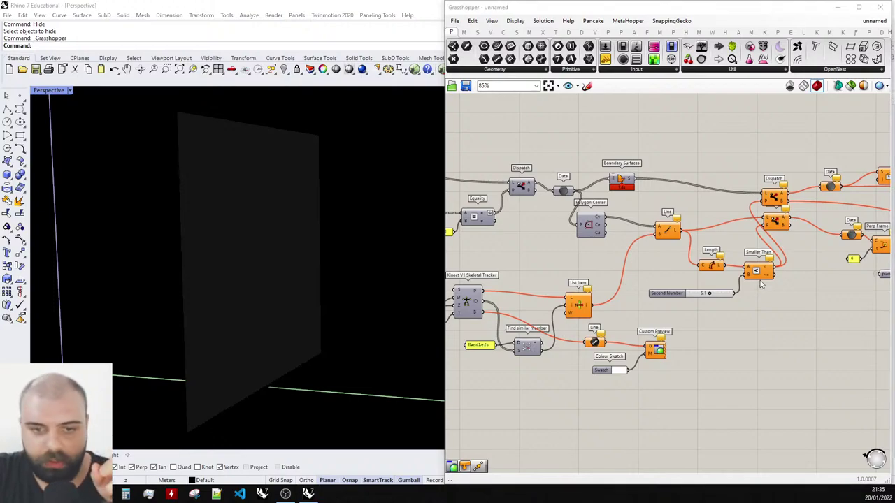
mouse_move(767, 276)
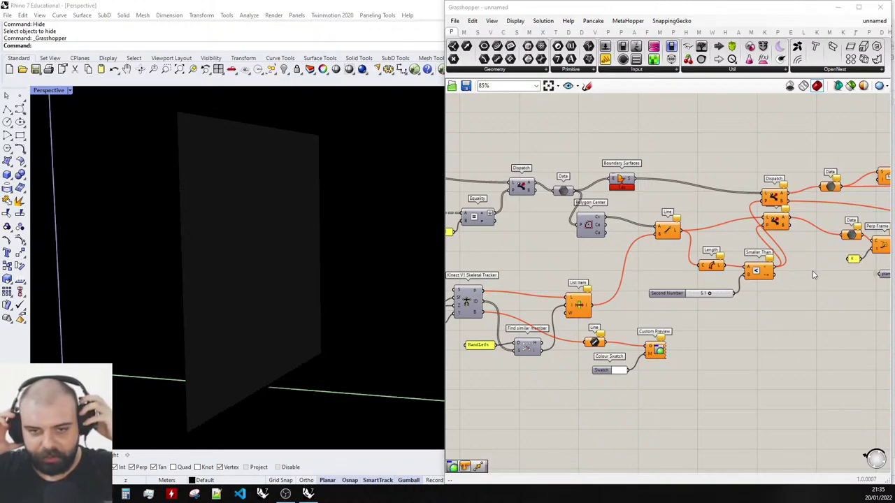
scroll(596, 165, down, 3)
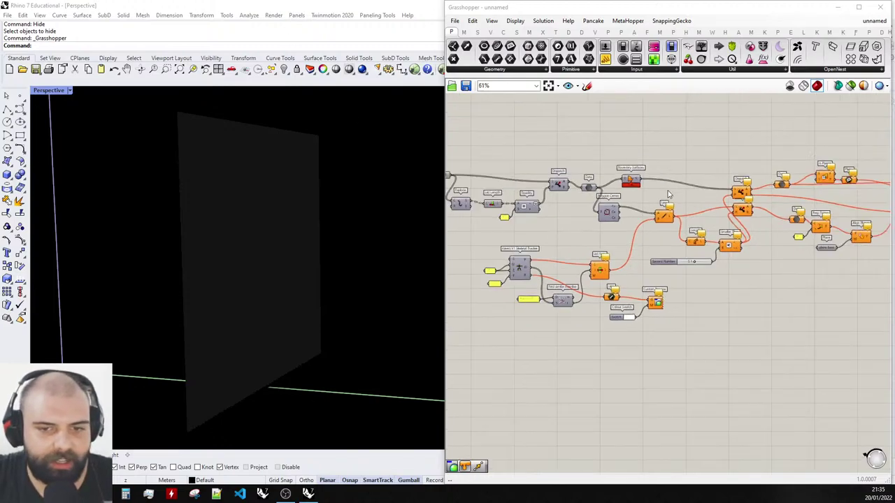
scroll(519, 231, up, 5)
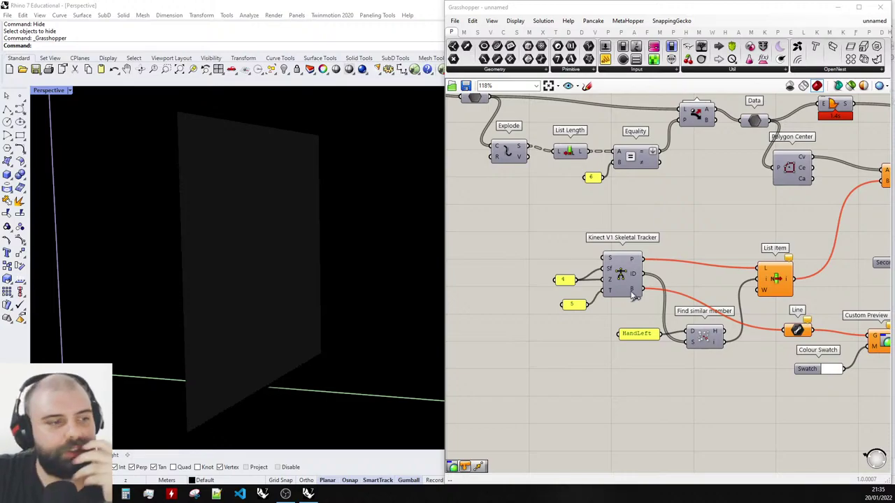
Save the Grasshopper definition under the name ARQUIVO_AULA.
scroll(636, 298, down, 4)
click(455, 22)
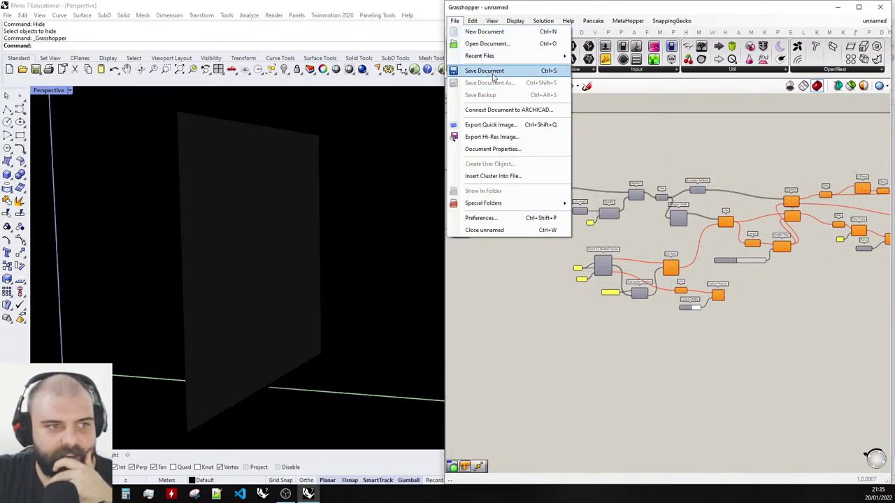
click(531, 71)
drag(531, 22, 894, 22)
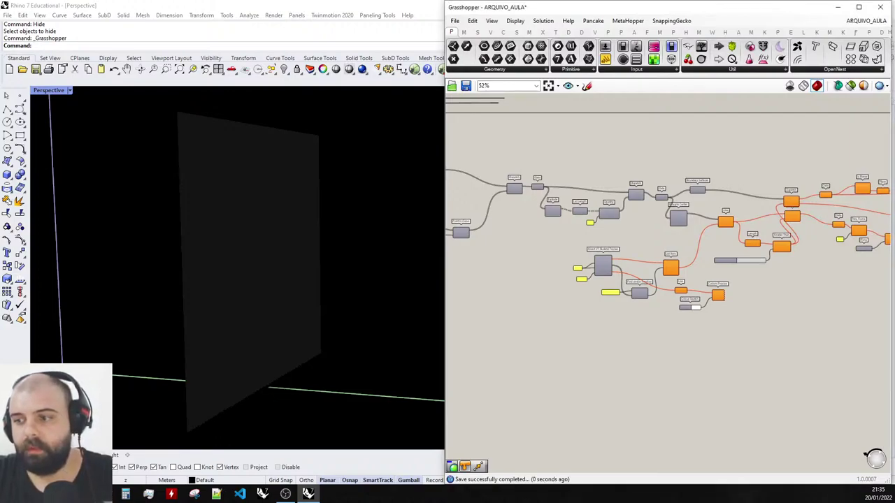
Run Pancake's Internalize Geometry on the whole definition to prepare it for exchange.
scroll(746, 201, down, 1)
scroll(745, 199, down, 3)
scroll(795, 195, down, 3)
scroll(625, 188, up, 5)
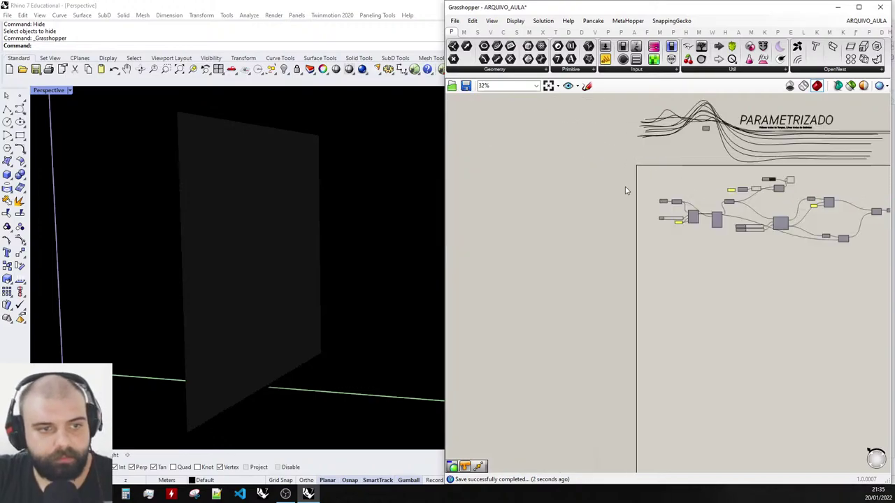
scroll(580, 207, down, 4)
scroll(684, 218, up, 4)
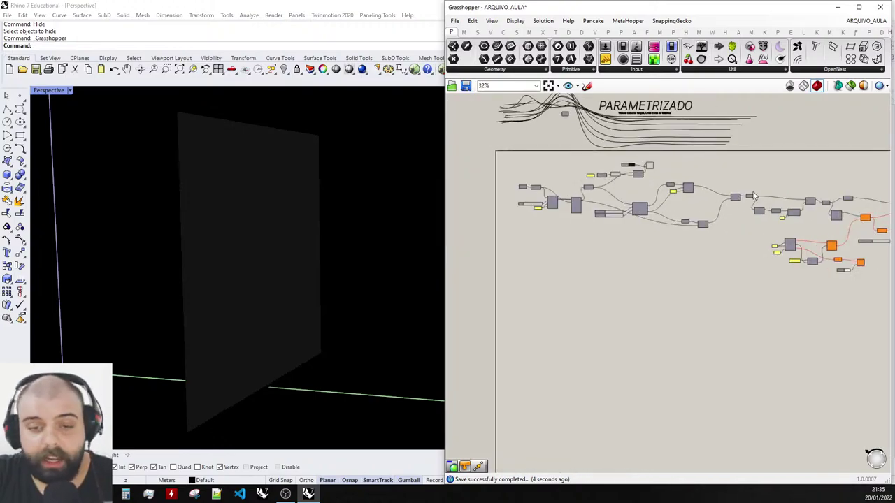
click(593, 21)
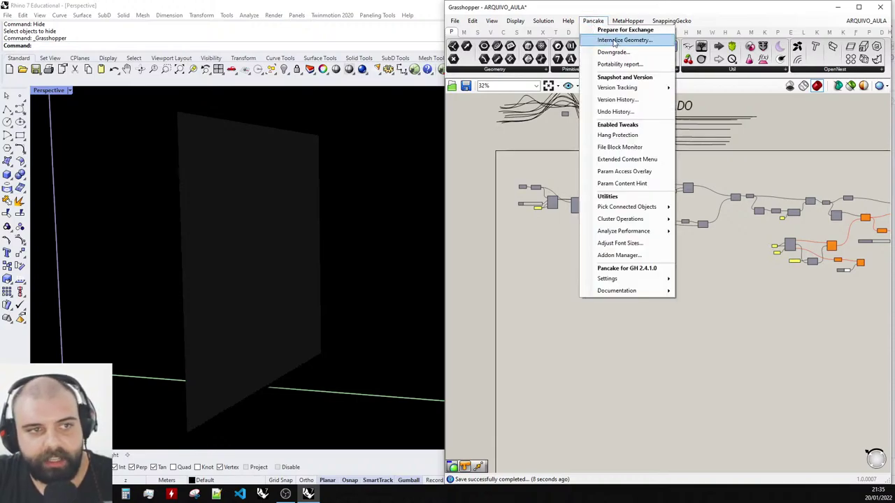
click(608, 42)
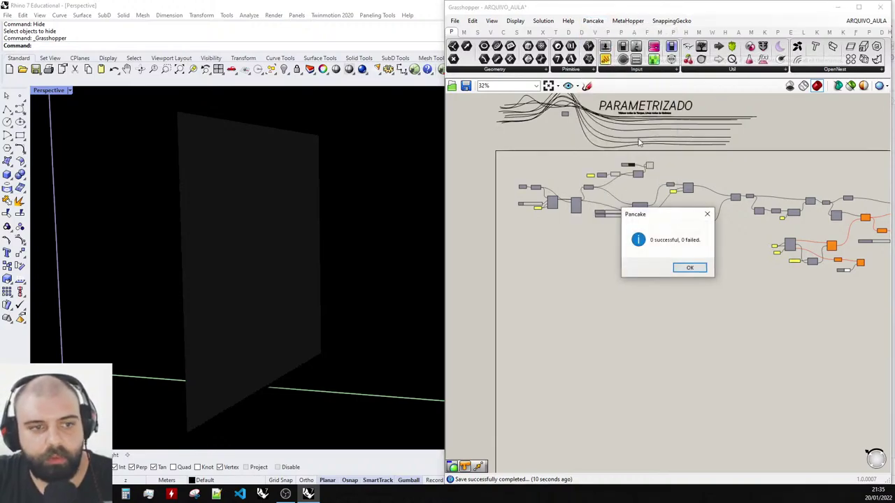
click(690, 269)
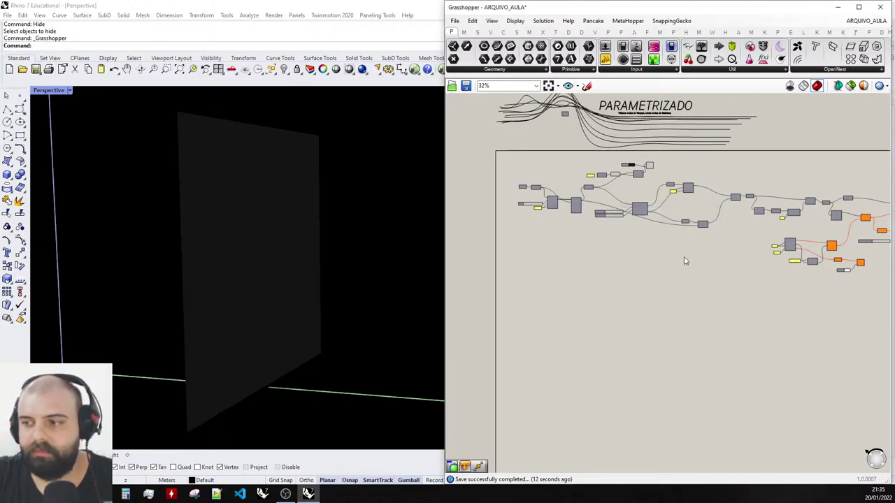
click(591, 23)
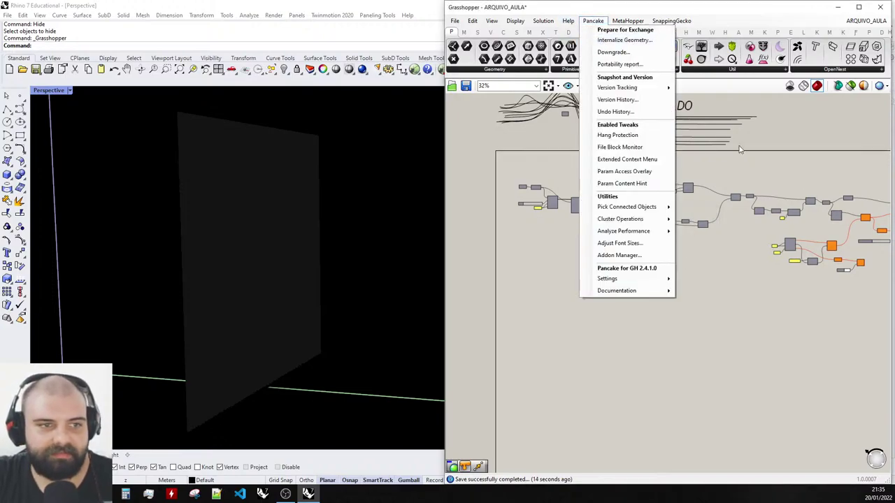
click(748, 185)
Locate the component set that holds the Kinect V1 Skeletal Tracker and list its Arduino & I/O Boards components.
scroll(608, 168, up, 6)
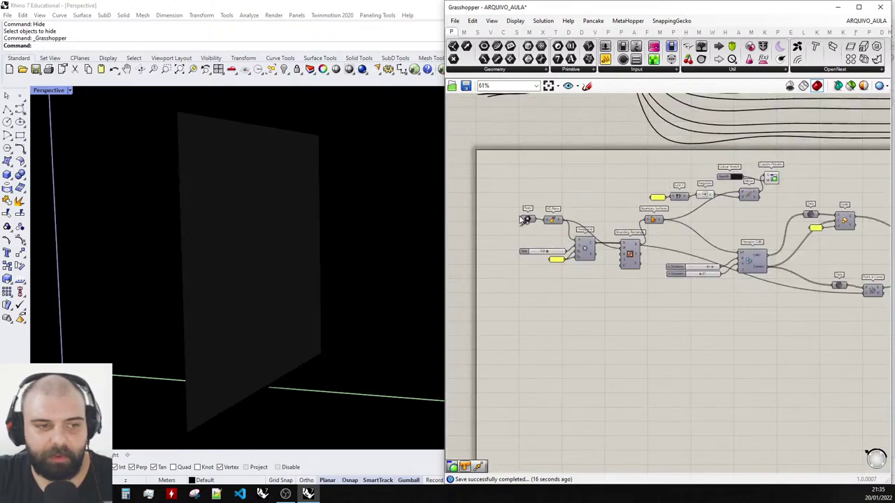
scroll(502, 173, down, 3)
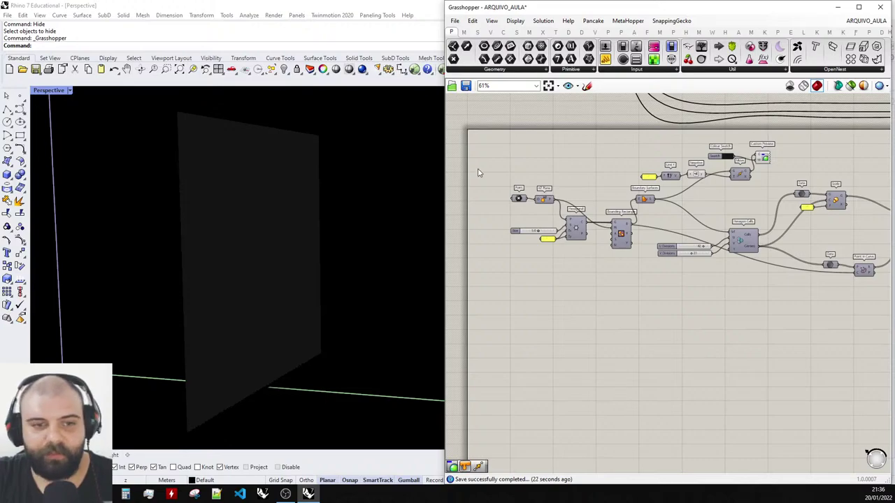
scroll(535, 181, down, 4)
scroll(846, 200, up, 2)
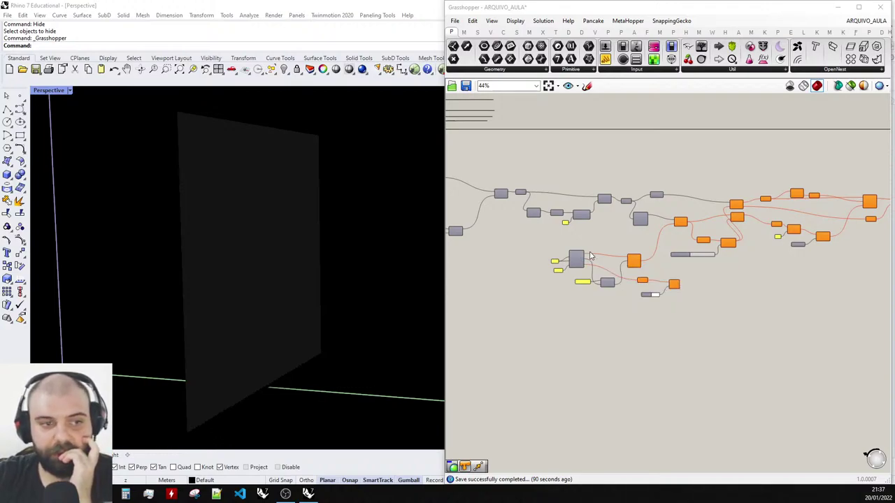
scroll(589, 257, down, 5)
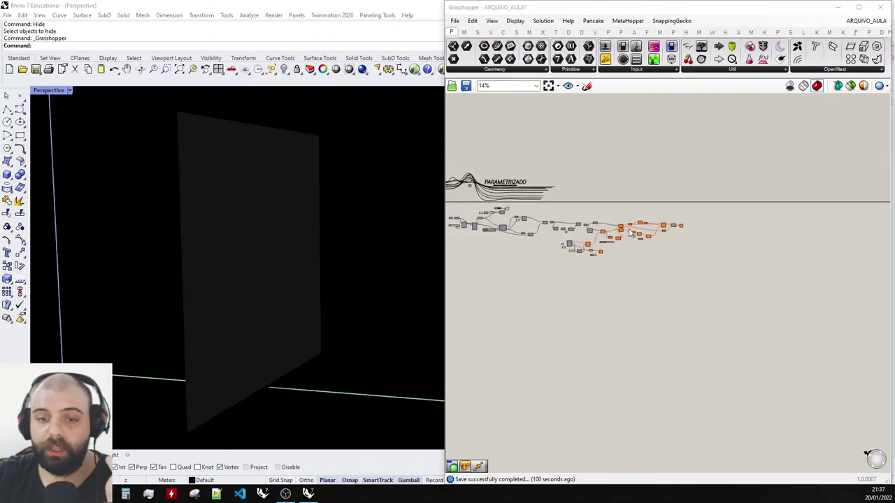
scroll(580, 224, up, 8)
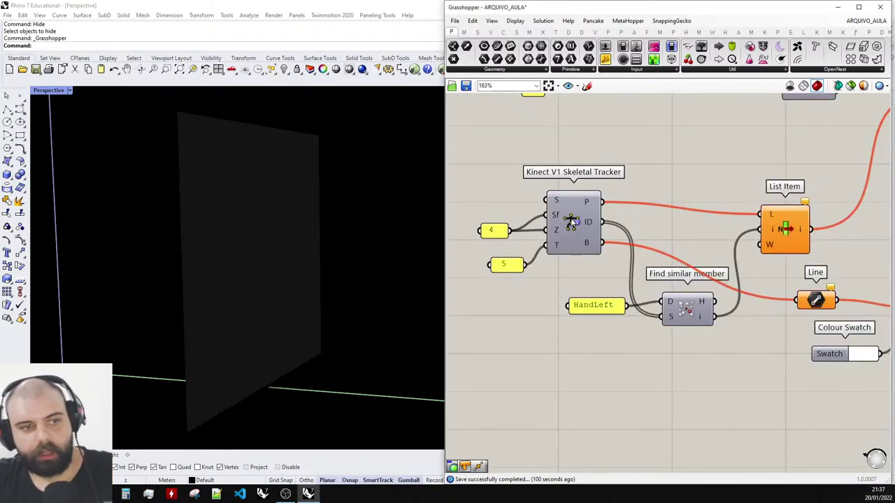
ctrl+alt+click(572, 222)
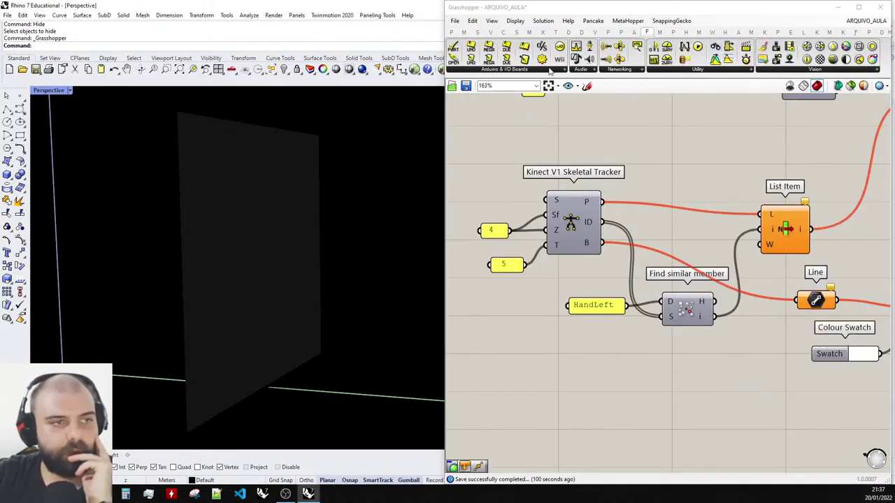
click(540, 70)
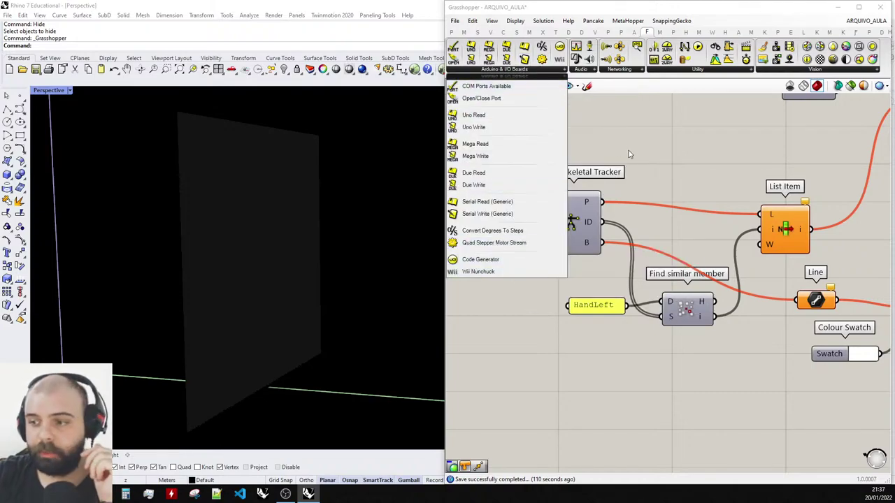
scroll(640, 167, down, 3)
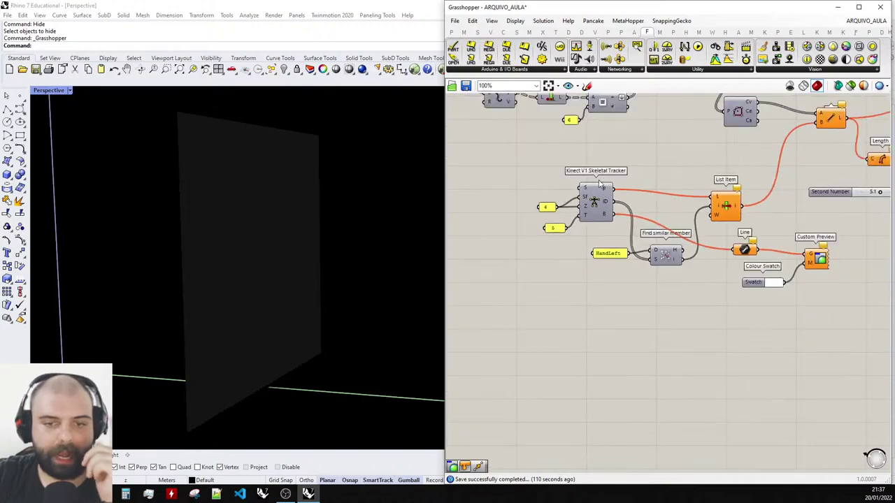
Reposition the skeleton's Line parameter, Custom Preview and Colour Swatch slightly lower on the canvas, beneath the List Item component.
scroll(599, 183, down, 3)
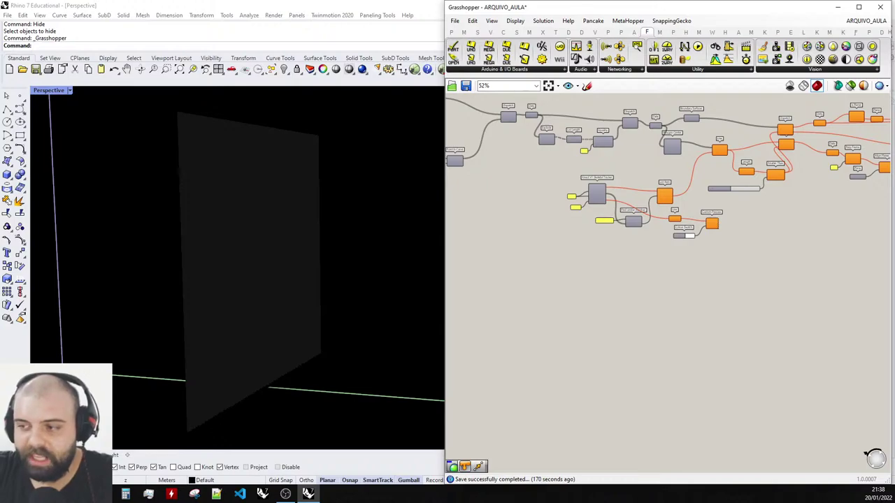
scroll(577, 183, up, 1)
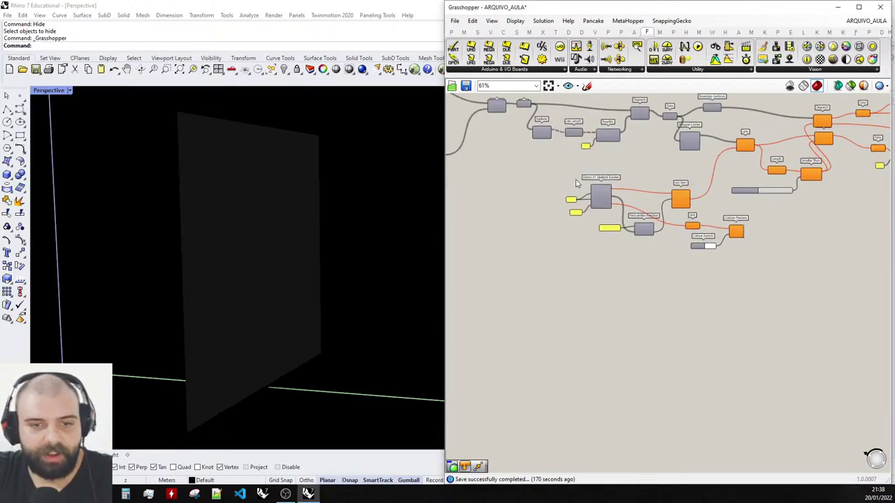
scroll(576, 184, up, 3)
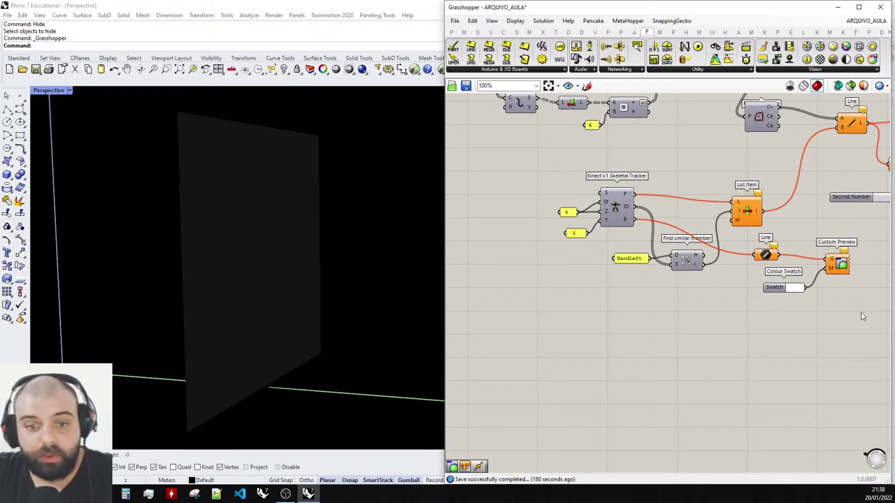
drag(859, 303, 767, 249)
mouse_move(770, 252)
mouse_down()
mouse_move(760, 276)
mouse_move(765, 260)
mouse_up()
click(760, 271)
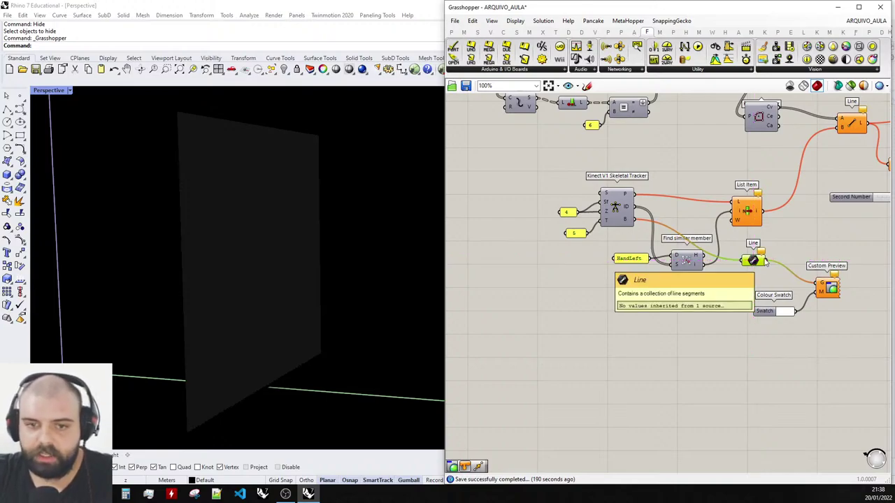